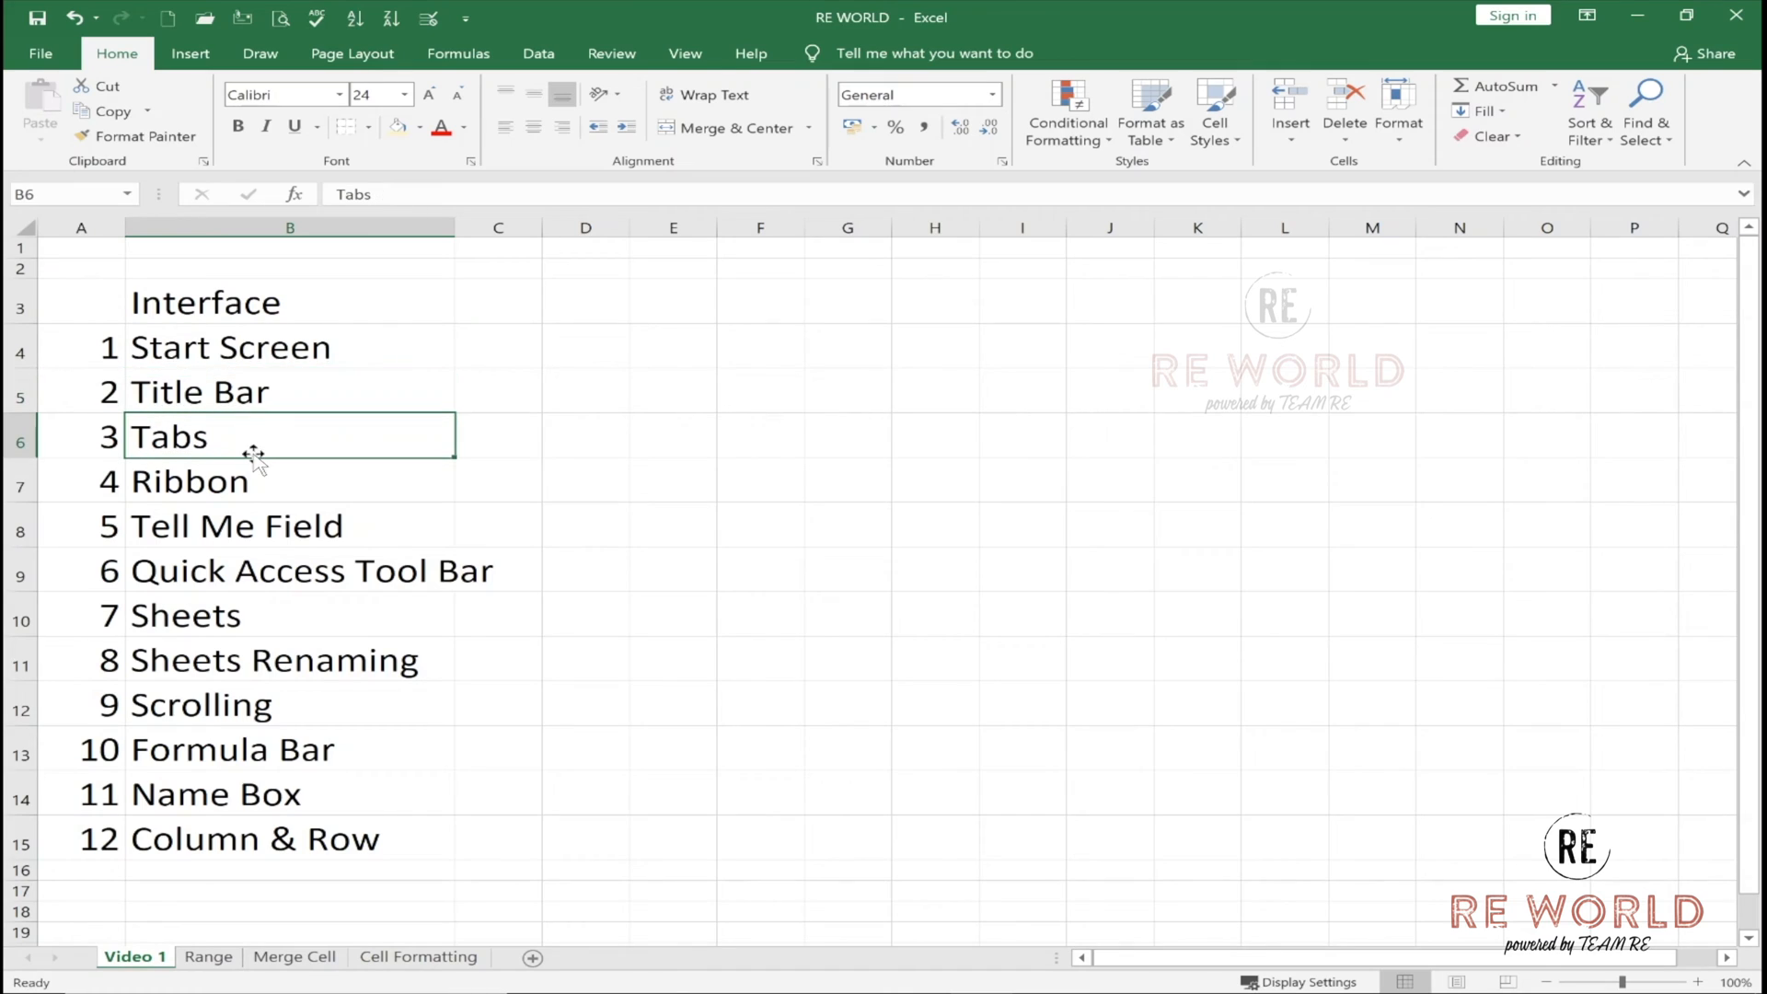
# Review the interface topics listed in column B of the Video 1 sheet, from Ribbon through Column & Row.
pyautogui.click(252, 478)
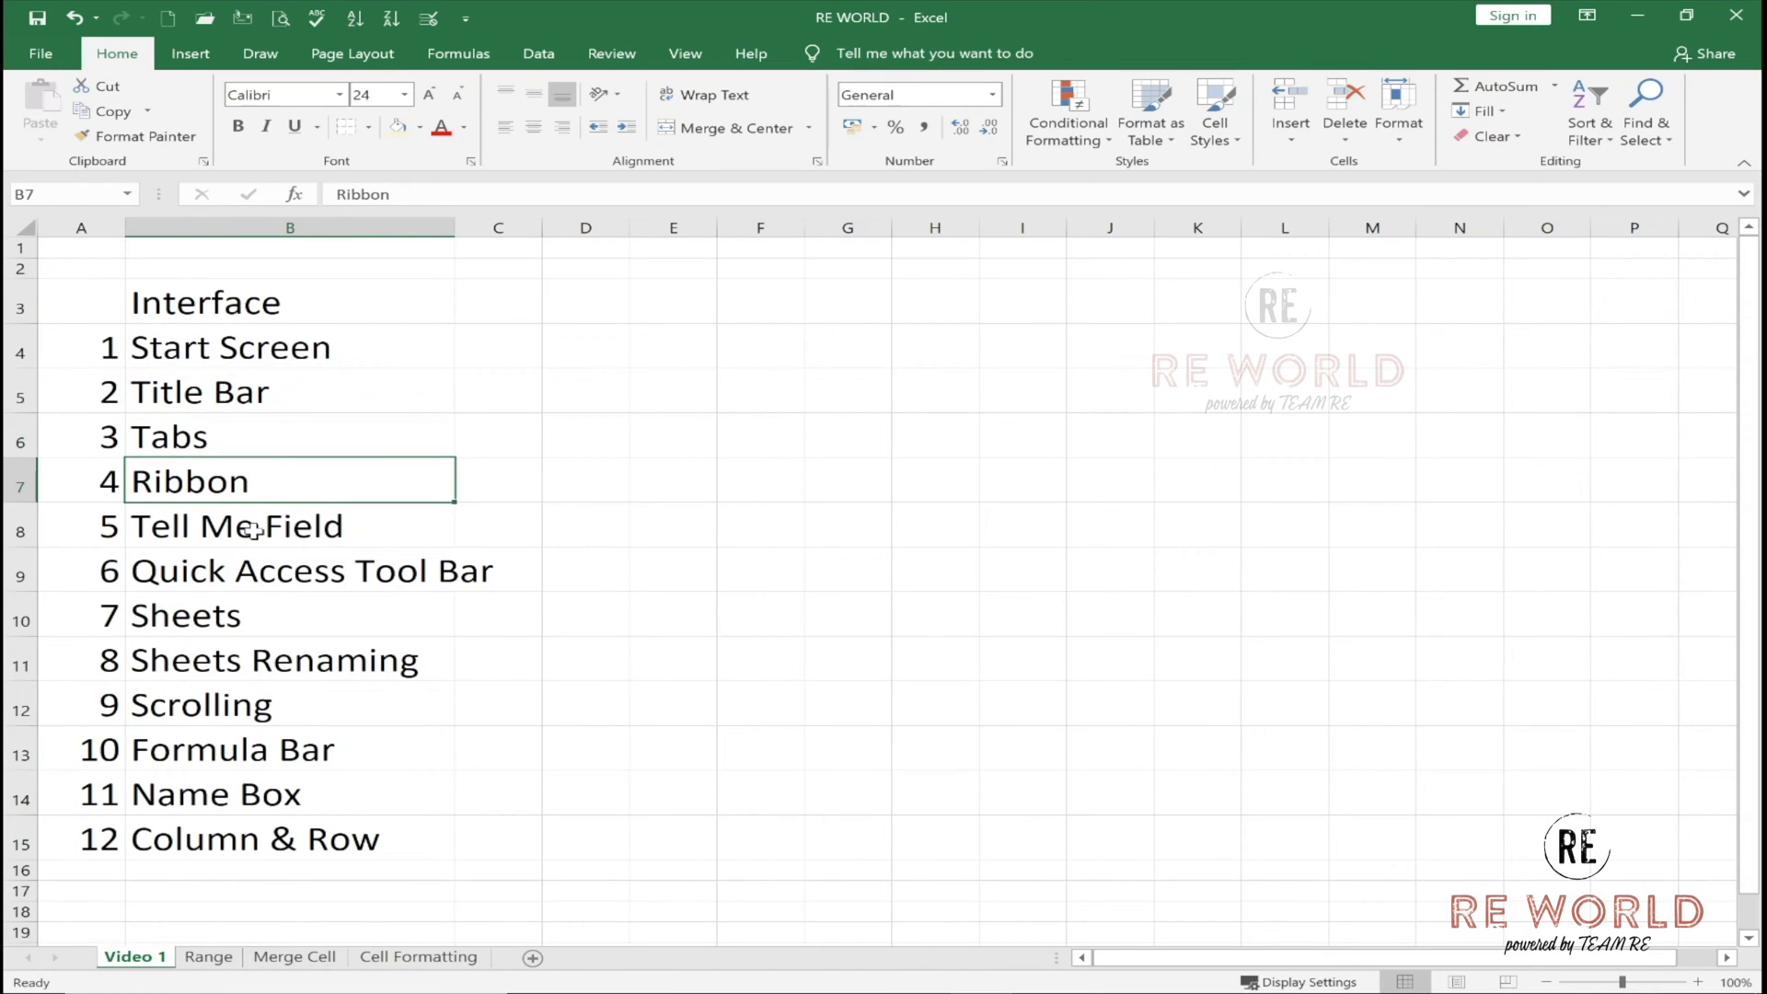
pyautogui.click(255, 529)
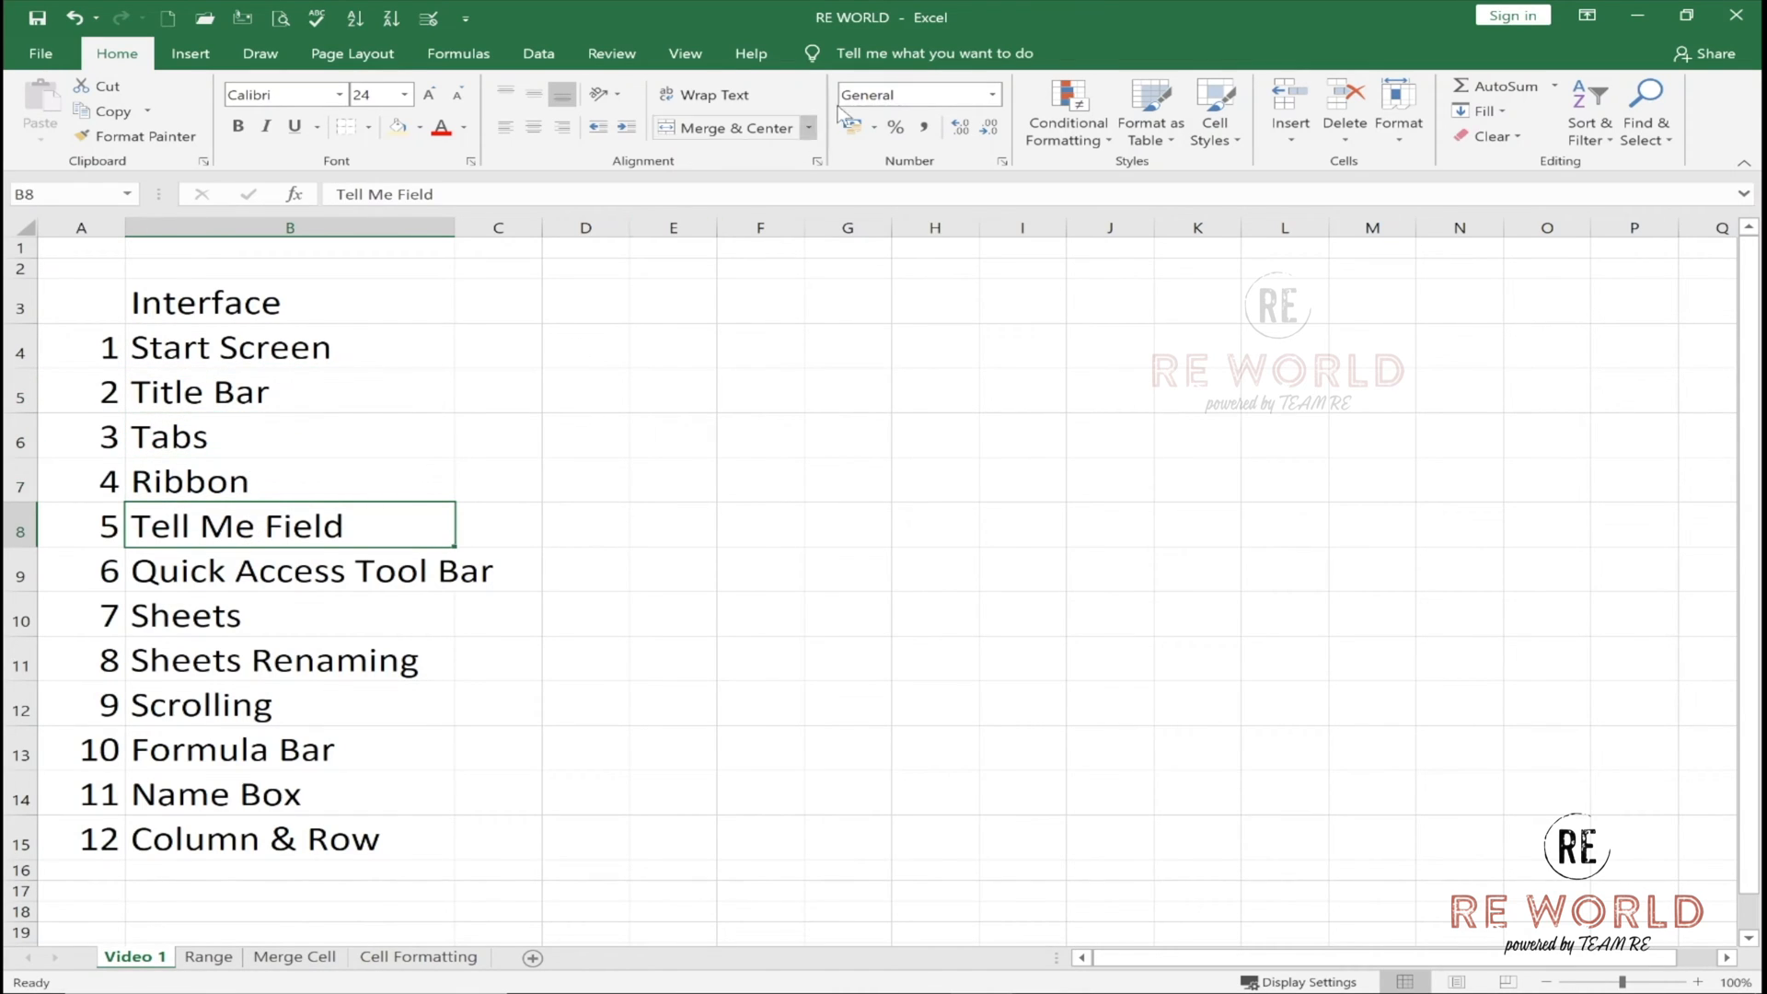
pyautogui.click(351, 568)
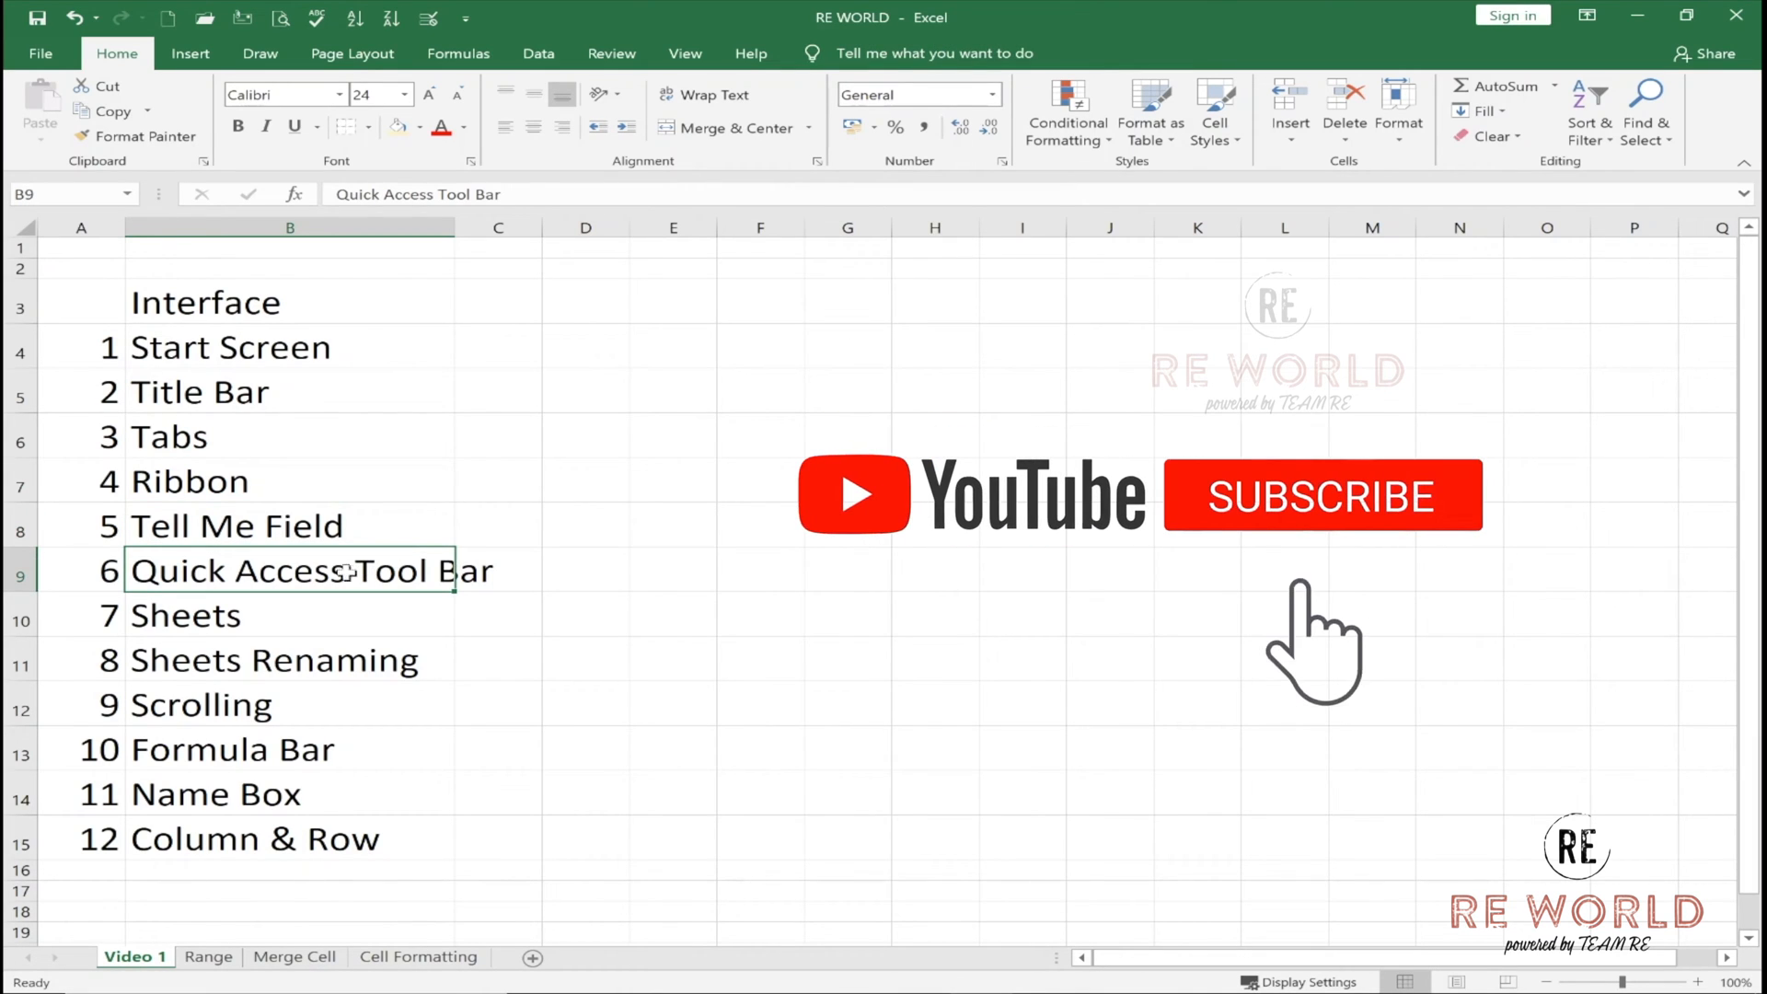
pyautogui.click(249, 626)
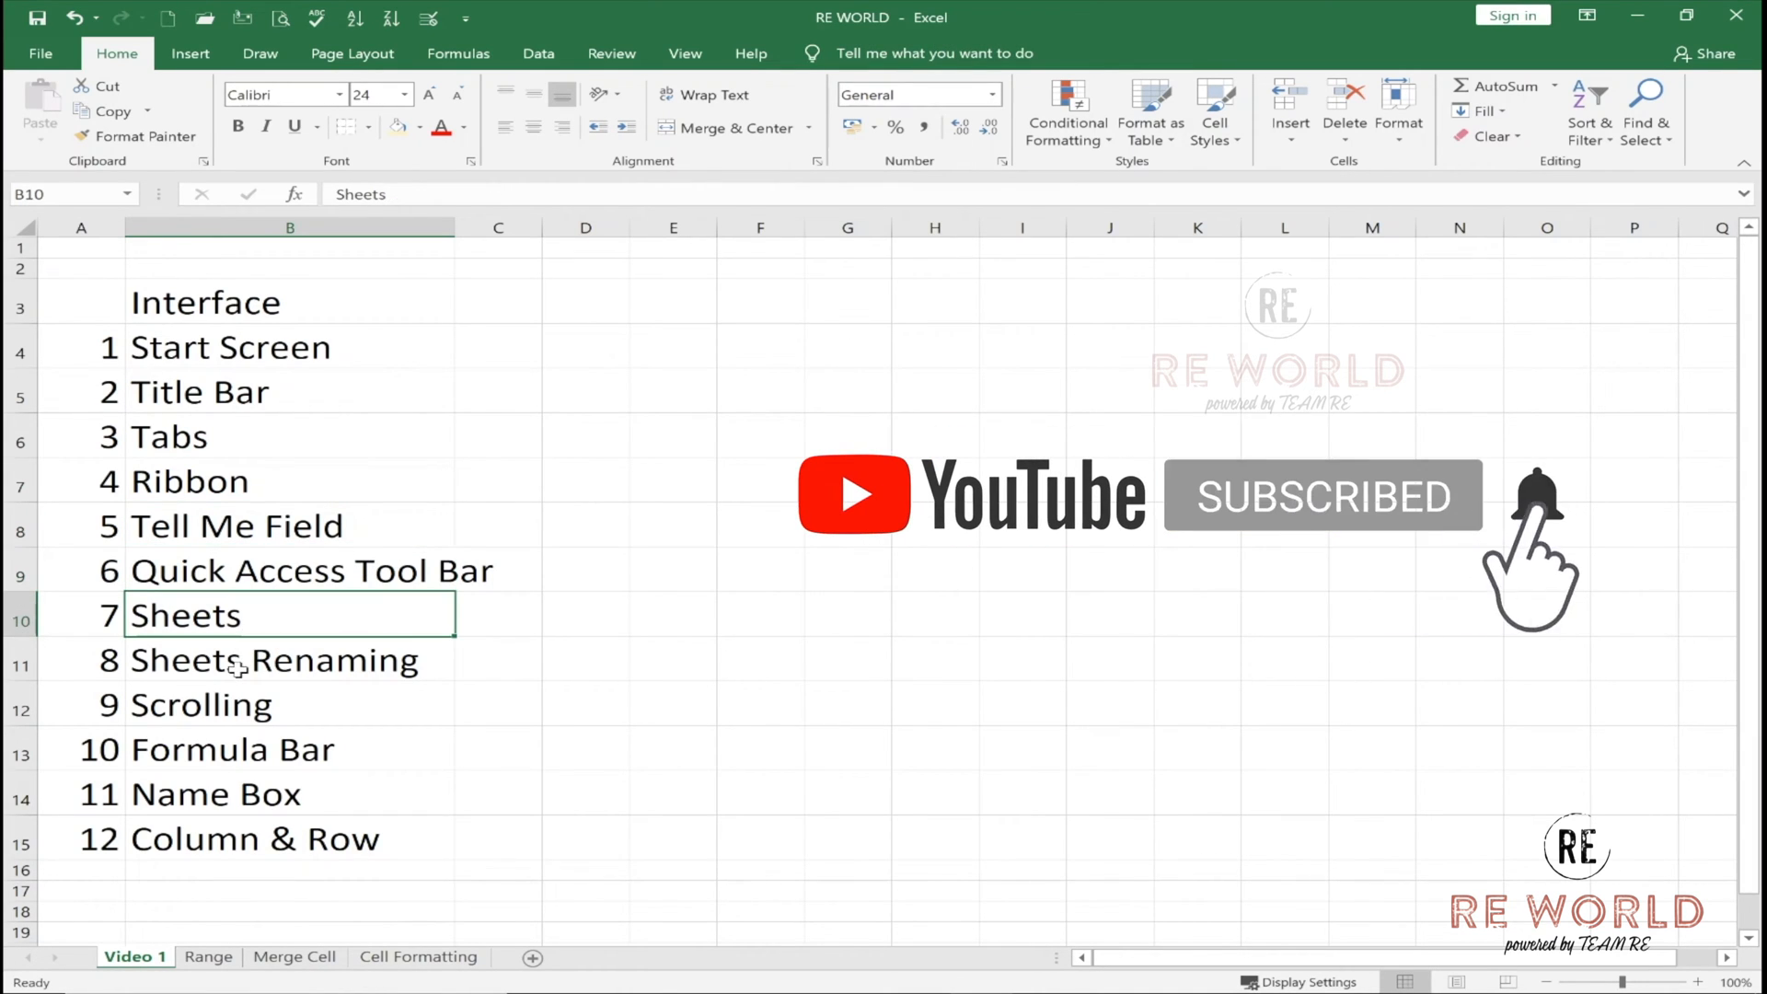
pyautogui.click(240, 667)
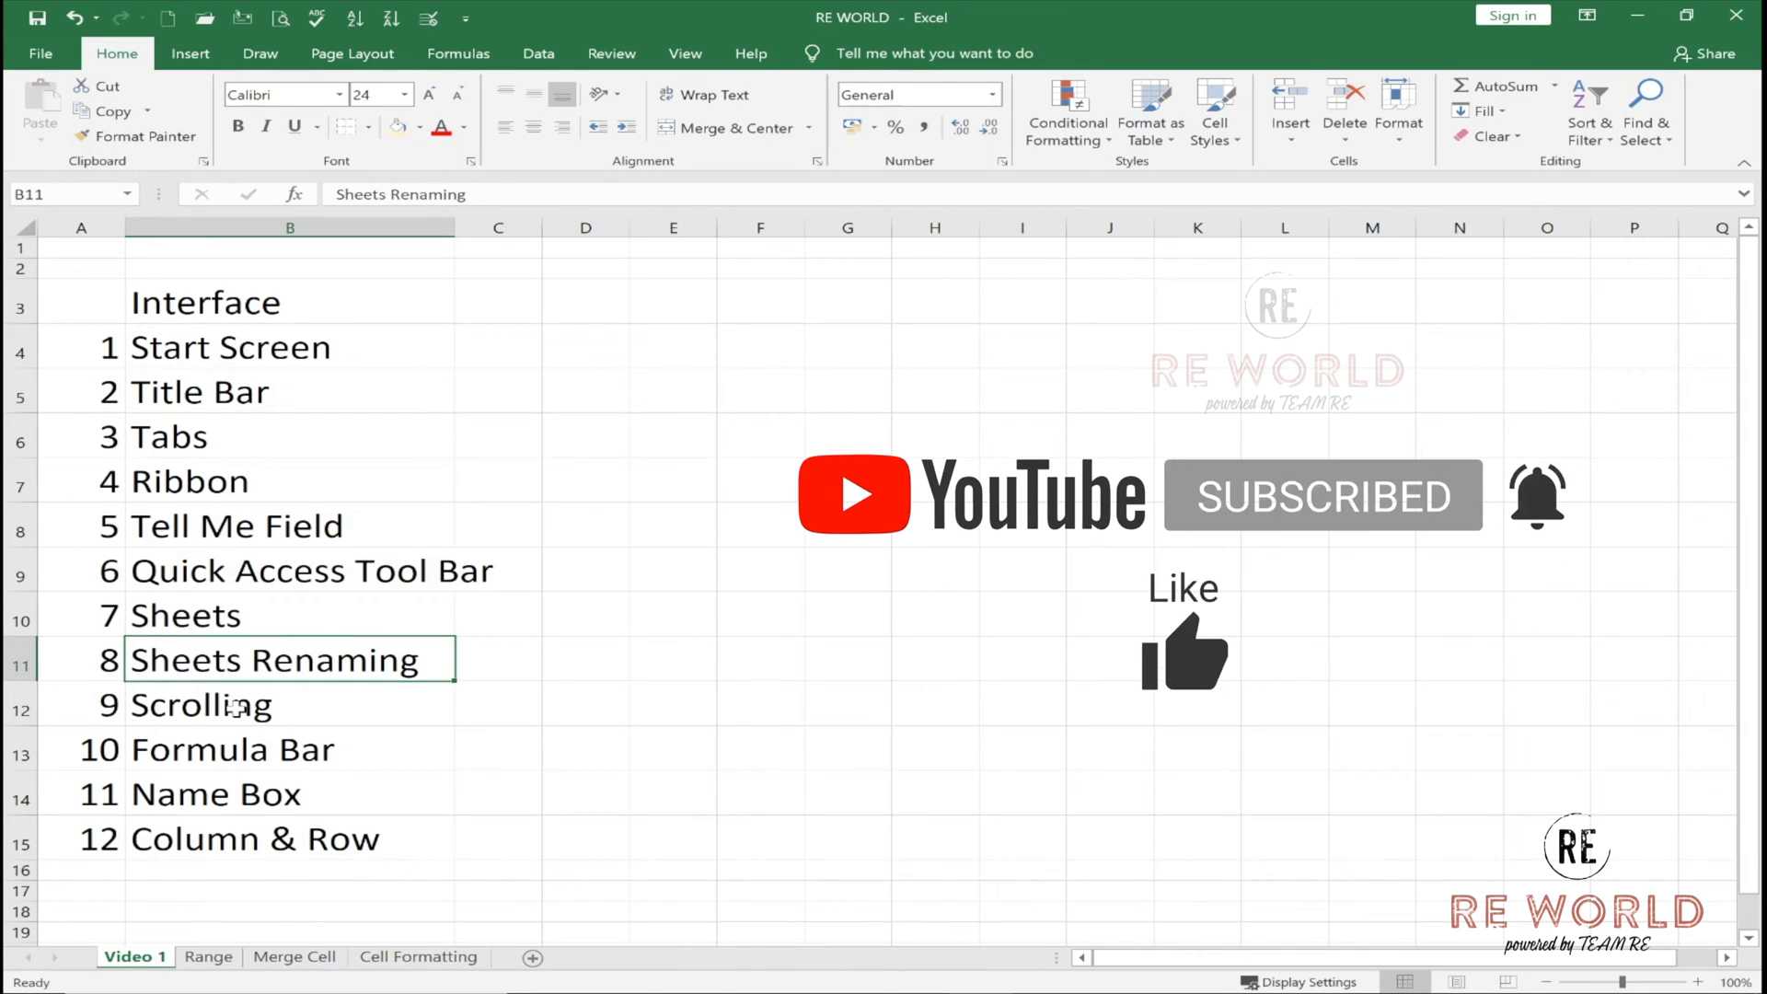
pyautogui.click(235, 707)
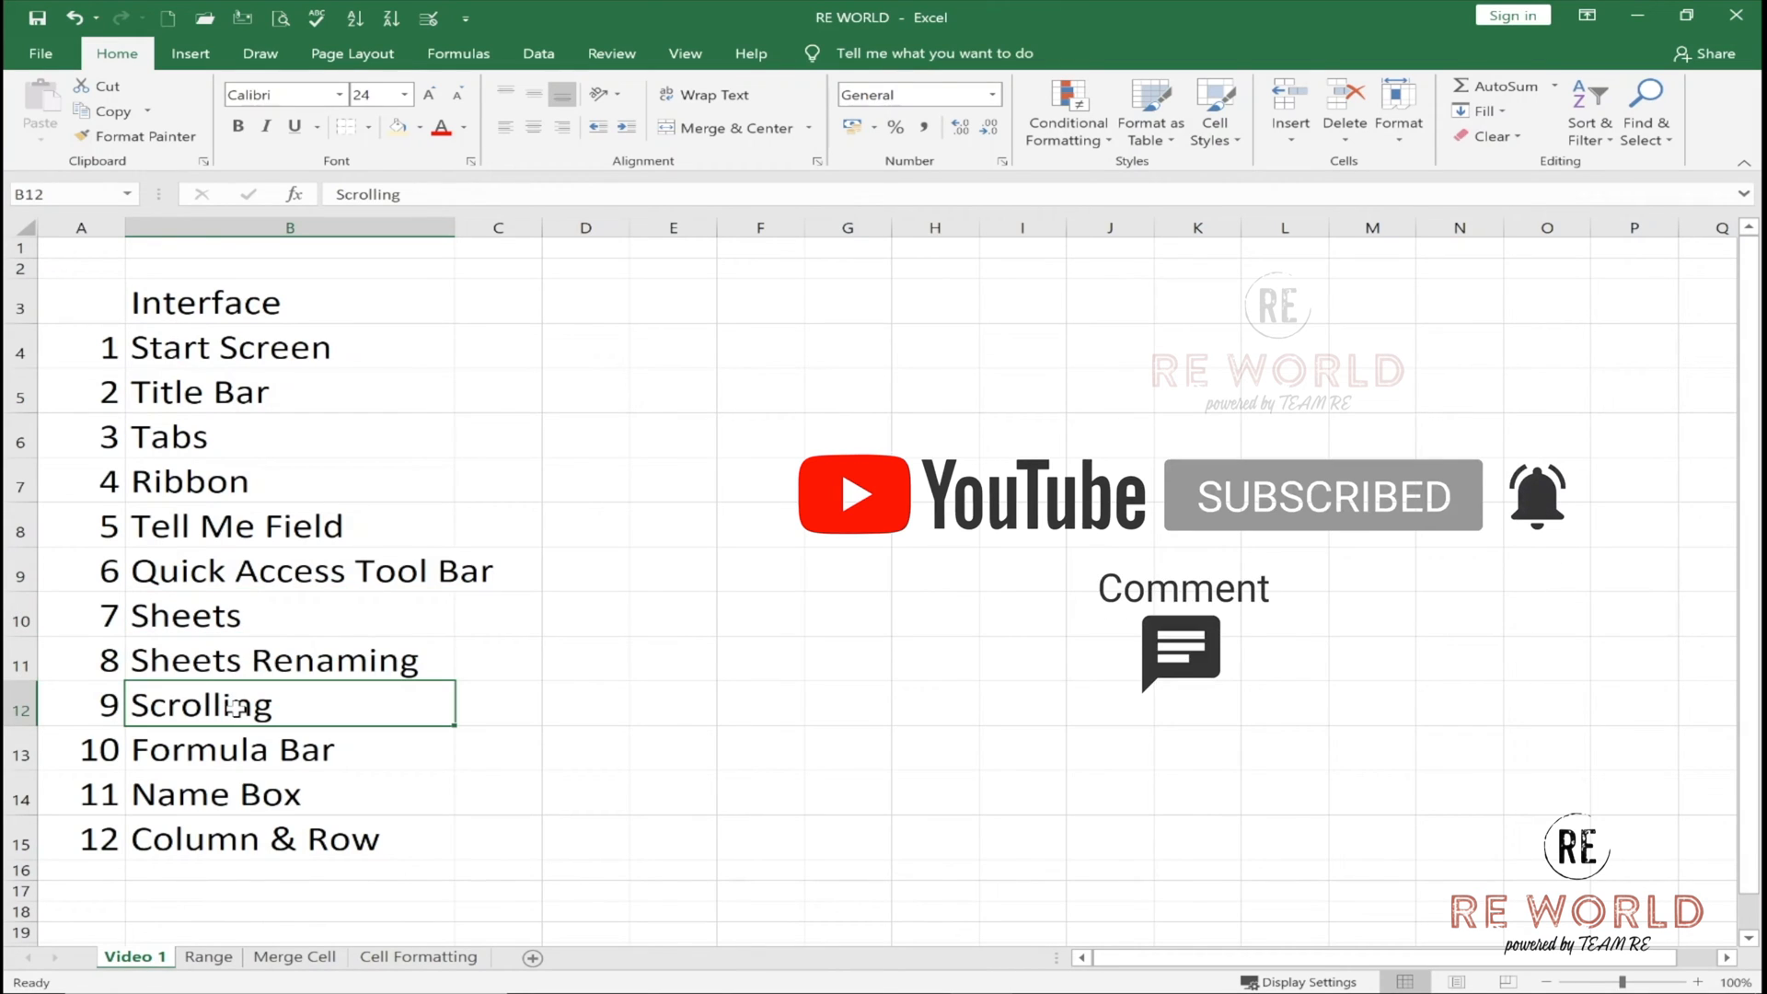
pyautogui.click(295, 757)
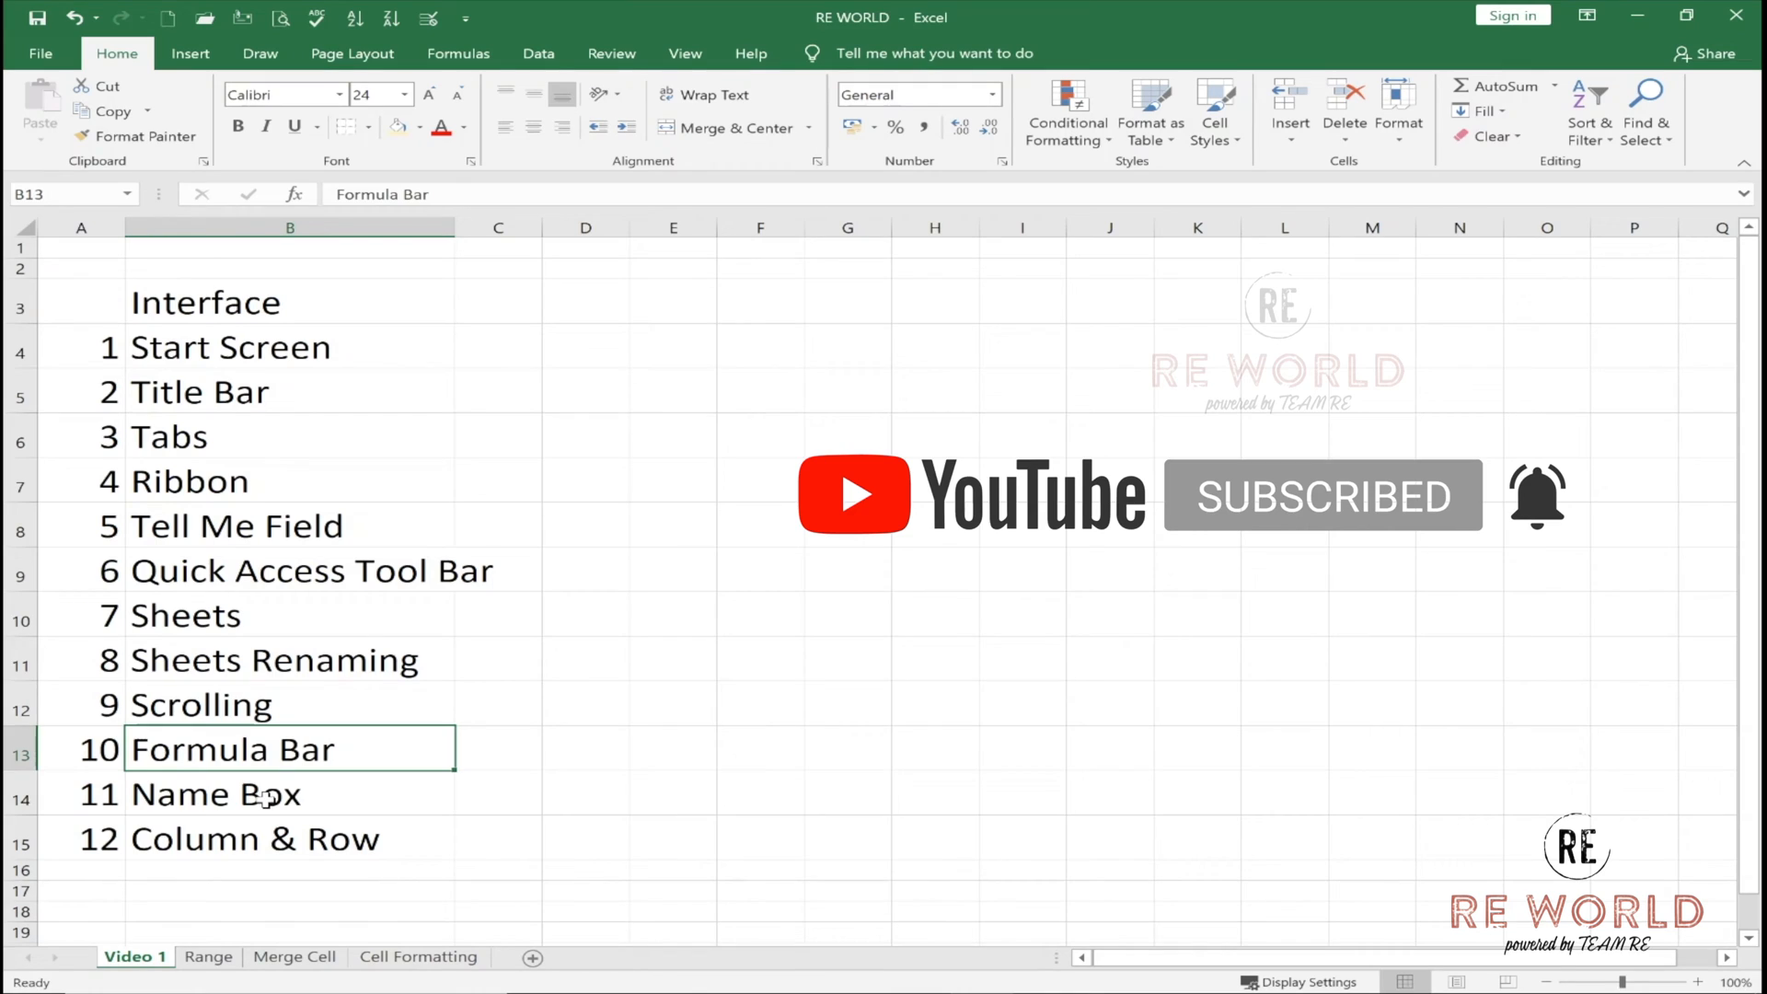
pyautogui.click(265, 797)
pyautogui.click(266, 839)
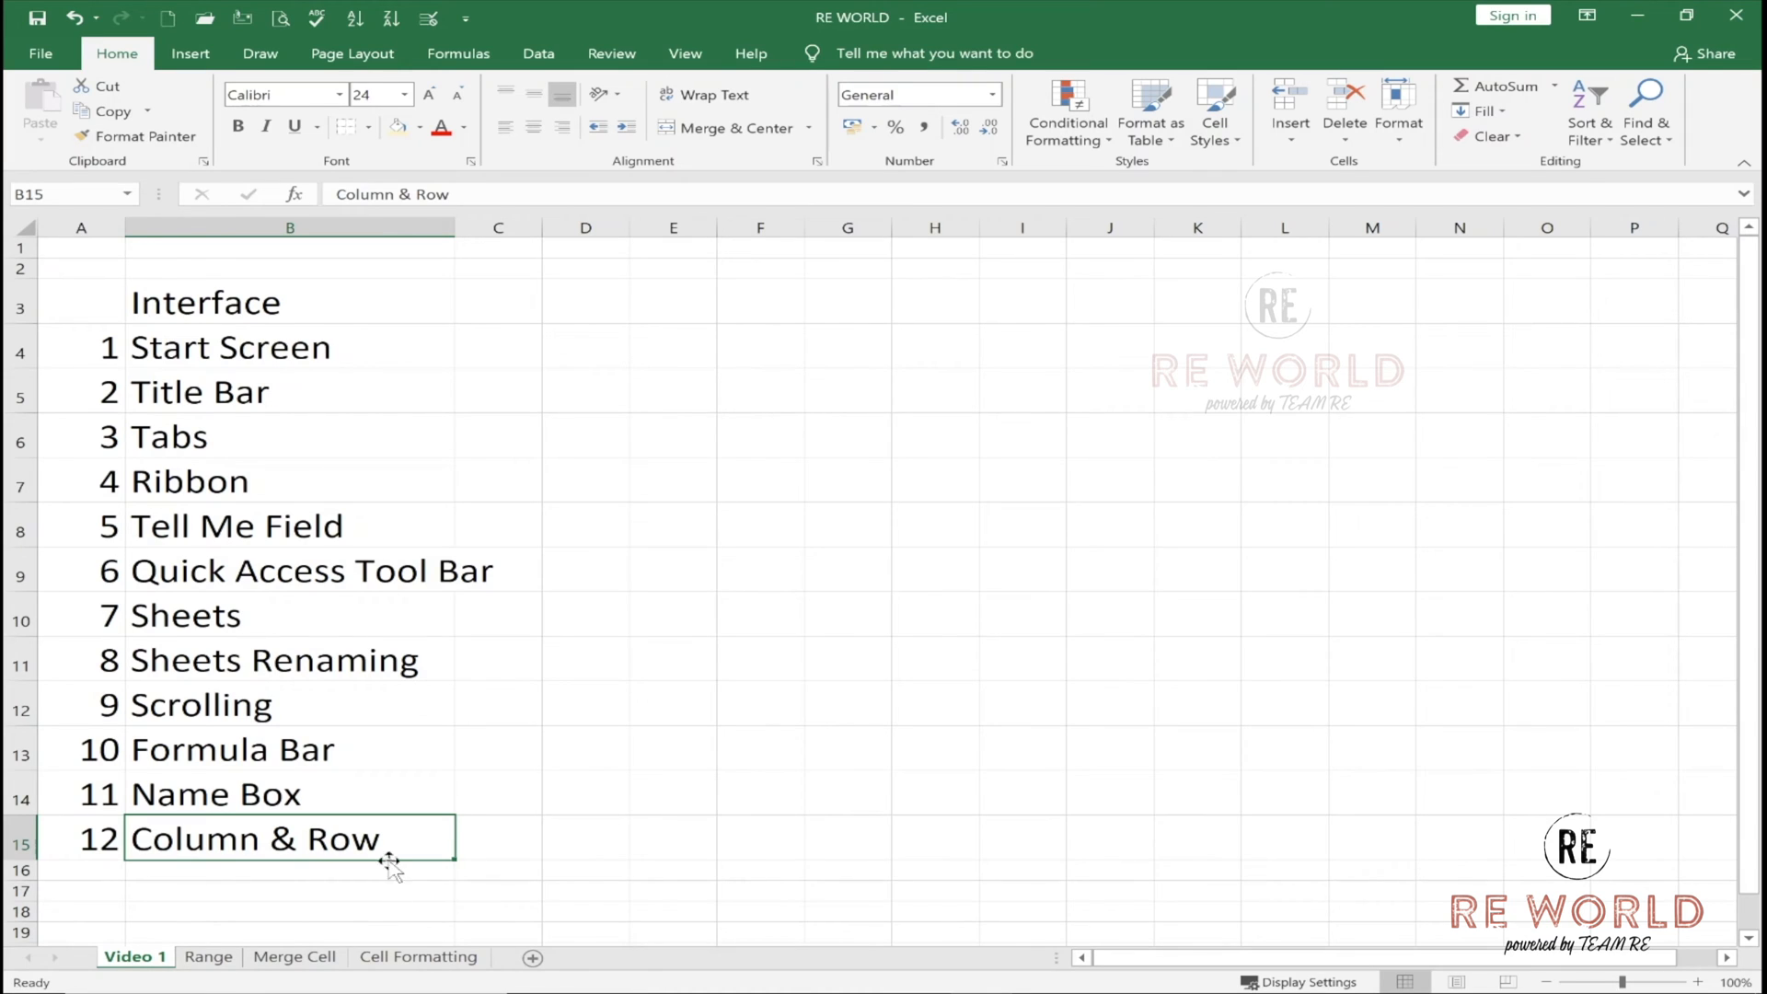
# On the Range sheet, select column D and row 5 together, and select the cell where they cross, D5.
pyautogui.click(215, 961)
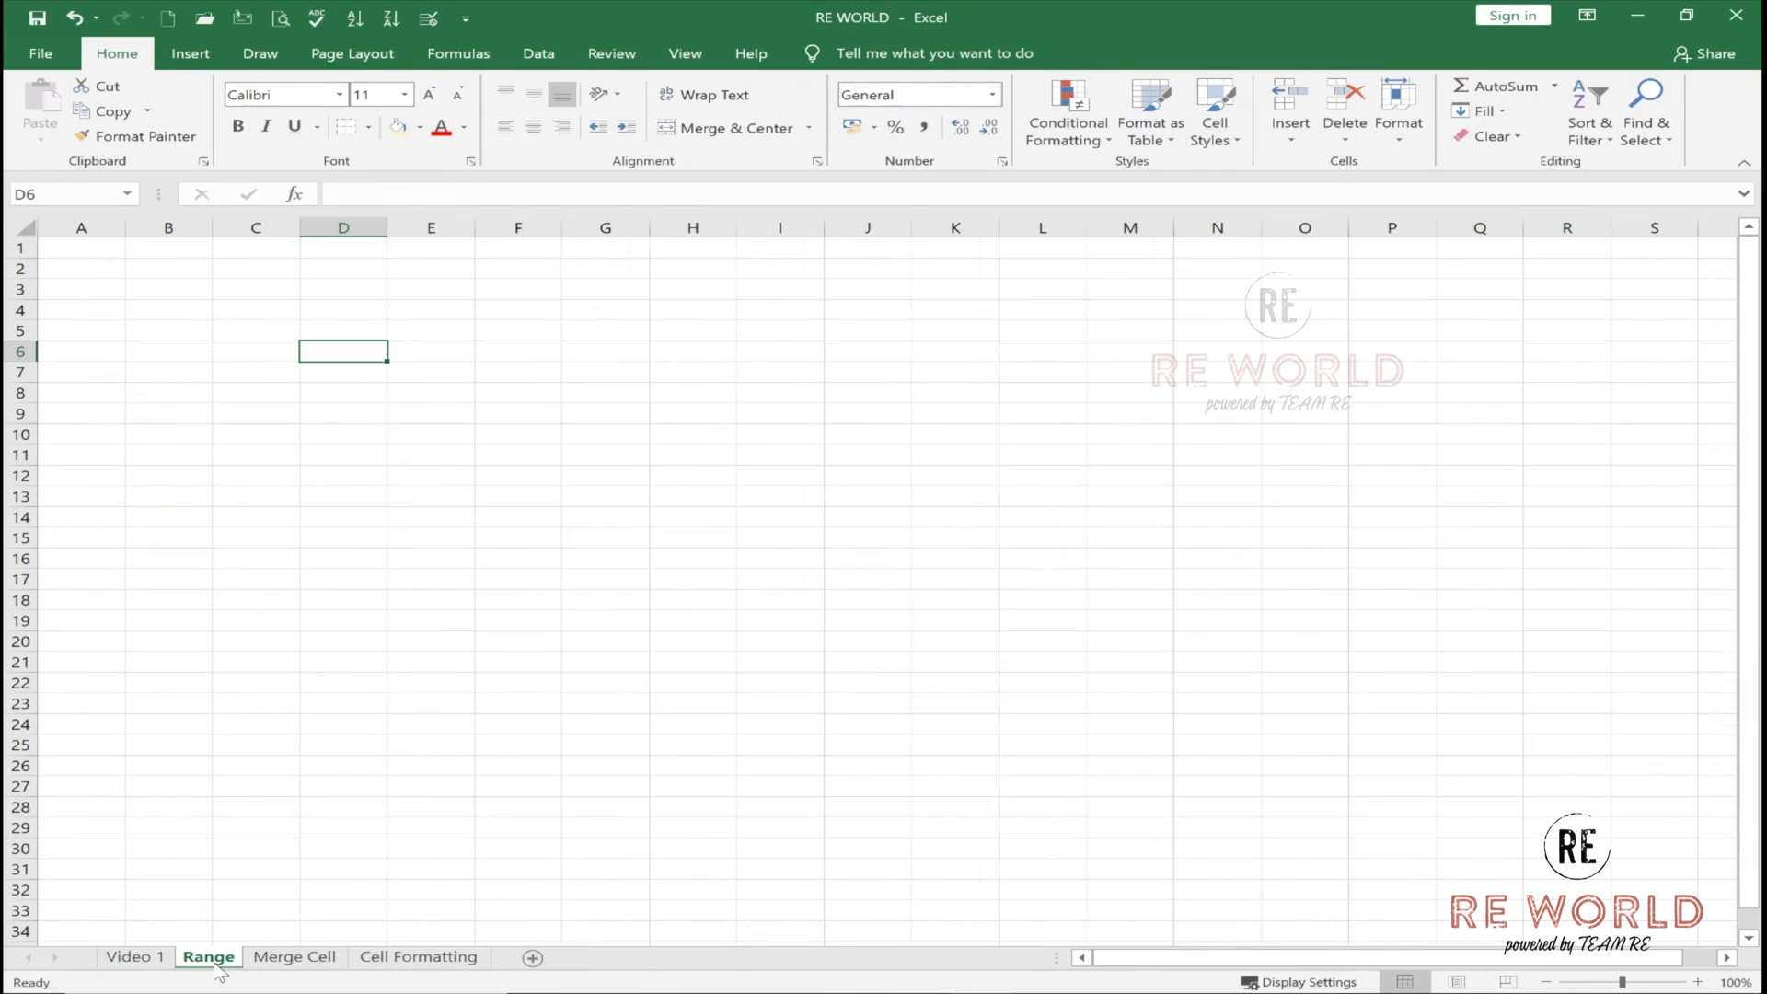
pyautogui.click(405, 409)
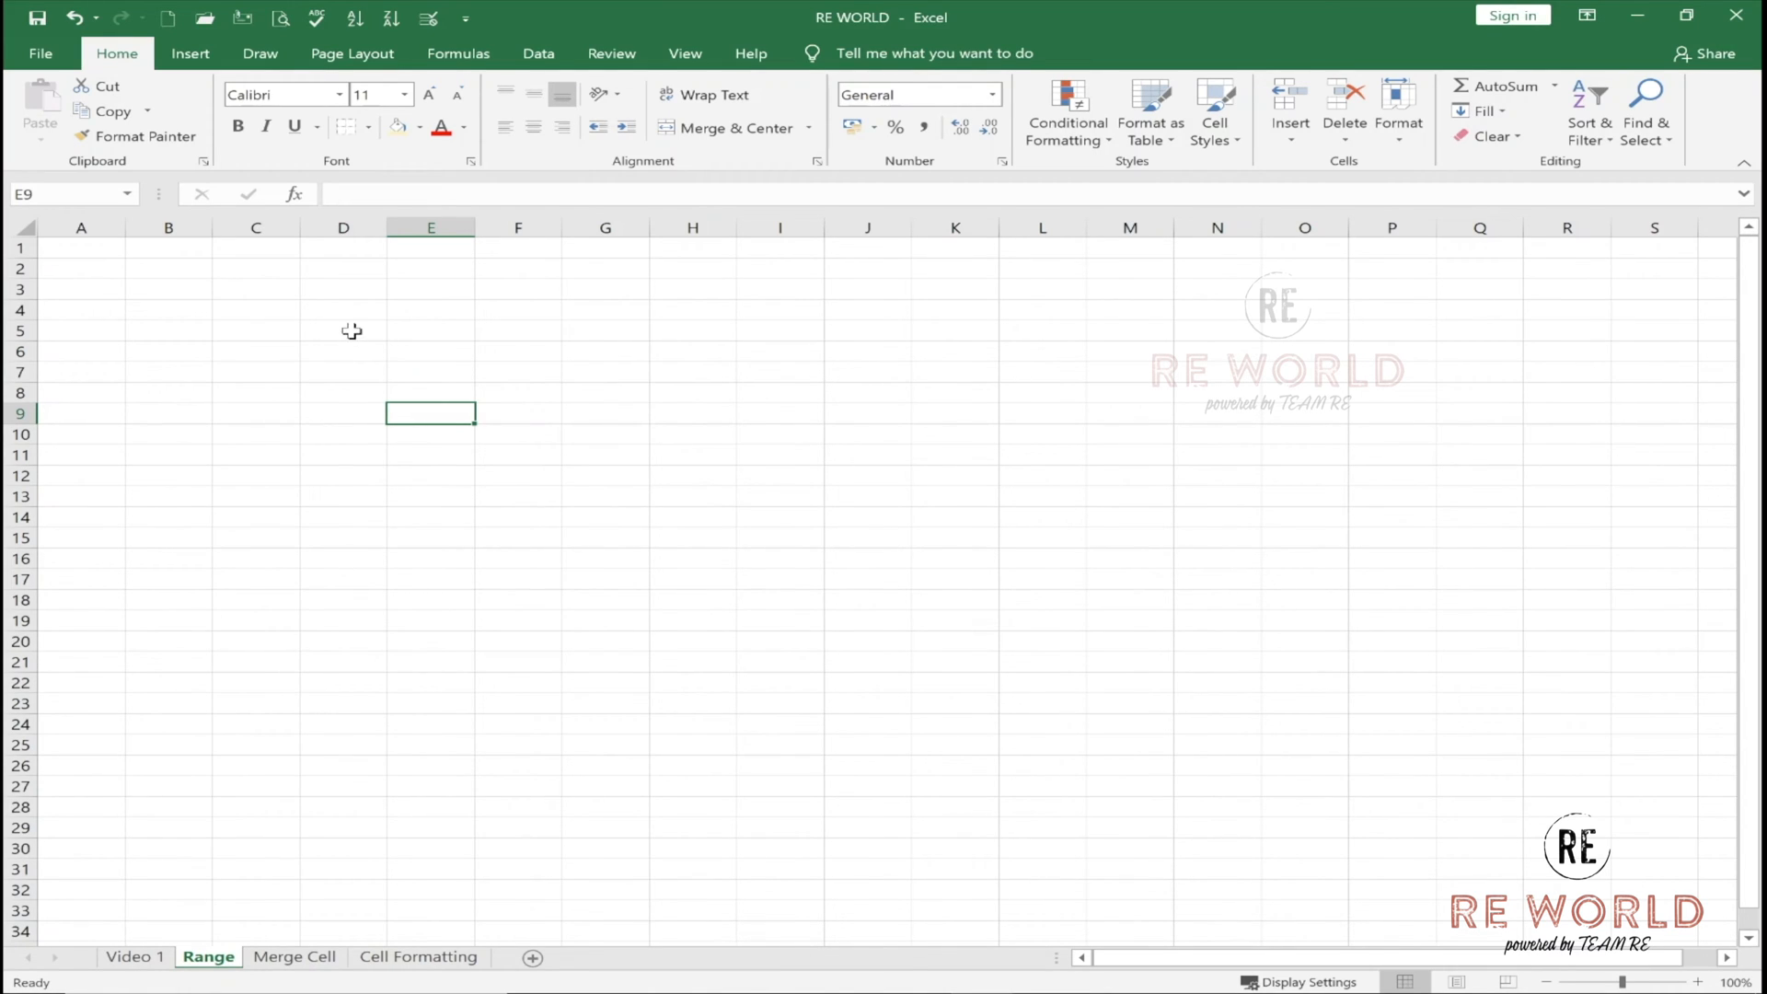
pyautogui.click(346, 245)
pyautogui.click(345, 226)
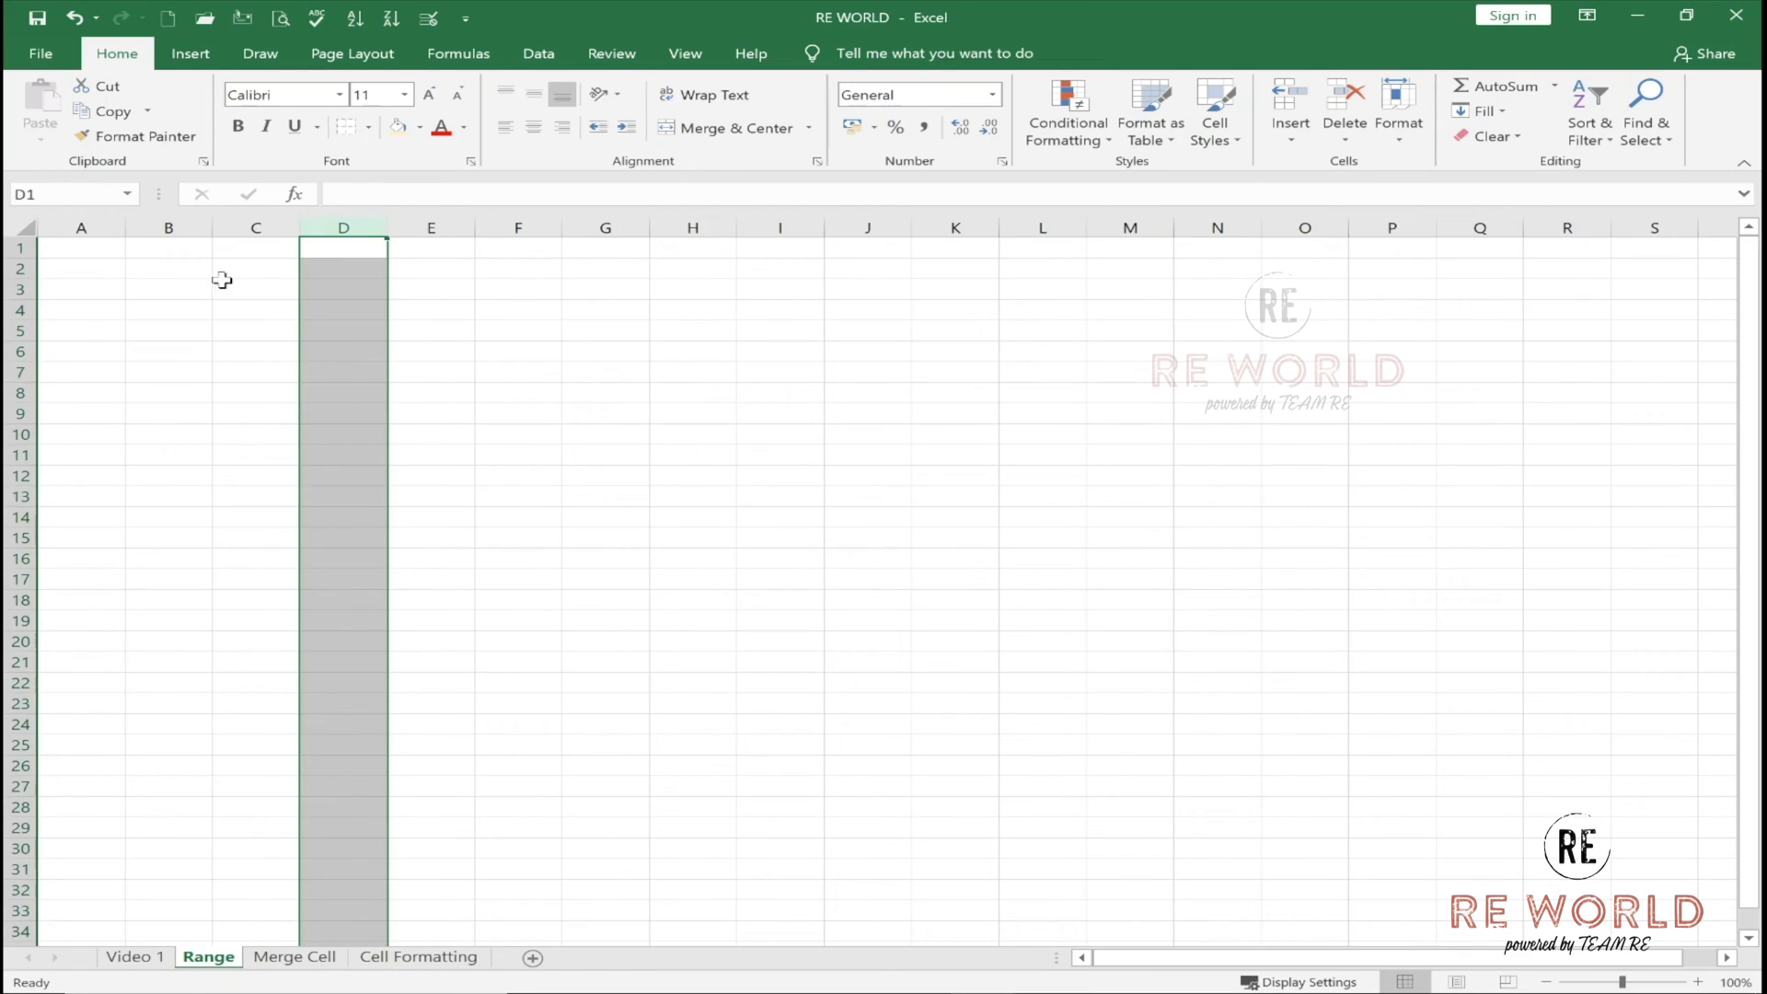
pyautogui.click(12, 340)
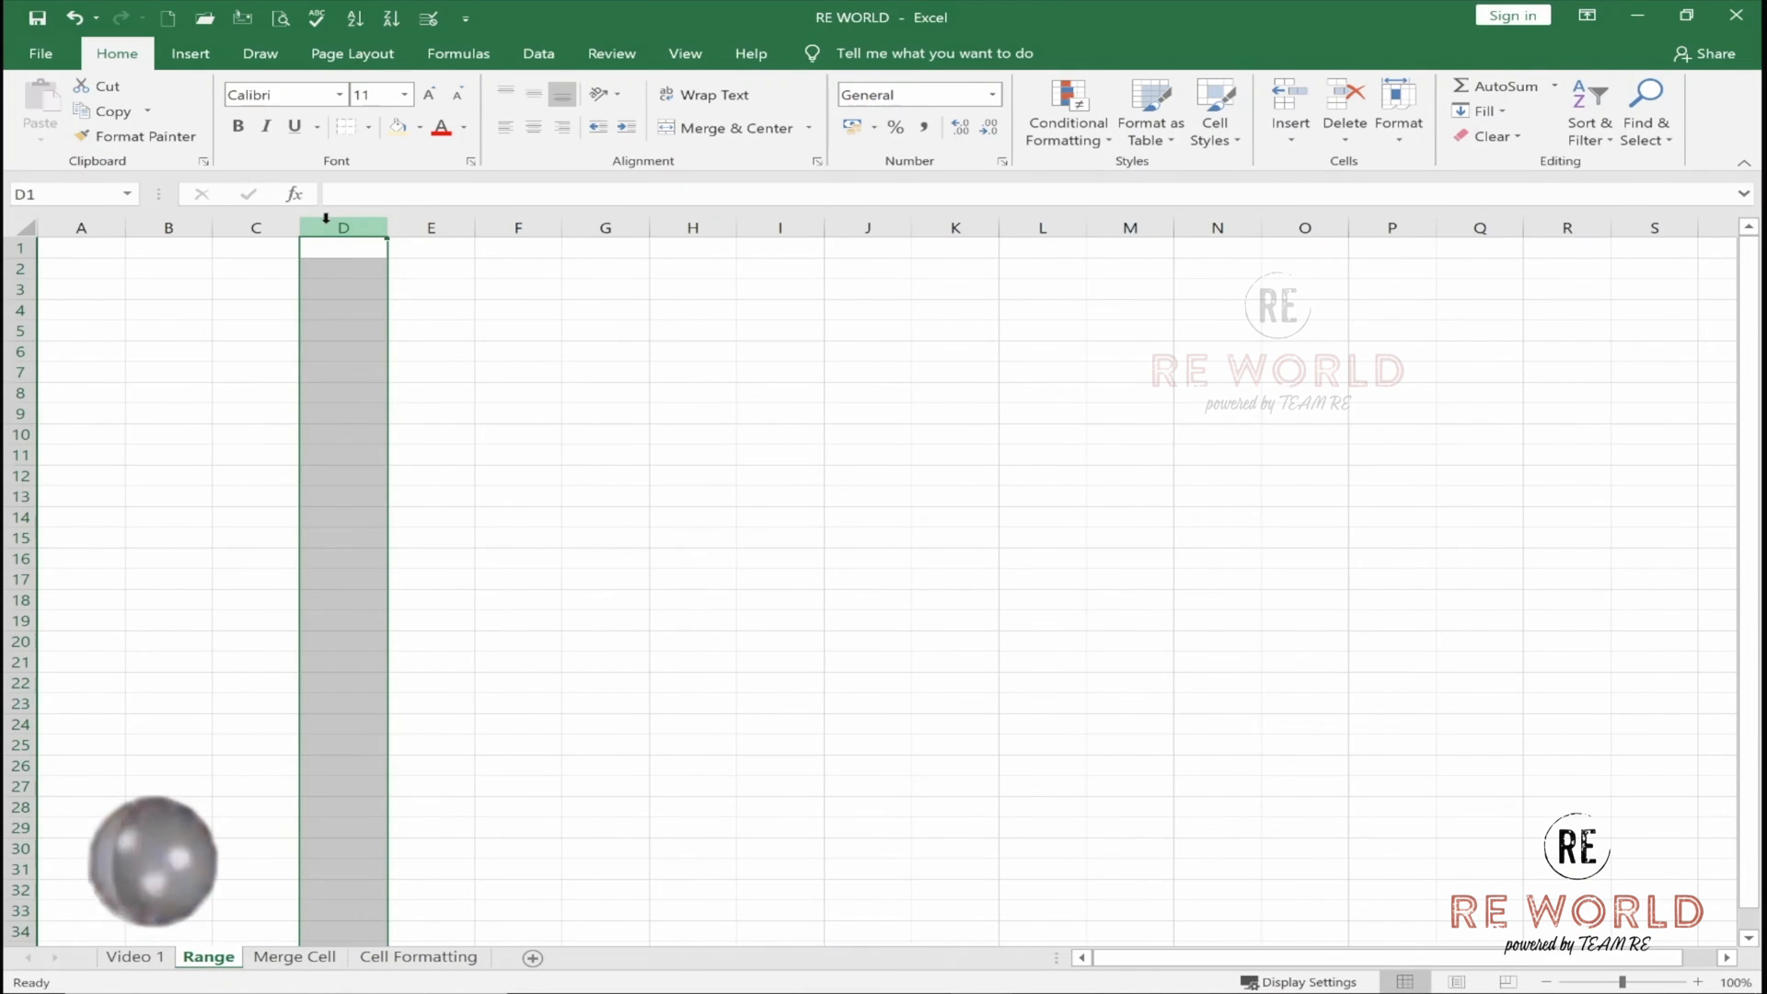
pyautogui.click(19, 331)
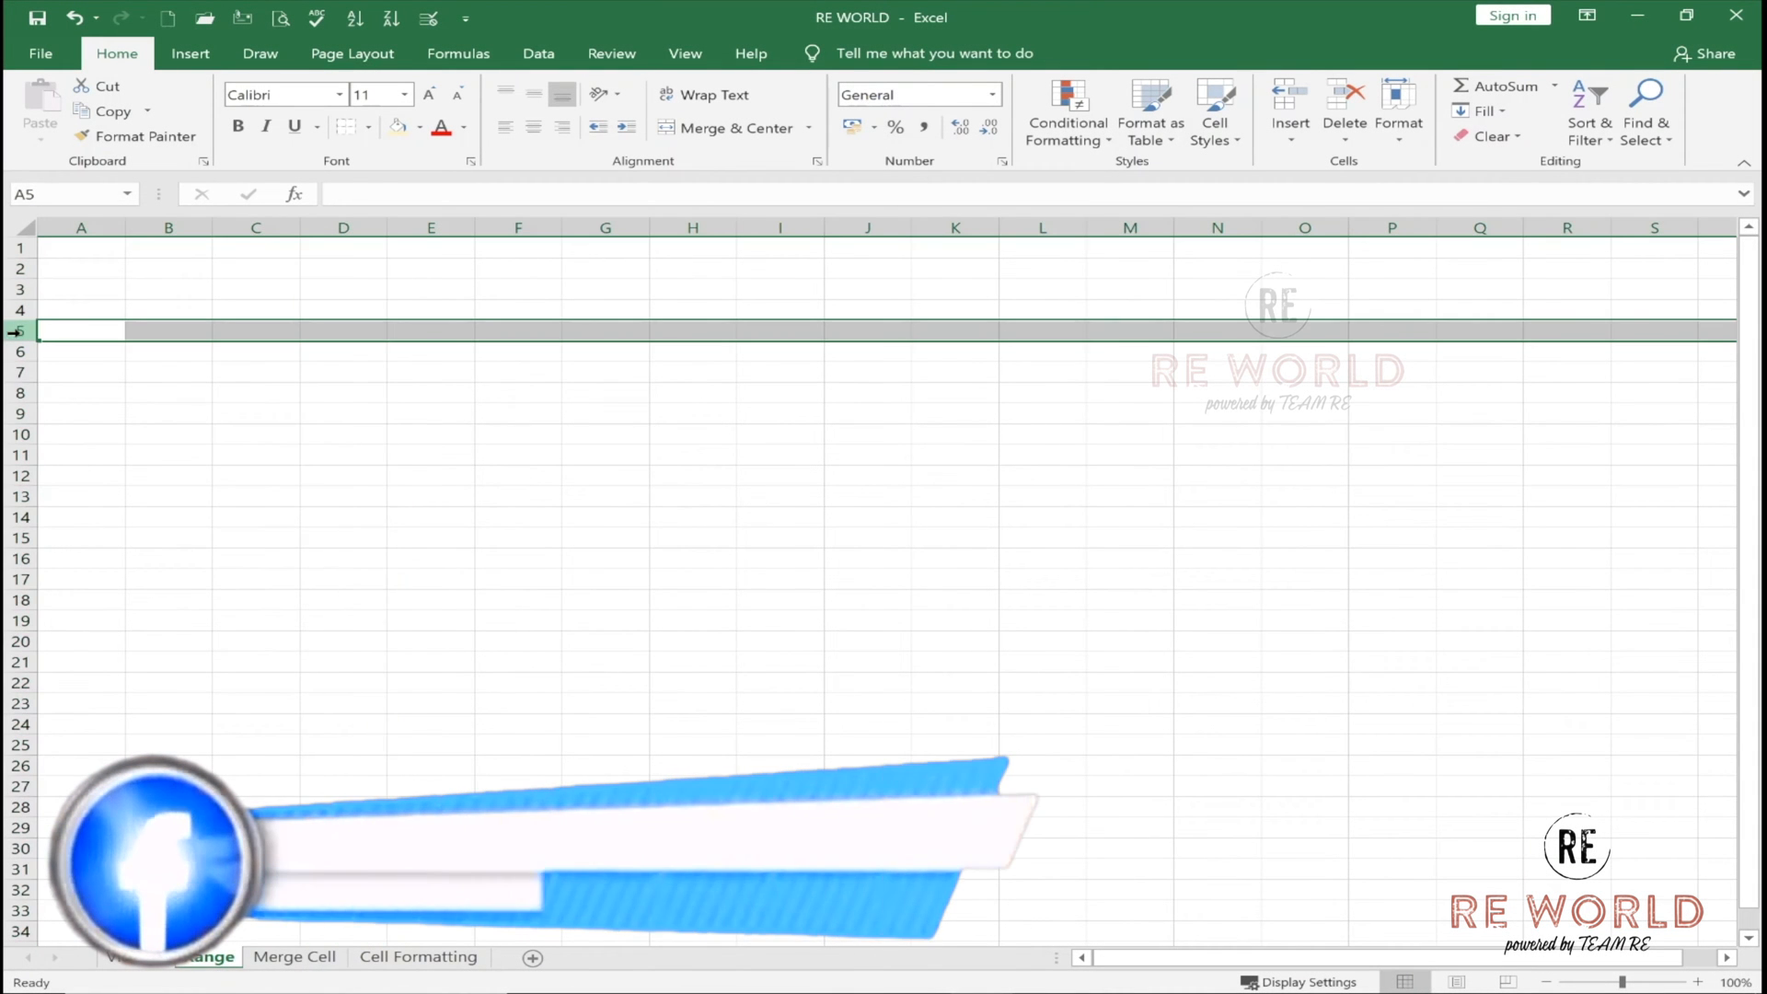
pyautogui.keyDown('ctrl'); pyautogui.click(336, 227); pyautogui.keyUp('ctrl')
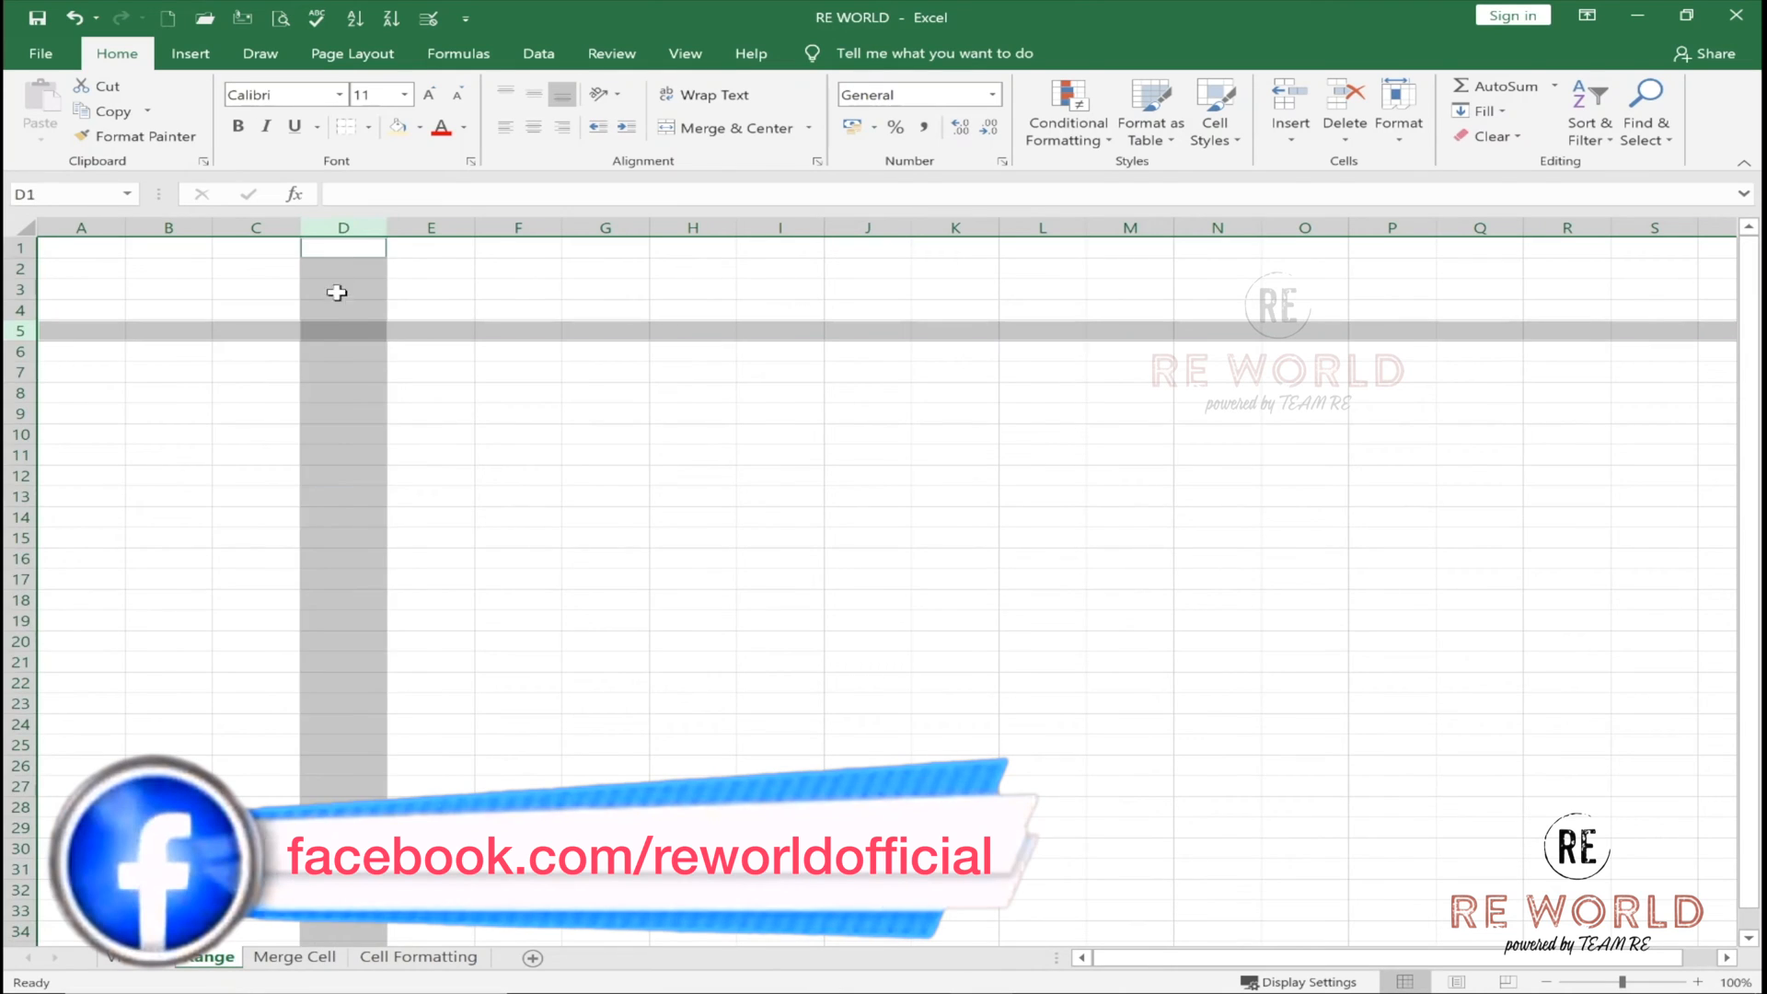
pyautogui.click(332, 339)
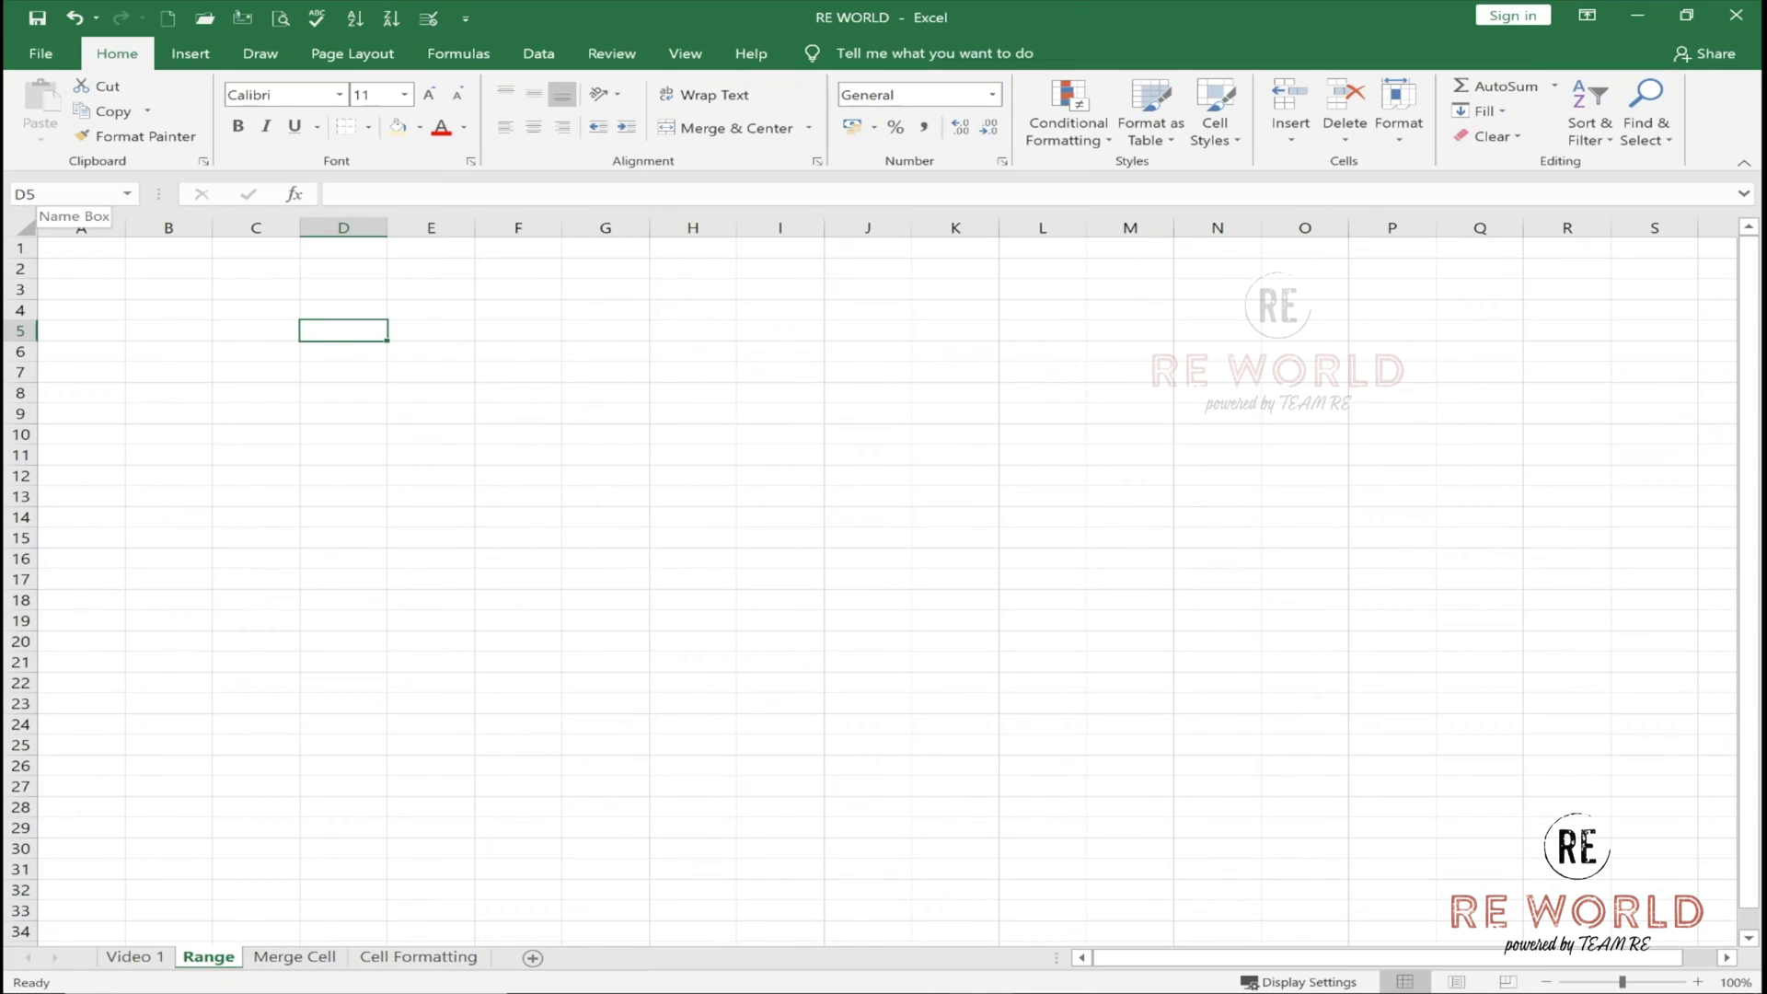
# Select ranges starting at D5, including D5:E7, D5:J15 and D5:I13, and return to the single cell D5.
pyautogui.moveTo(353, 328); pyautogui.dragTo(612, 382)
pyautogui.click(335, 331)
pyautogui.moveTo(330, 331); pyautogui.dragTo(468, 364)
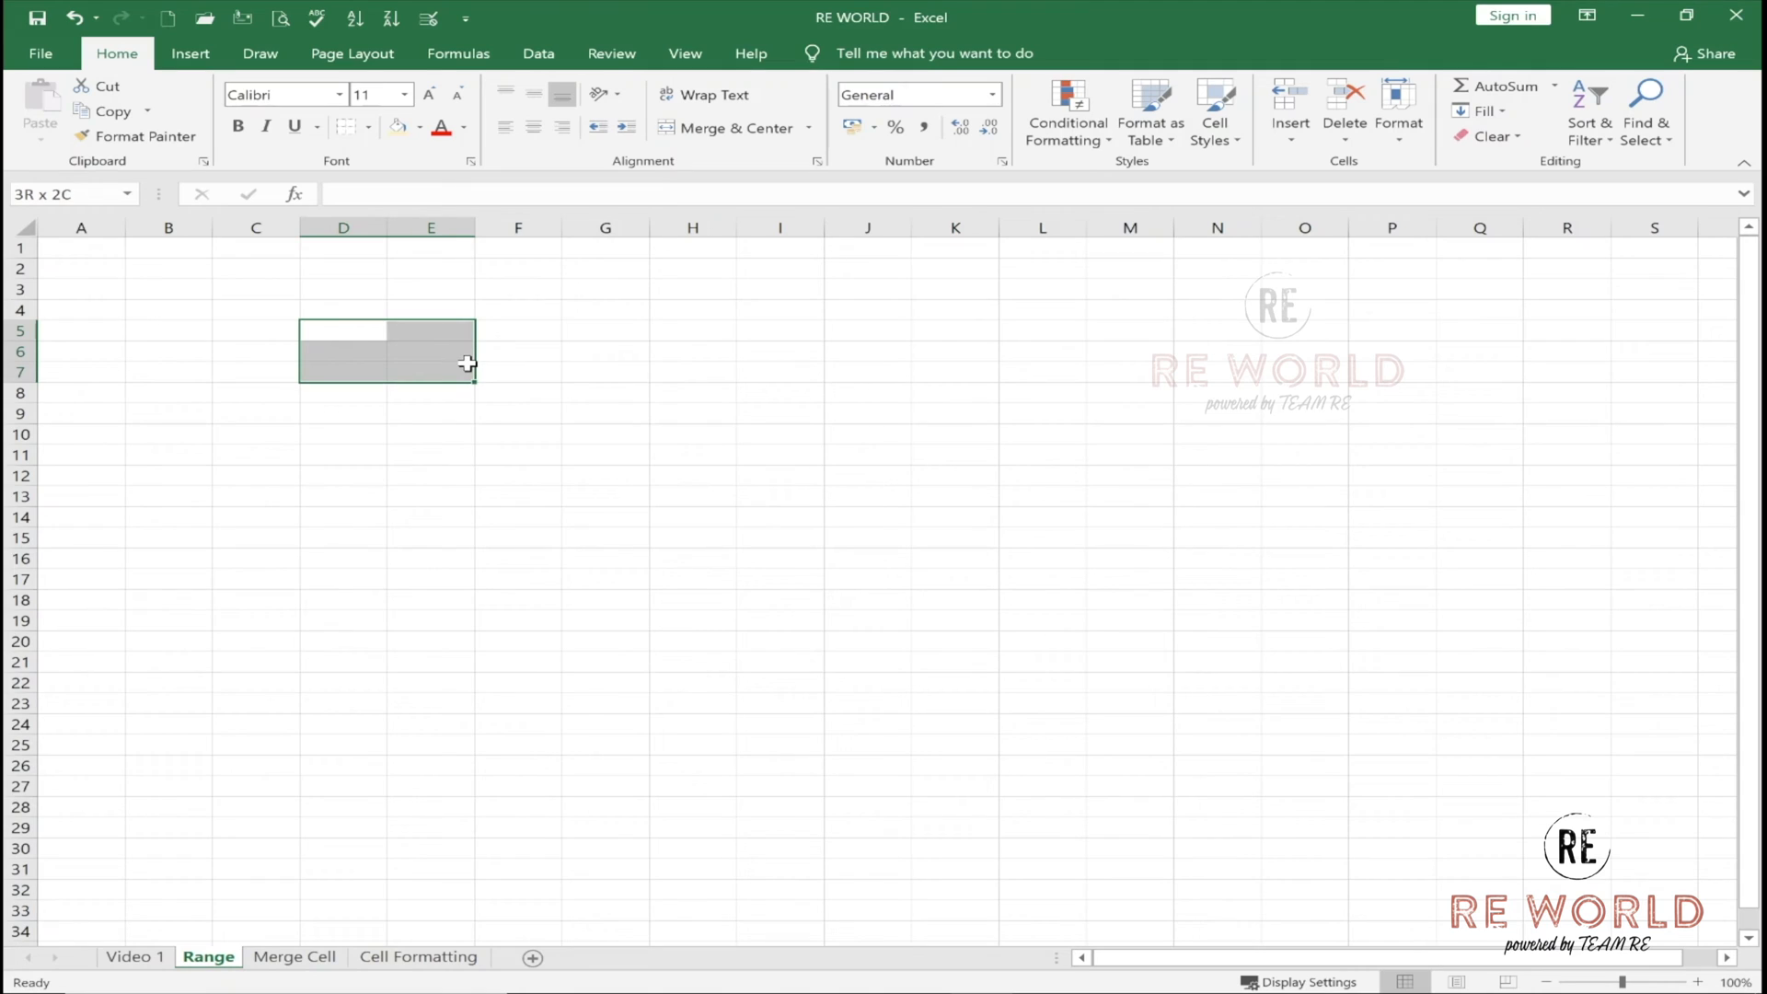
pyautogui.moveTo(468, 364); pyautogui.dragTo(834, 534)
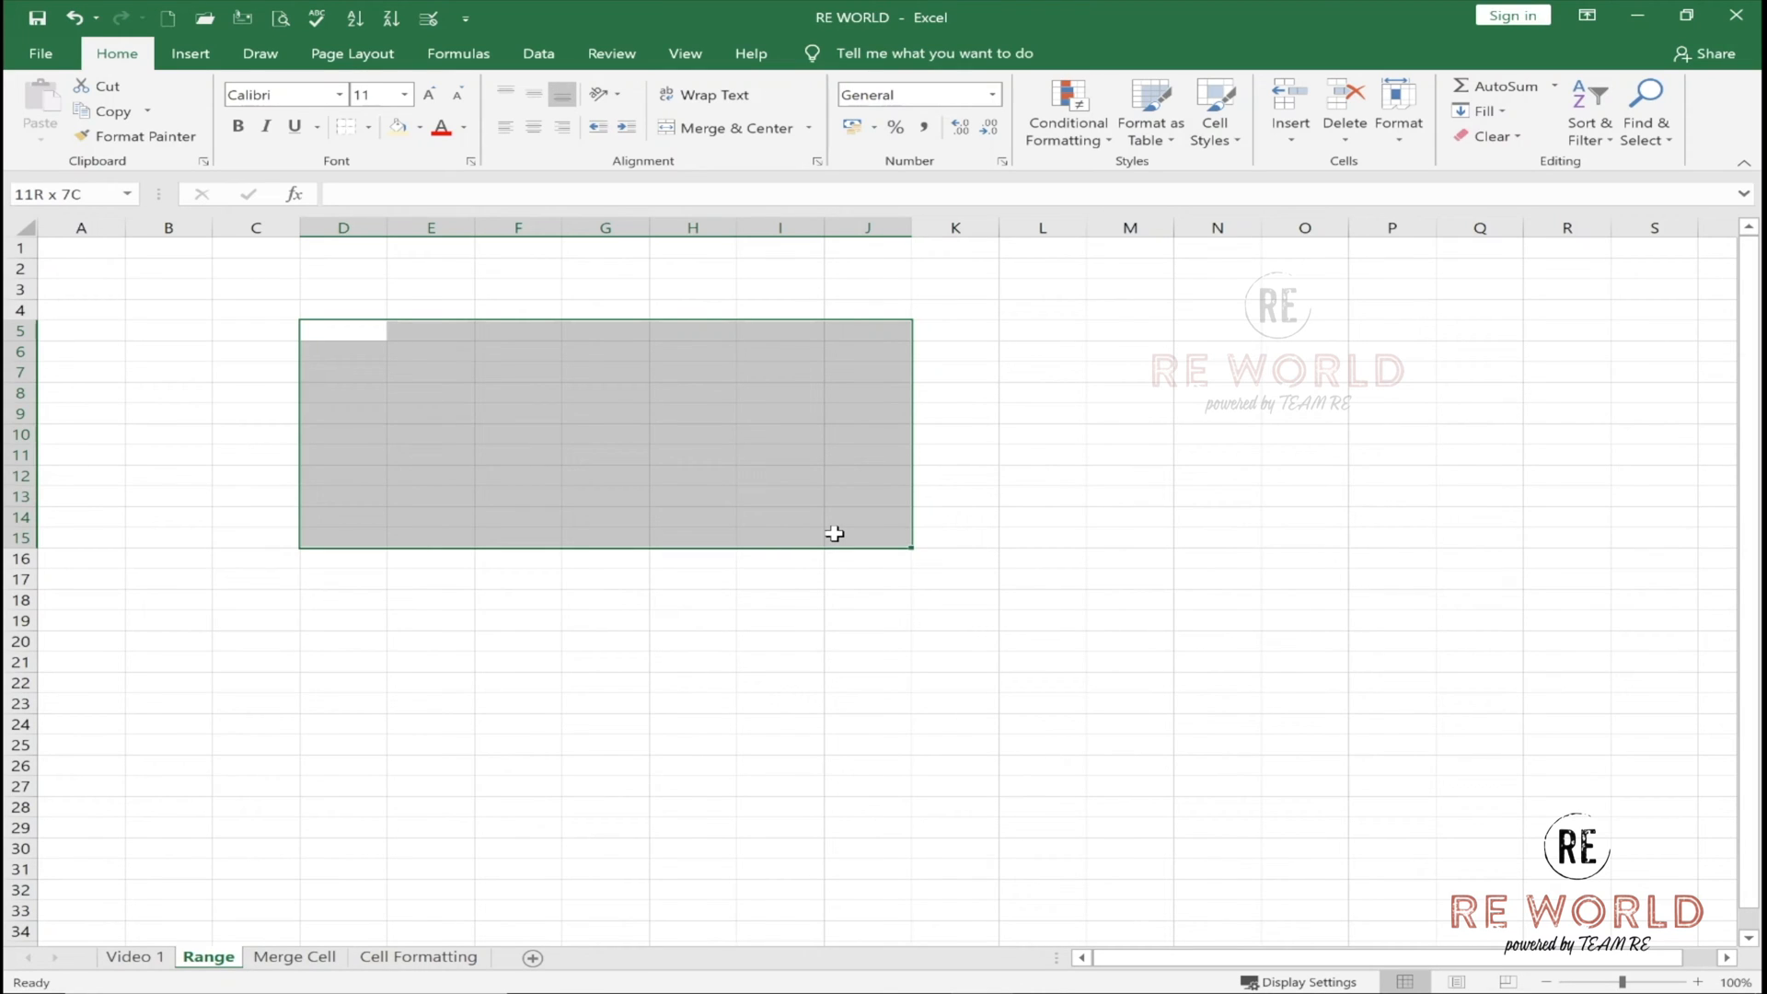
pyautogui.moveTo(834, 534); pyautogui.dragTo(834, 533)
pyautogui.moveTo(339, 330); pyautogui.dragTo(774, 490)
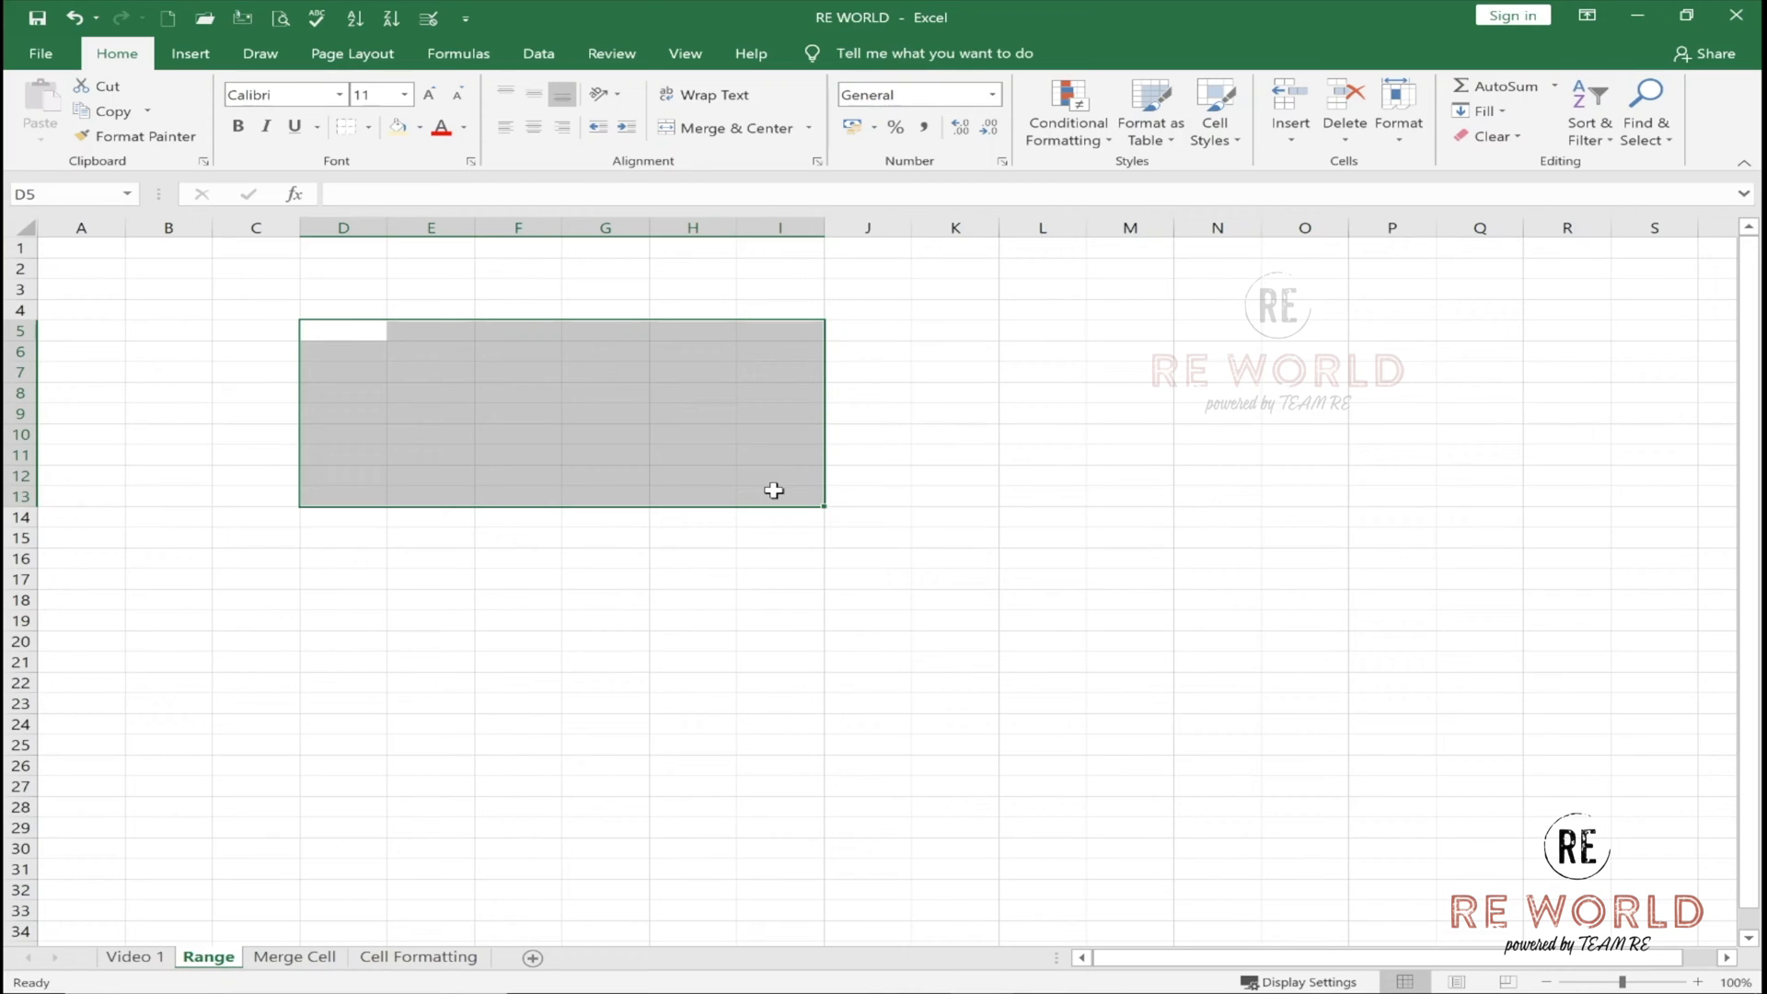
pyautogui.click(342, 327)
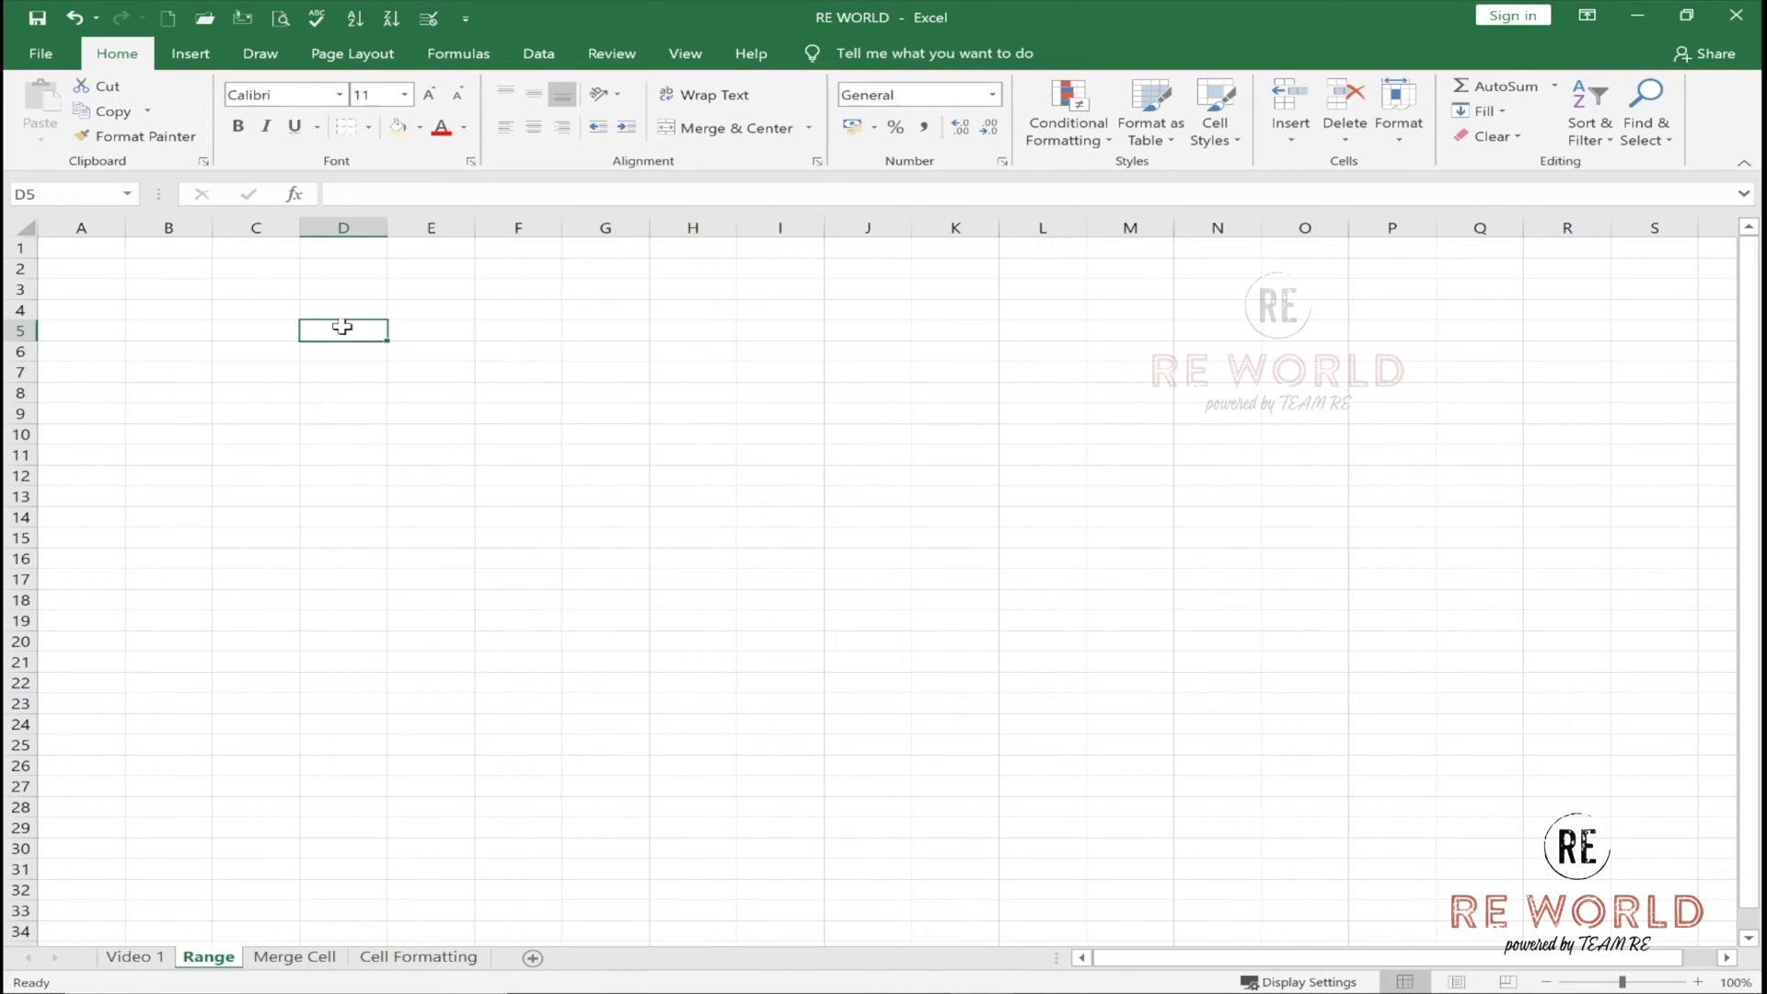
# Select the range C4:H12, and reselect a larger range from C4 to K16.
pyautogui.click(257, 310)
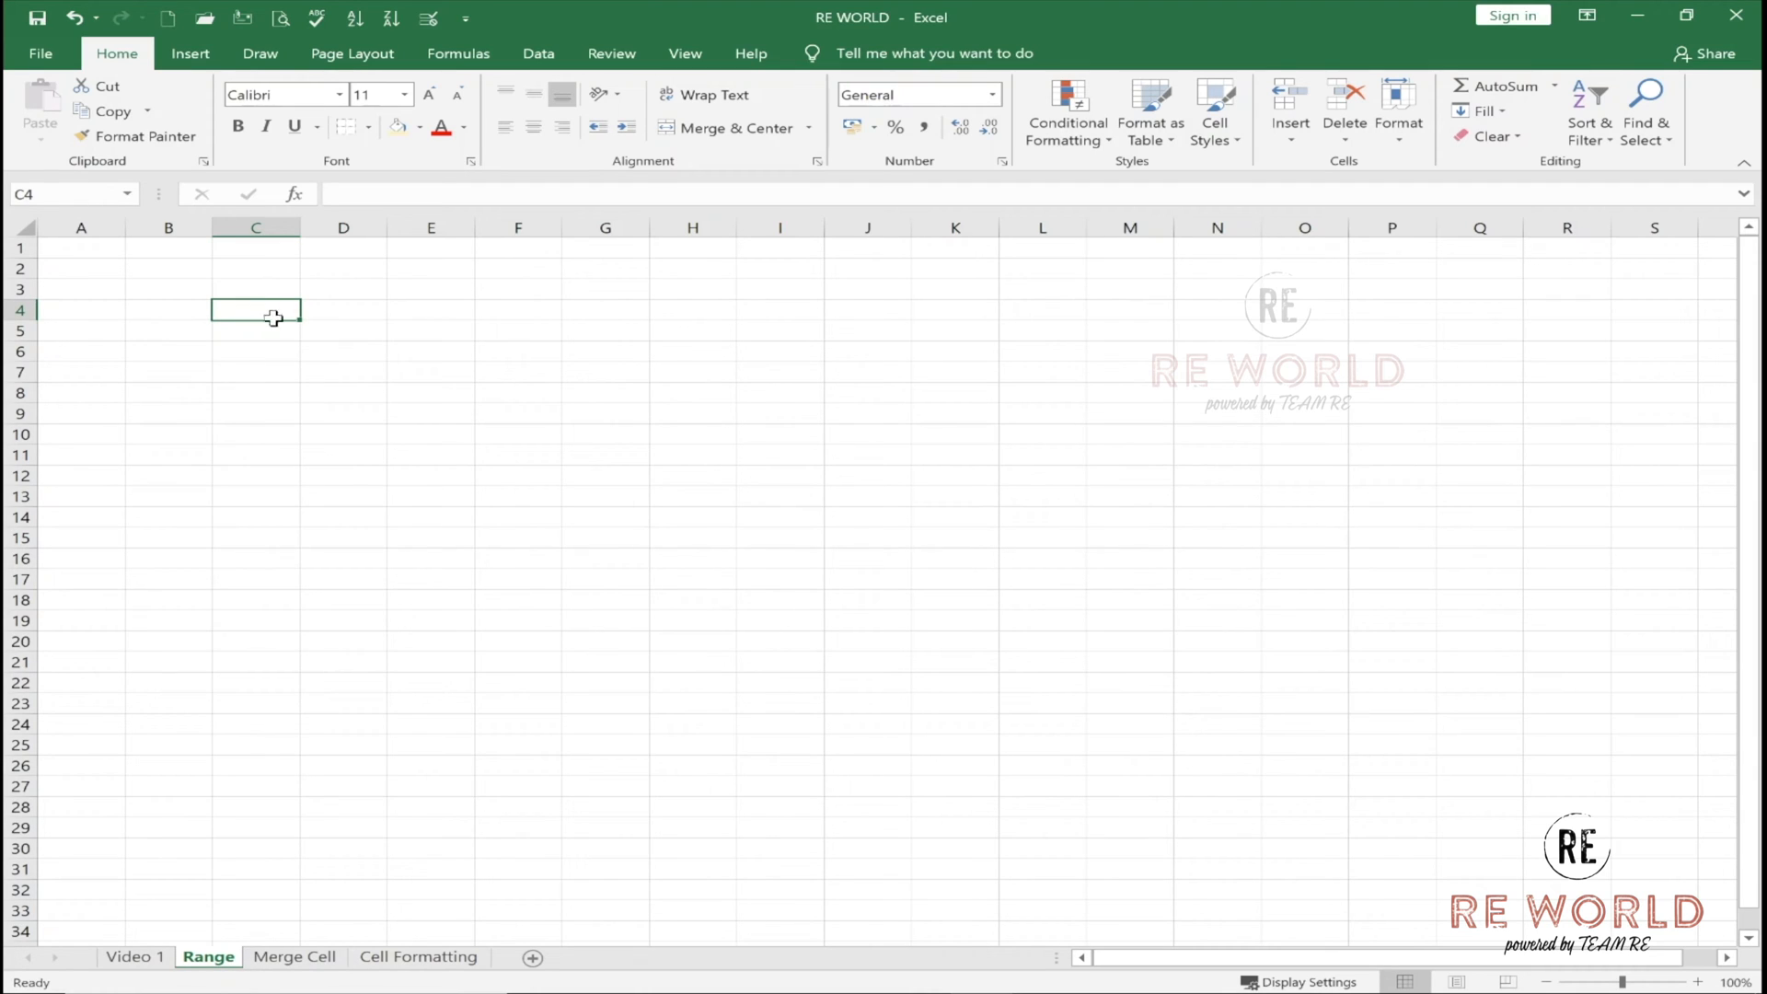
pyautogui.moveTo(268, 312); pyautogui.dragTo(699, 467)
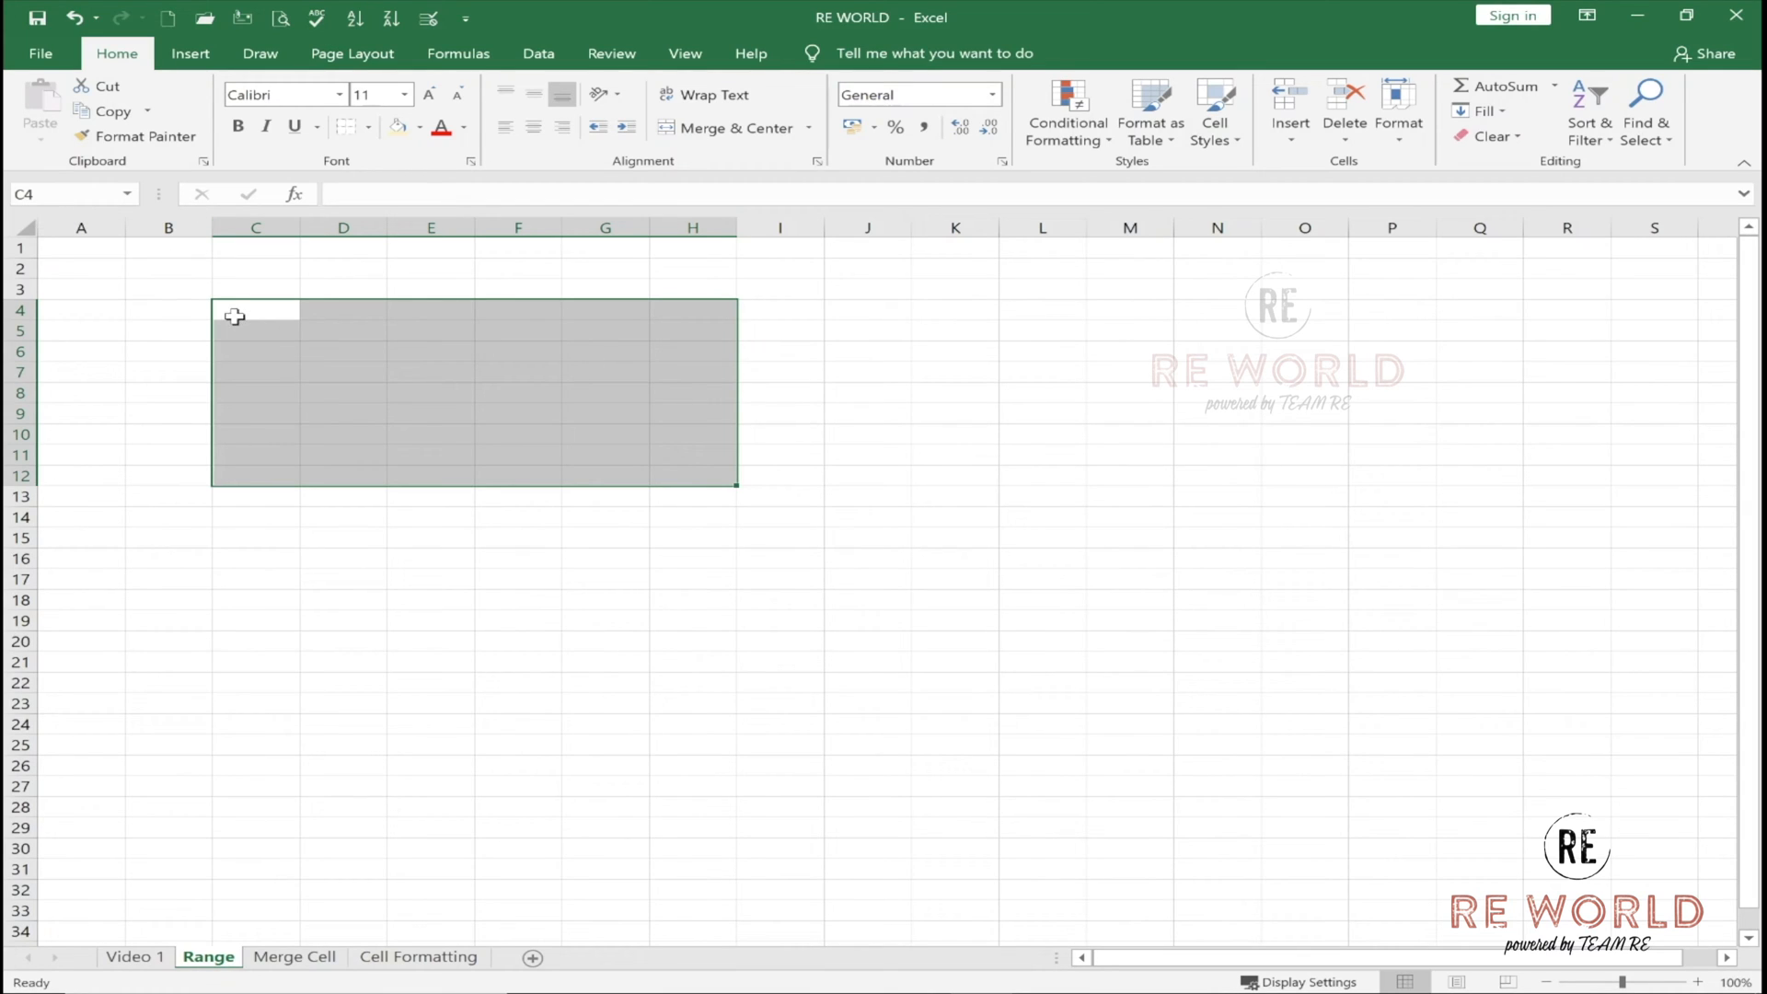
pyautogui.moveTo(235, 316); pyautogui.dragTo(927, 552)
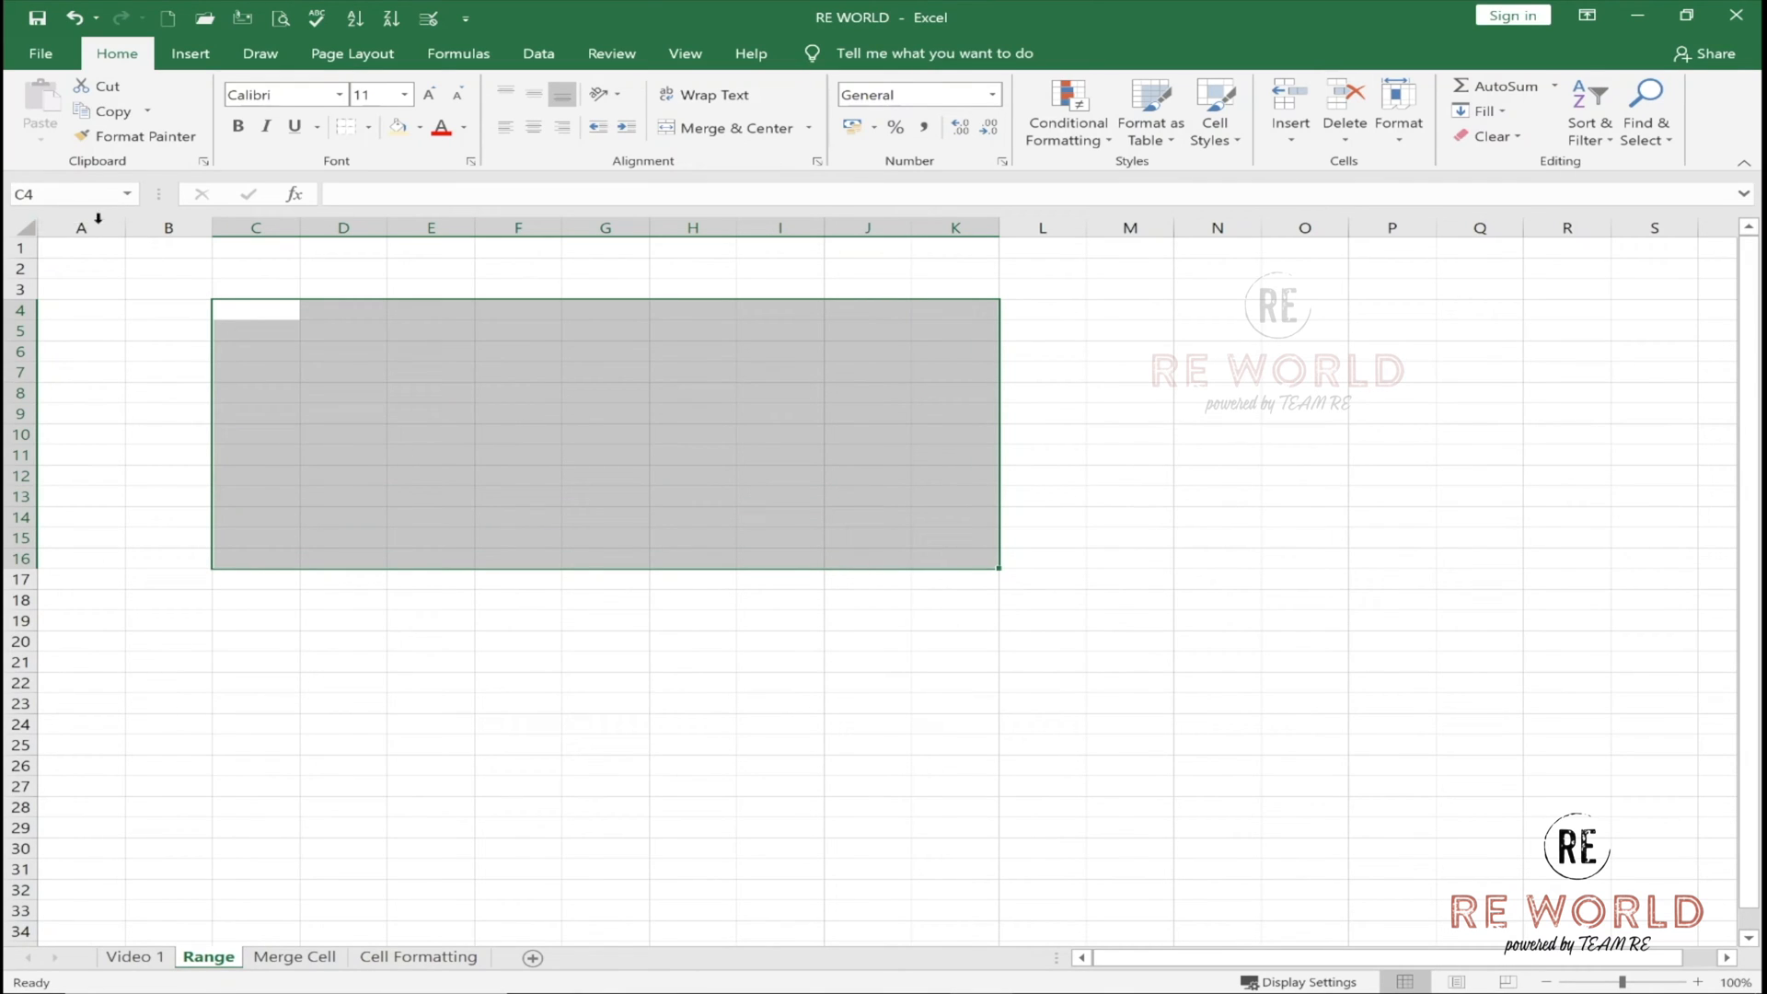
# Switch to the Merge Cell sheet and select cell D5.
pyautogui.click(306, 960)
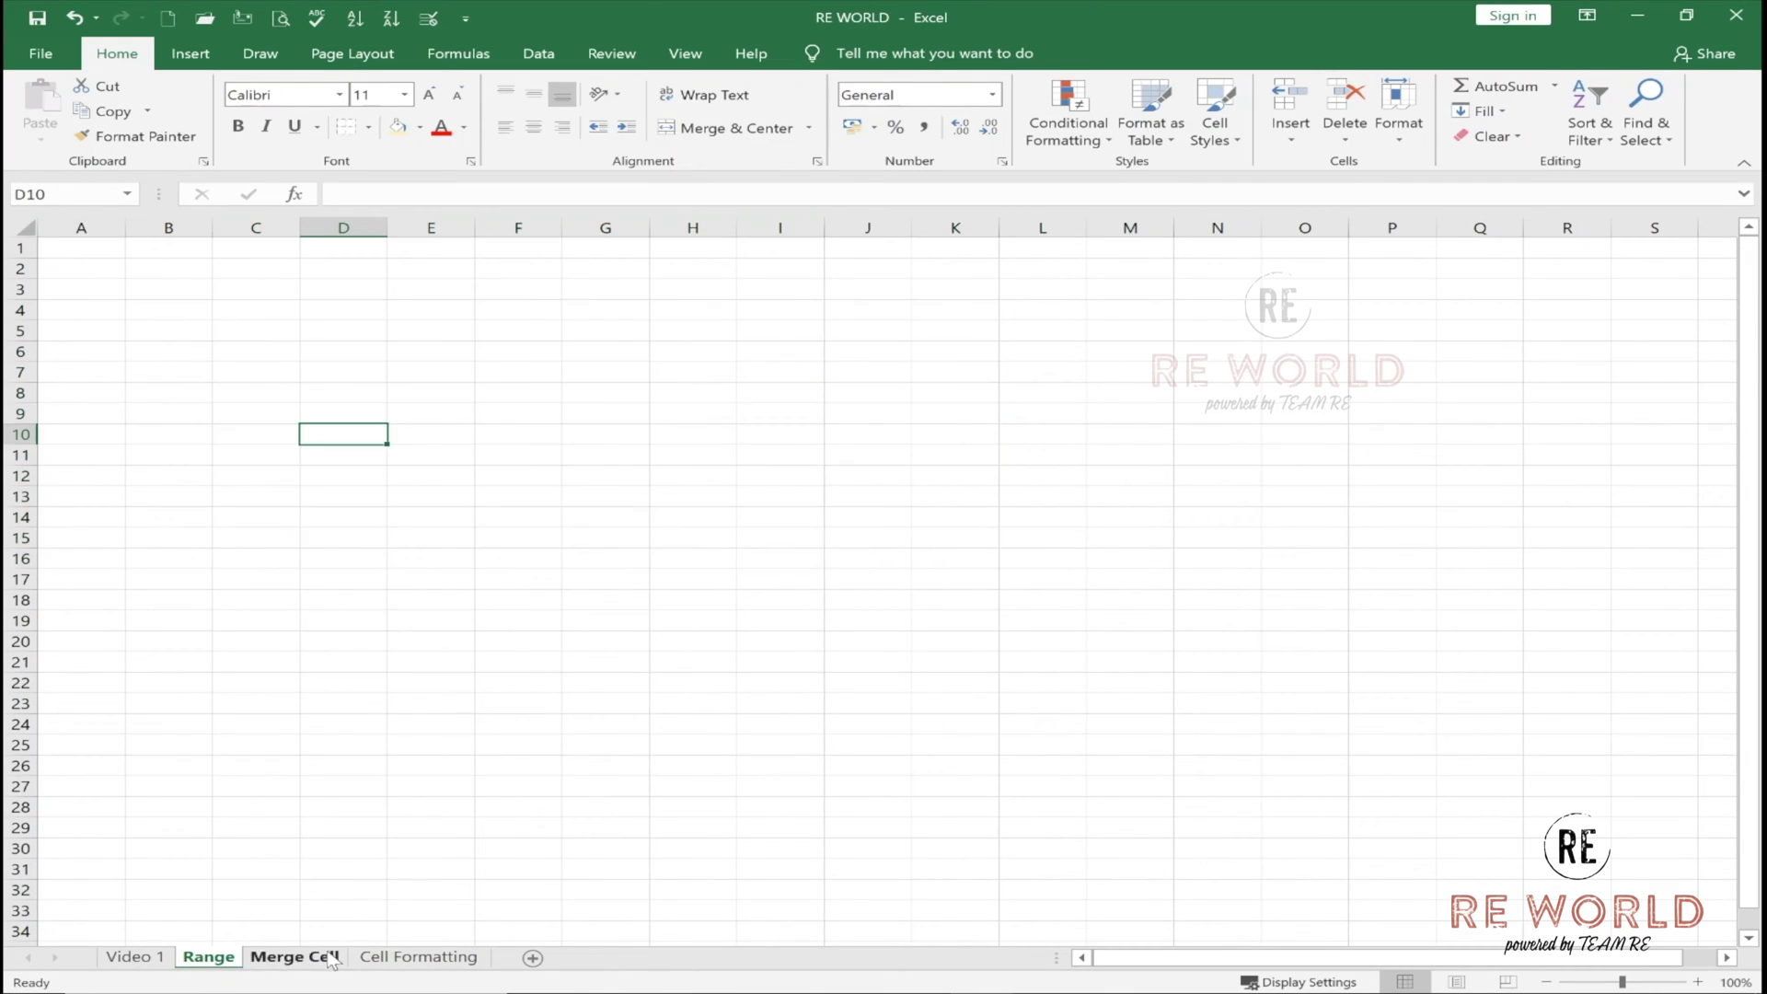
pyautogui.click(322, 962)
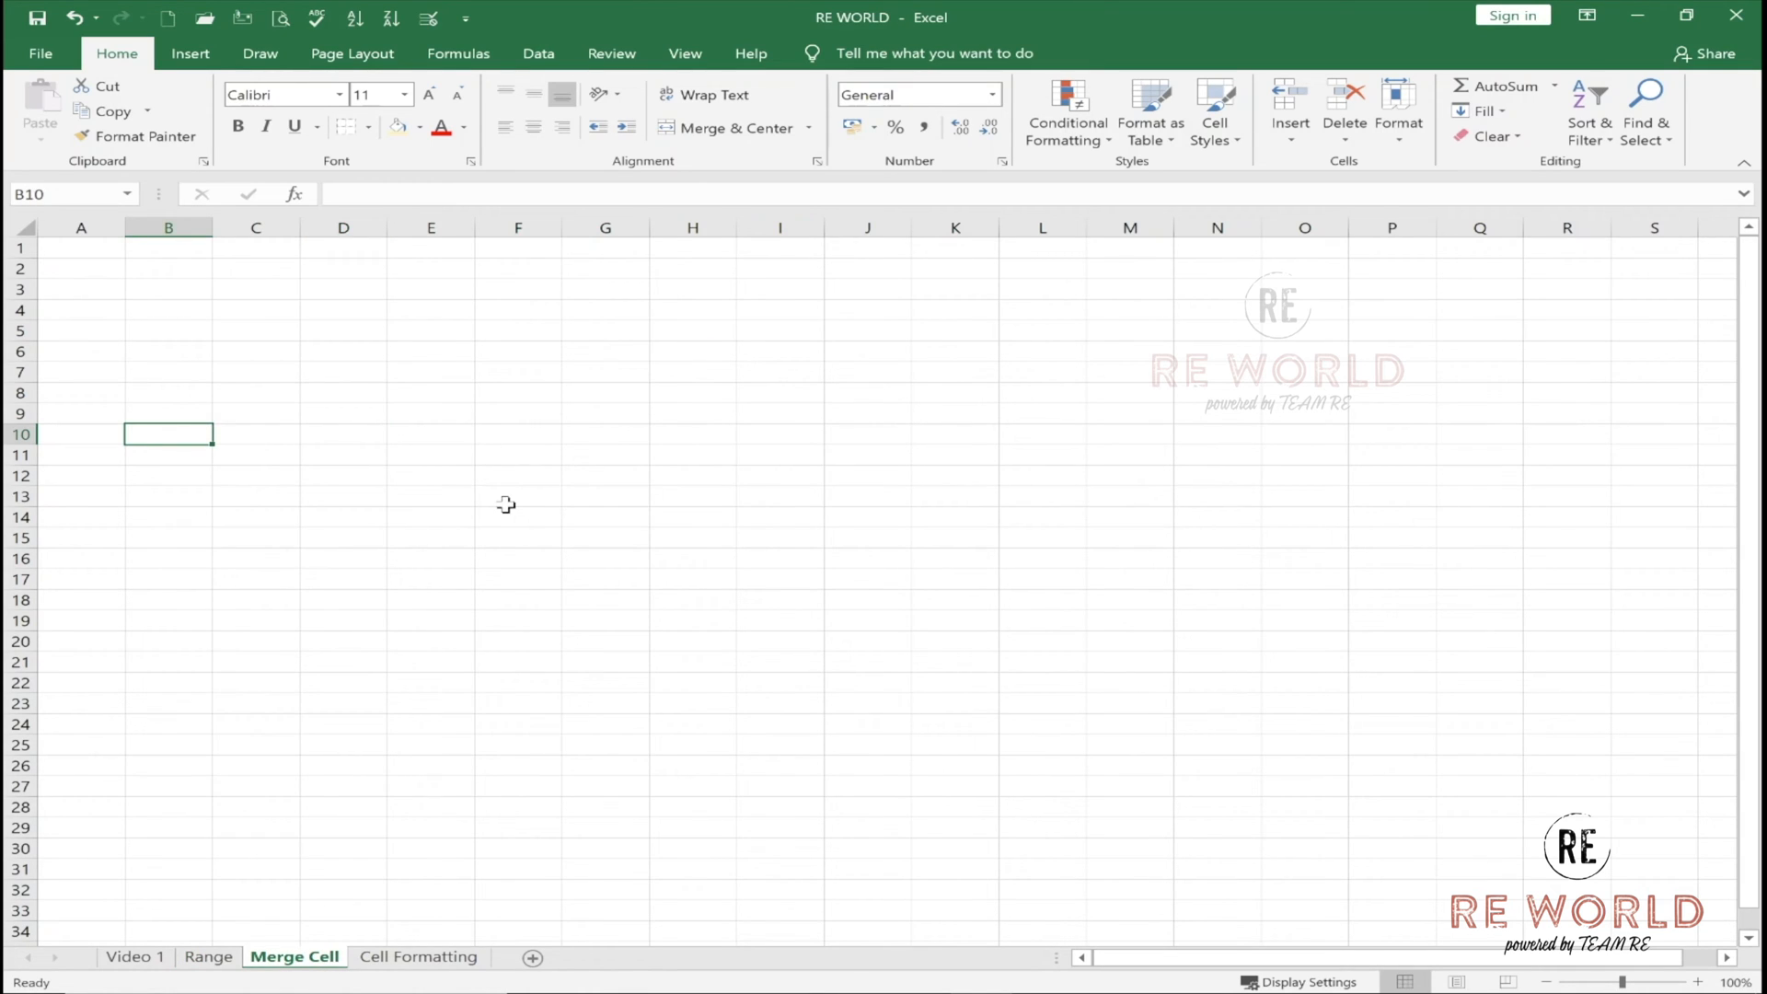
pyautogui.click(345, 329)
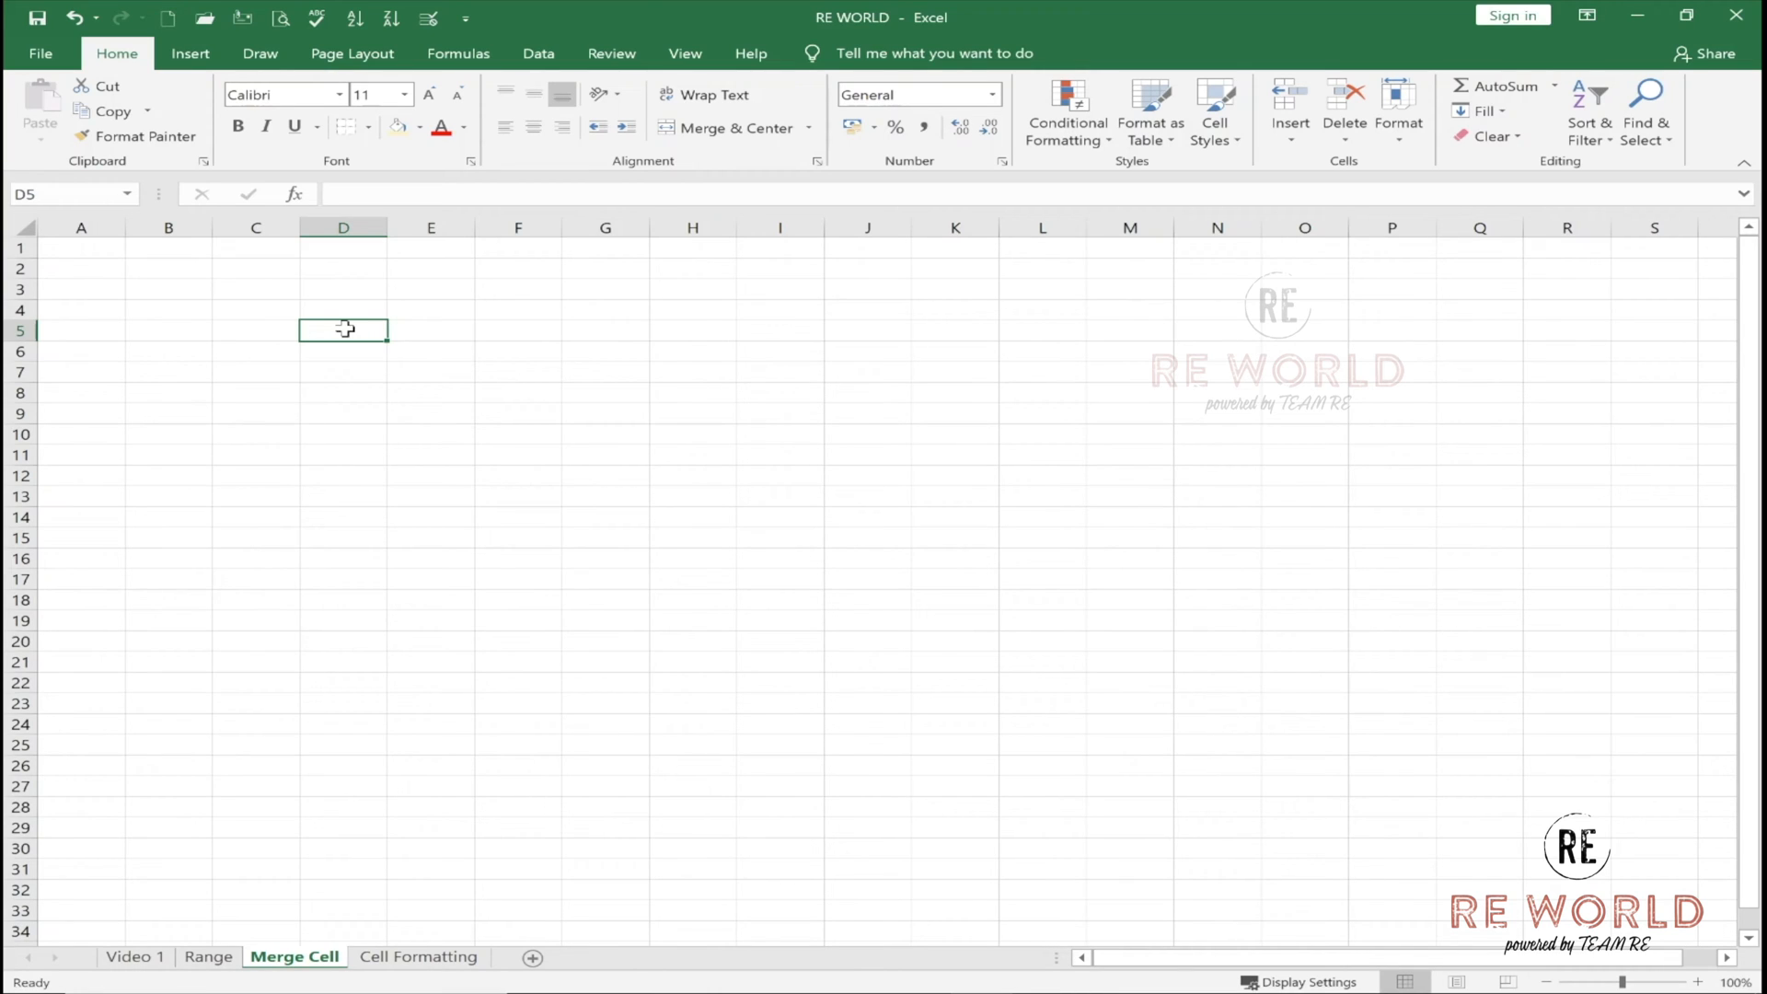
# Widen columns D and E to about three times their width and increase the height of row 5.
pyautogui.moveTo(387, 228); pyautogui.dragTo(589, 224)
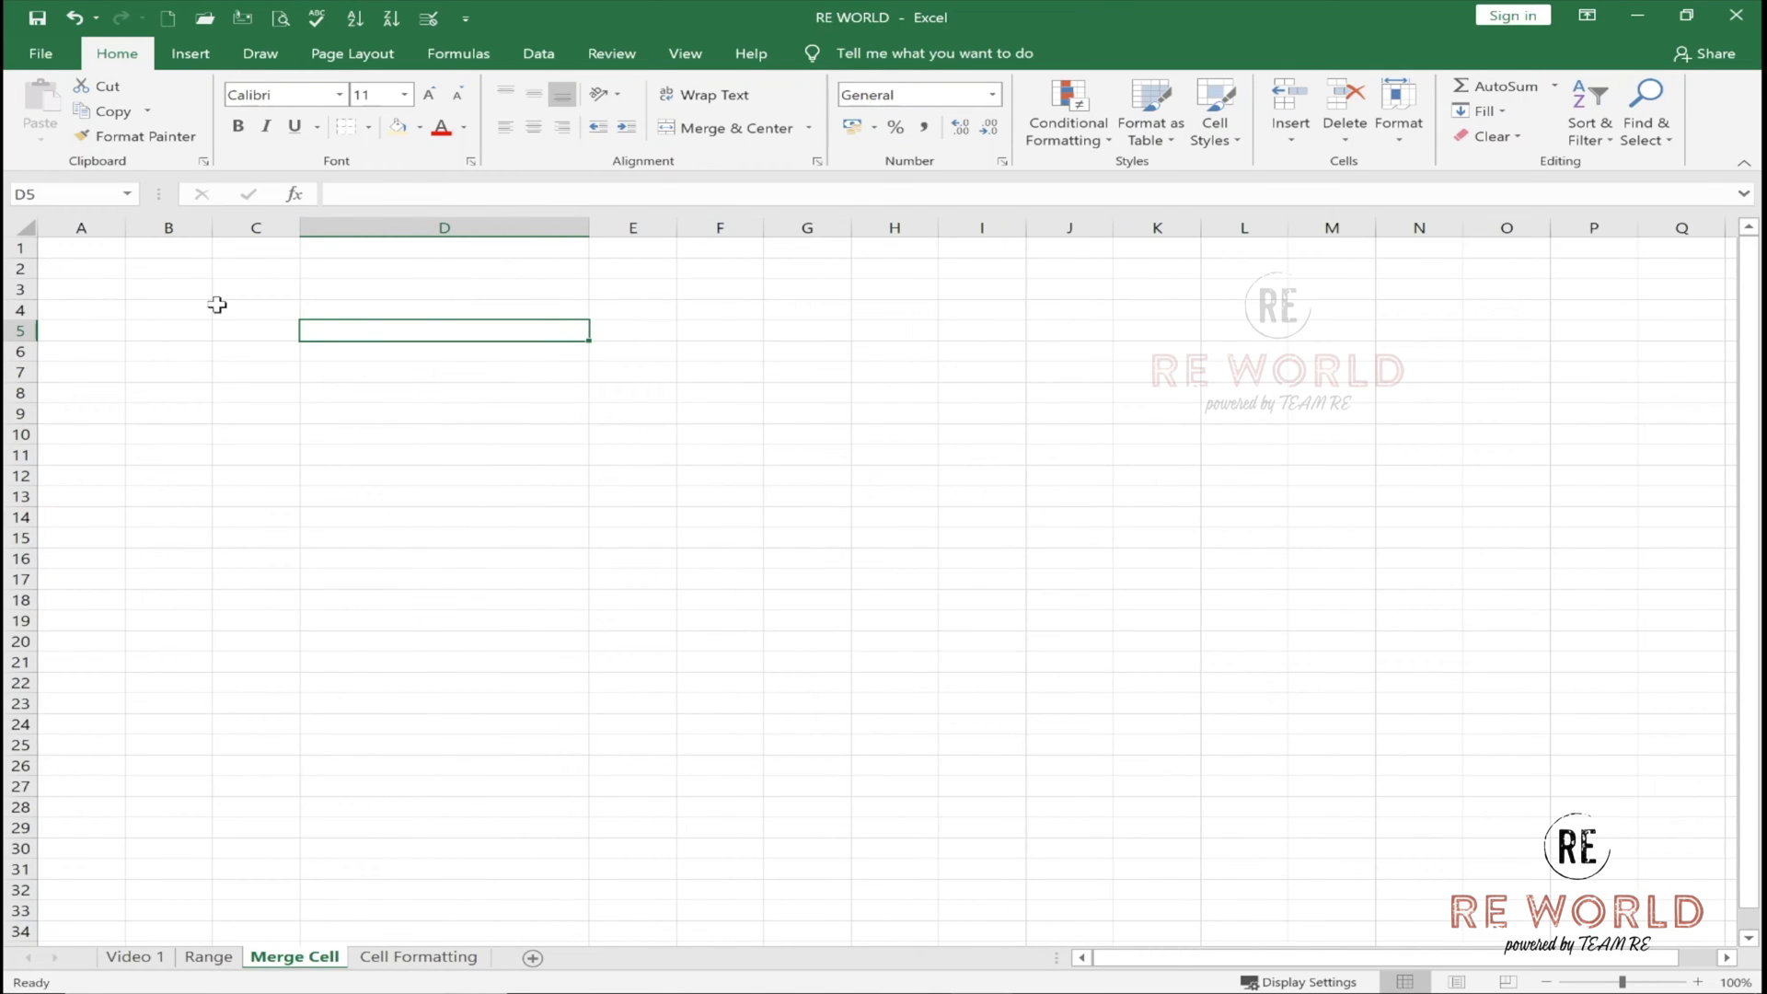
pyautogui.moveTo(29, 340); pyautogui.dragTo(40, 432)
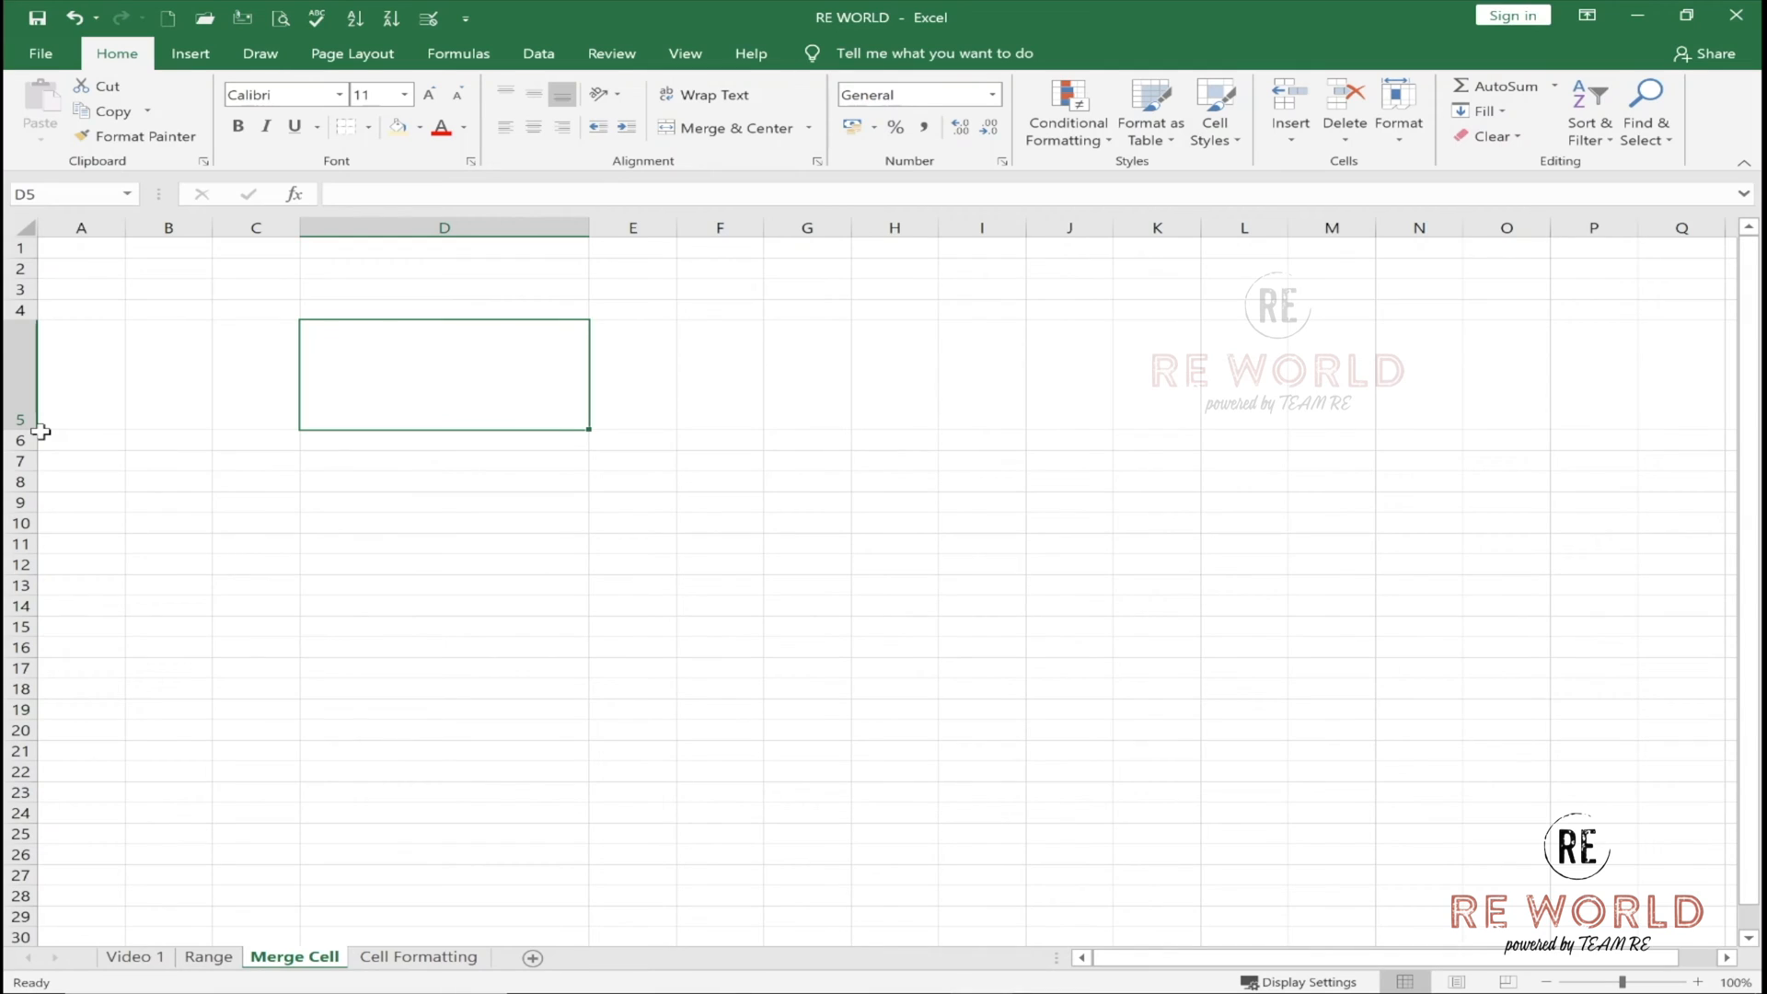
pyautogui.click(165, 383)
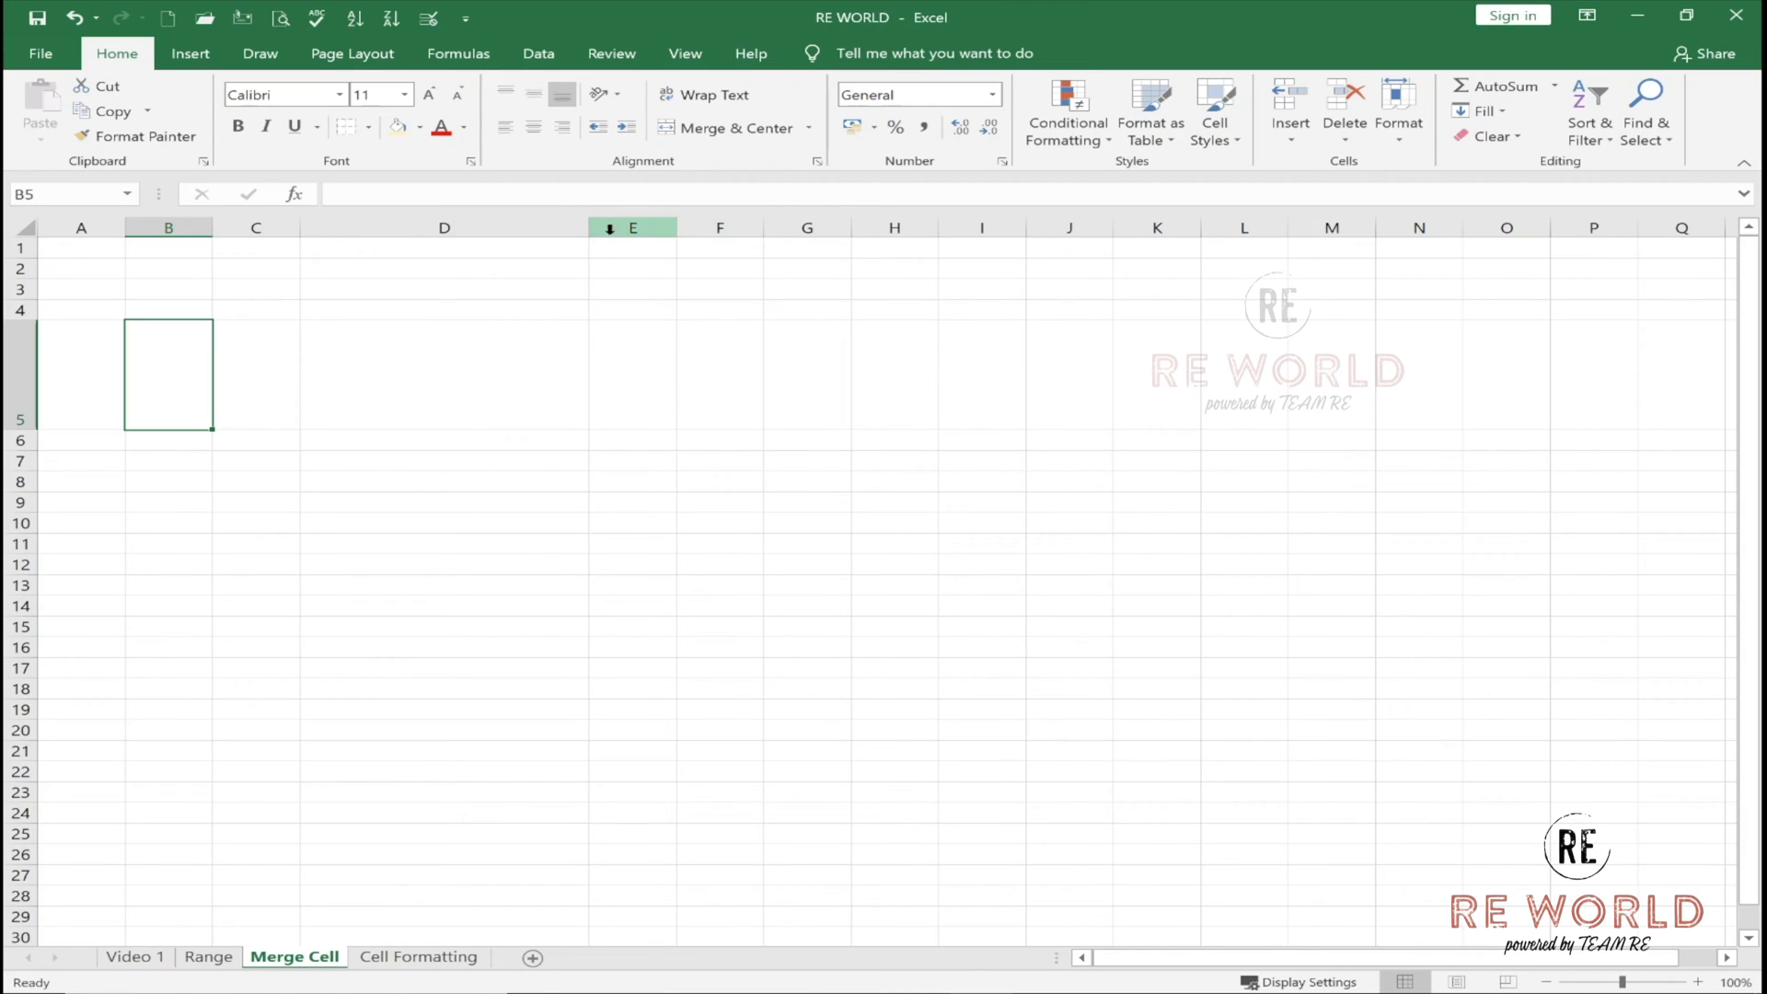
pyautogui.moveTo(673, 227); pyautogui.dragTo(889, 237)
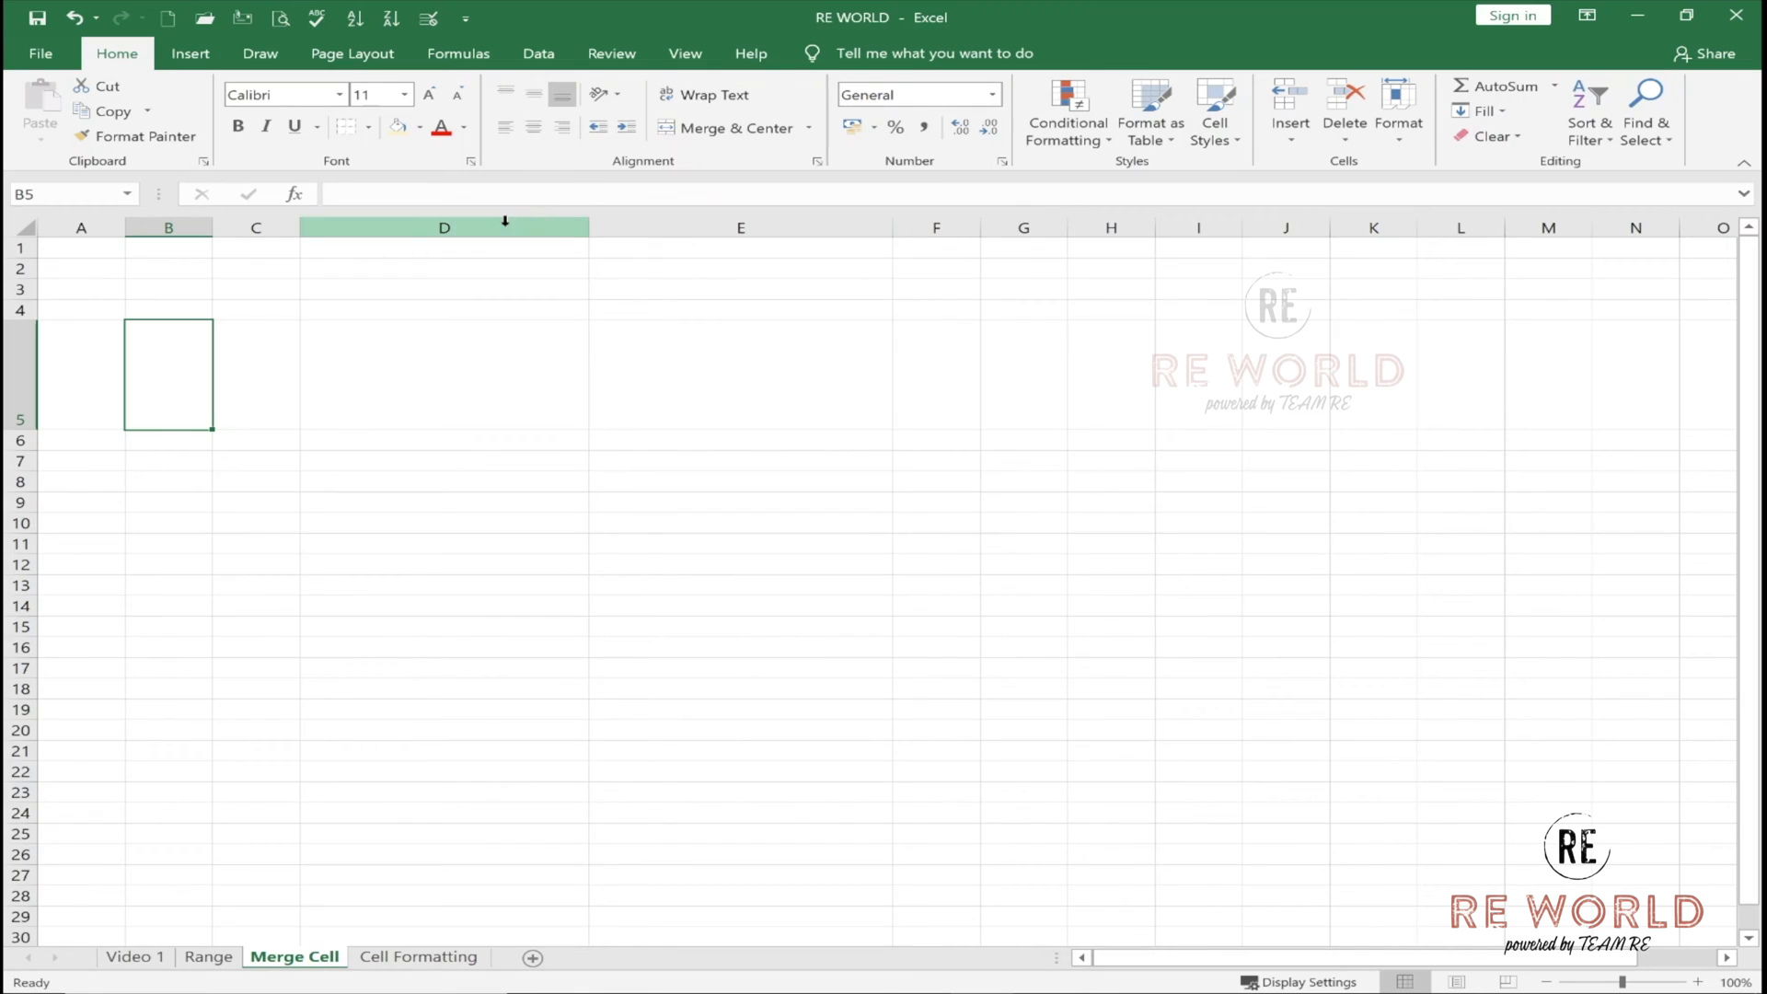
# Reset columns D and E to the default width by copying the format of column H onto them.
pyautogui.moveTo(504, 228); pyautogui.dragTo(767, 225)
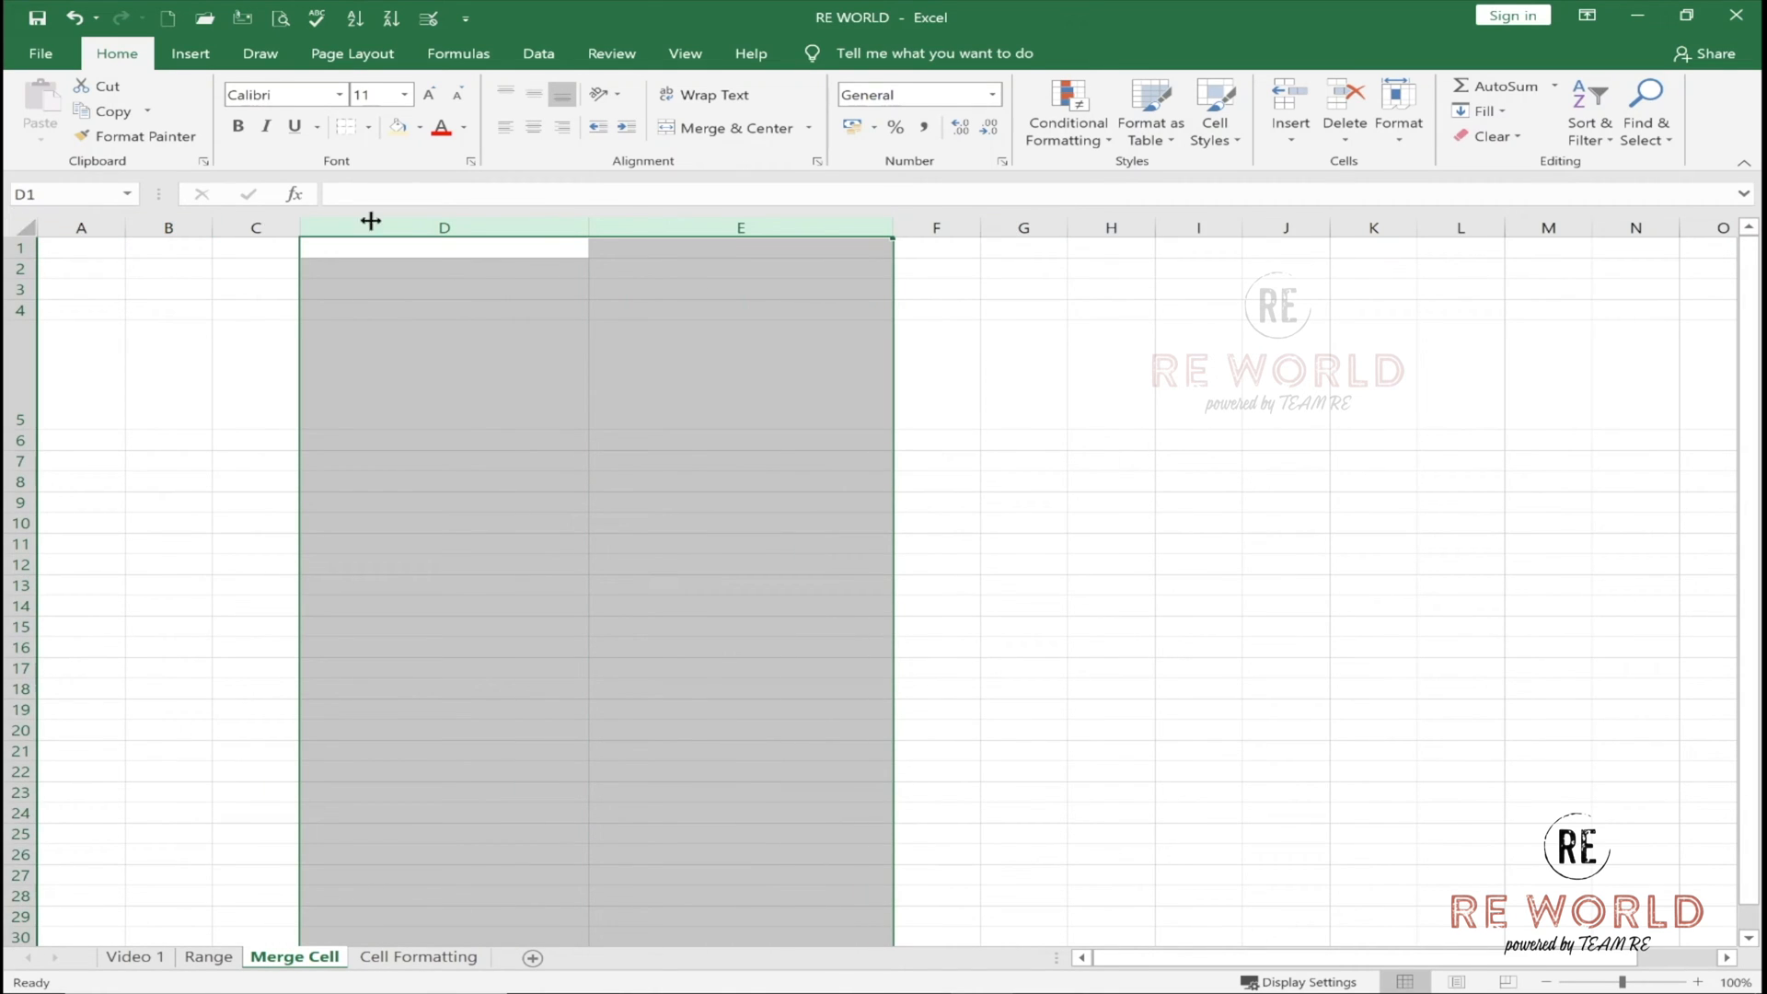
pyautogui.click(1108, 225)
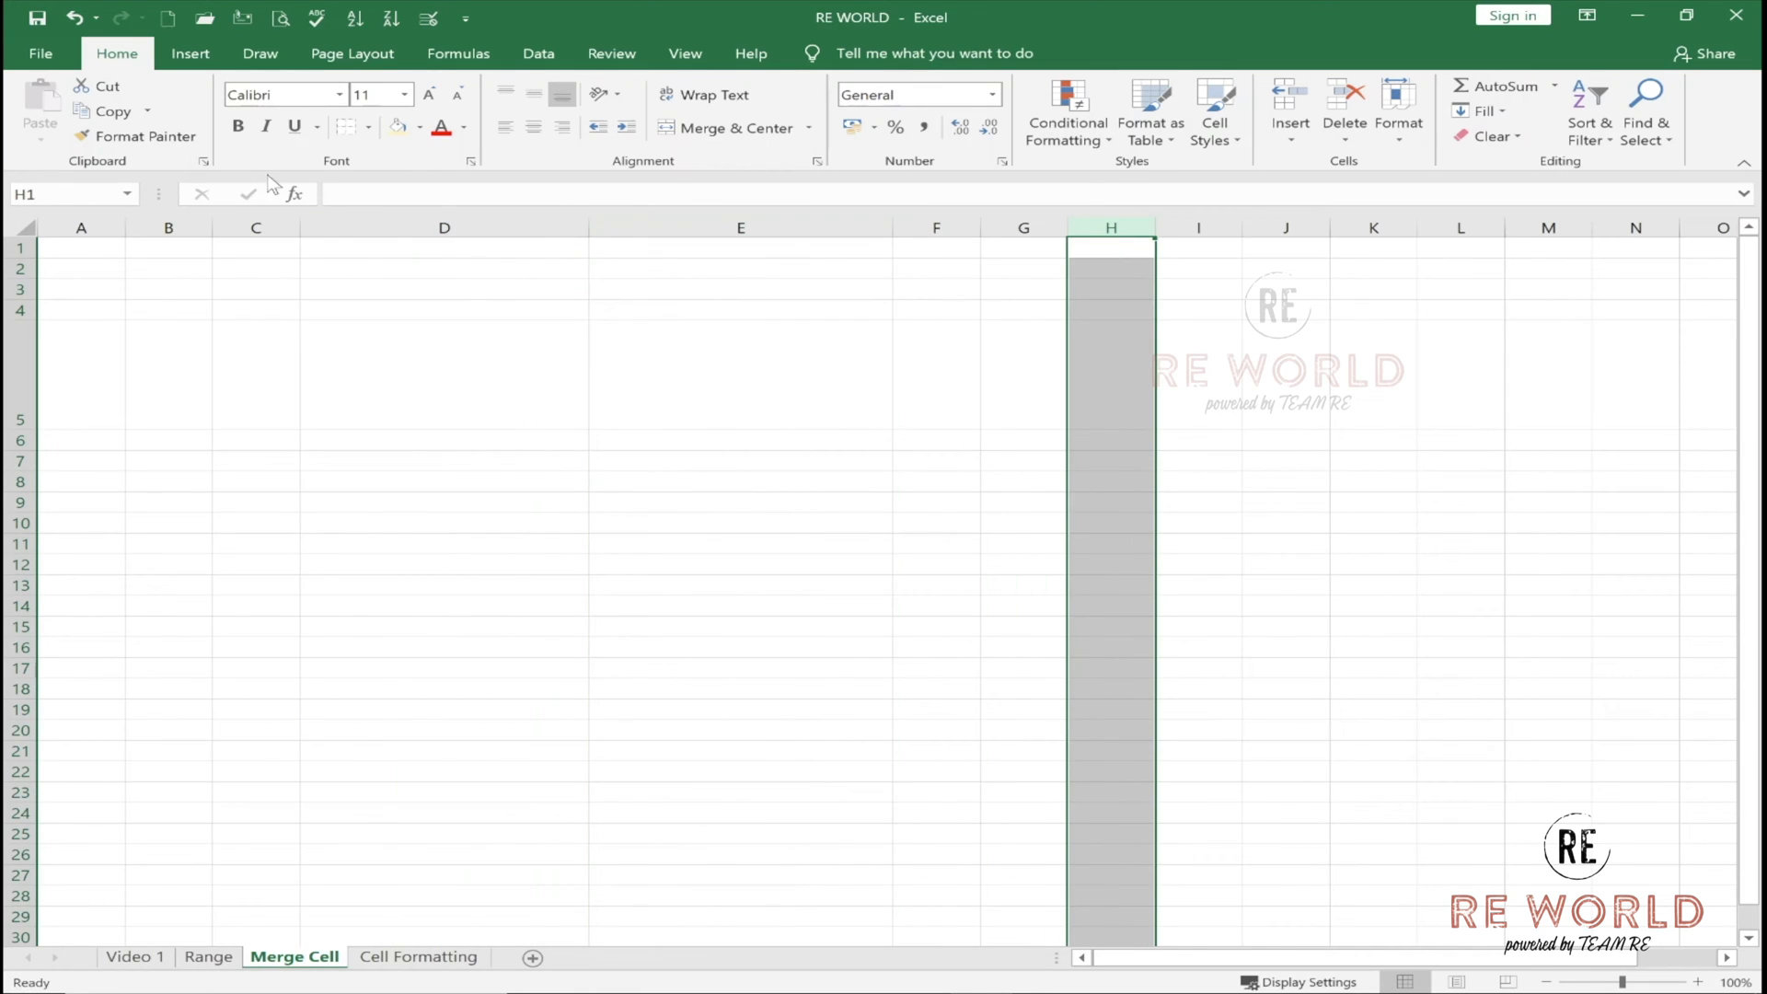
pyautogui.click(133, 135)
pyautogui.moveTo(393, 230); pyautogui.dragTo(767, 177)
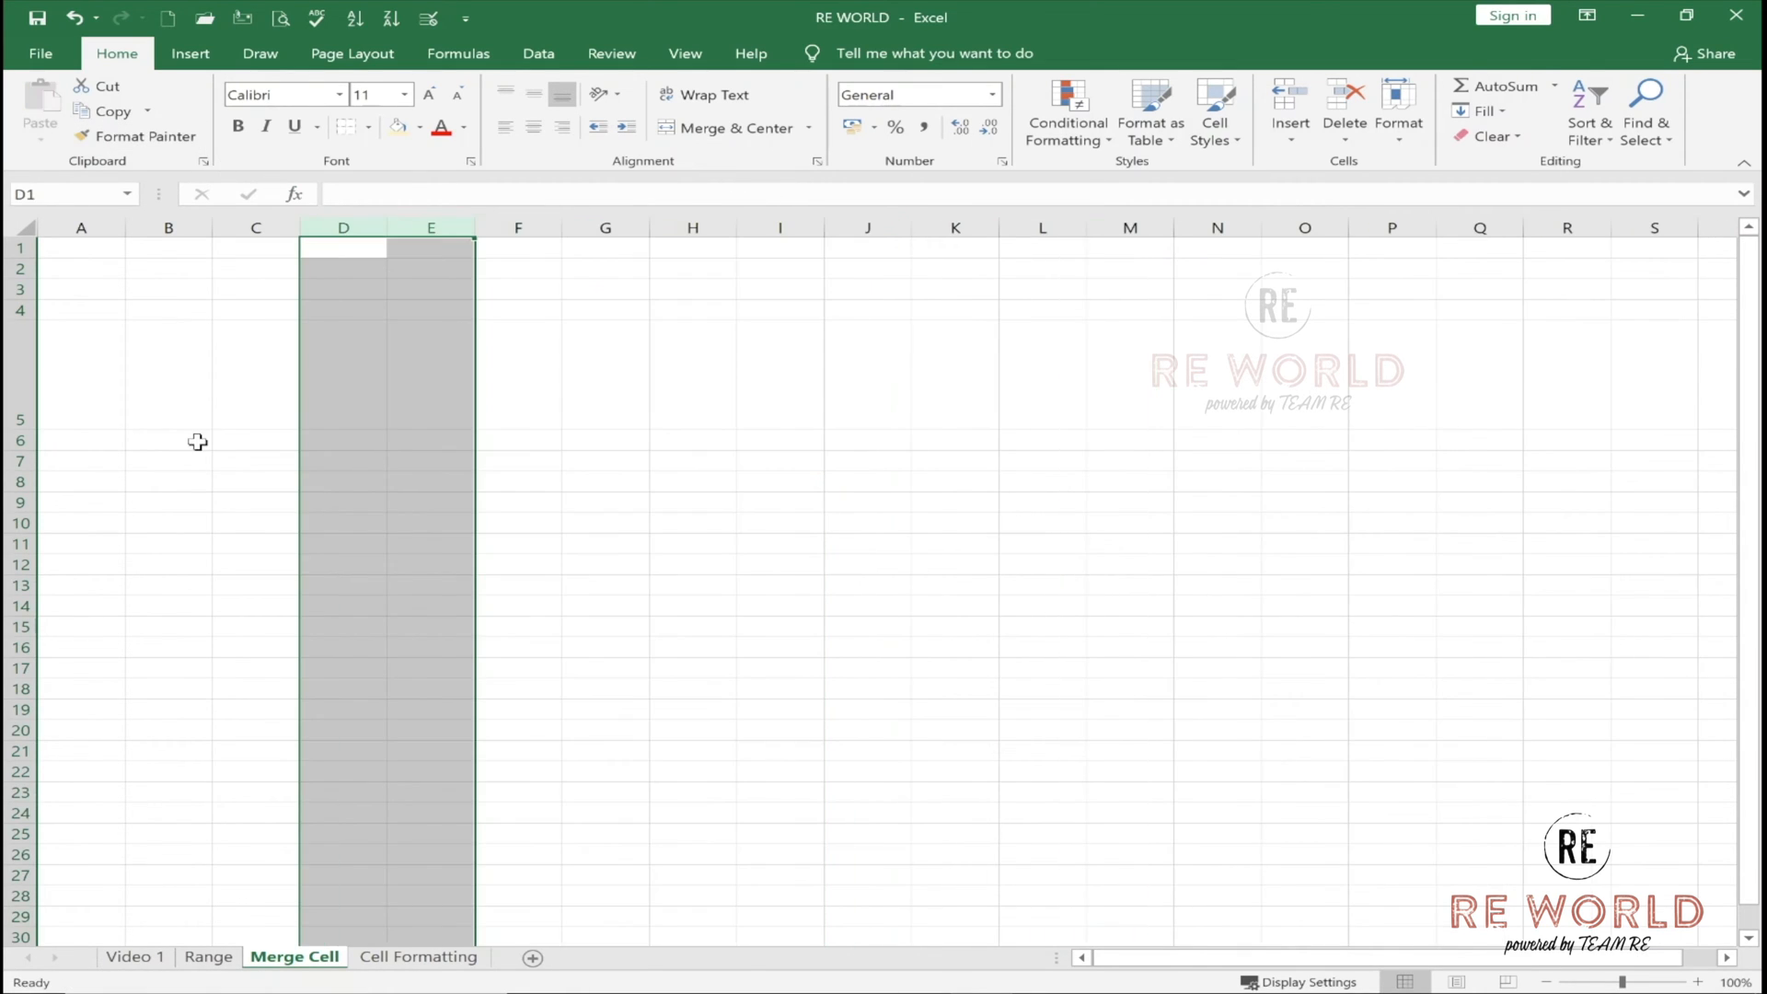
# Reset row 5 to the default height by copying the format of row 9 onto it.
pyautogui.click(21, 502)
pyautogui.click(138, 135)
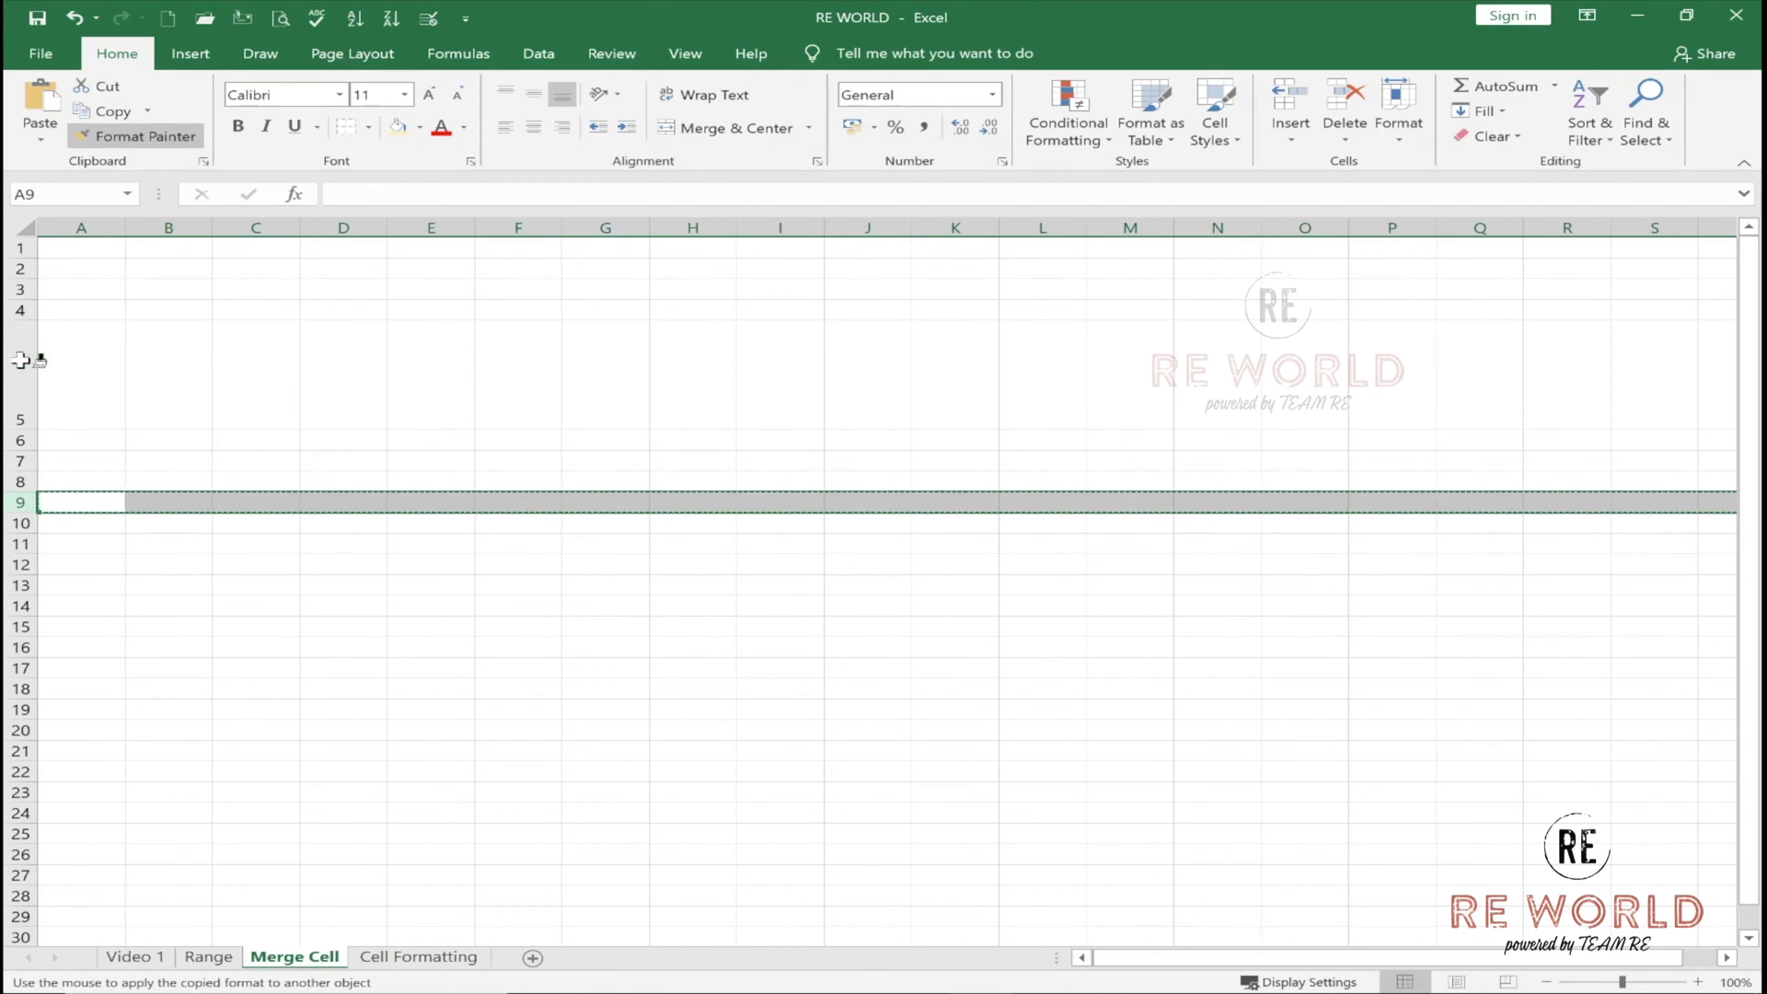
pyautogui.click(13, 361)
pyautogui.click(221, 334)
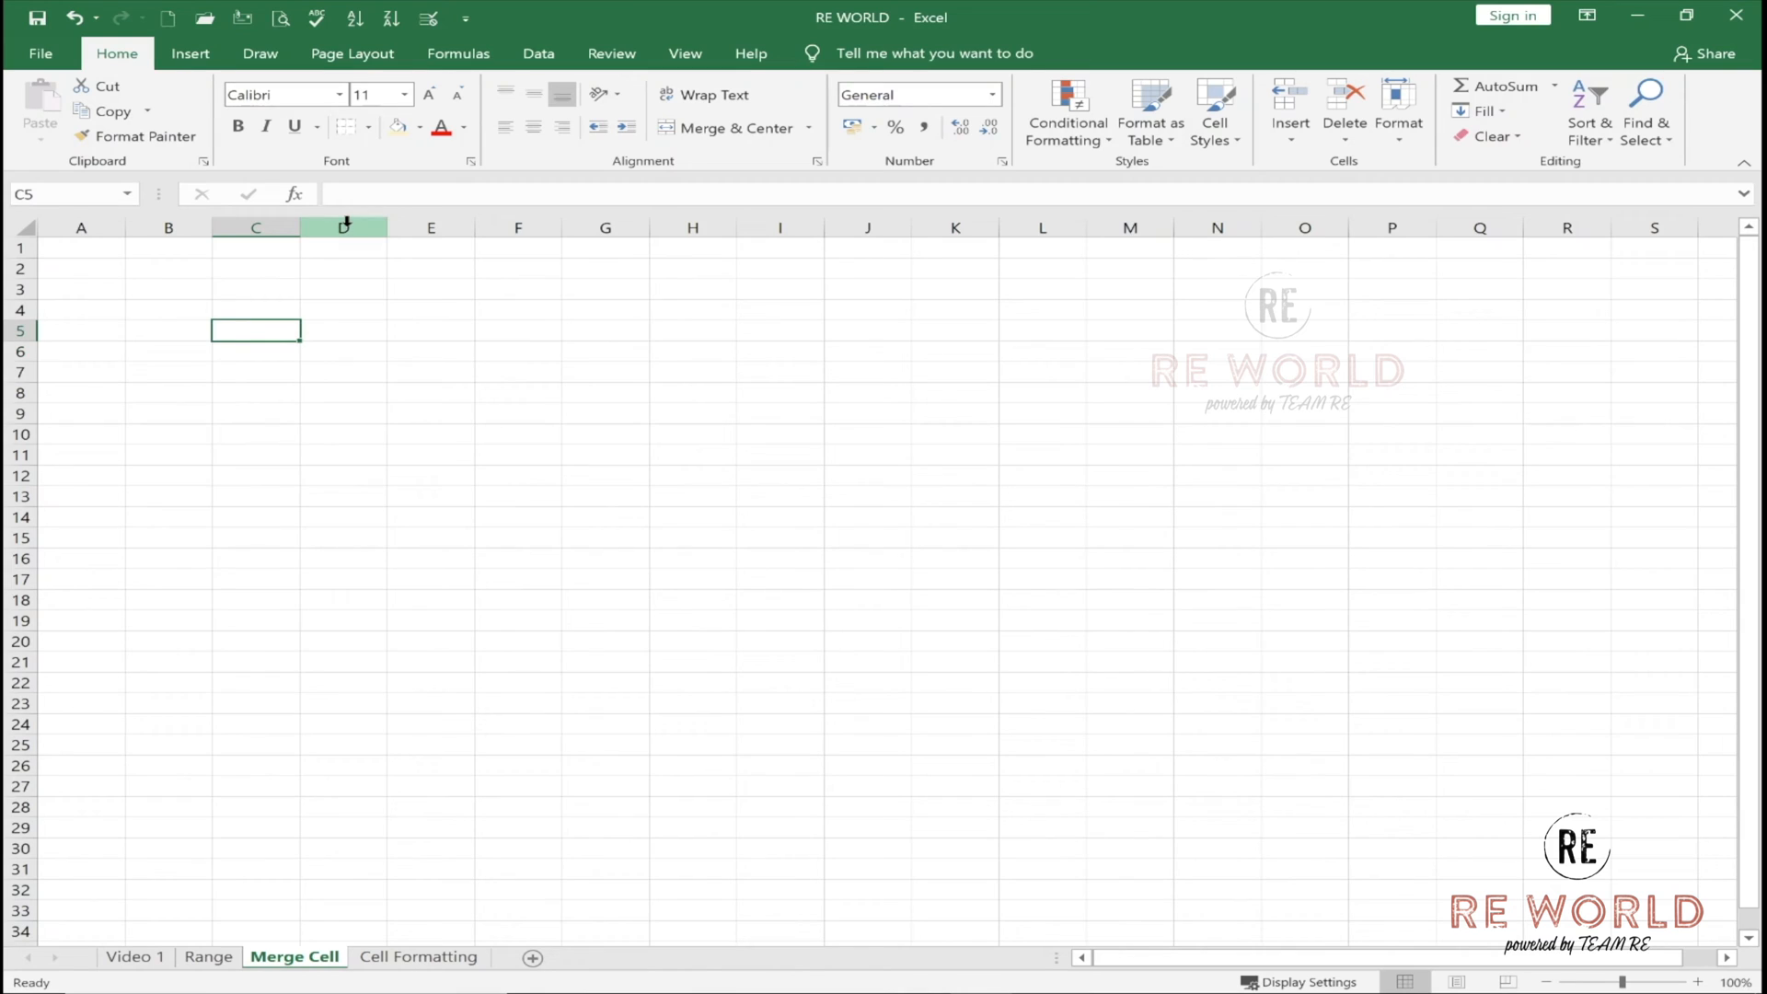
# Select column D and row 5 in turn, finishing by increasing the height of row 5 to about twice its default.
pyautogui.click(346, 226)
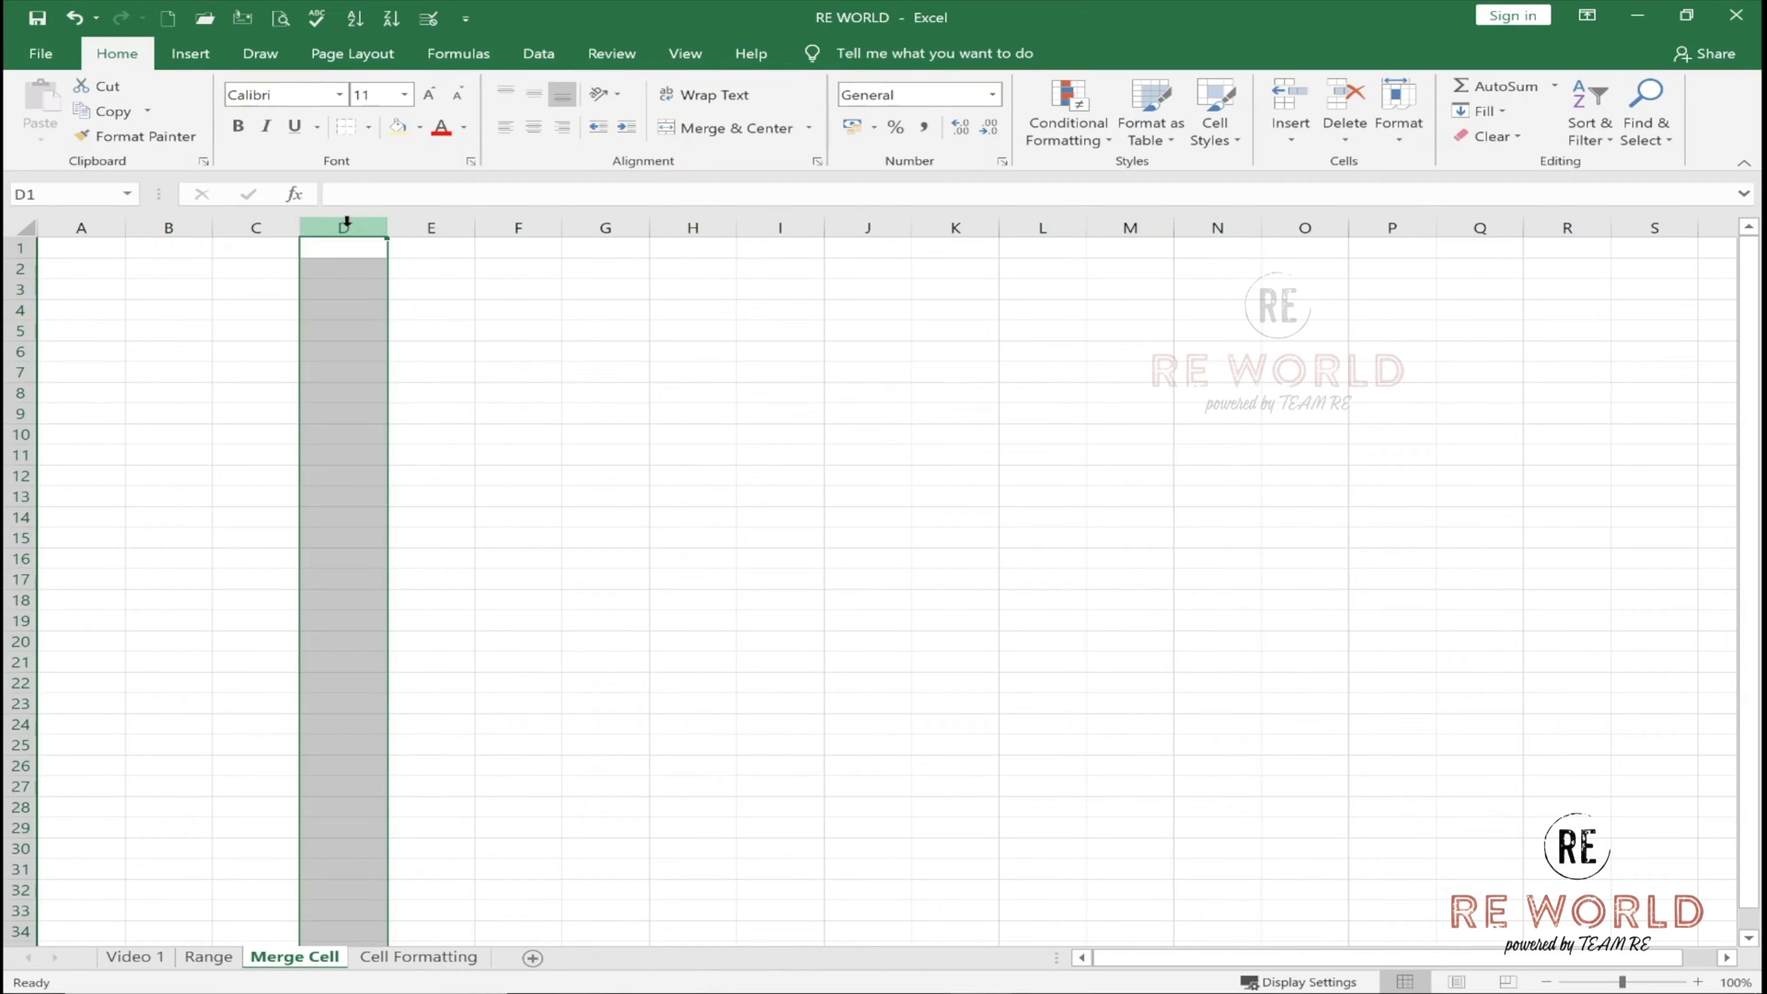
pyautogui.click(18, 332)
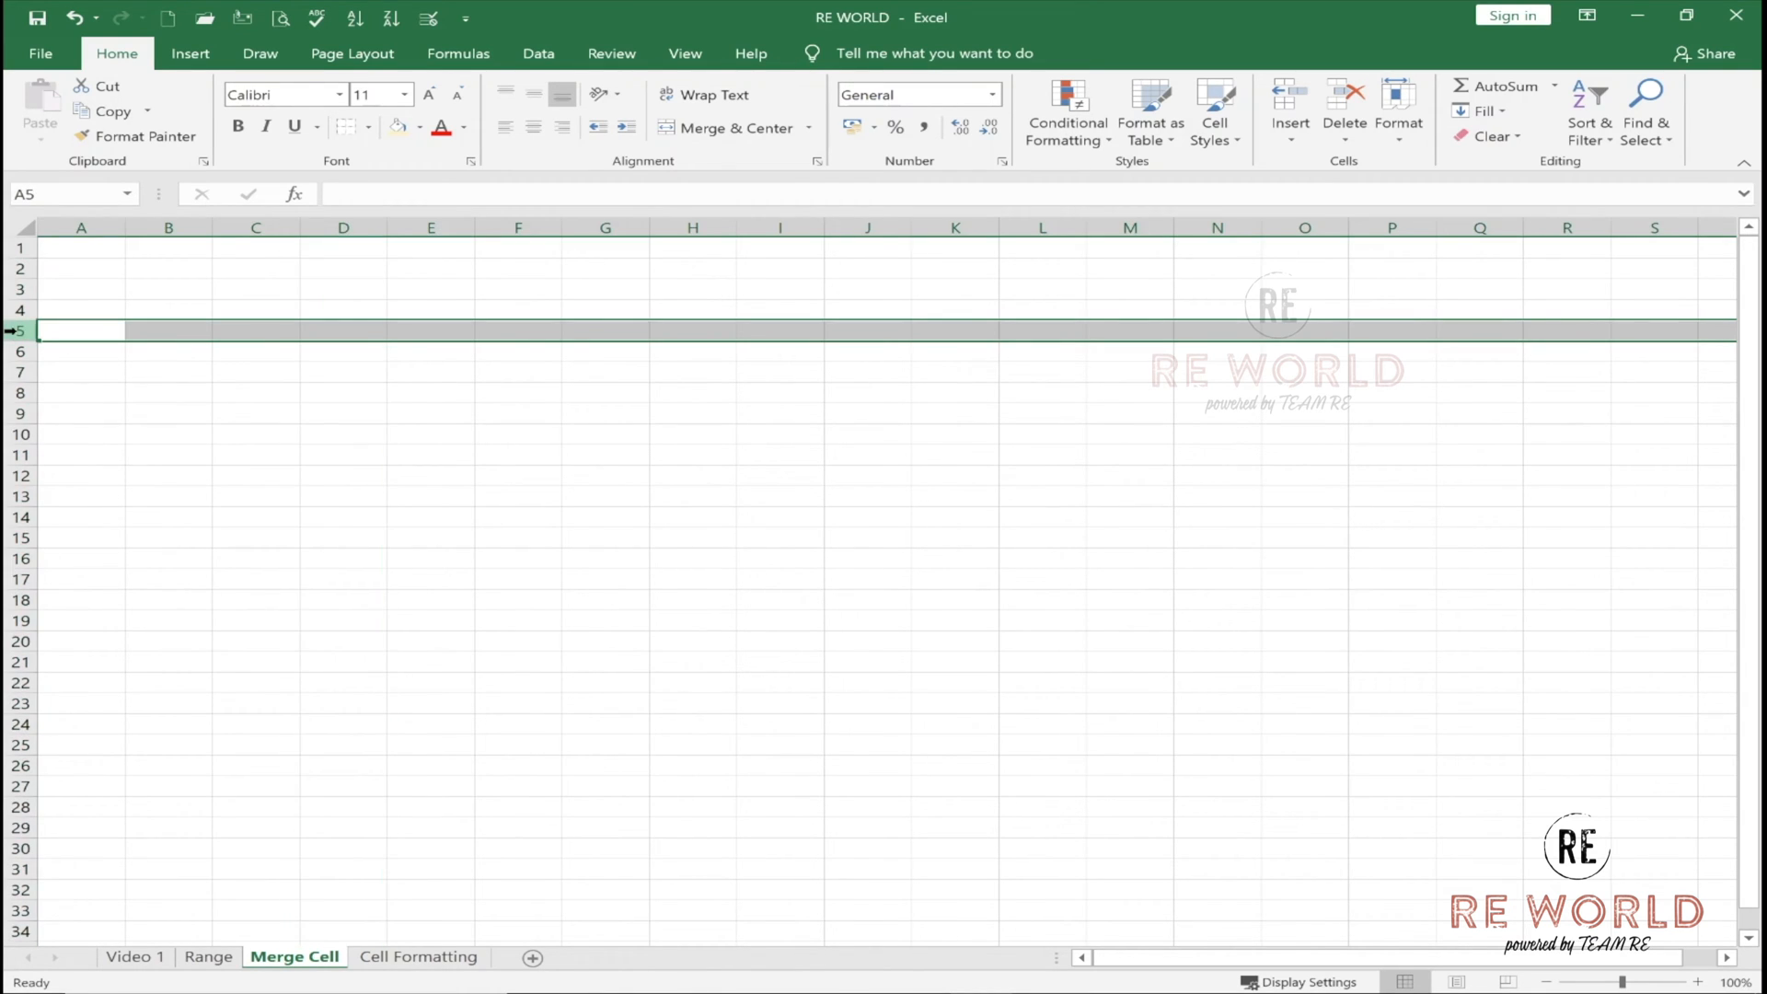
pyautogui.click(318, 226)
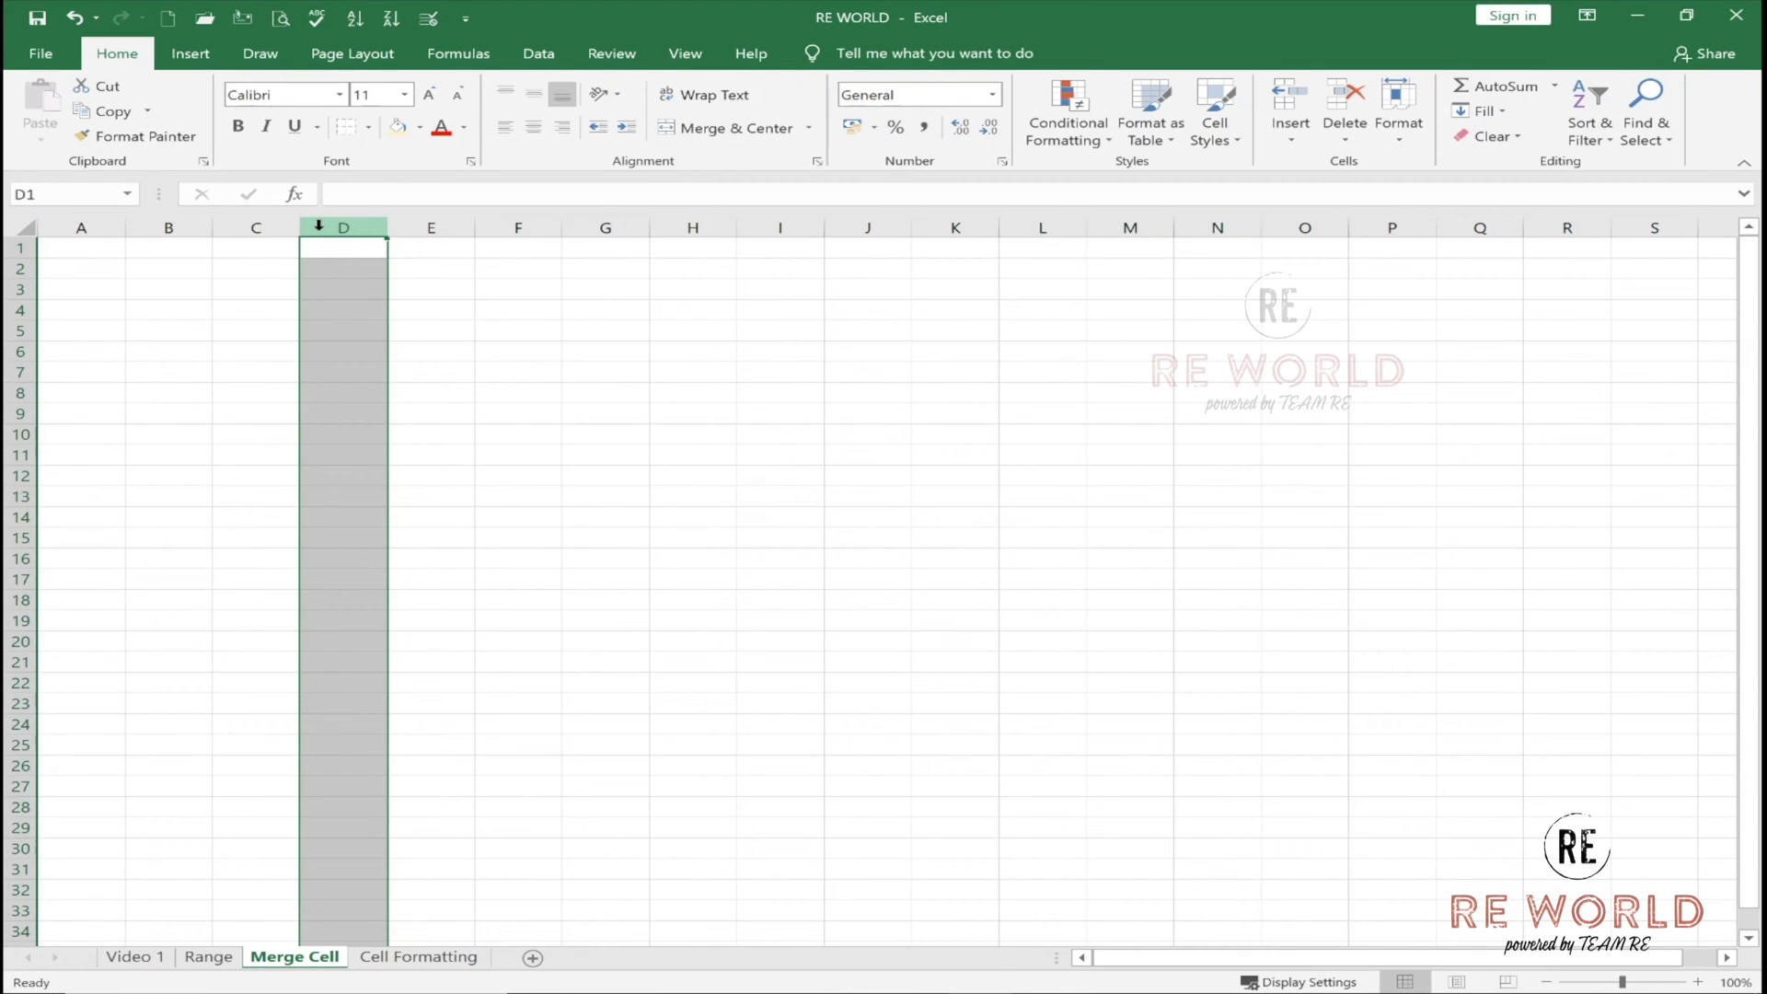
pyautogui.click(19, 331)
pyautogui.moveTo(23, 341)
pyautogui.mouseDown()
pyautogui.moveTo(24, 414)
pyautogui.moveTo(27, 361)
pyautogui.mouseUp()
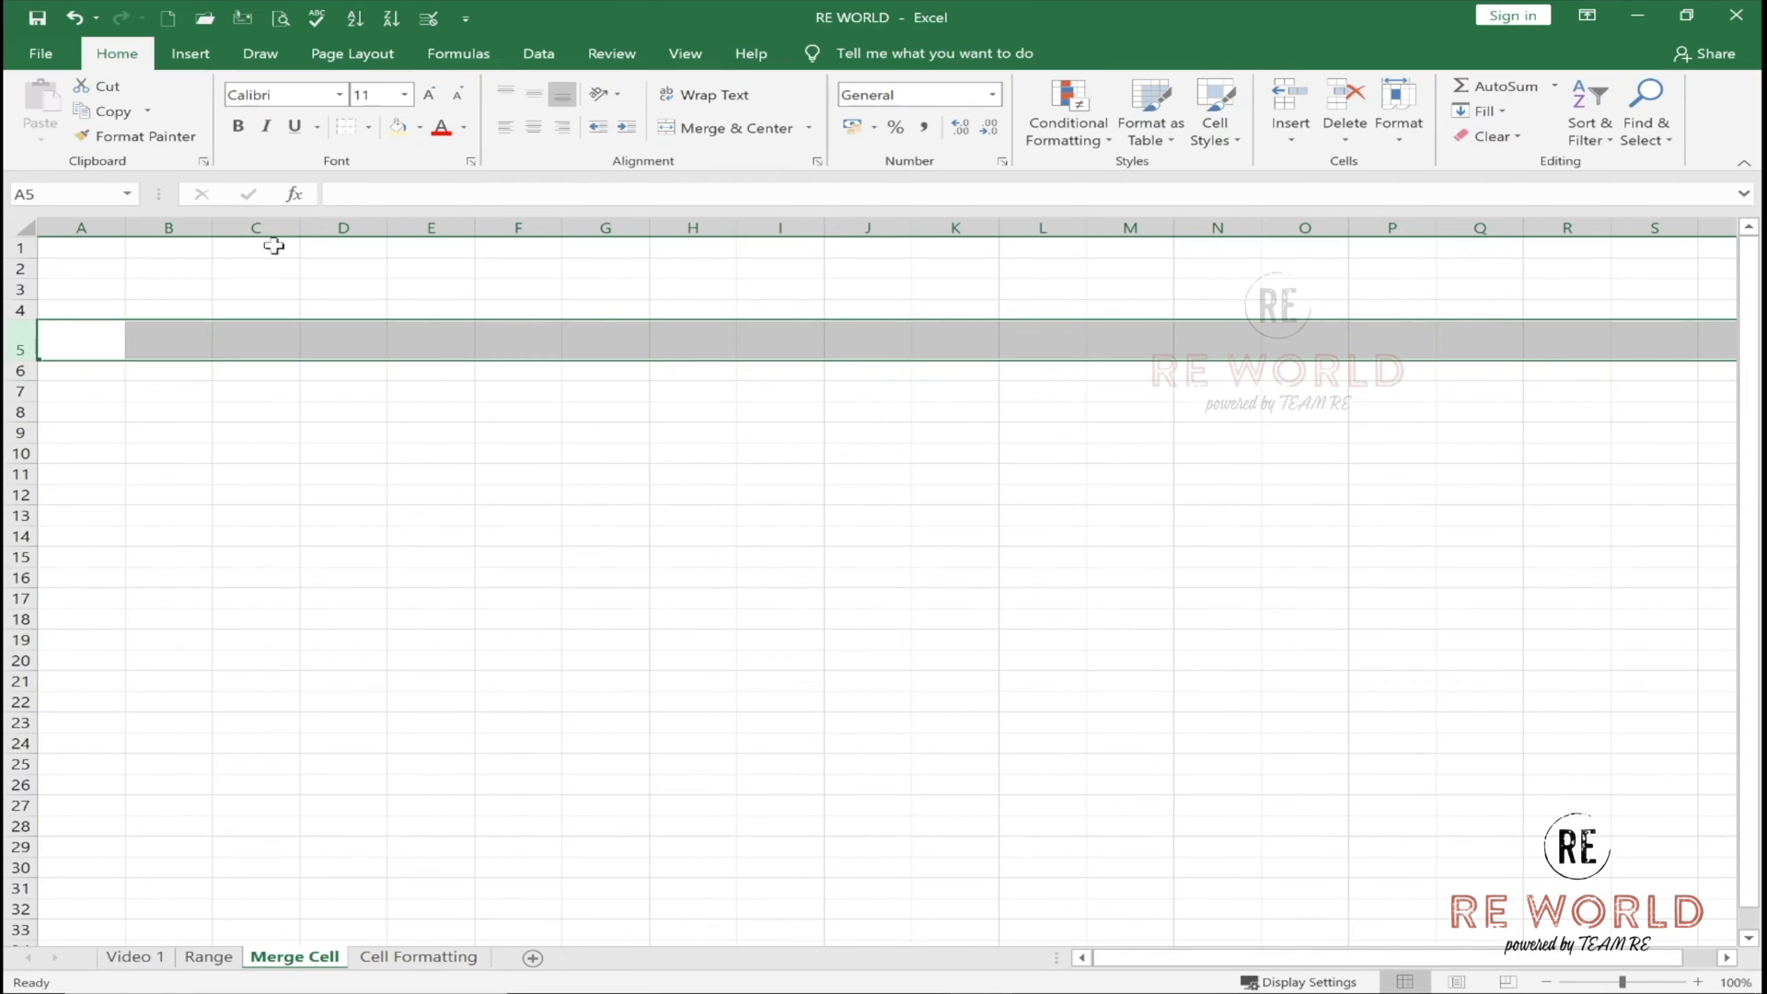
# Select cell E5 and widen column E to about twice its default width.
pyautogui.click(348, 226)
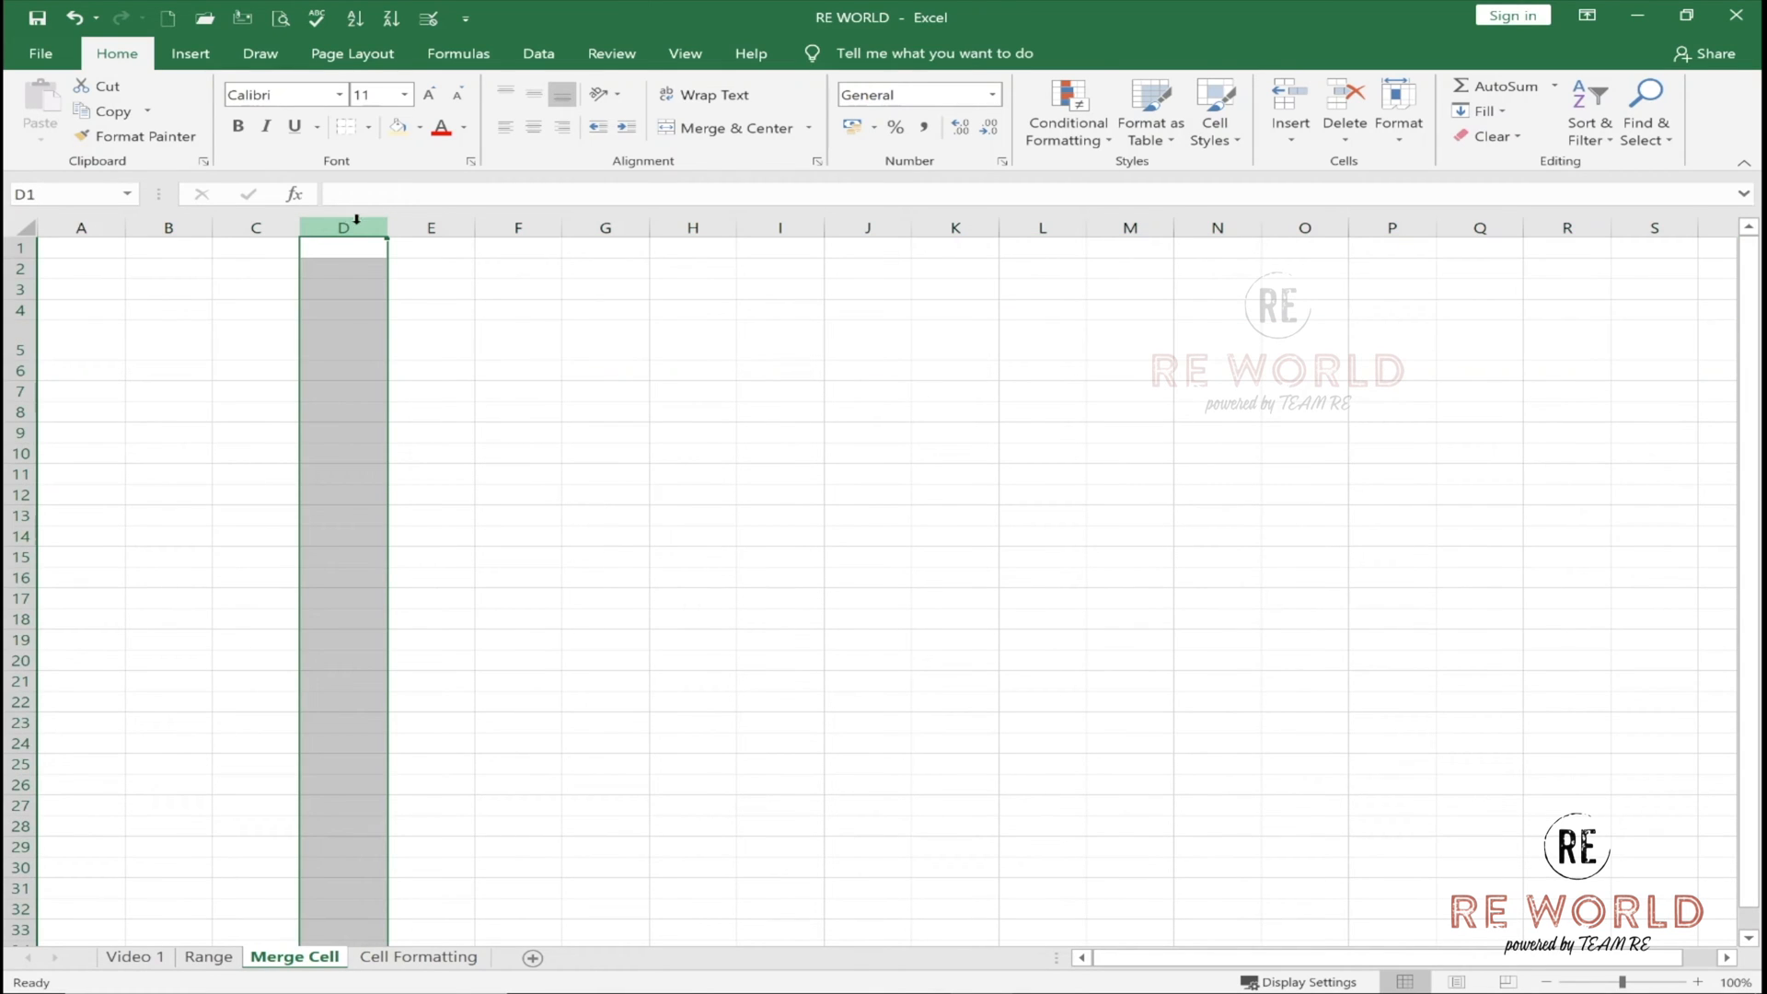
pyautogui.click(412, 227)
pyautogui.click(426, 342)
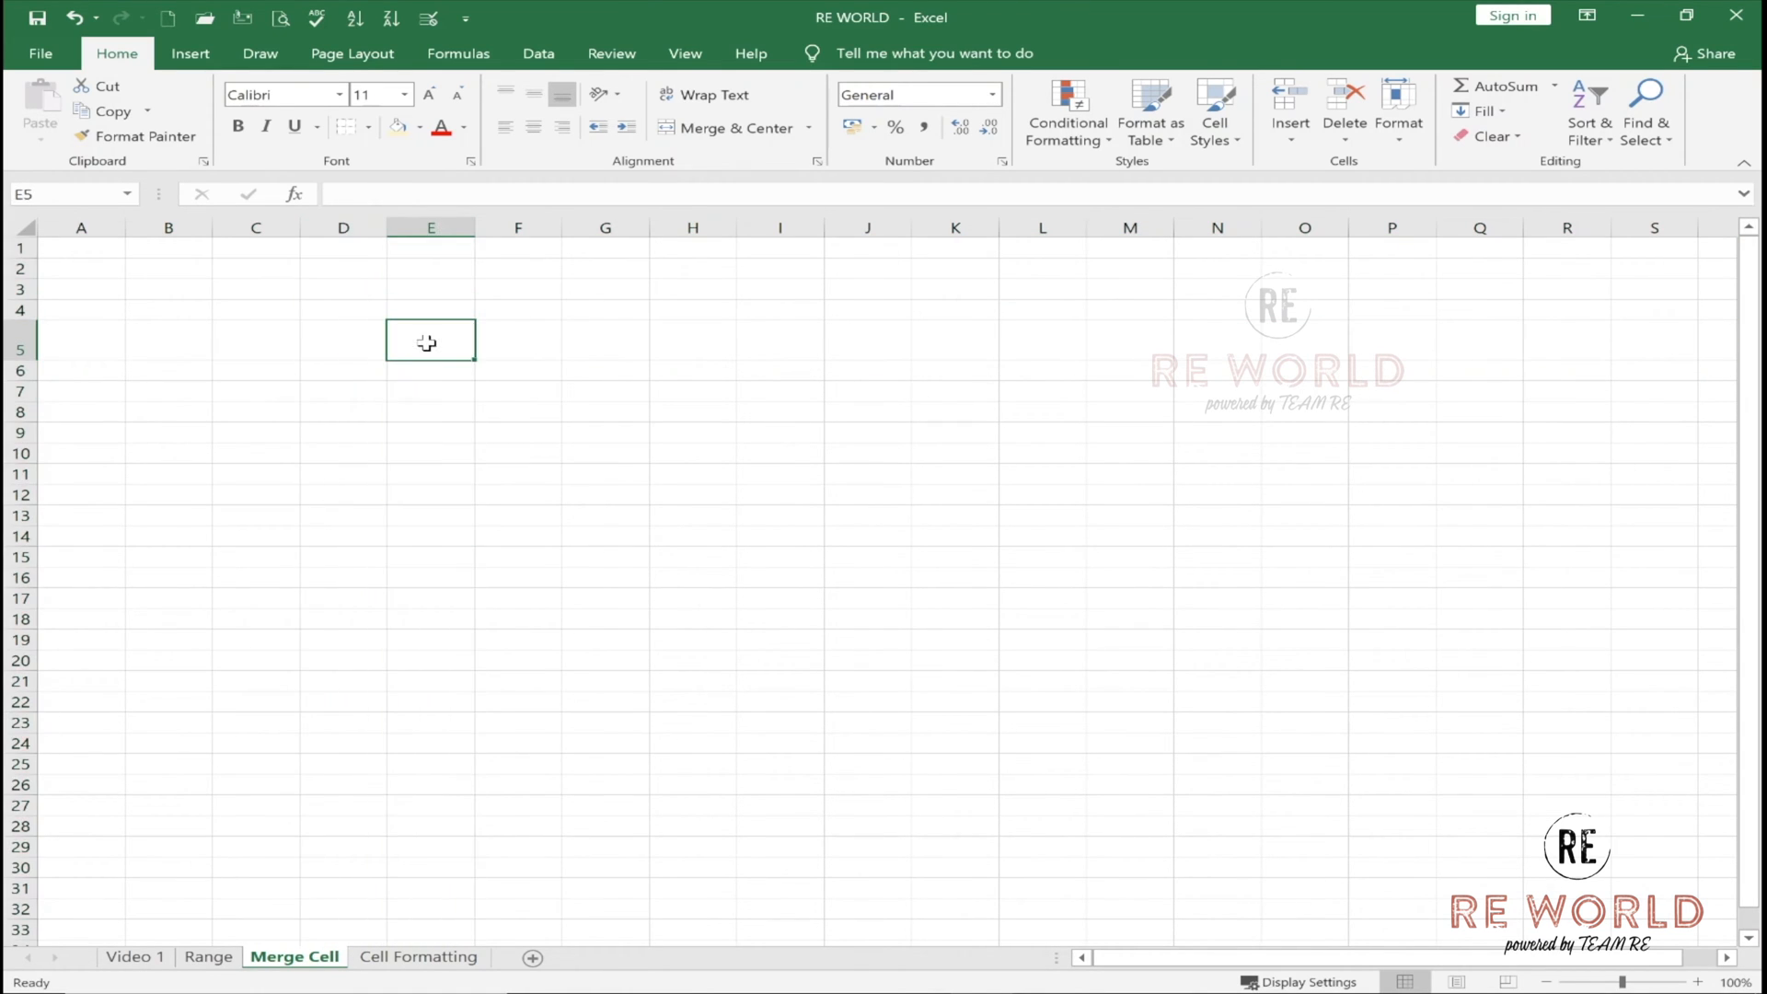
pyautogui.moveTo(474, 227); pyautogui.dragTo(551, 237)
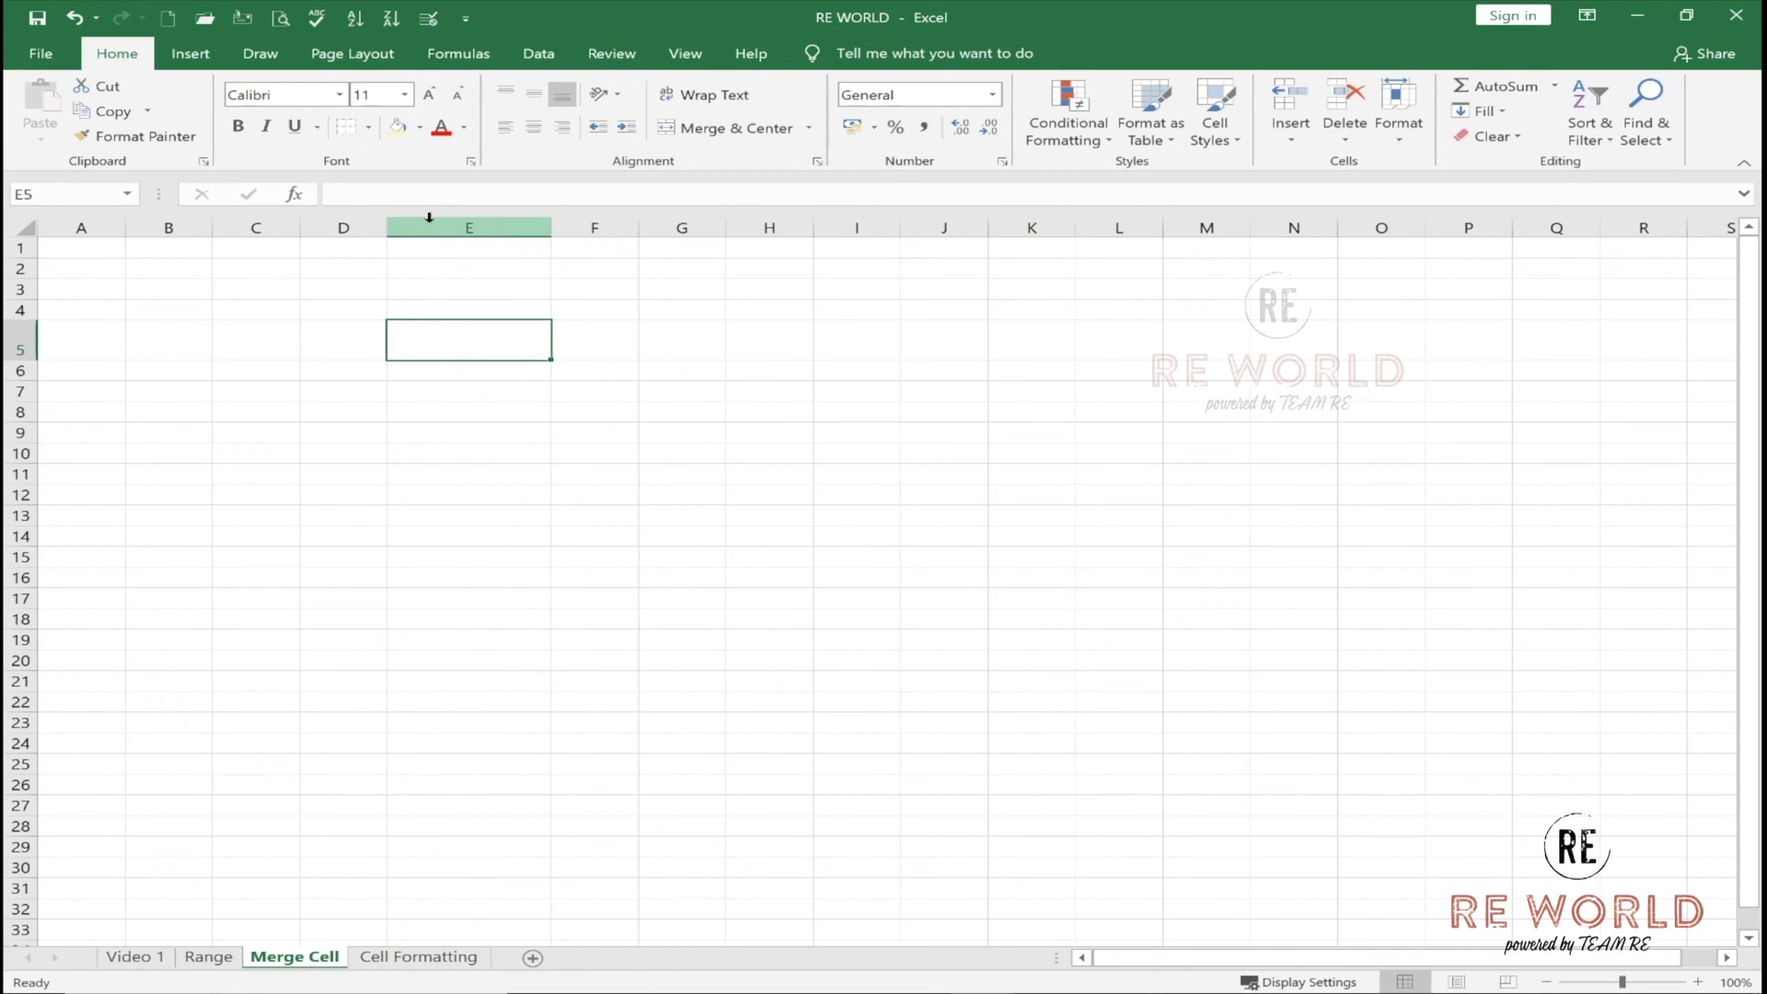
# Set the width of column D to exactly 20.
pyautogui.click(361, 224)
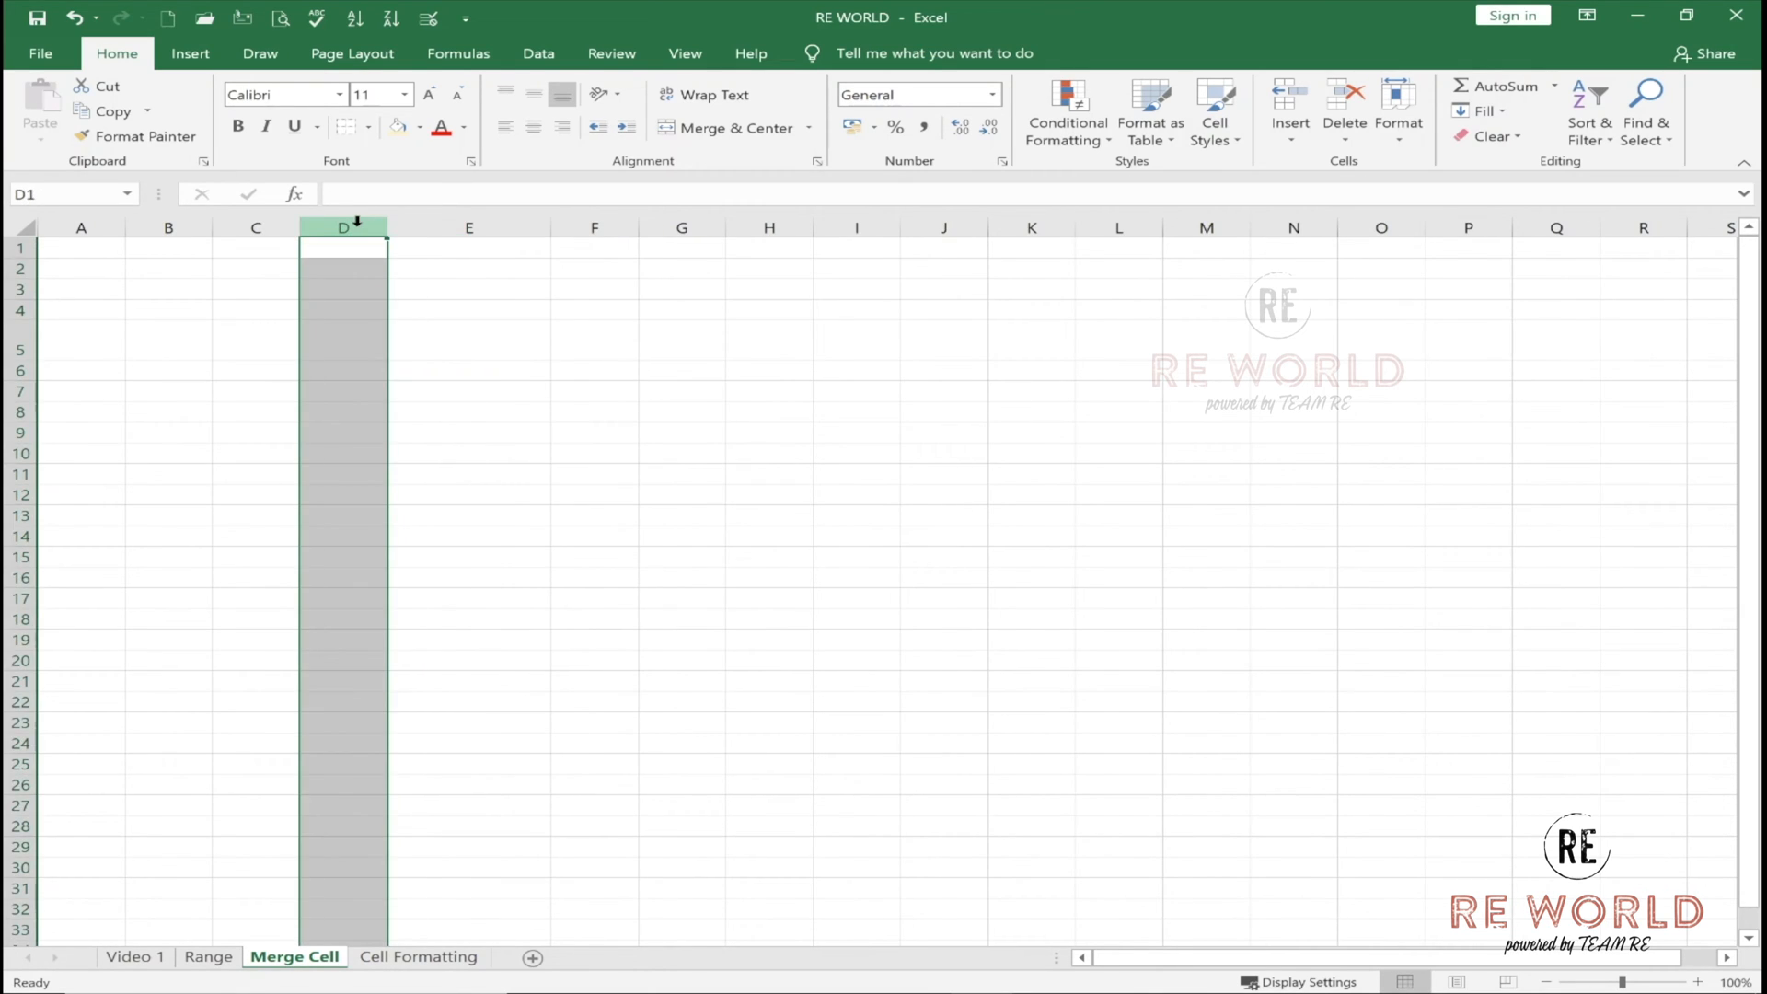
pyautogui.moveTo(390, 232); pyautogui.dragTo(391, 231)
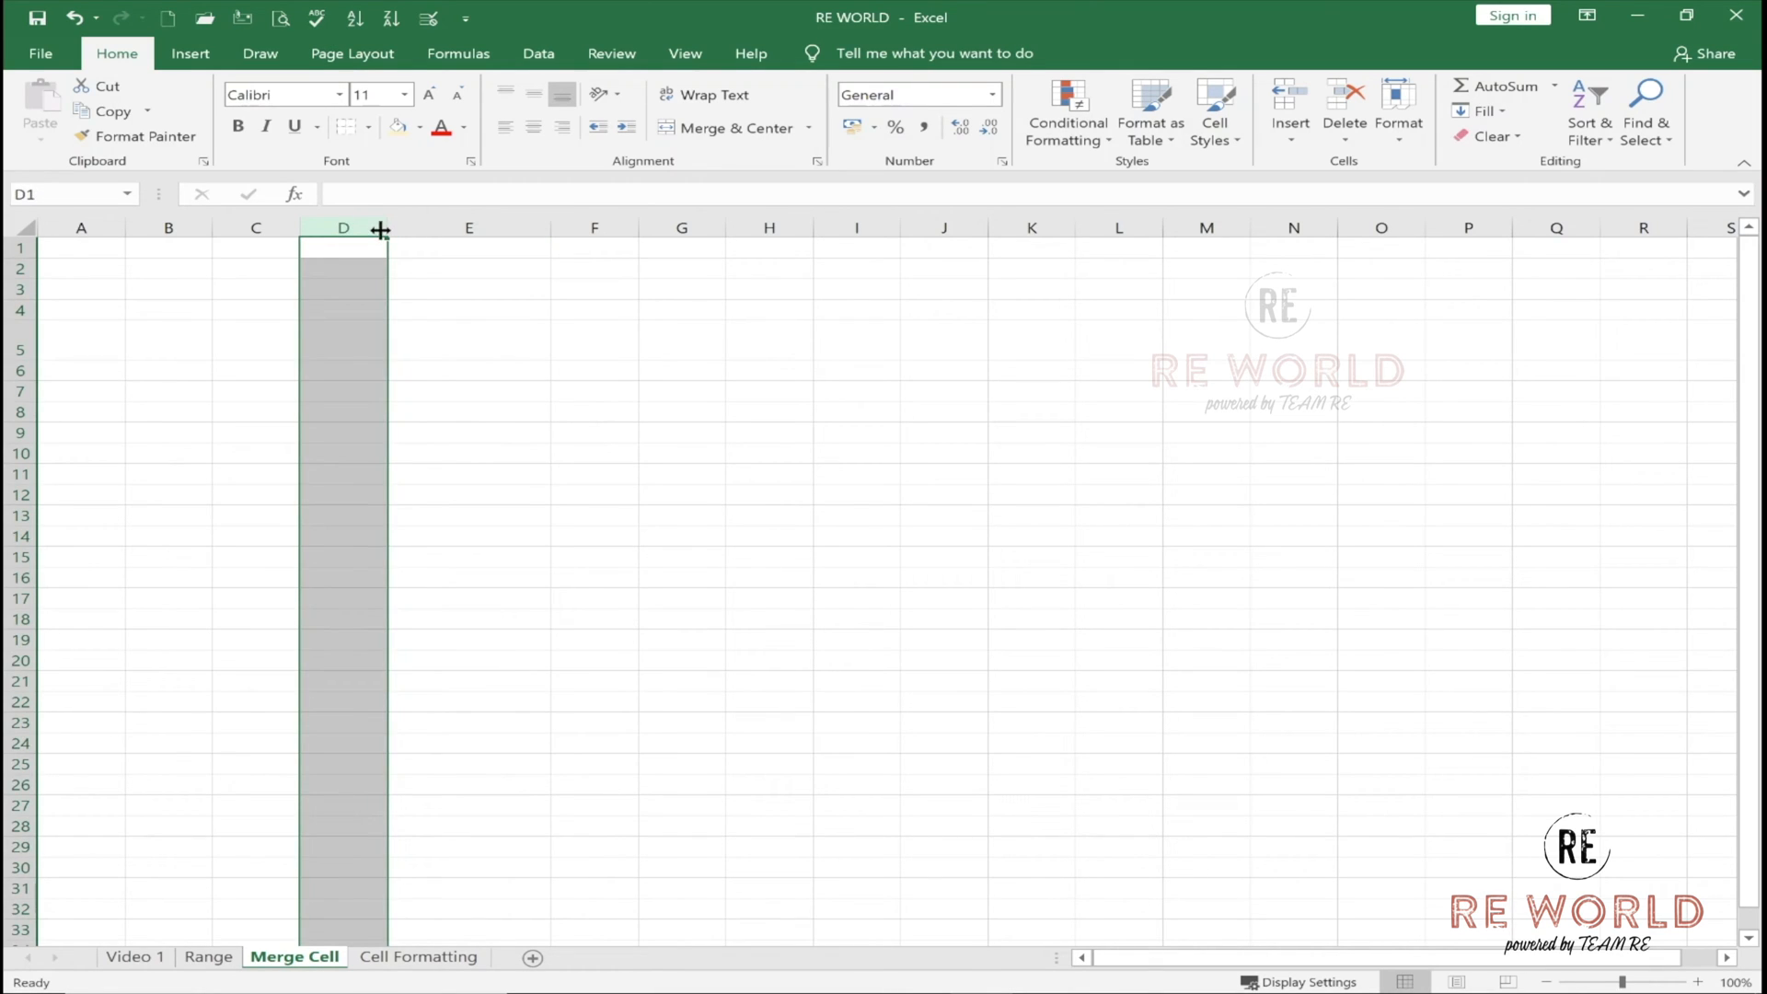
pyautogui.rightClick(371, 224)
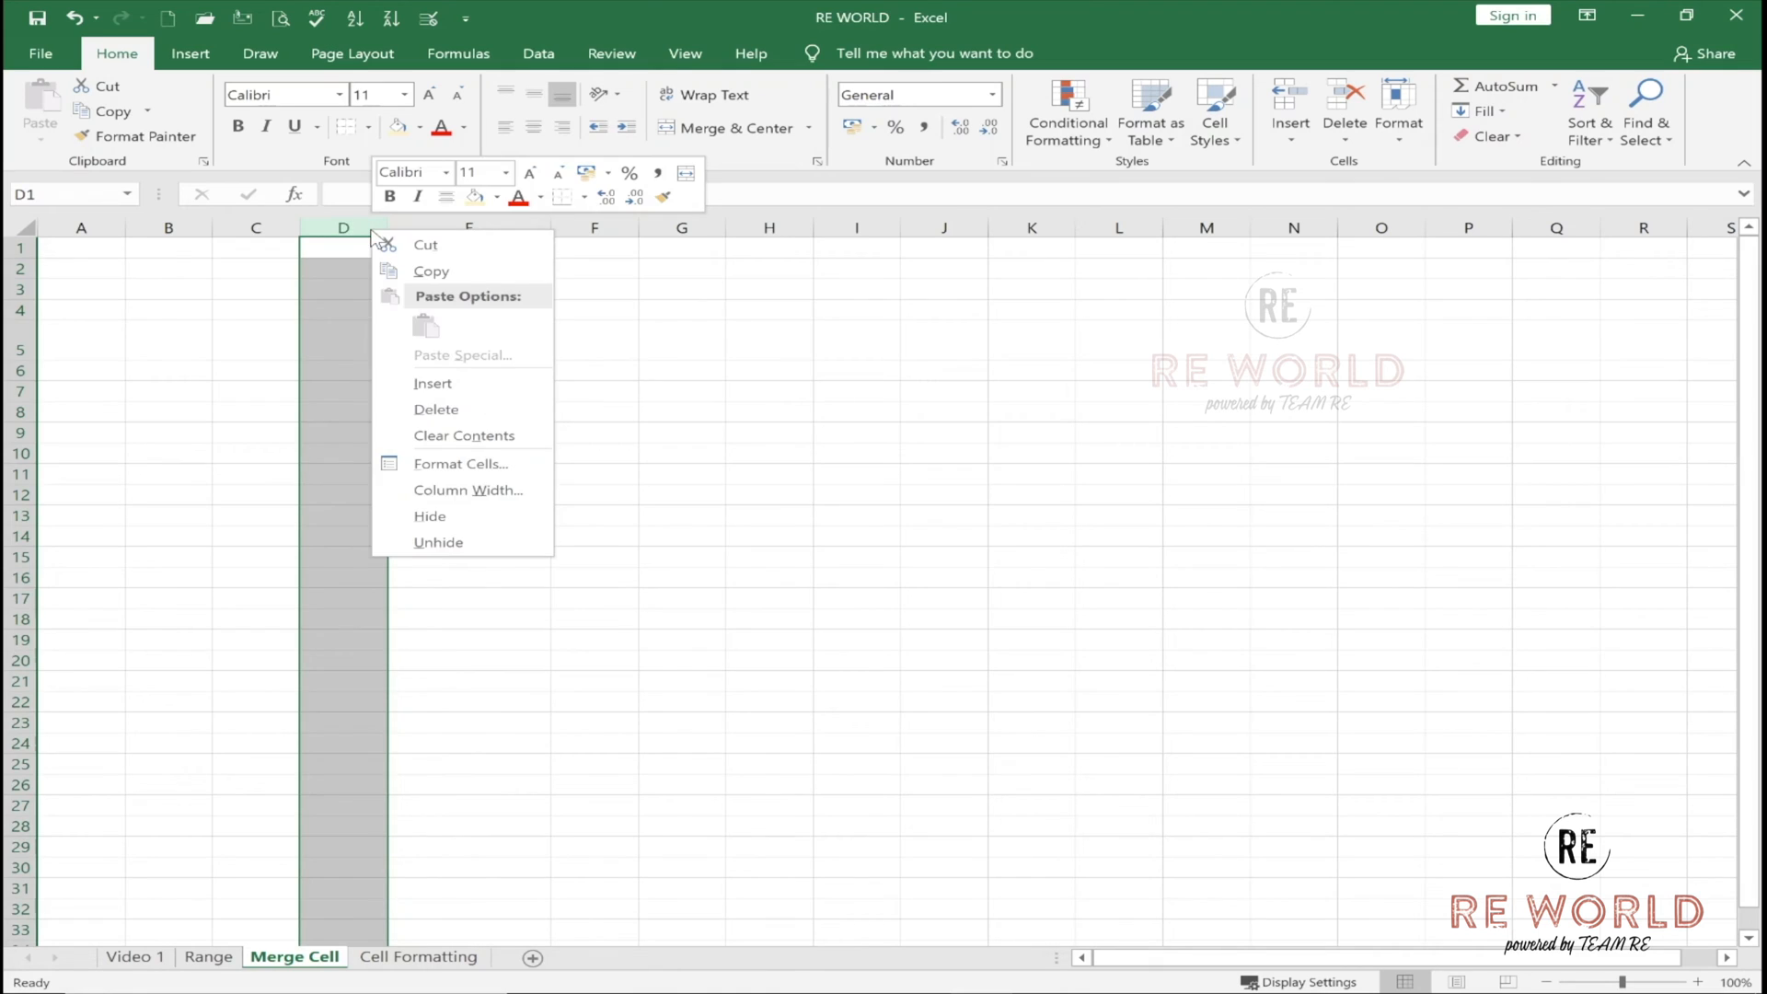
pyautogui.click(493, 500)
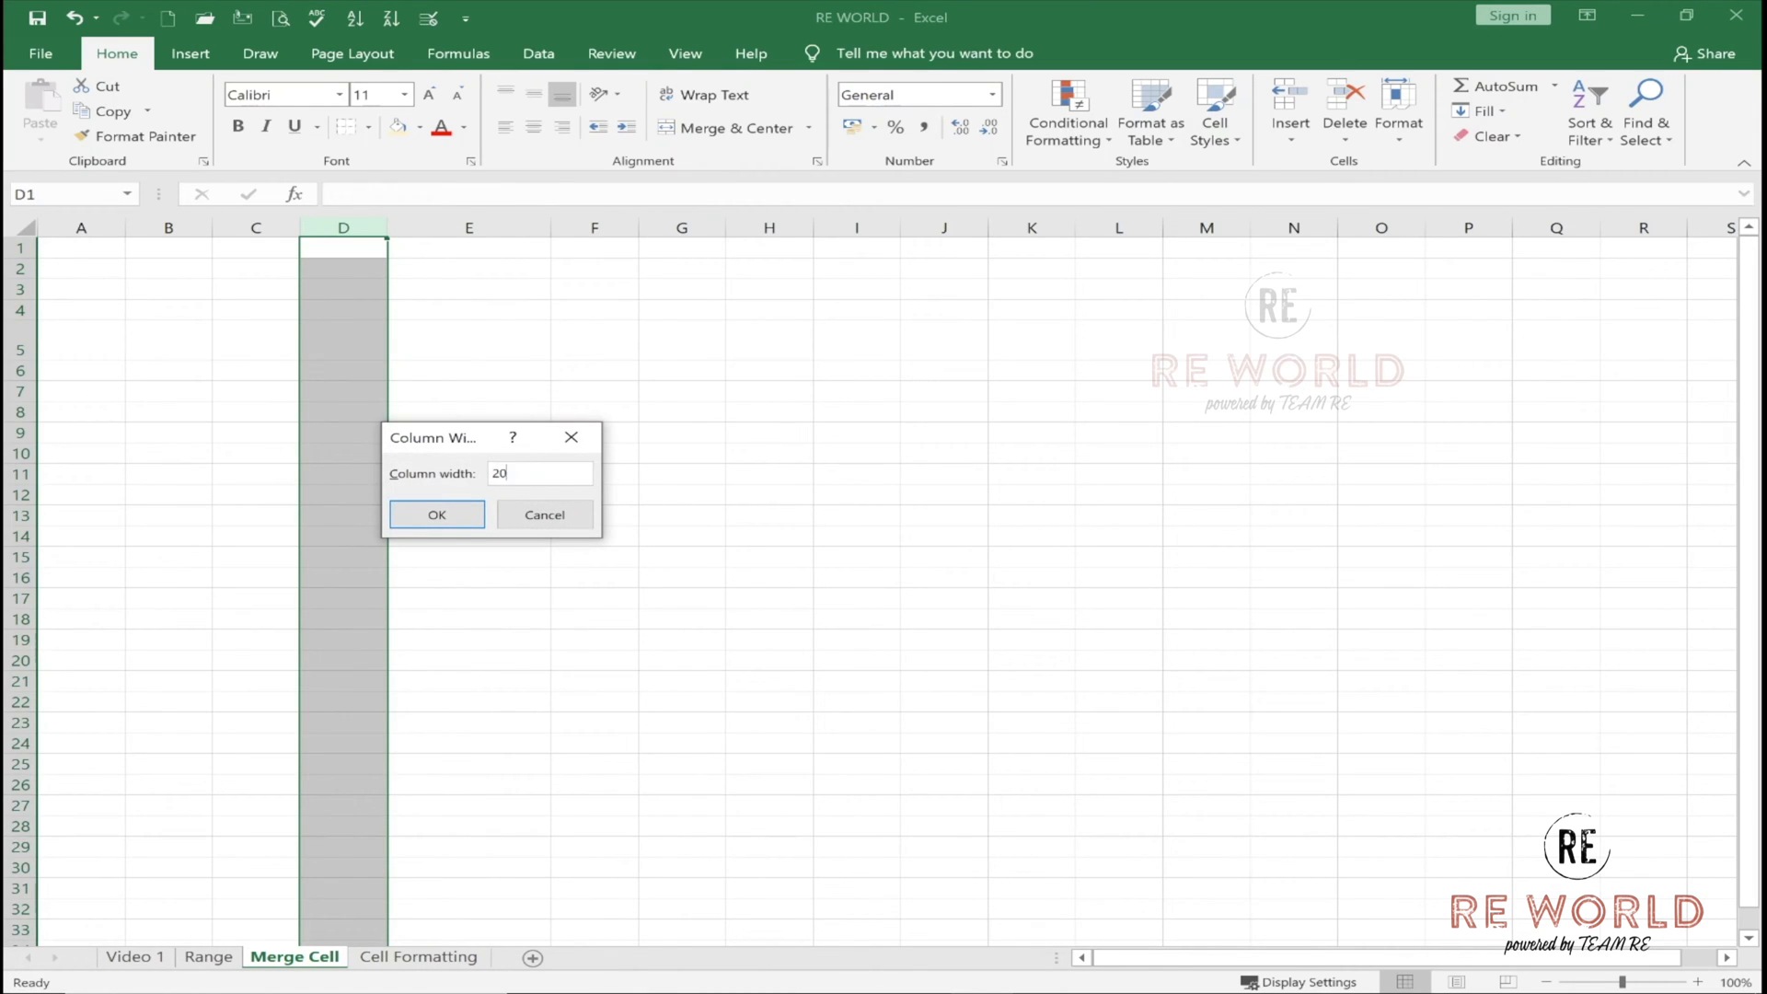
pyautogui.press('Return')
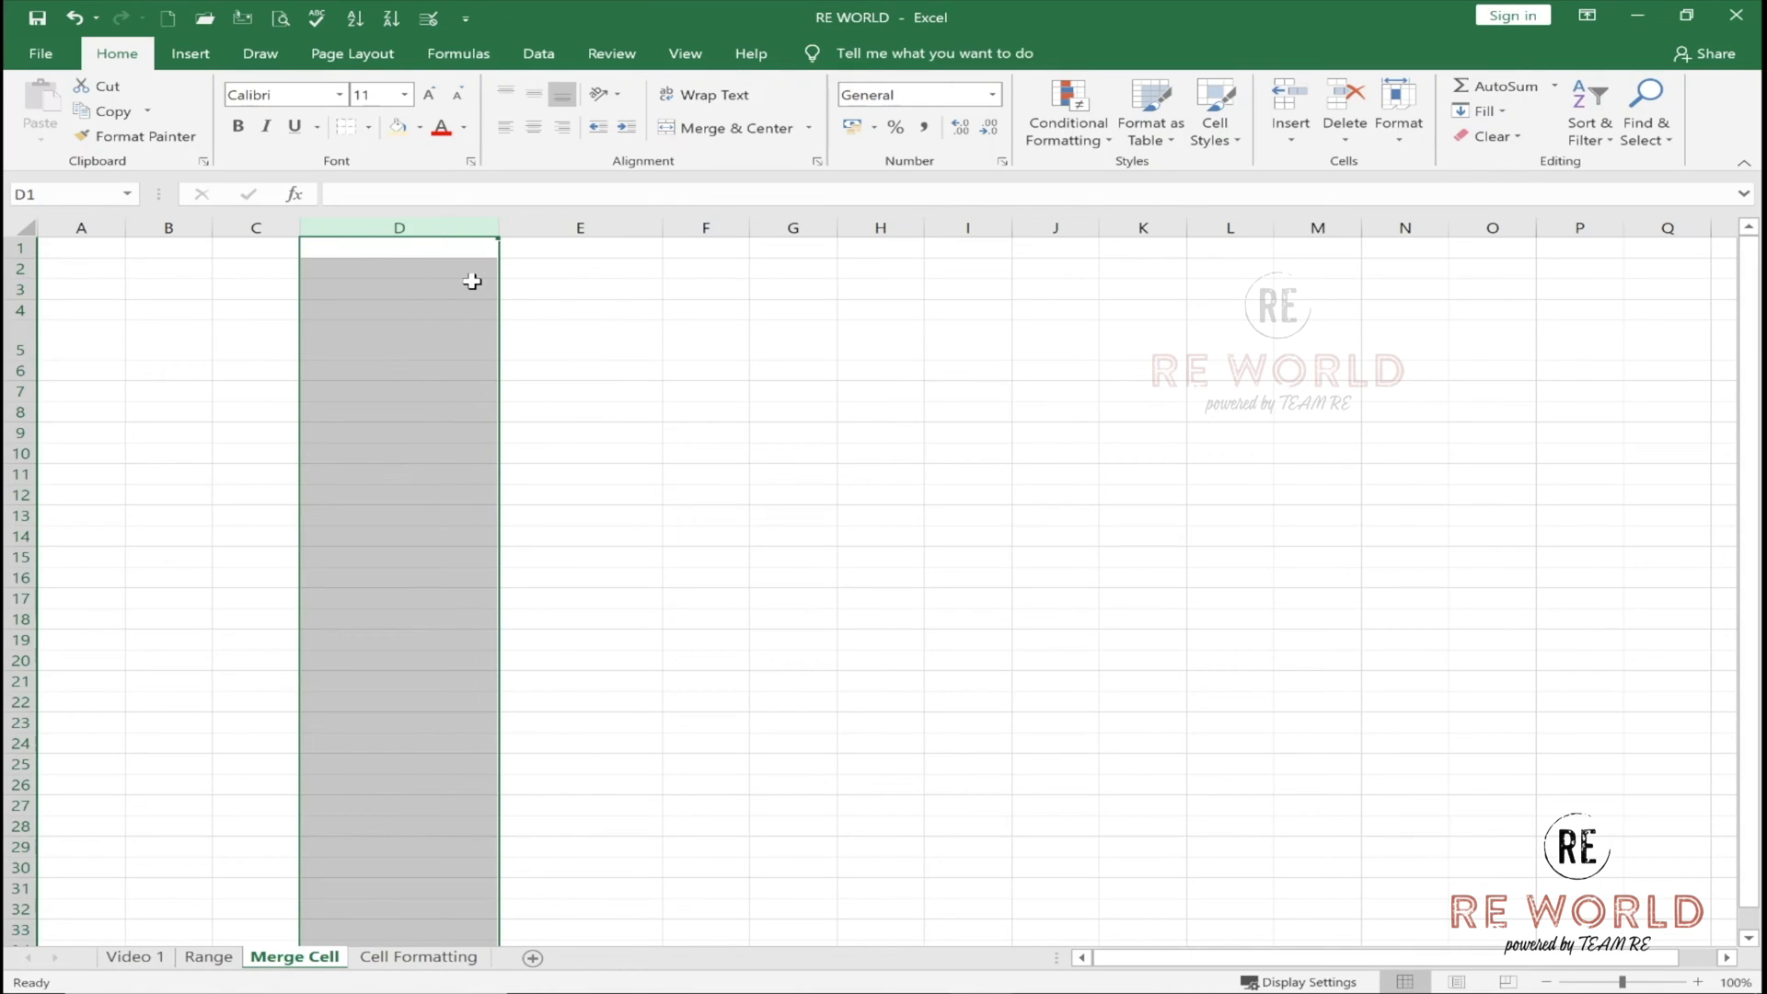
# Reset columns D and E to the default width by copying the format of column G onto them.
pyautogui.click(792, 222)
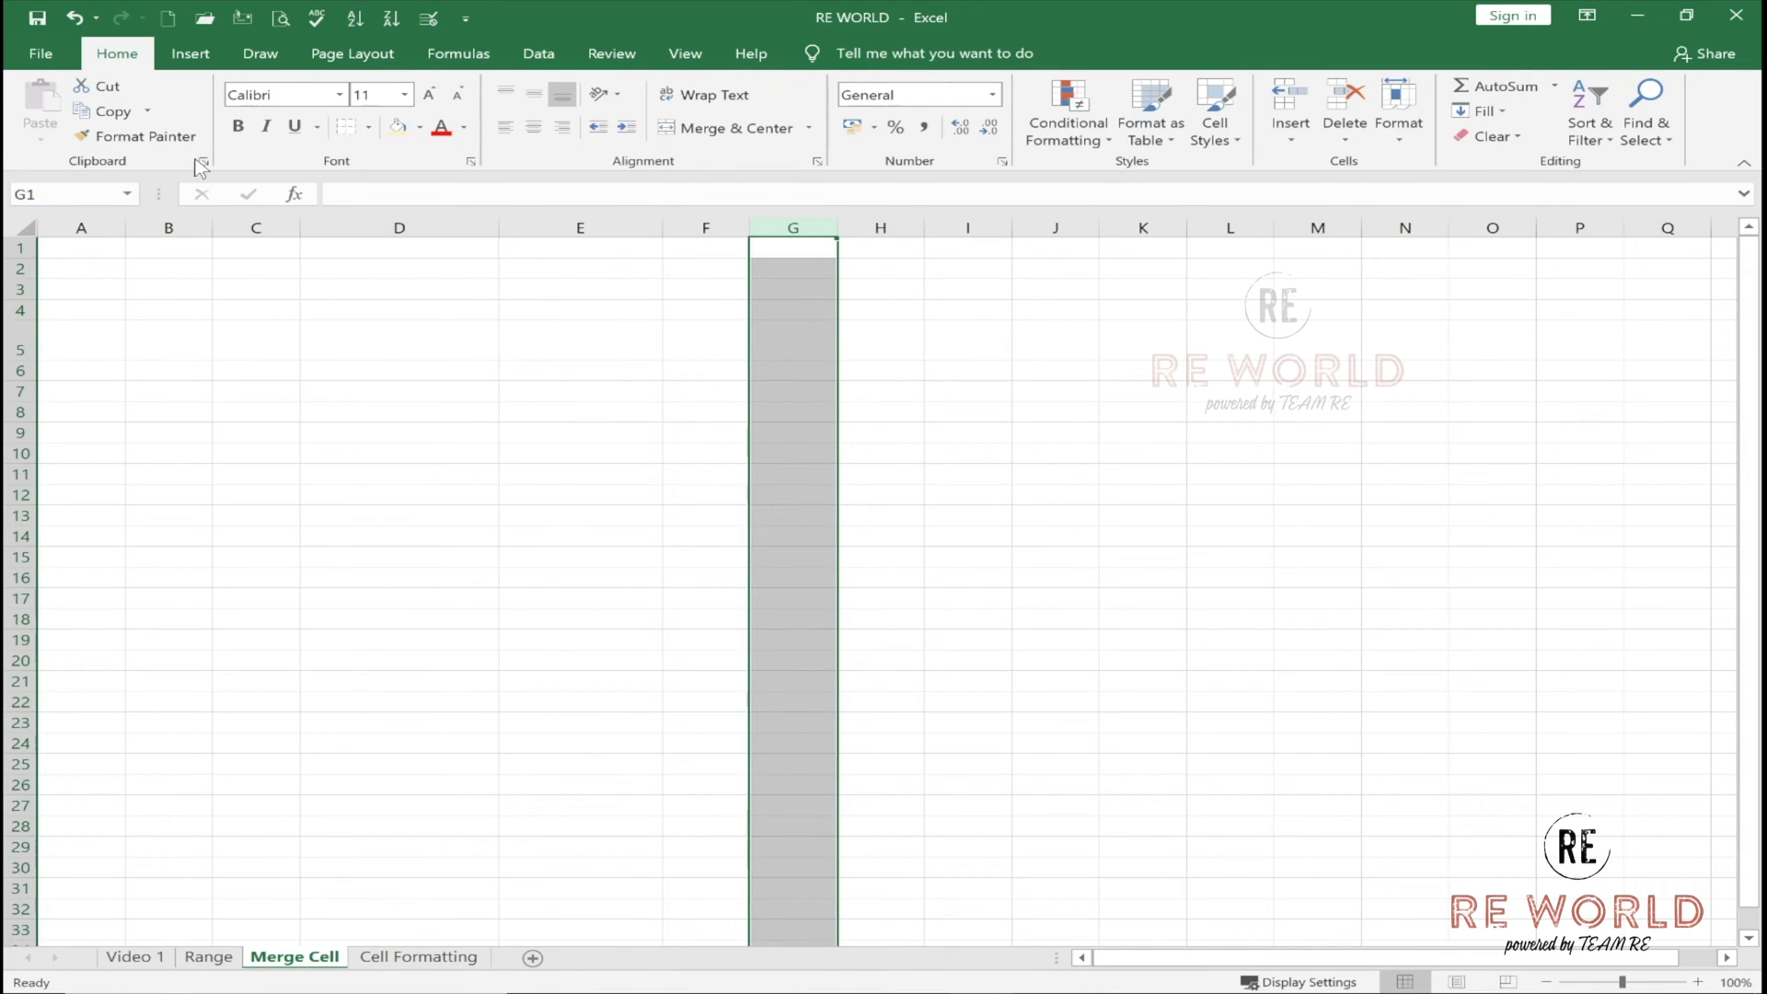
pyautogui.click(136, 136)
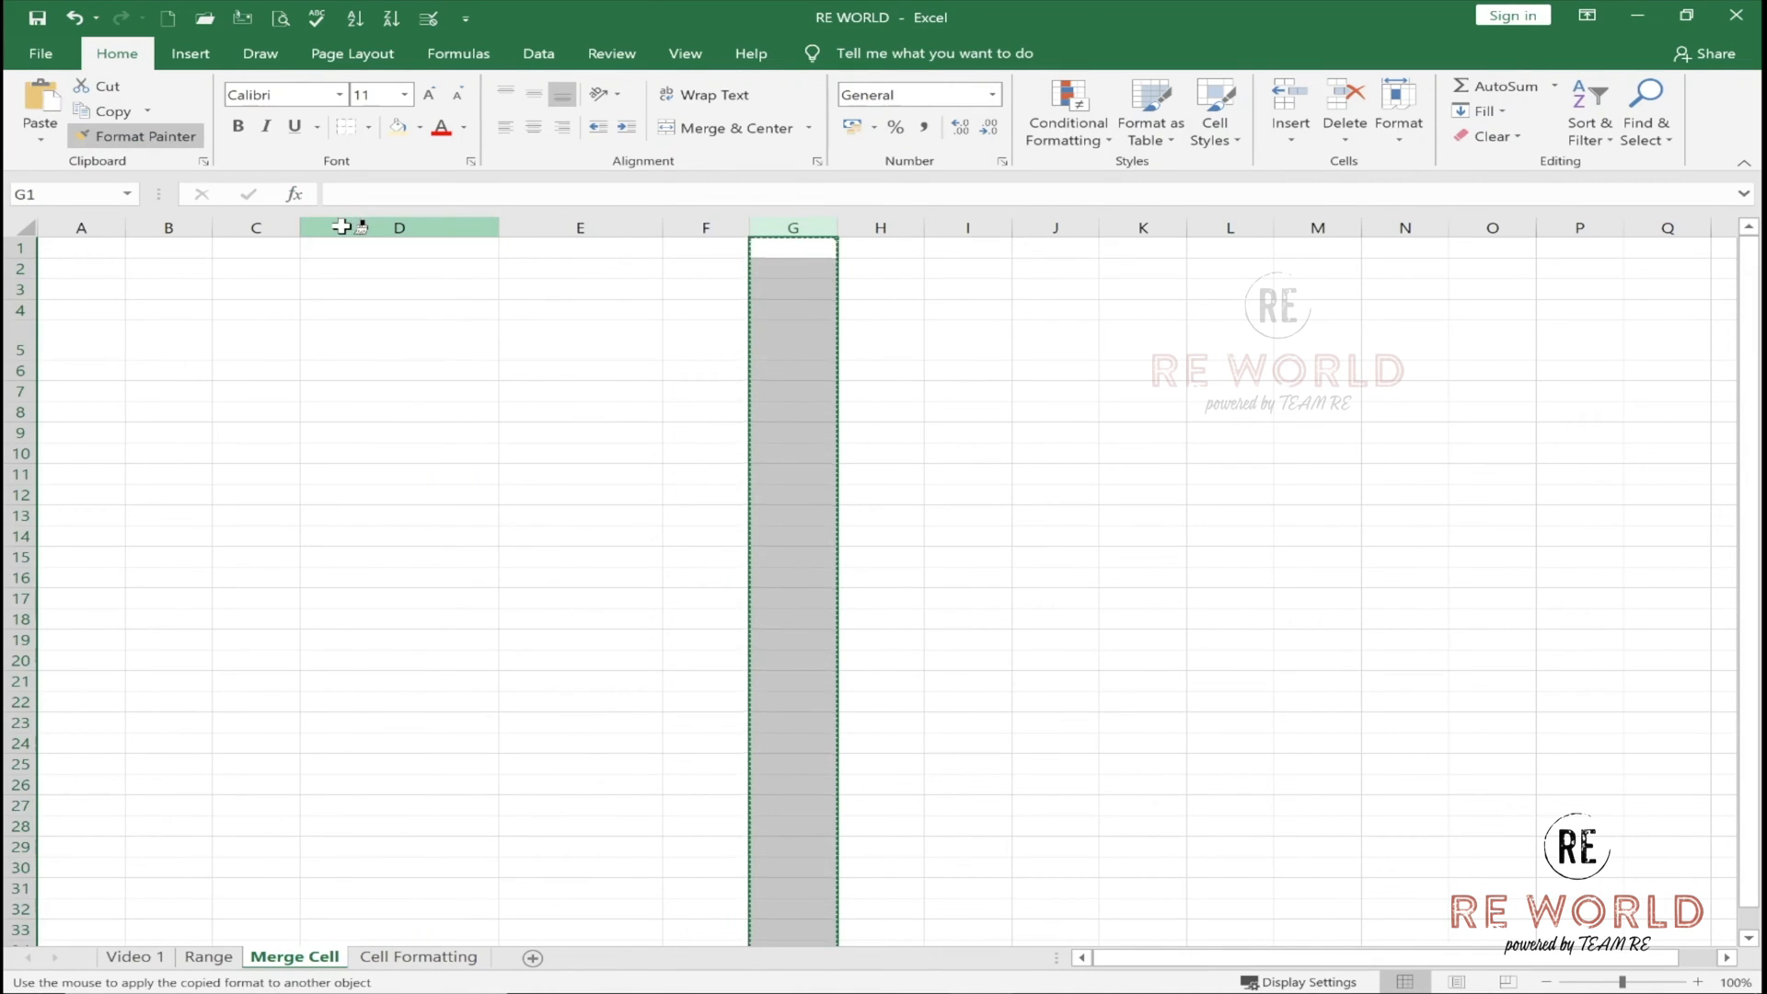
pyautogui.moveTo(349, 227); pyautogui.dragTo(592, 245)
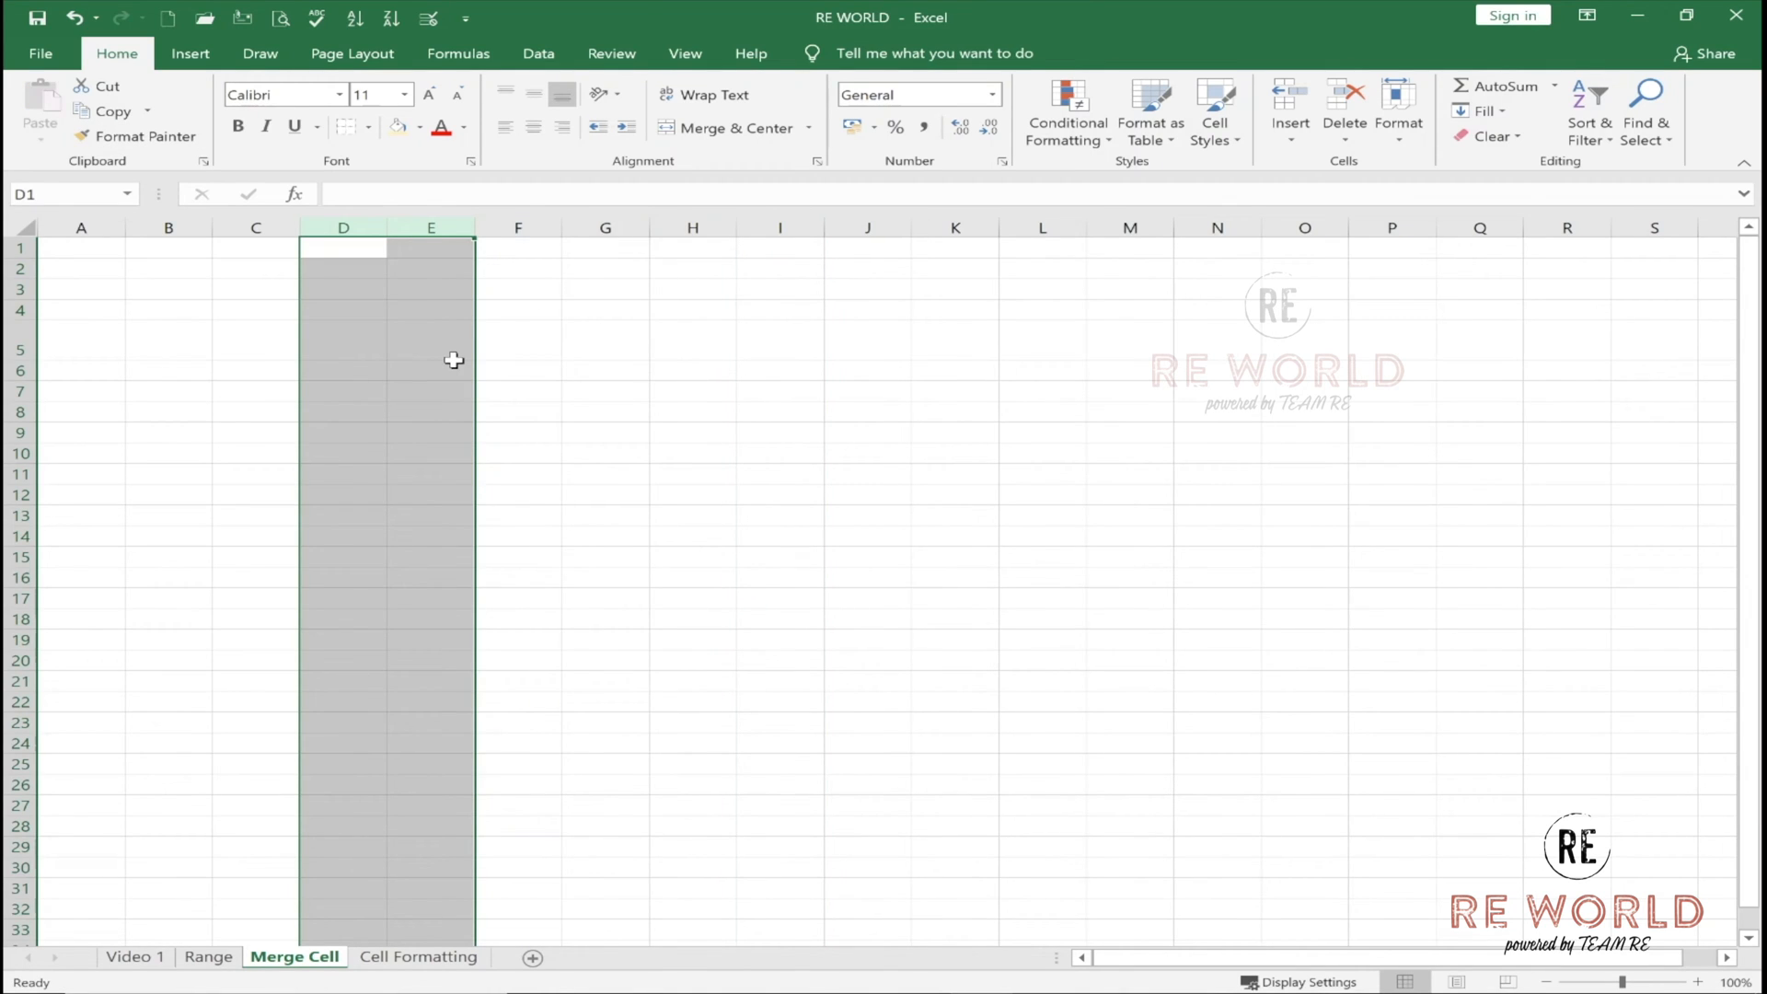
# Set the height of row 5 to exactly 50 and select cell B15.
pyautogui.click(13, 347)
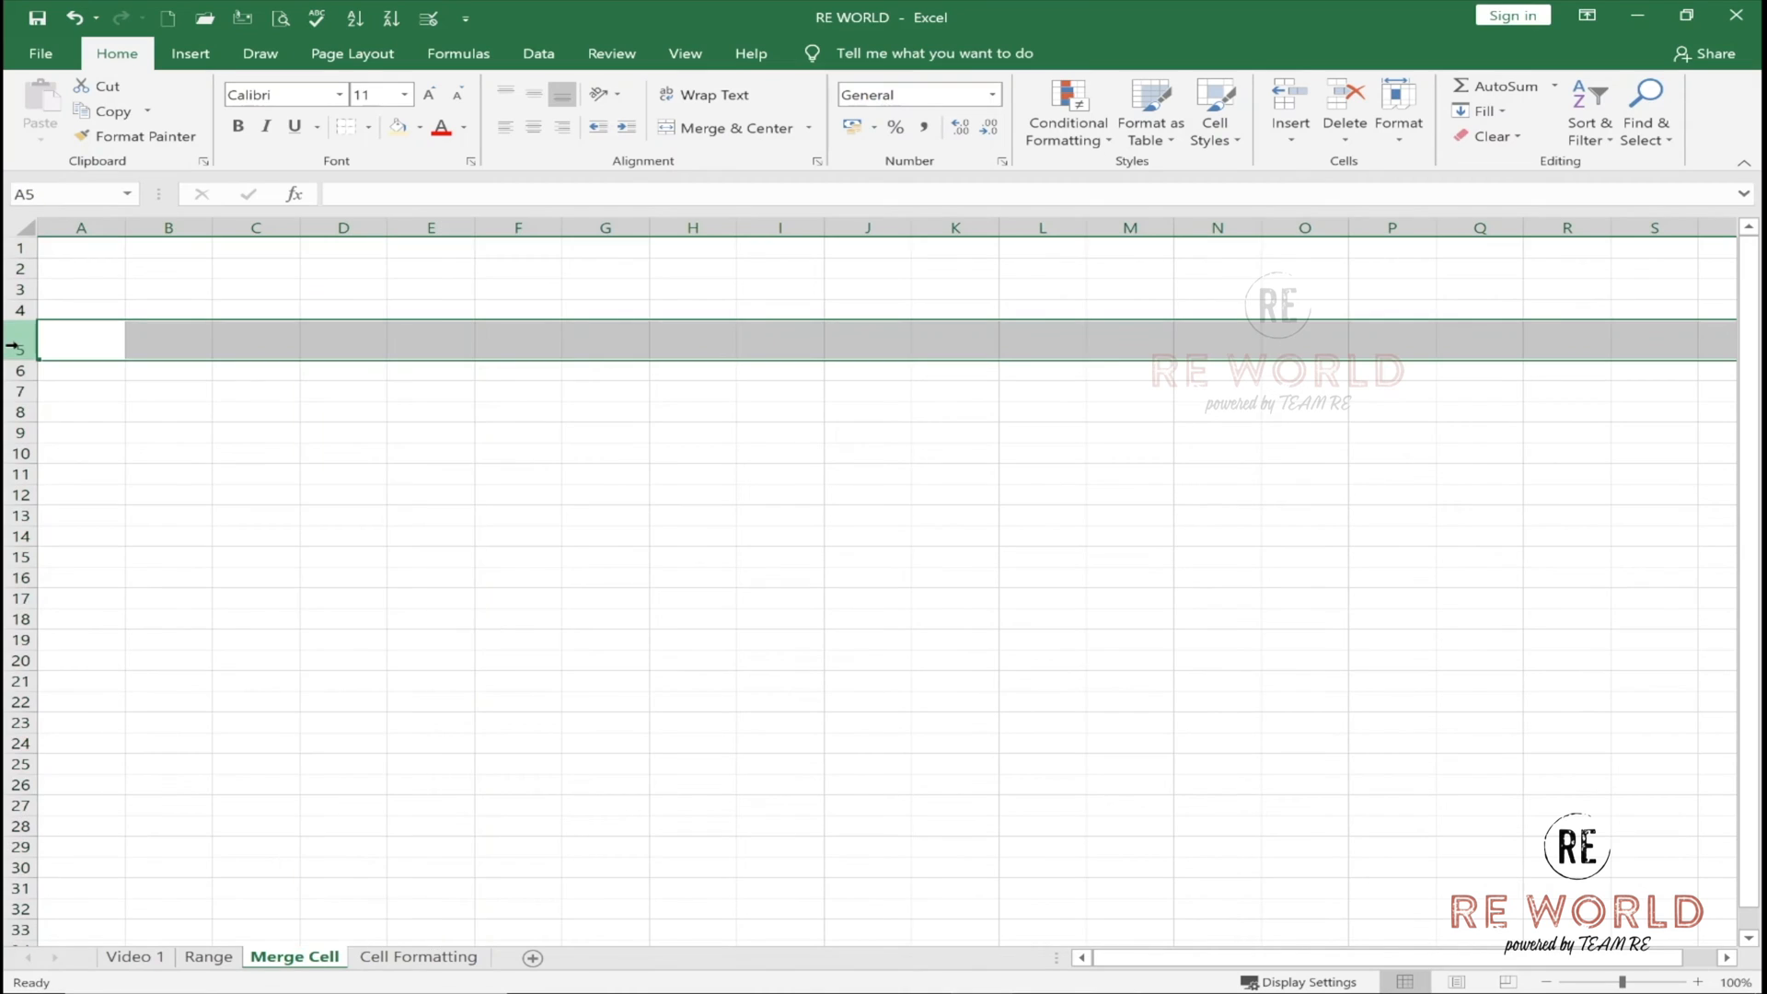
pyautogui.rightClick(13, 347)
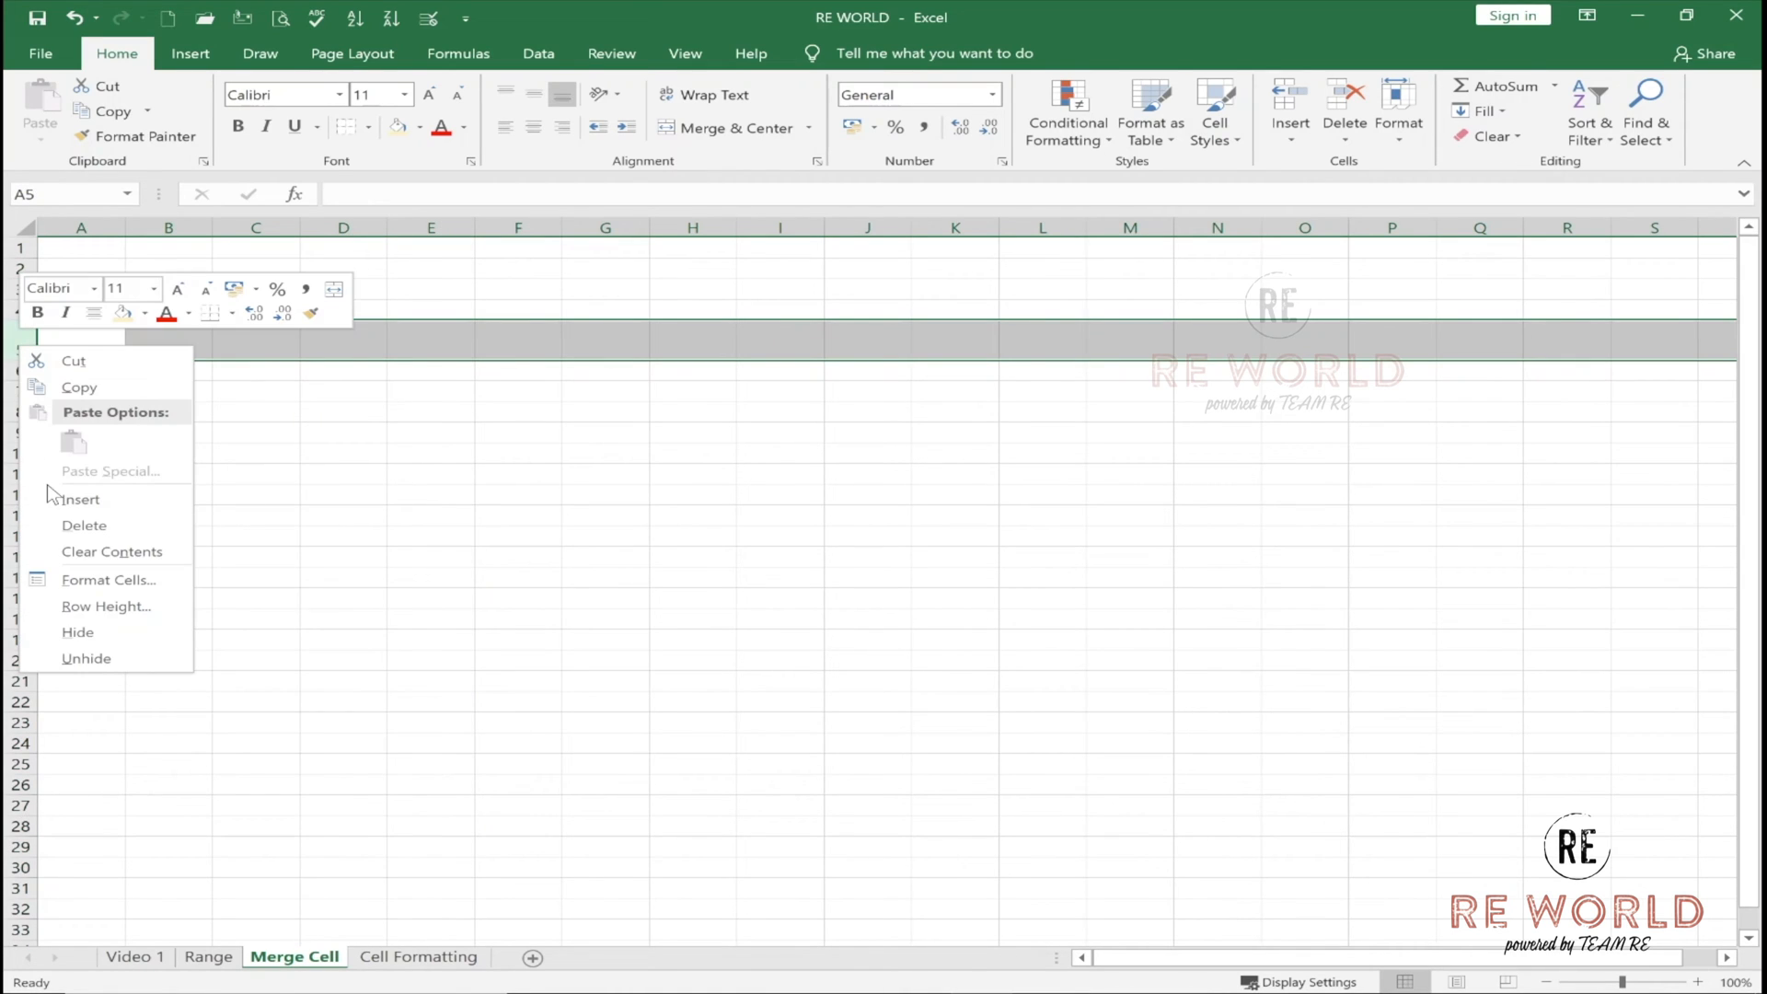
pyautogui.click(107, 608)
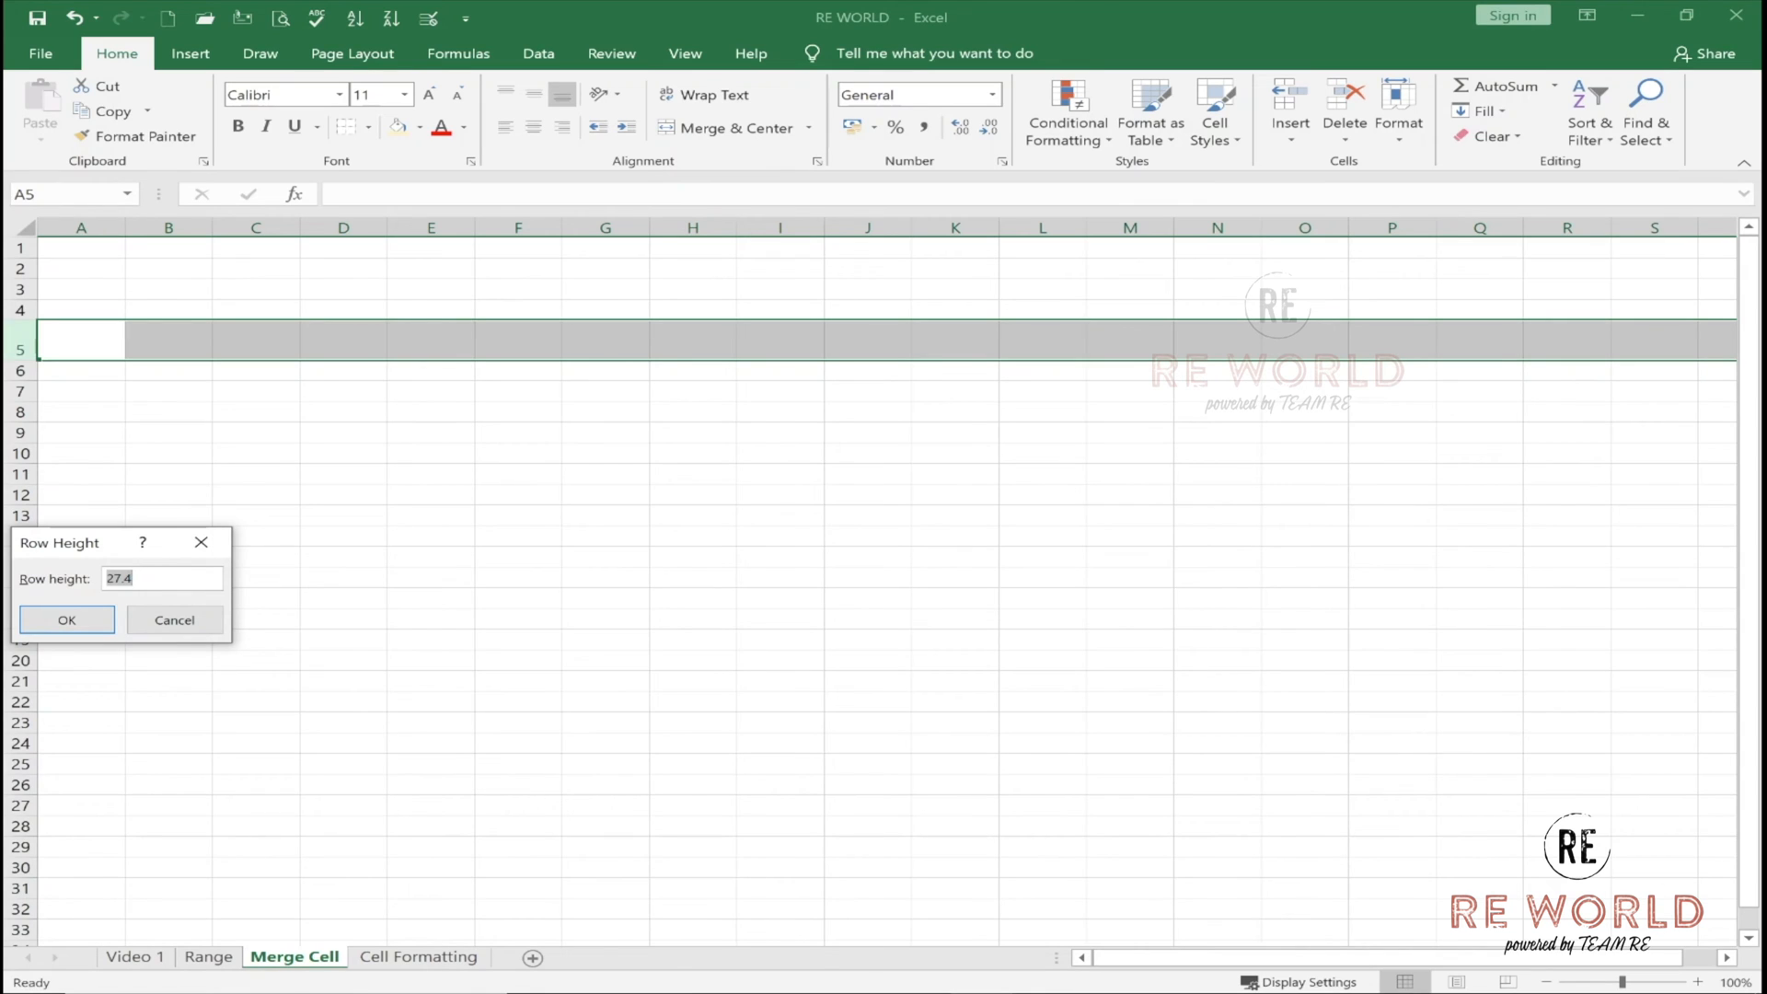
pyautogui.write('50')
pyautogui.press('Return')
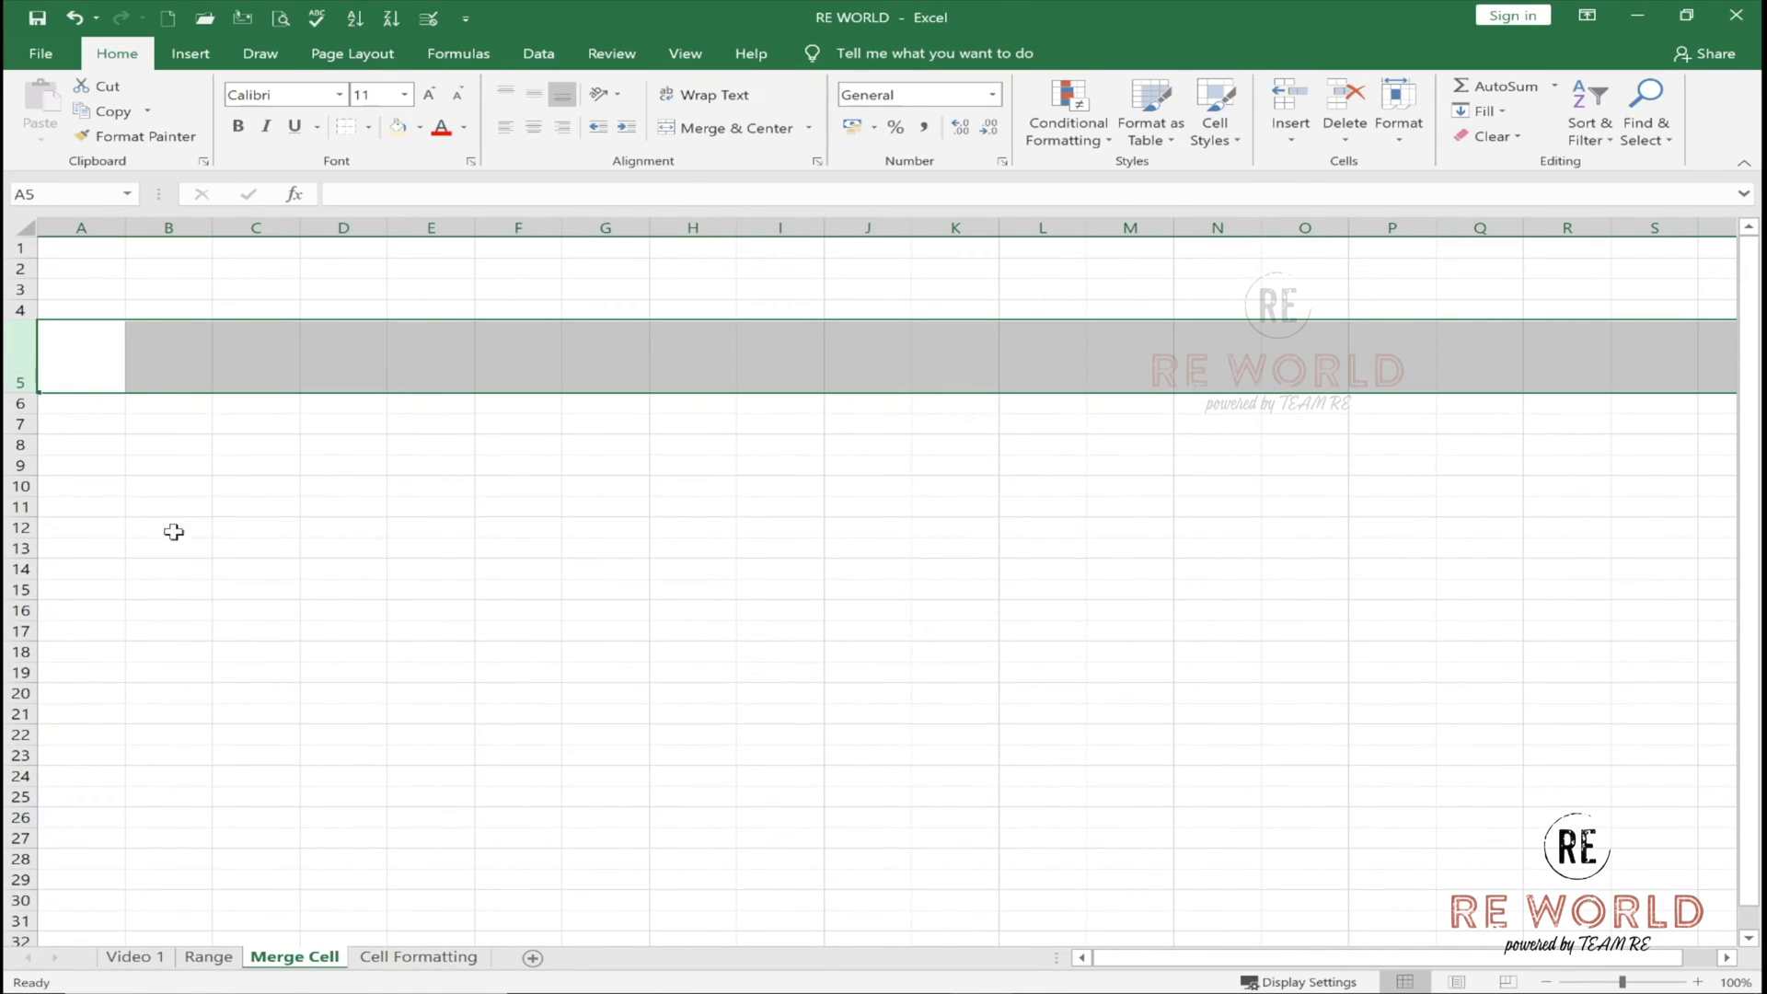
pyautogui.click(210, 599)
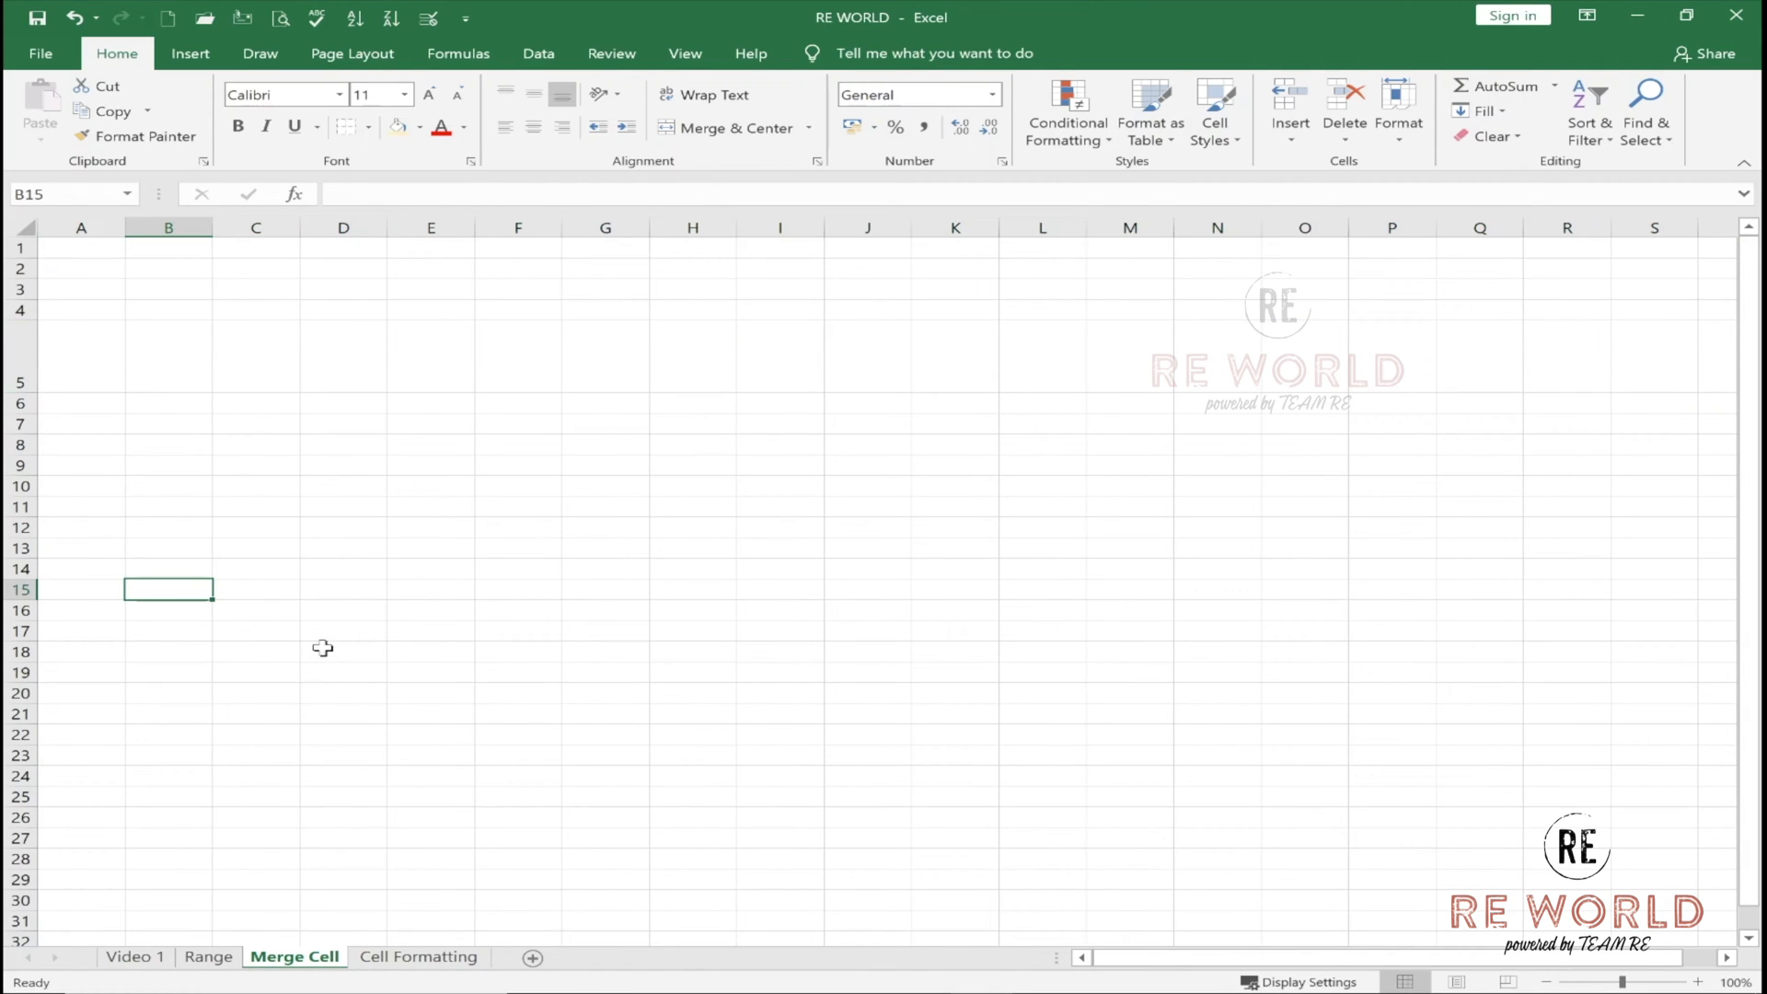
# Shrink row 5 and reset it to the default height by copying the format of row 2 onto it.
pyautogui.click(21, 383)
pyautogui.moveTo(19, 391); pyautogui.dragTo(16, 366)
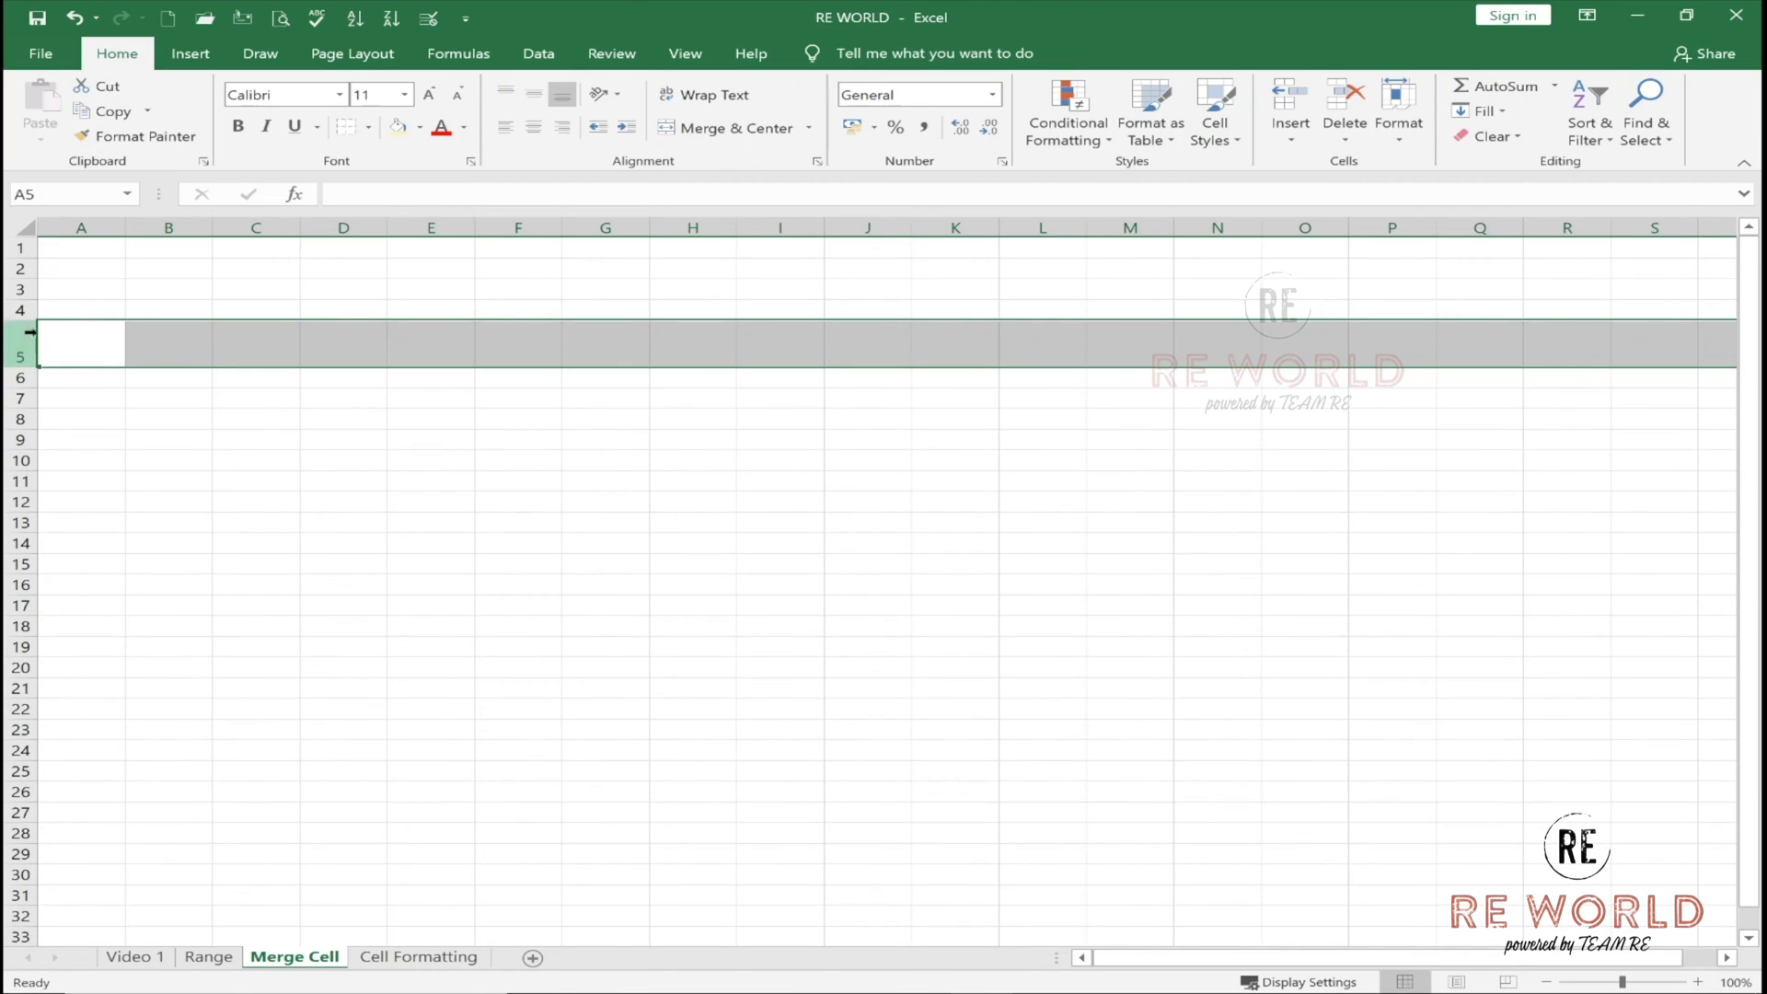
pyautogui.click(13, 287)
pyautogui.click(19, 268)
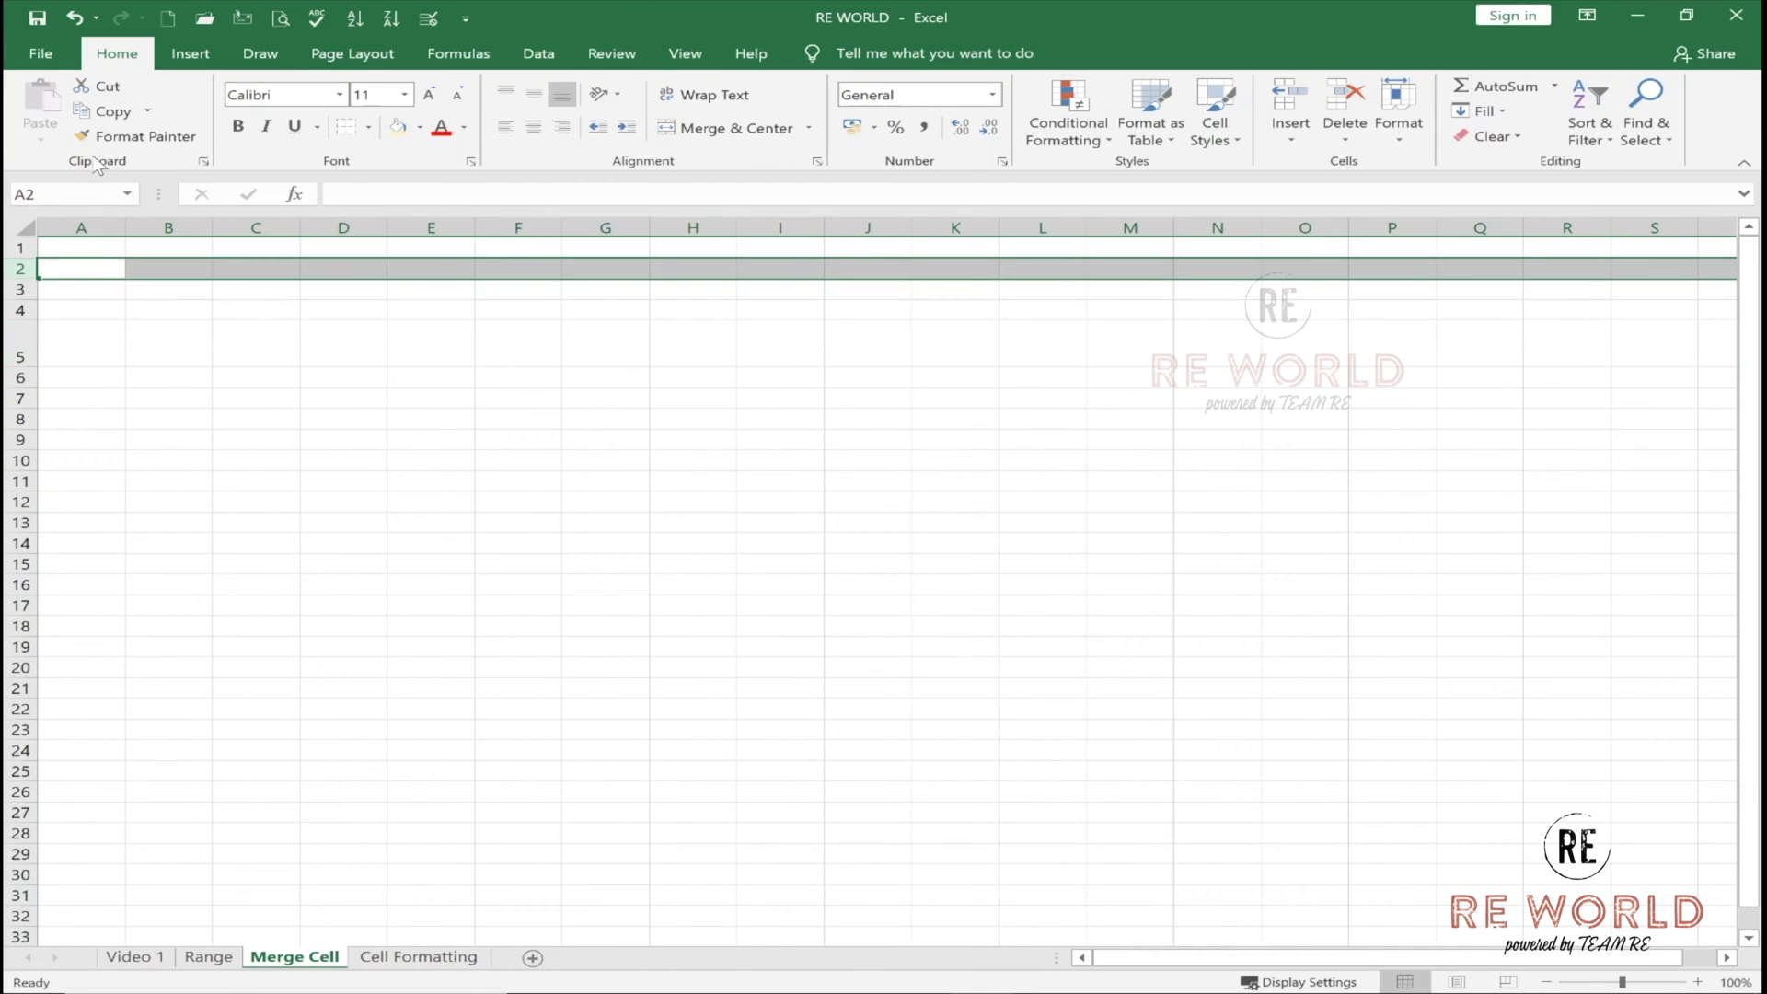
pyautogui.click(136, 136)
pyautogui.click(19, 339)
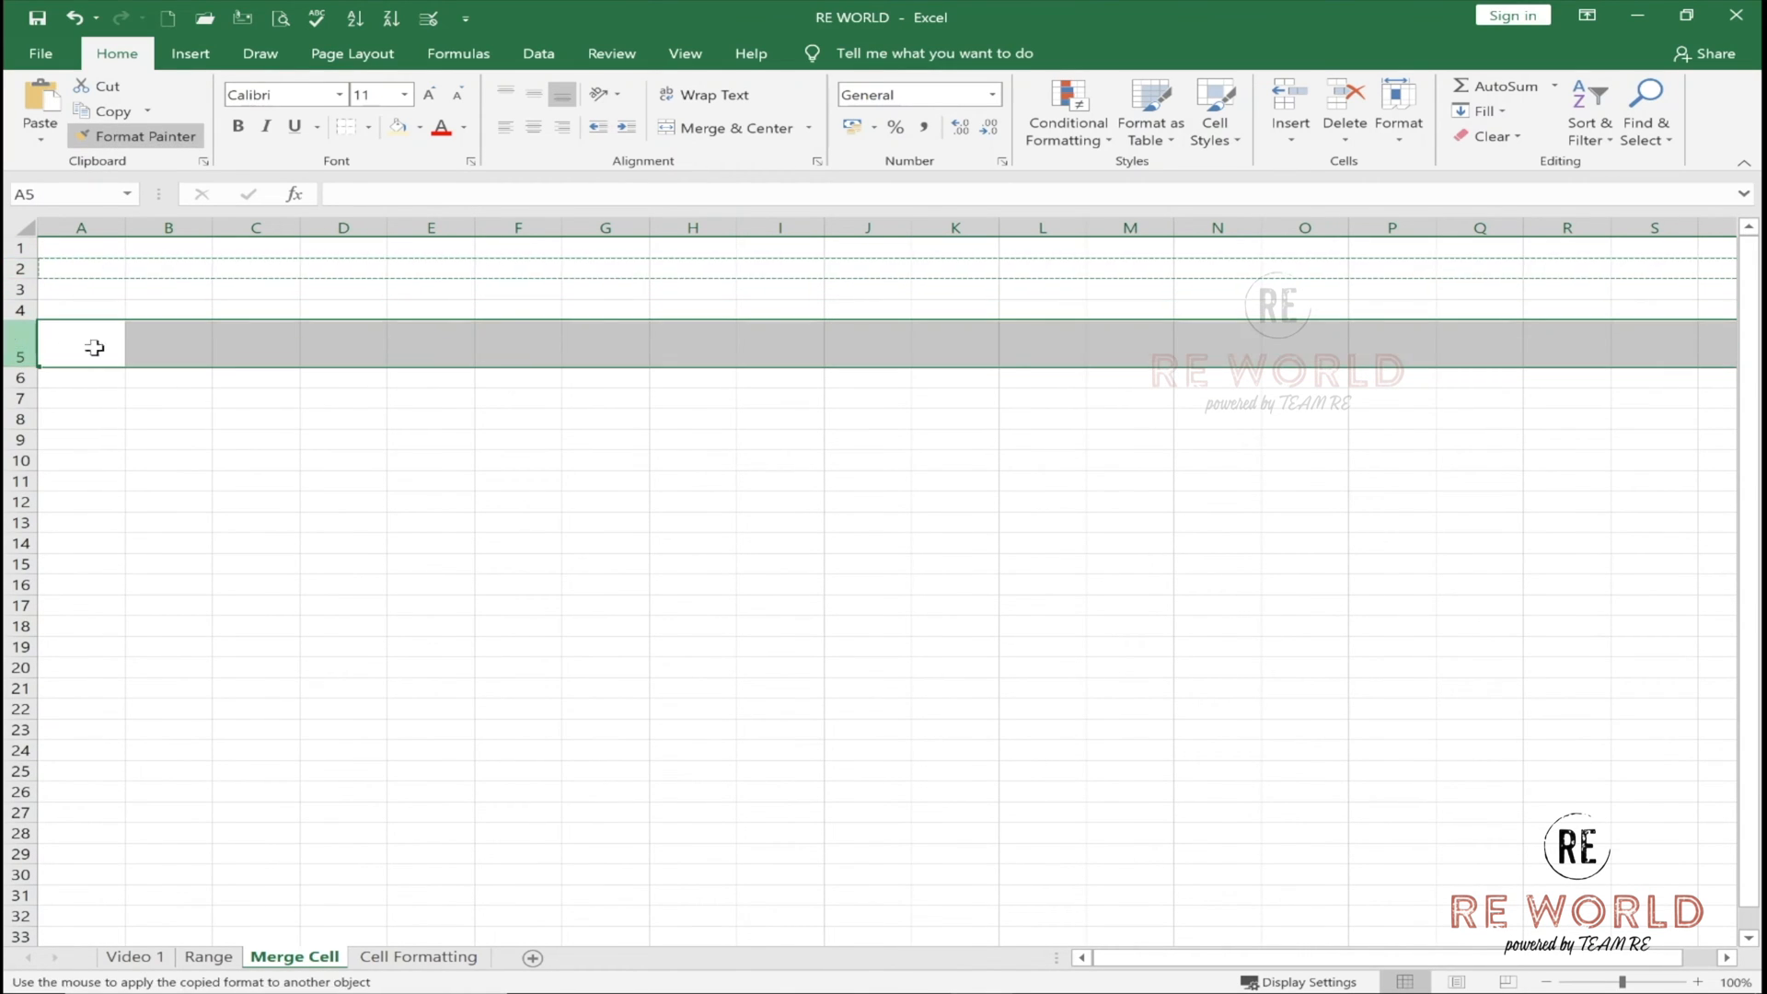
pyautogui.click(341, 396)
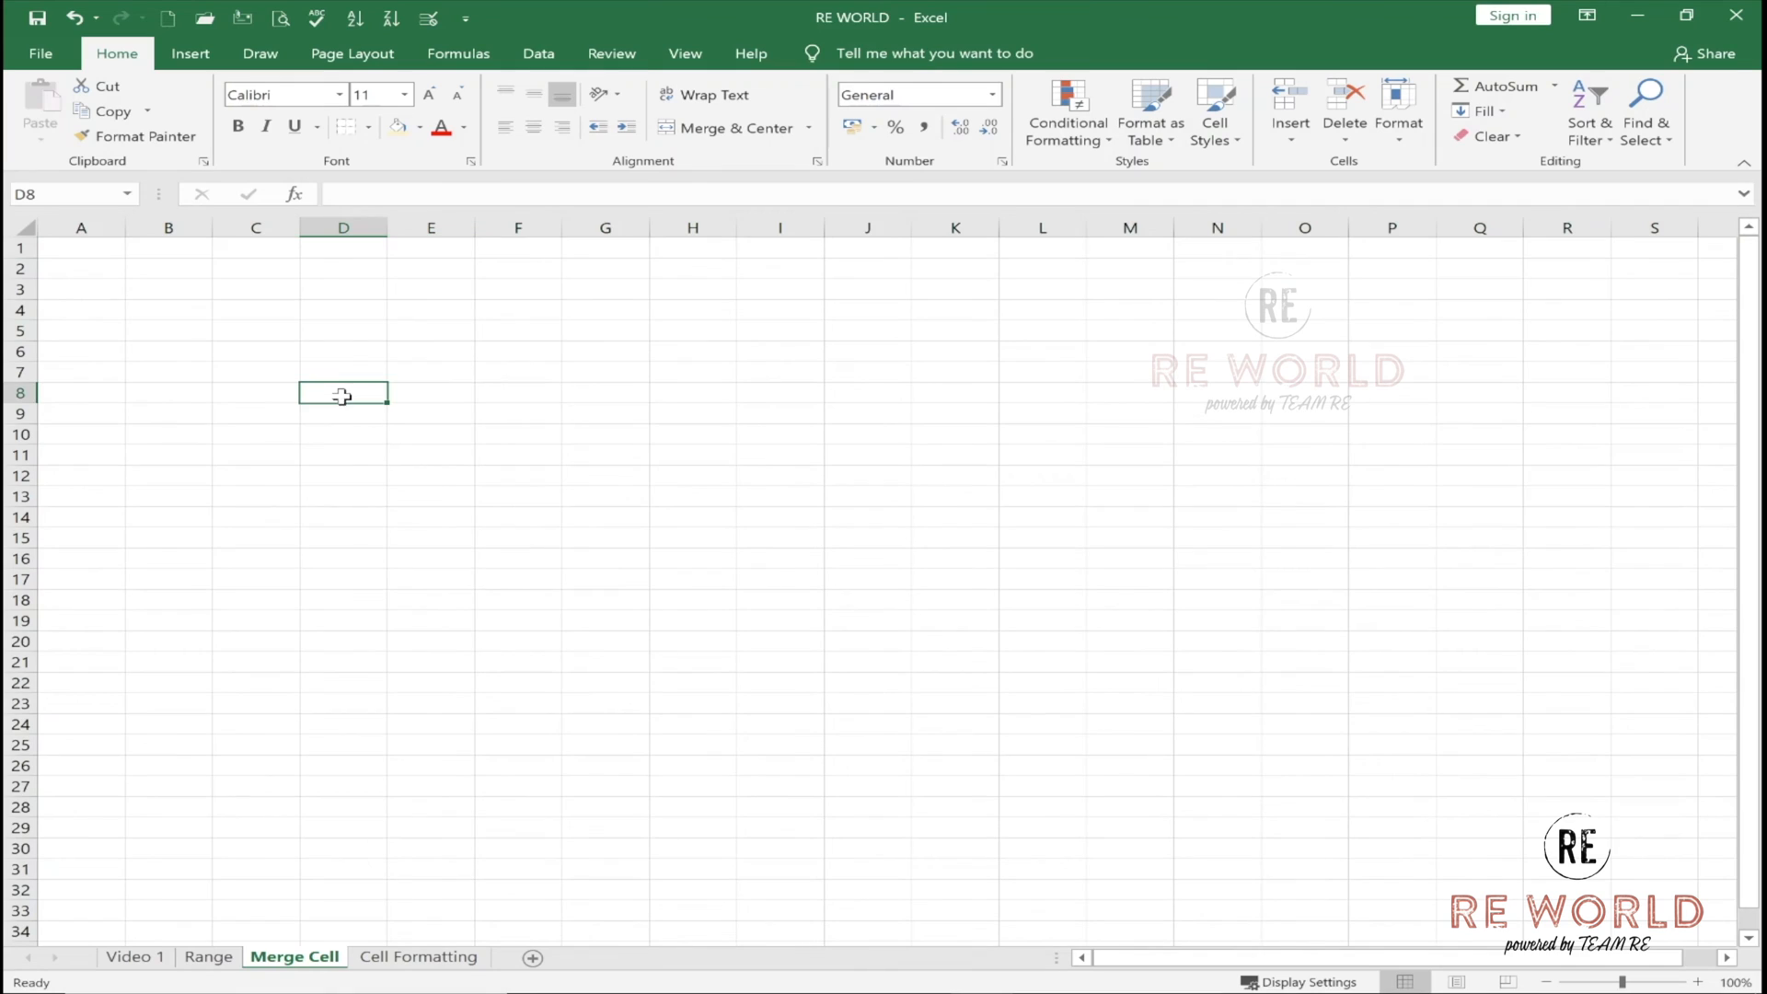
# Fill the range C5:I14 with a light gold colour and apply All Borders to it.
pyautogui.click(281, 327)
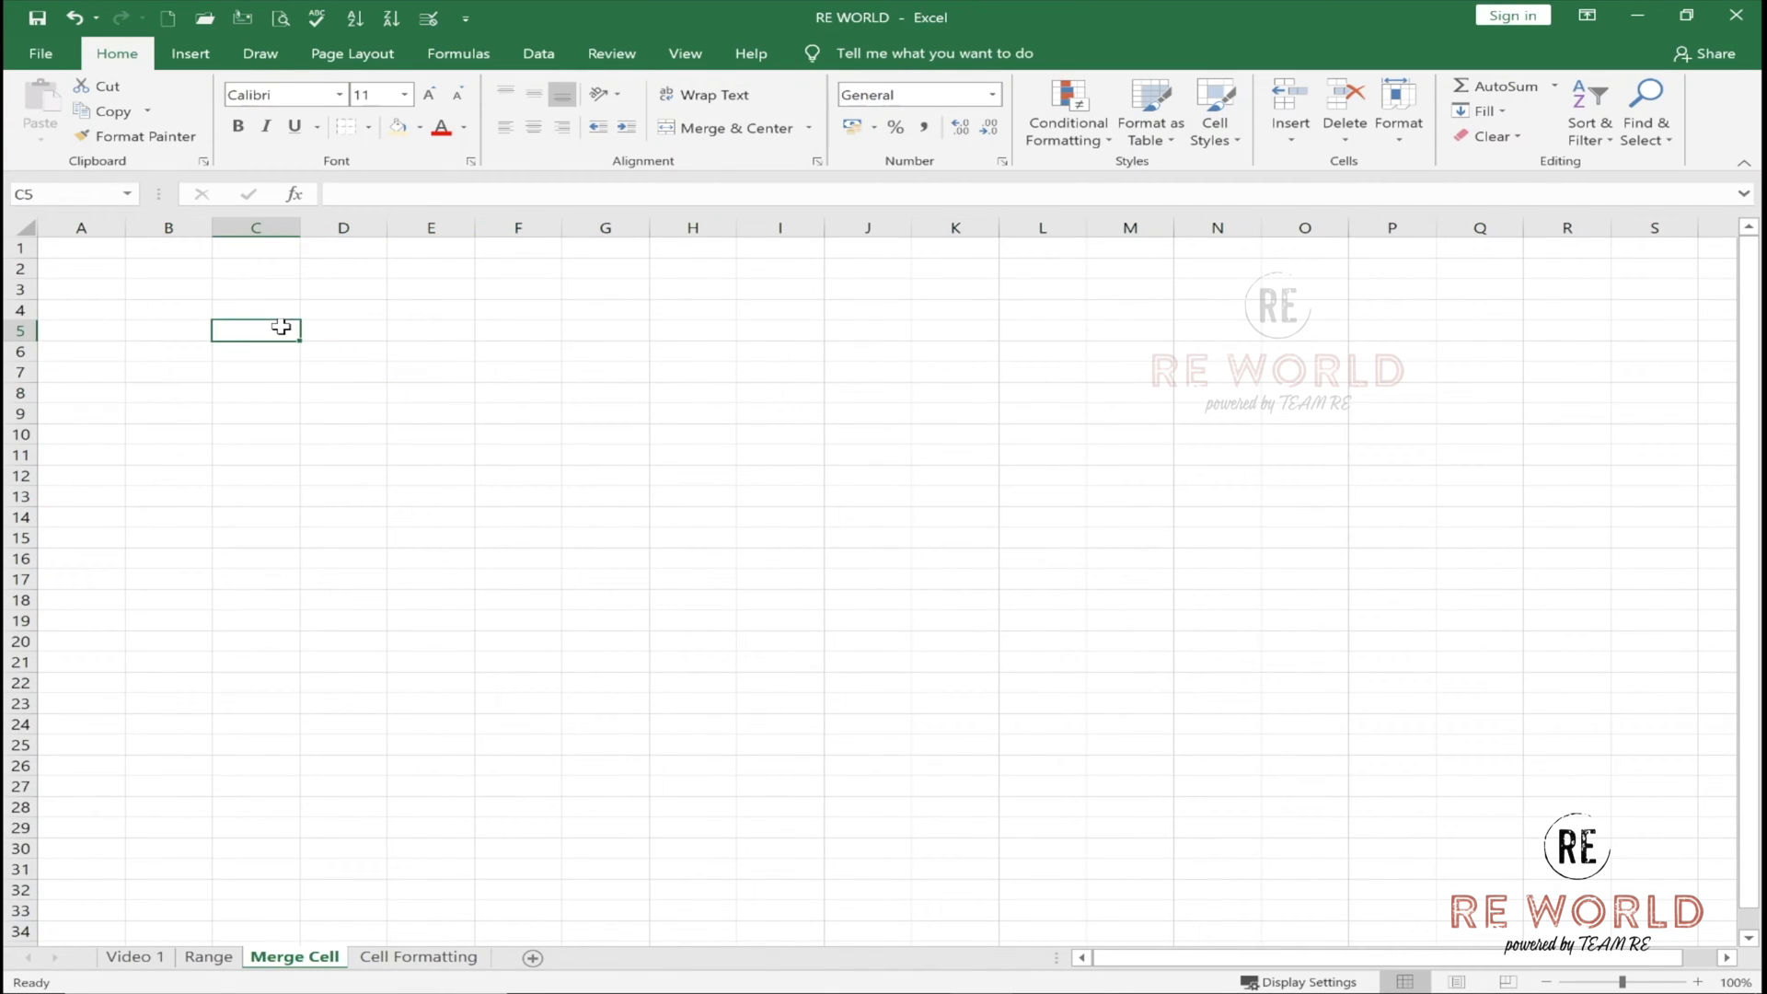
pyautogui.moveTo(280, 326); pyautogui.dragTo(756, 520)
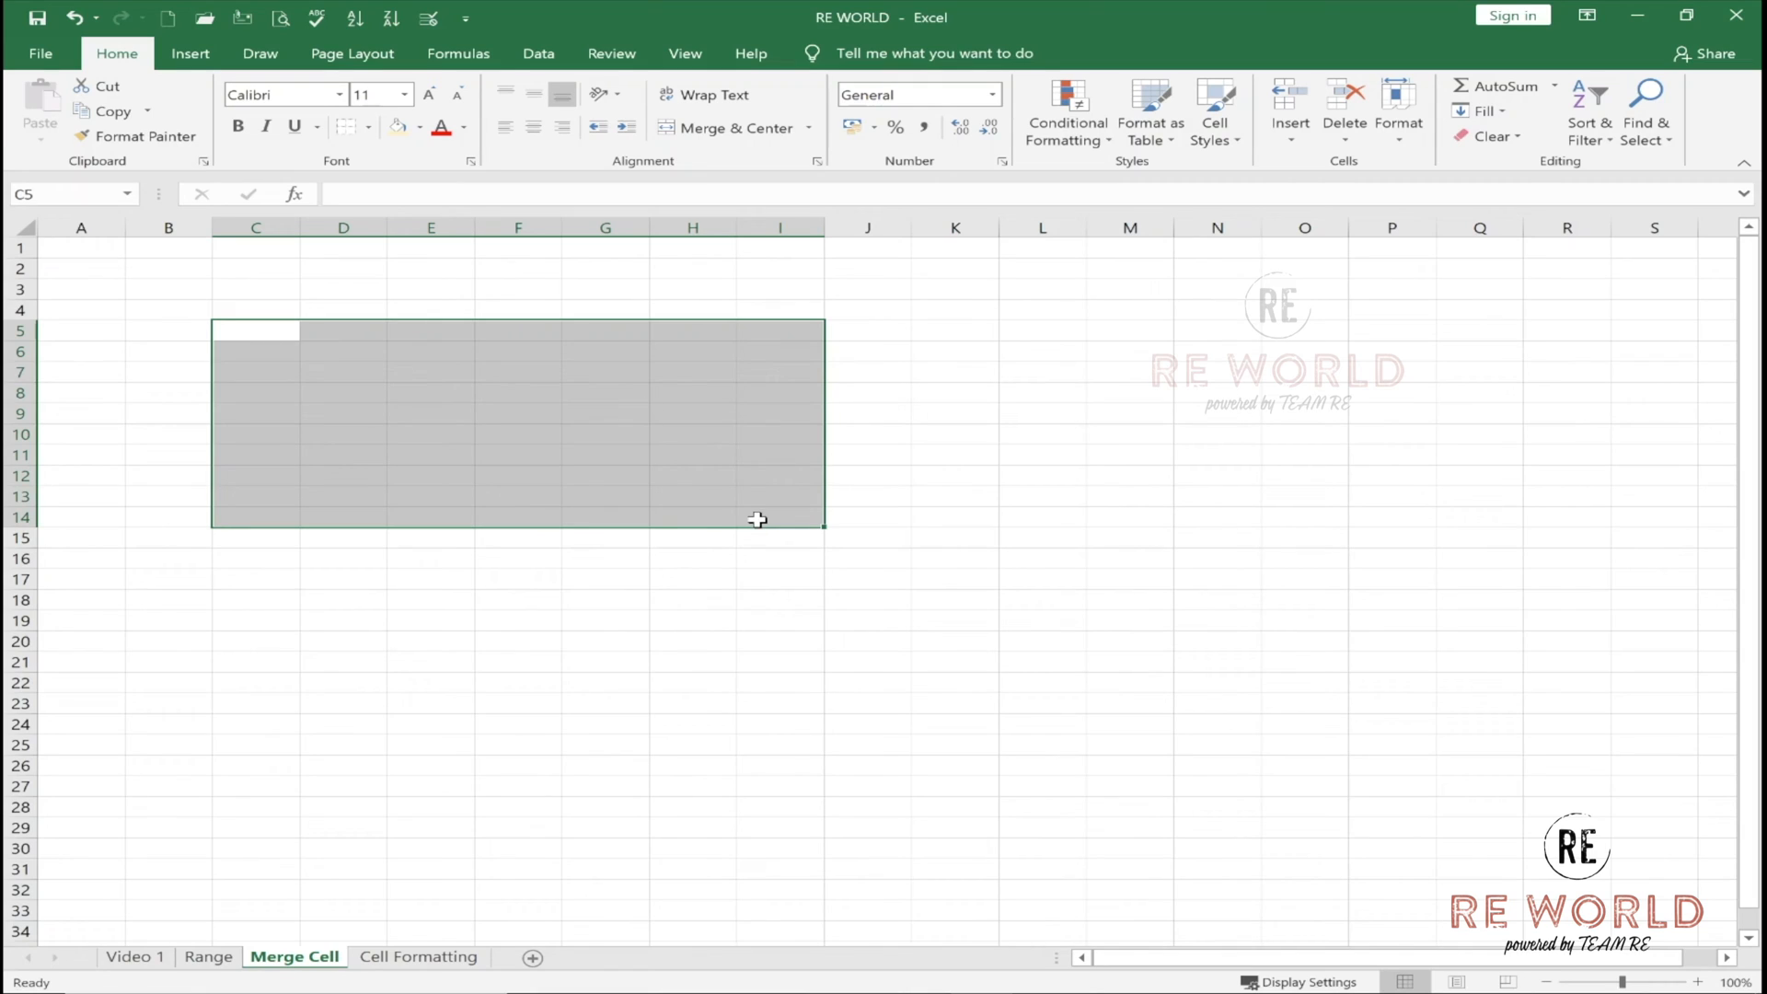
pyautogui.click(420, 129)
pyautogui.click(549, 210)
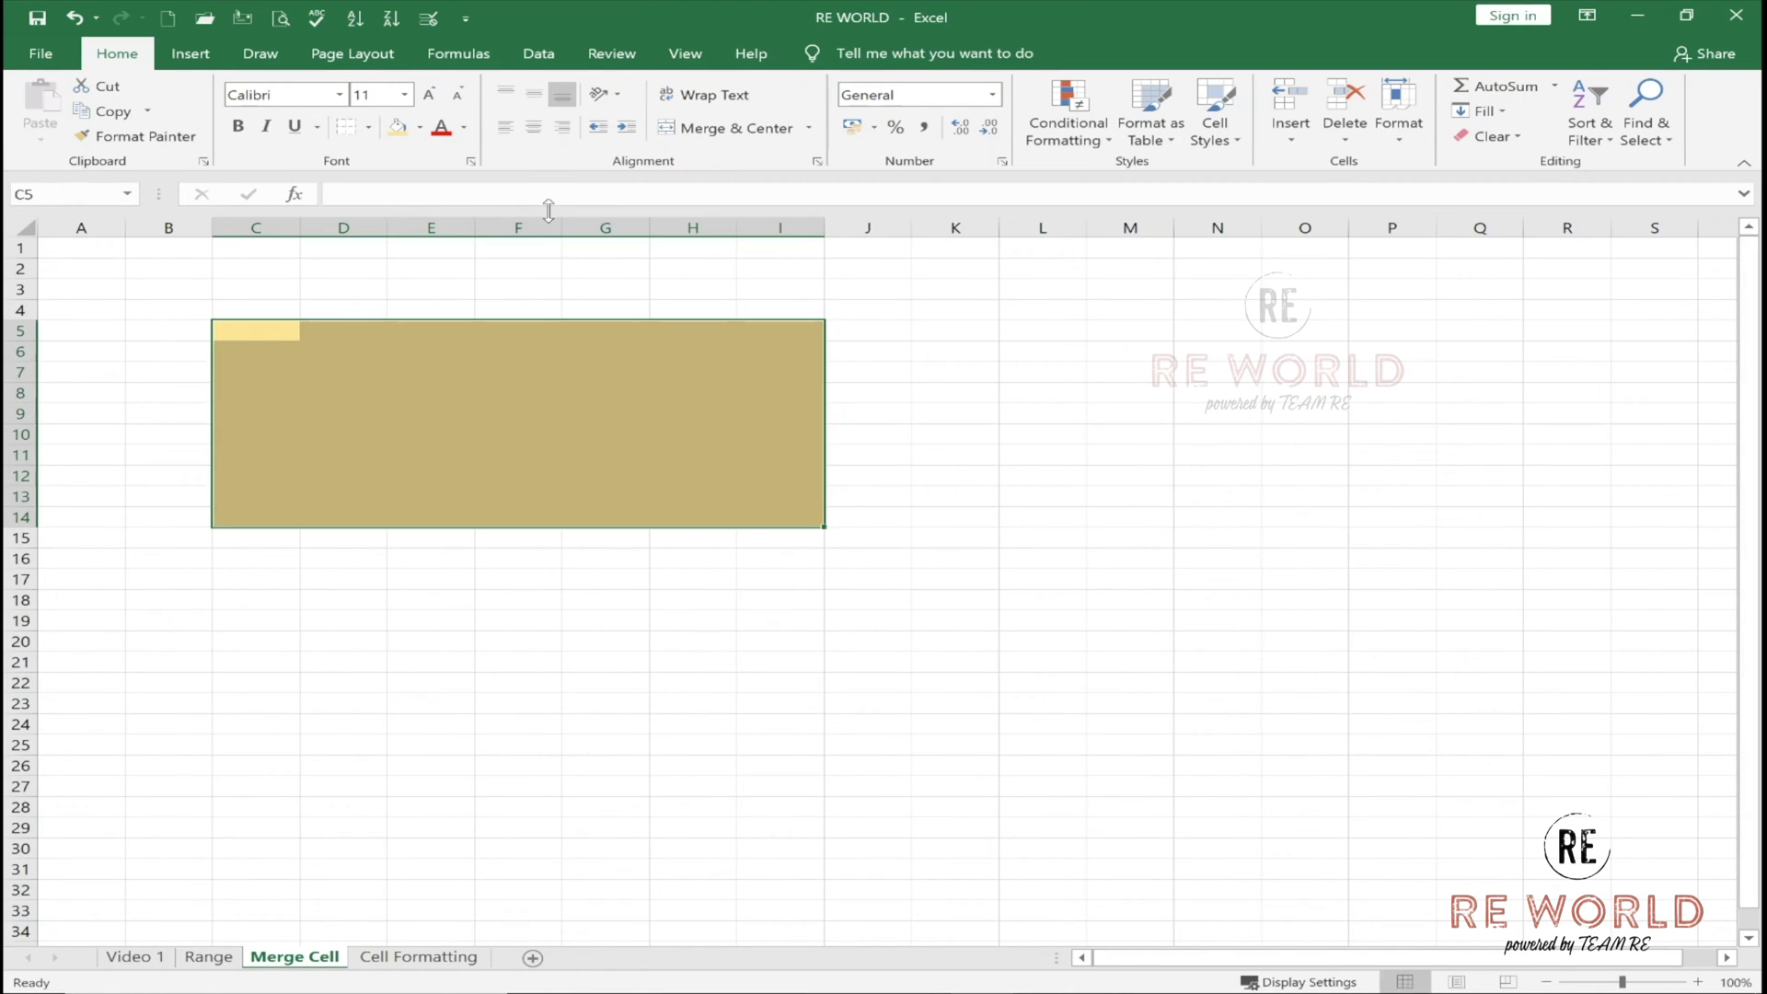
pyautogui.click(369, 128)
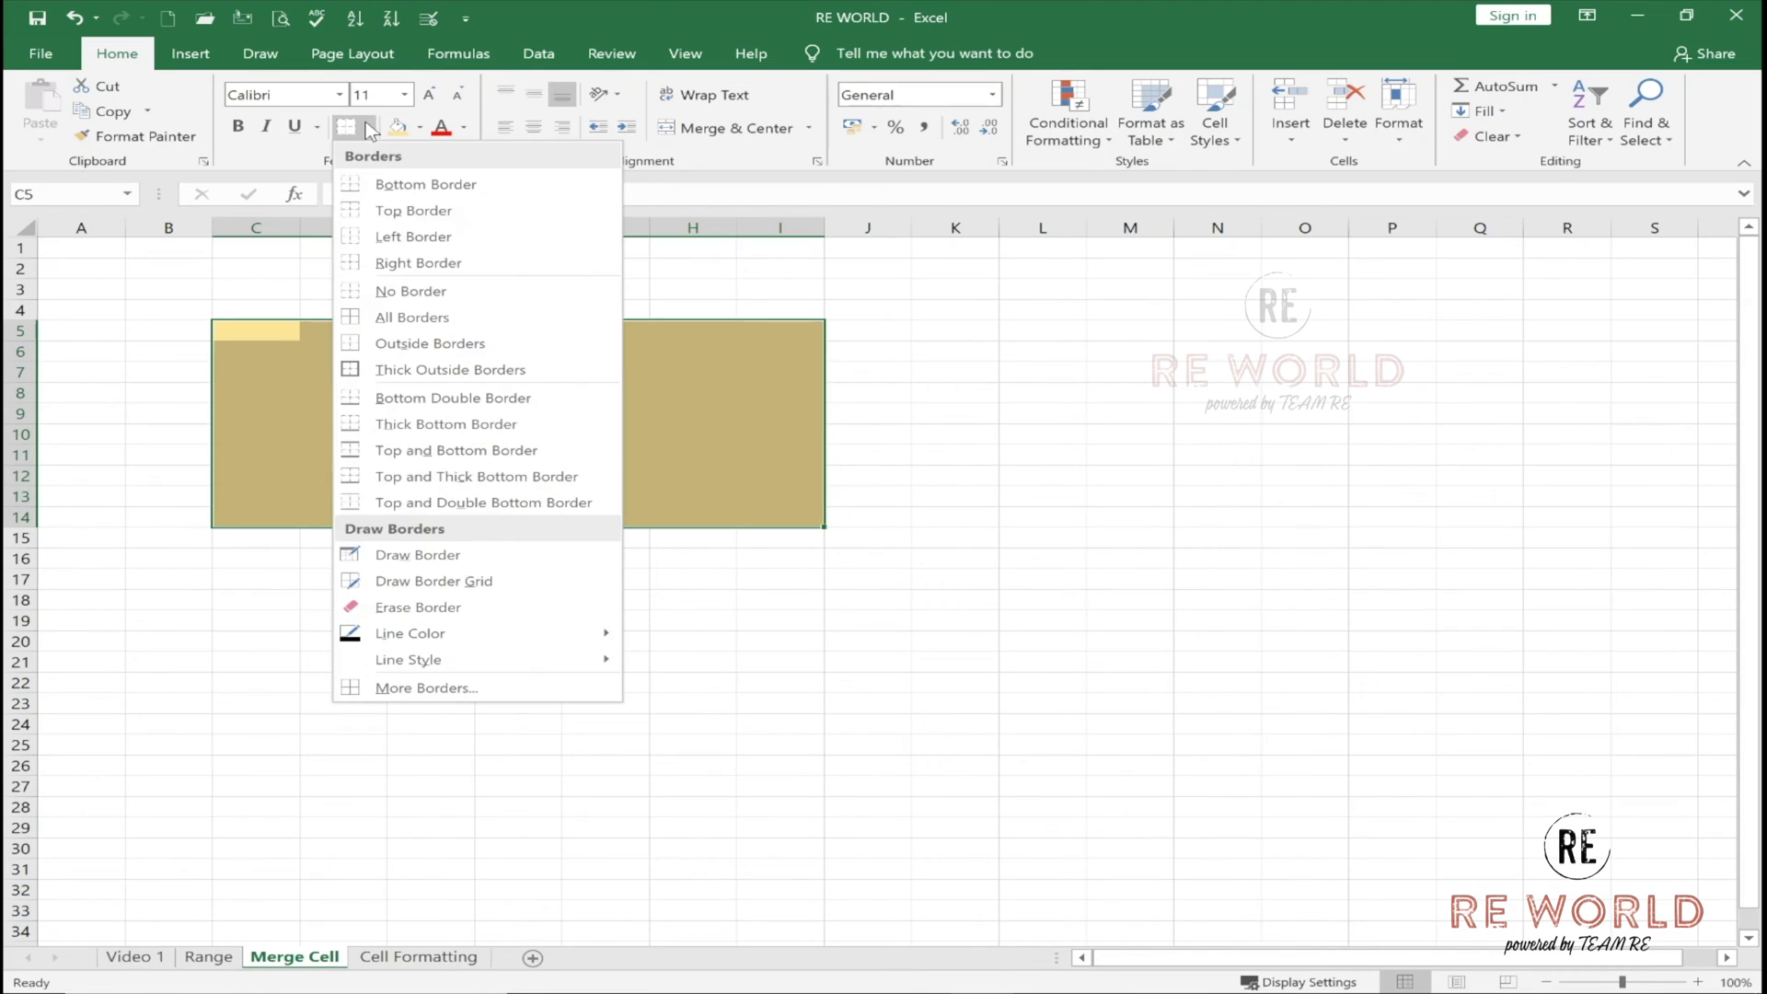
pyautogui.click(406, 318)
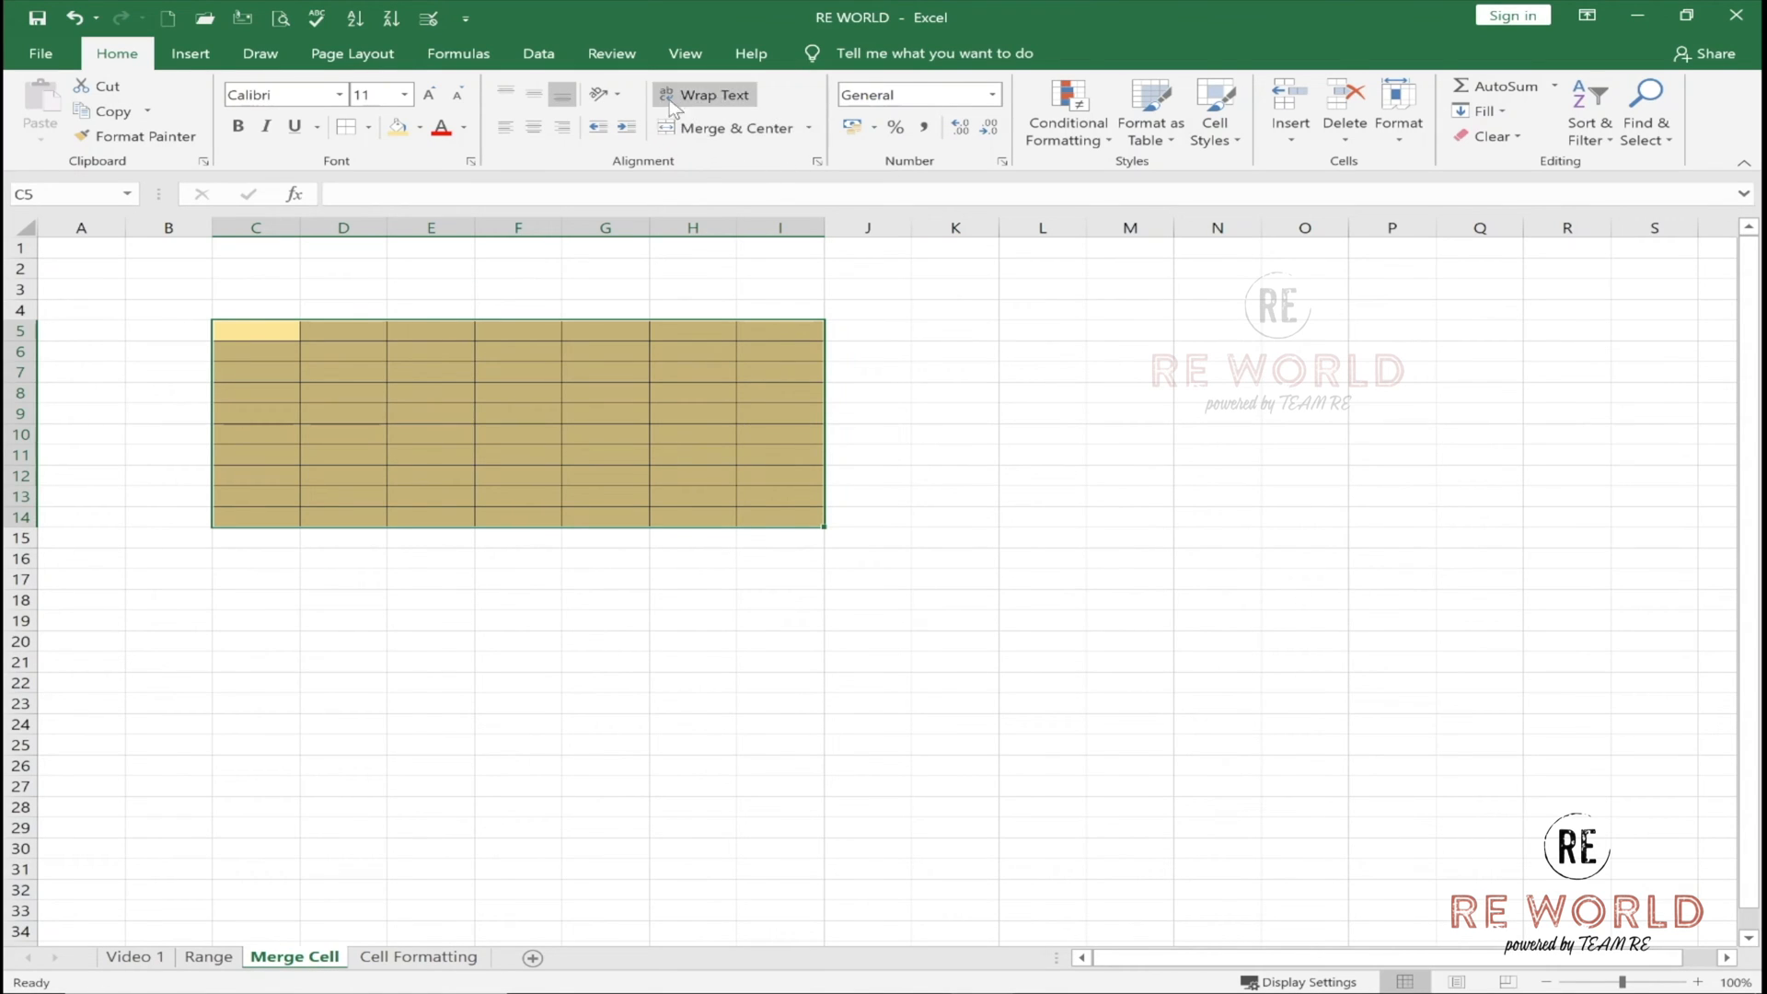
# Review the available merge options and apply Merge & Center to the range C5:I14.
pyautogui.click(809, 131)
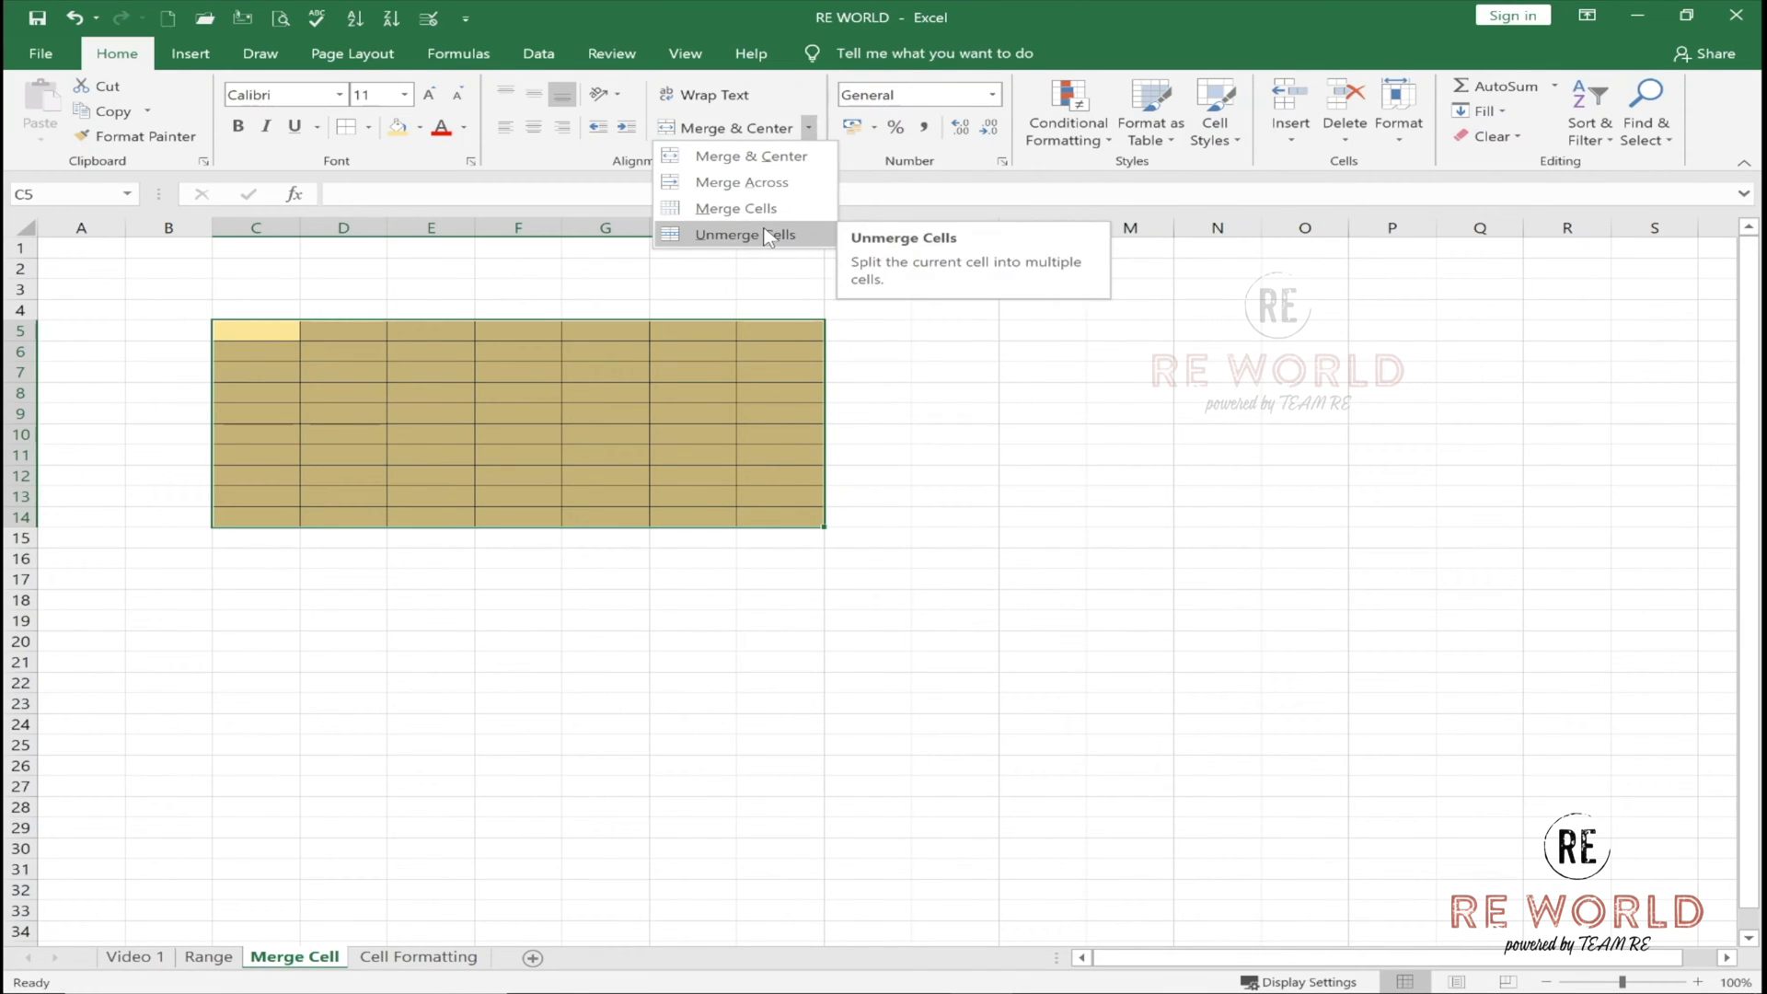
pyautogui.click(725, 13)
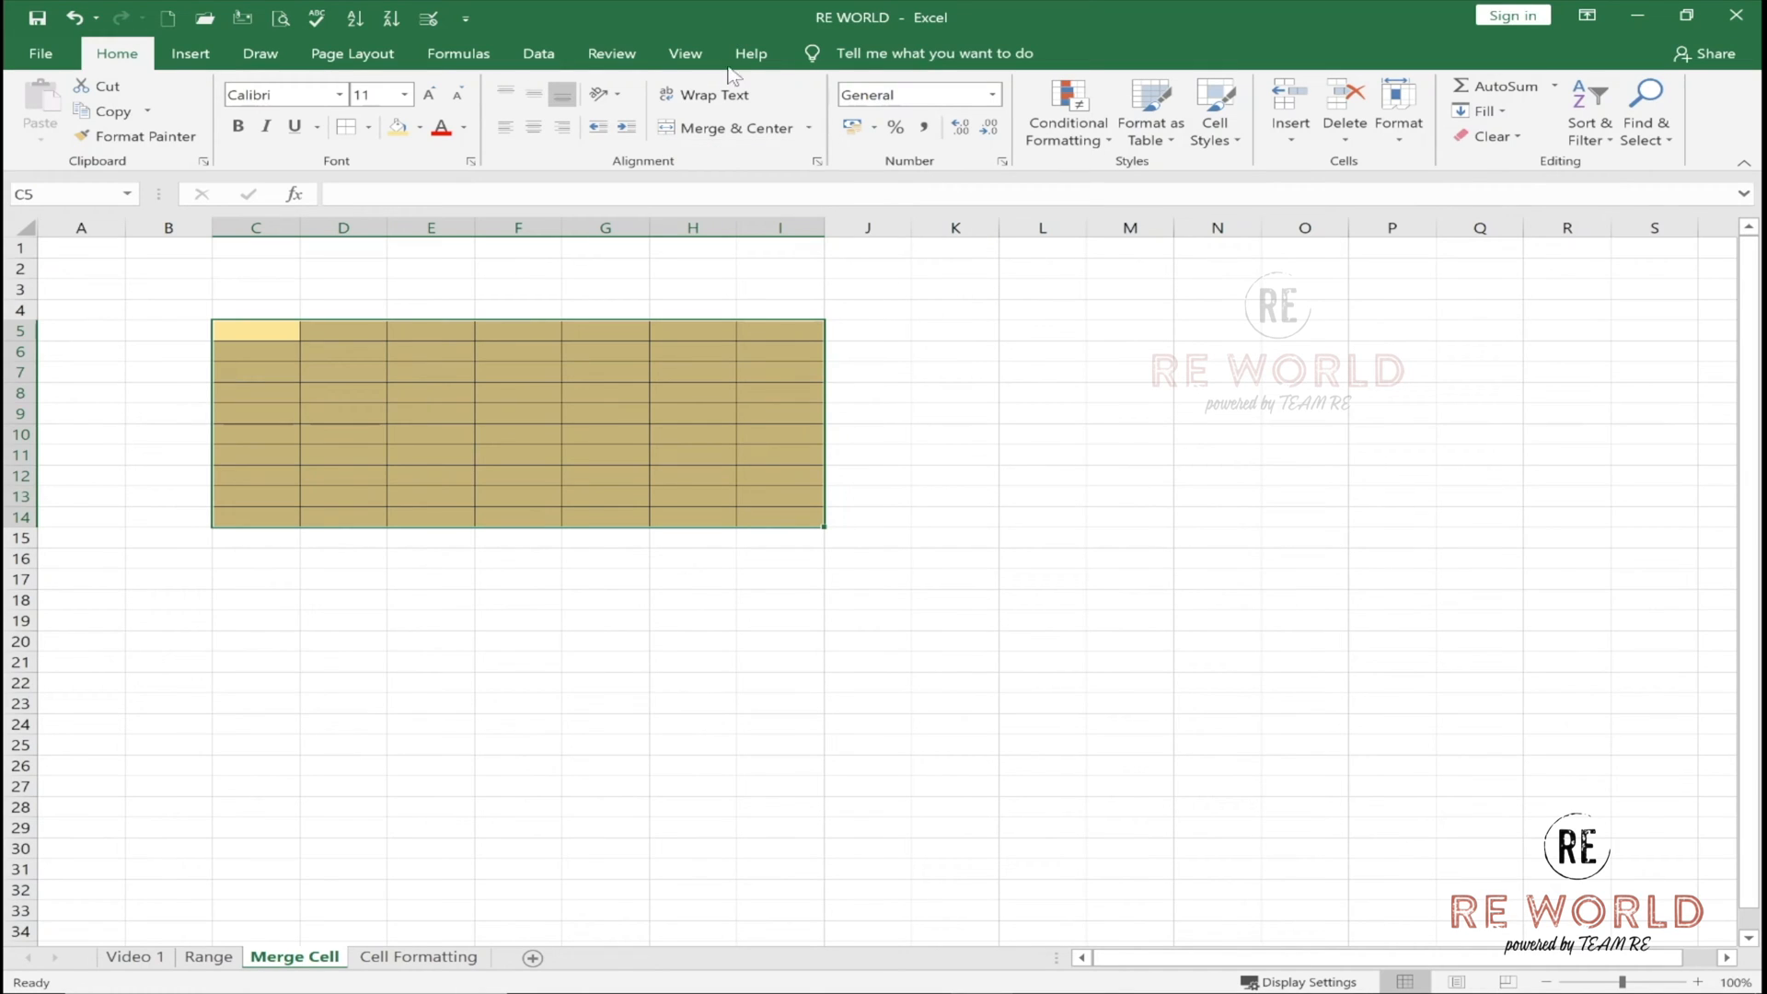
pyautogui.click(734, 132)
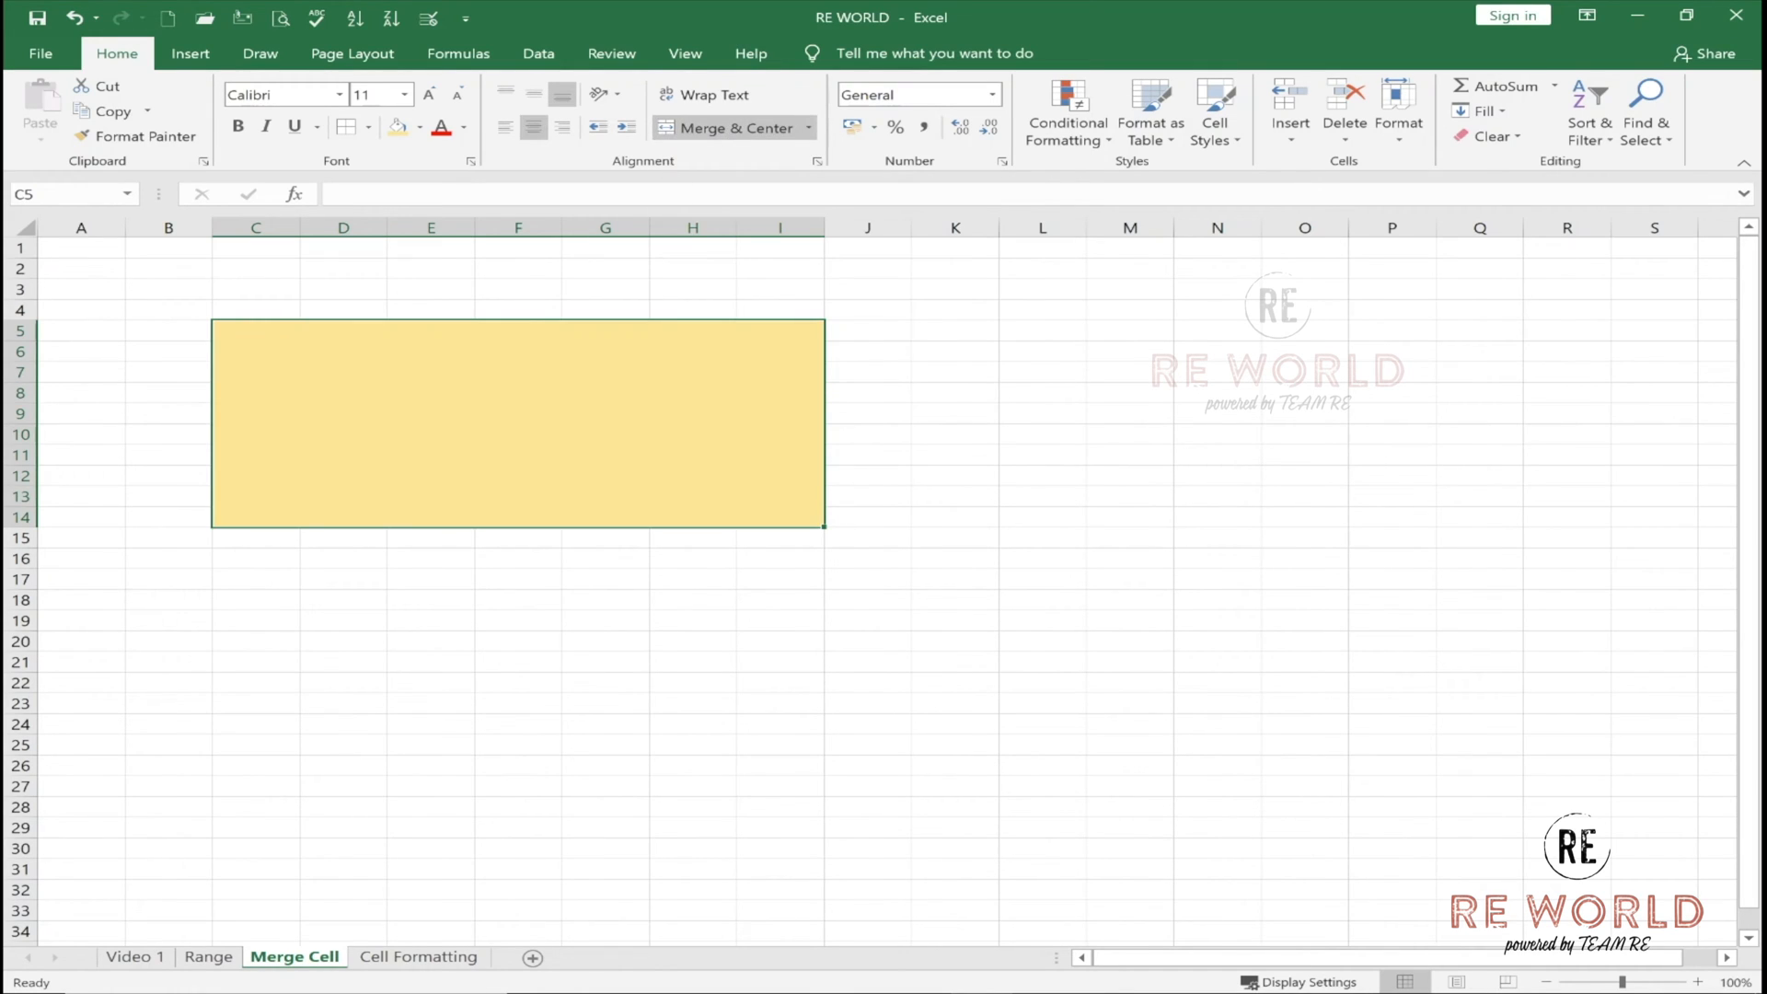
# Enter the text RE WORLD in the merged cell C5:I14 and select the merged cell again.
pyautogui.write('RE')
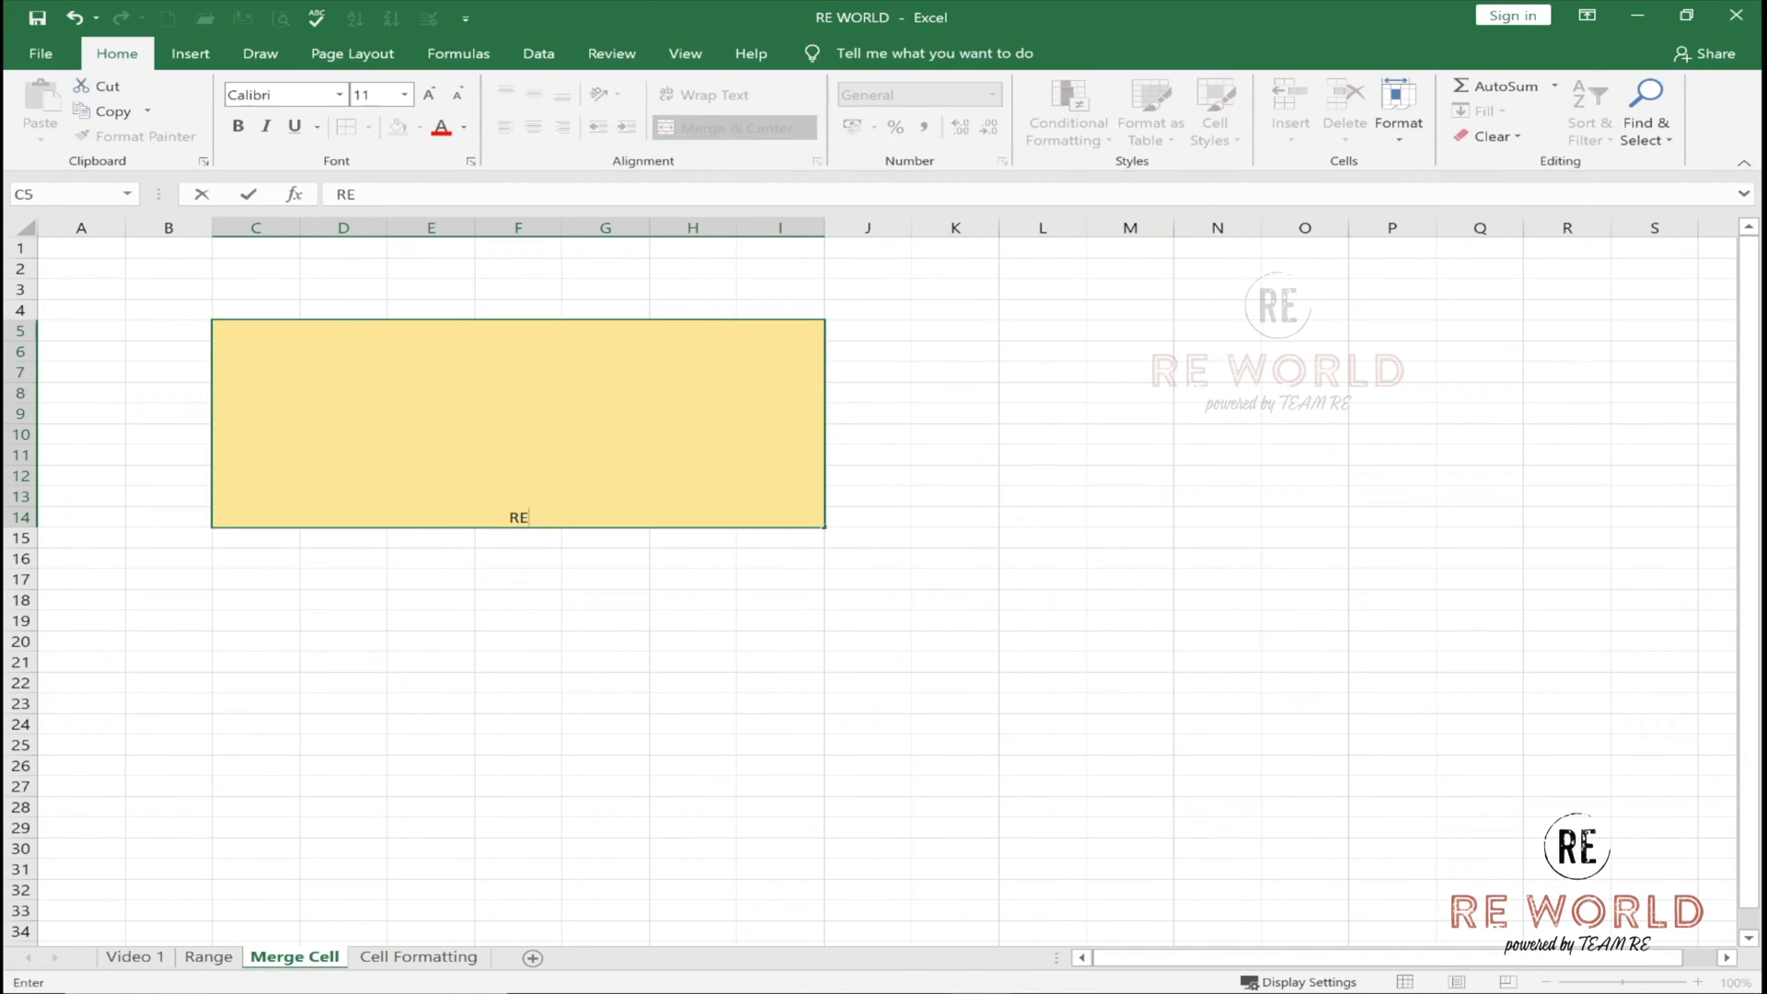
pyautogui.write(' WORLD')
pyautogui.click(494, 555)
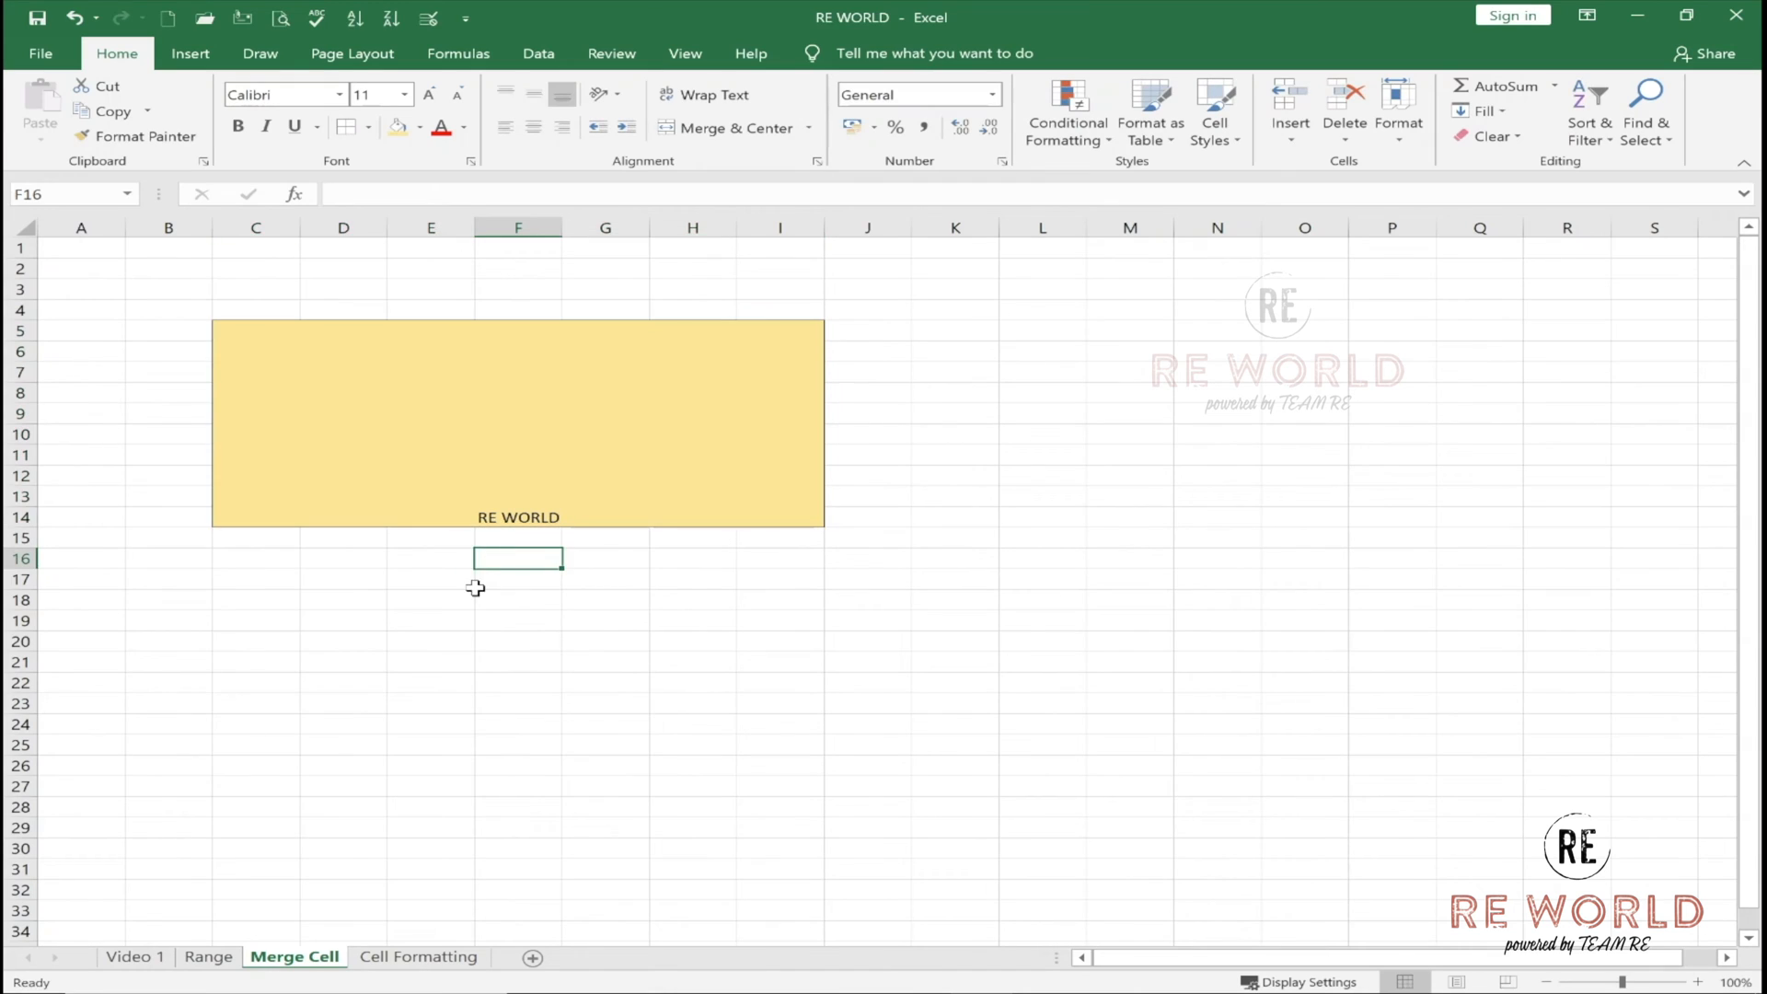
pyautogui.click(516, 430)
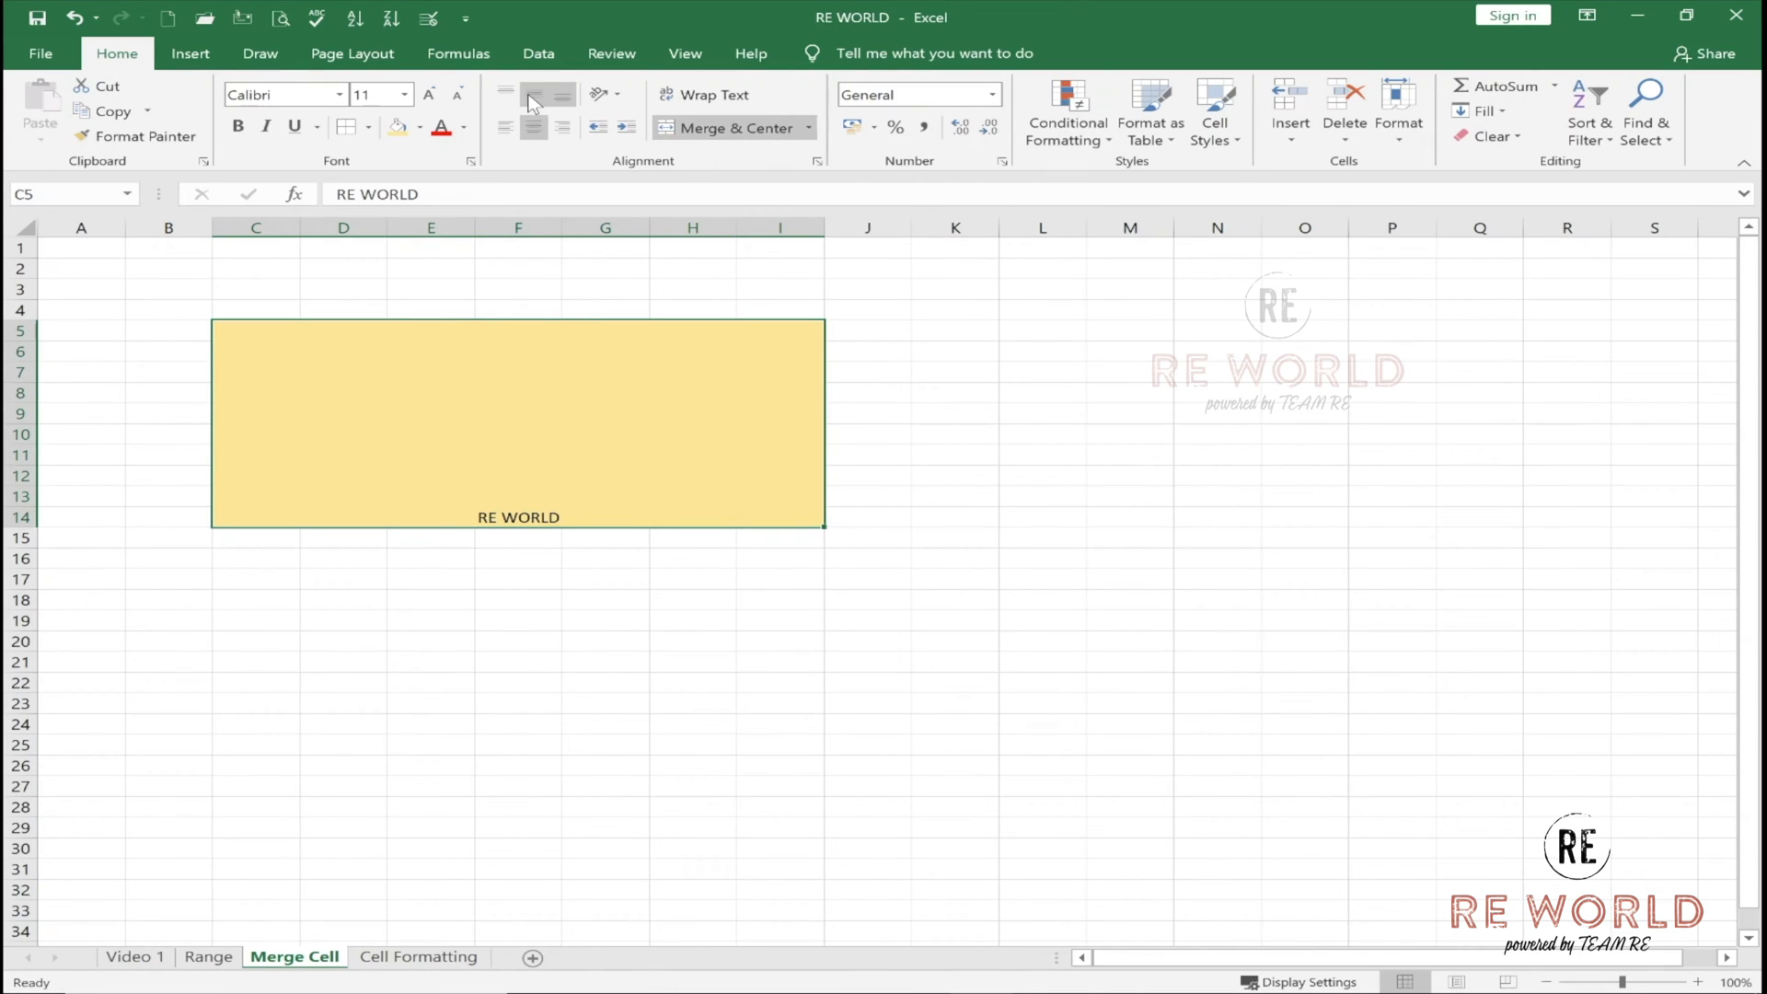
# Middle-align the RE WORLD text vertically in the merged cell C5:I14 and enlarge its font size to 72.
pyautogui.click(534, 94)
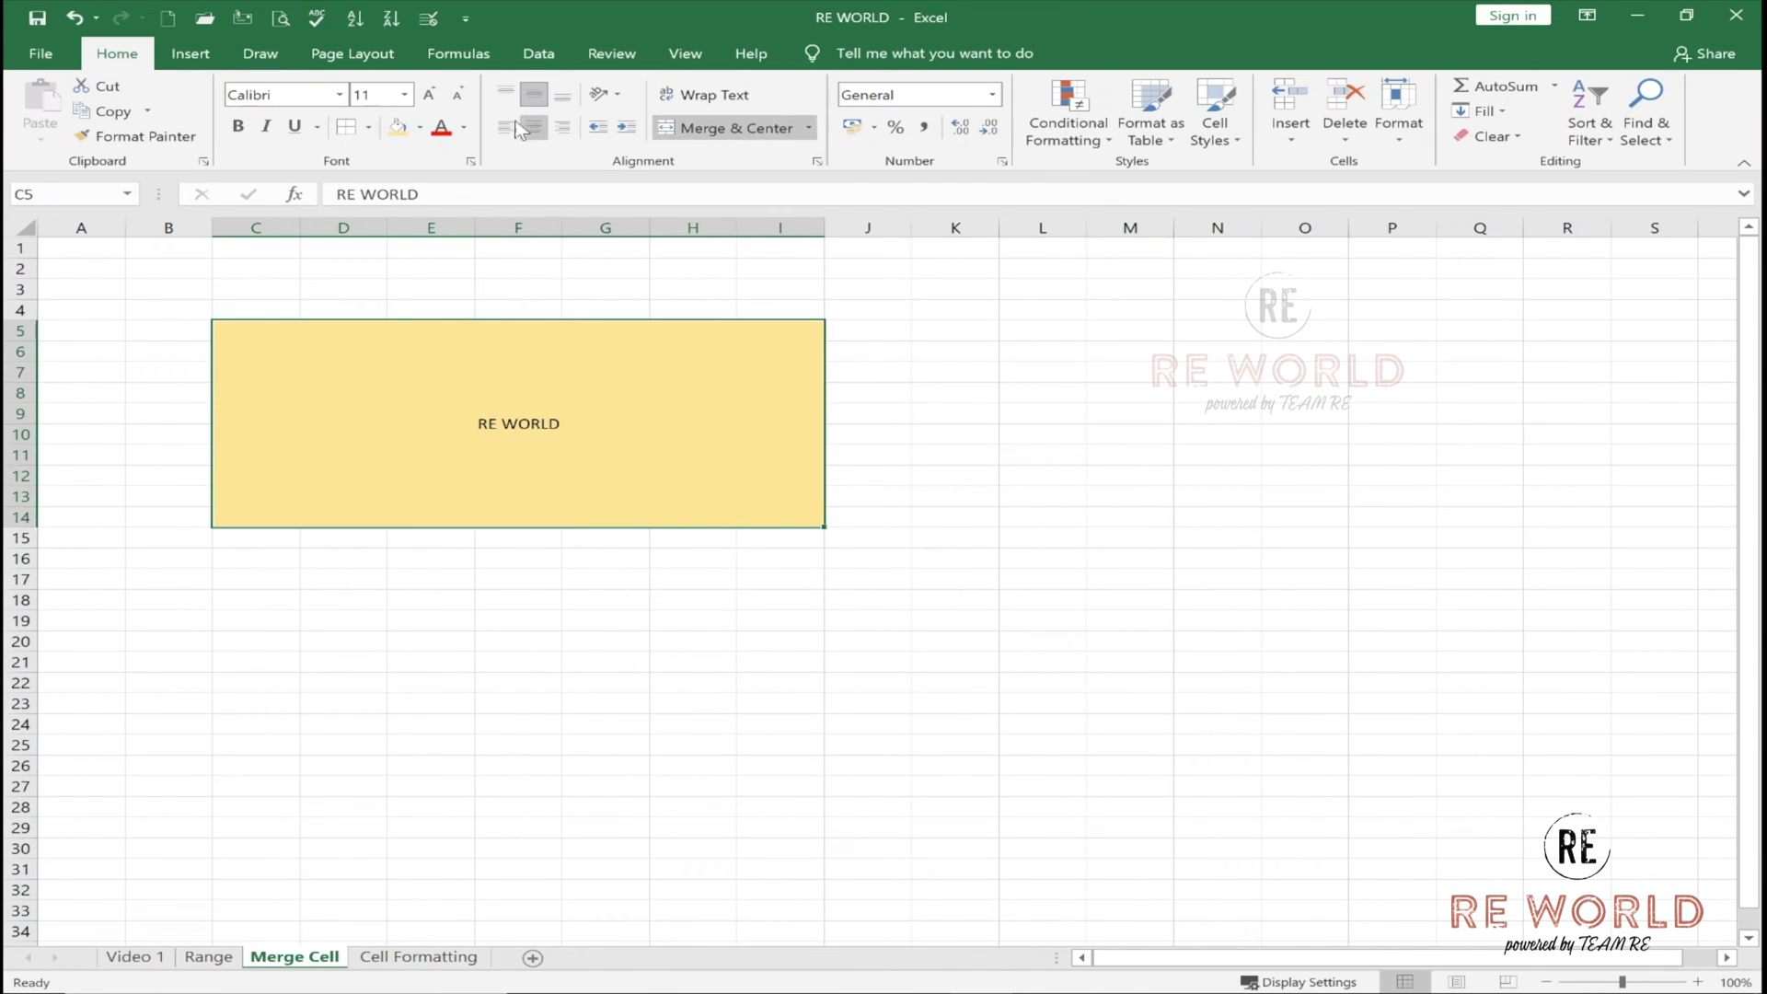
pyautogui.click(428, 96)
pyautogui.click(428, 96)
pyautogui.click(428, 95)
pyautogui.click(428, 96)
pyautogui.click(428, 95)
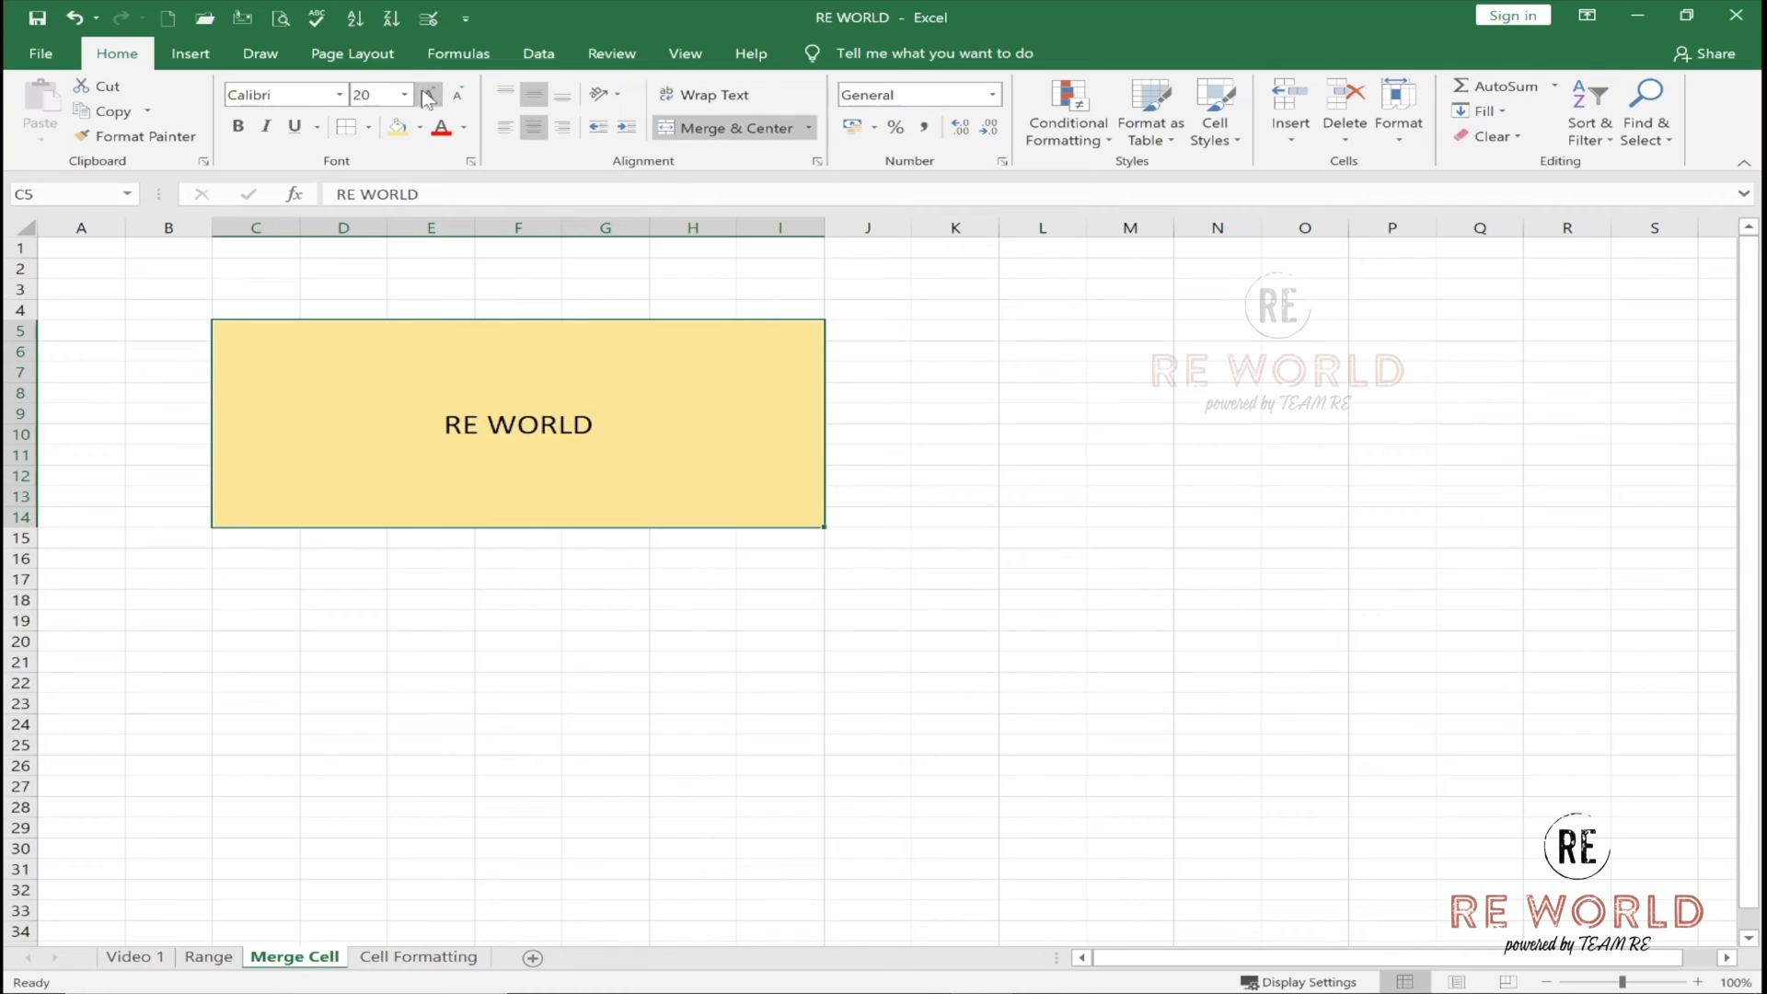
pyautogui.click(427, 96)
pyautogui.click(428, 96)
pyautogui.click(428, 96)
pyautogui.click(428, 96)
pyautogui.click(428, 96)
pyautogui.click(428, 96)
pyautogui.click(428, 96)
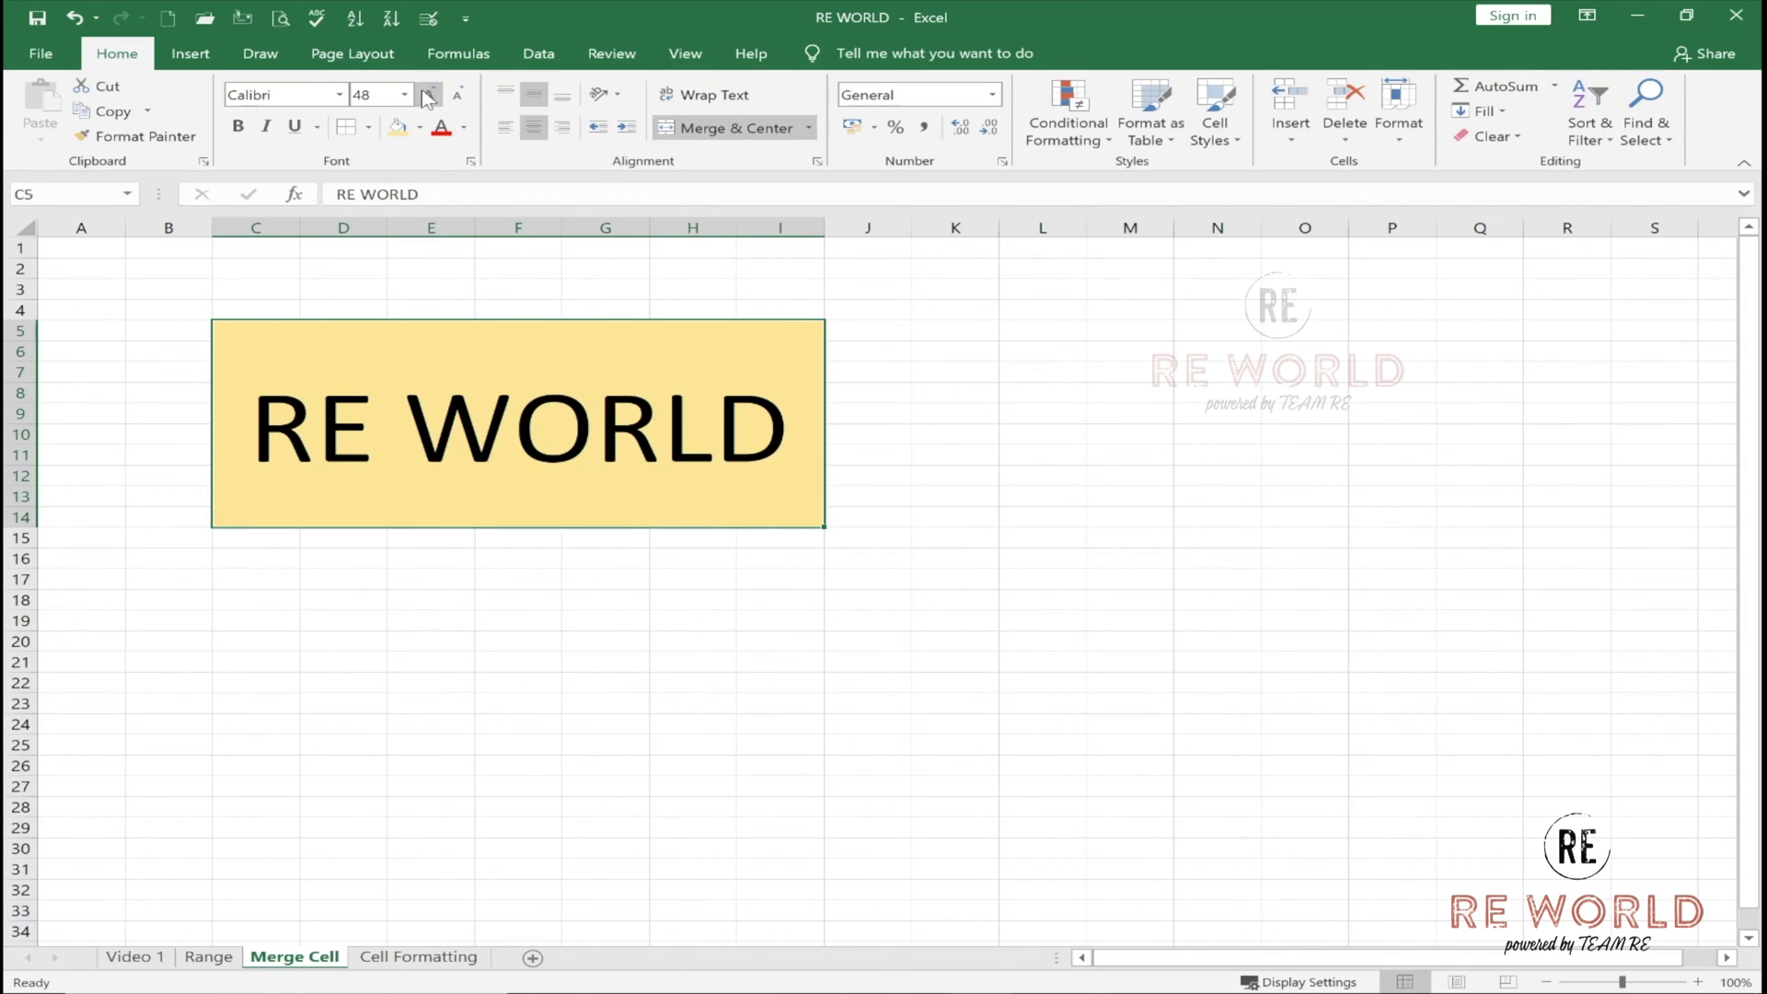
# Make the RE WORLD text bold and reduce its font size to 36.
pyautogui.click(237, 125)
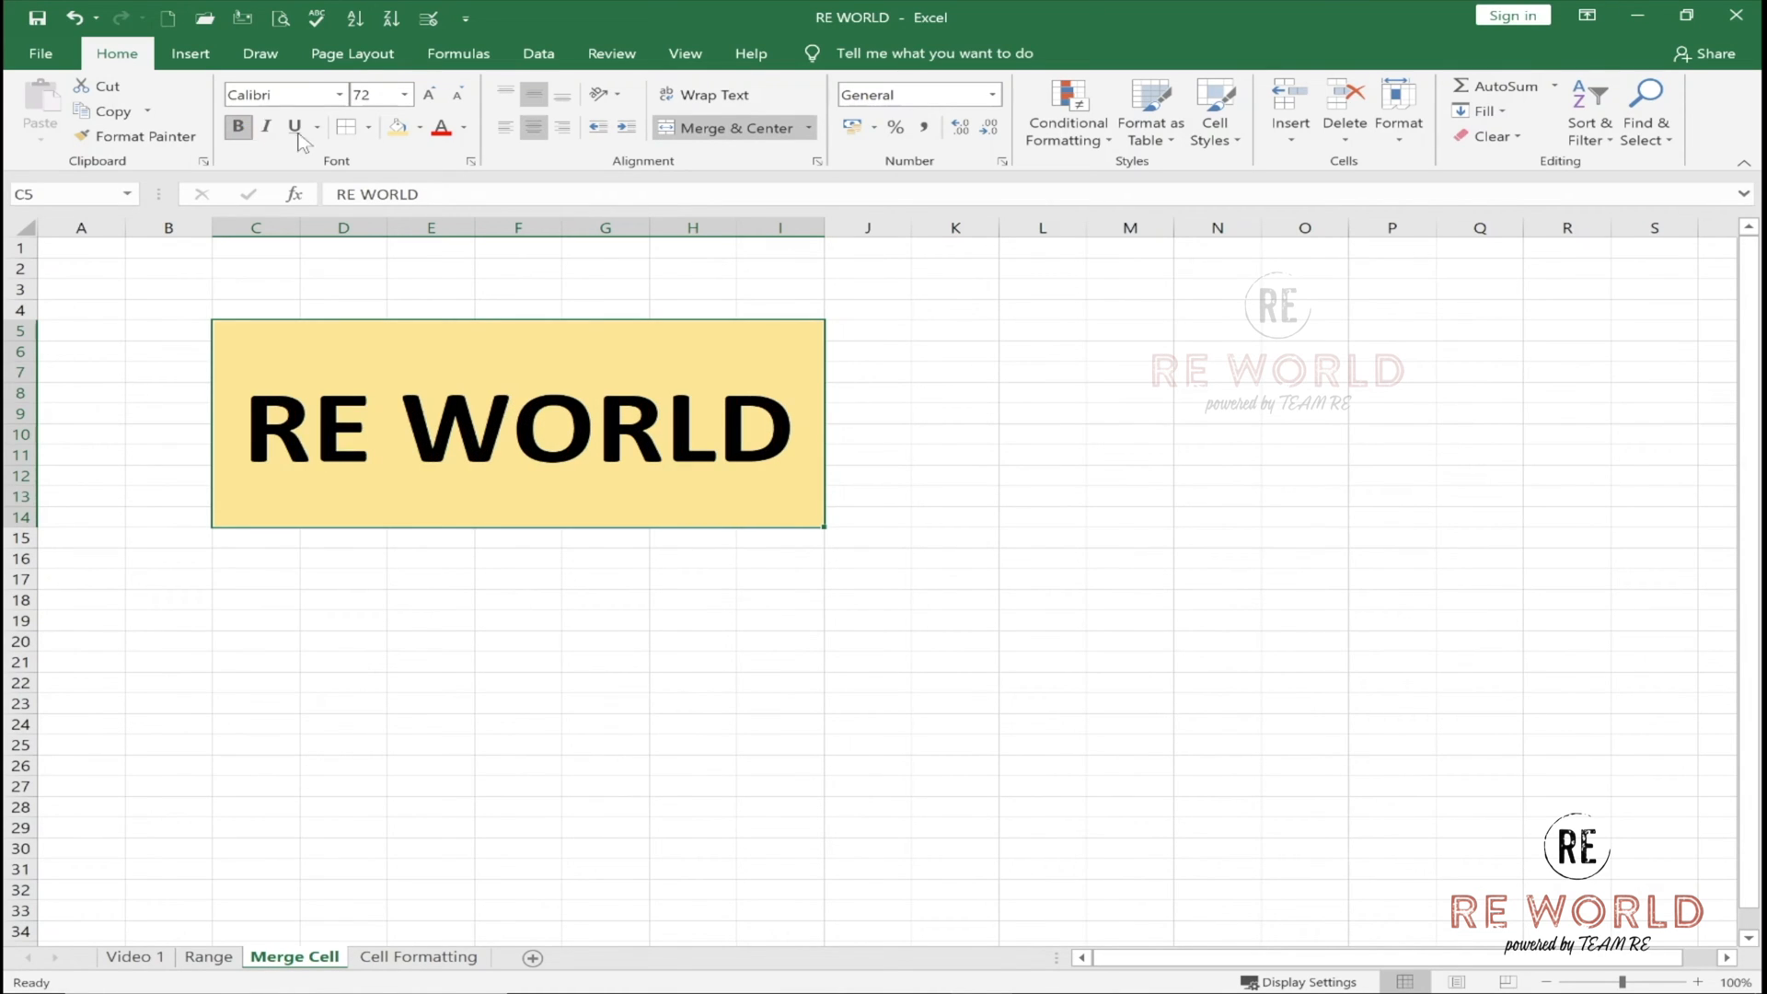
pyautogui.click(457, 95)
pyautogui.click(458, 95)
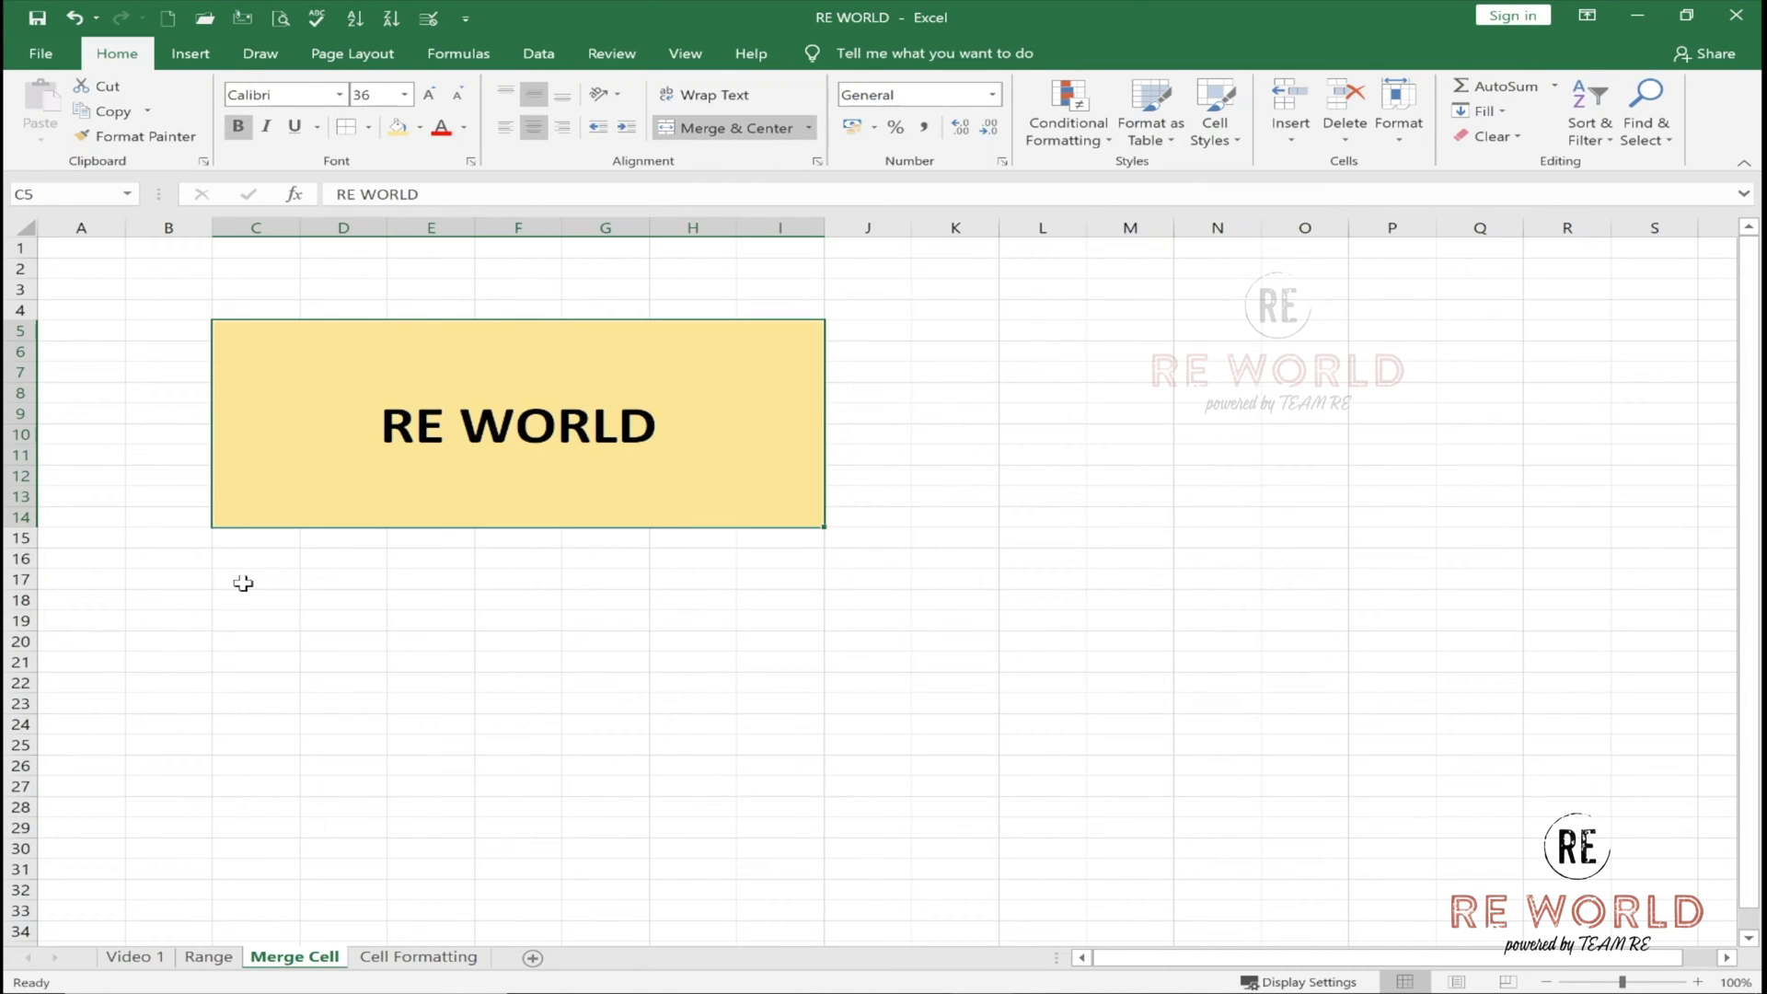
# Fill the range C17:I27 with a light green colour and apply All Borders to it.
pyautogui.moveTo(240, 583); pyautogui.dragTo(746, 762)
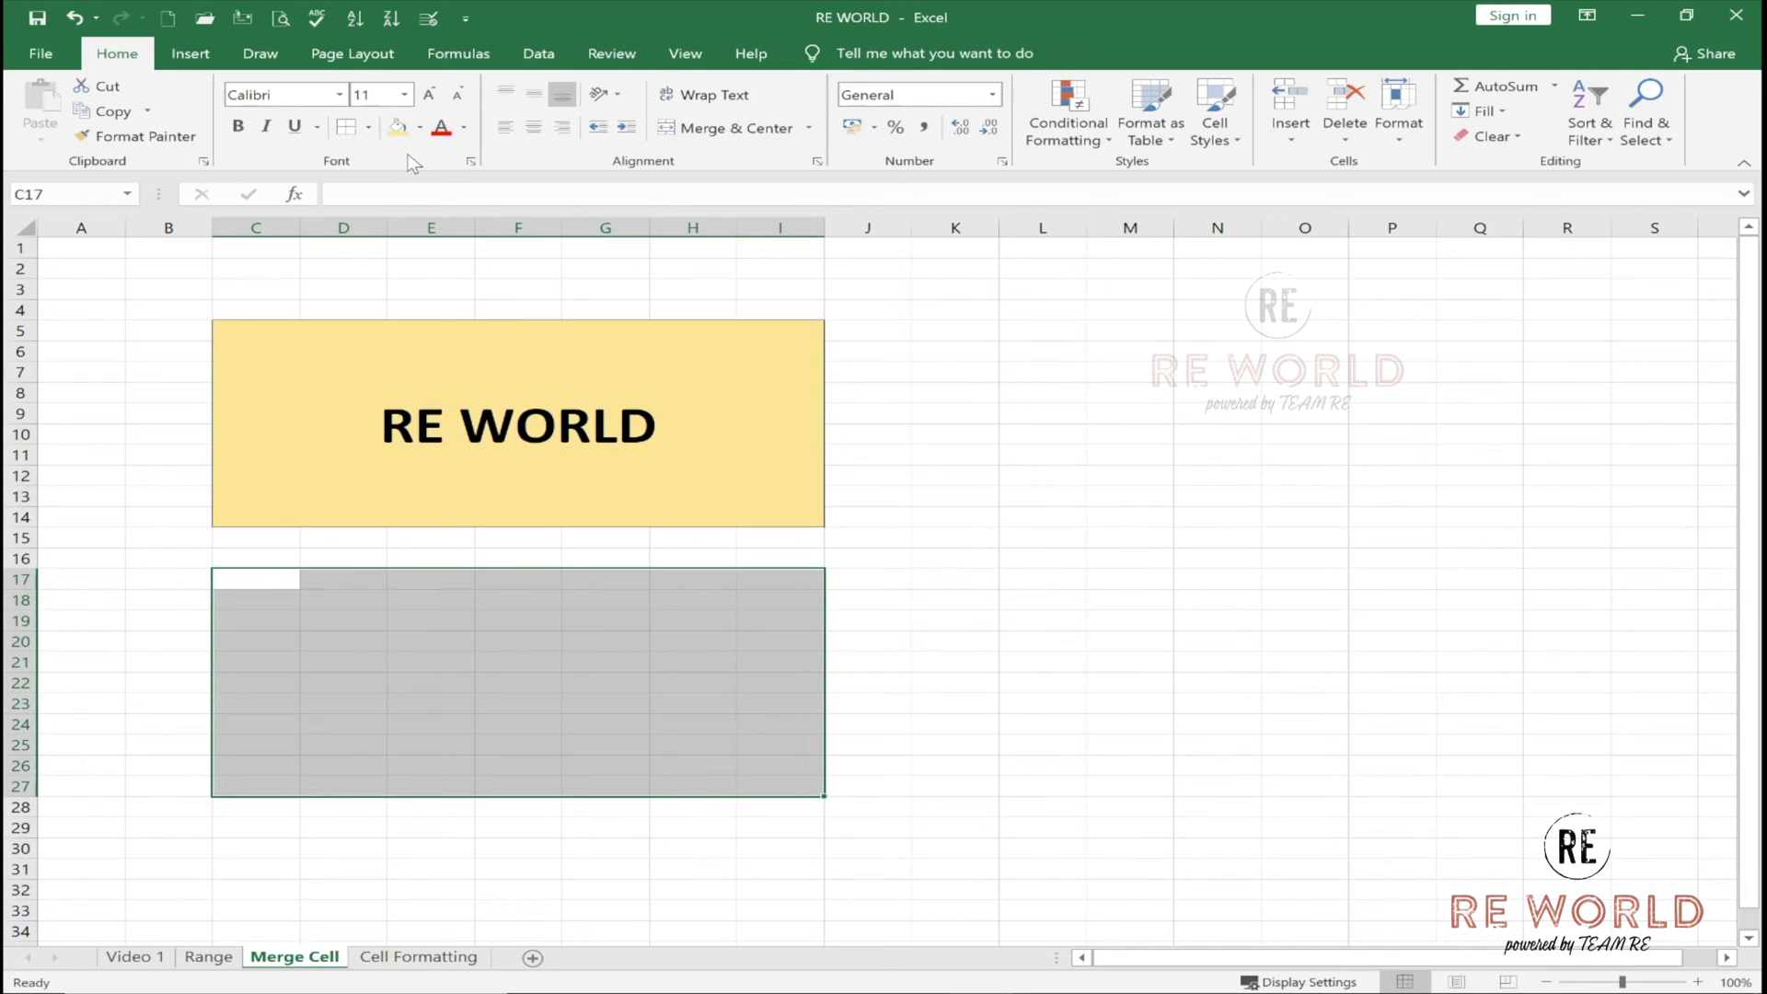
pyautogui.click(418, 128)
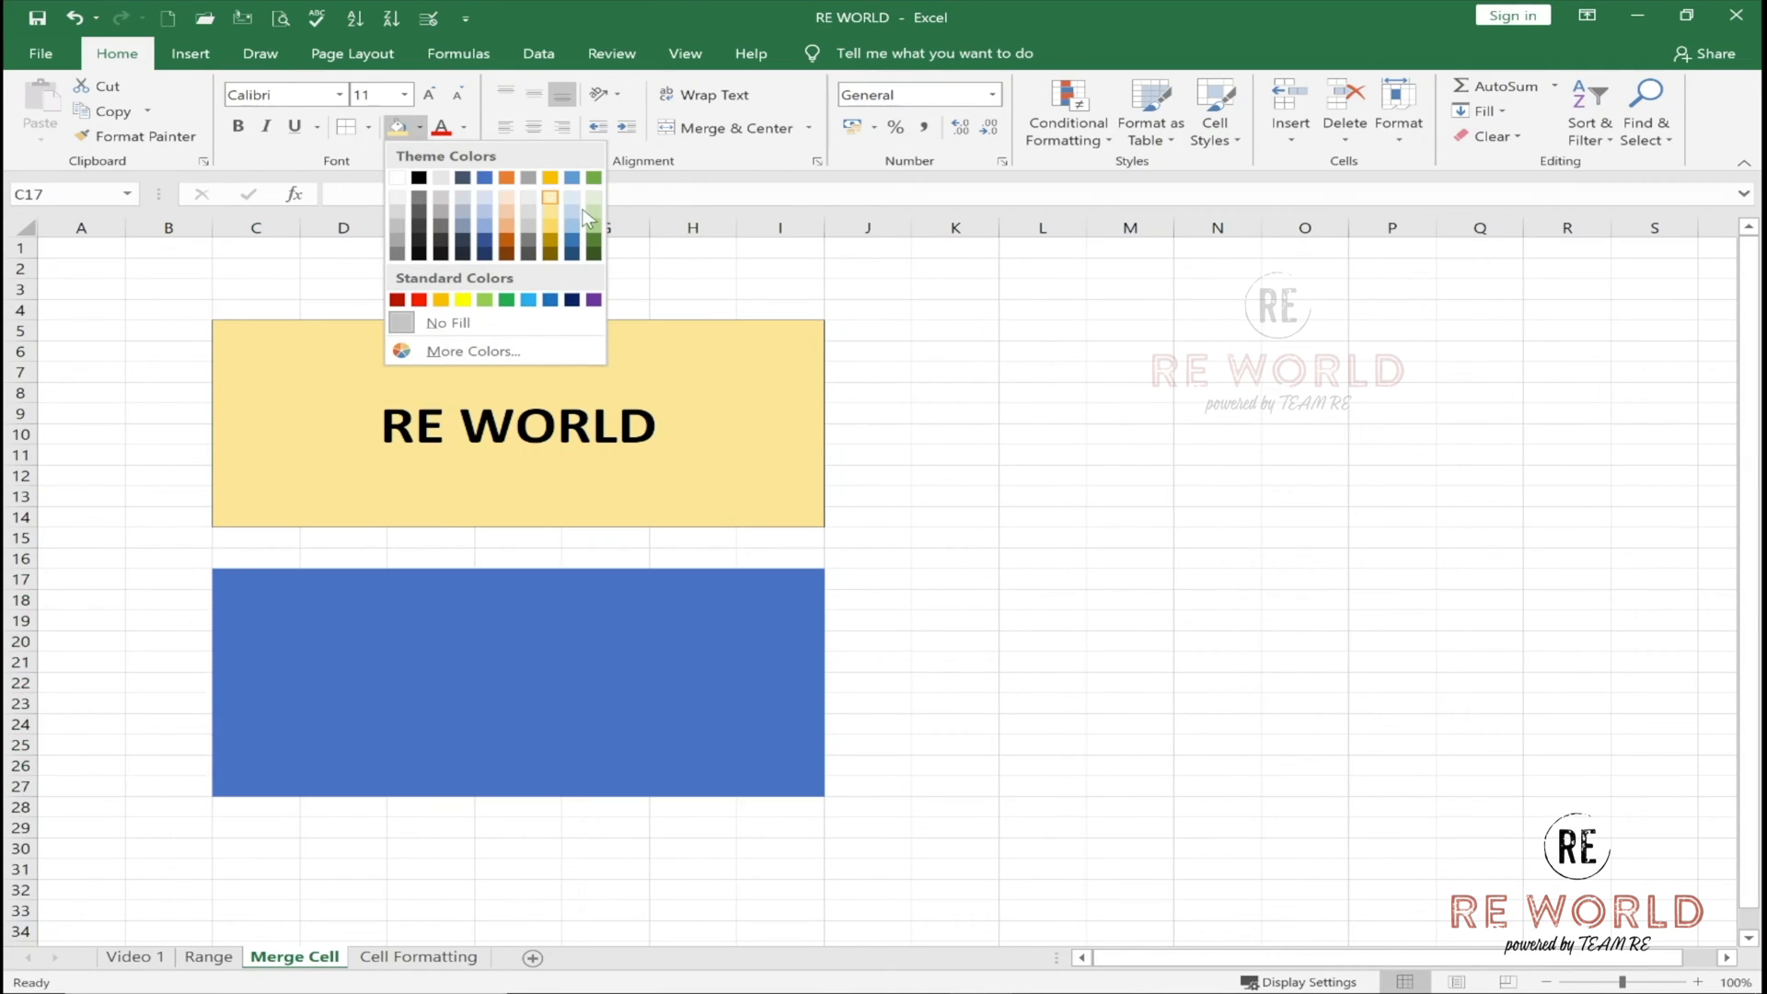
pyautogui.click(589, 213)
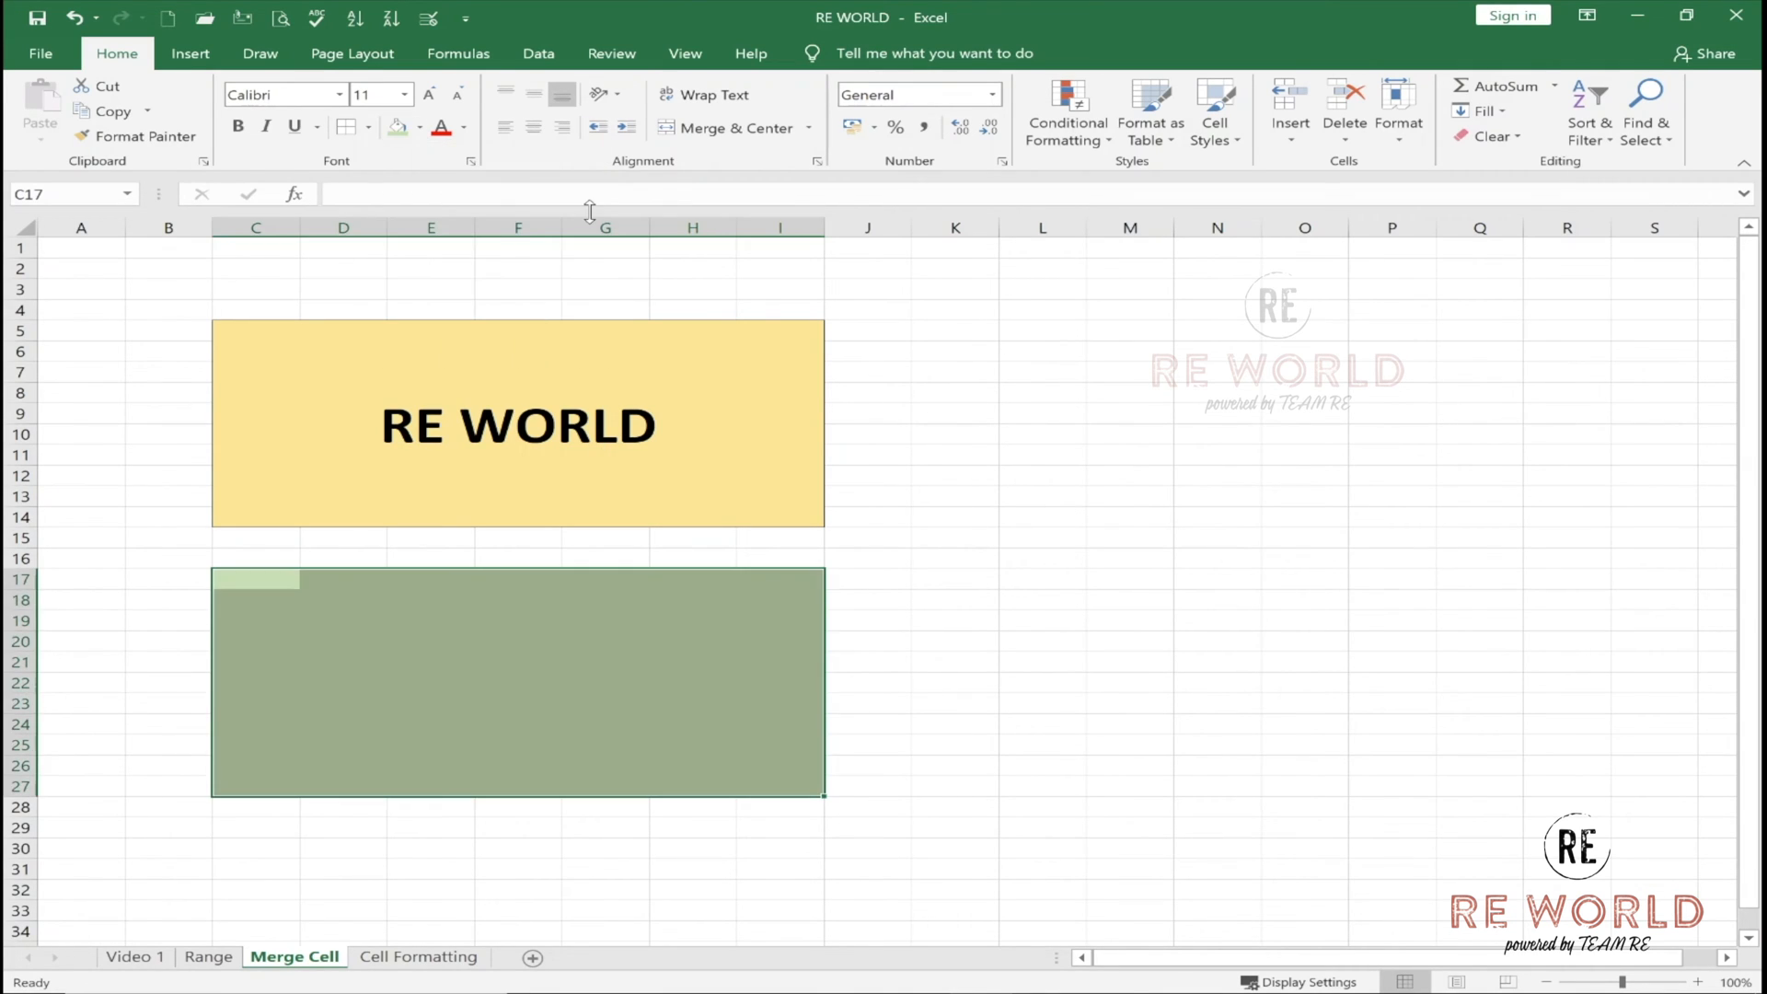
pyautogui.click(367, 128)
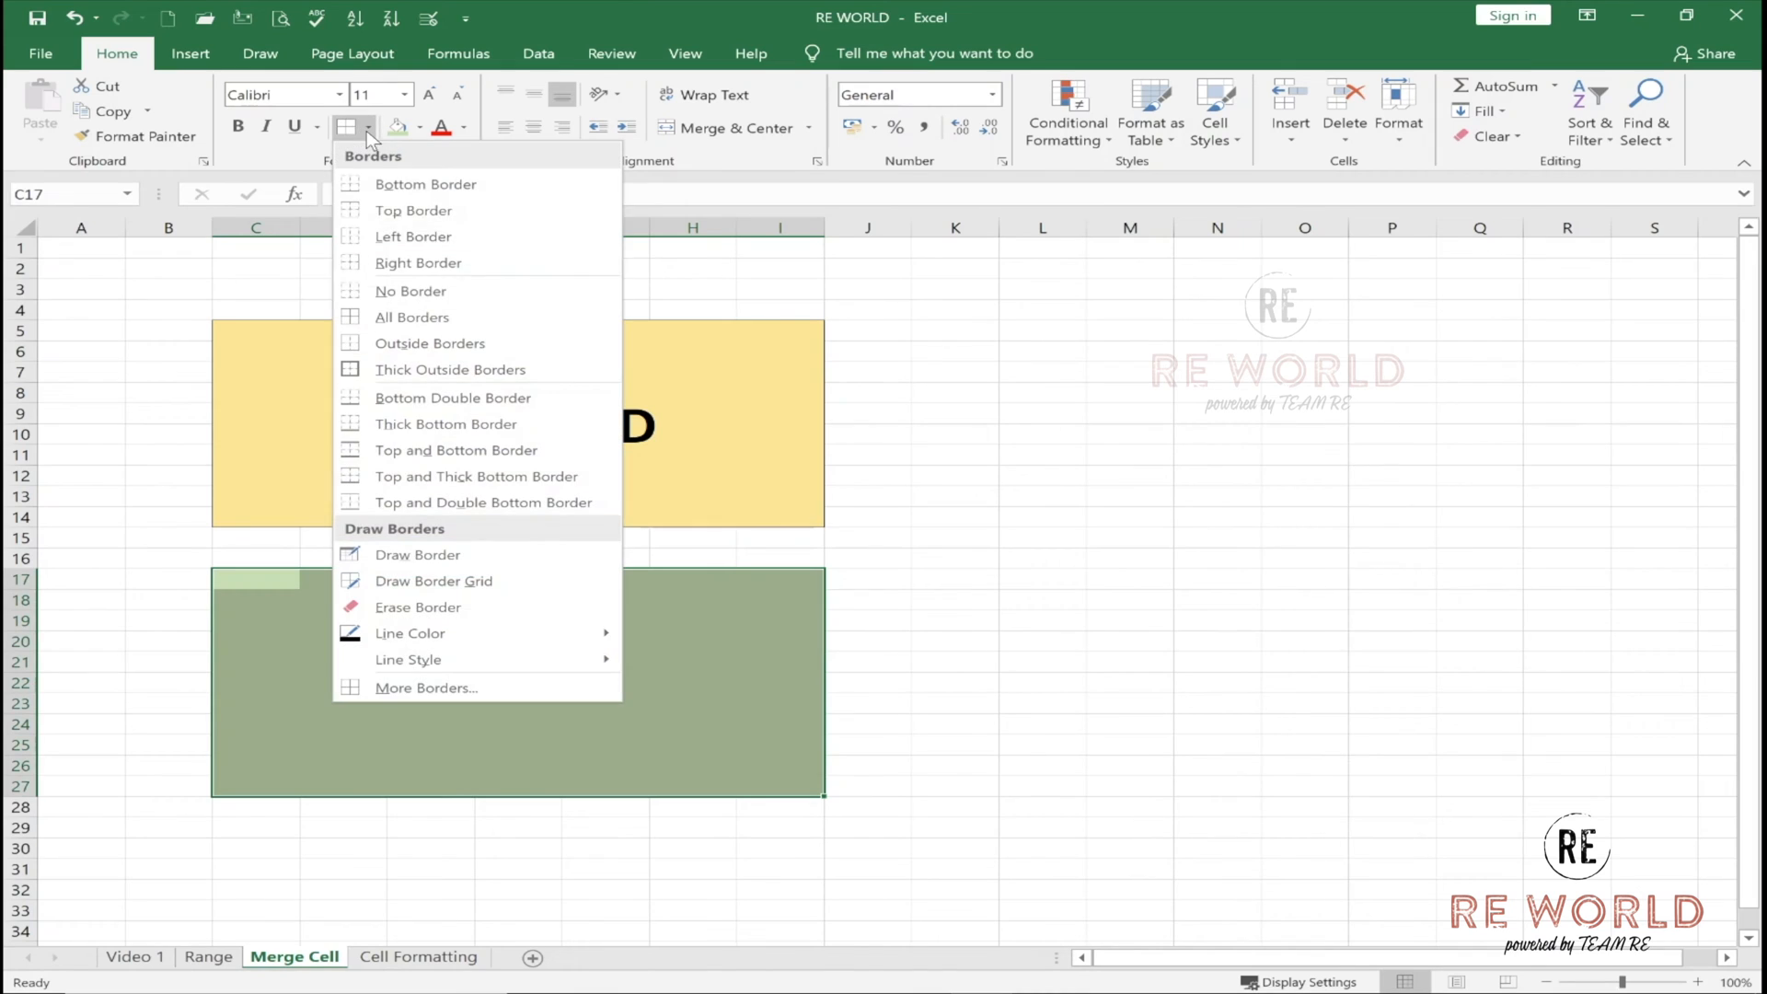
pyautogui.click(393, 313)
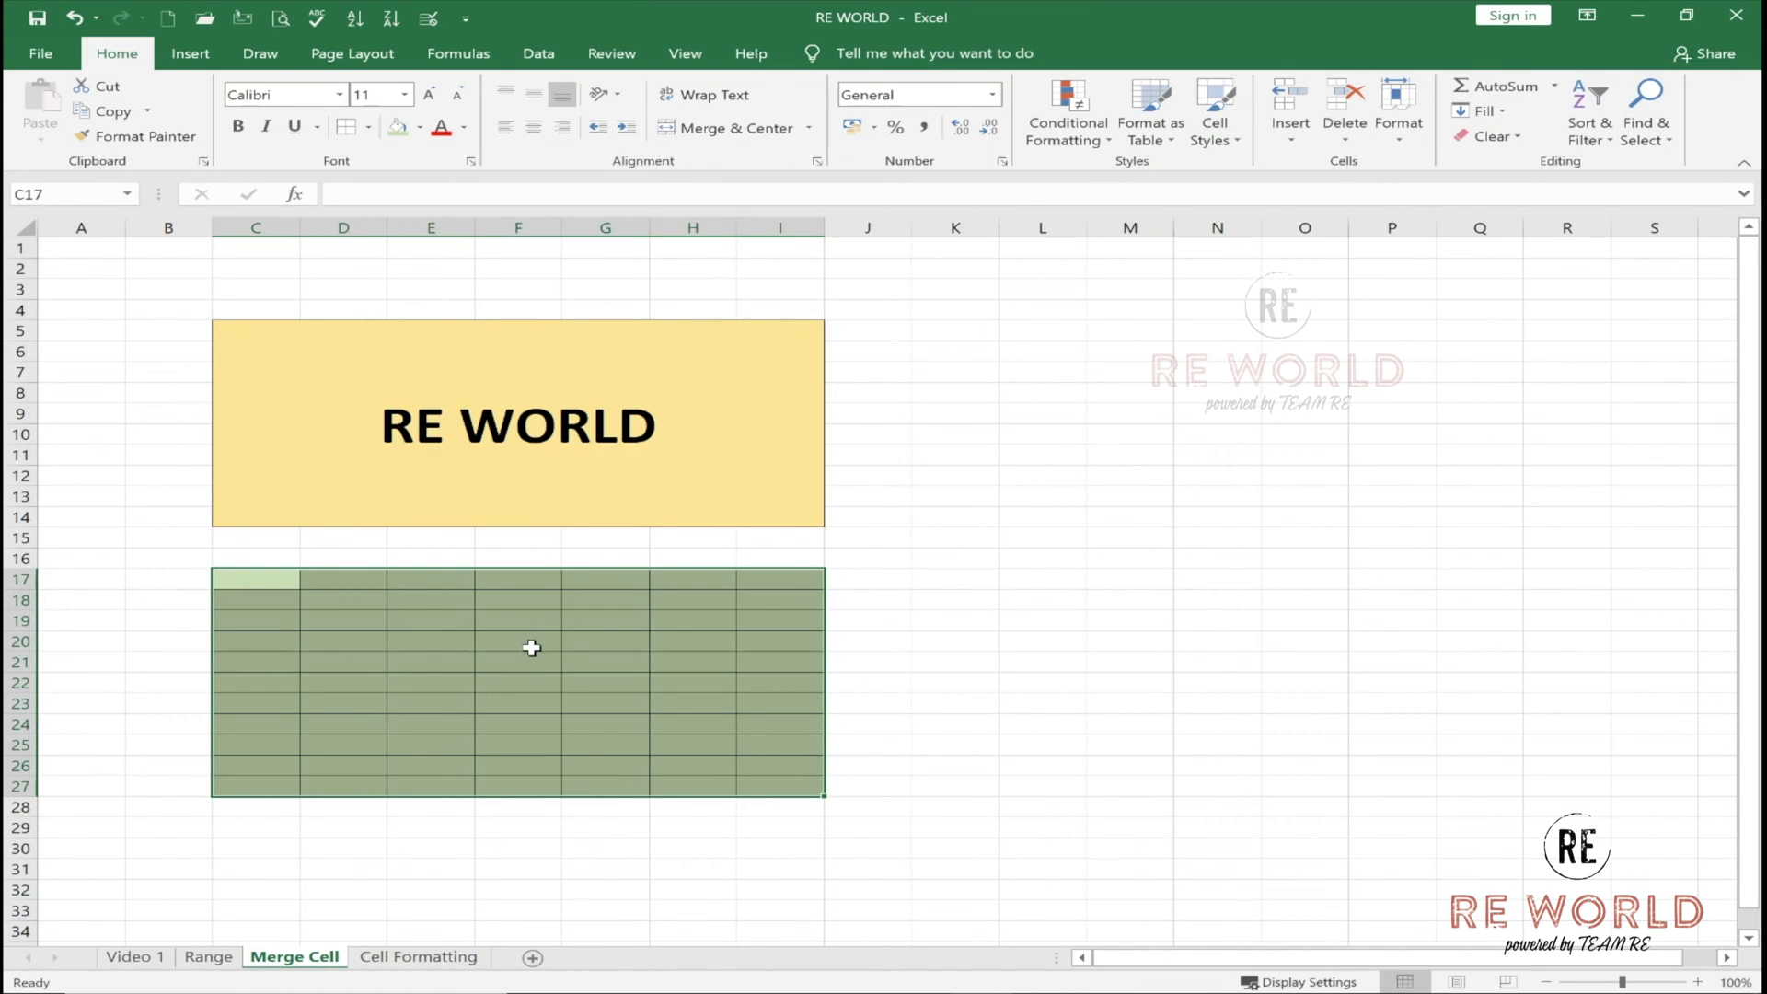
# Apply Merge Across to the range C17:I27 and select the resulting rows to check that each is merged separately.
pyautogui.click(809, 130)
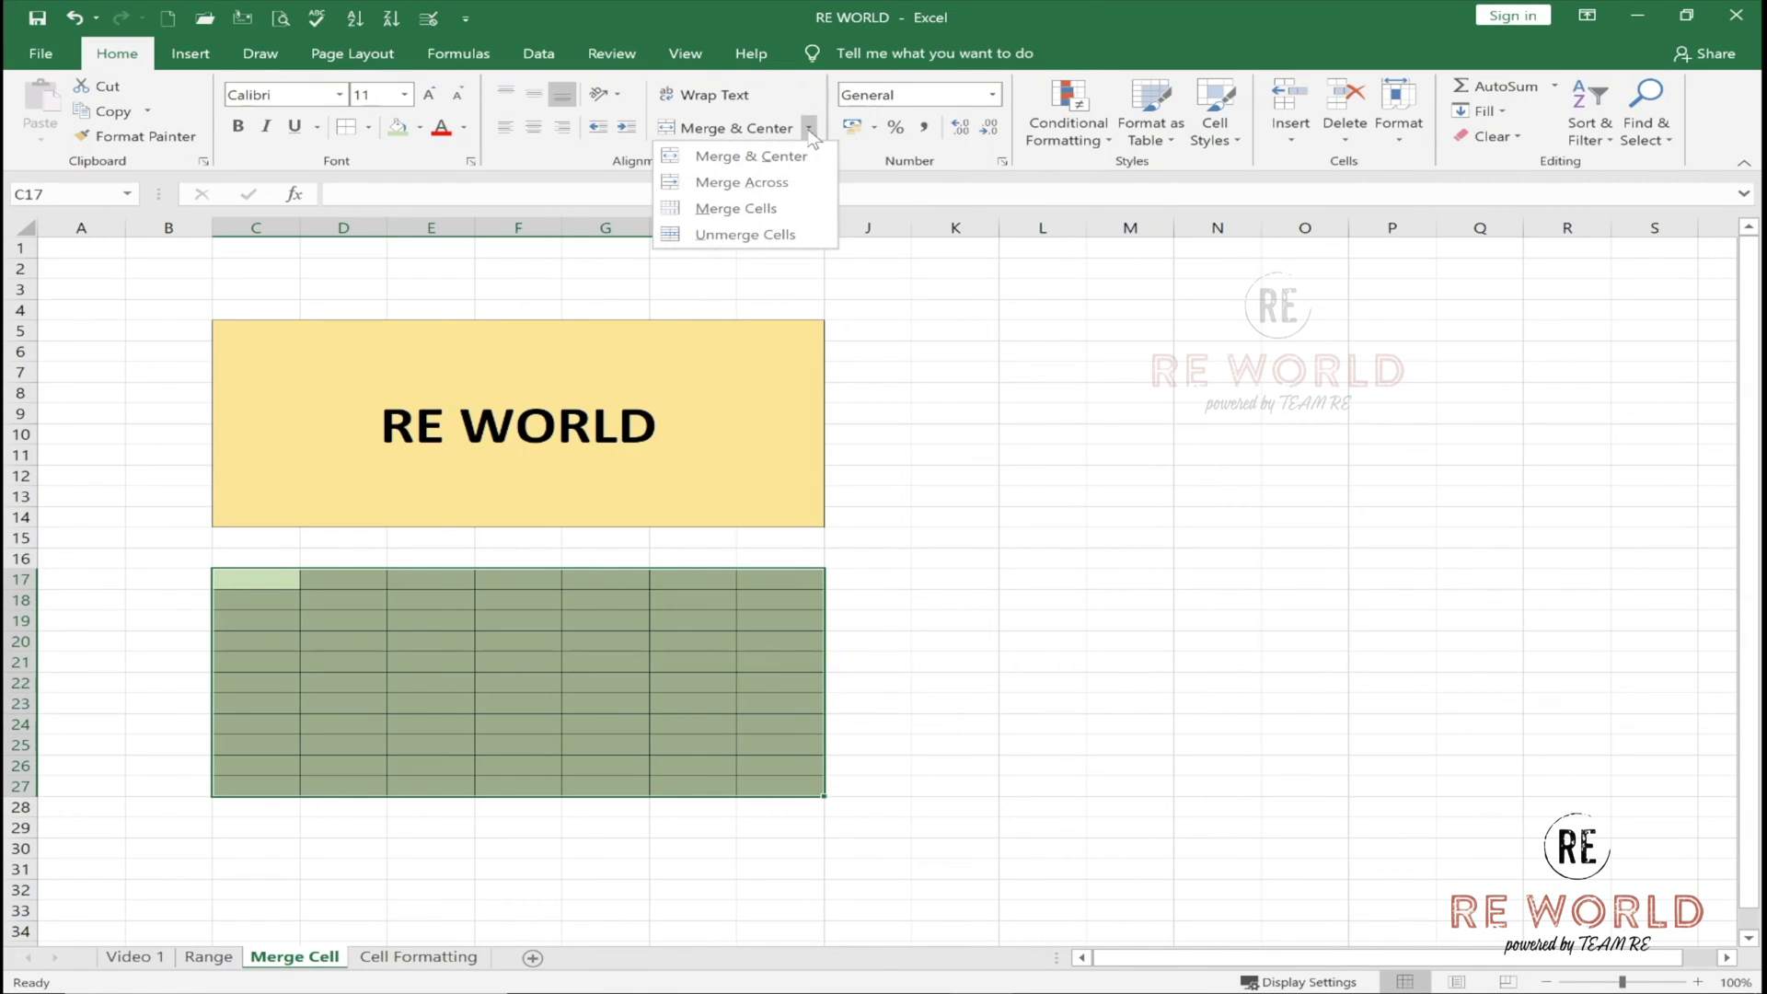
pyautogui.click(810, 129)
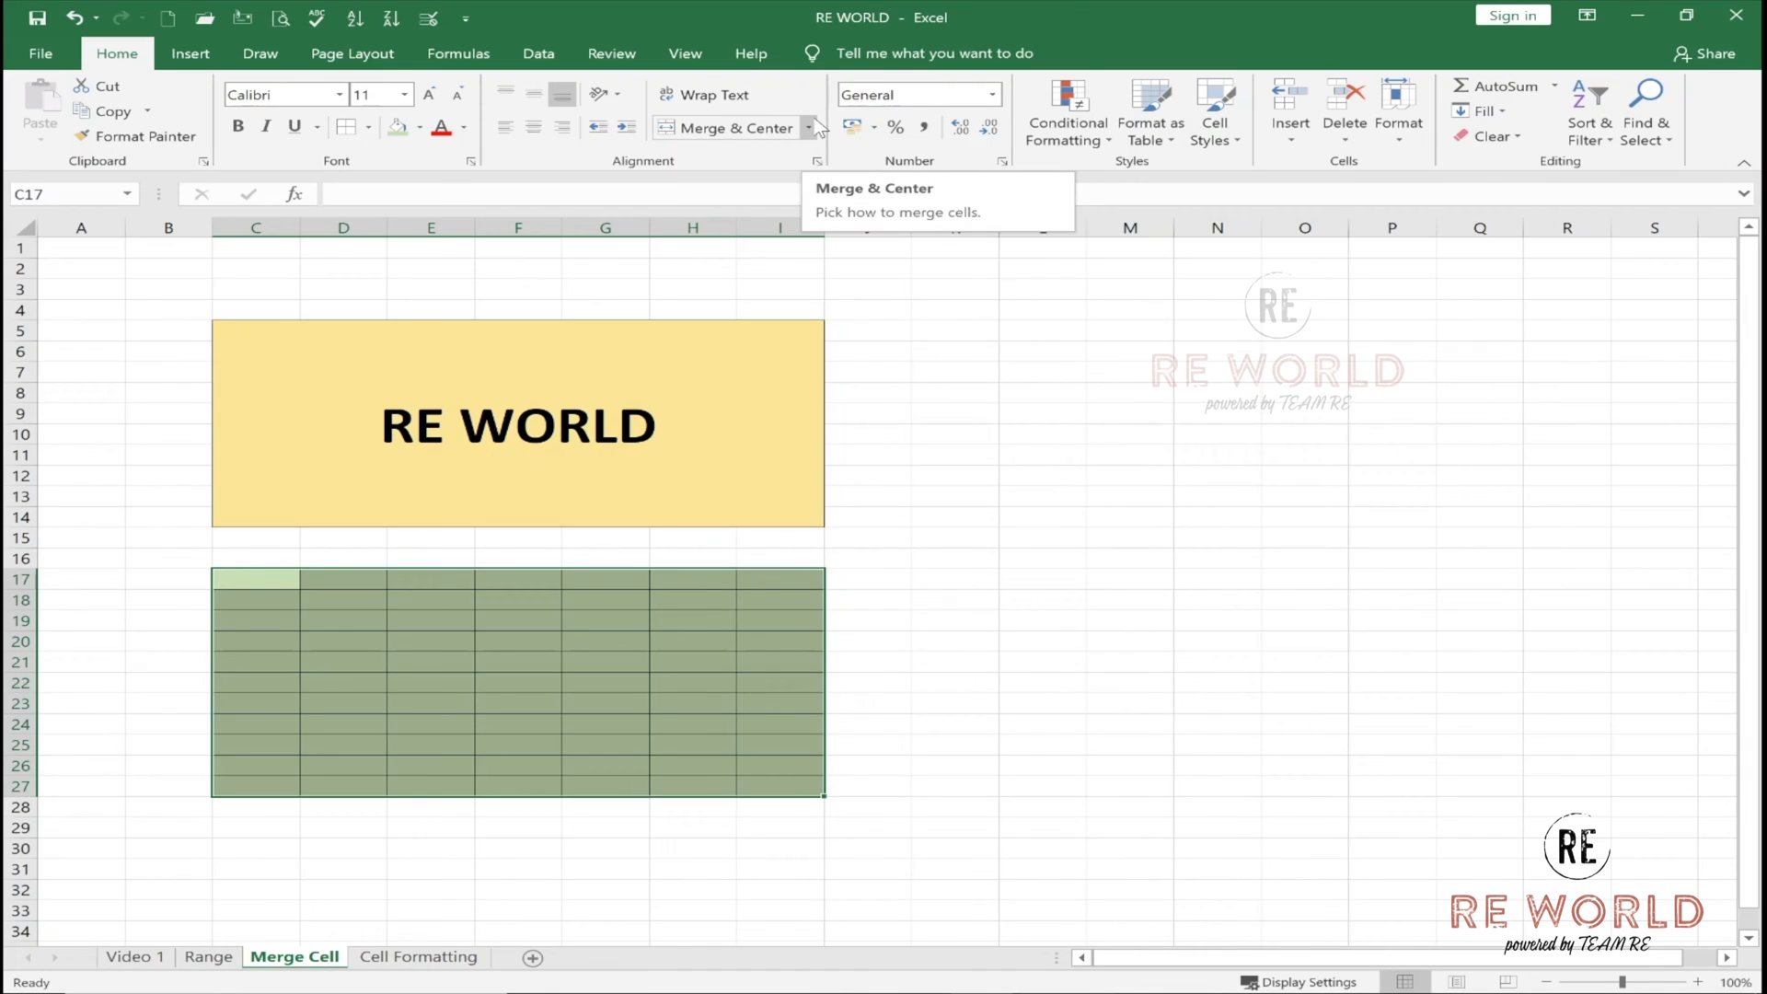
pyautogui.click(810, 129)
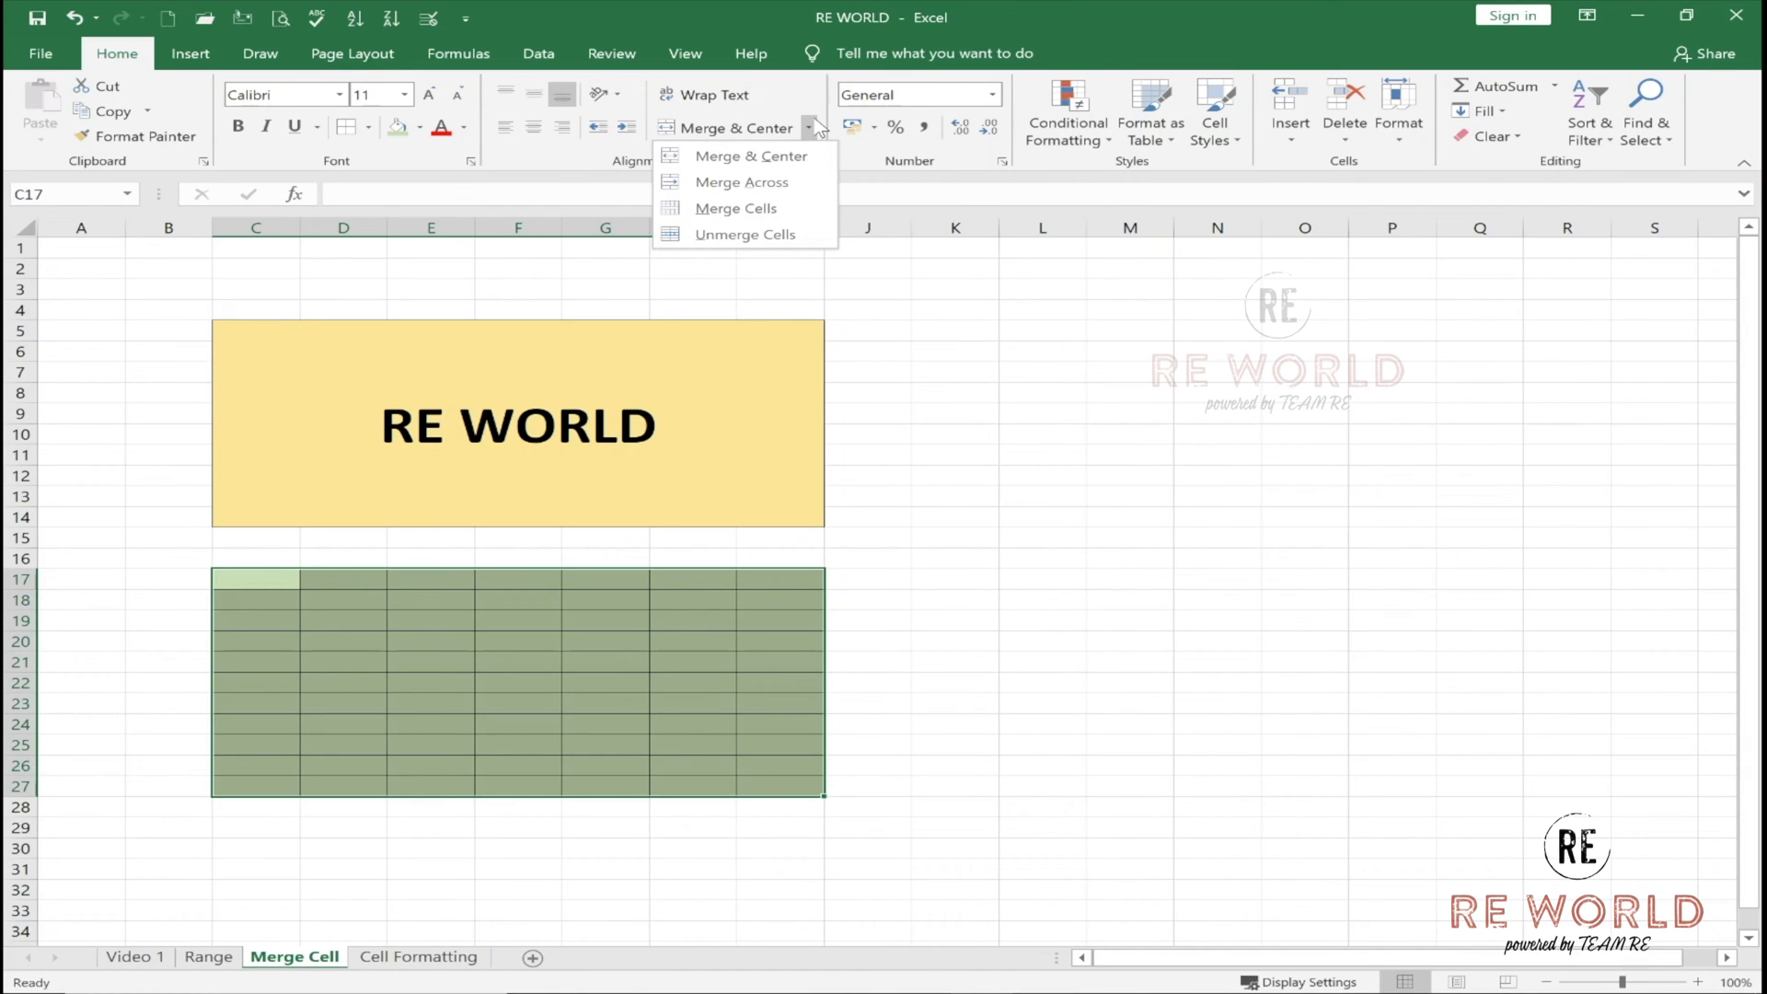
pyautogui.click(797, 184)
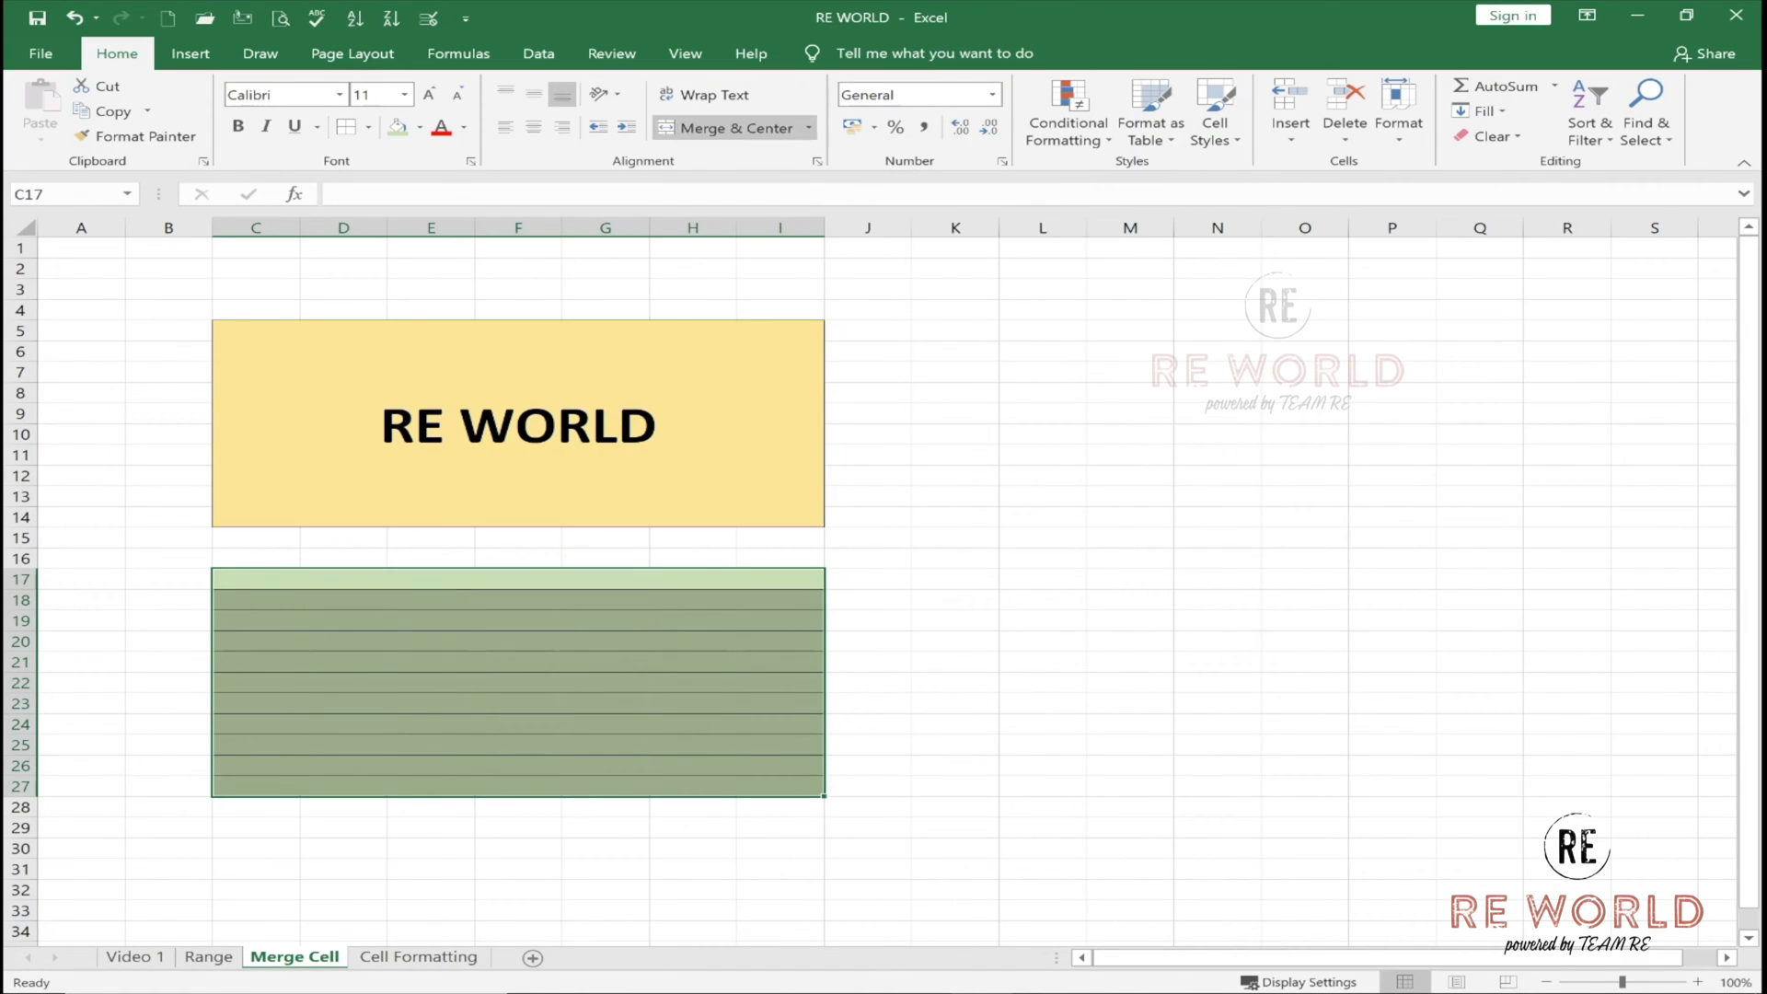
pyautogui.click(822, 482)
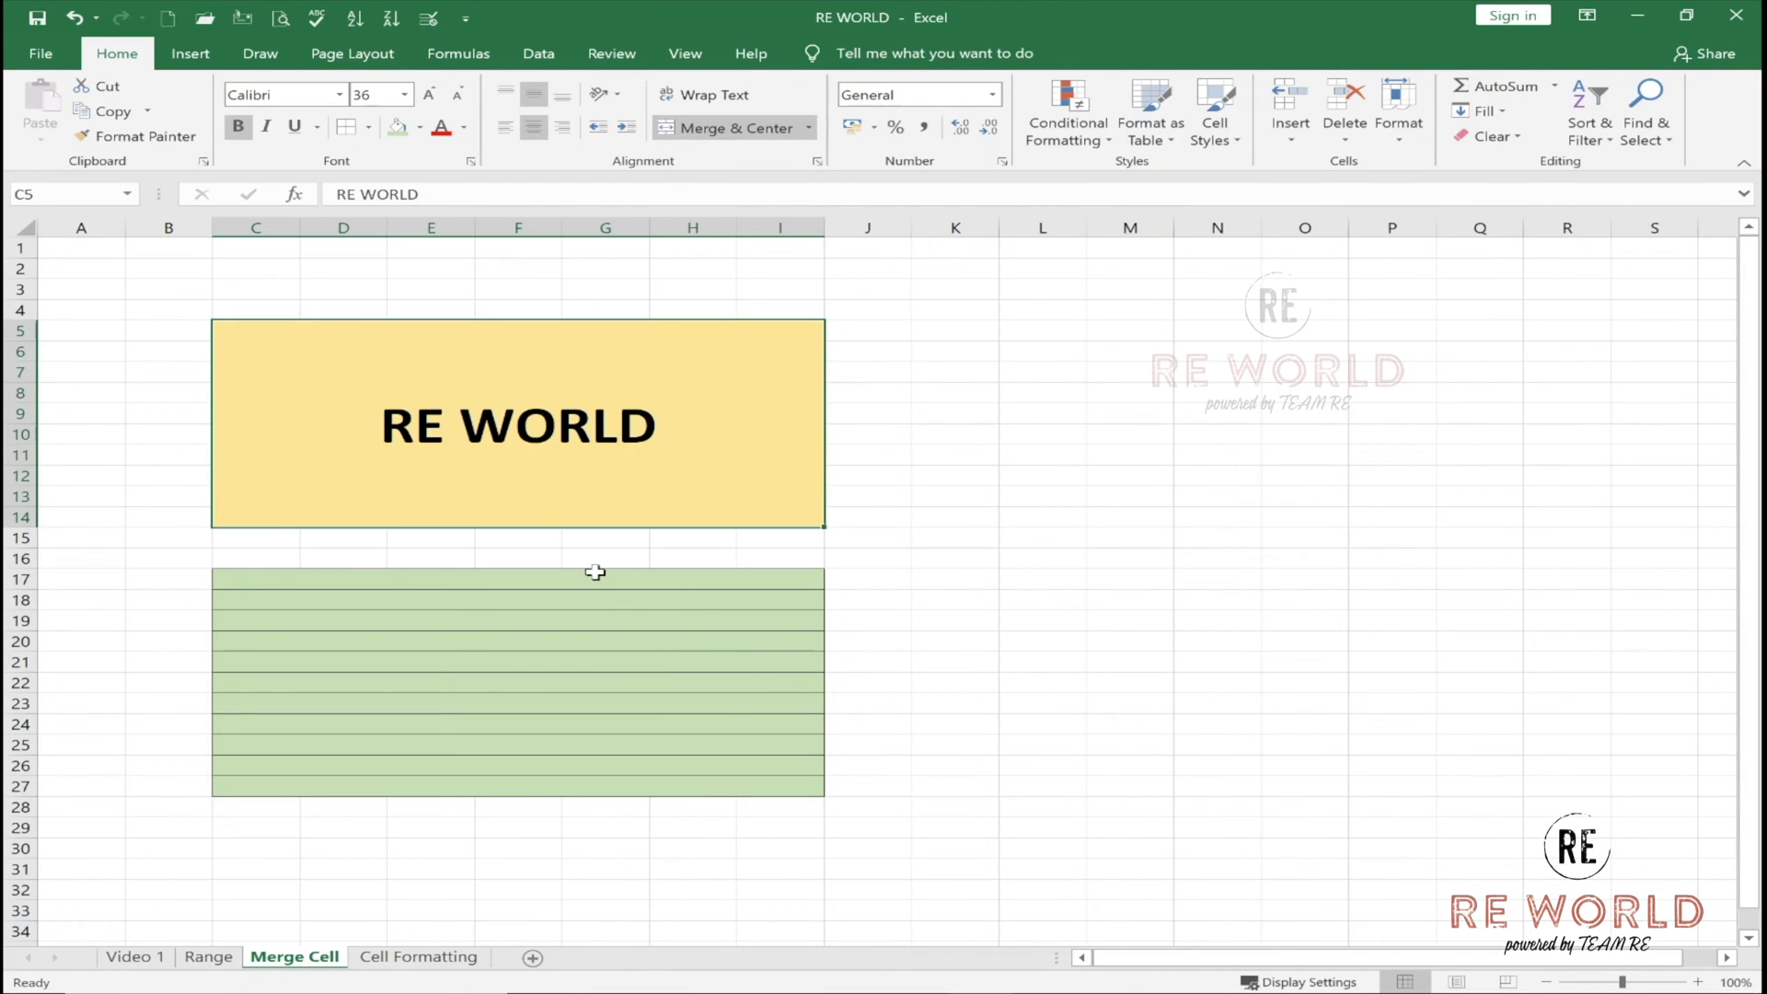
pyautogui.click(256, 576)
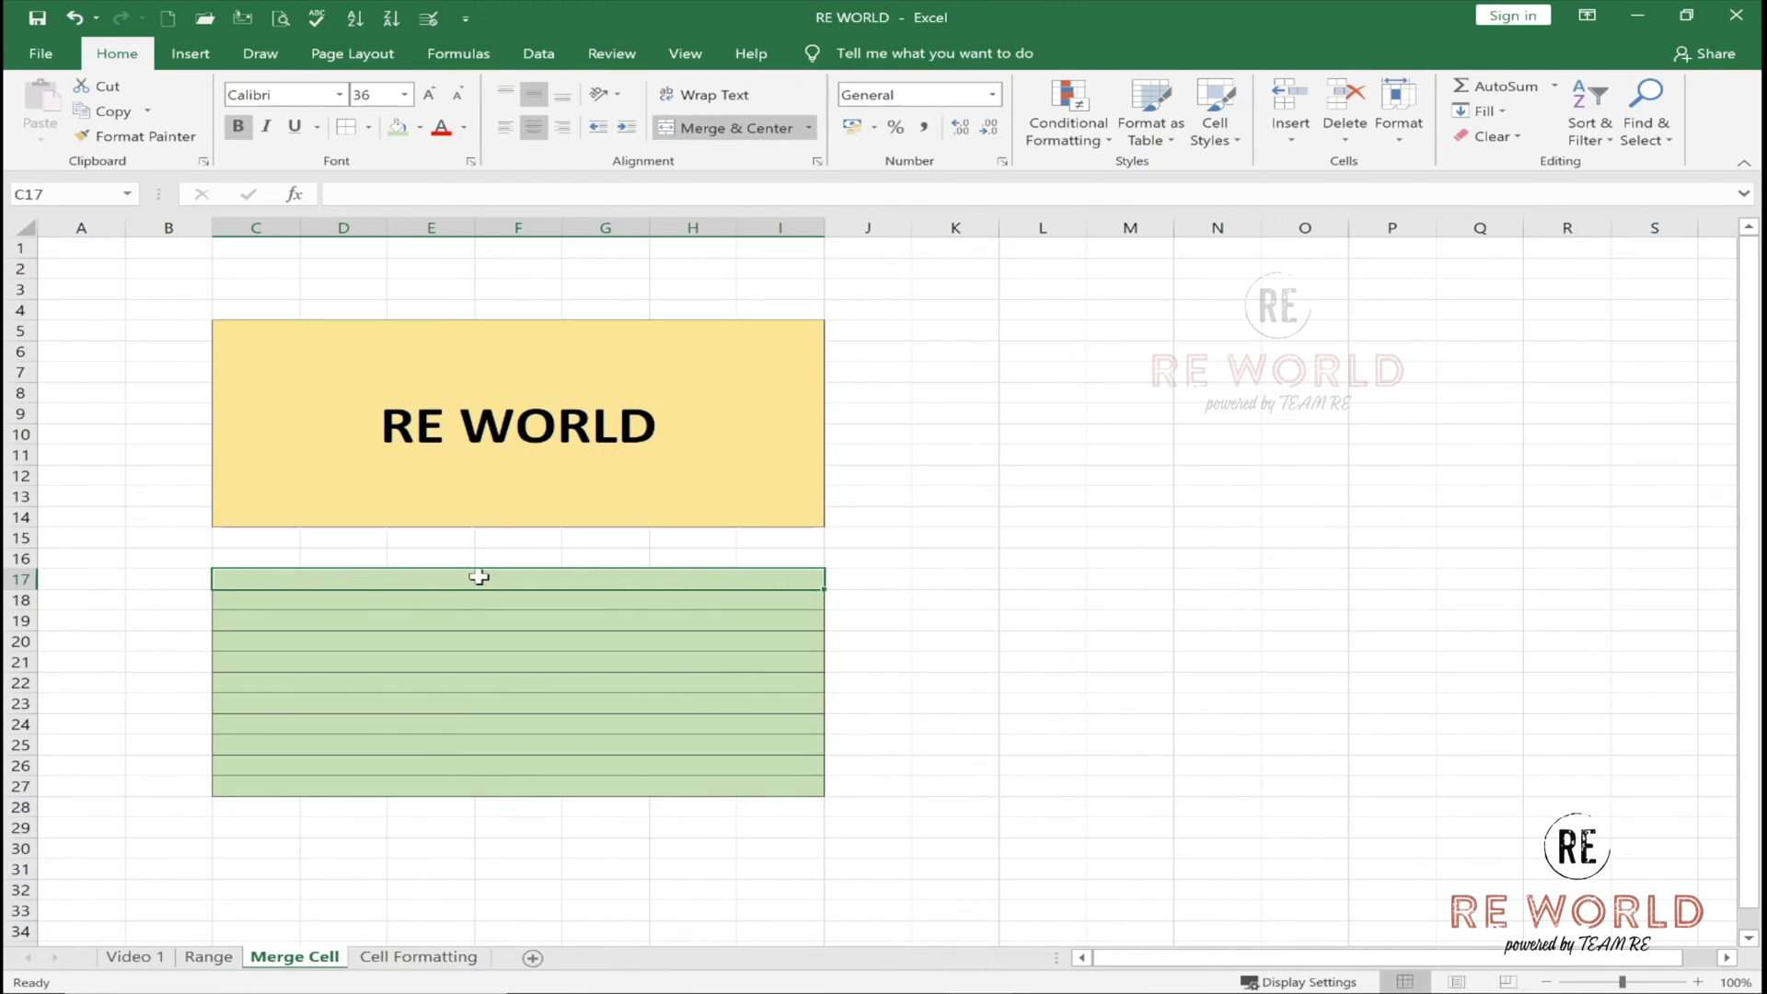
pyautogui.moveTo(250, 583); pyautogui.dragTo(217, 785)
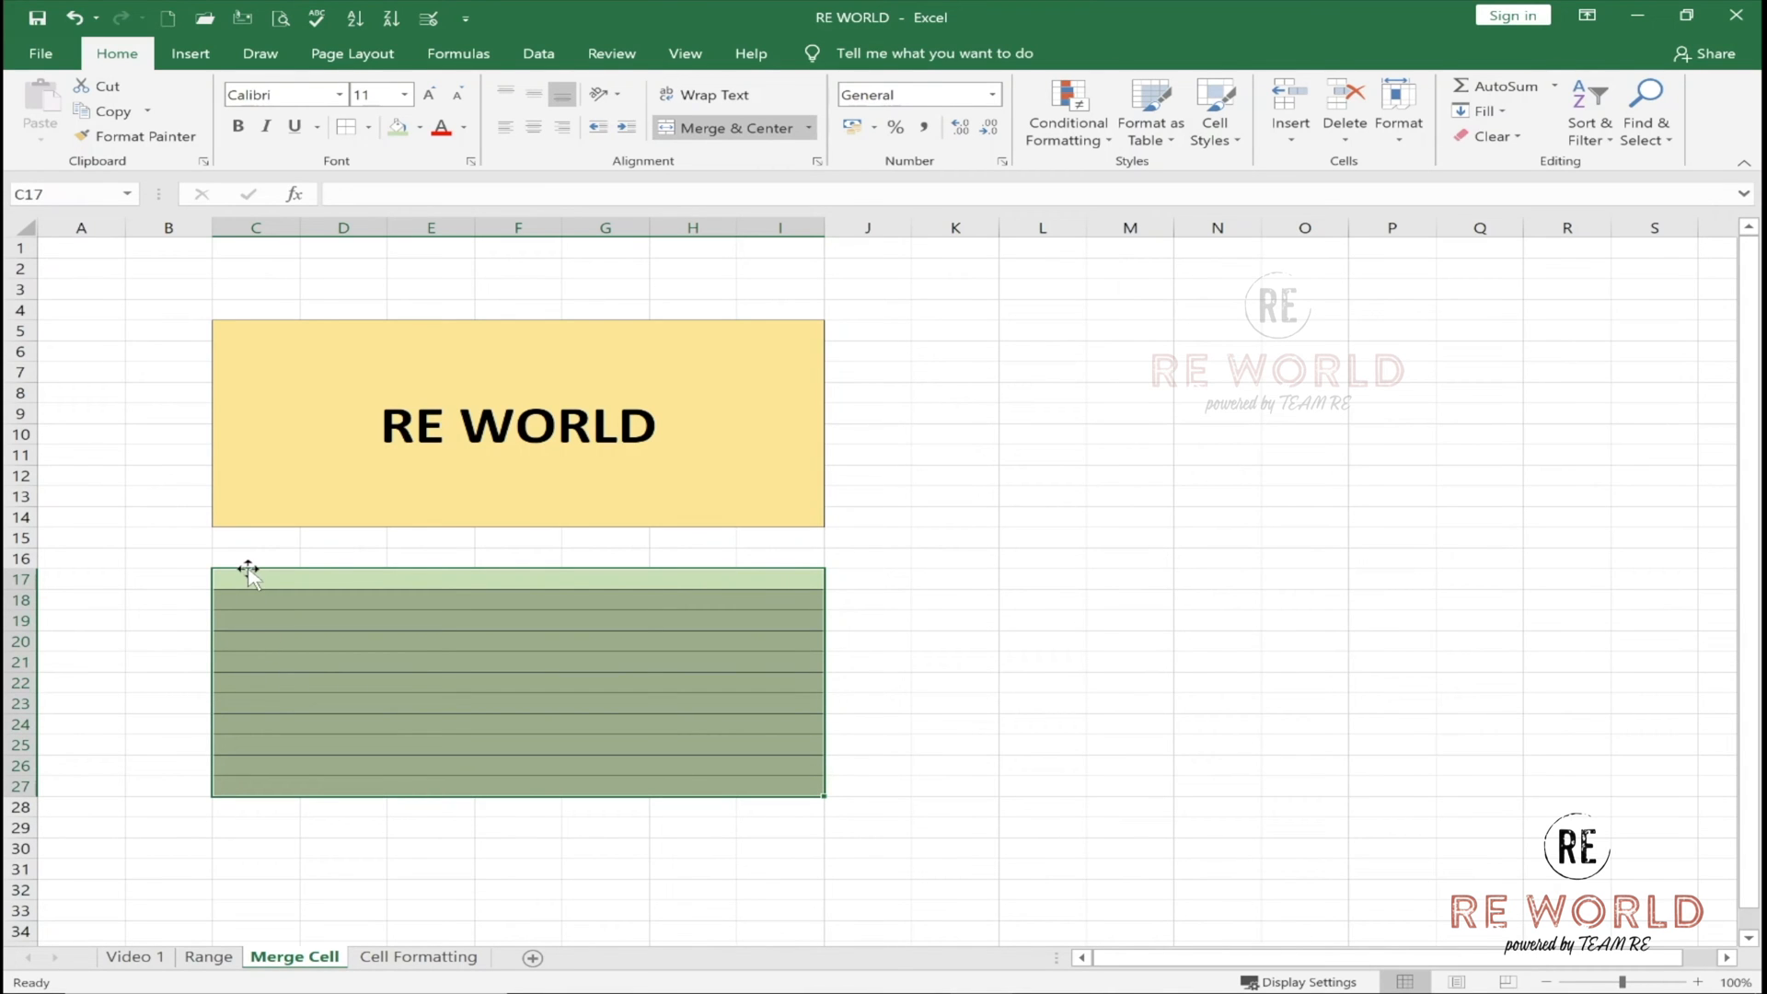
pyautogui.scroll(-3, 247, 571)
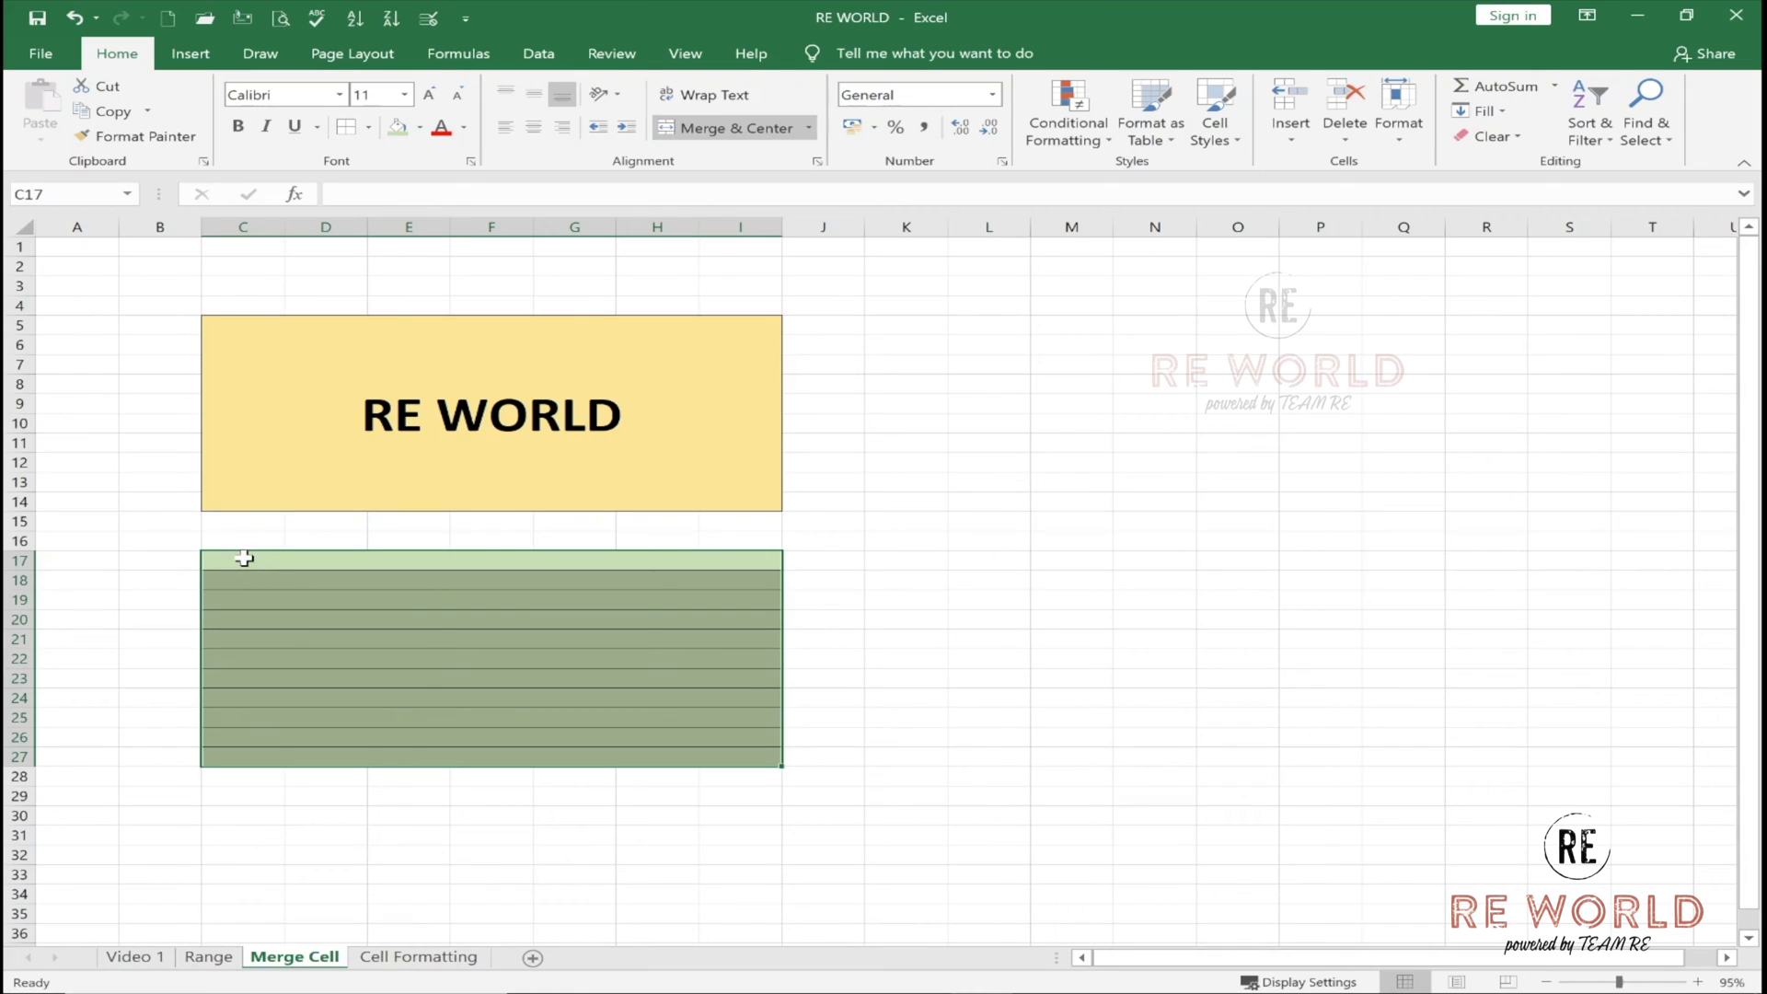
pyautogui.click(239, 559)
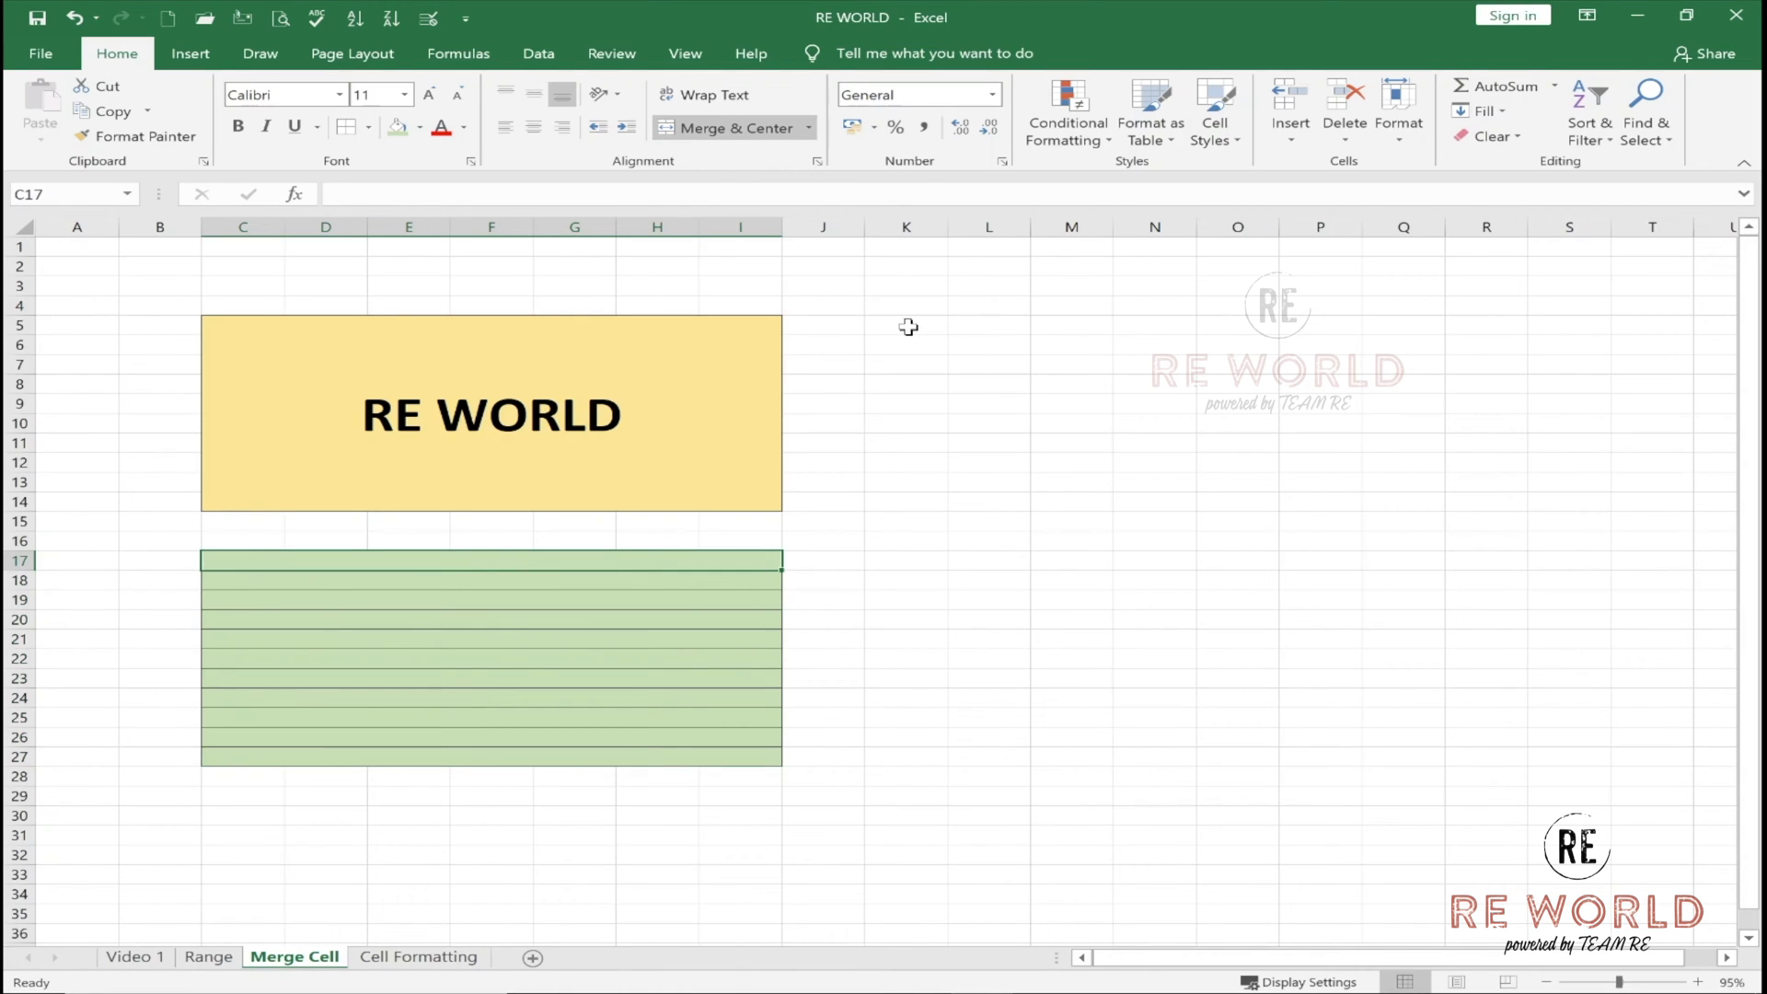
# Select the row segments K:O in rows 5 to 9 as separate ranges and apply Merge & Center to them together.
pyautogui.moveTo(911, 327); pyautogui.dragTo(1236, 320)
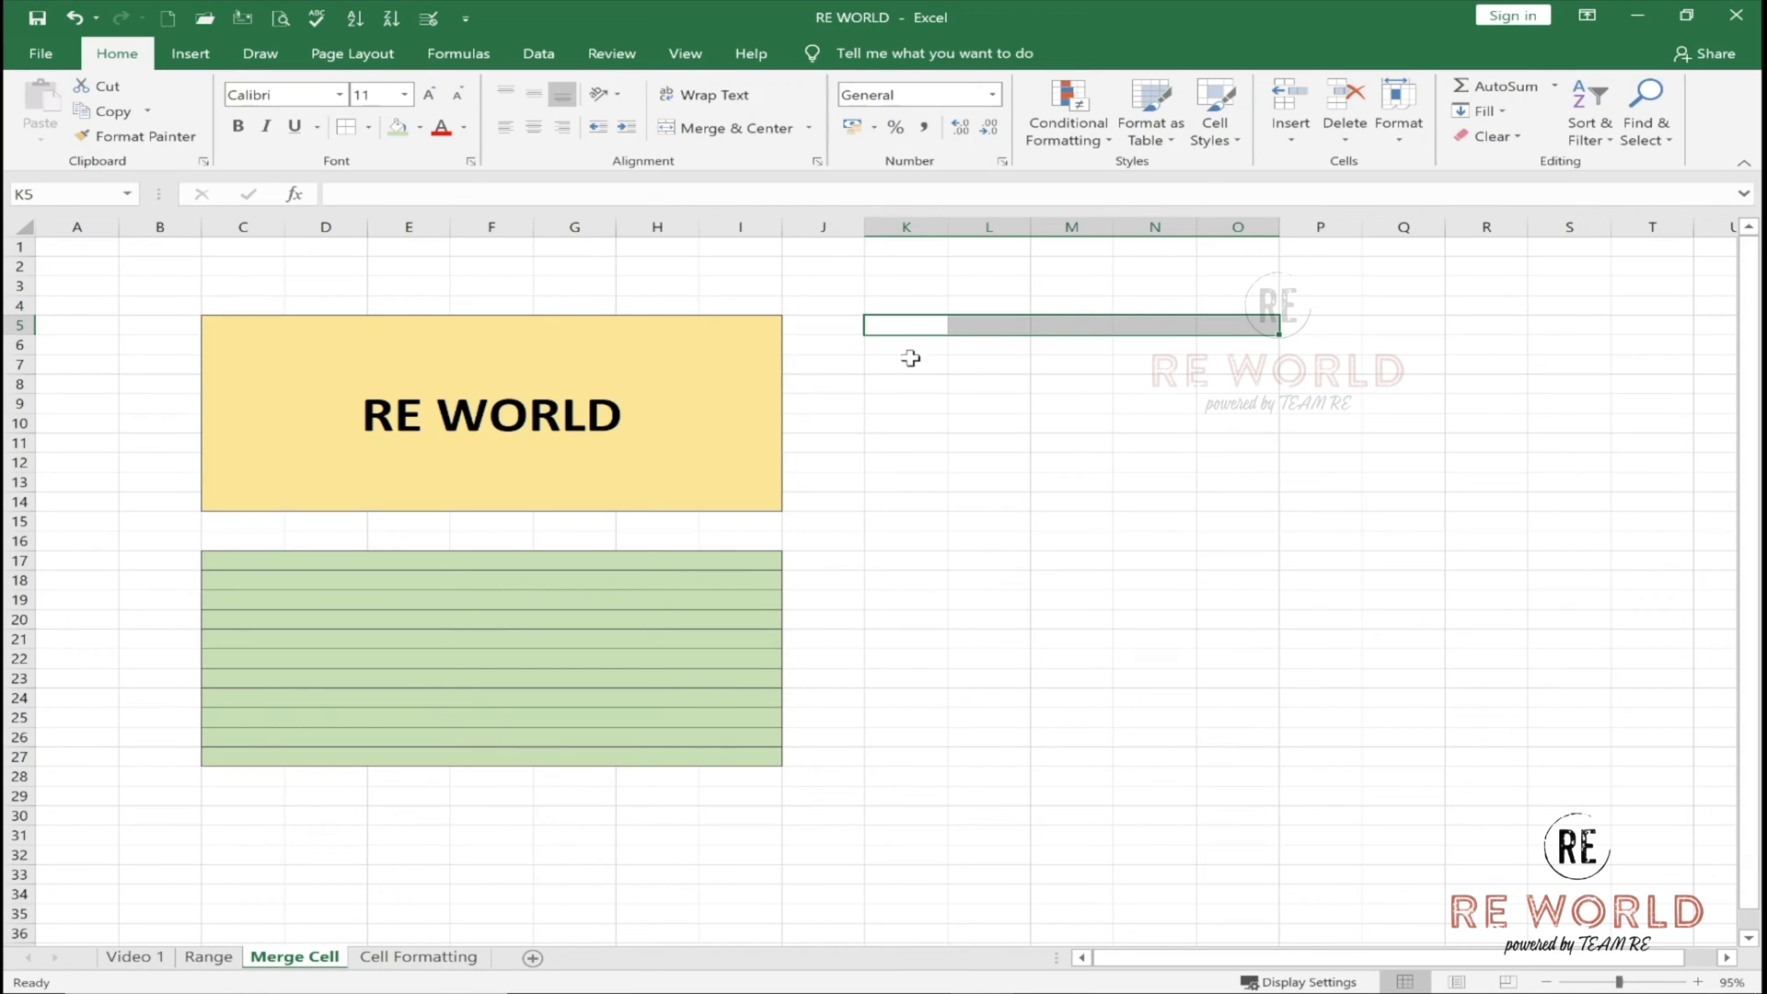
pyautogui.moveTo(907, 364)
pyautogui.mouseDown()
pyautogui.moveTo(1254, 383)
pyautogui.moveTo(1257, 366)
pyautogui.mouseUp()
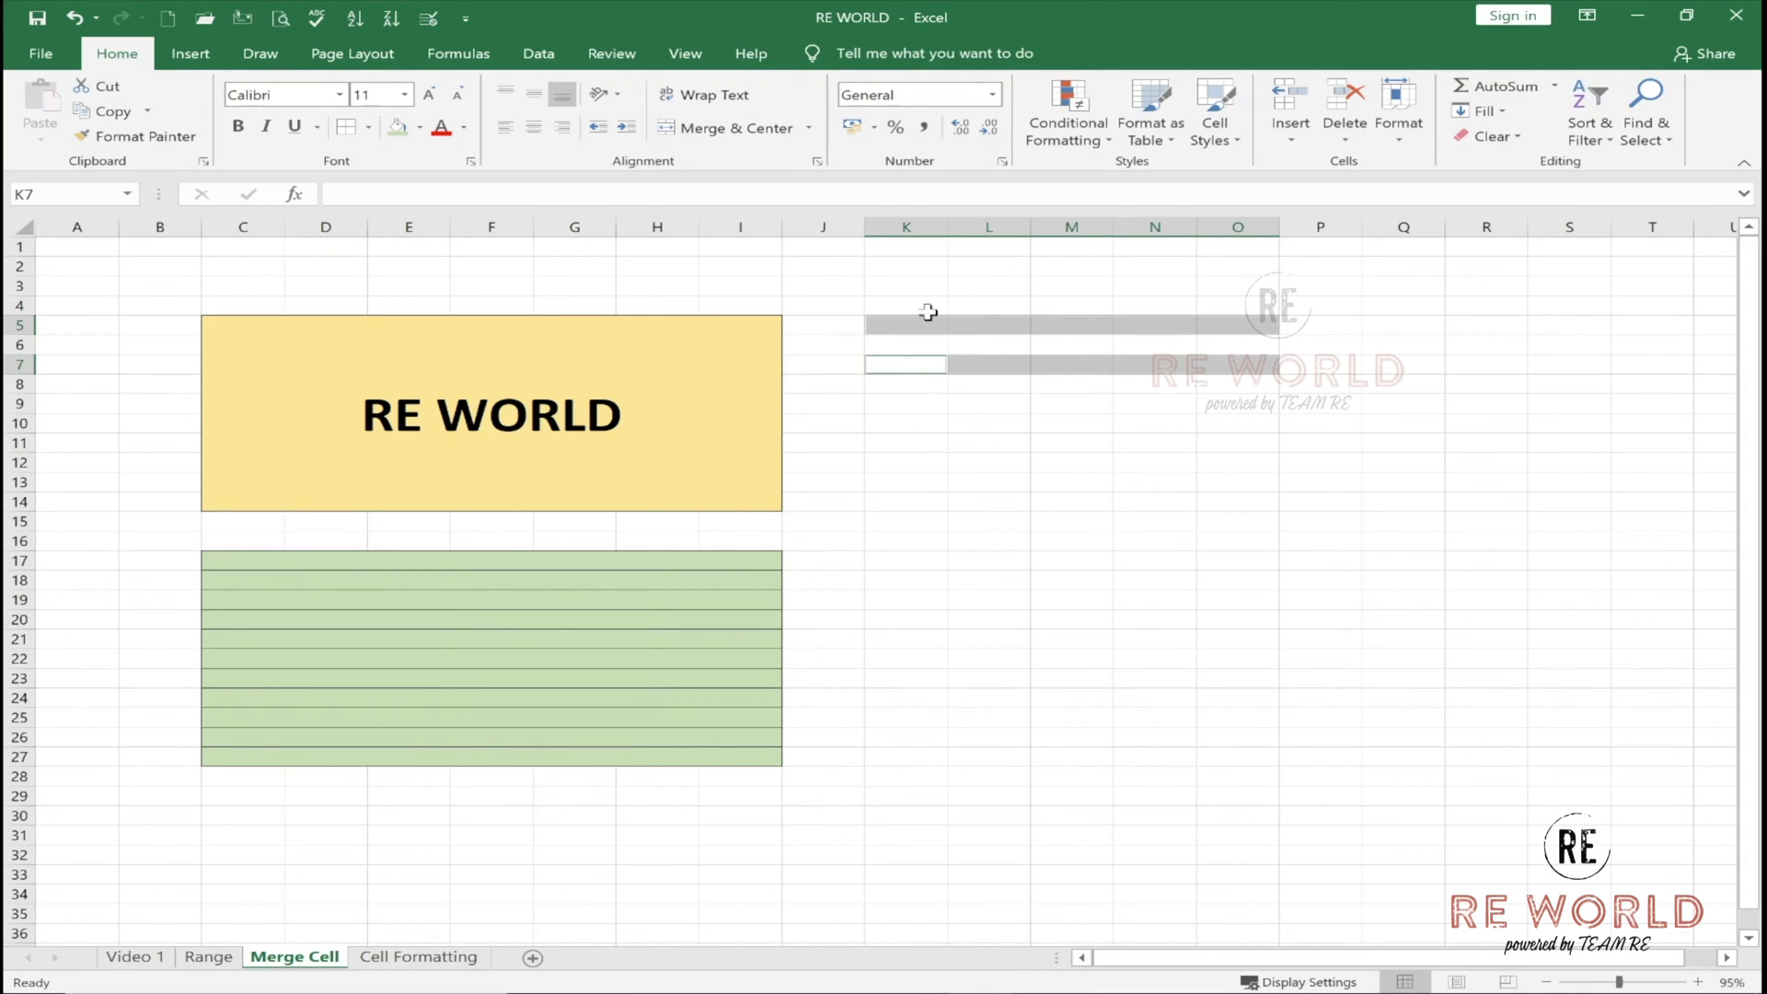
pyautogui.moveTo(884, 343); pyautogui.dragTo(1229, 342)
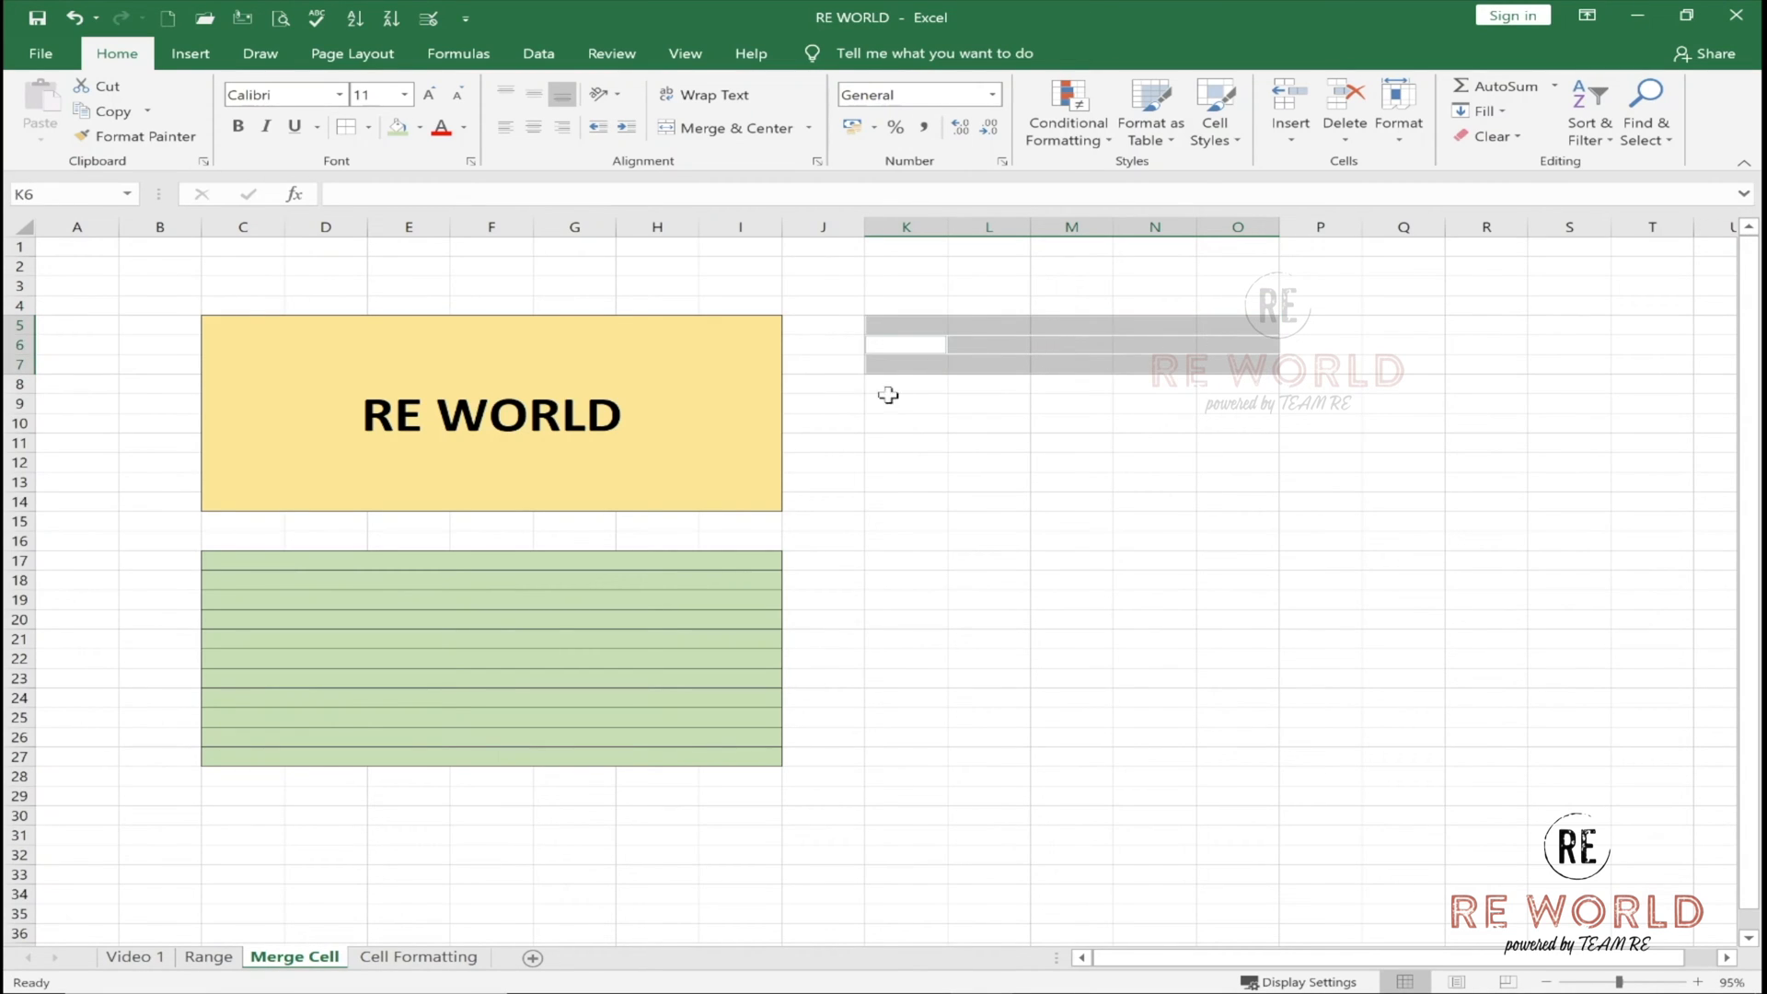
pyautogui.moveTo(891, 394); pyautogui.dragTo(1237, 383)
pyautogui.moveTo(907, 403); pyautogui.dragTo(1212, 398)
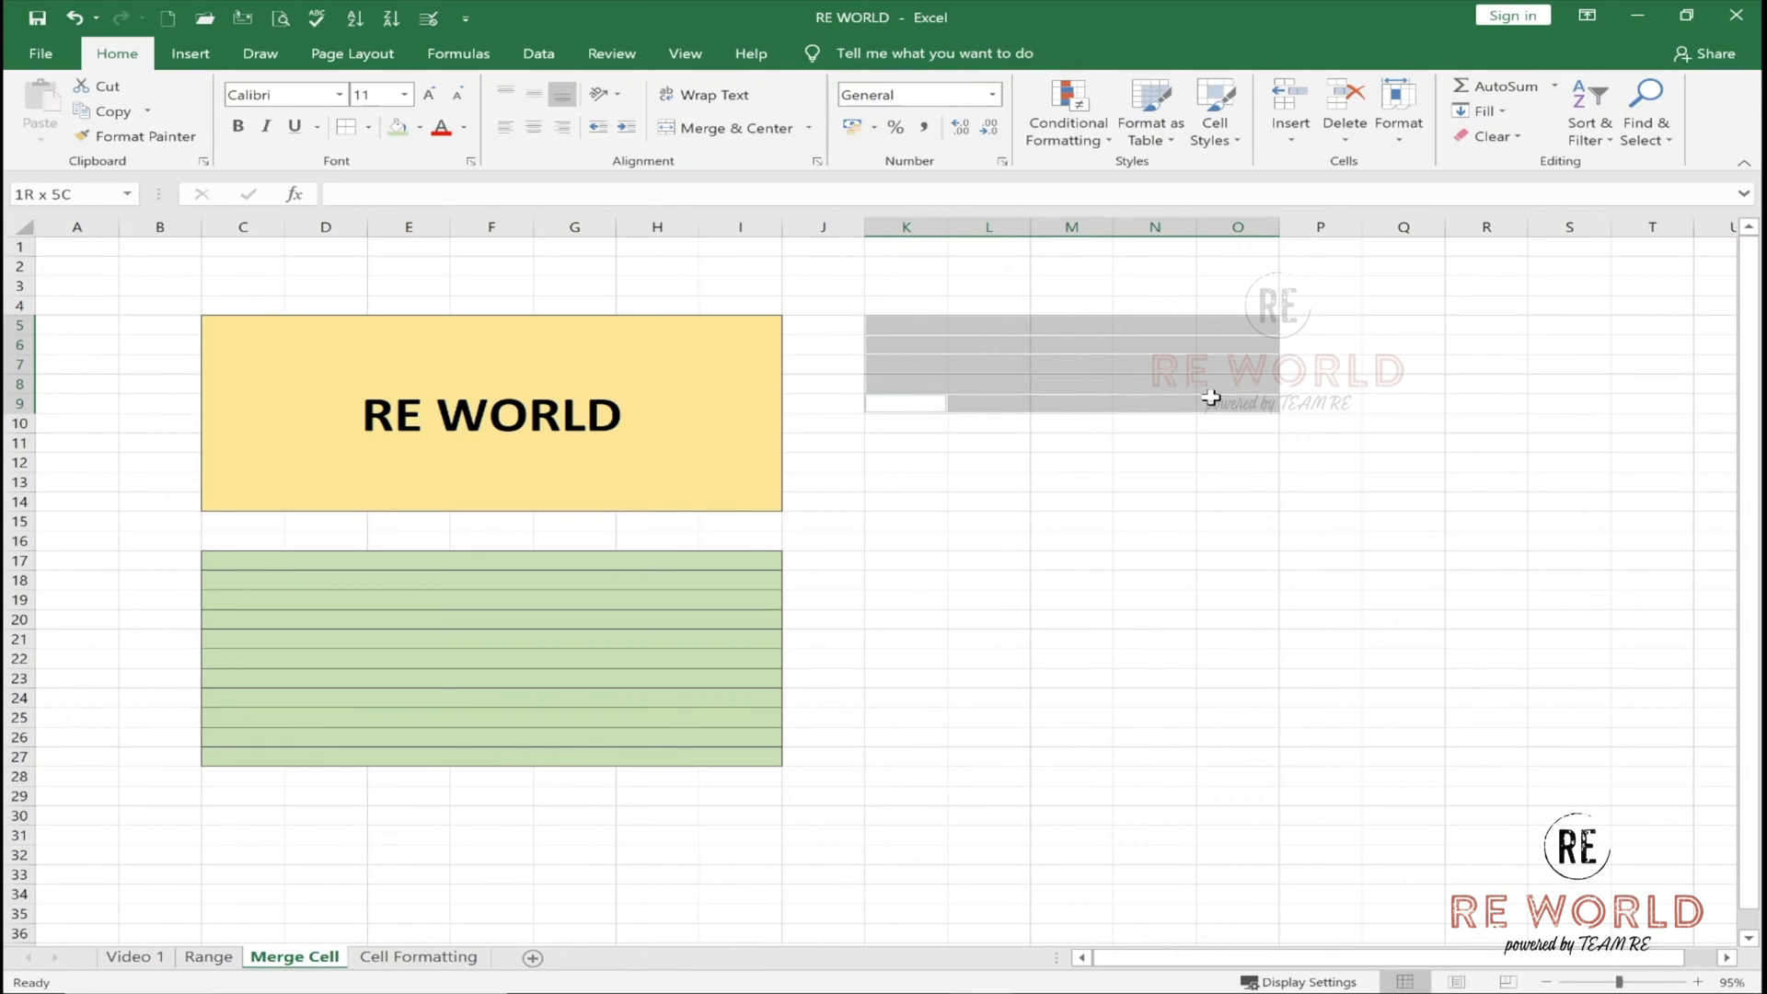
pyautogui.click(785, 133)
# Fill the merged rows K5:O9 with the same light green and apply All Borders to them.
pyautogui.moveTo(1013, 324); pyautogui.dragTo(982, 398)
pyautogui.click(397, 129)
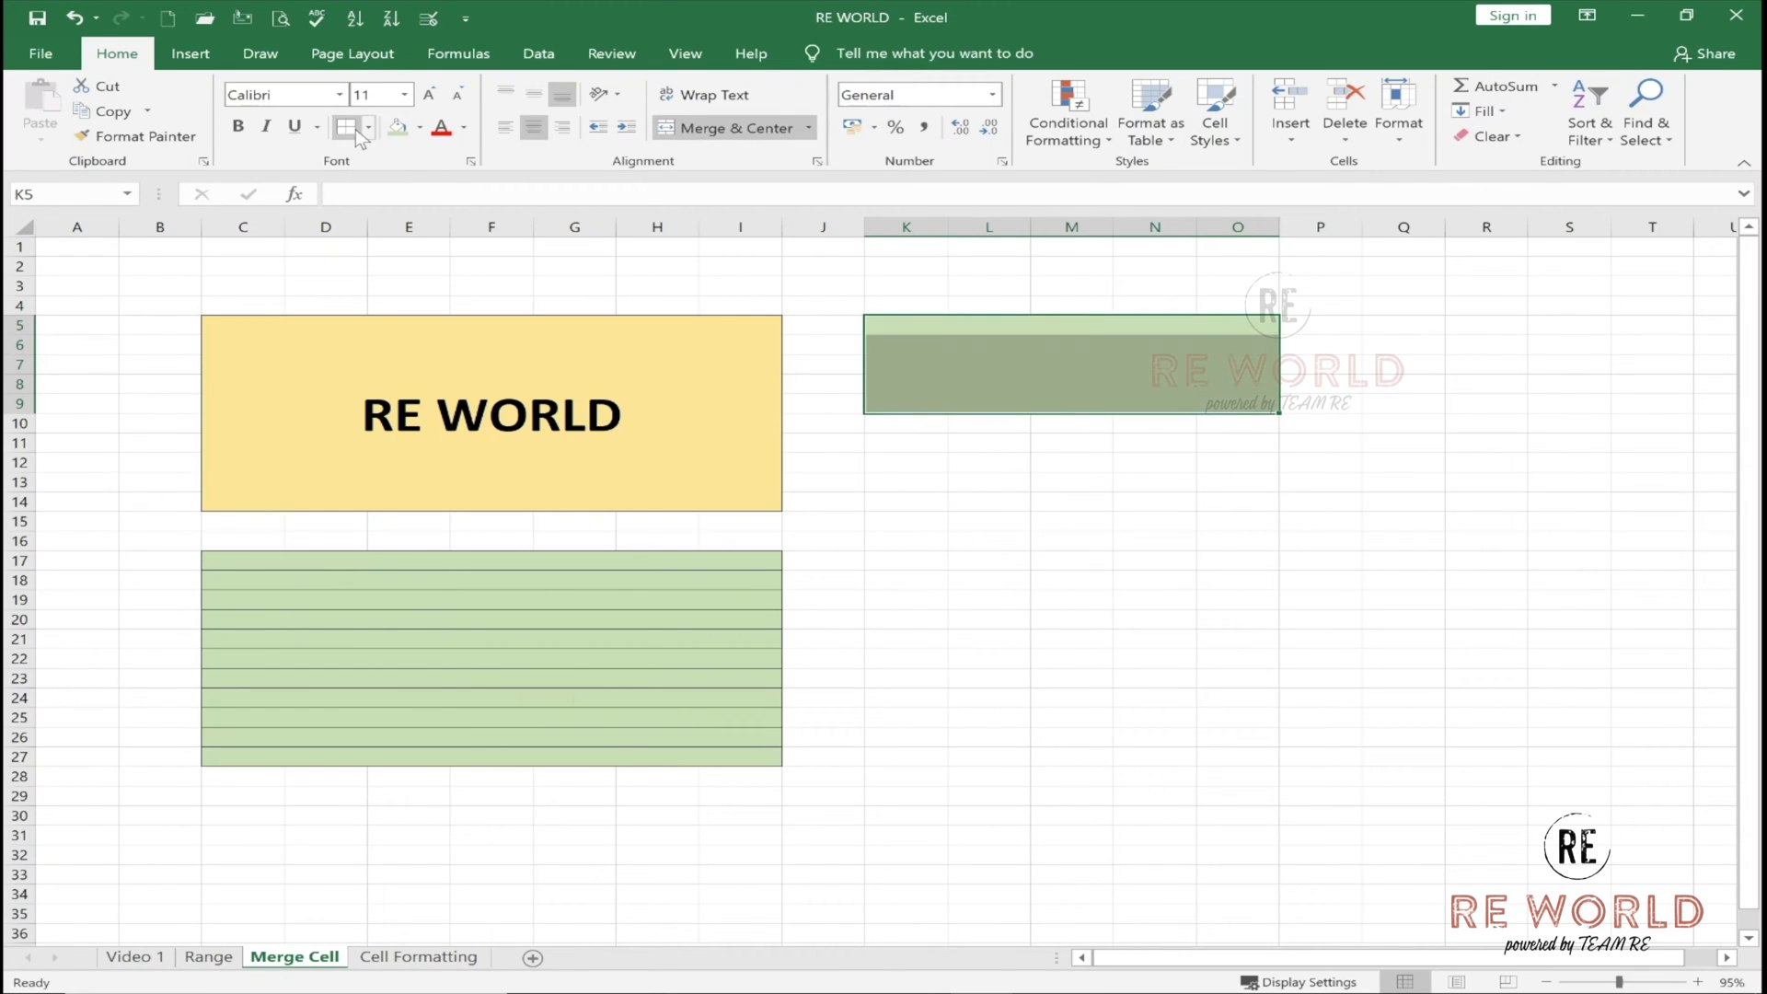
pyautogui.click(349, 128)
pyautogui.click(1102, 598)
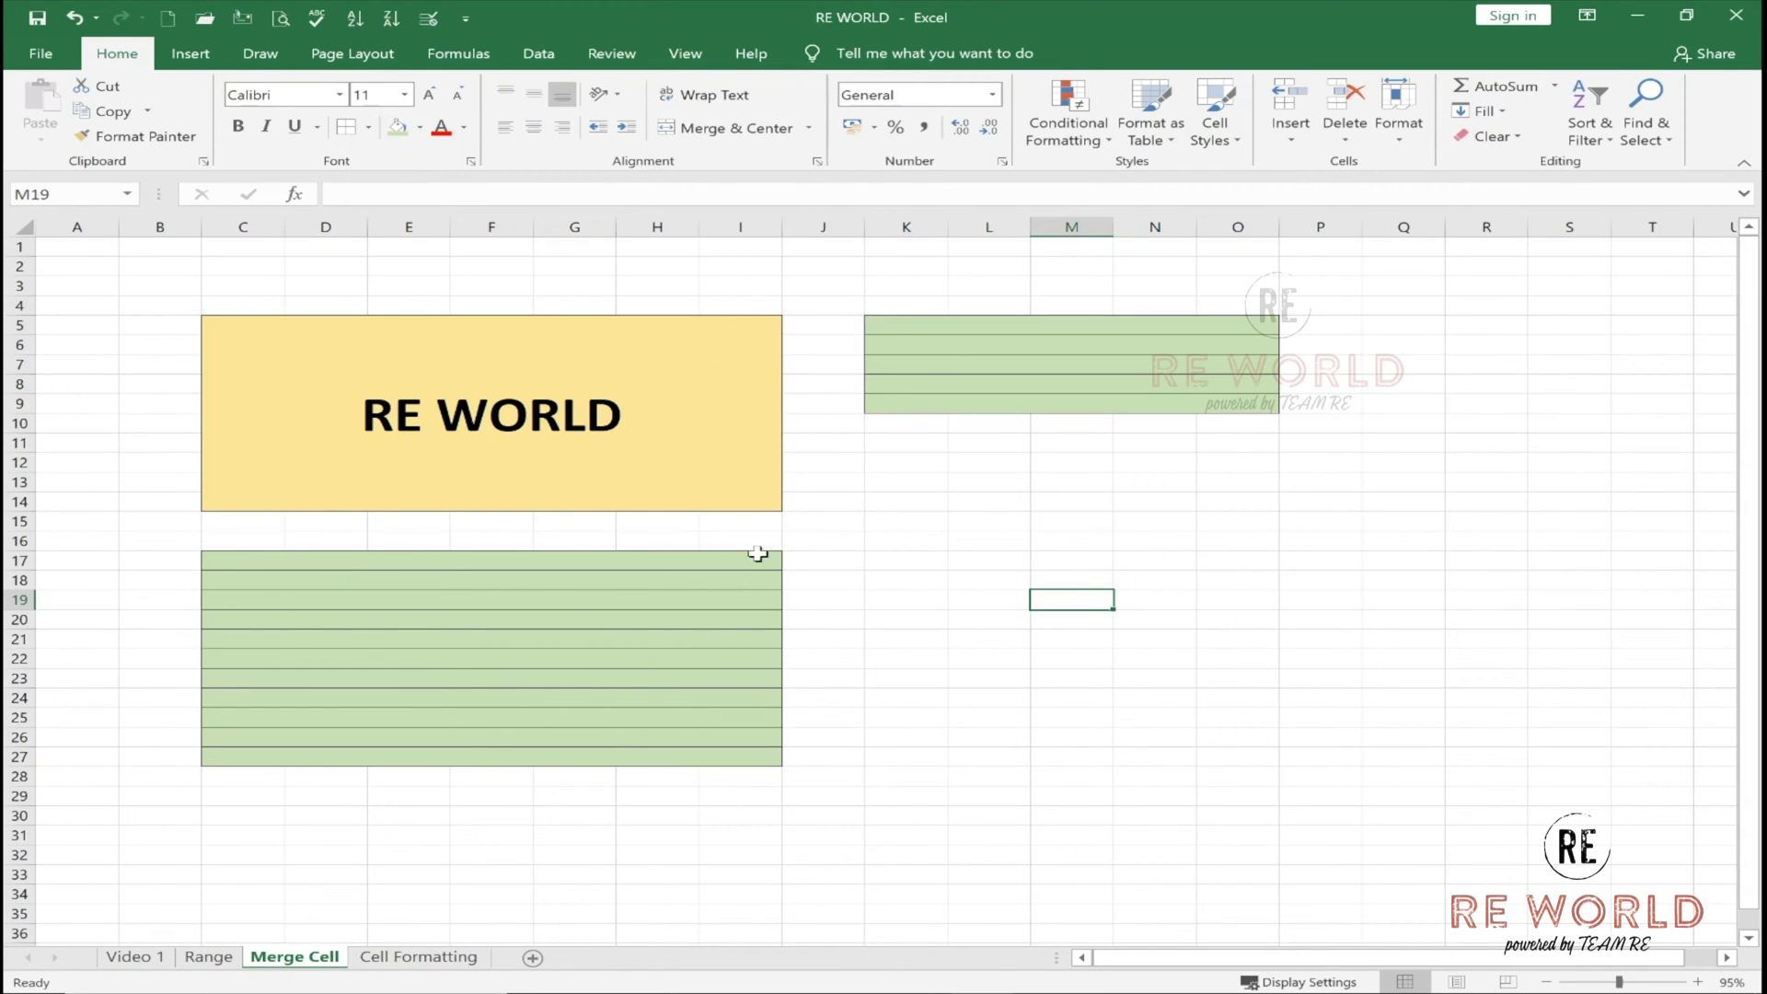
# Apply Merge Across to the range K14:O25 and select the merged cell in row 18 to check it.
pyautogui.moveTo(904, 503); pyautogui.dragTo(1263, 724)
pyautogui.click(809, 130)
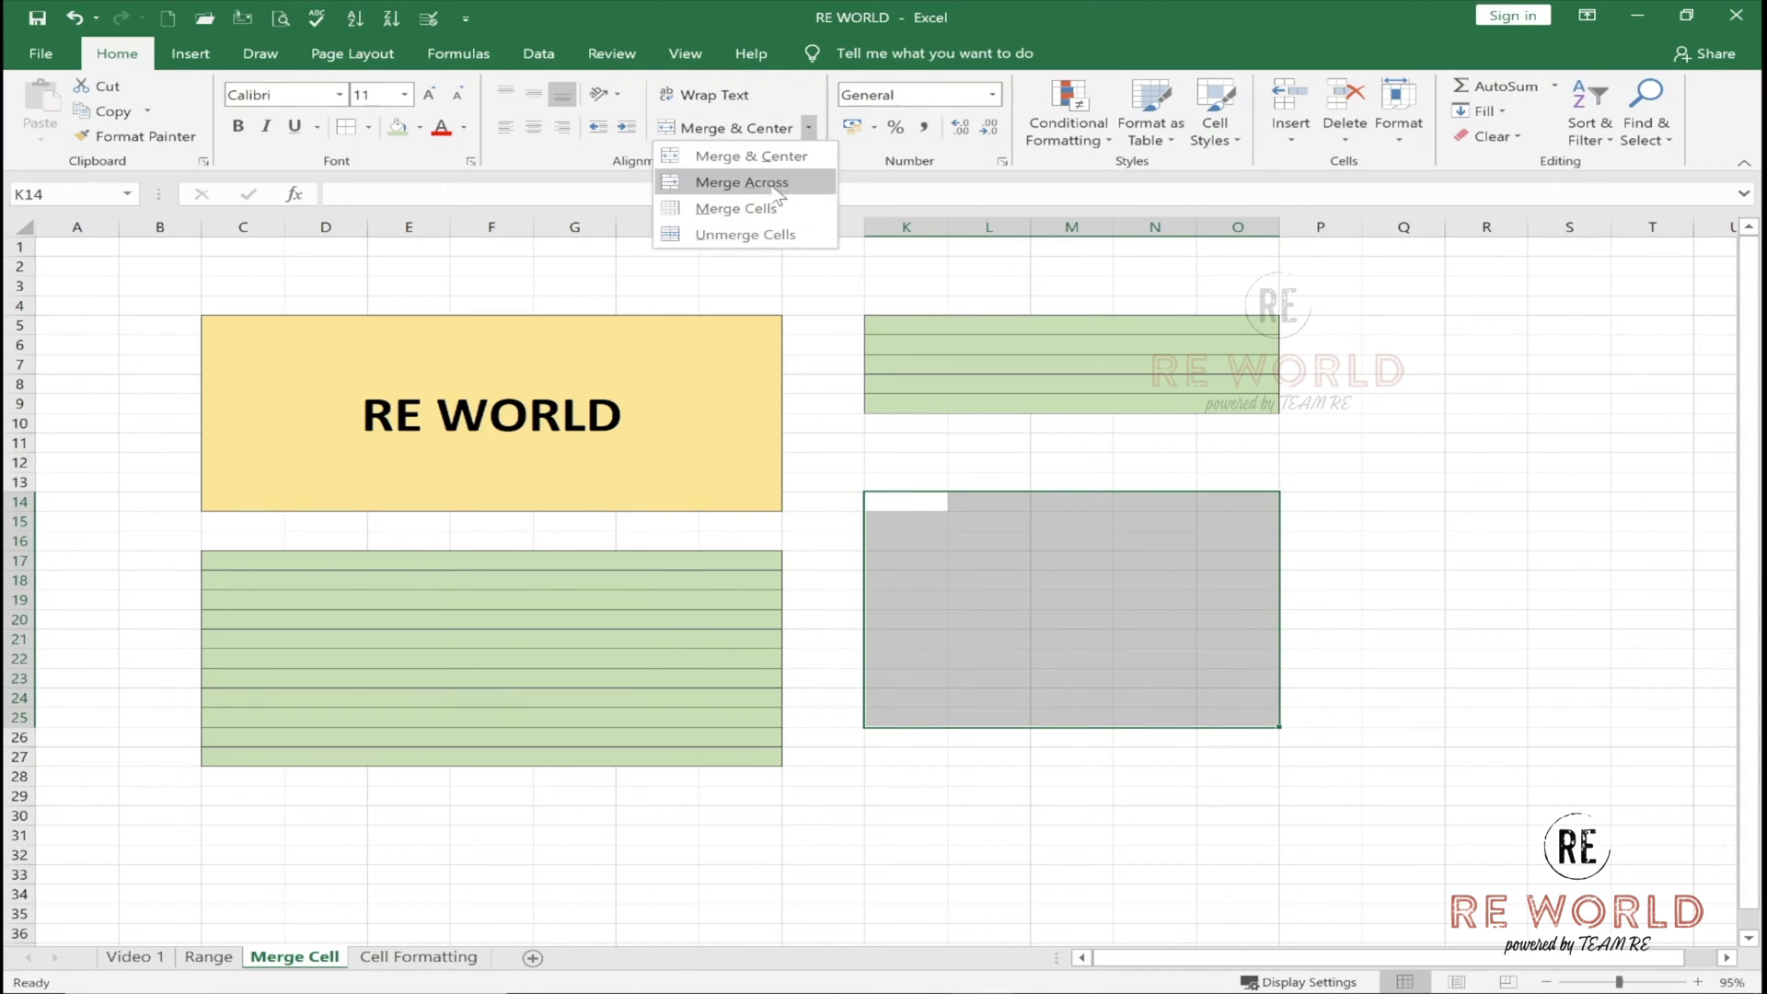
pyautogui.click(768, 184)
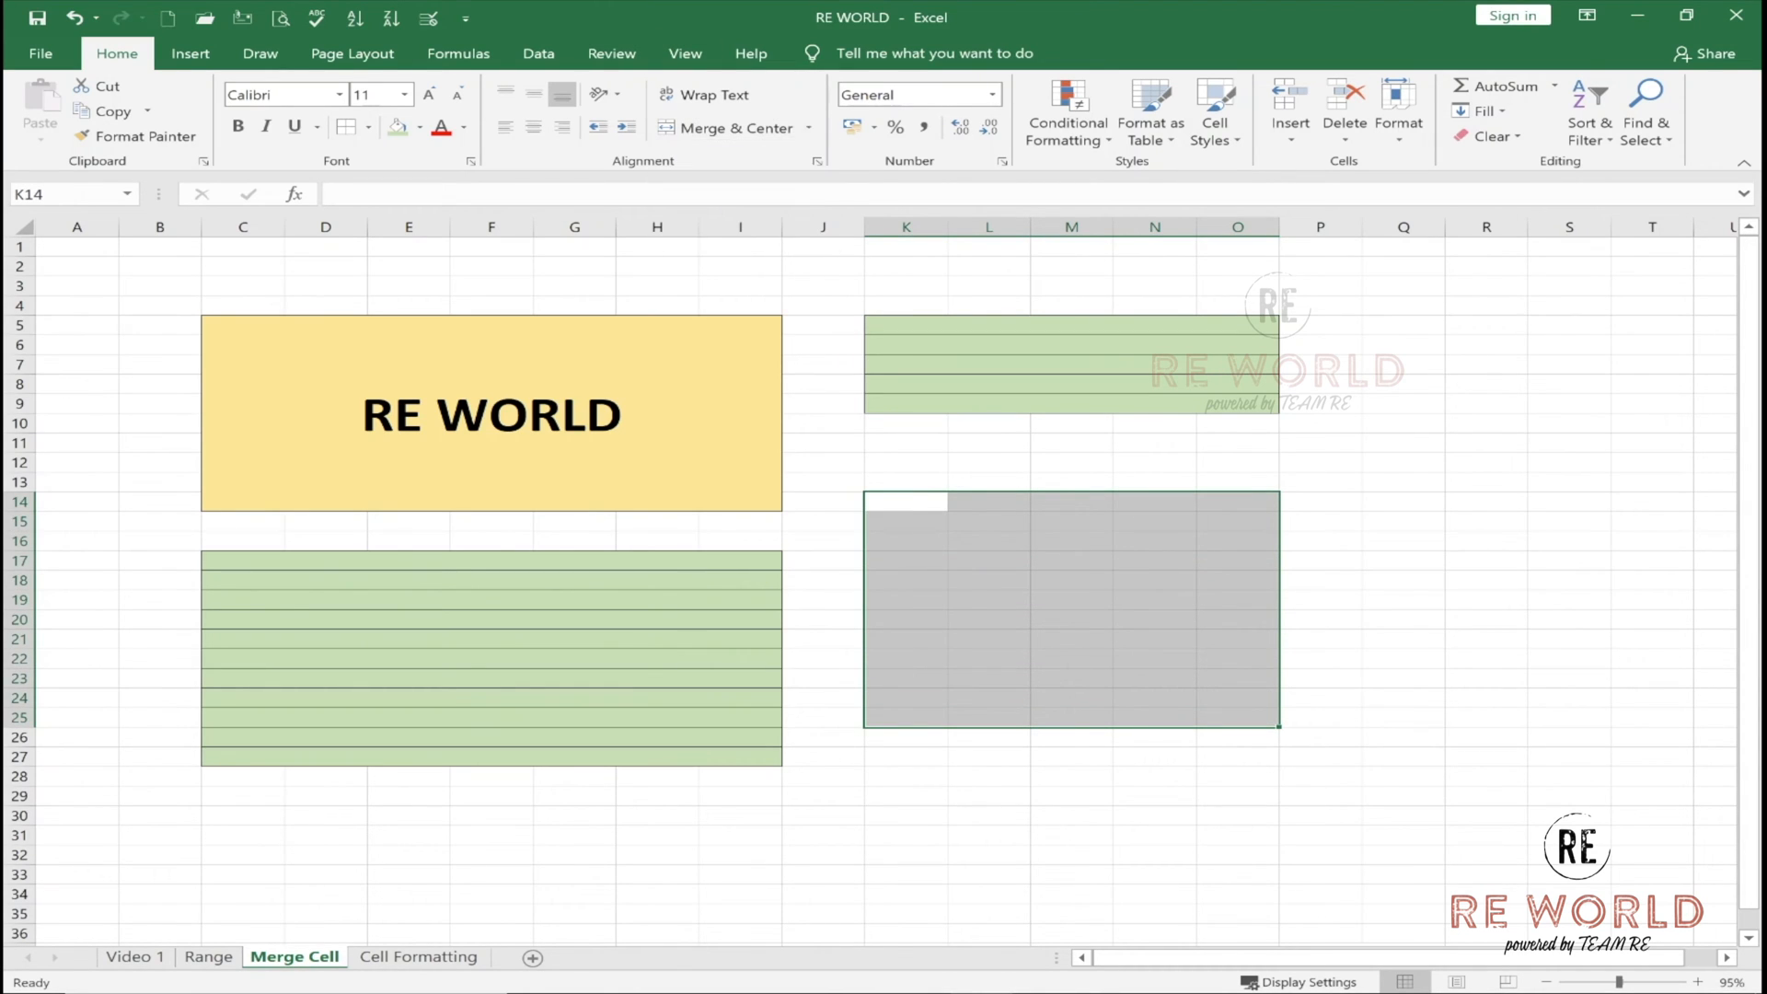
pyautogui.click(902, 578)
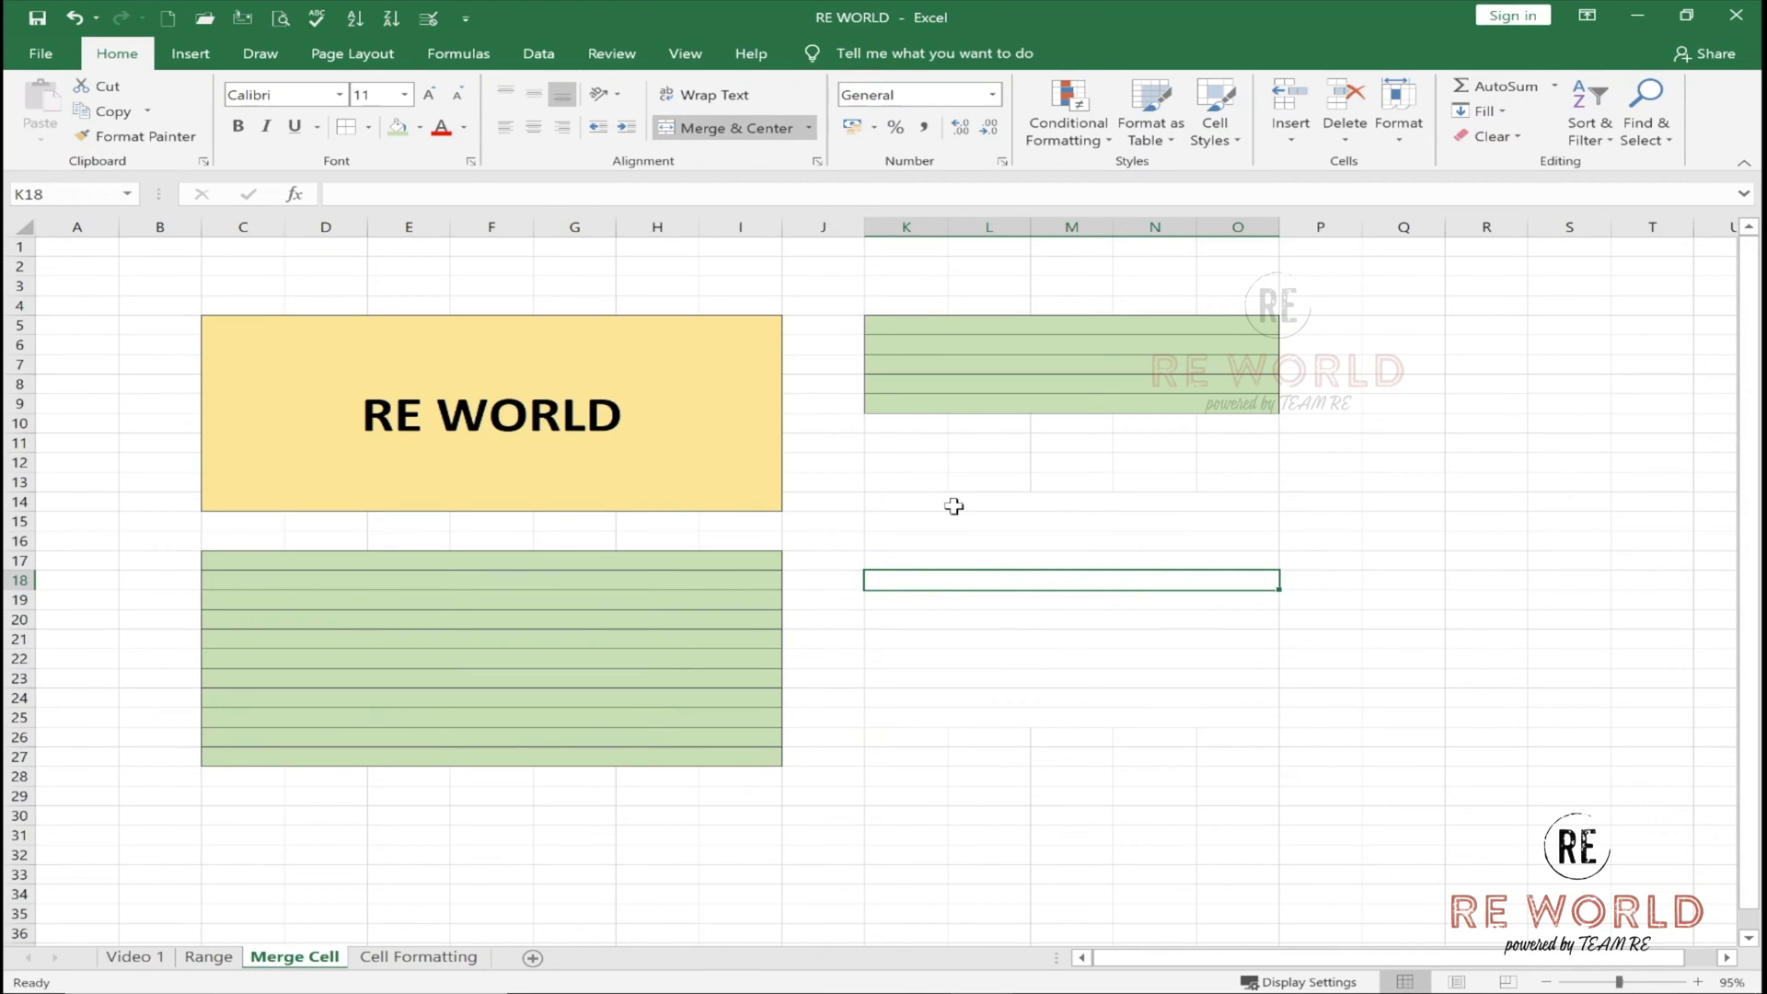
# Fill the merged rows K14:O25 with the same light green and give them all borders.
pyautogui.moveTo(954, 506); pyautogui.dragTo(926, 718)
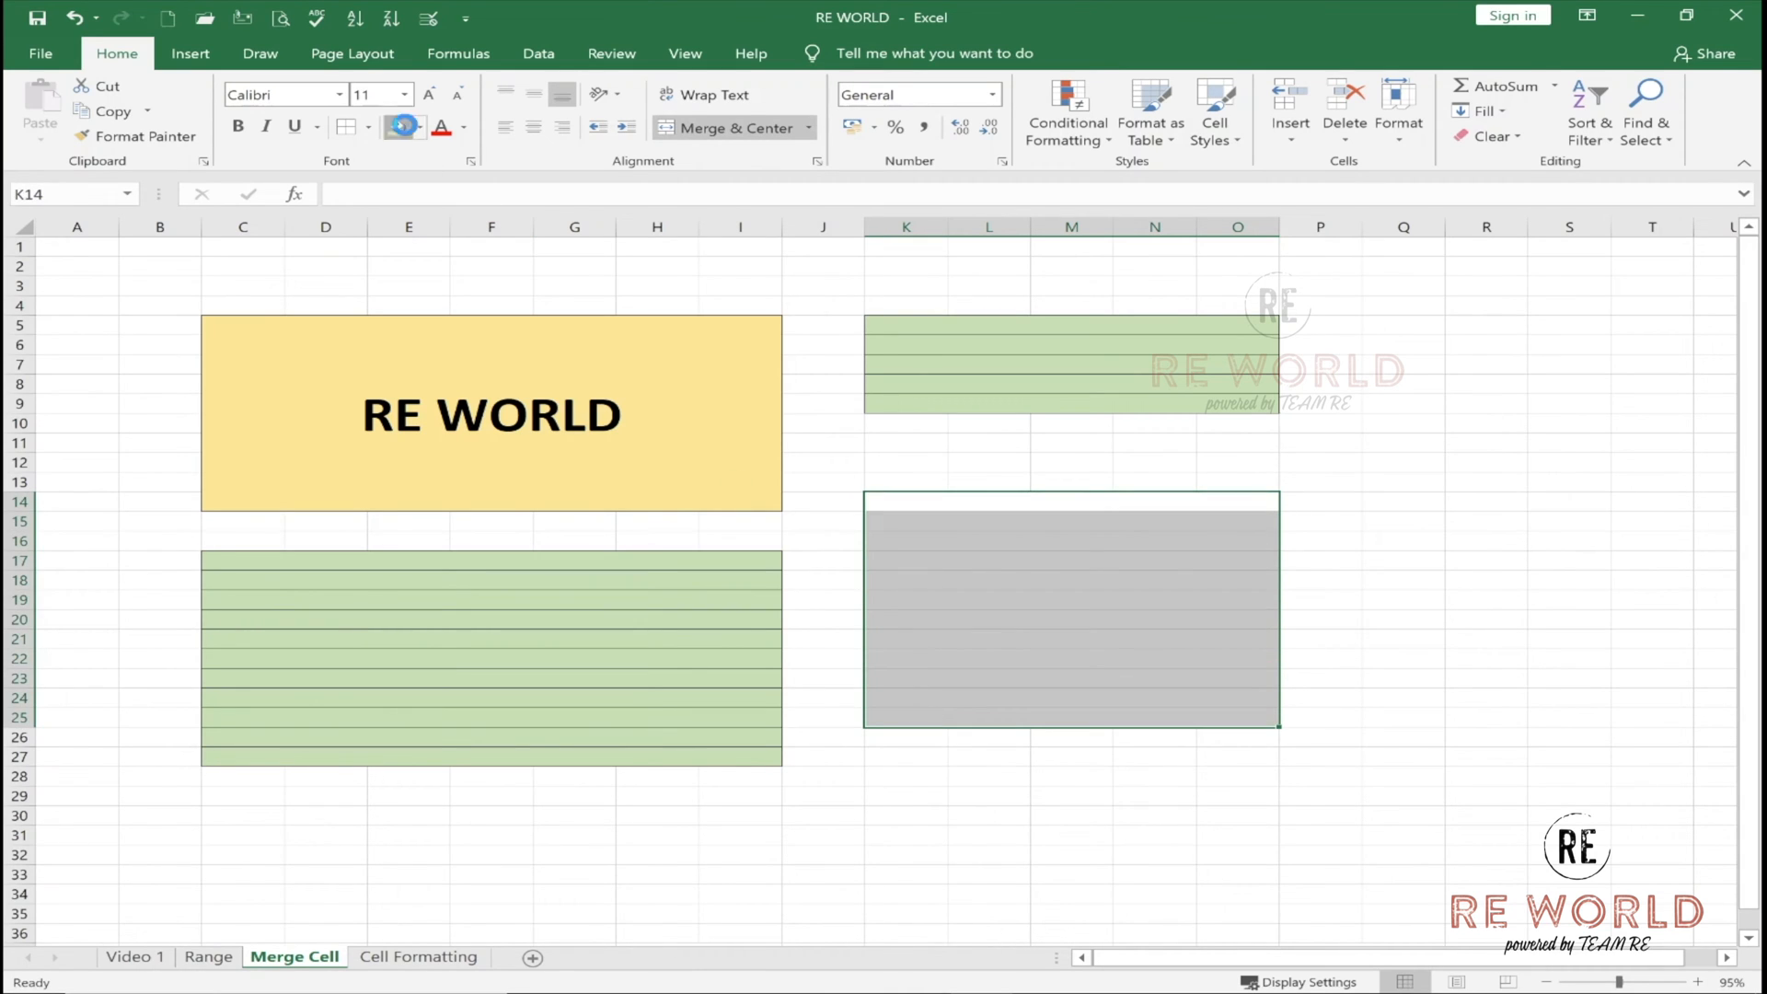
pyautogui.click(397, 128)
pyautogui.click(977, 589)
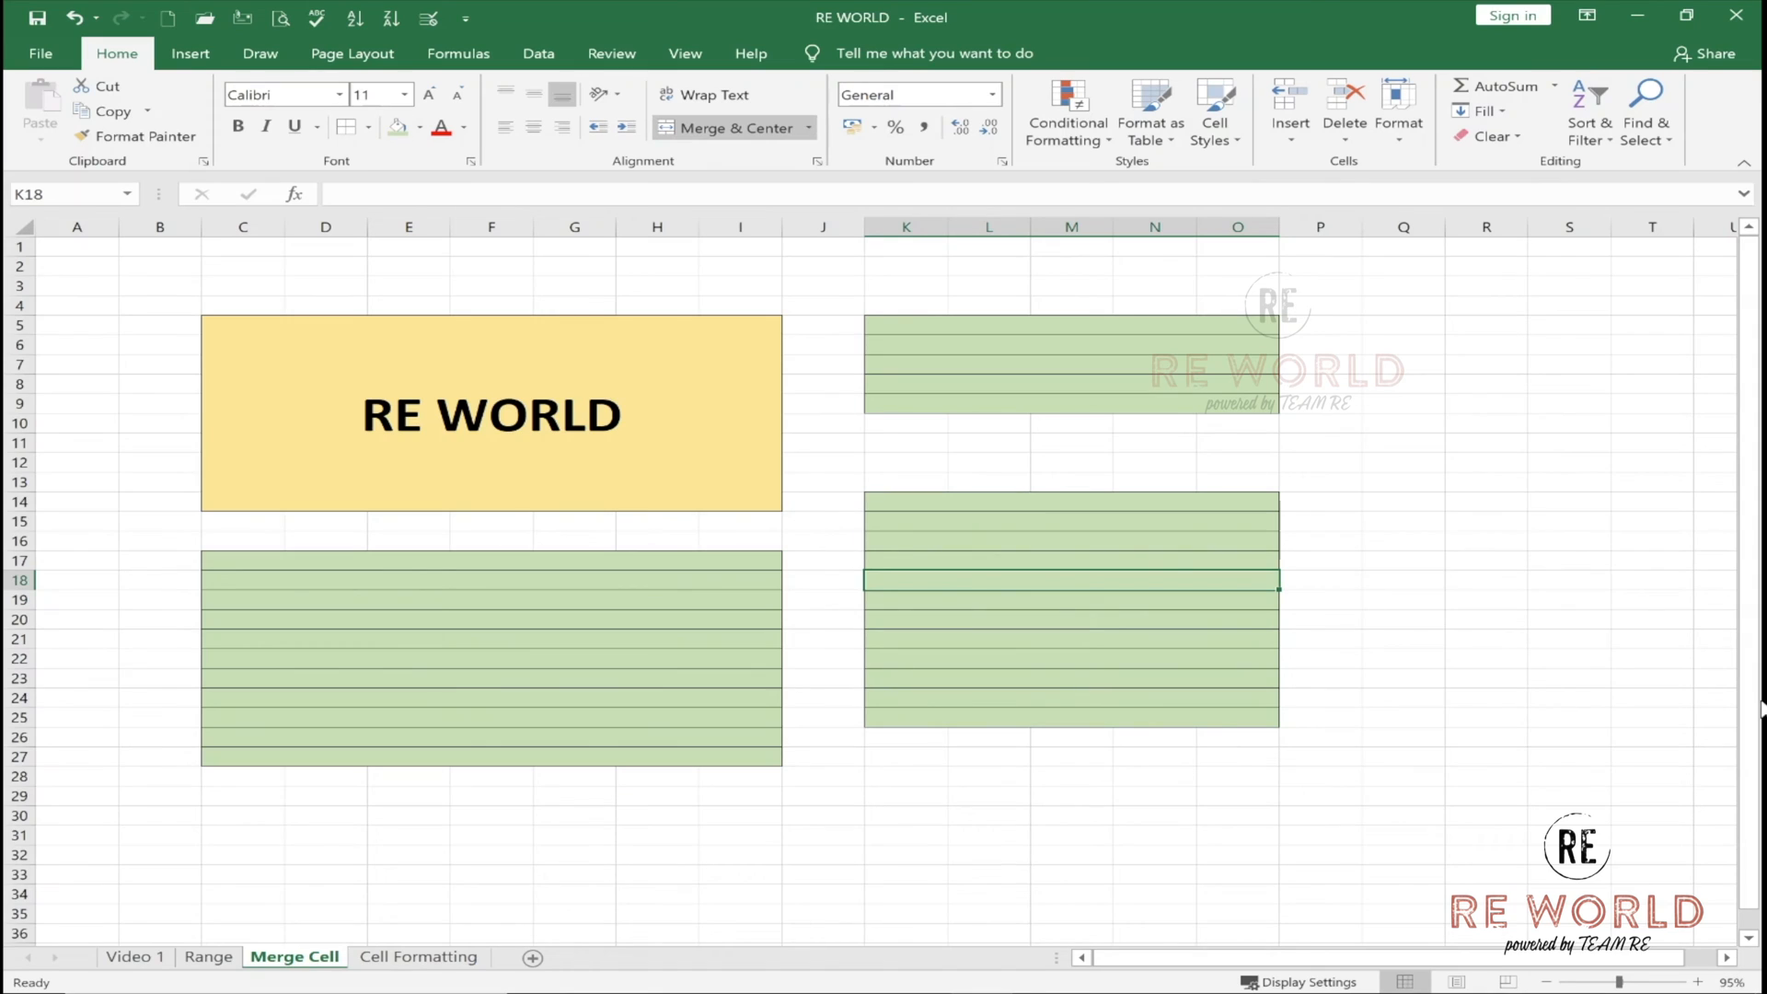
# Unmerge the RE WORLD cell C5:I14.
pyautogui.click(601, 408)
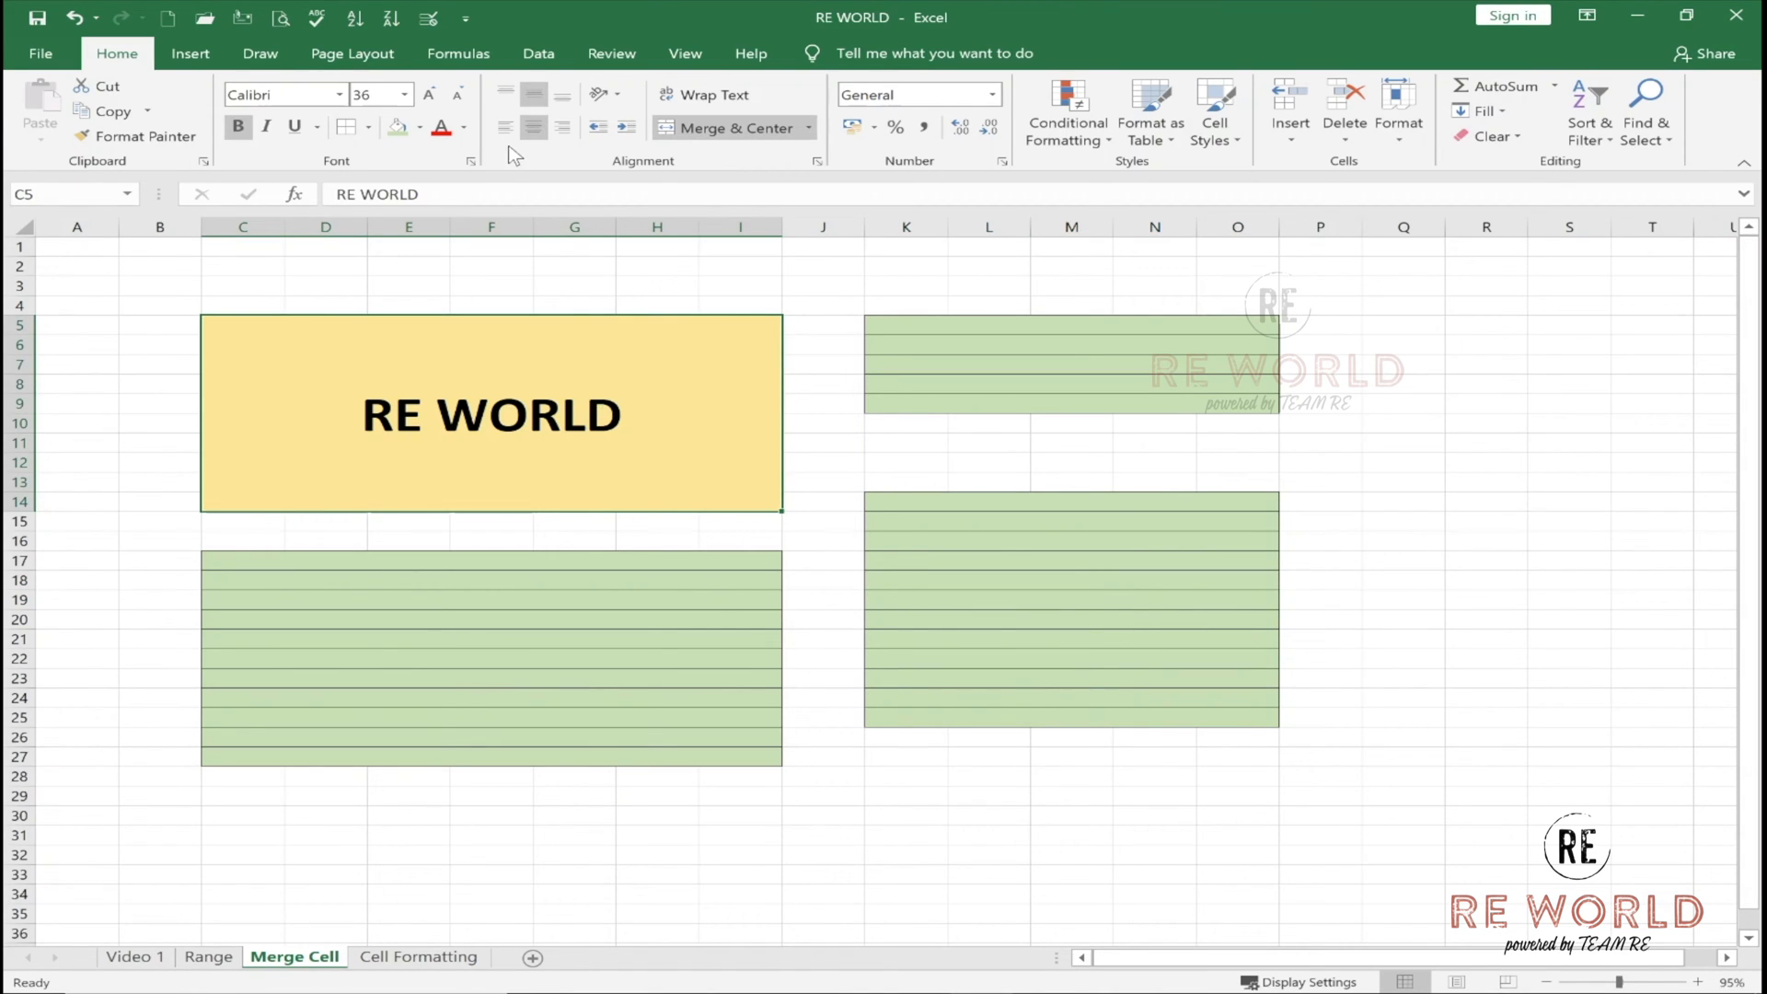
pyautogui.click(810, 129)
pyautogui.click(760, 206)
pyautogui.click(812, 132)
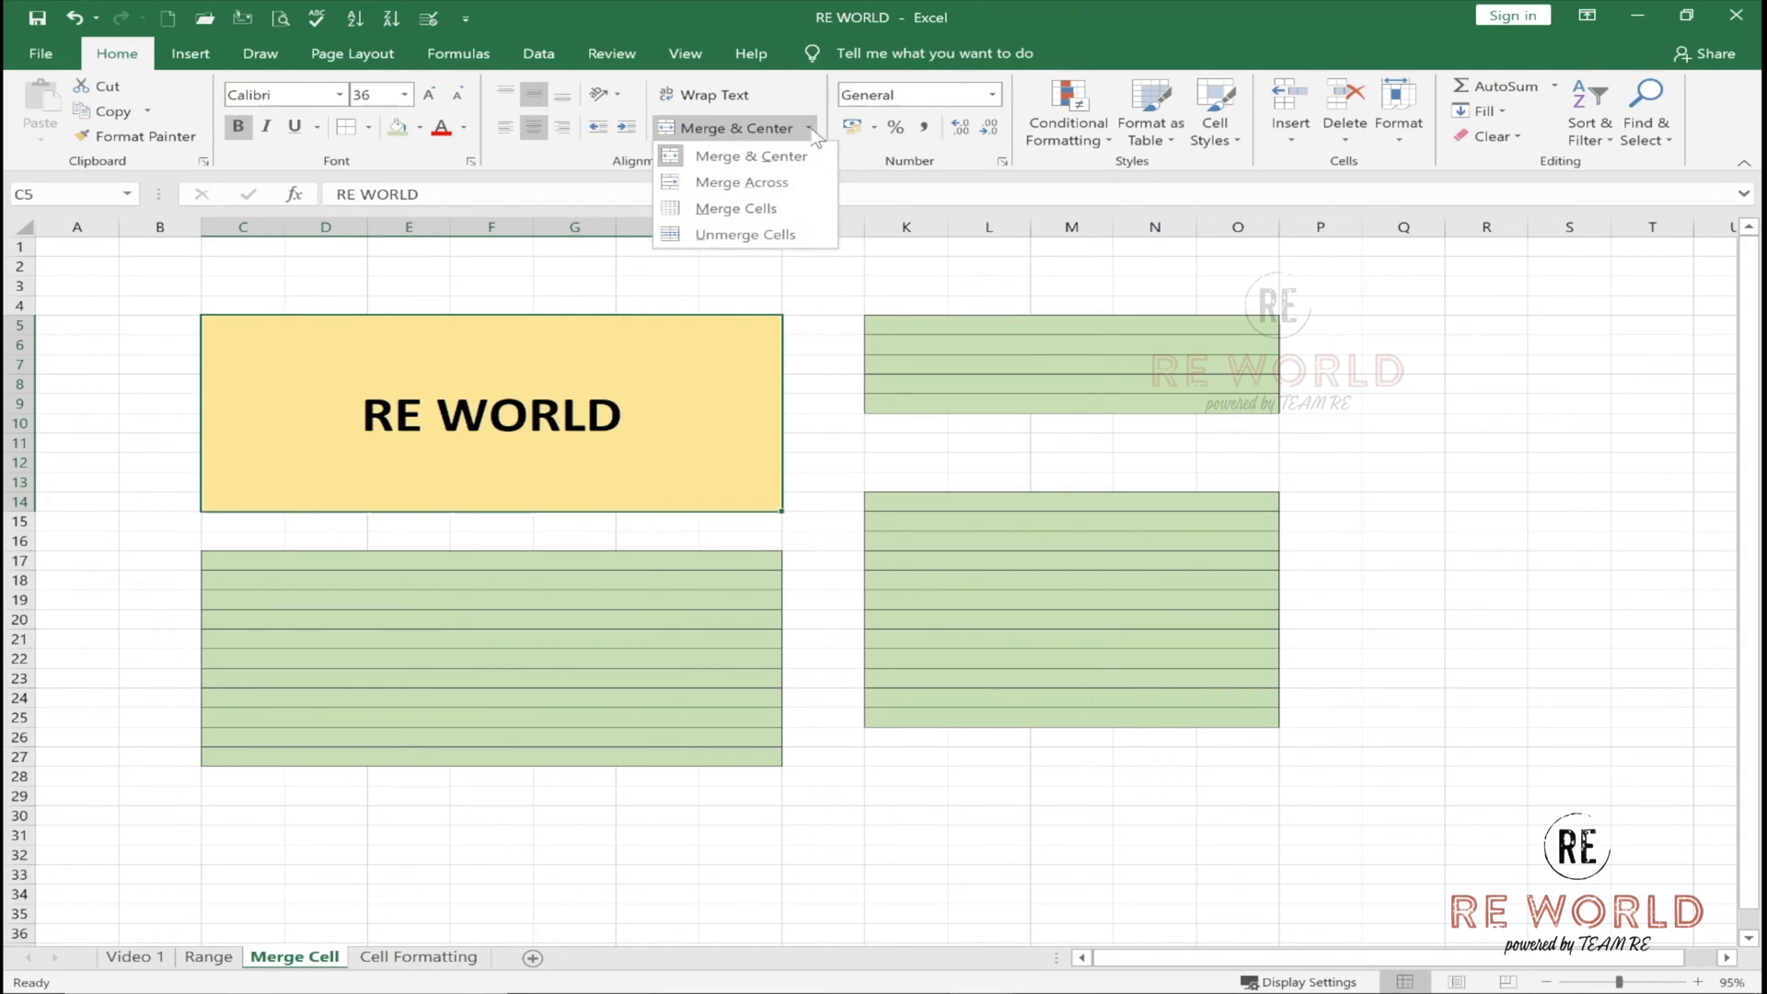
pyautogui.click(760, 230)
# Select the range C5:I14 and apply Merge & Center to it again.
pyautogui.click(252, 333)
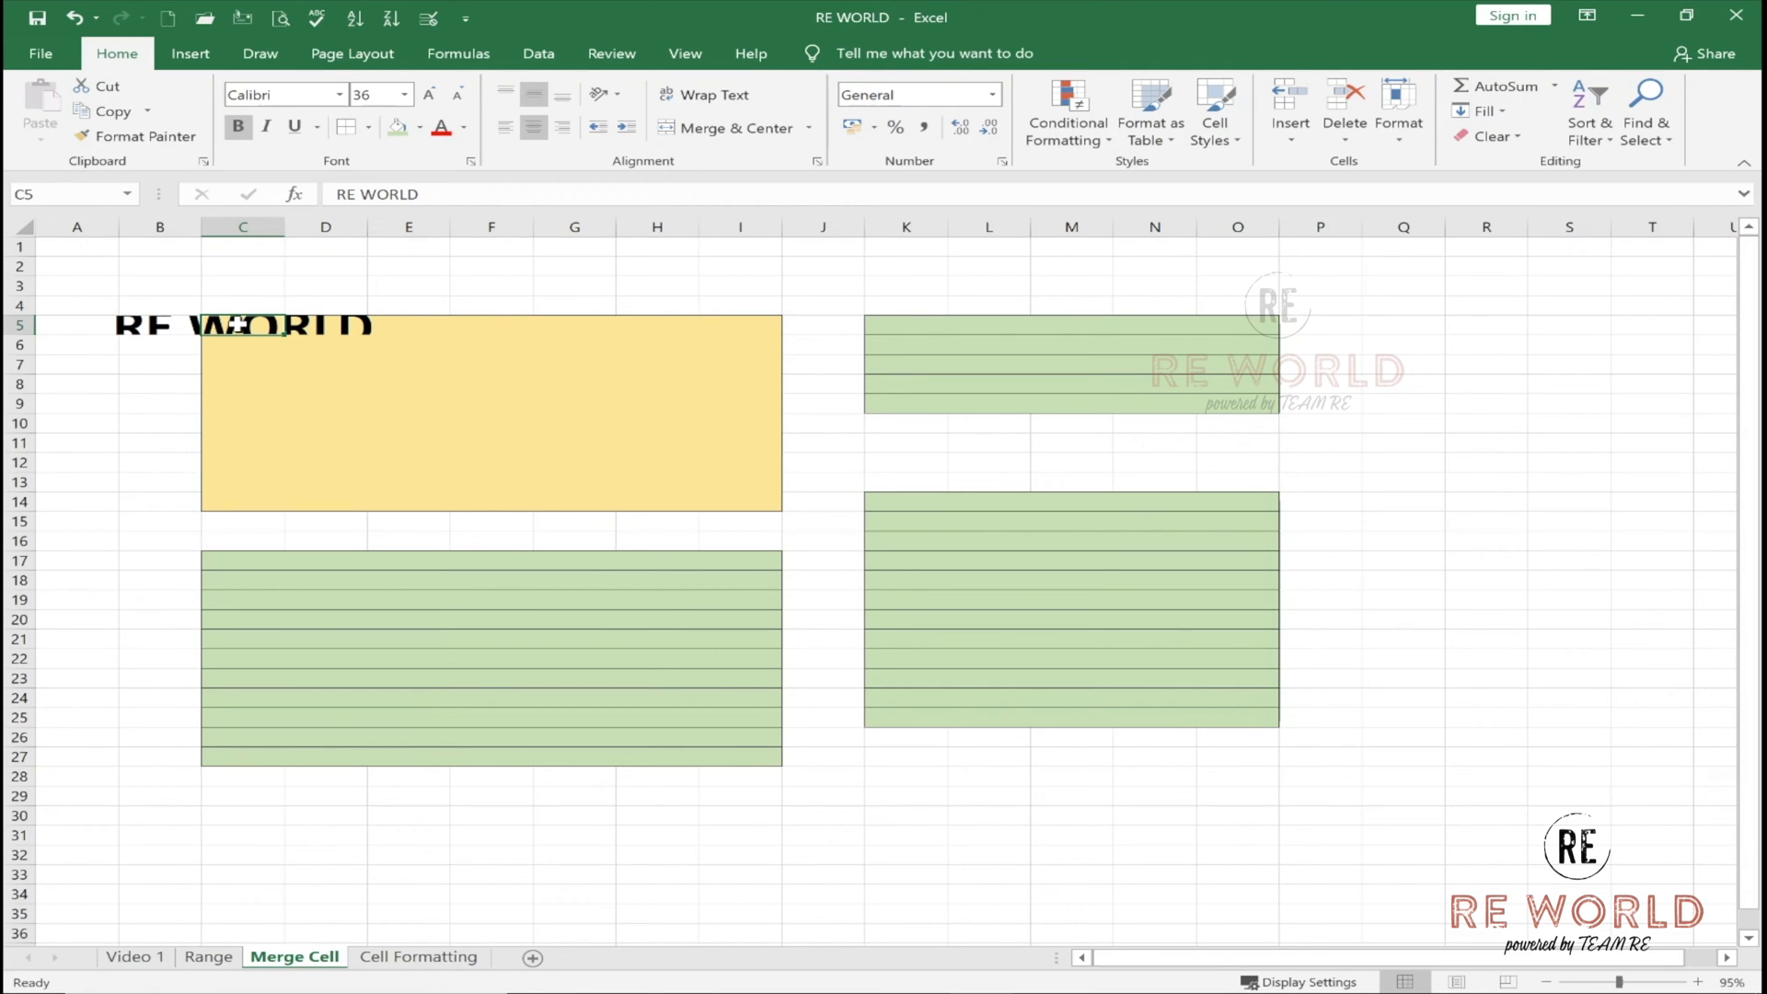
pyautogui.moveTo(238, 324); pyautogui.dragTo(751, 502)
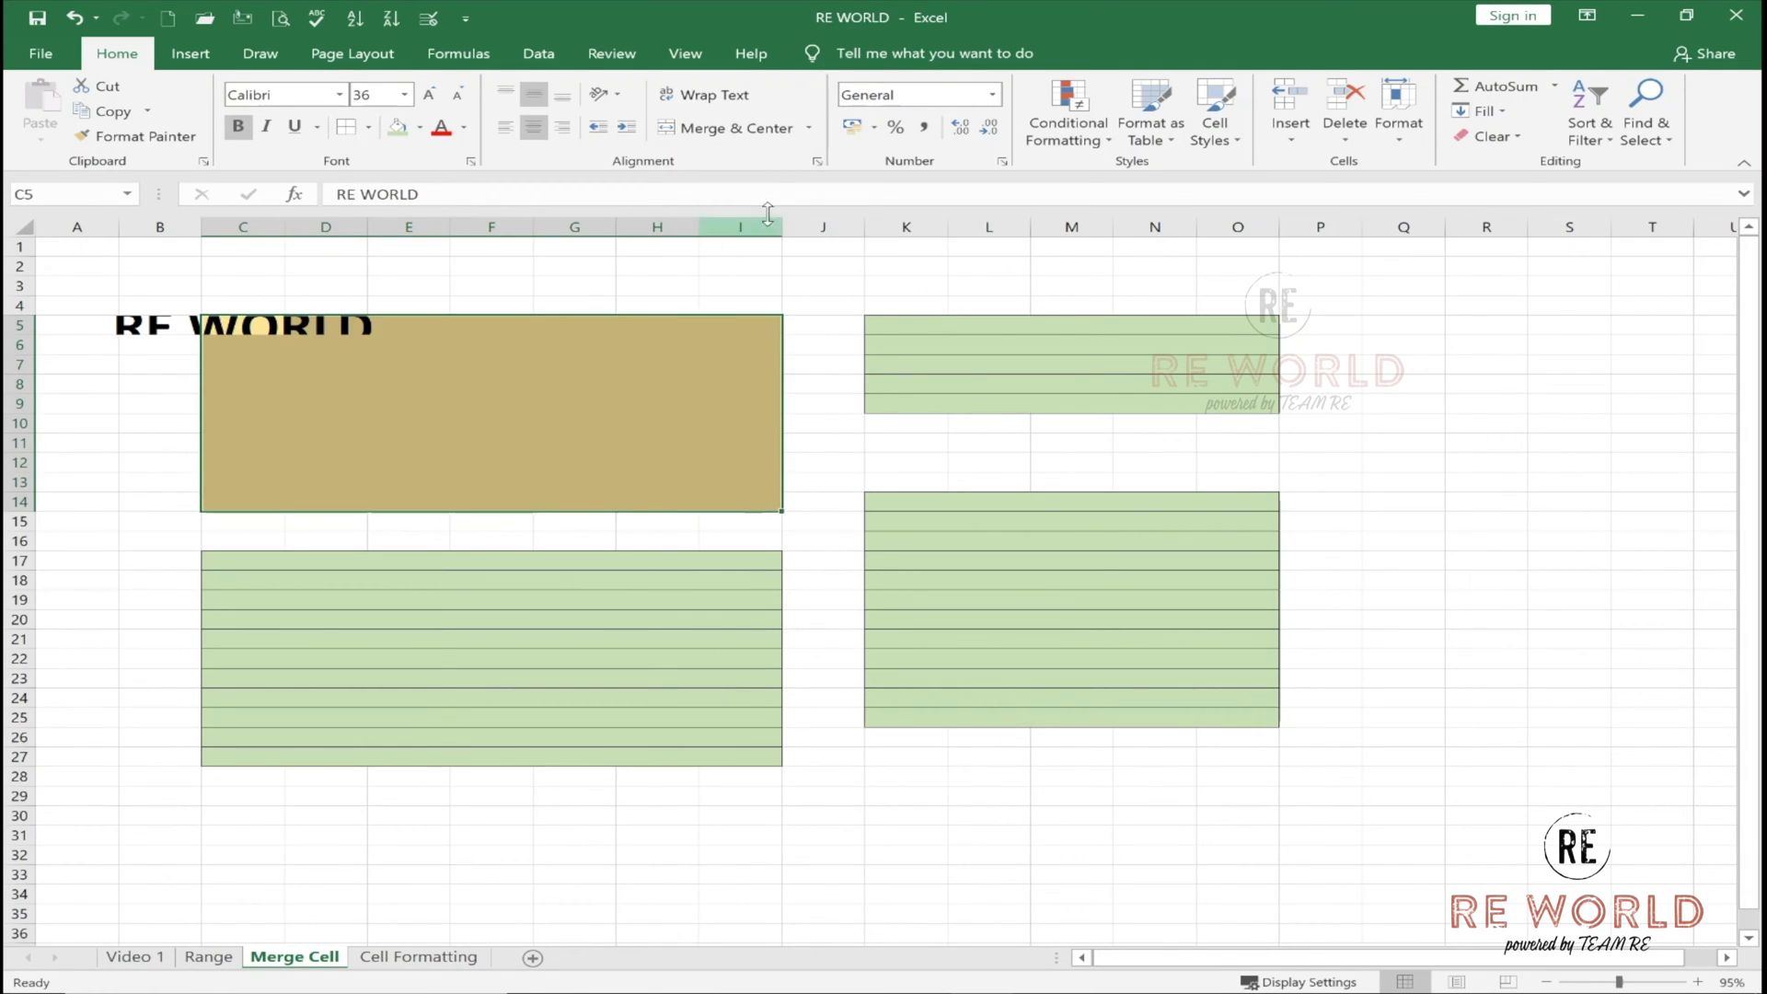
pyautogui.click(723, 128)
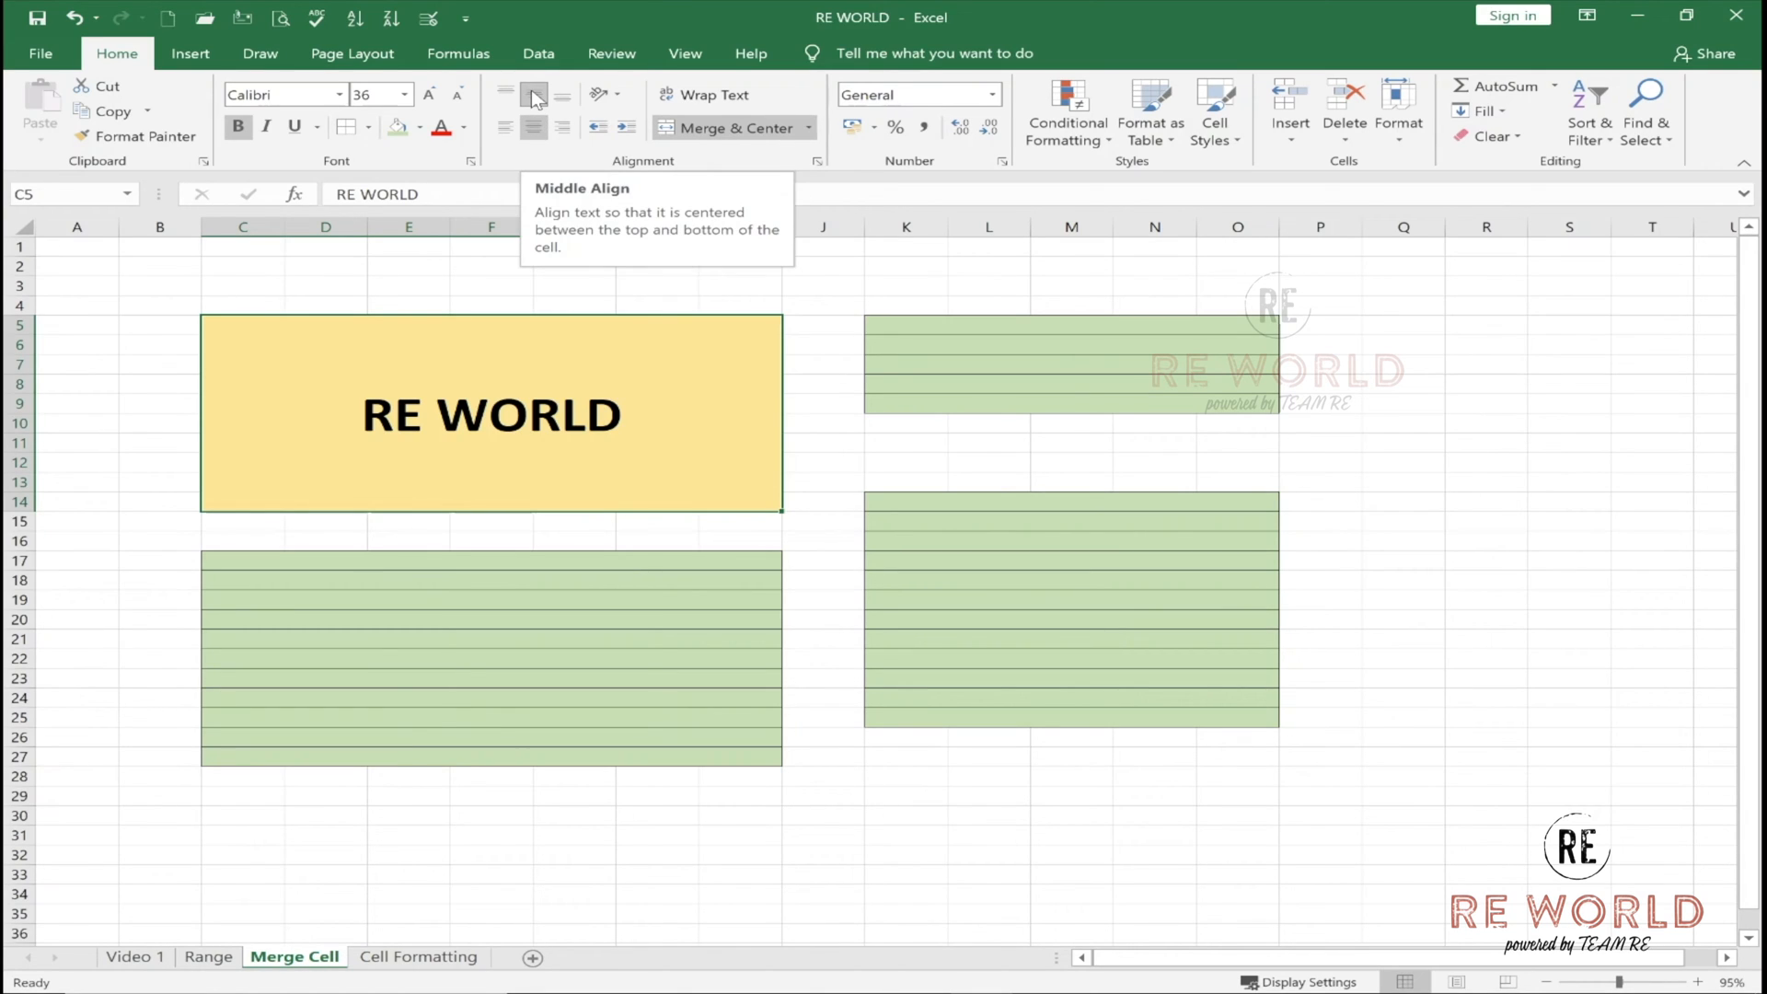
# Align the RE WORLD text to the top of its merged cell and try left, centre and right alignment.
pyautogui.click(506, 96)
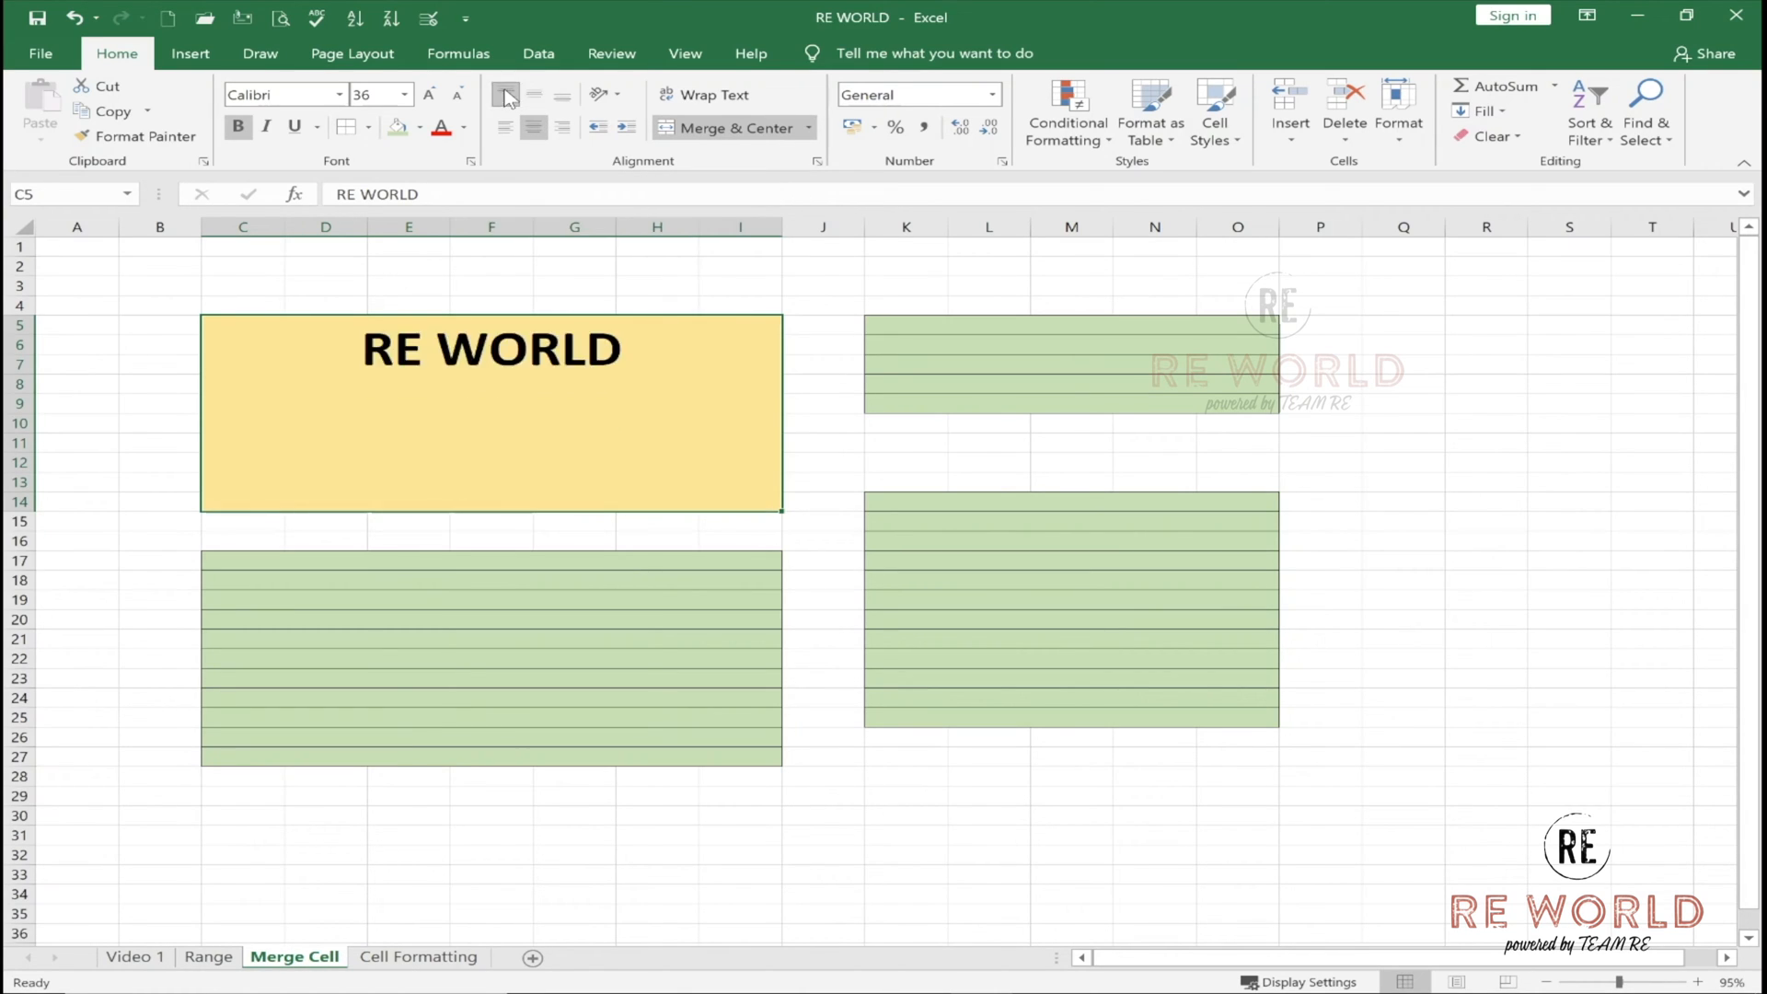
pyautogui.click(507, 126)
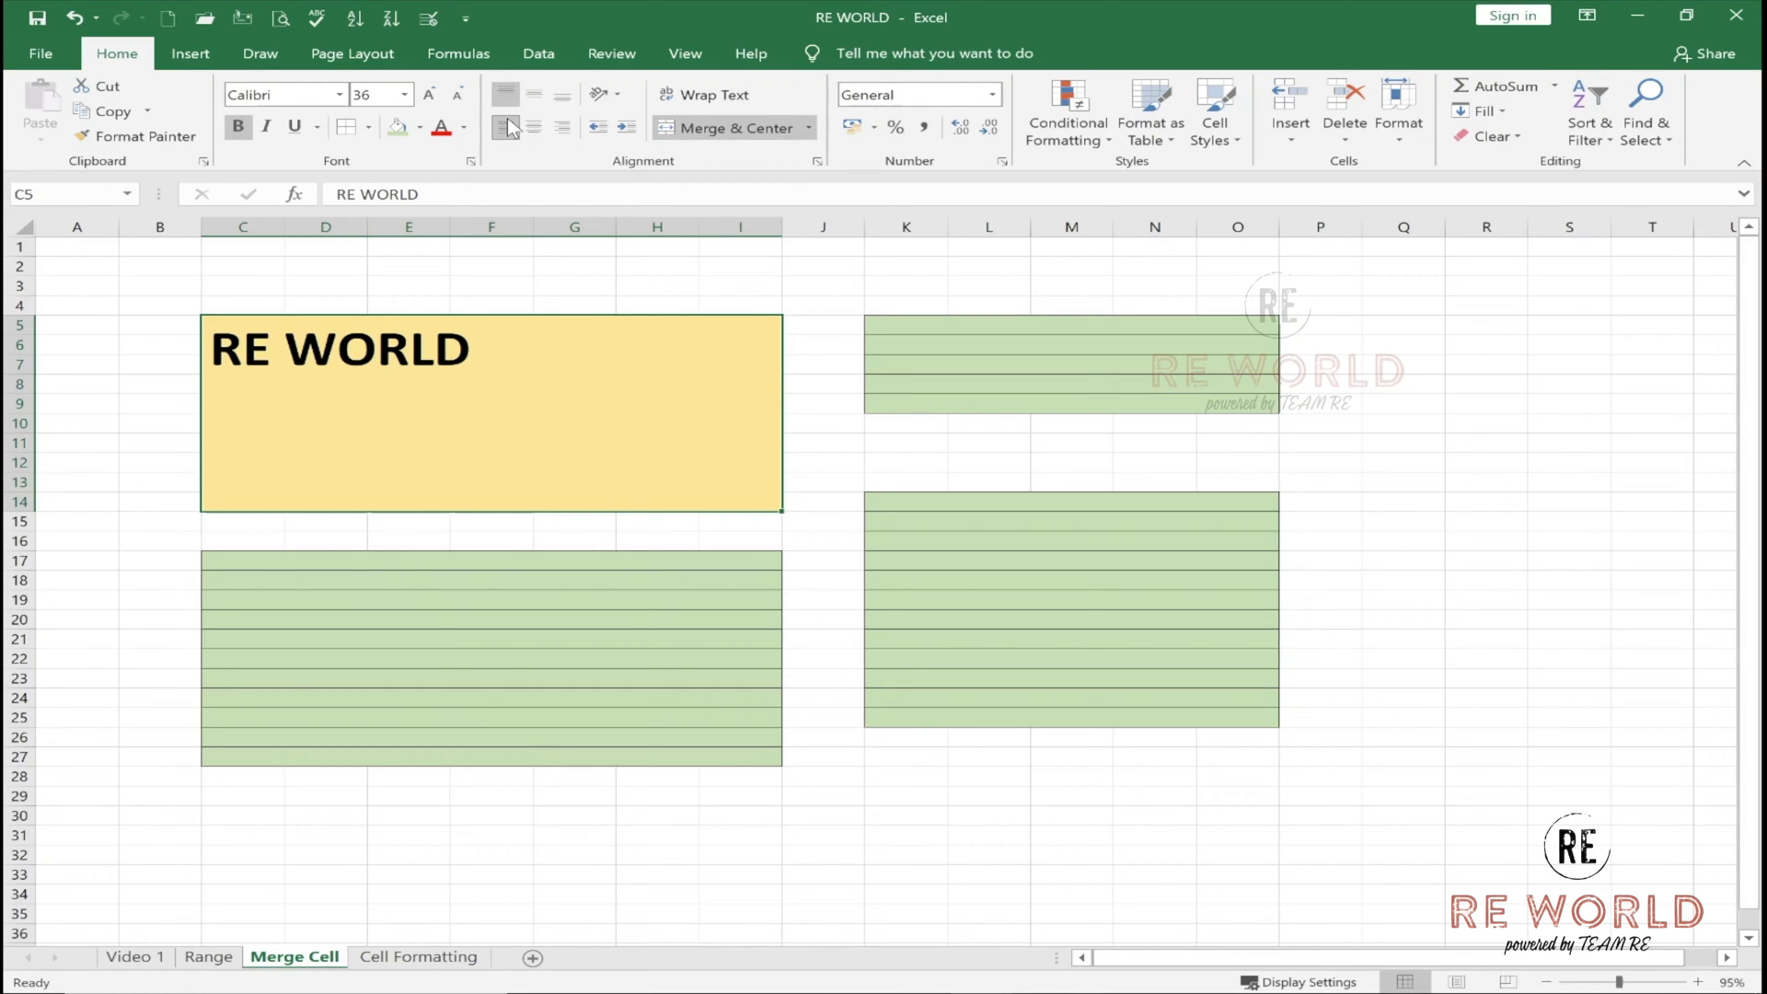
pyautogui.click(529, 126)
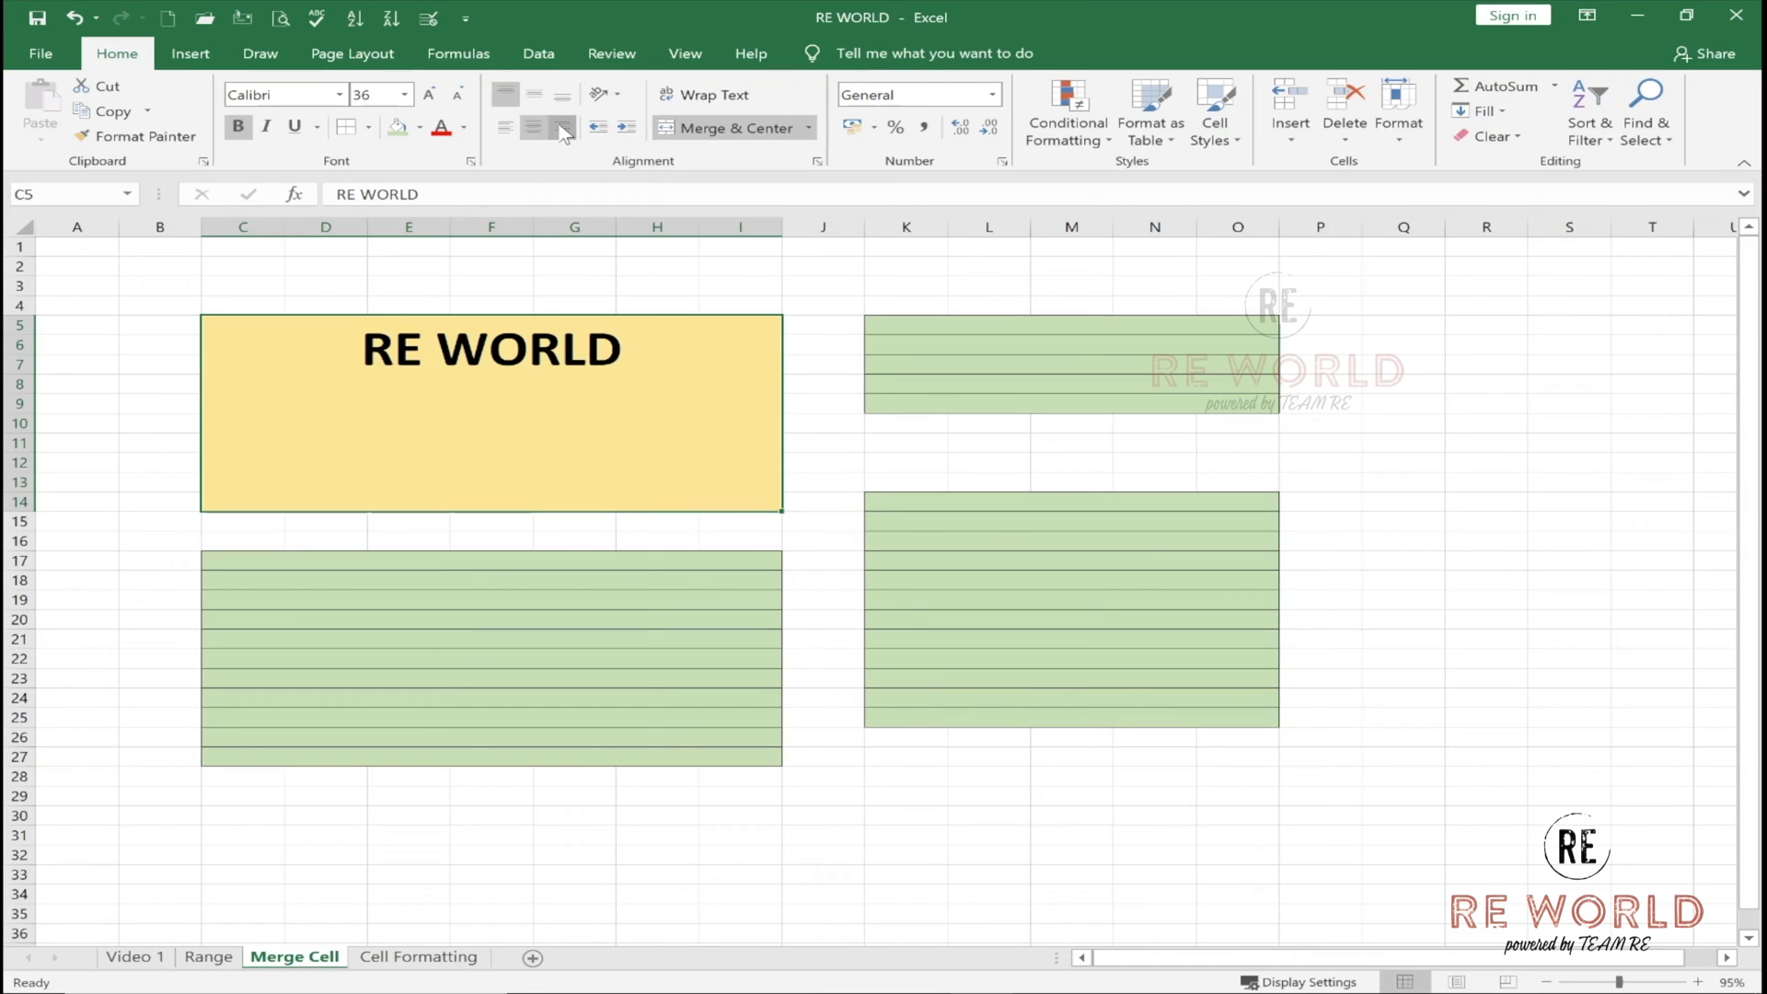
pyautogui.click(561, 127)
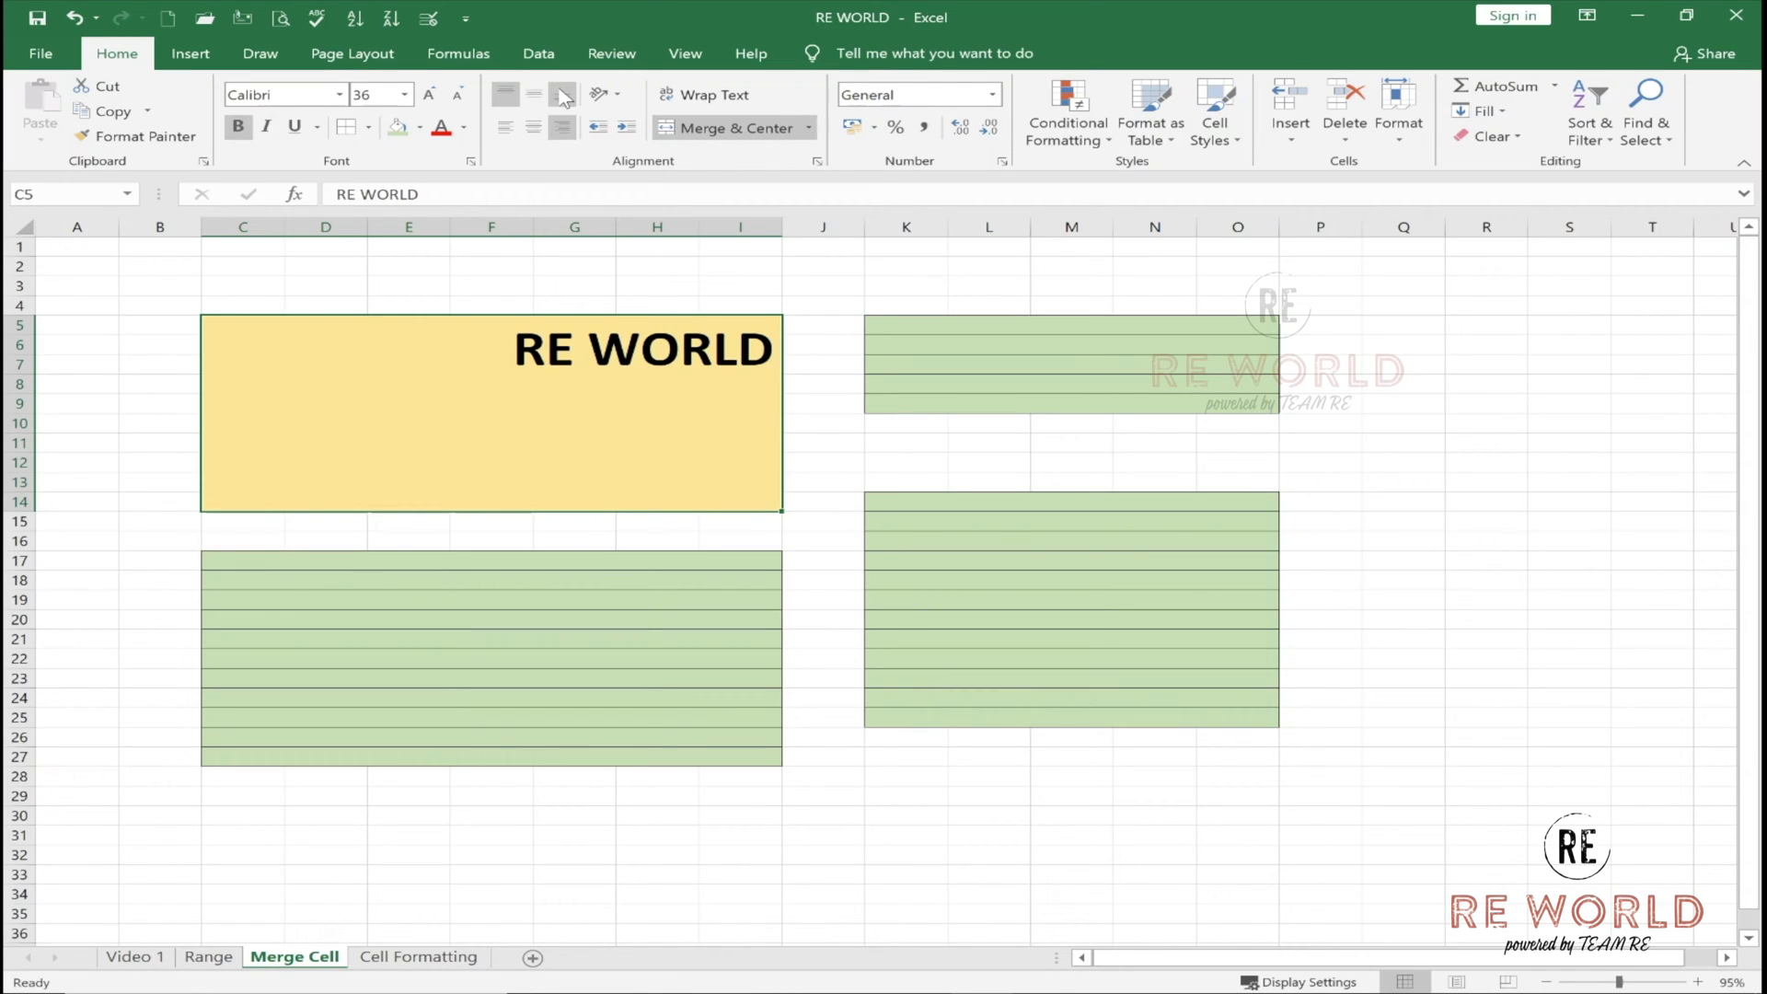
# Align the RE WORLD text to the bottom, try centre and left alignment, and set it to Middle Align.
pyautogui.click(563, 94)
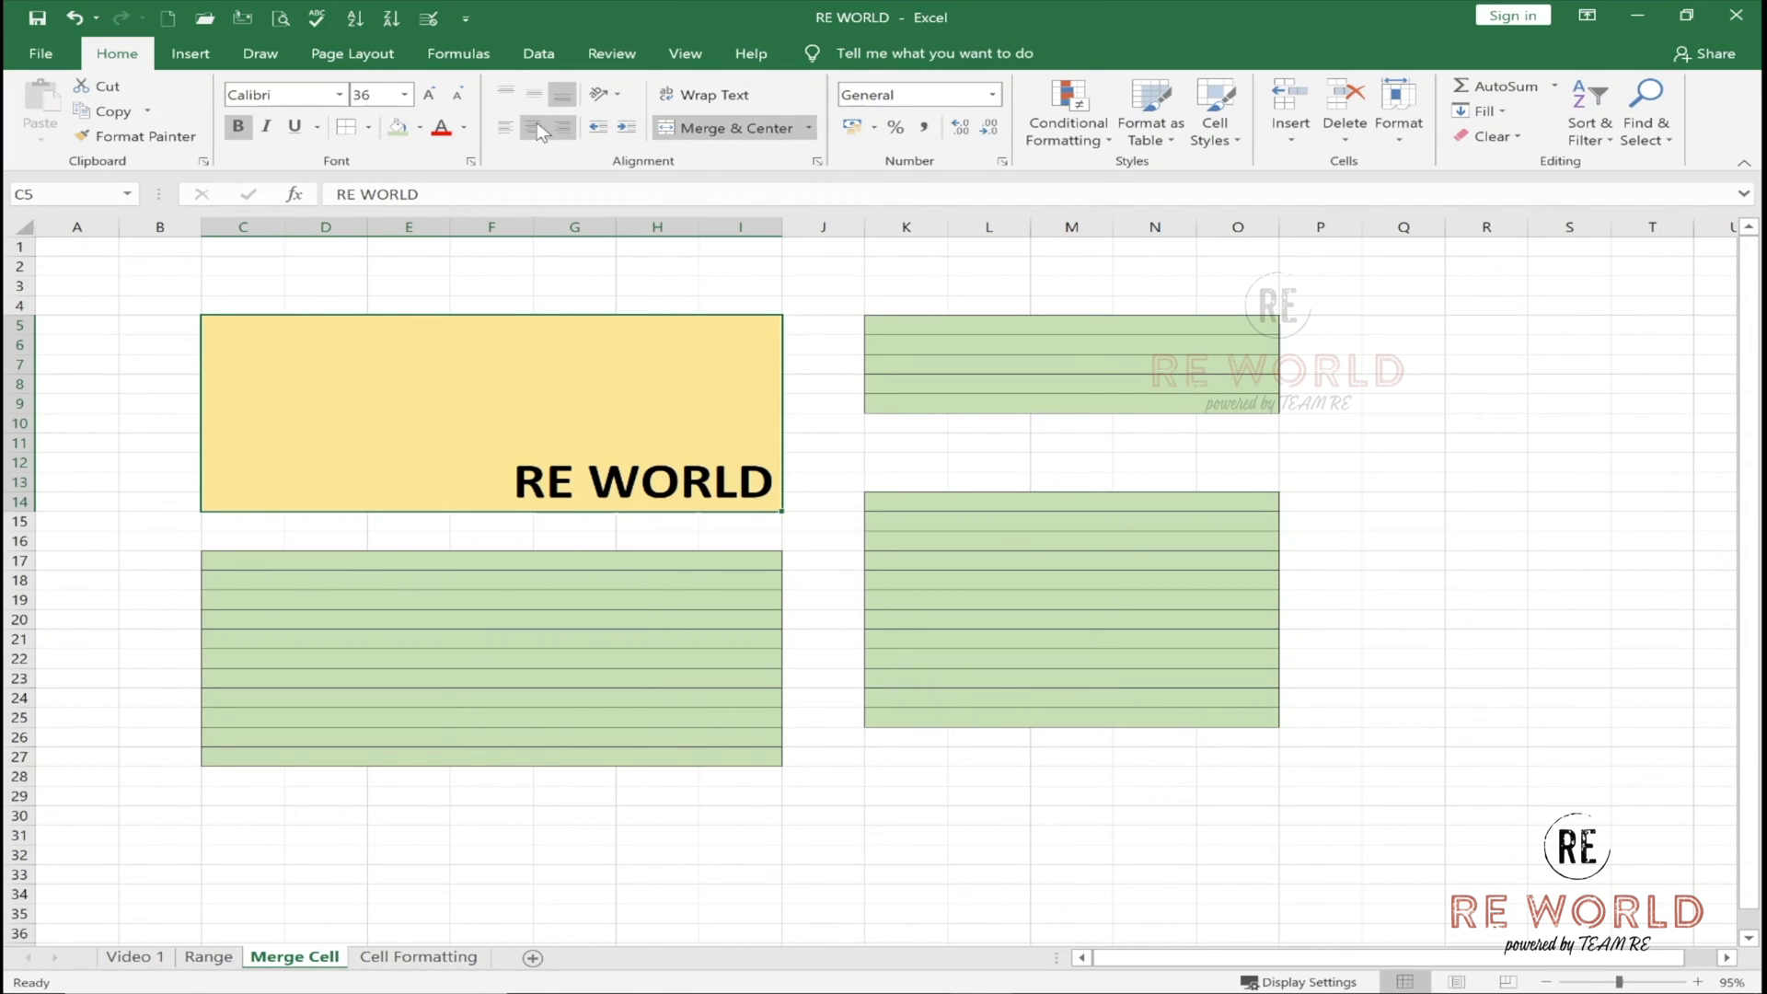
pyautogui.click(535, 124)
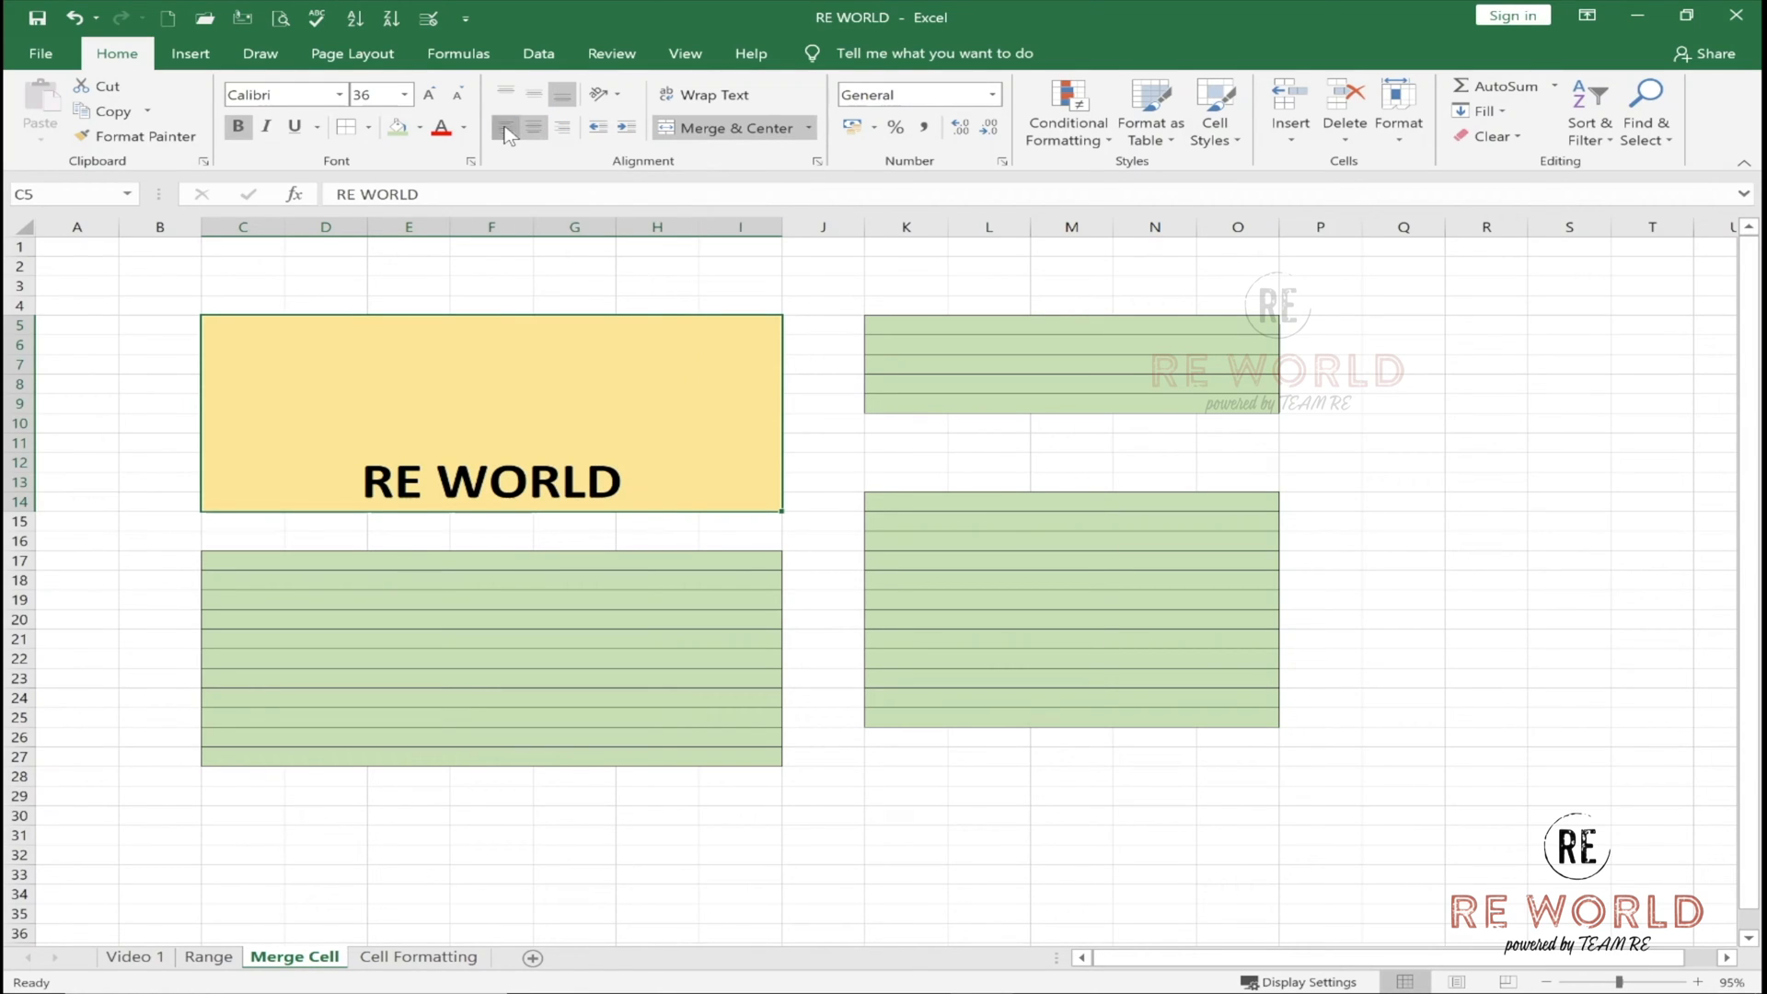
pyautogui.click(505, 131)
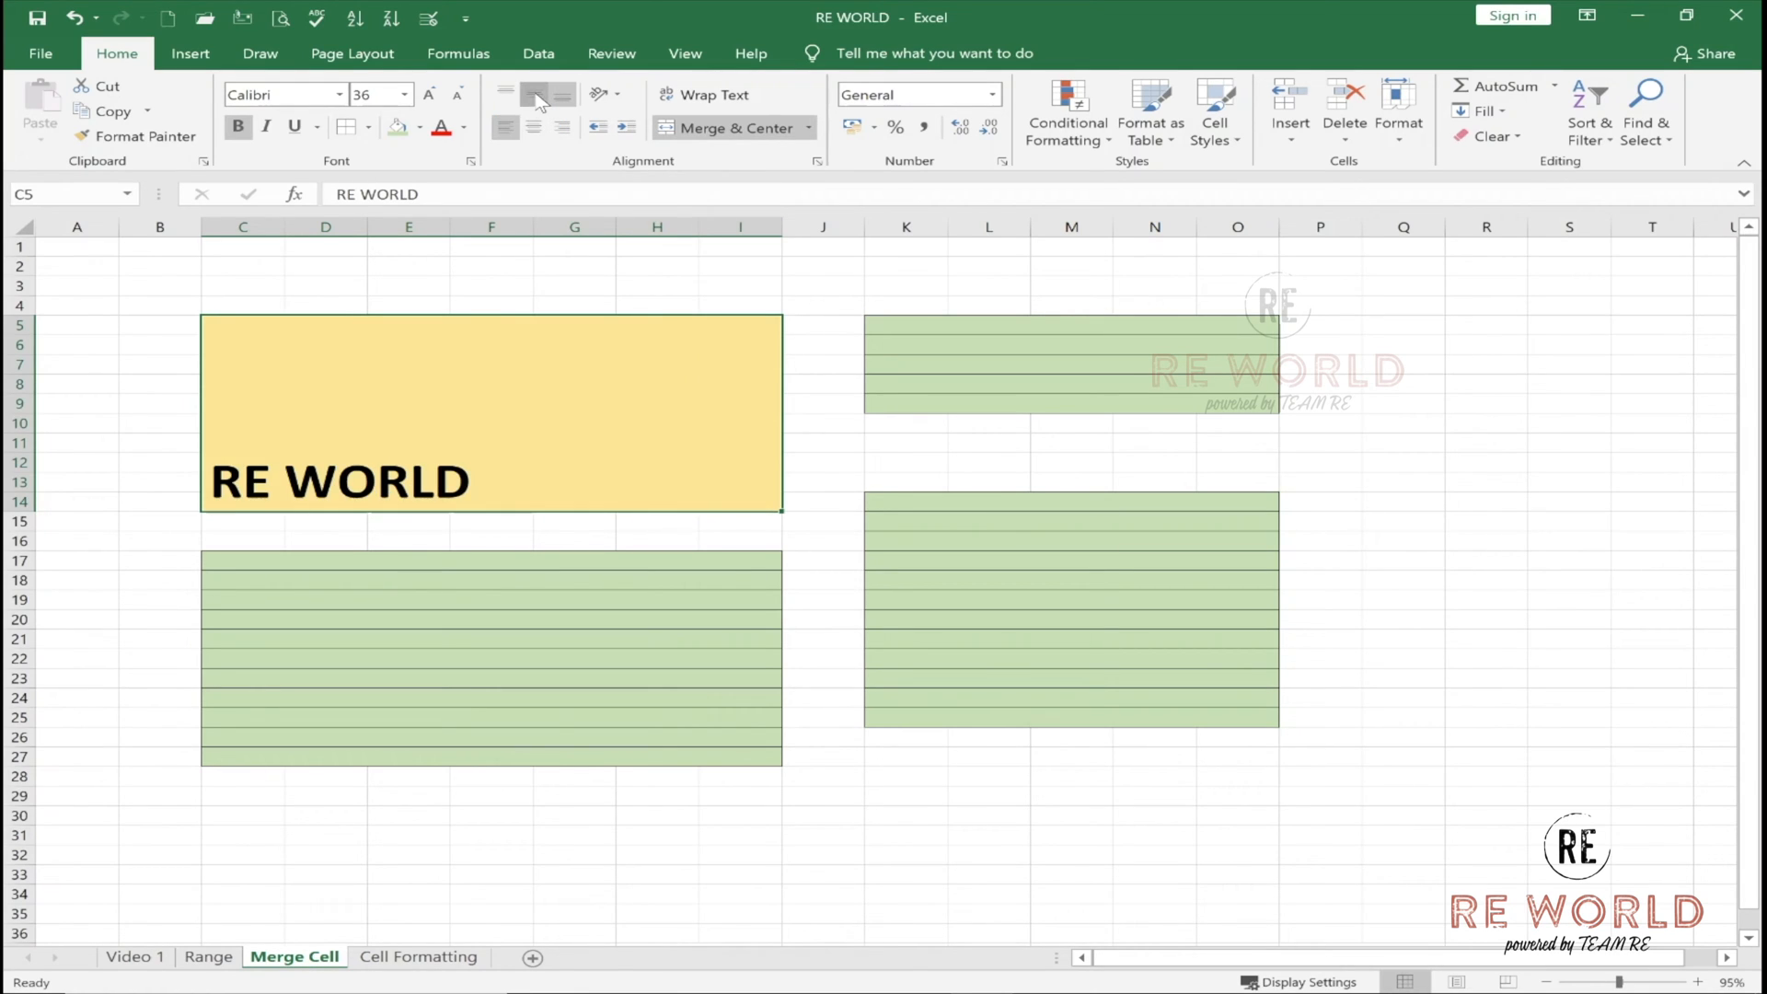
pyautogui.click(536, 98)
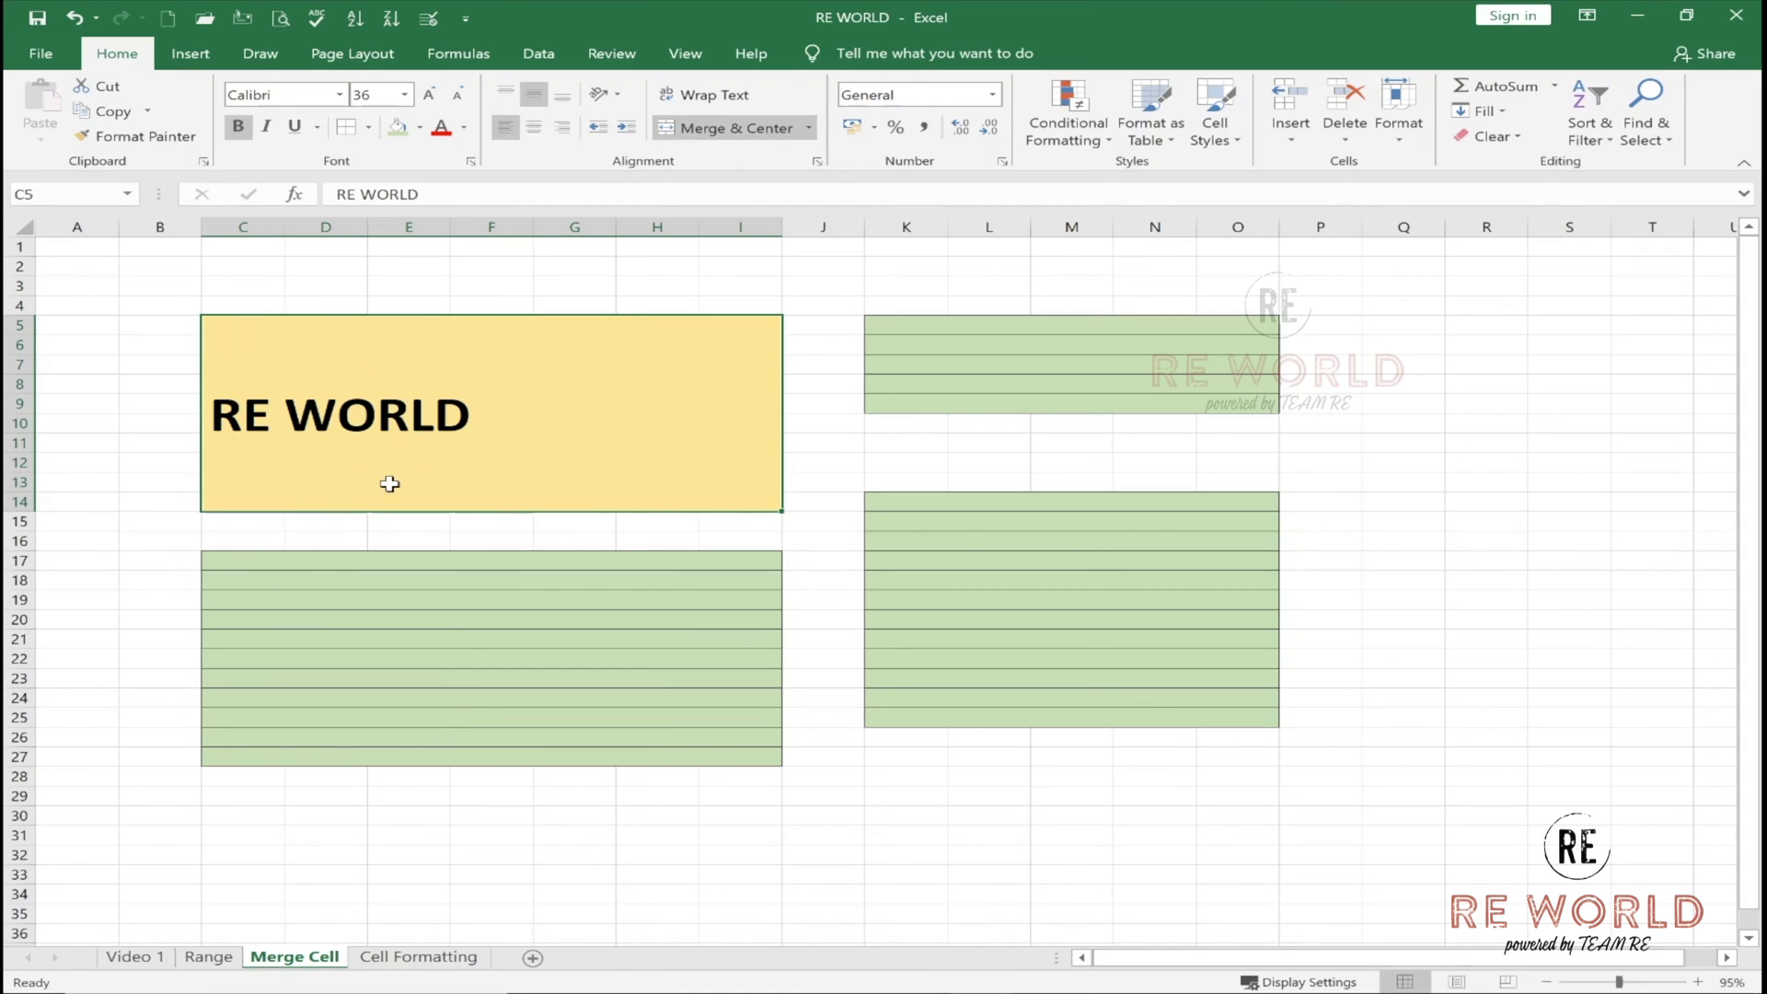
# Centre the RE WORLD text horizontally, try Bottom Align, and return it to Middle Align.
pyautogui.click(534, 127)
pyautogui.click(563, 95)
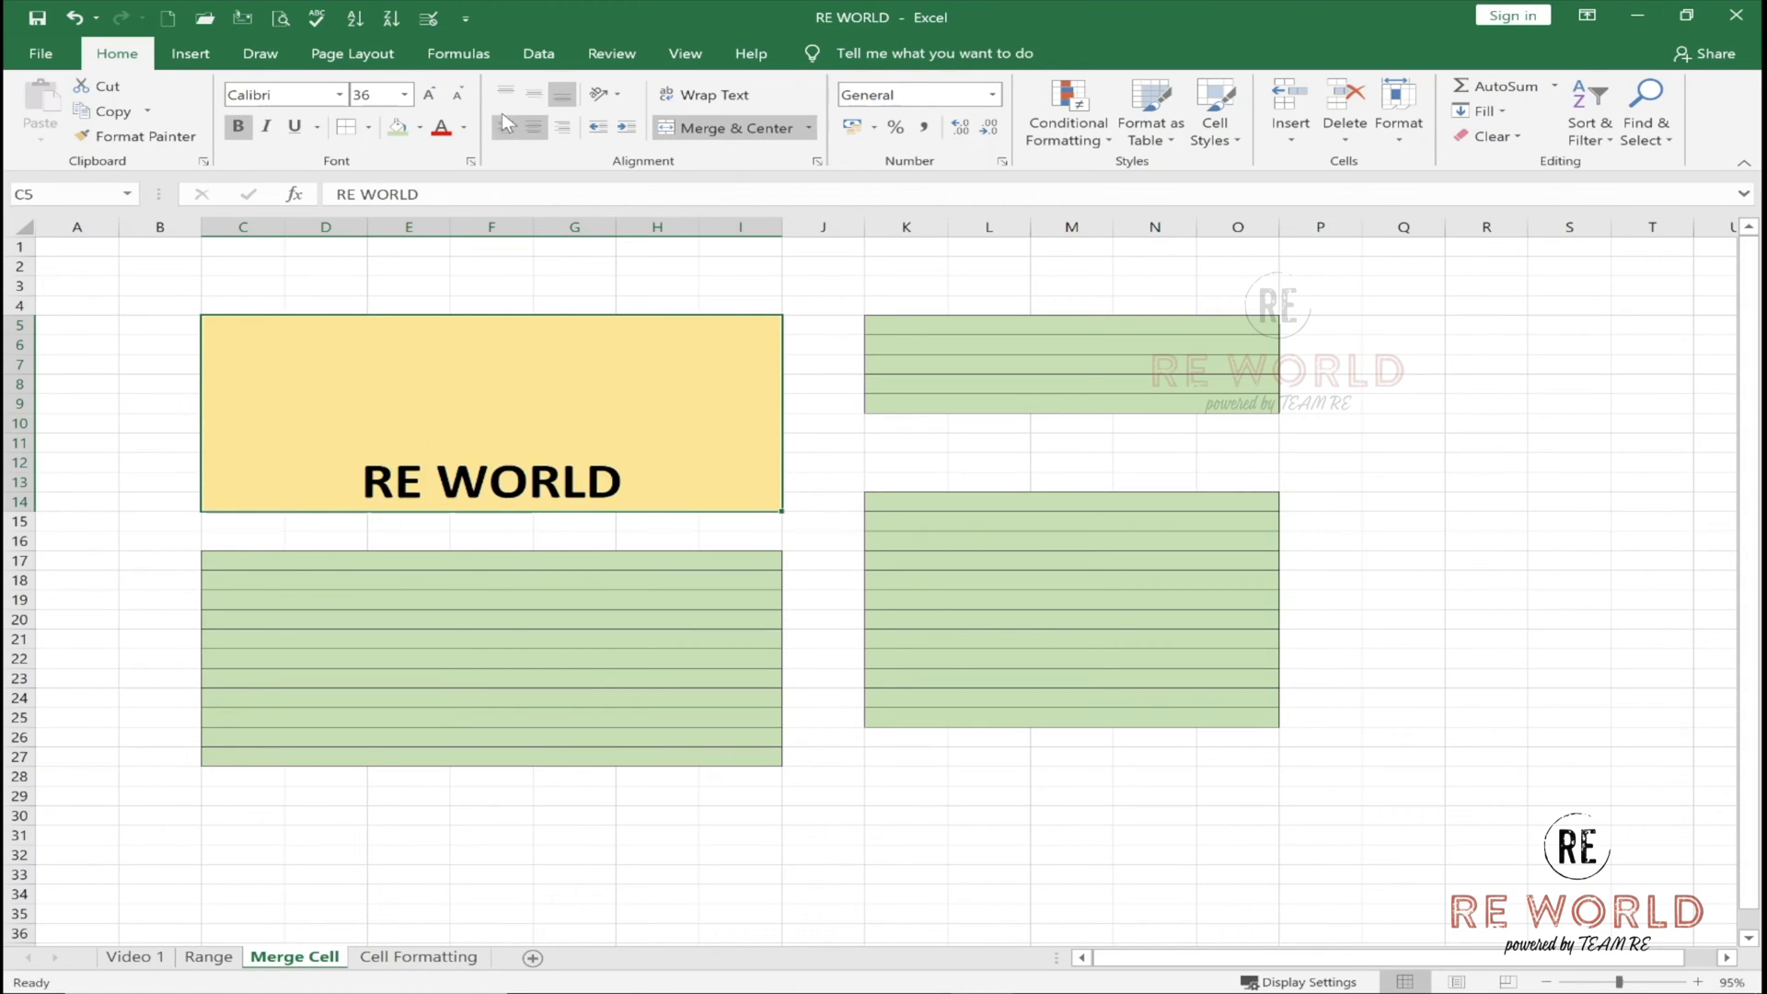
pyautogui.click(536, 96)
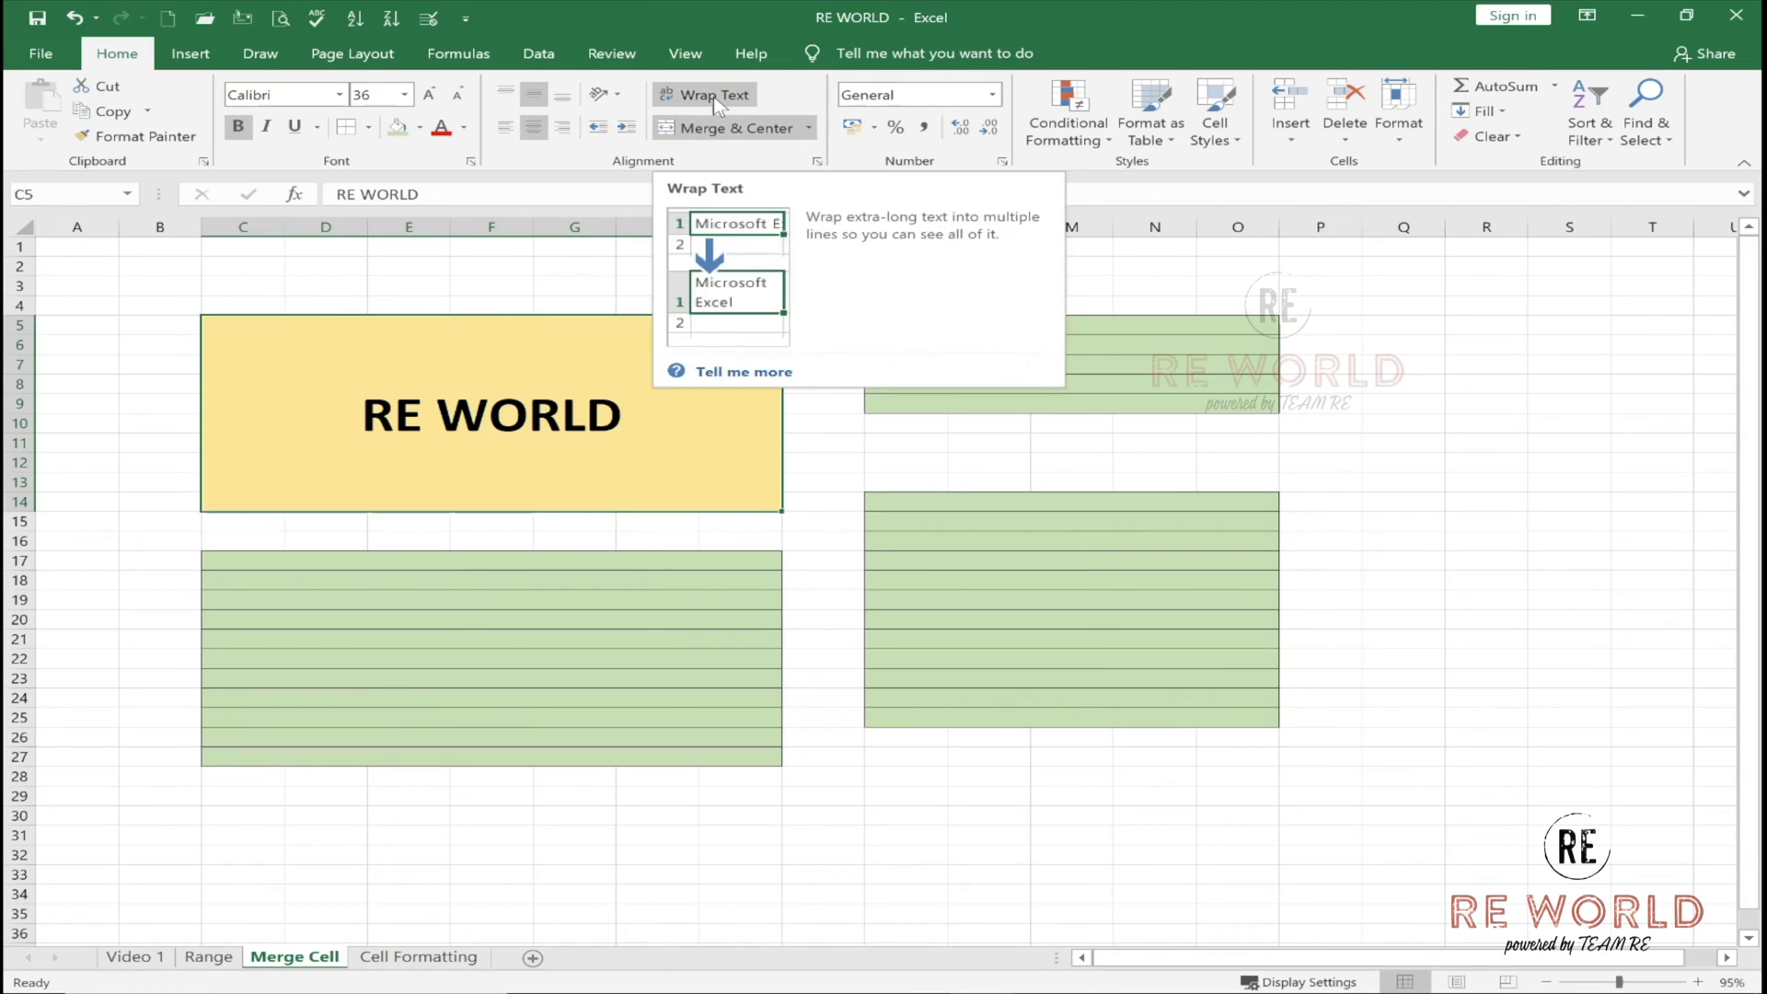
# Enter New Zealand in cell C2.
pyautogui.click(259, 270)
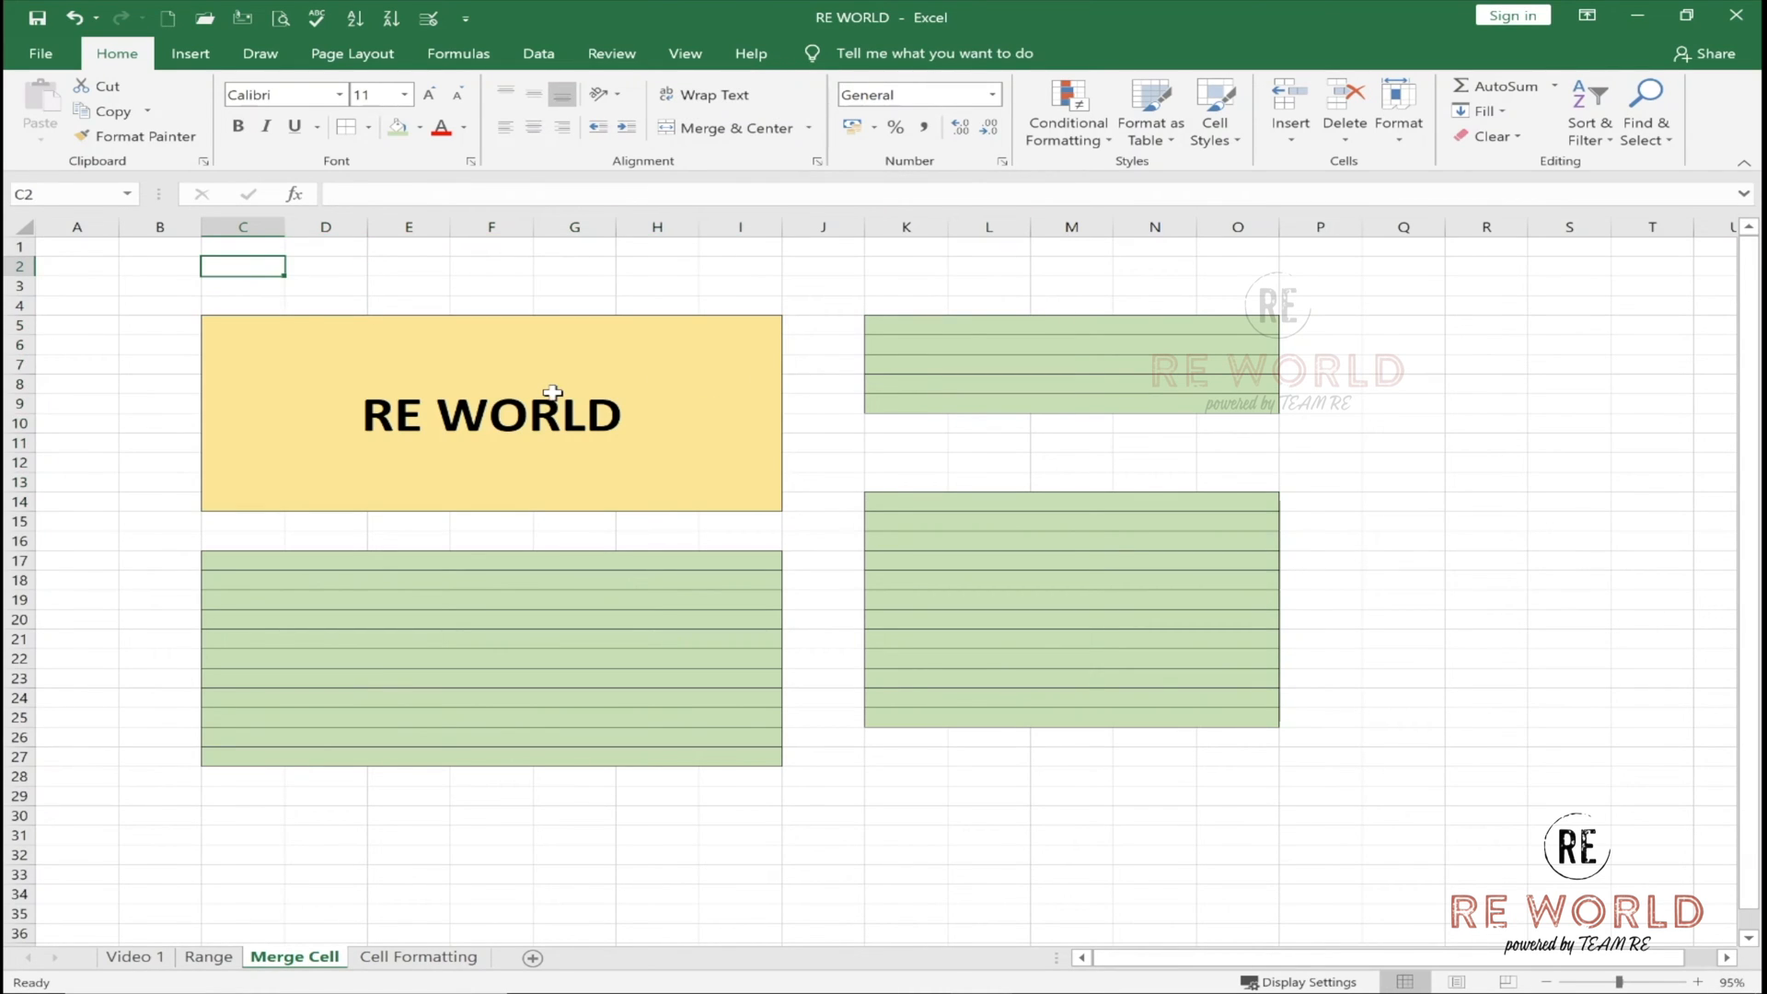
pyautogui.write('New Z')
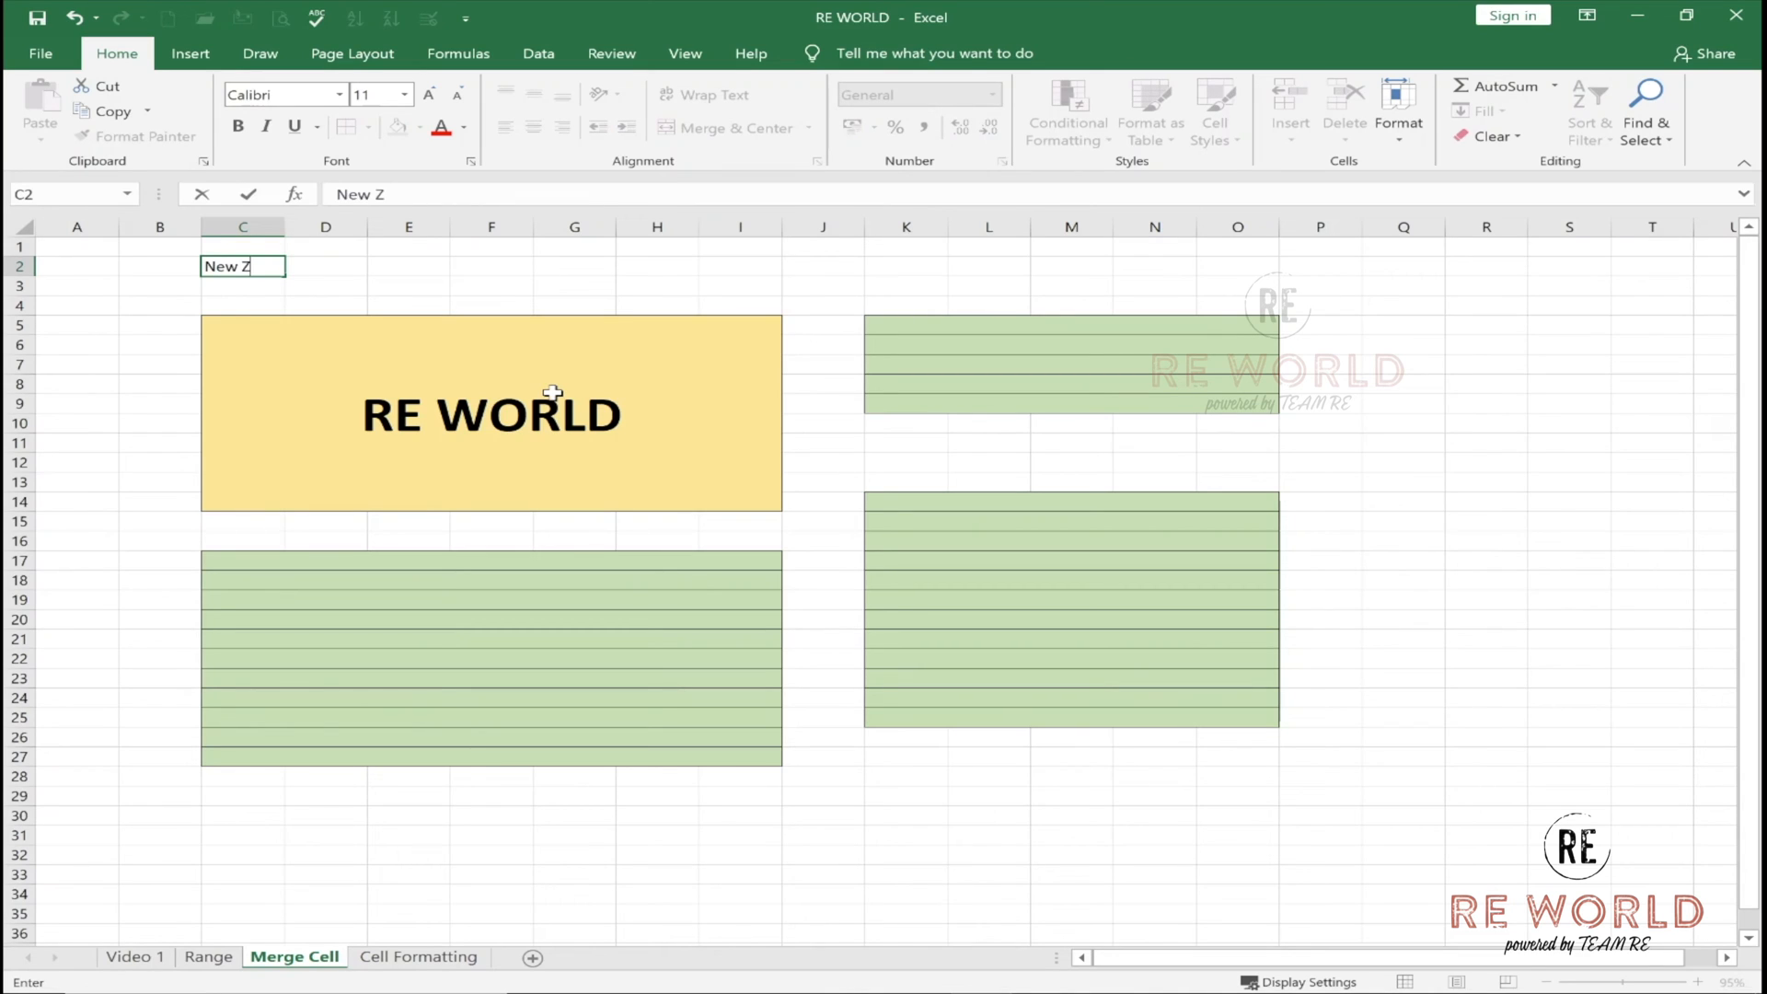
pyautogui.write('ealand')
pyautogui.click(592, 288)
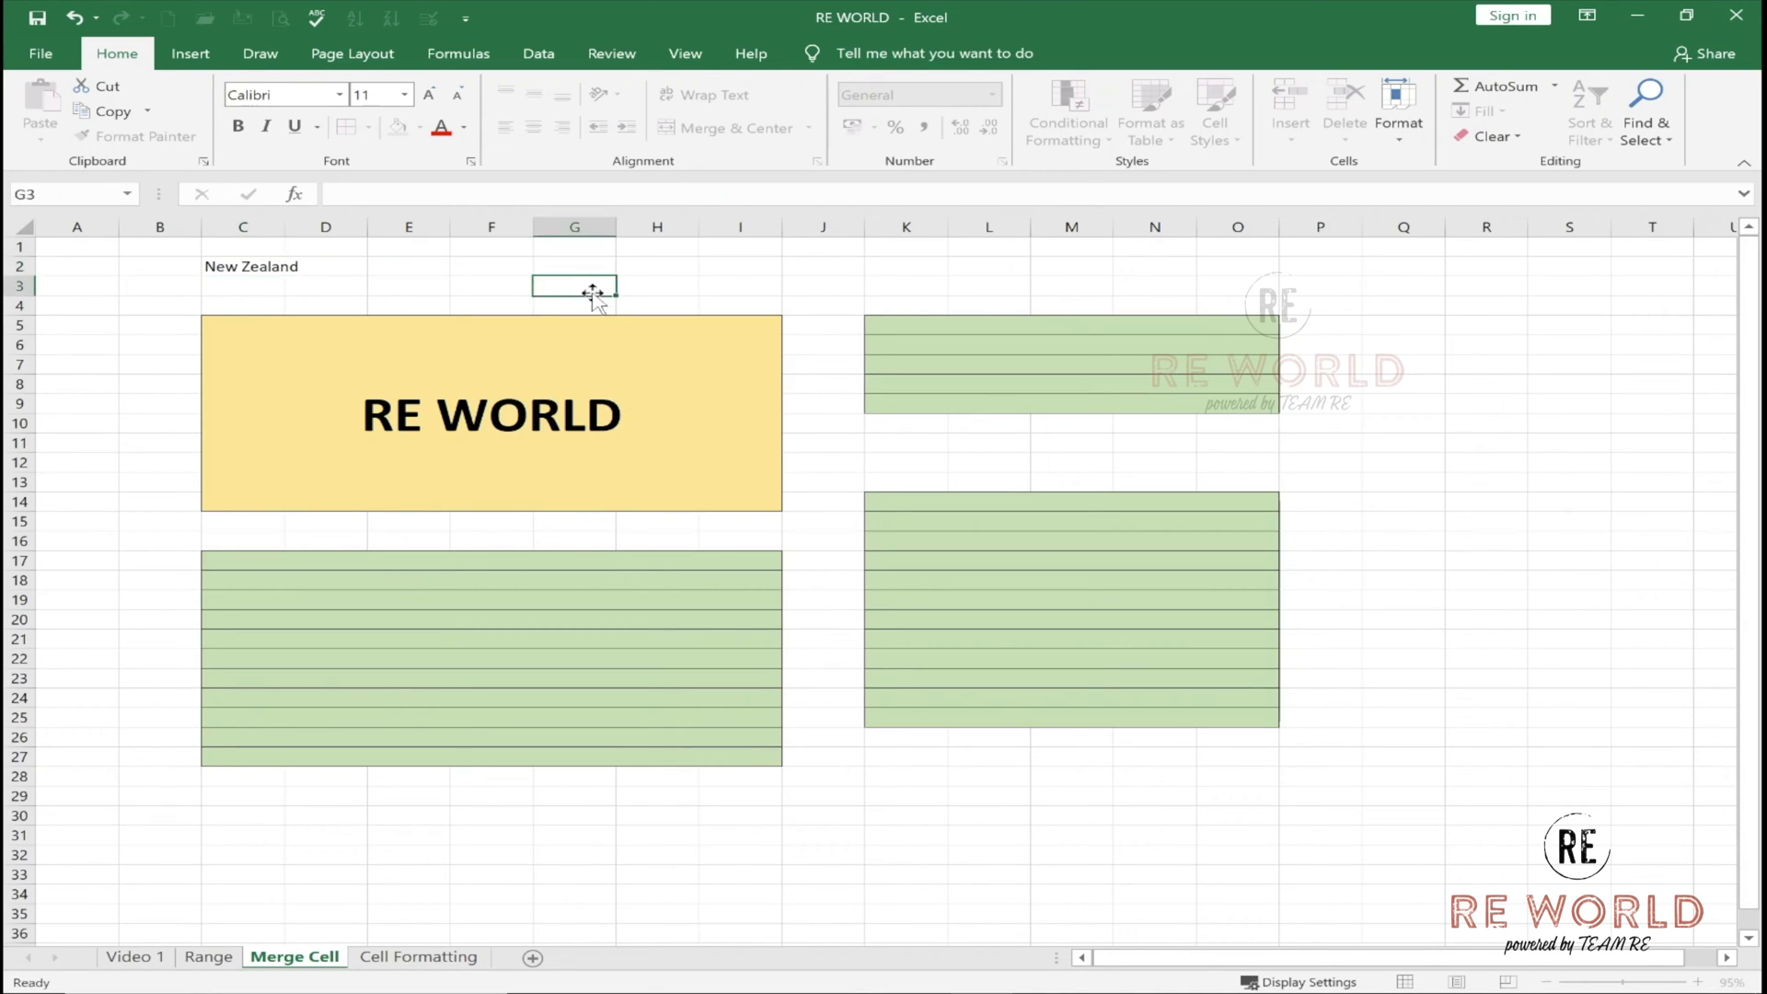
# Check which of the cells C2, D2 and E2 holds the New Zealand text and enter Japan in D2.
pyautogui.click(258, 266)
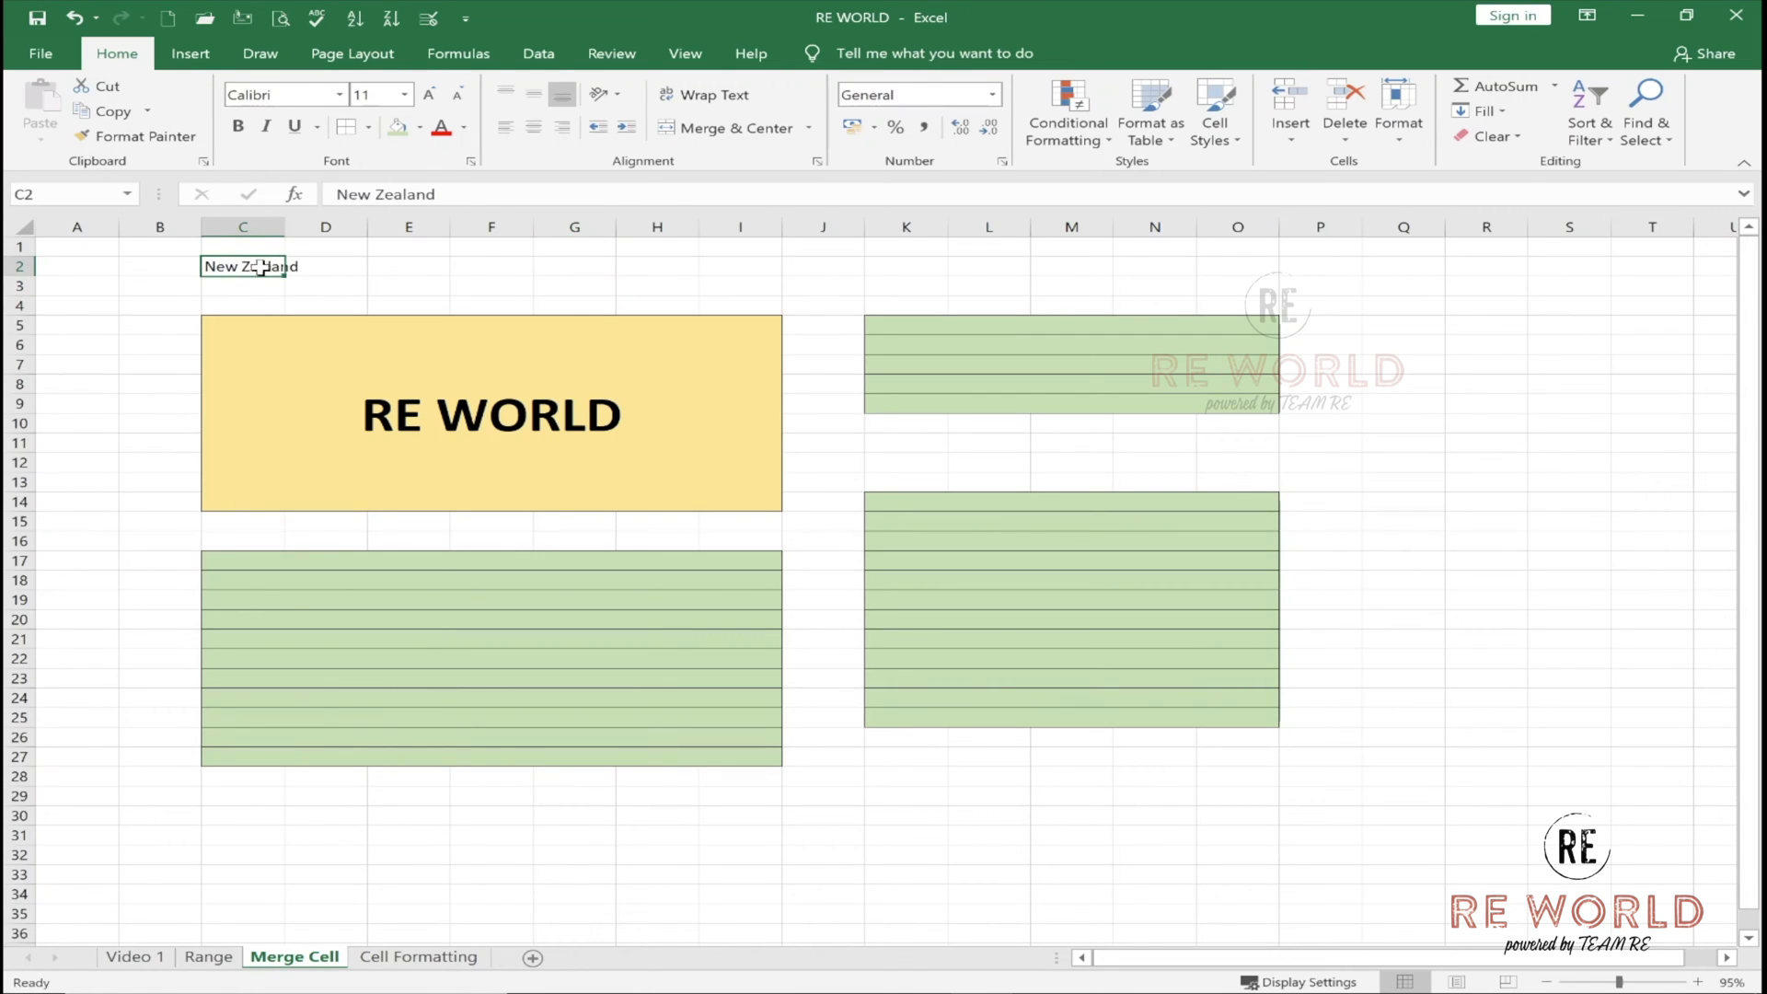
pyautogui.click(324, 266)
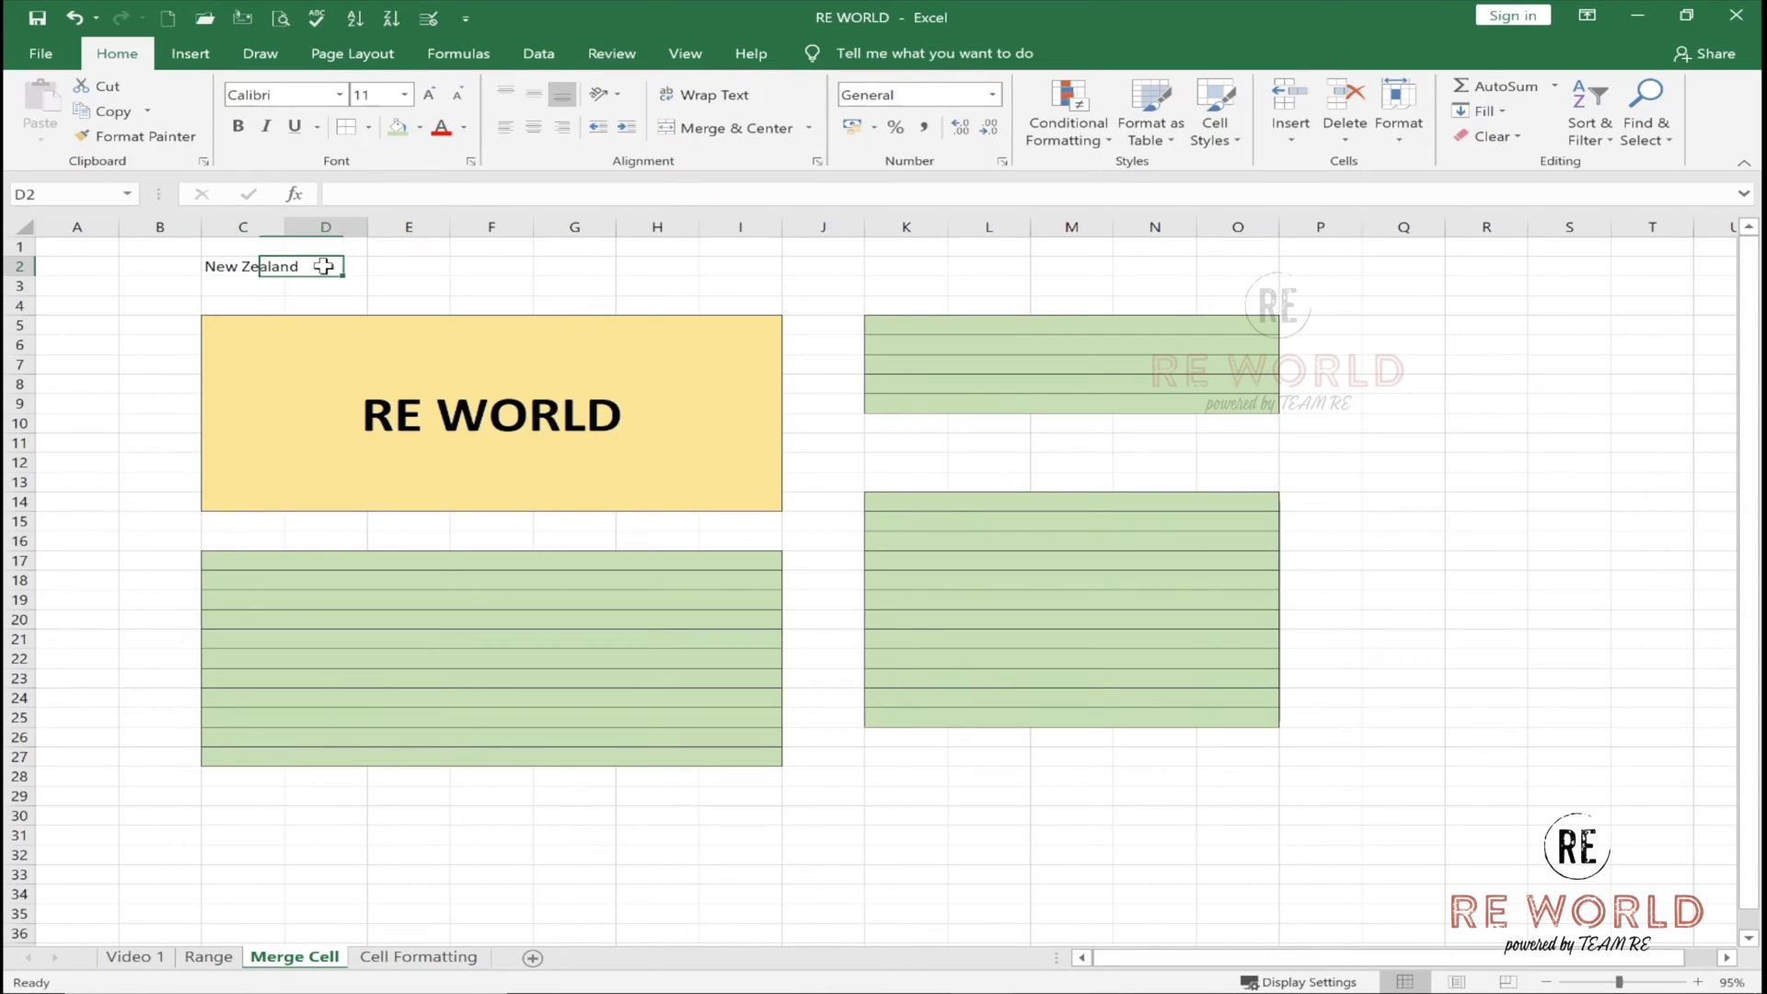
pyautogui.click(433, 275)
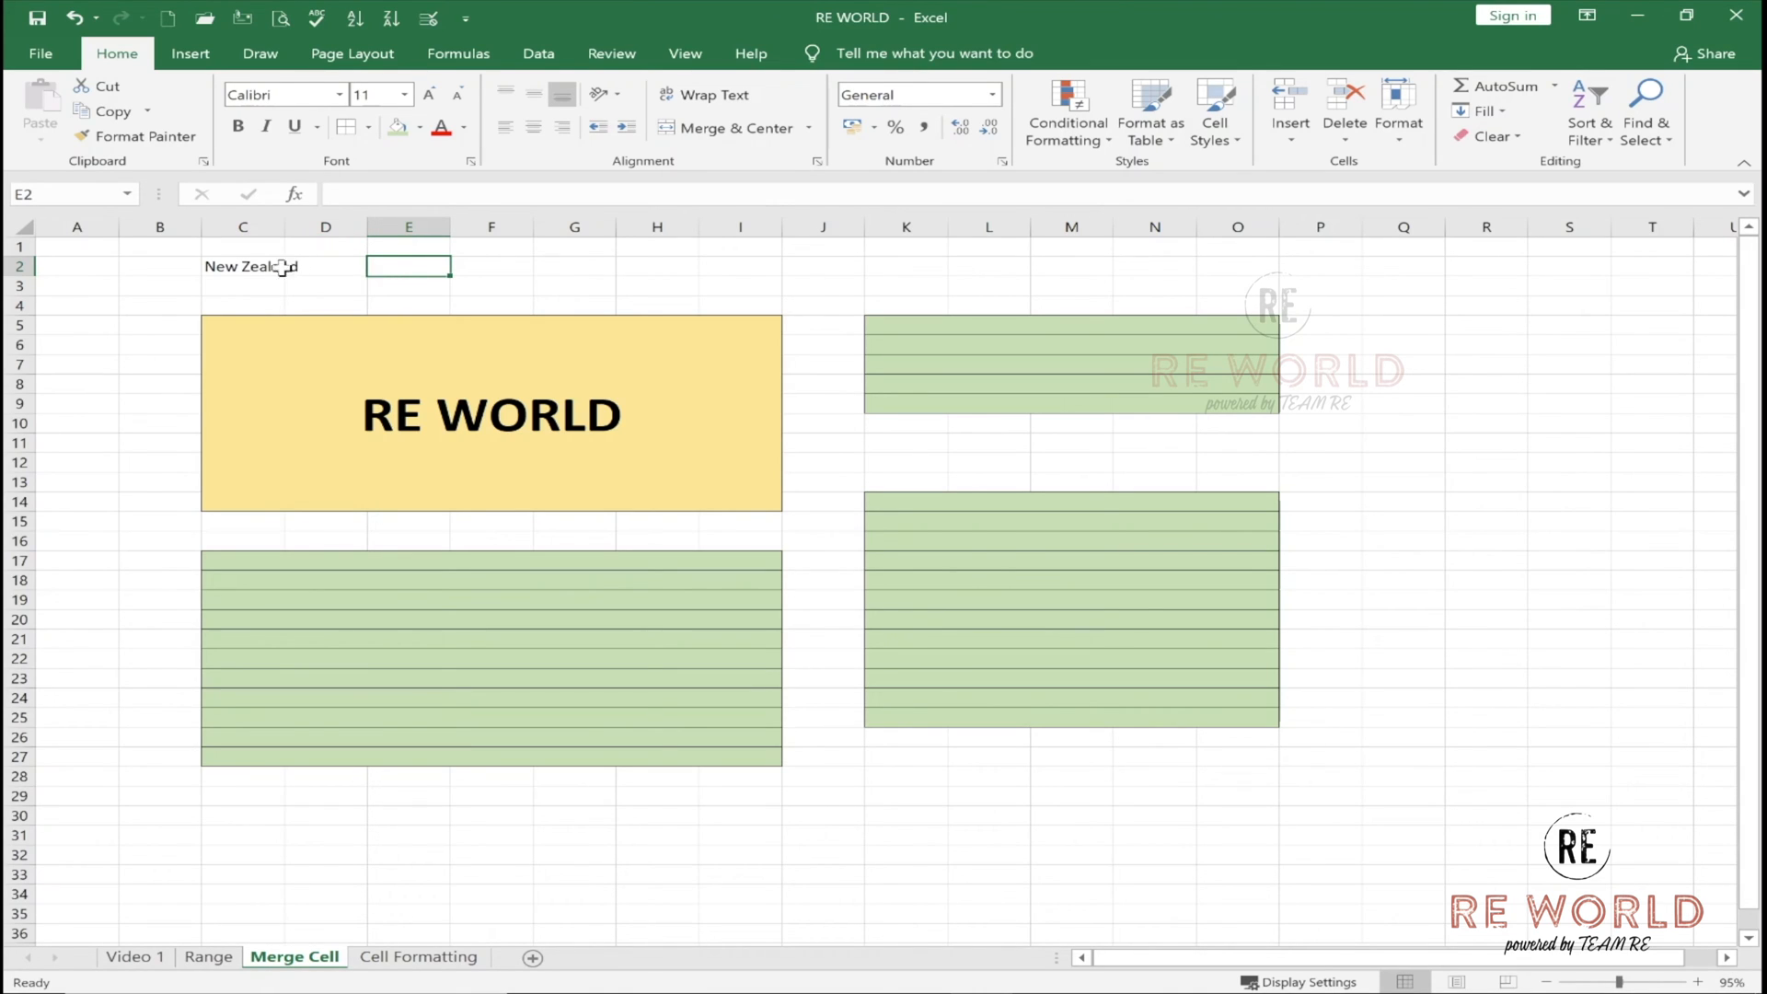
pyautogui.click(326, 268)
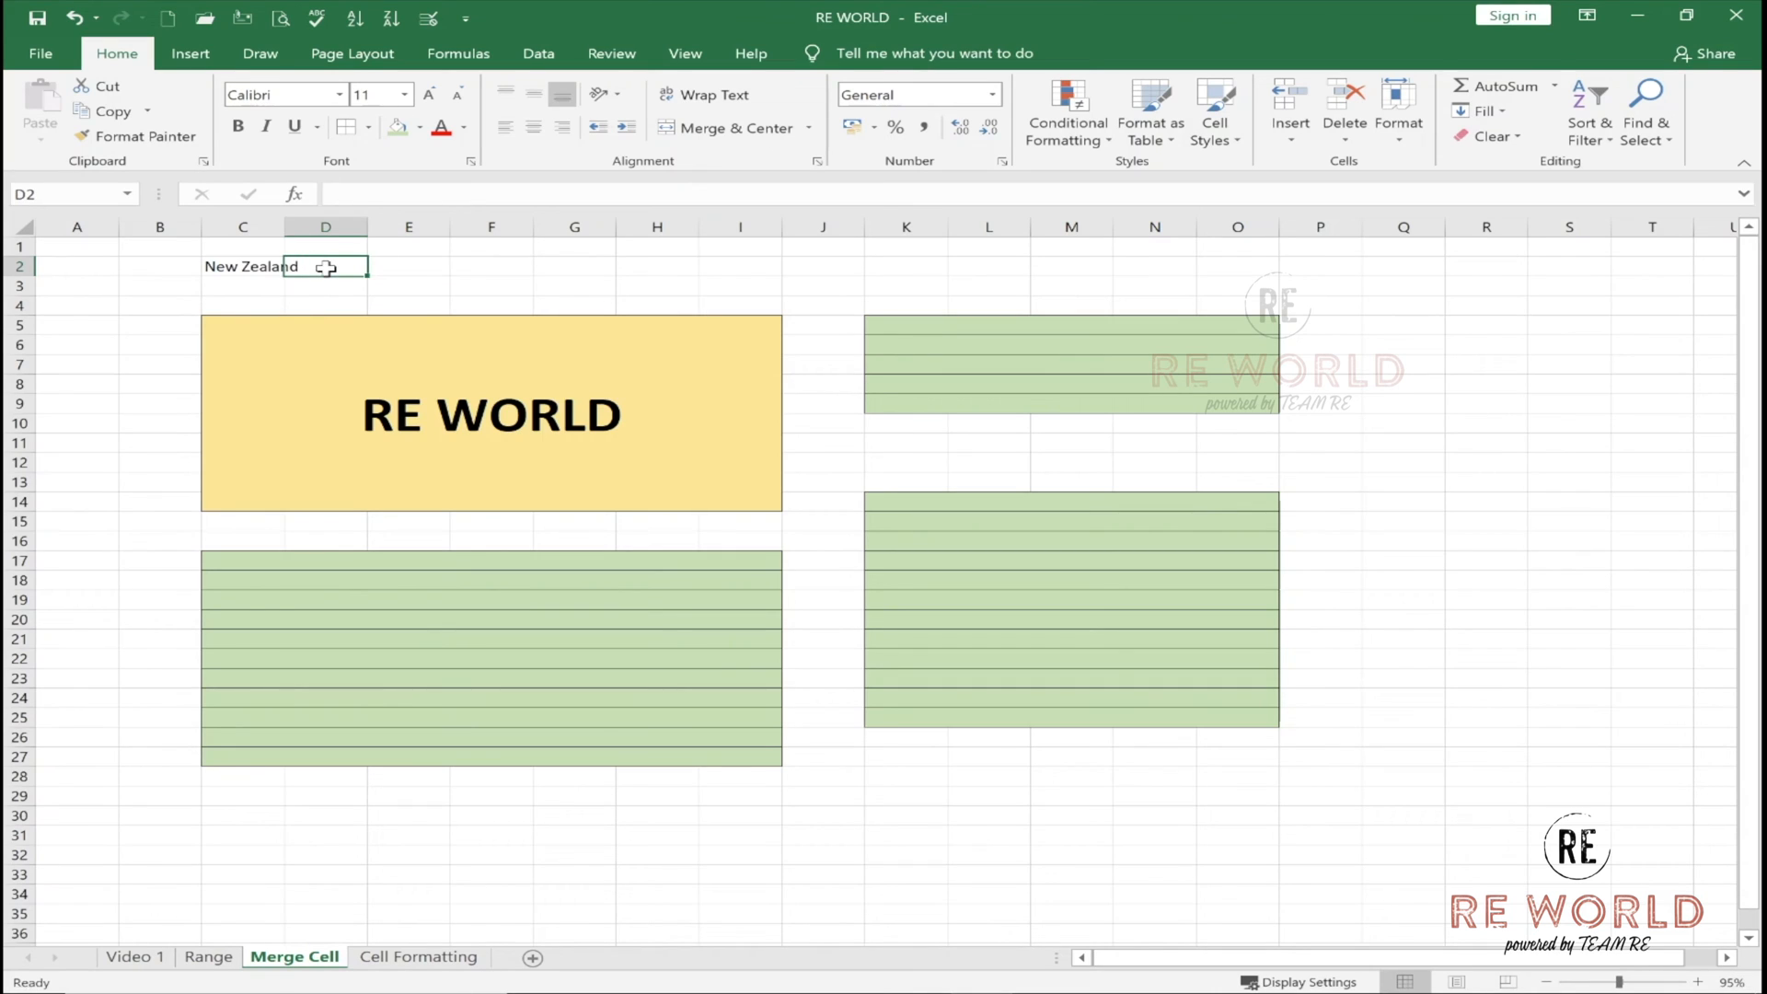
pyautogui.write('Japan')
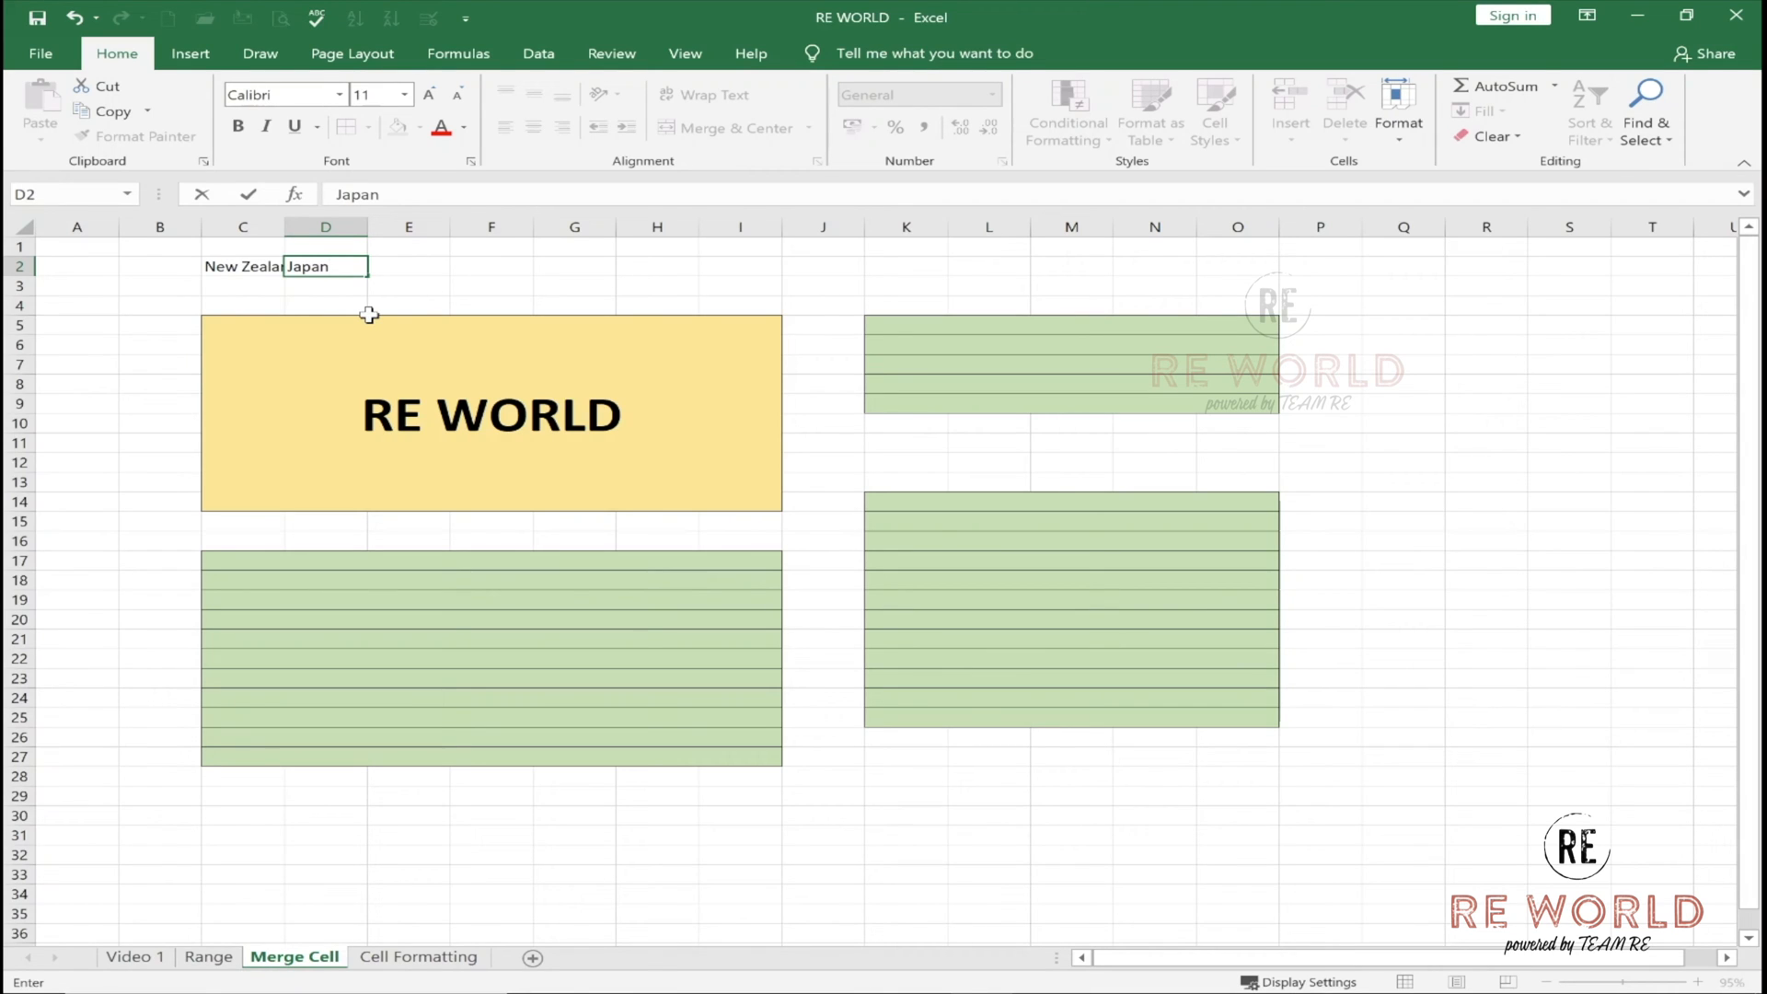
pyautogui.press('Return')
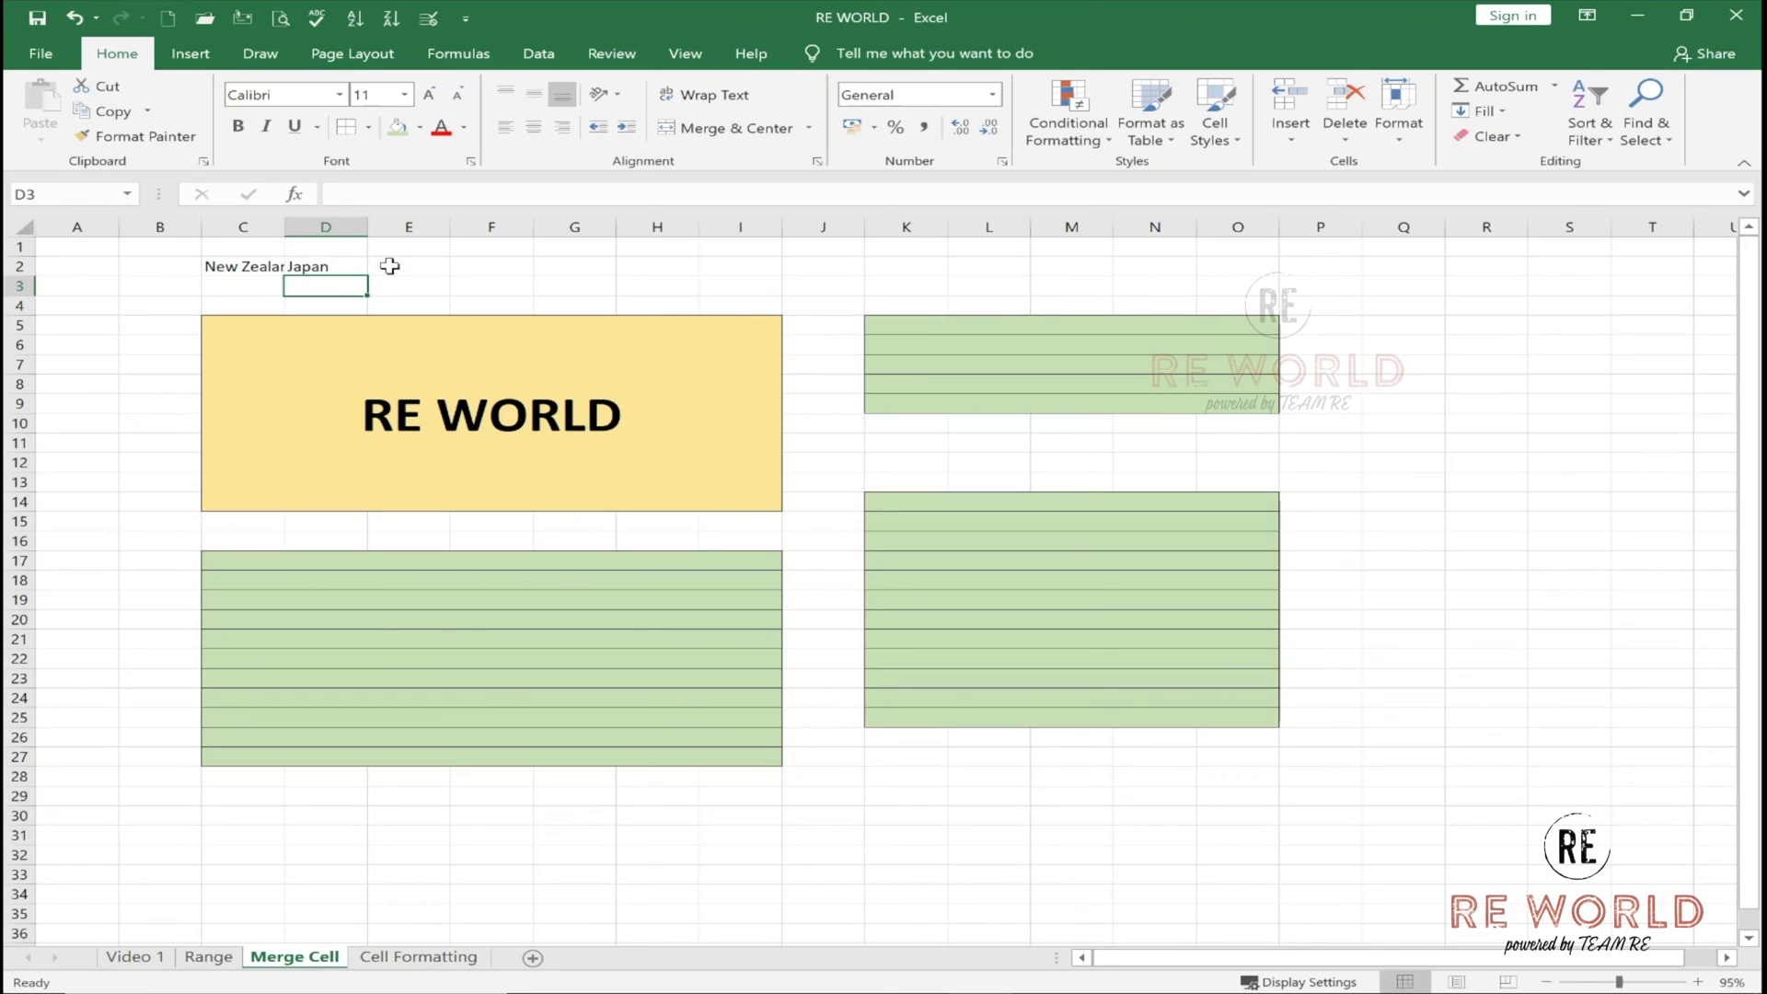
# Widen column C to fit New Zealand and undo the width change.
pyautogui.click(423, 273)
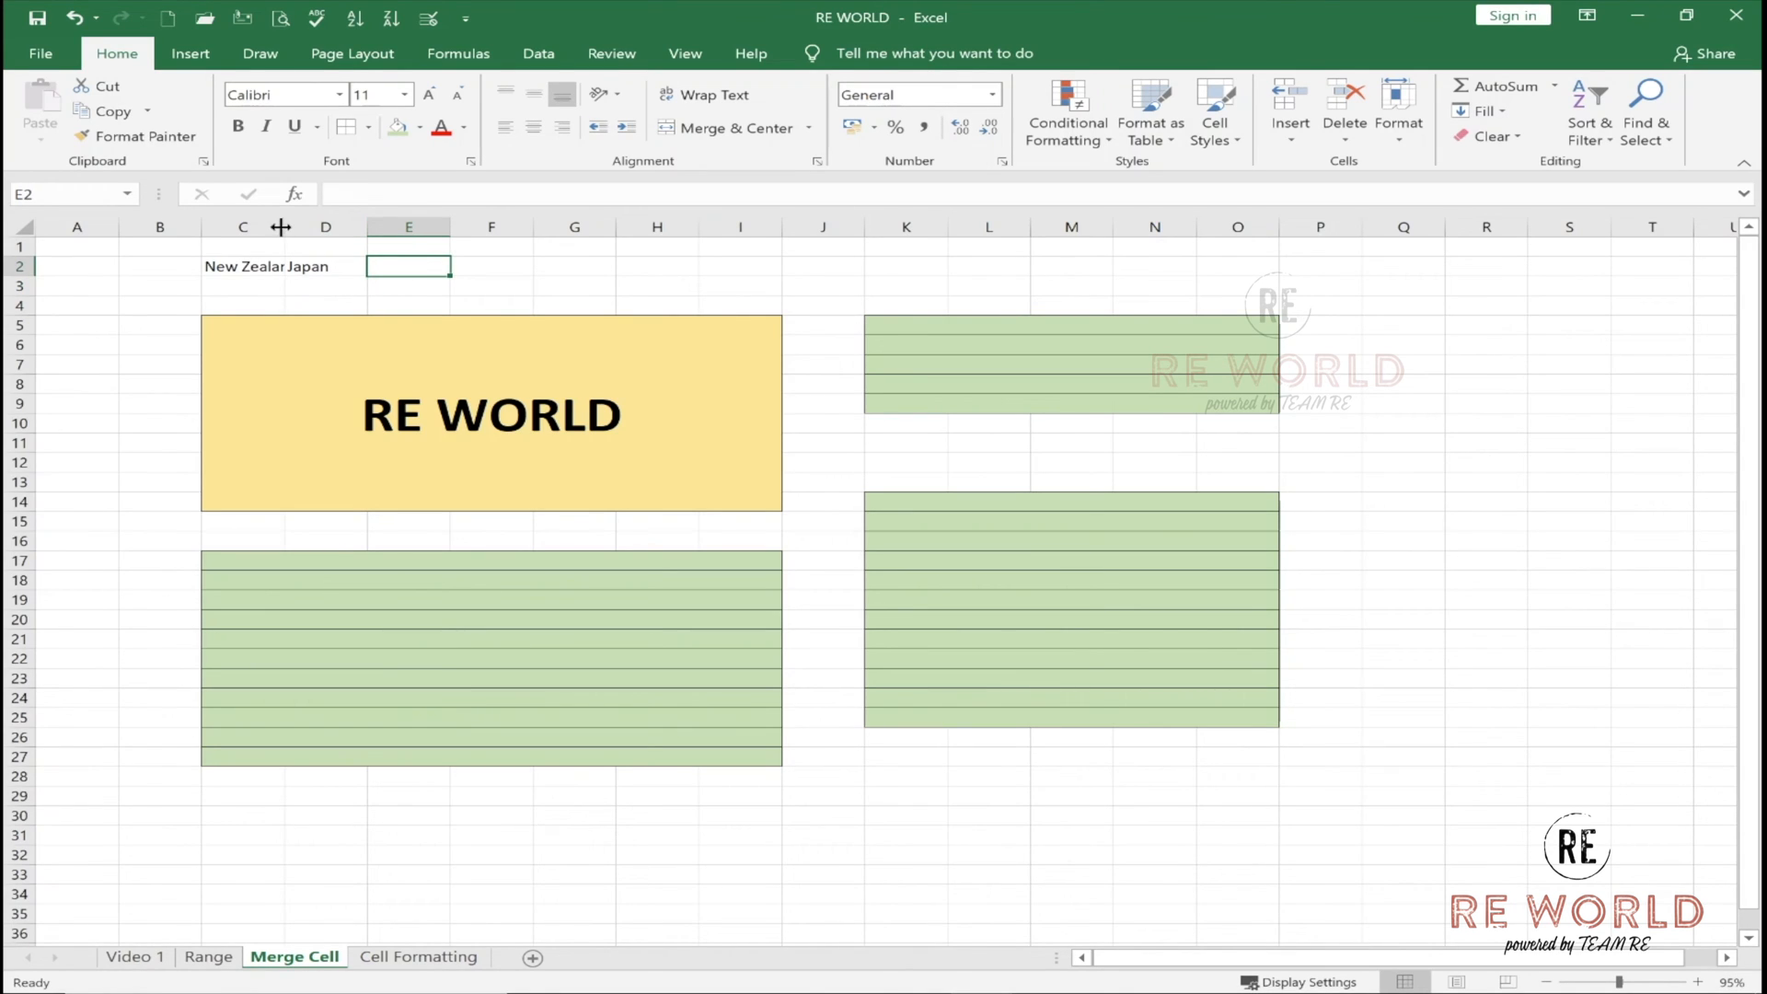
pyautogui.moveTo(281, 226); pyautogui.dragTo(320, 227)
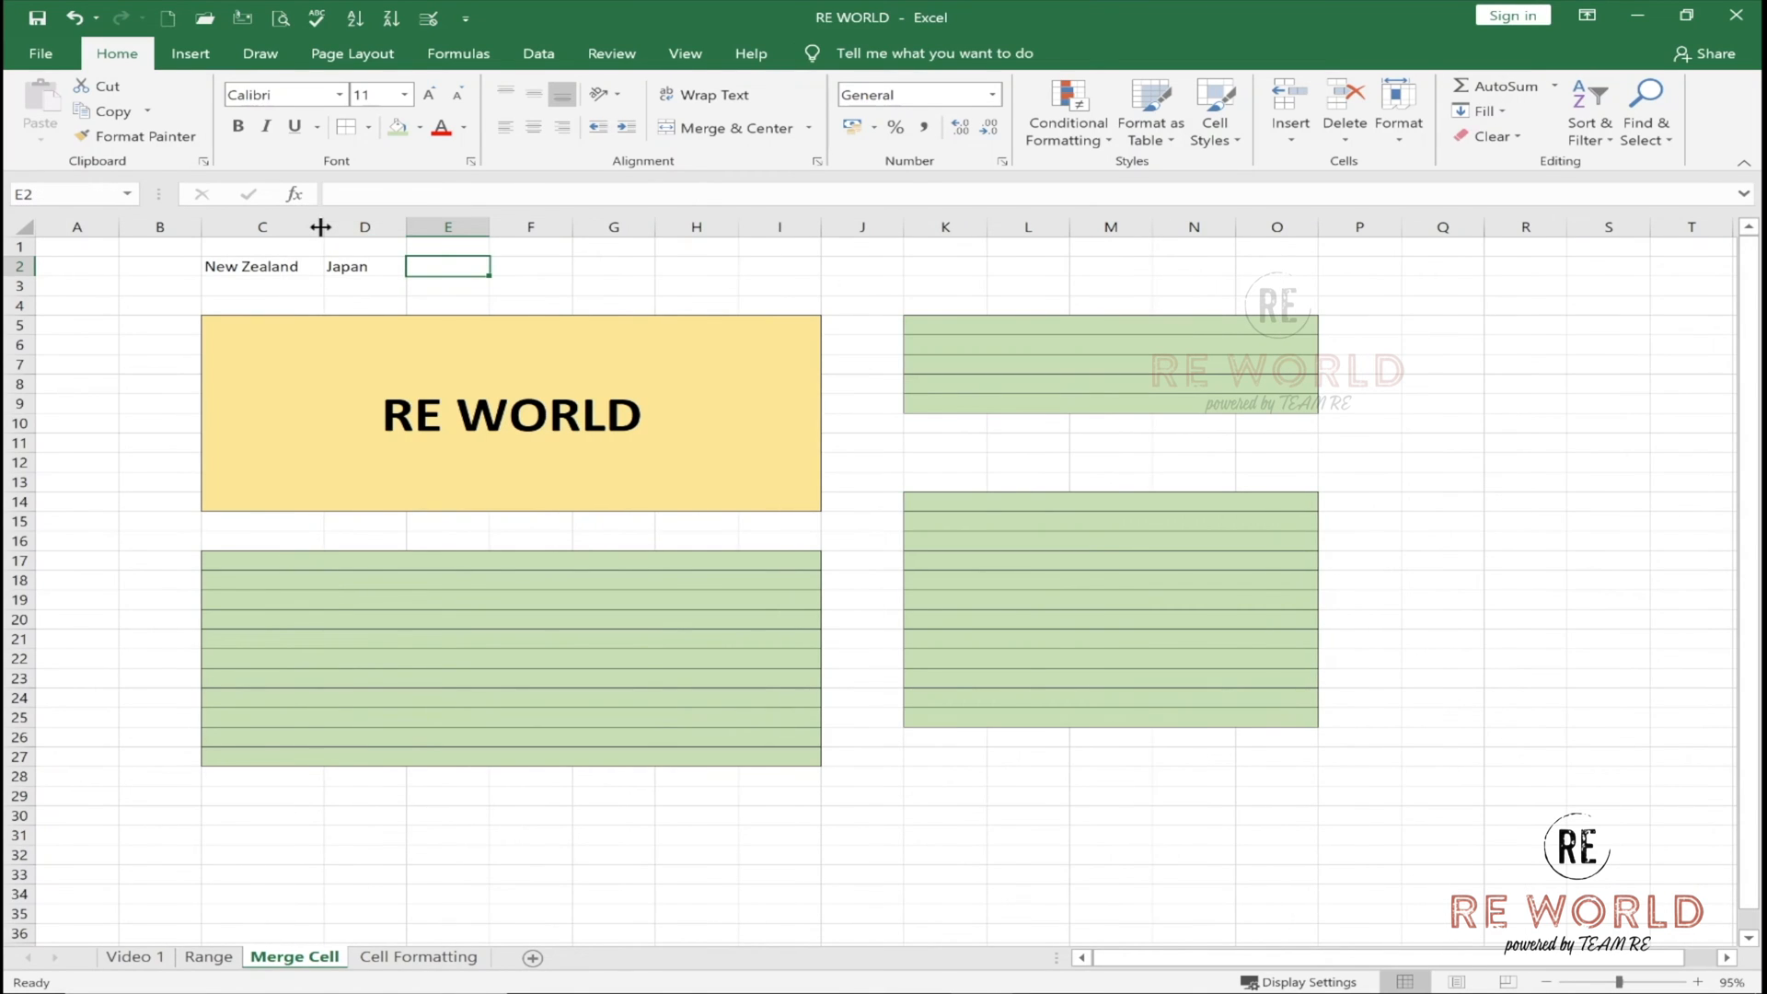
pyautogui.hotkey('ctrl', 'z')
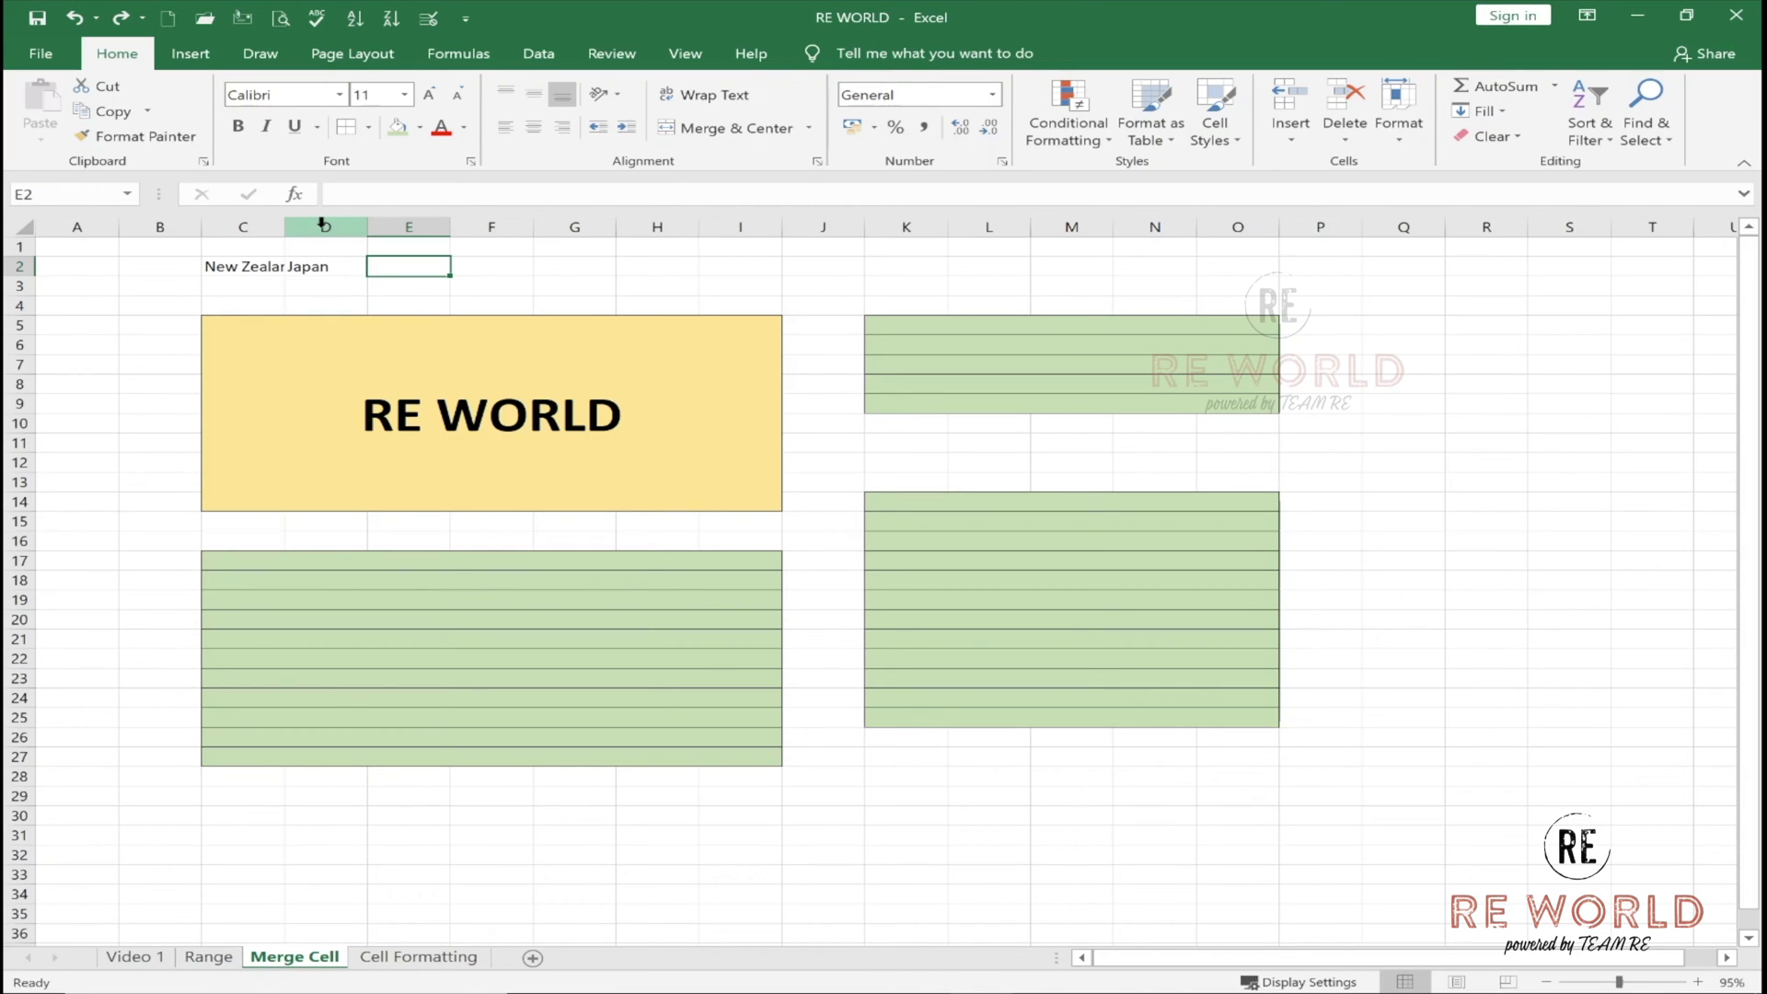
# Wrap the New Zealand text in cell C2.
pyautogui.click(244, 266)
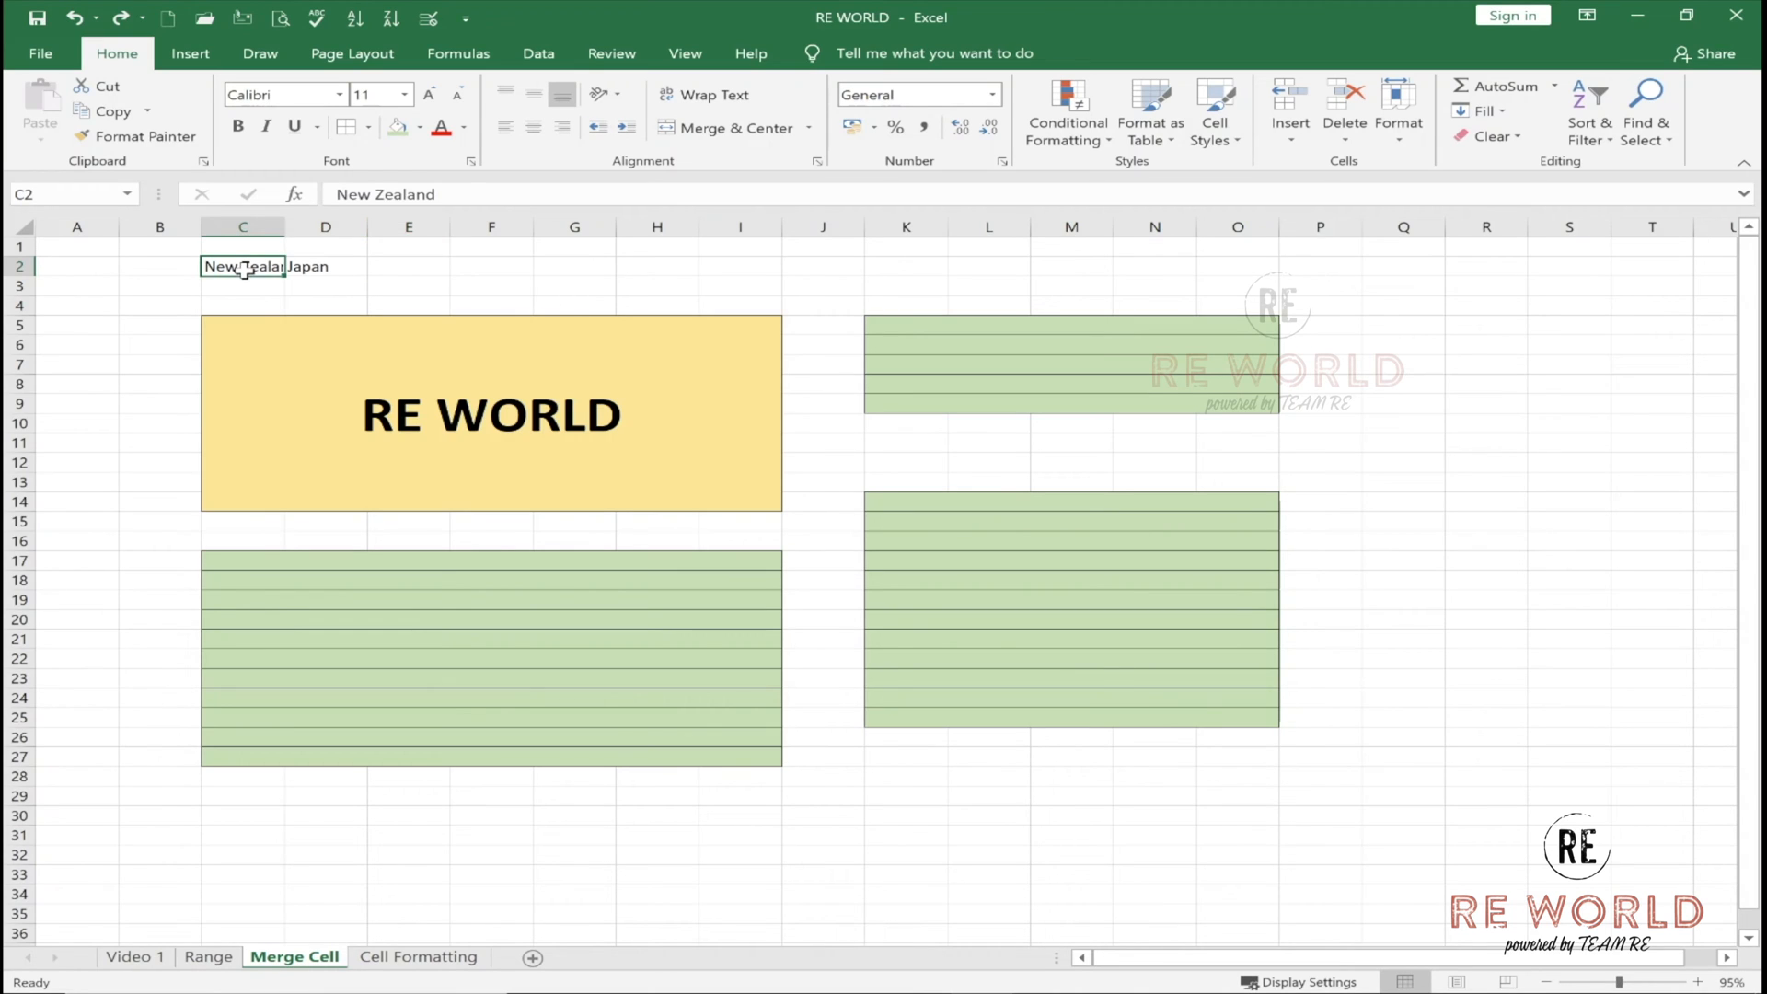
pyautogui.click(727, 95)
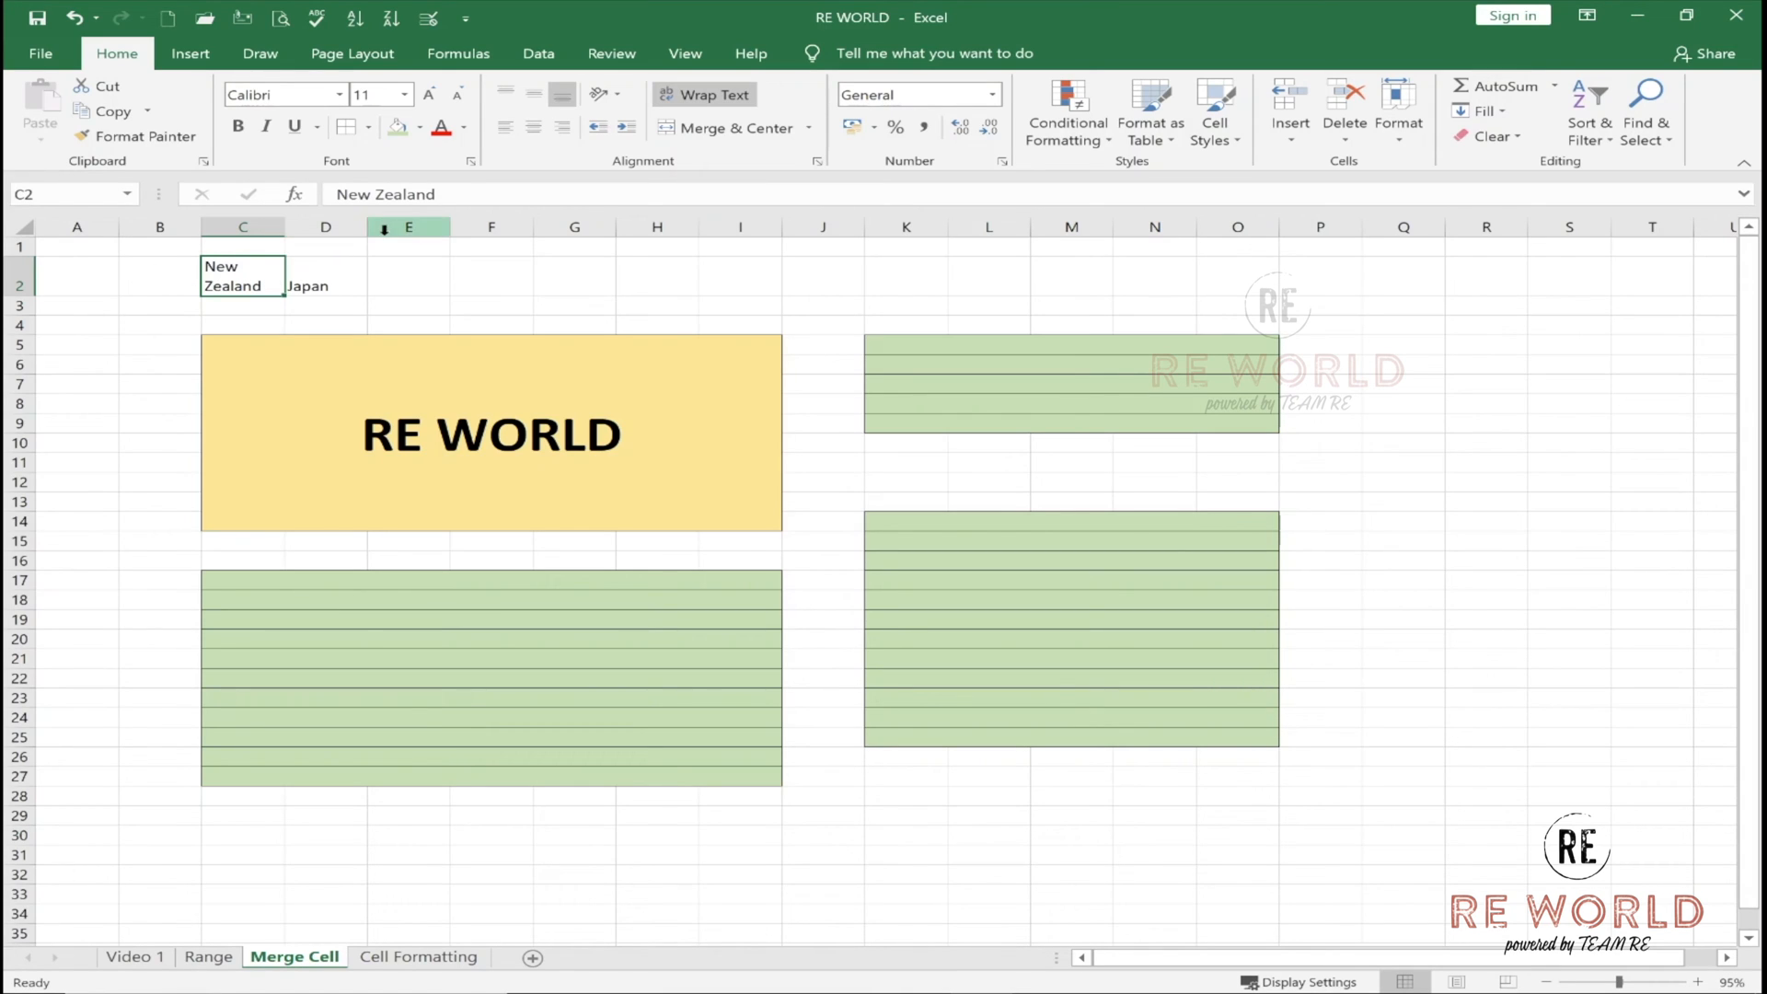
# Open the Cell Formatting sheet and auto-fit the height of row 2 with the SALES INVOICE title.
pyautogui.click(436, 960)
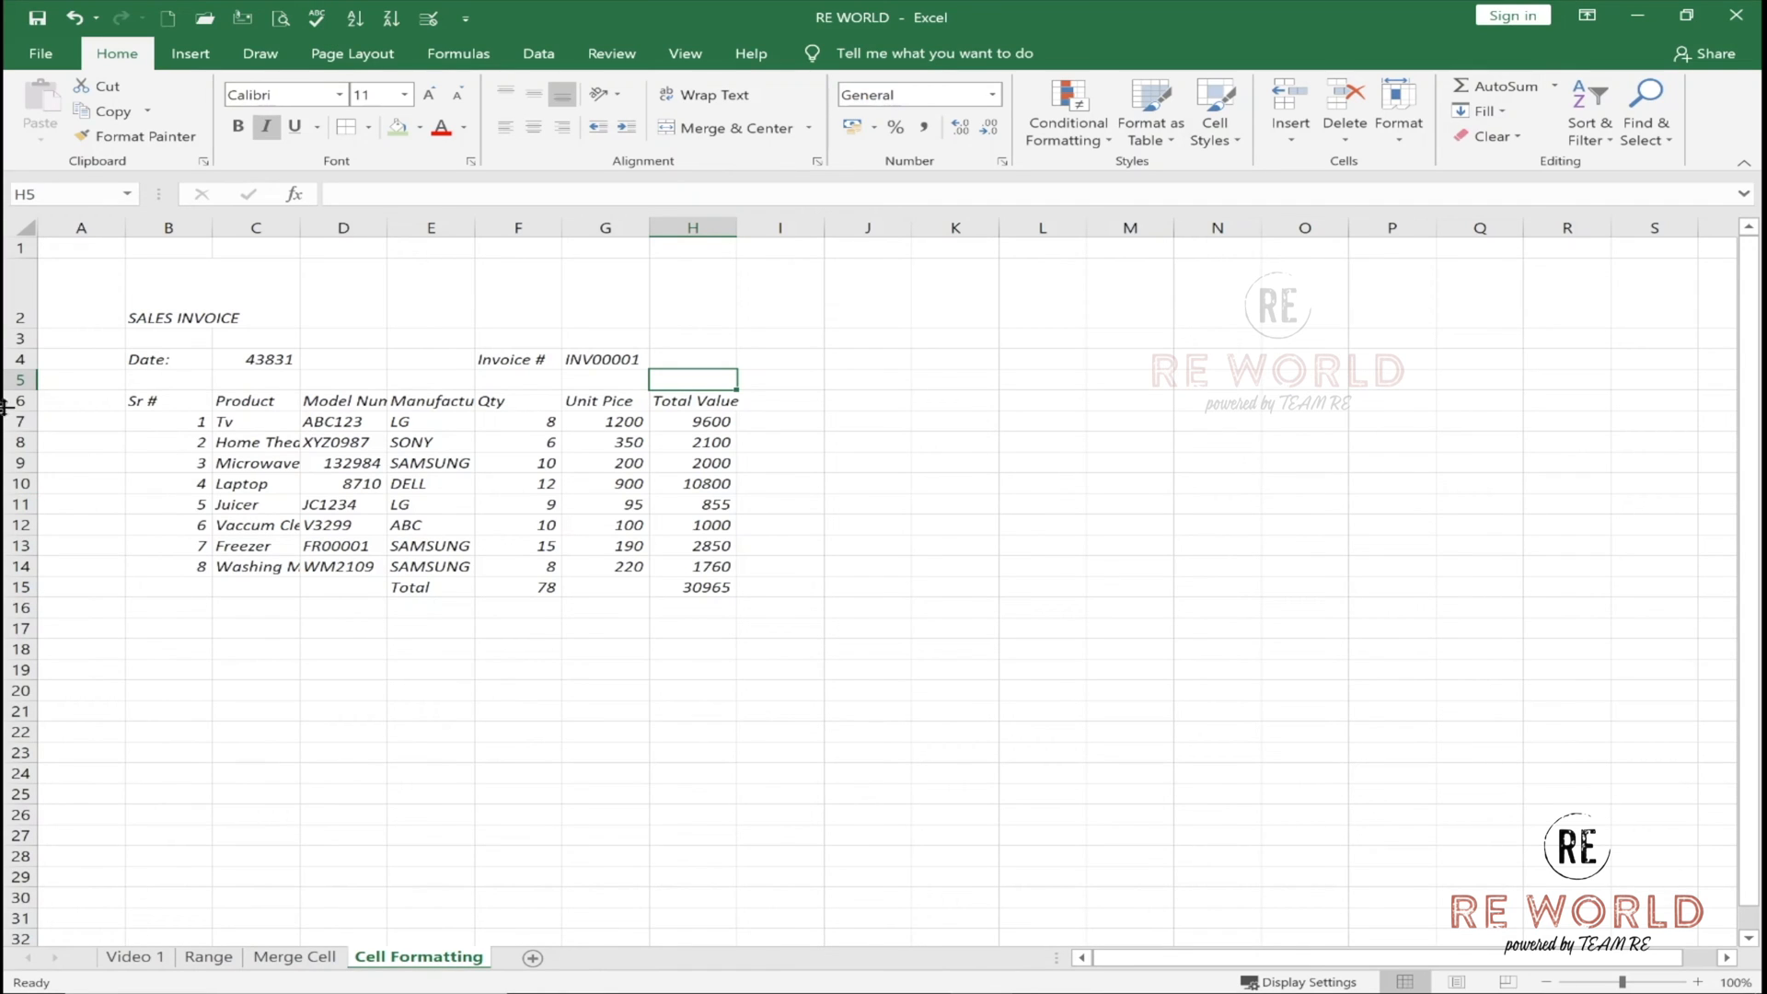
pyautogui.doubleClick(20, 329)
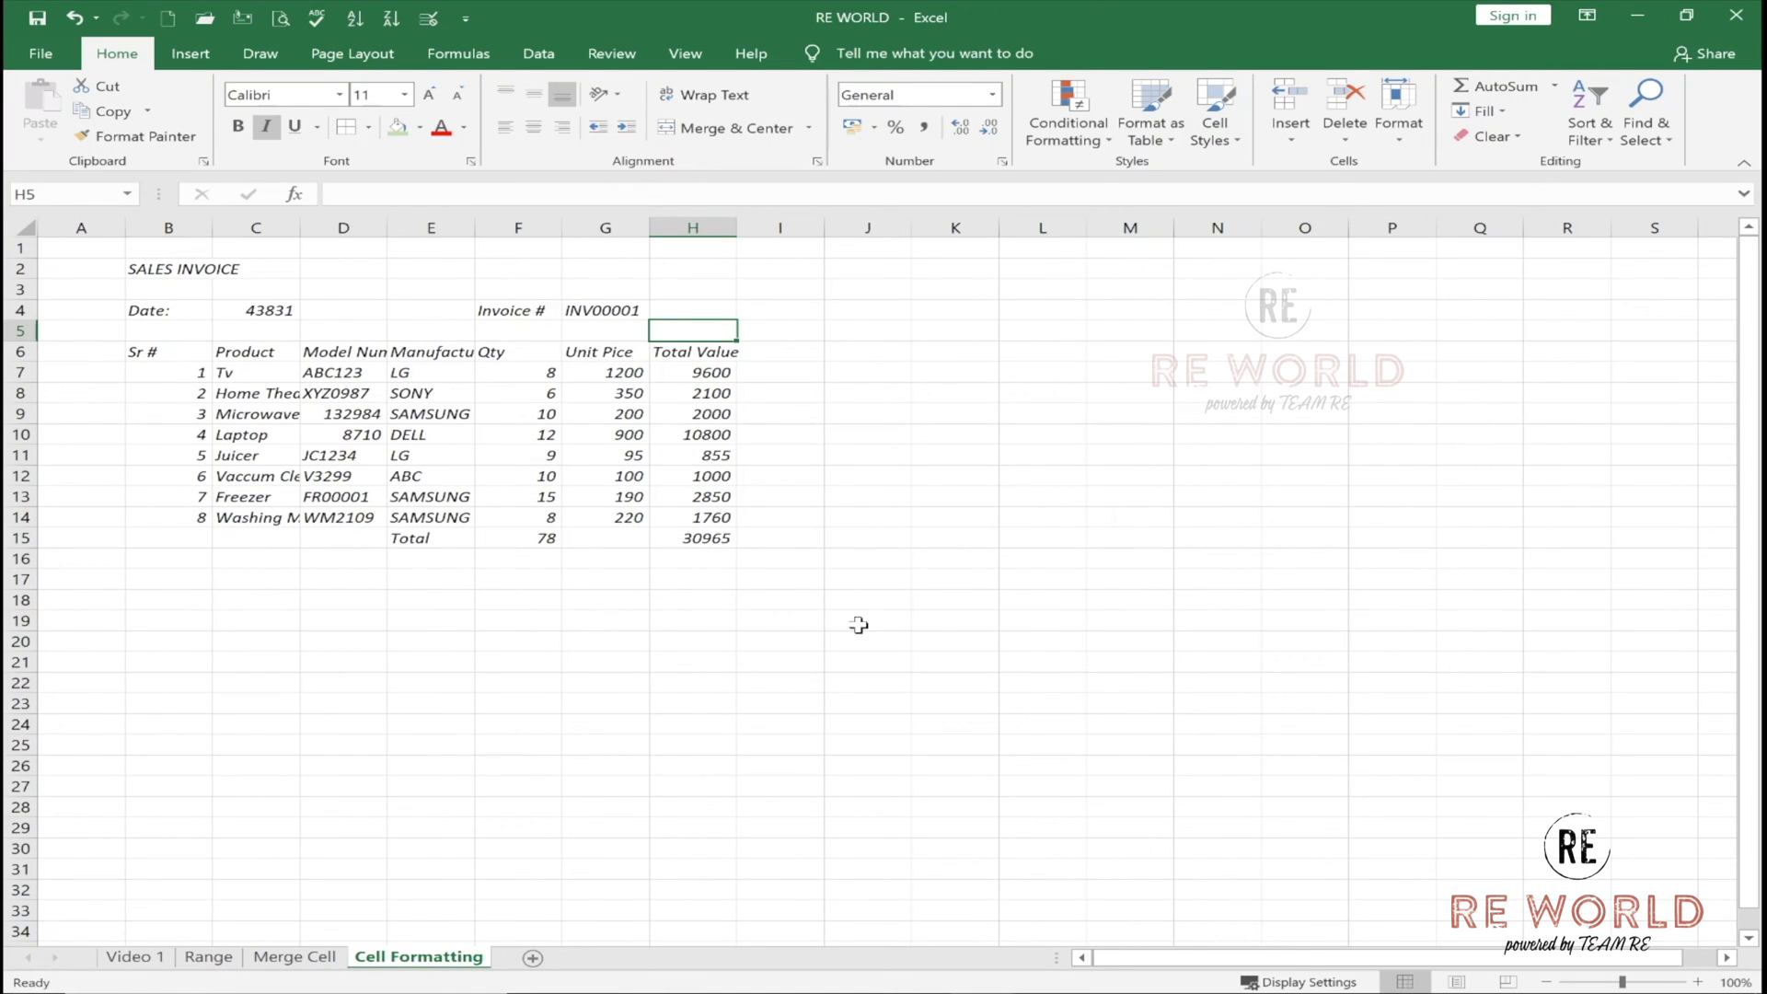
# Clear the unit prices and total values in G7:H15 and the quantity total in F15.
pyautogui.click(513, 536)
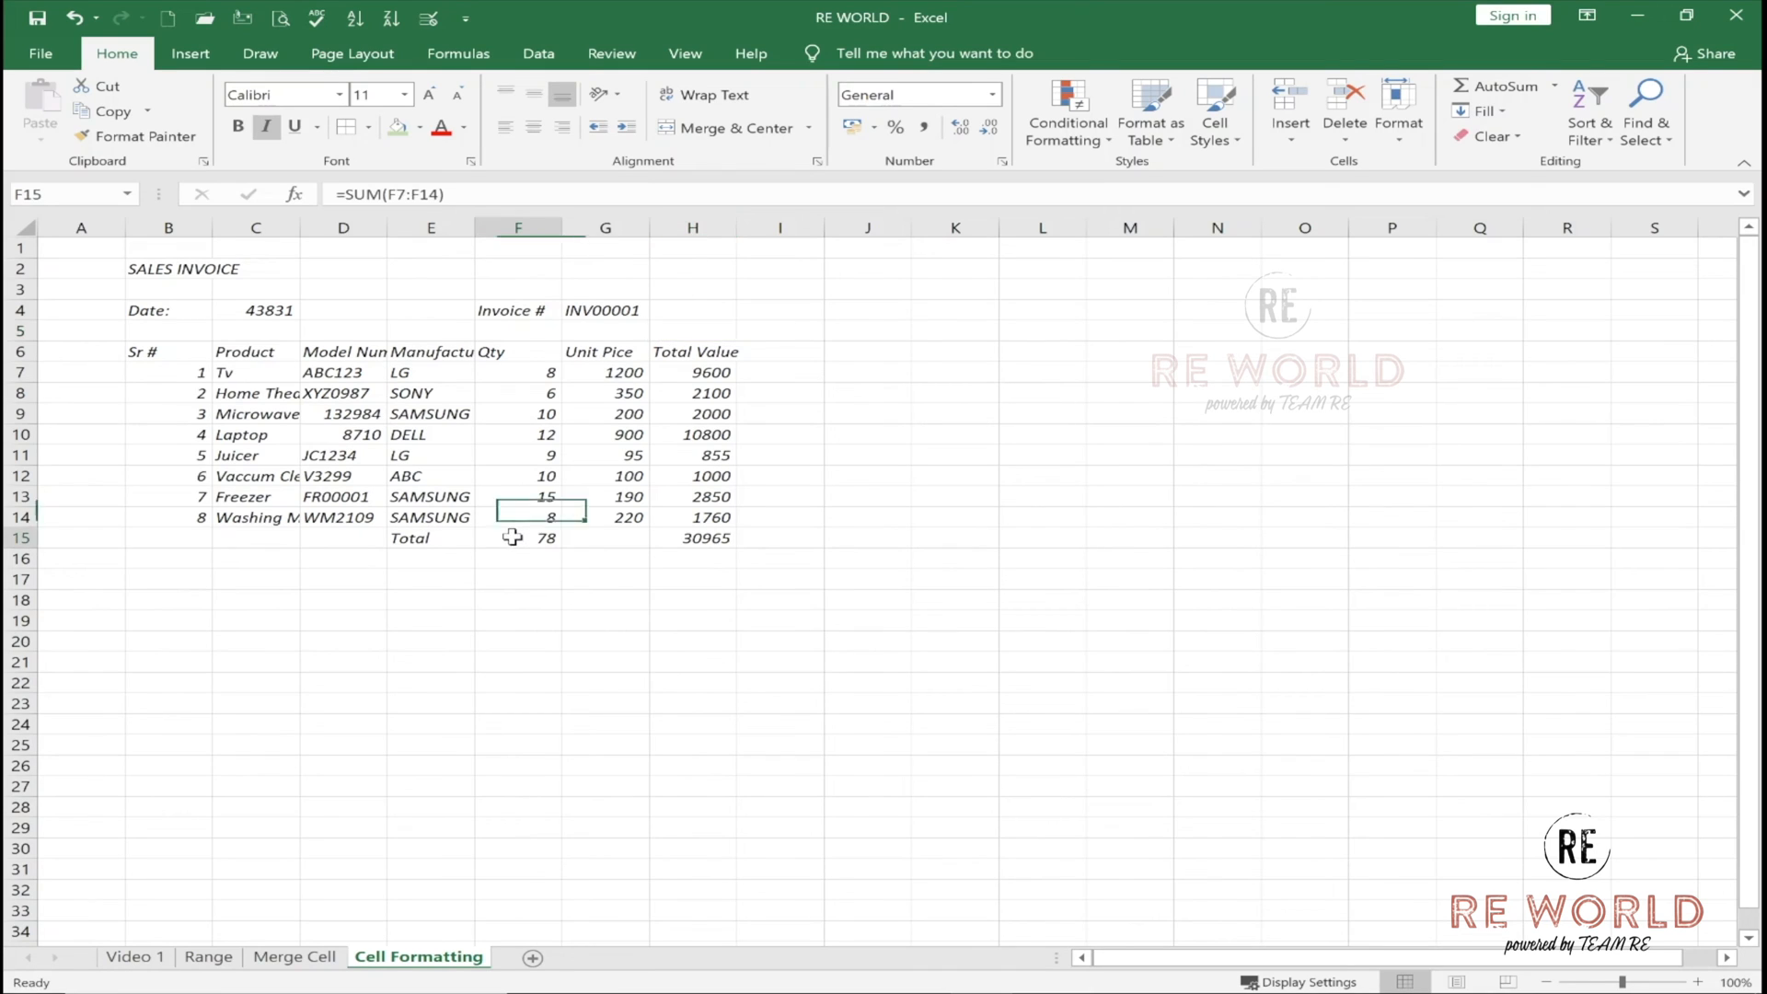
pyautogui.moveTo(611, 375); pyautogui.dragTo(689, 541)
pyautogui.press('Delete')
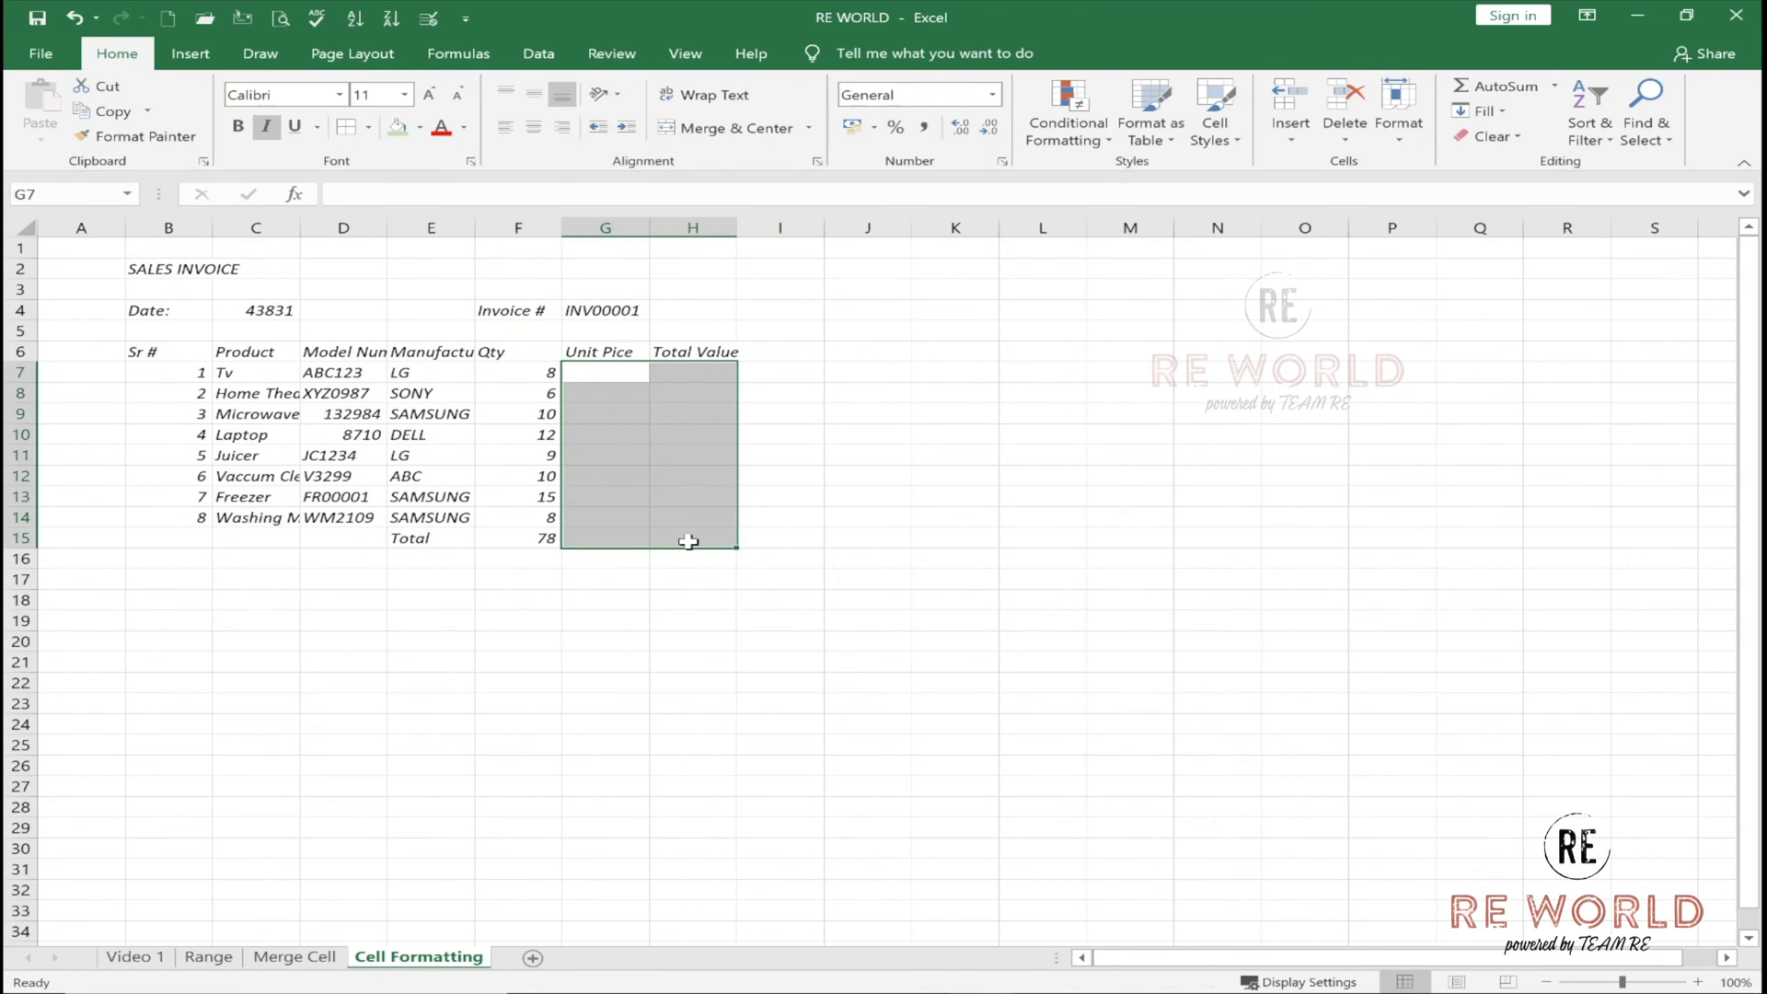
pyautogui.click(527, 536)
pyautogui.press('Delete')
pyautogui.click(980, 518)
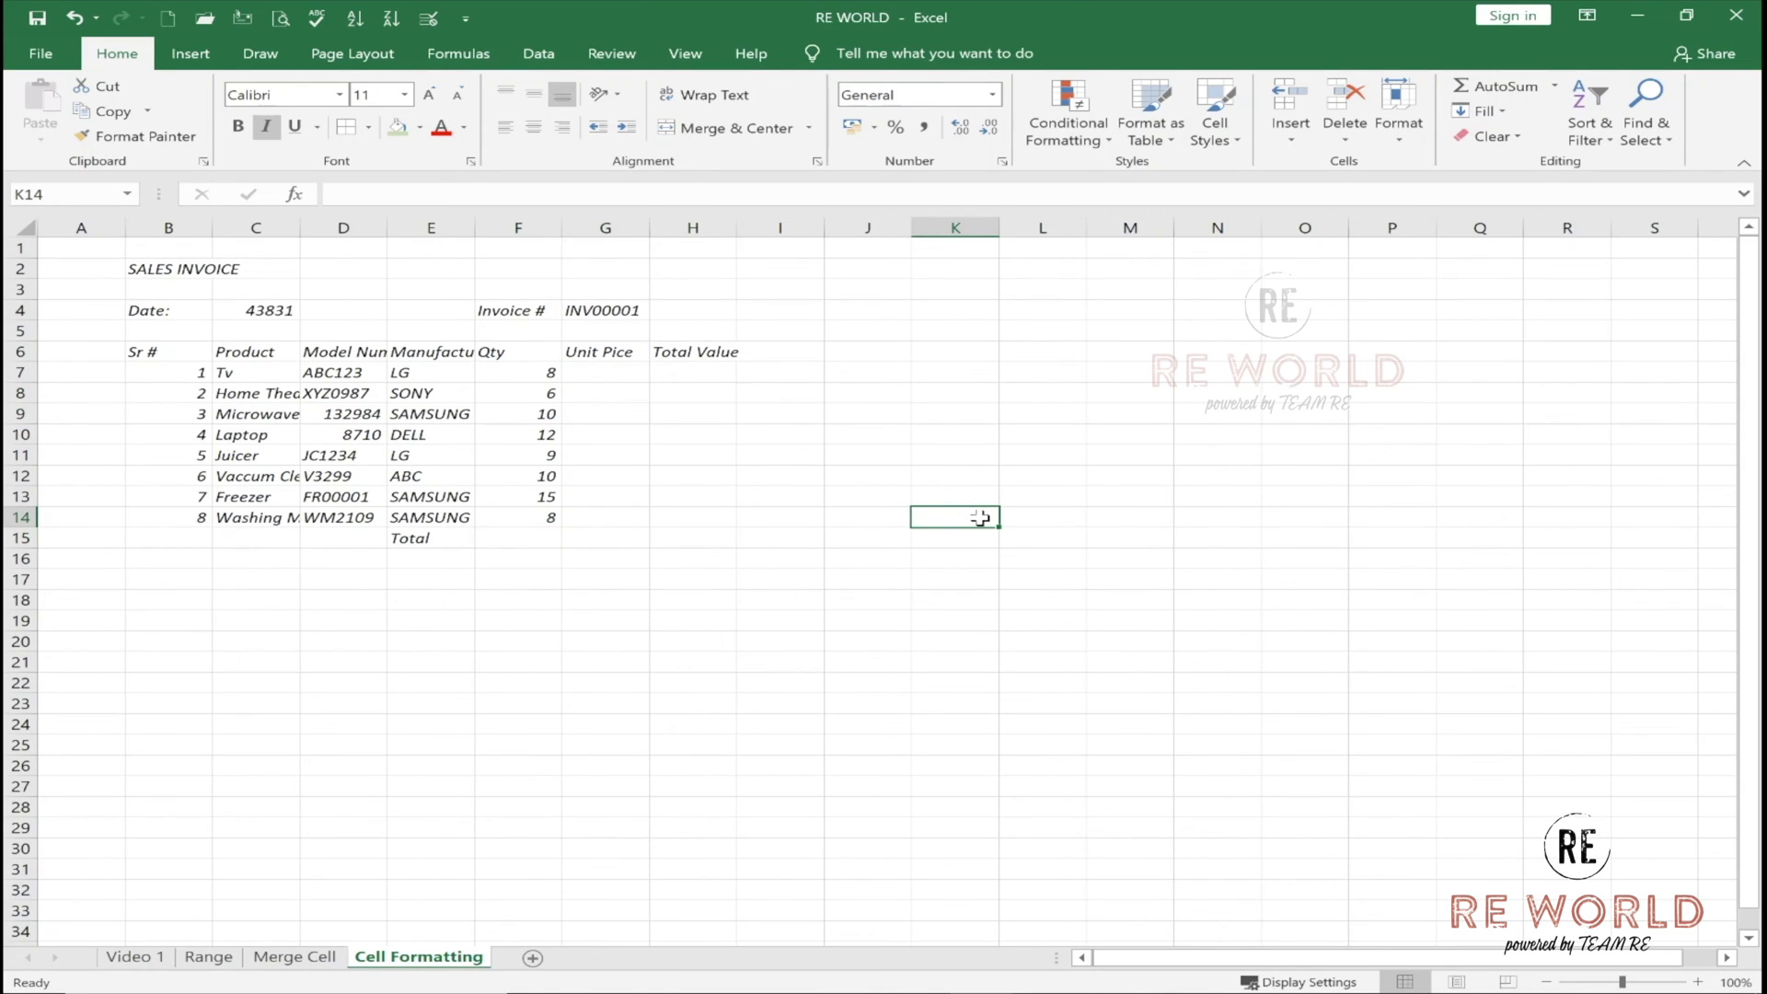
# Replace the invoice date in C4 with 1/1 and check the date and invoice number cells.
pyautogui.click(171, 273)
pyautogui.click(242, 312)
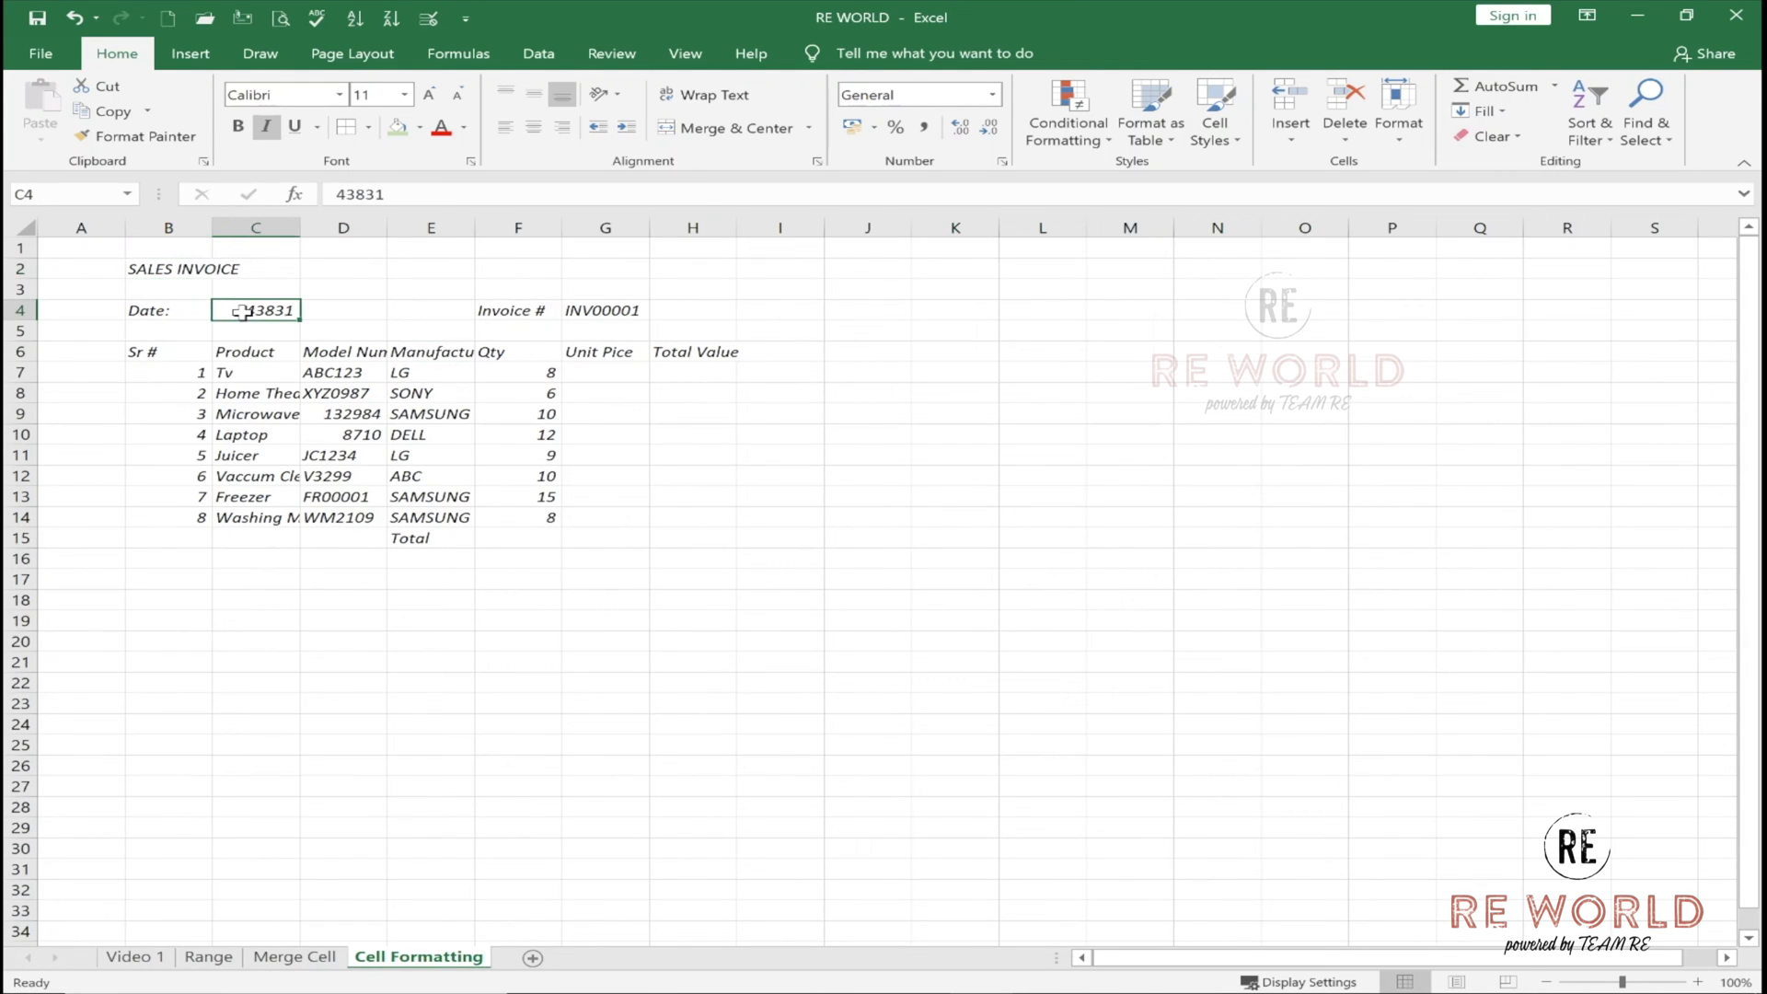
pyautogui.press('Delete')
pyautogui.write('1/1')
pyautogui.press('Return')
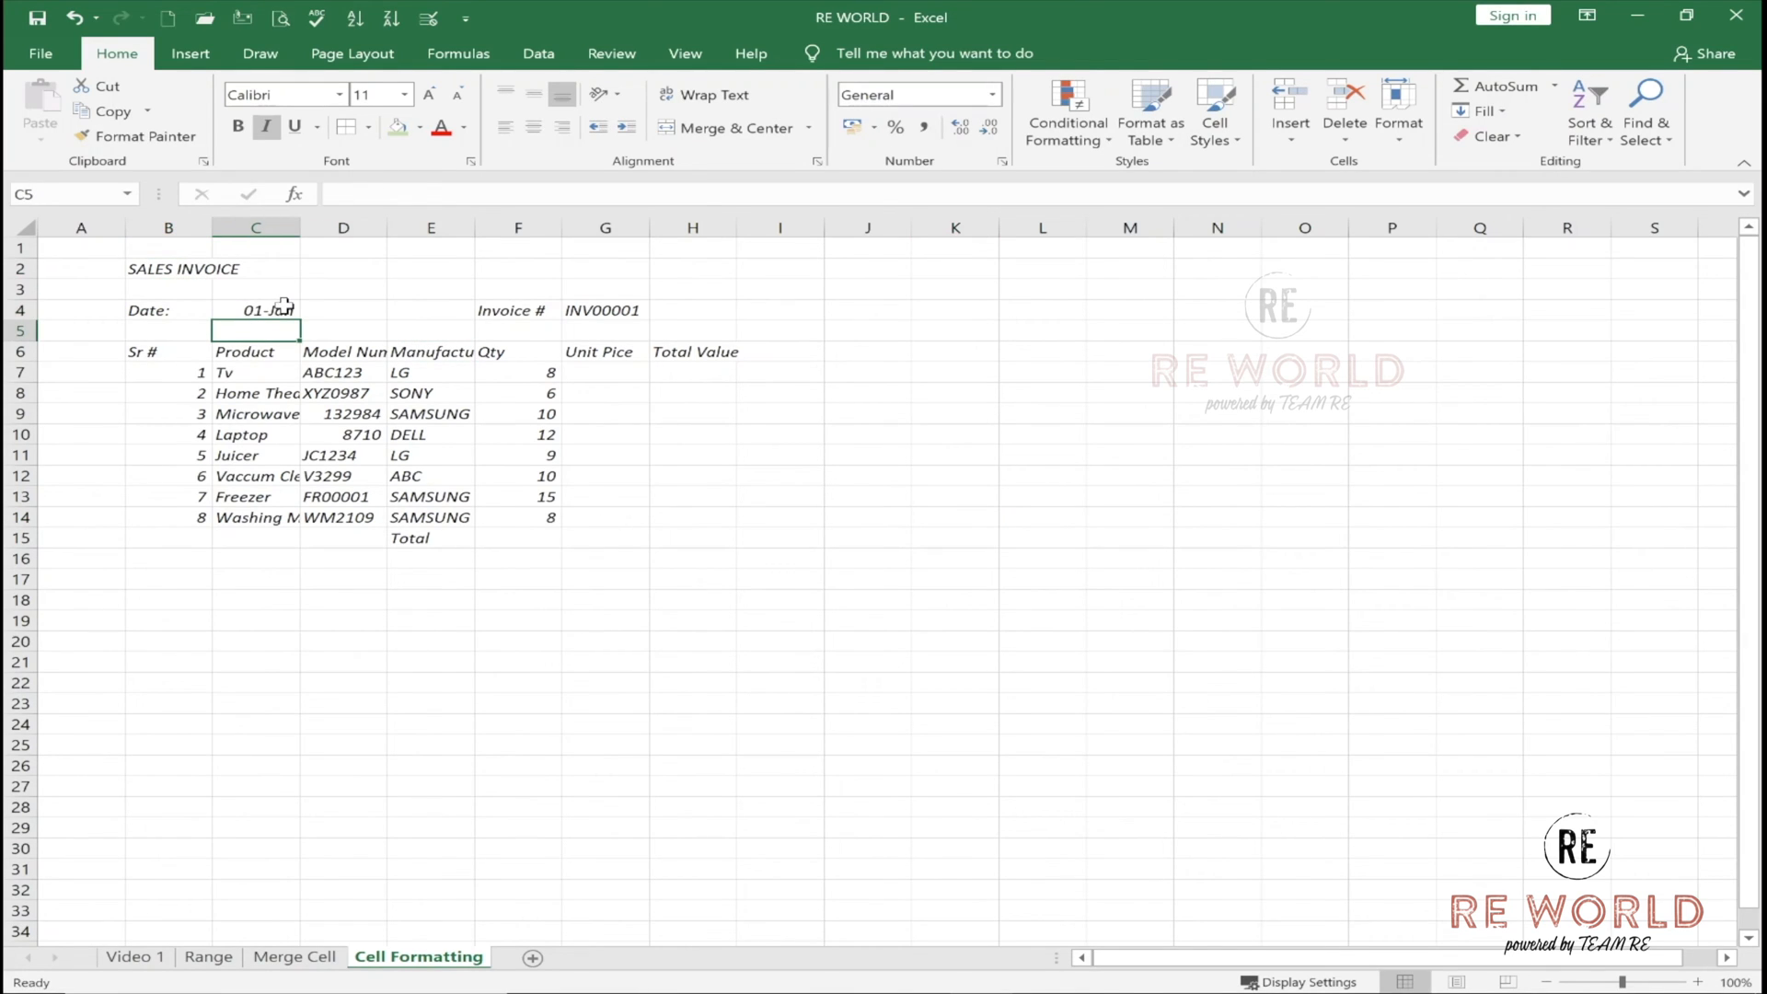
pyautogui.click(283, 306)
pyautogui.click(621, 310)
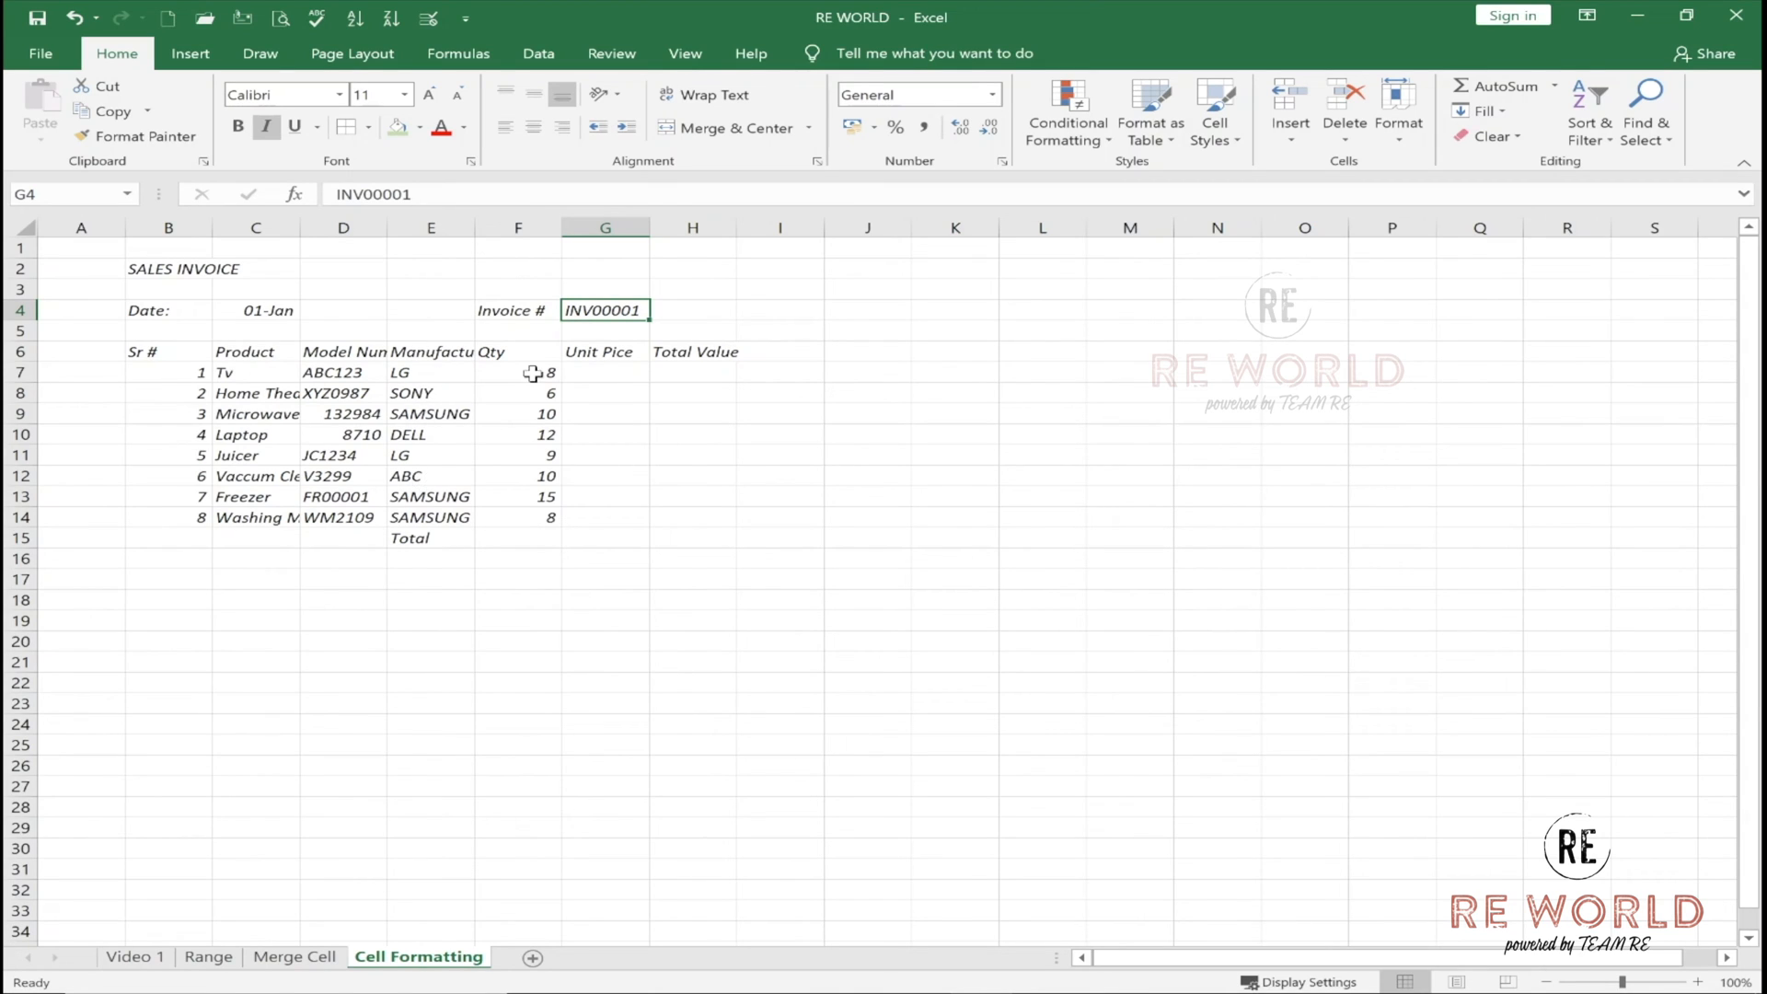
# Undo the date entry and the clearing of the quantity total, unit prices and total values.
pyautogui.click(624, 373)
pyautogui.hotkey('ctrl', 'z')
pyautogui.hotkey('ctrl', 'z')
pyautogui.hotkey('ctrl', 'z')
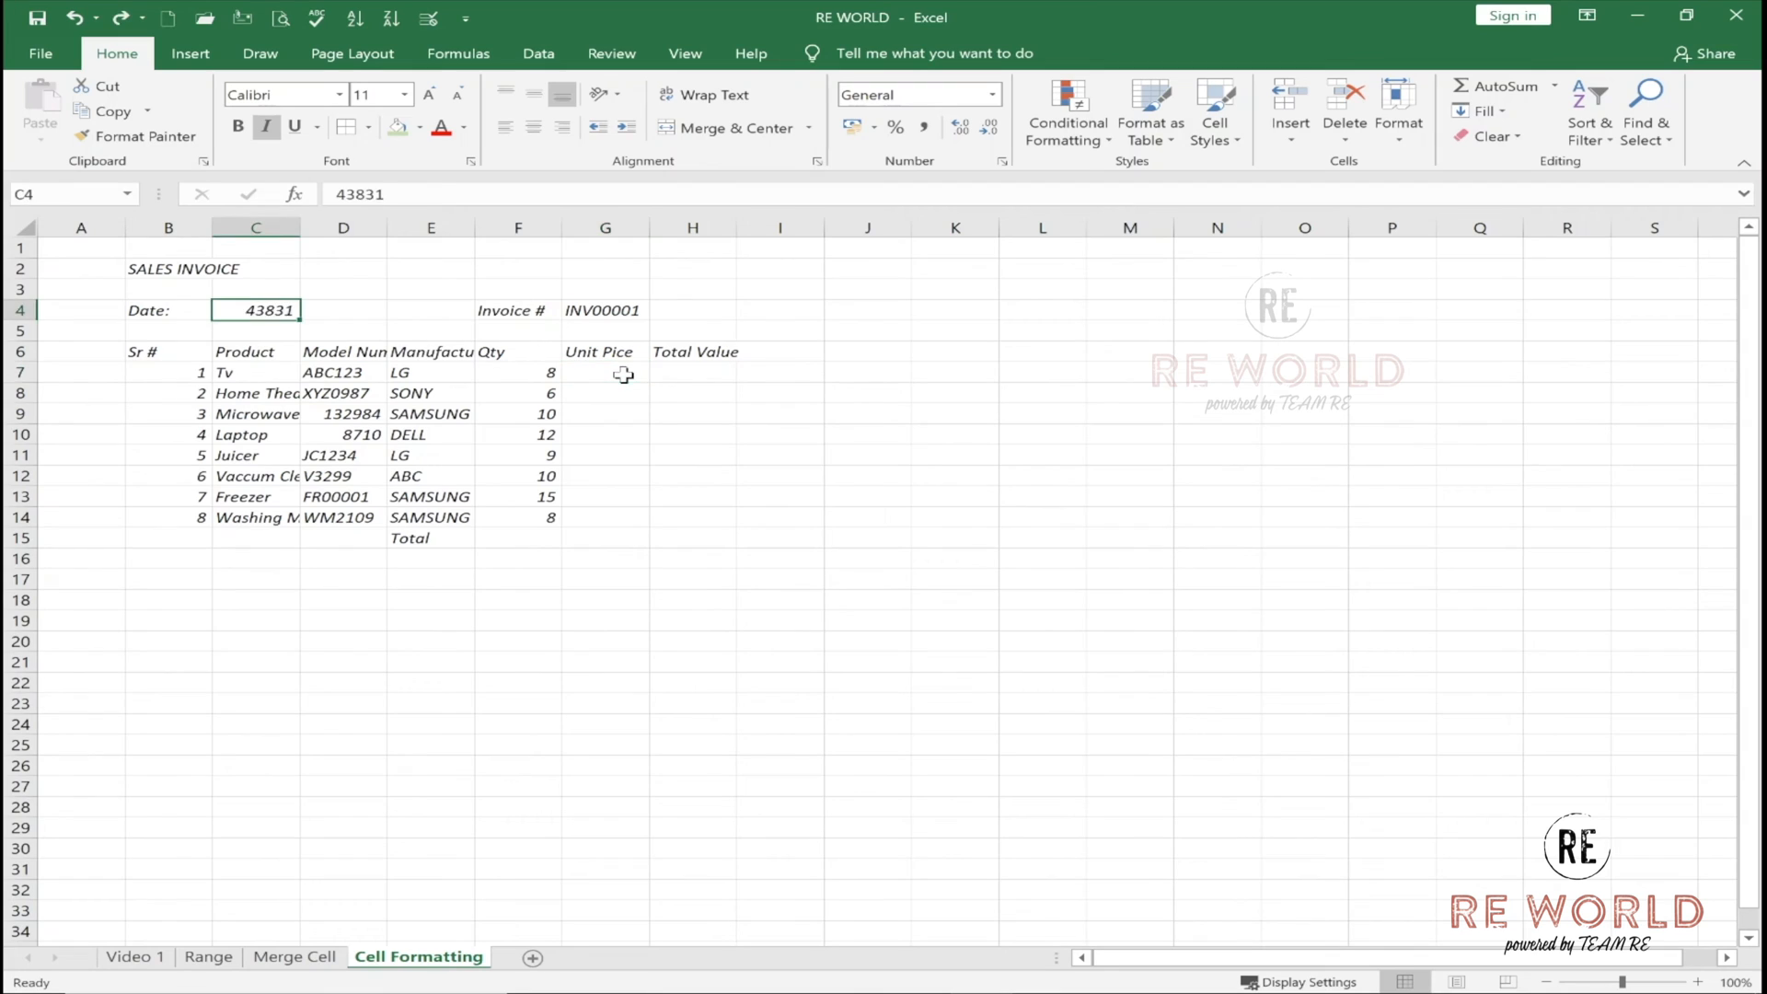
# Clear the total values in H7:H15 of the sales invoice.
pyautogui.moveTo(672, 377); pyautogui.dragTo(679, 540)
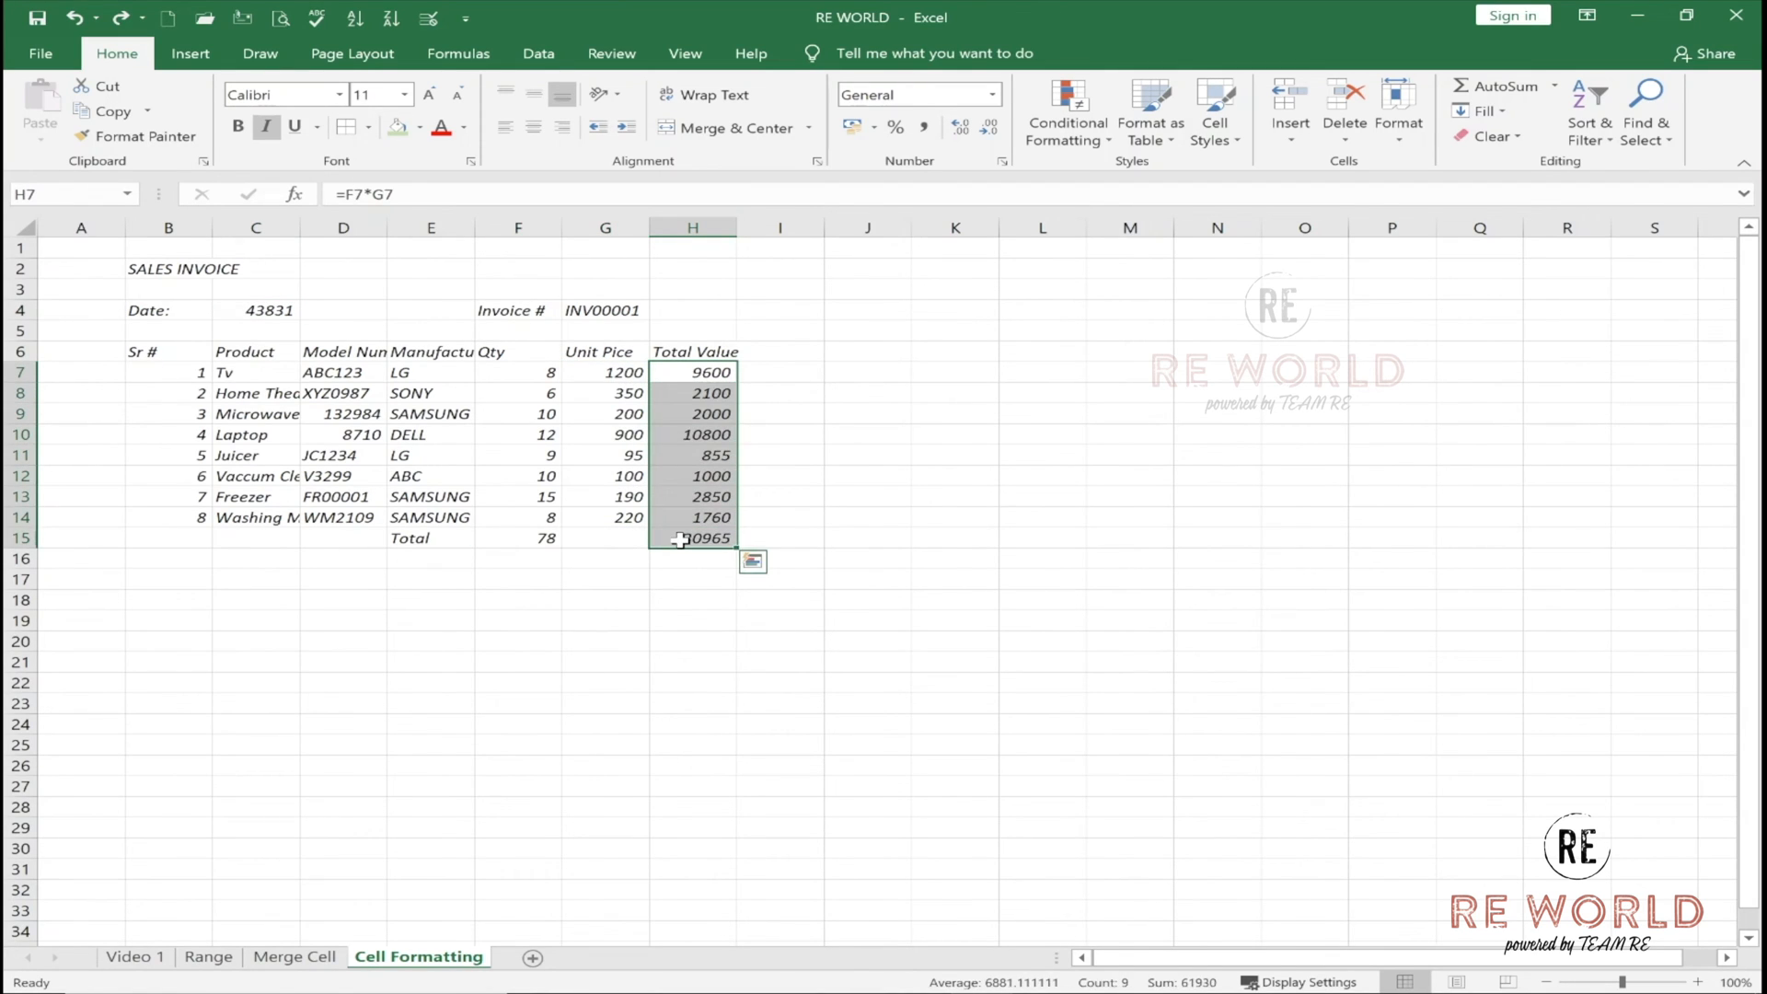
pyautogui.press('Delete')
pyautogui.click(594, 534)
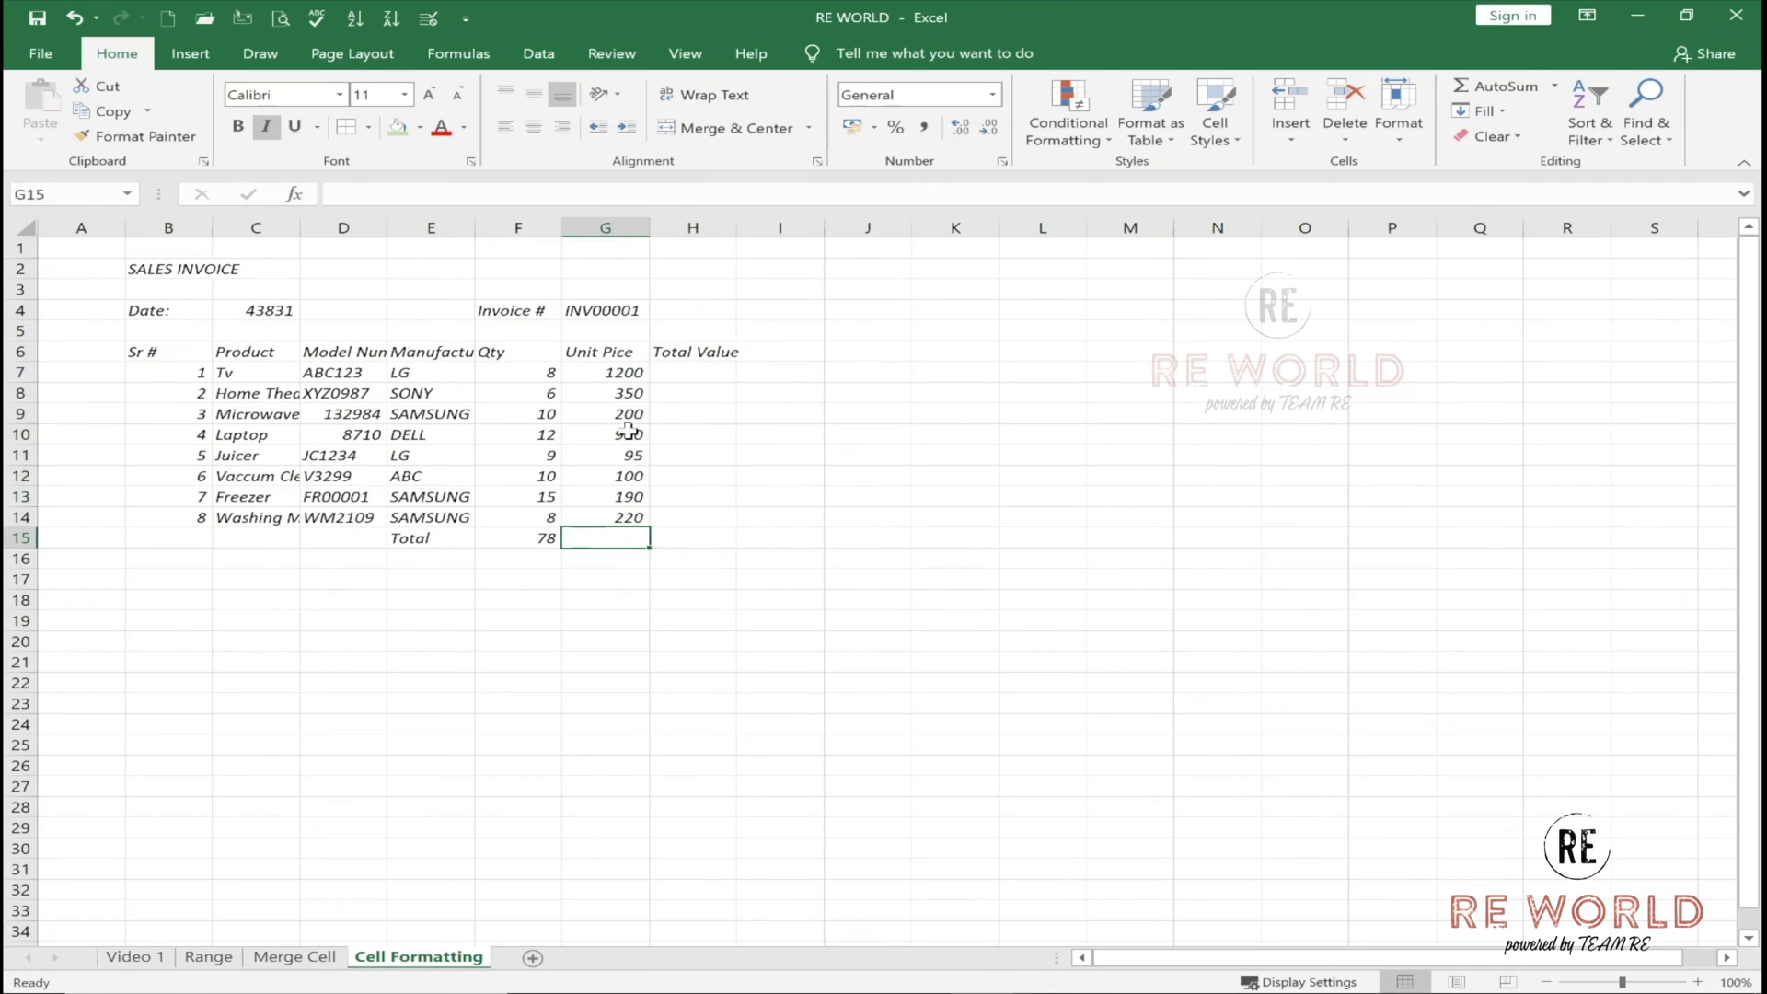
# Replace the invoice date in C4 with 1/1.
pyautogui.click(624, 374)
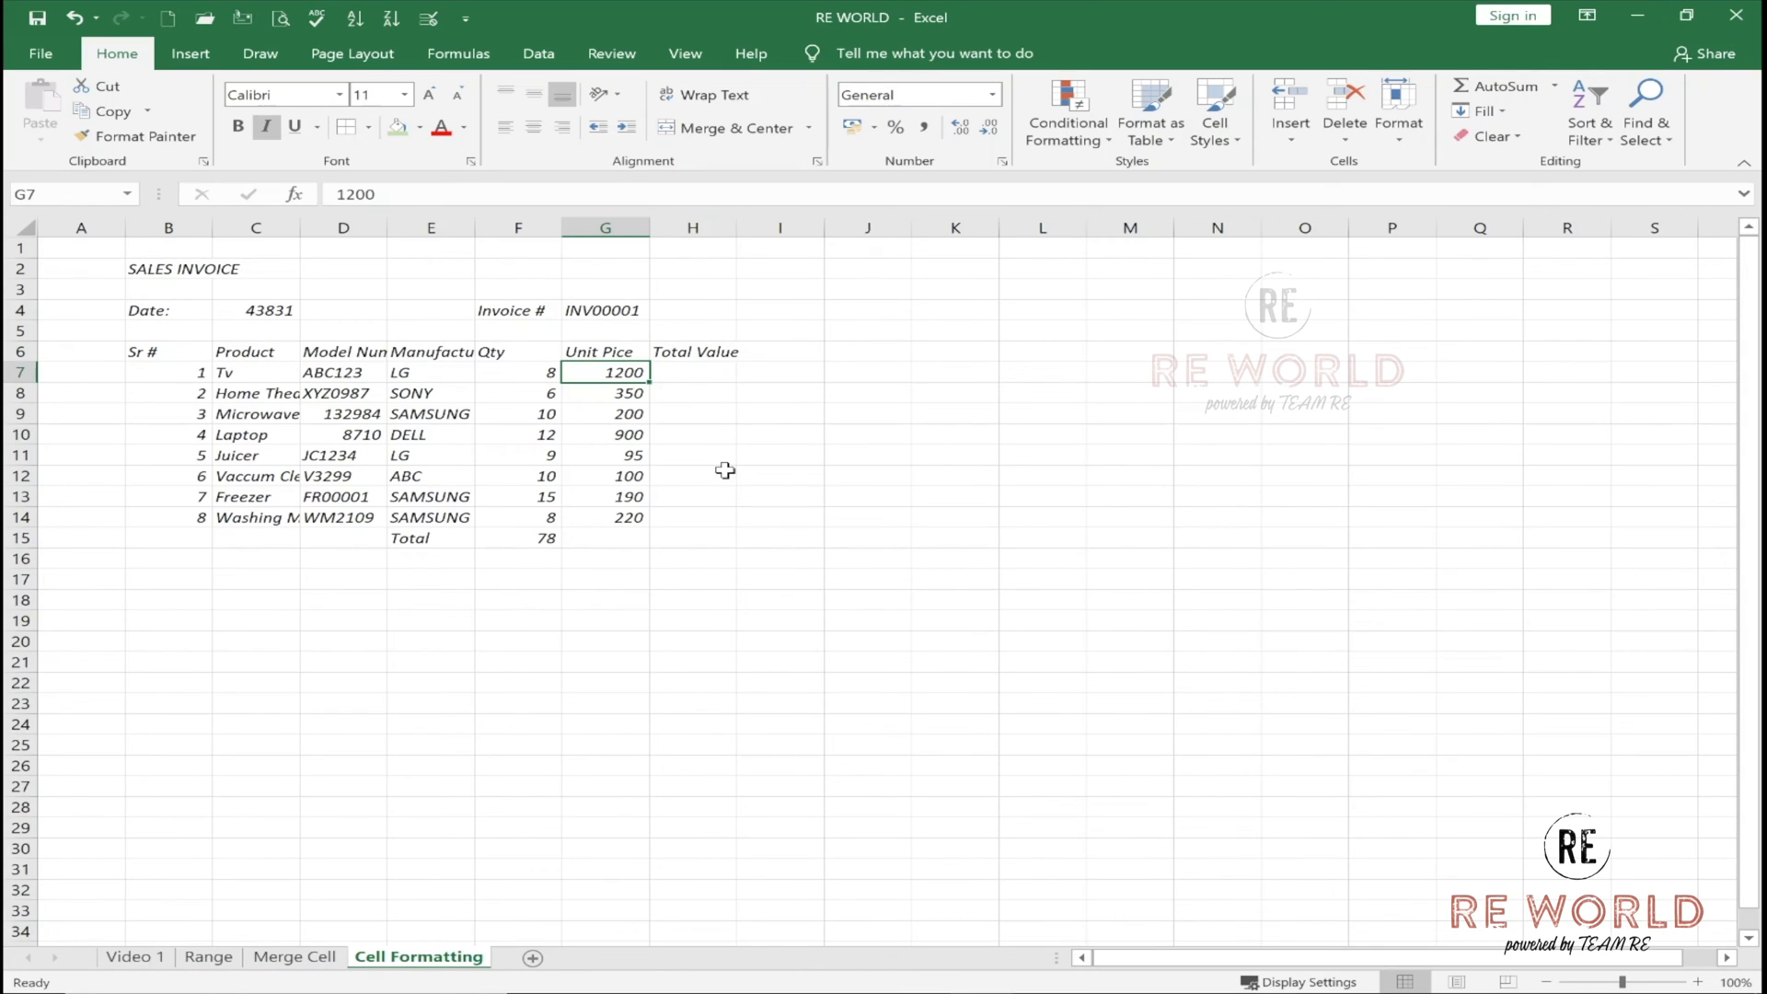
pyautogui.click(272, 307)
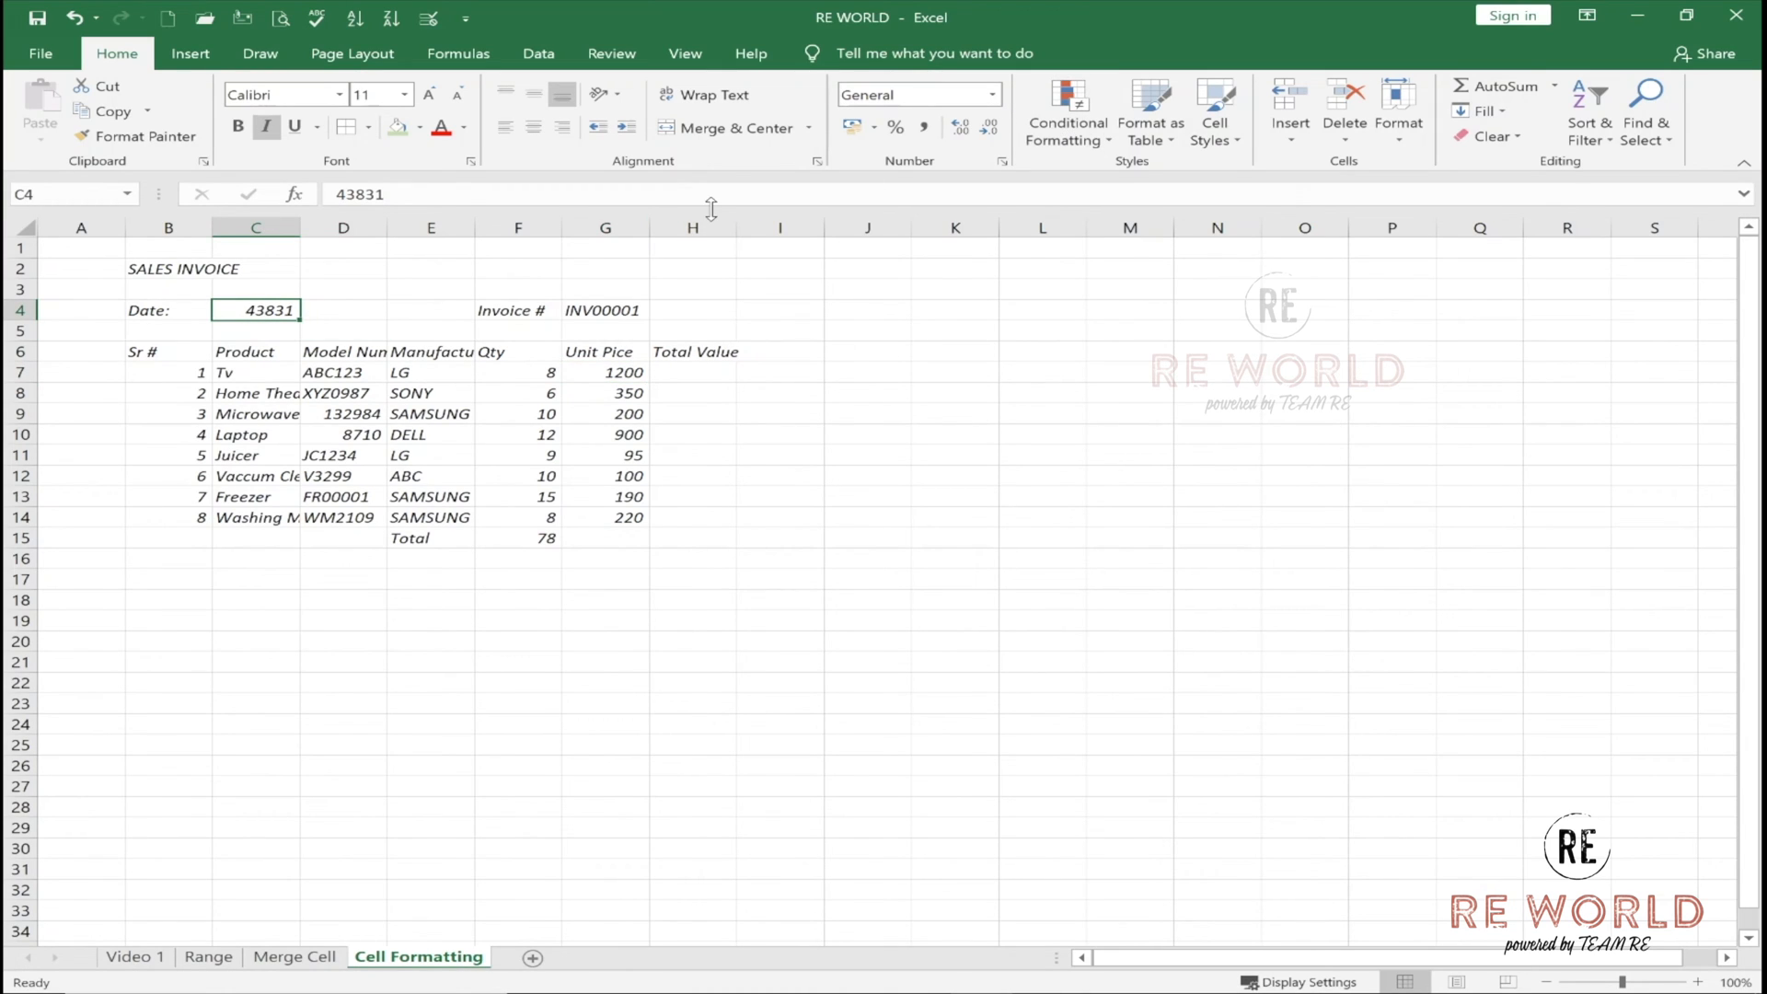
pyautogui.write('1/1')
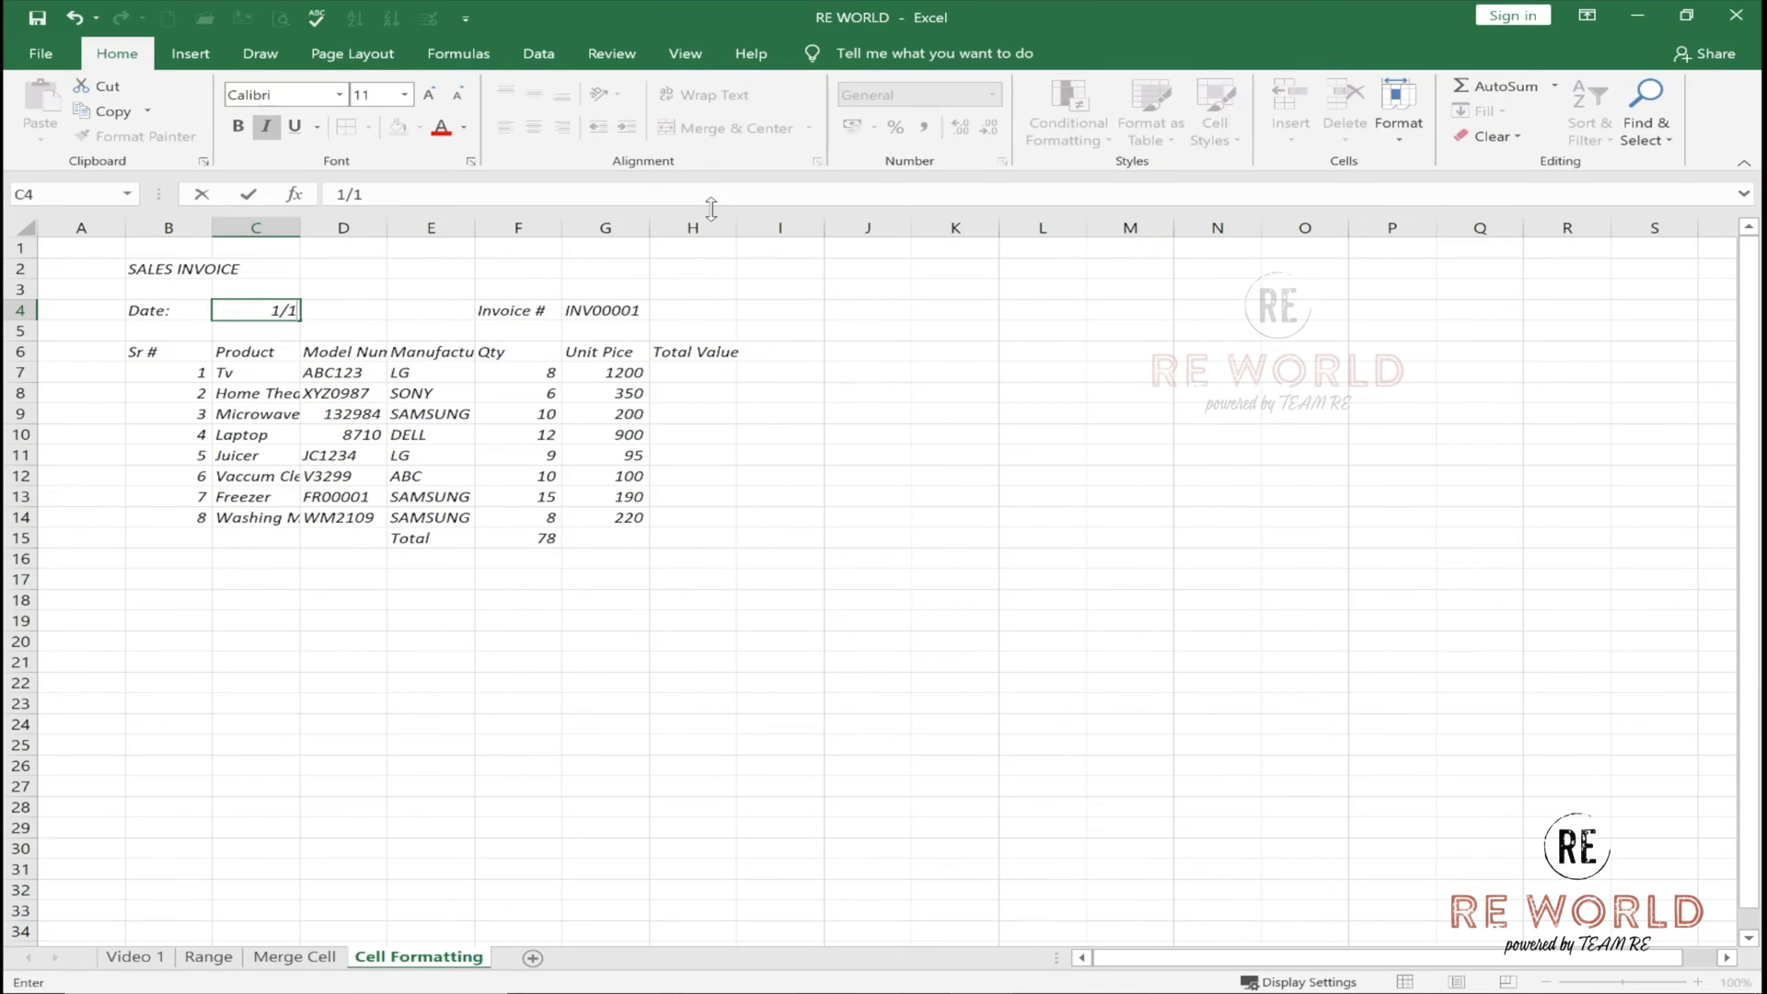
pyautogui.press('Return')
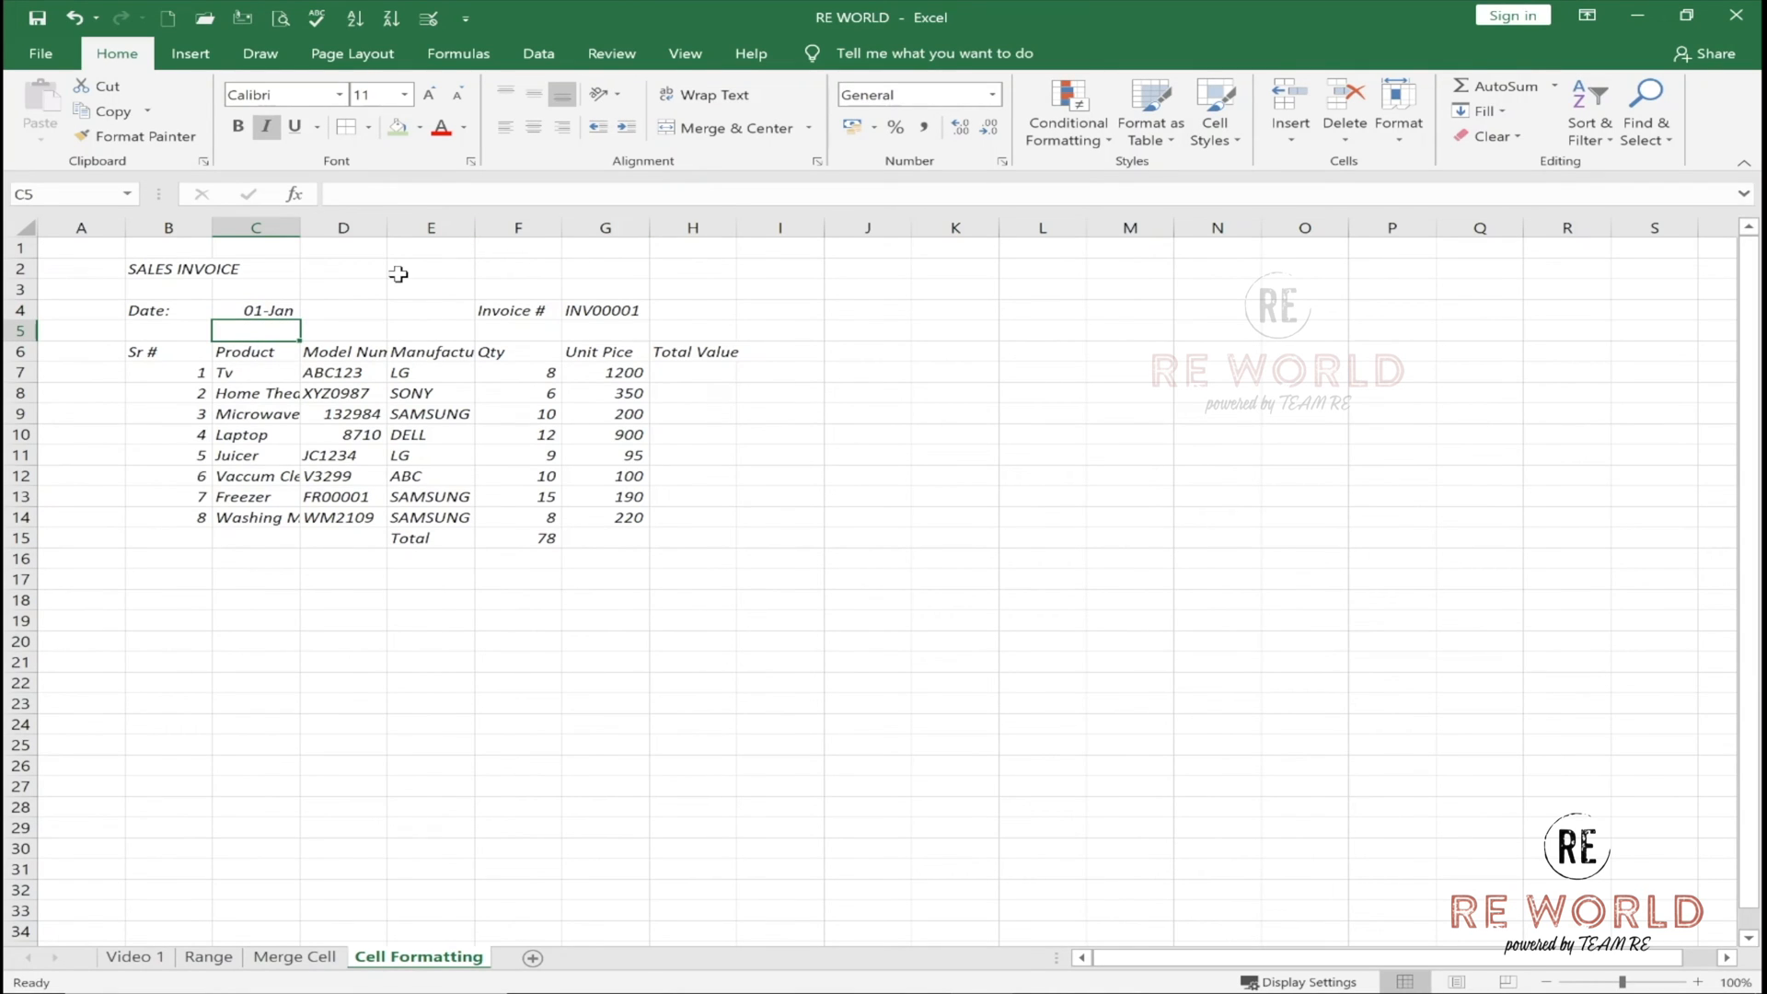
# Enlarge the SALES INVOICE title in B2 to font size 22, remove its italics and make it bold.
pyautogui.click(148, 268)
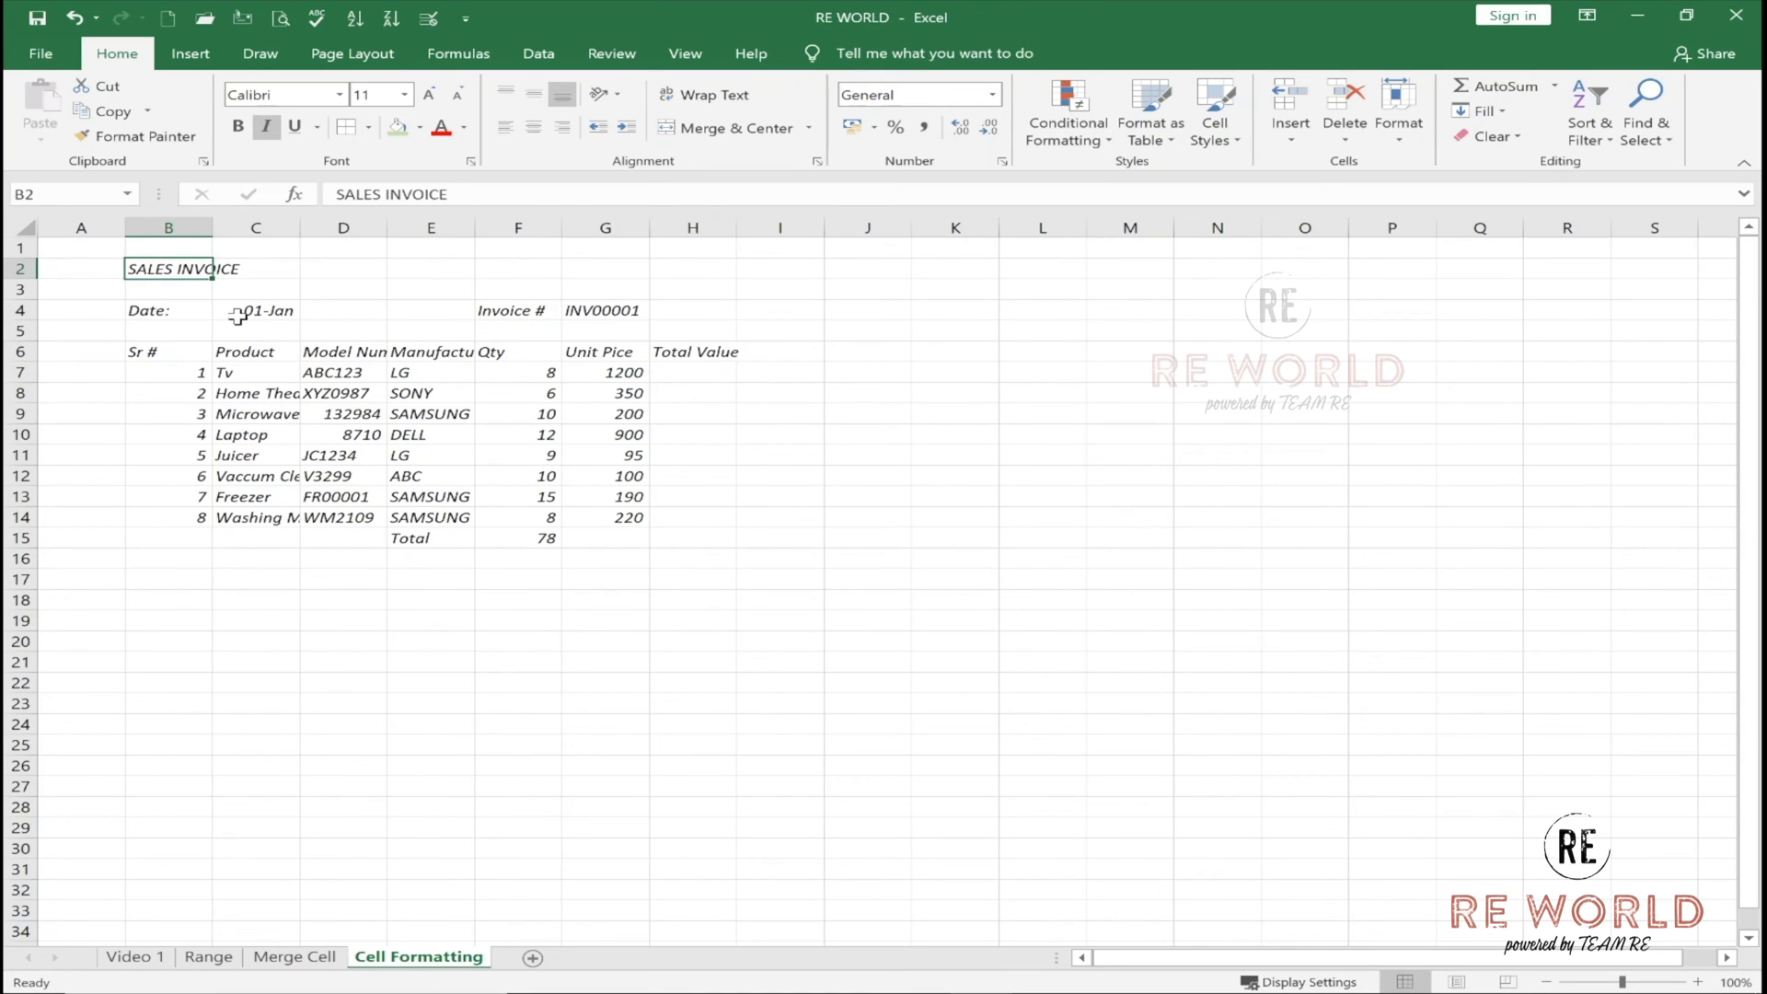
pyautogui.click(433, 95)
pyautogui.click(433, 95)
pyautogui.click(433, 94)
pyautogui.click(432, 94)
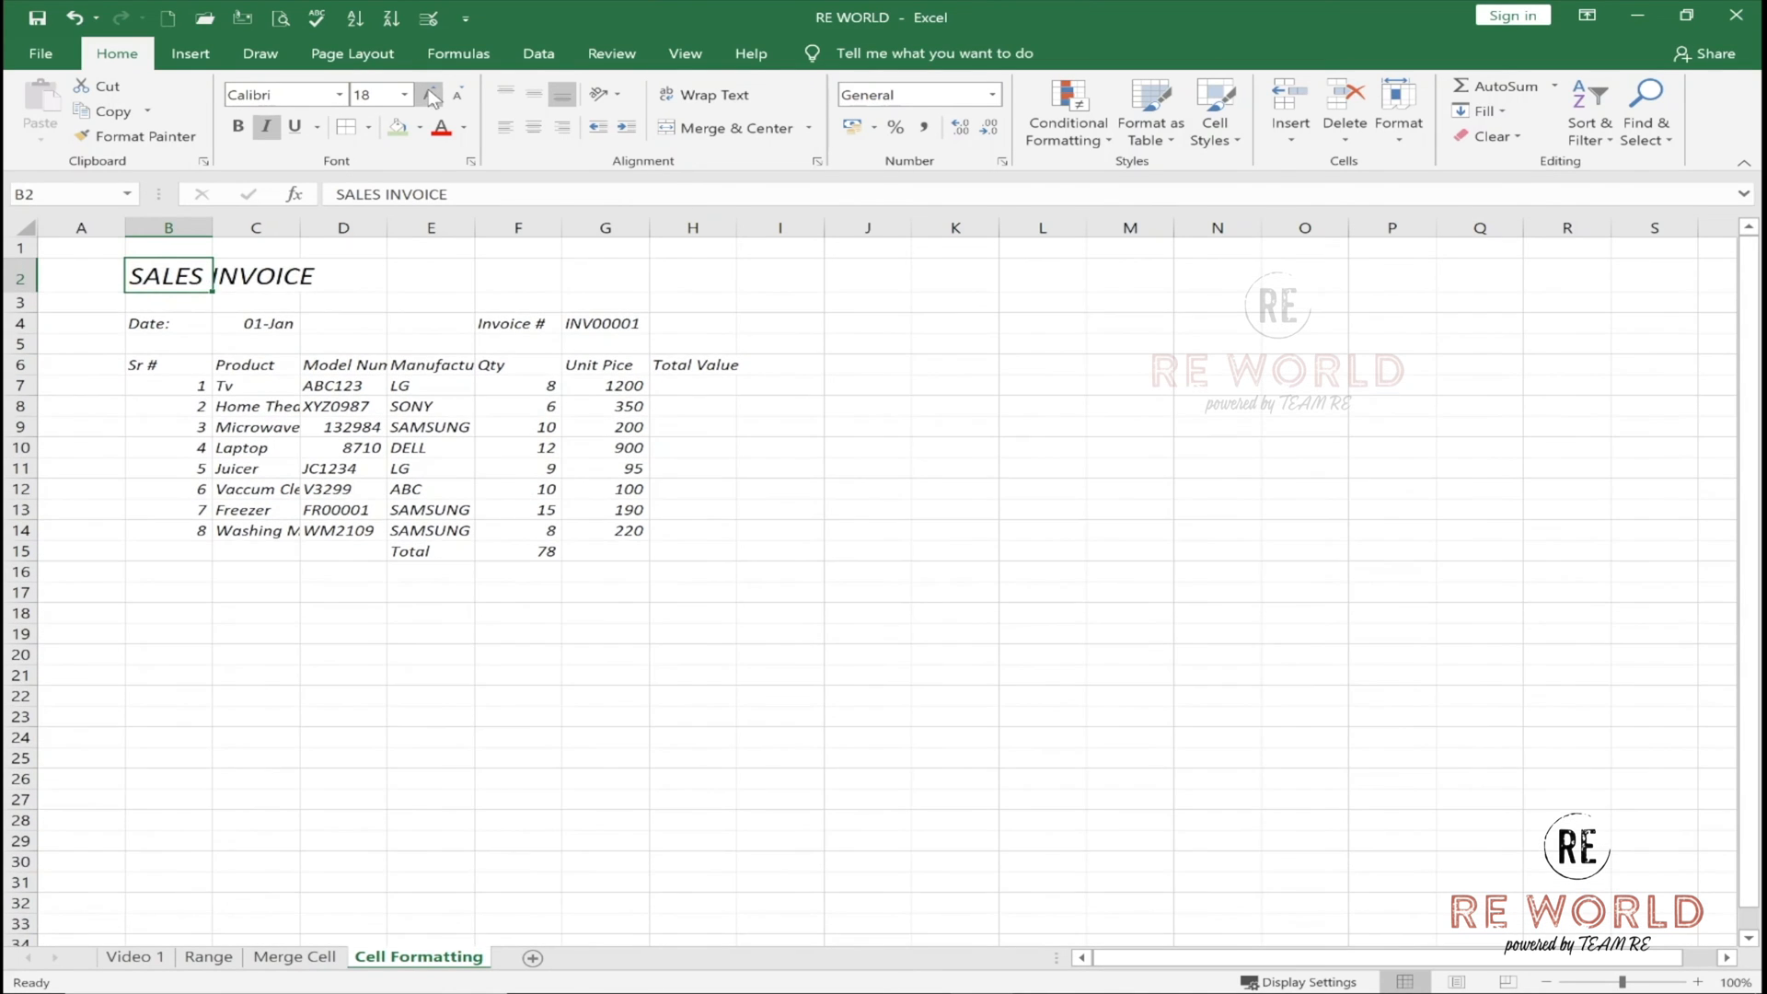
pyautogui.click(432, 95)
pyautogui.click(432, 94)
pyautogui.click(266, 126)
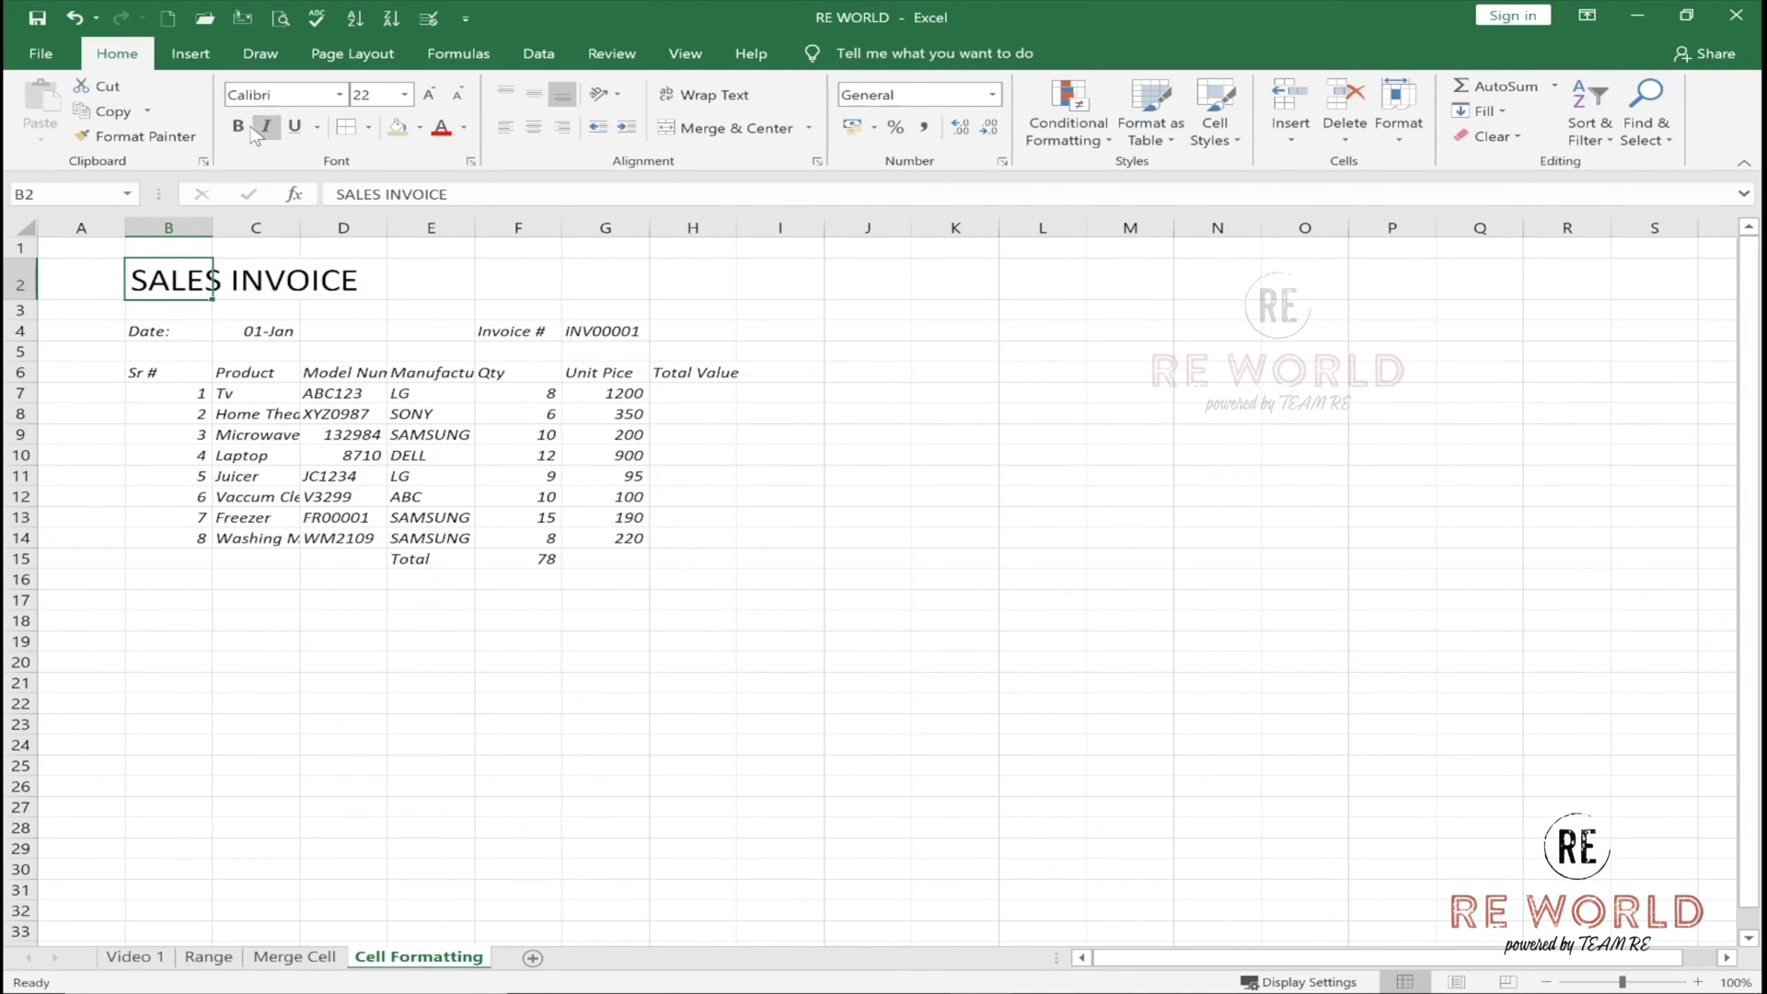
pyautogui.click(237, 126)
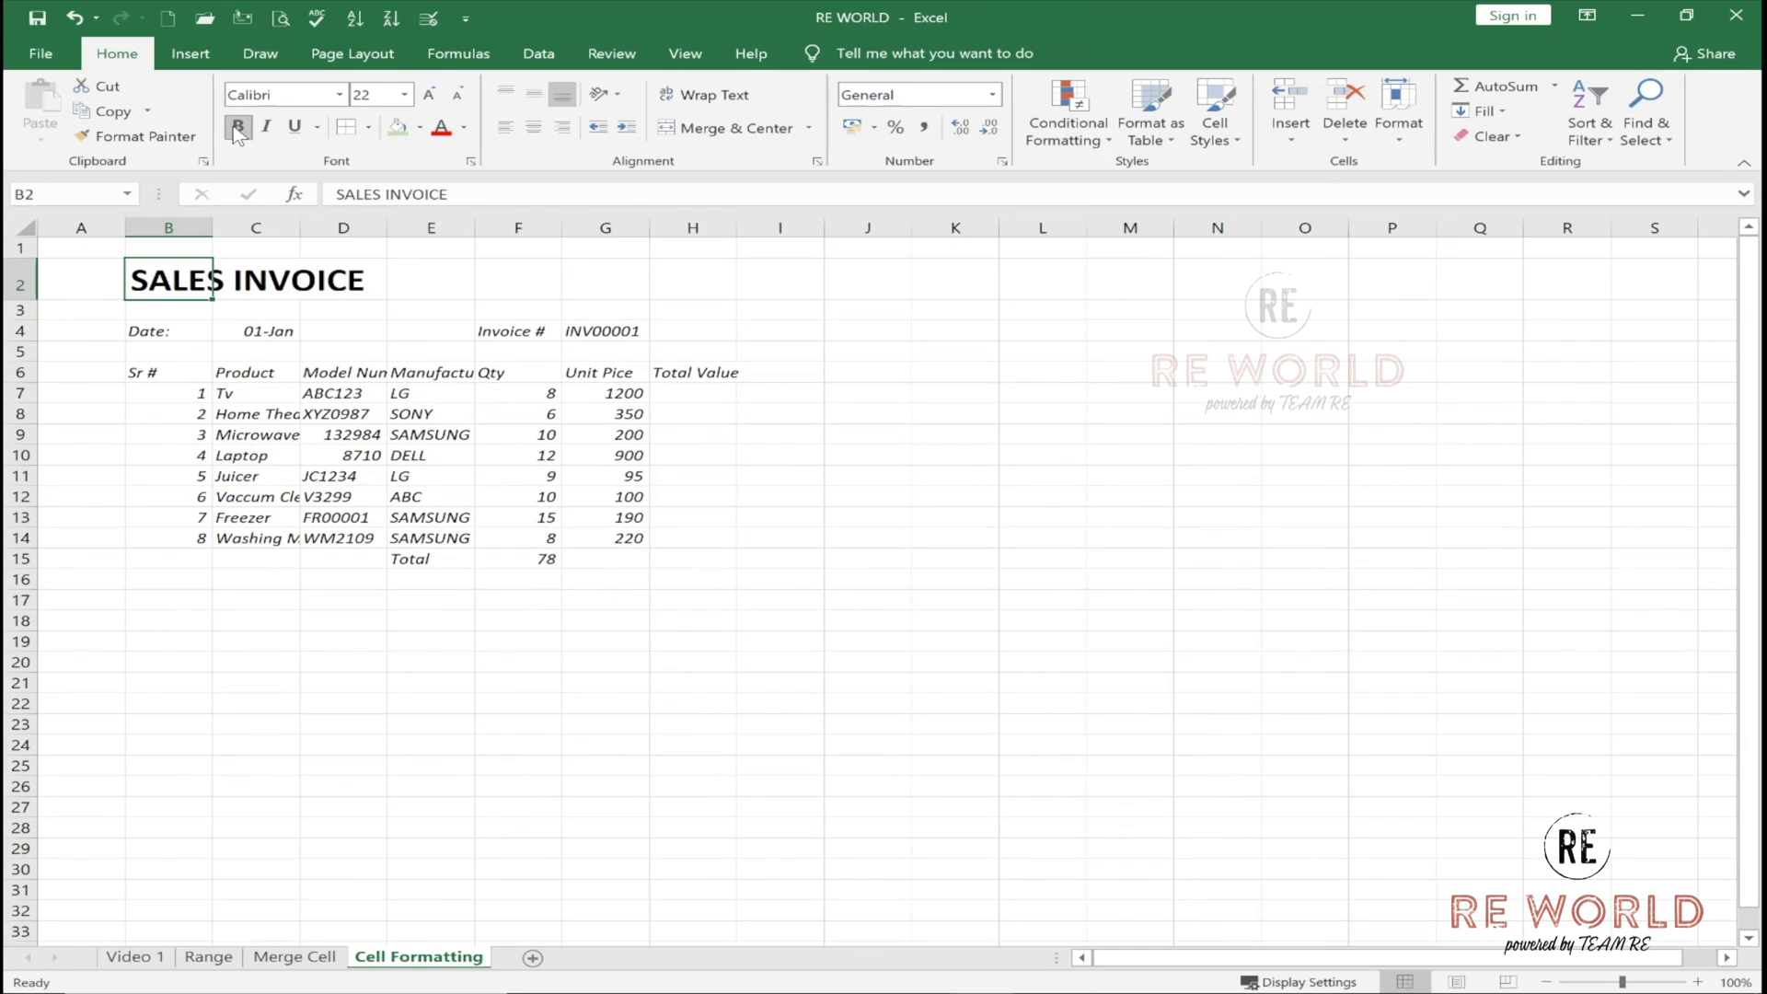
# Increase the SALES INVOICE title's font size to 36.
pyautogui.click(433, 94)
pyautogui.click(433, 95)
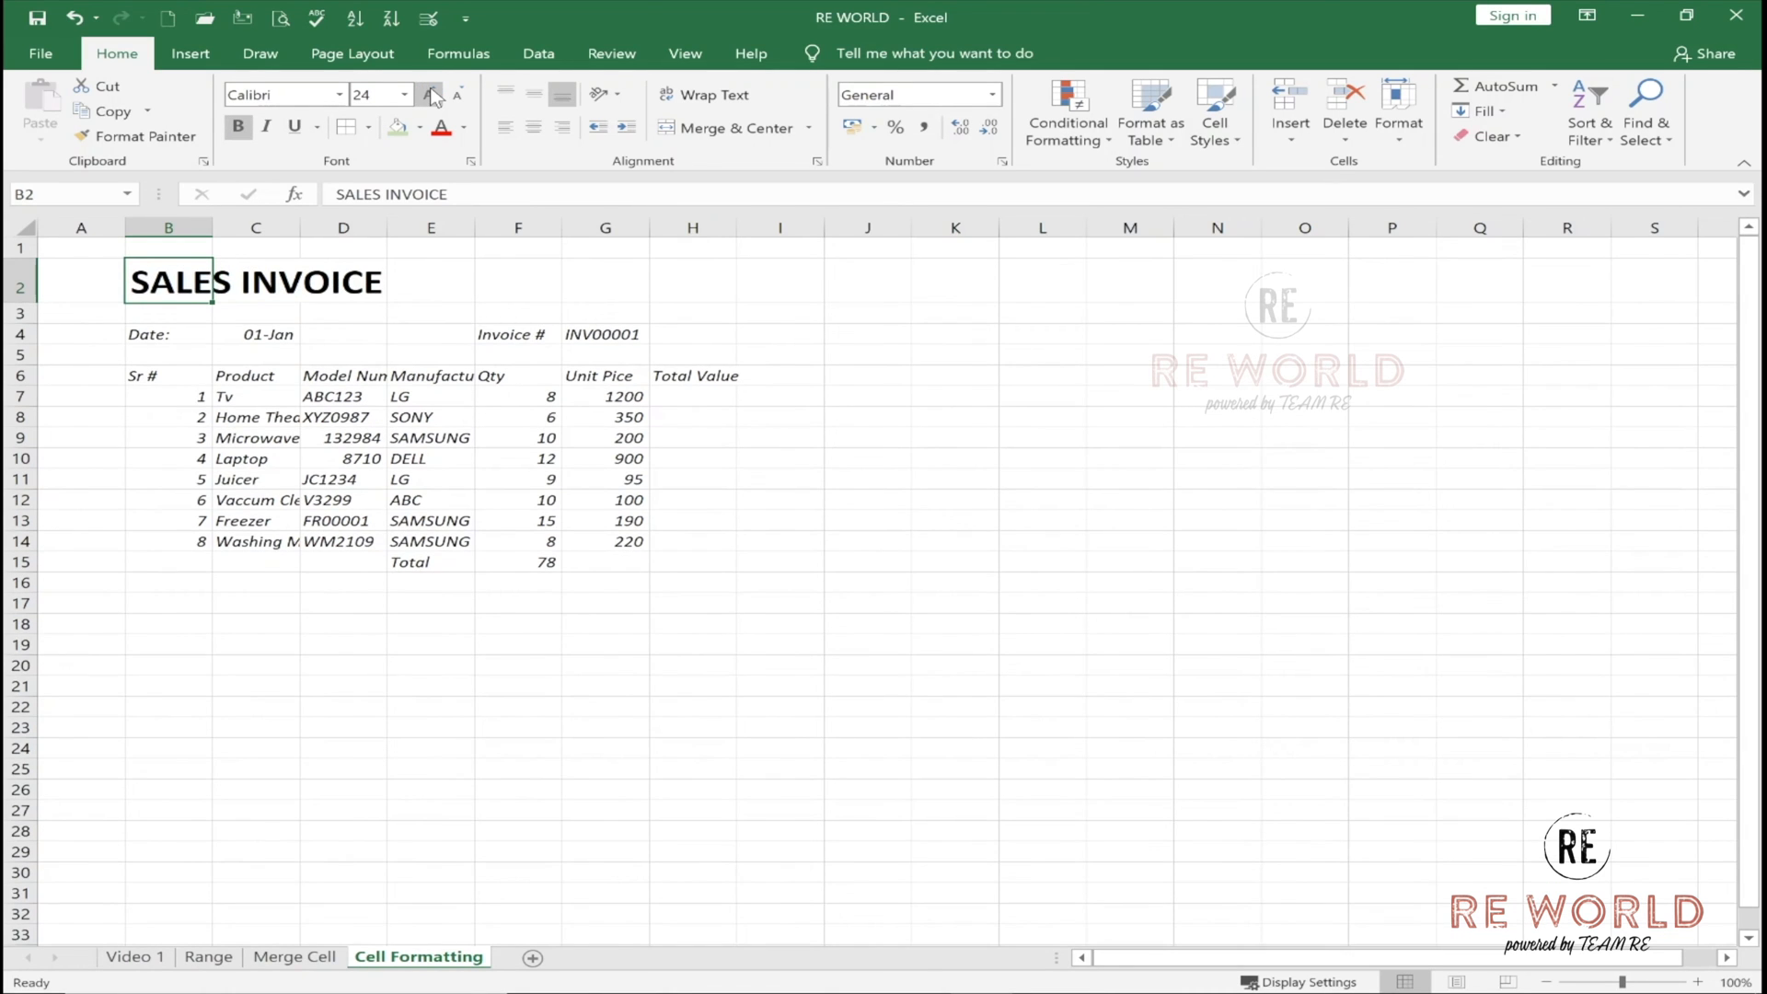
pyautogui.click(433, 94)
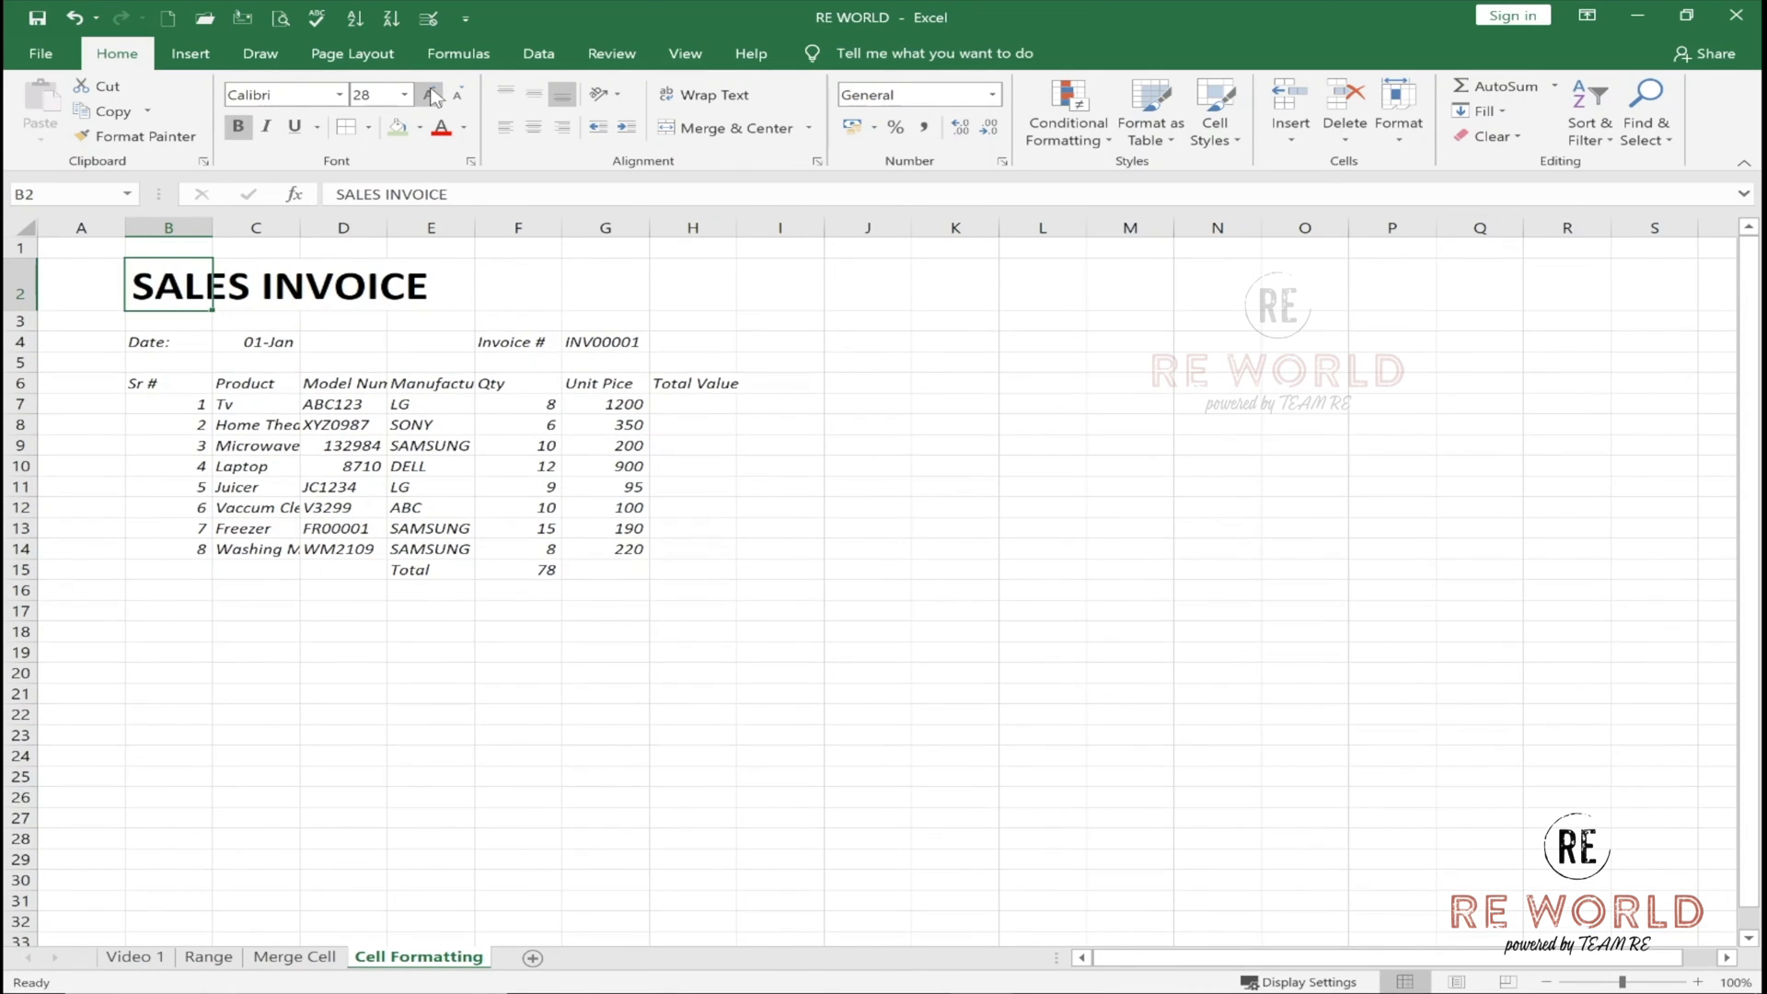
pyautogui.click(433, 95)
pyautogui.click(433, 95)
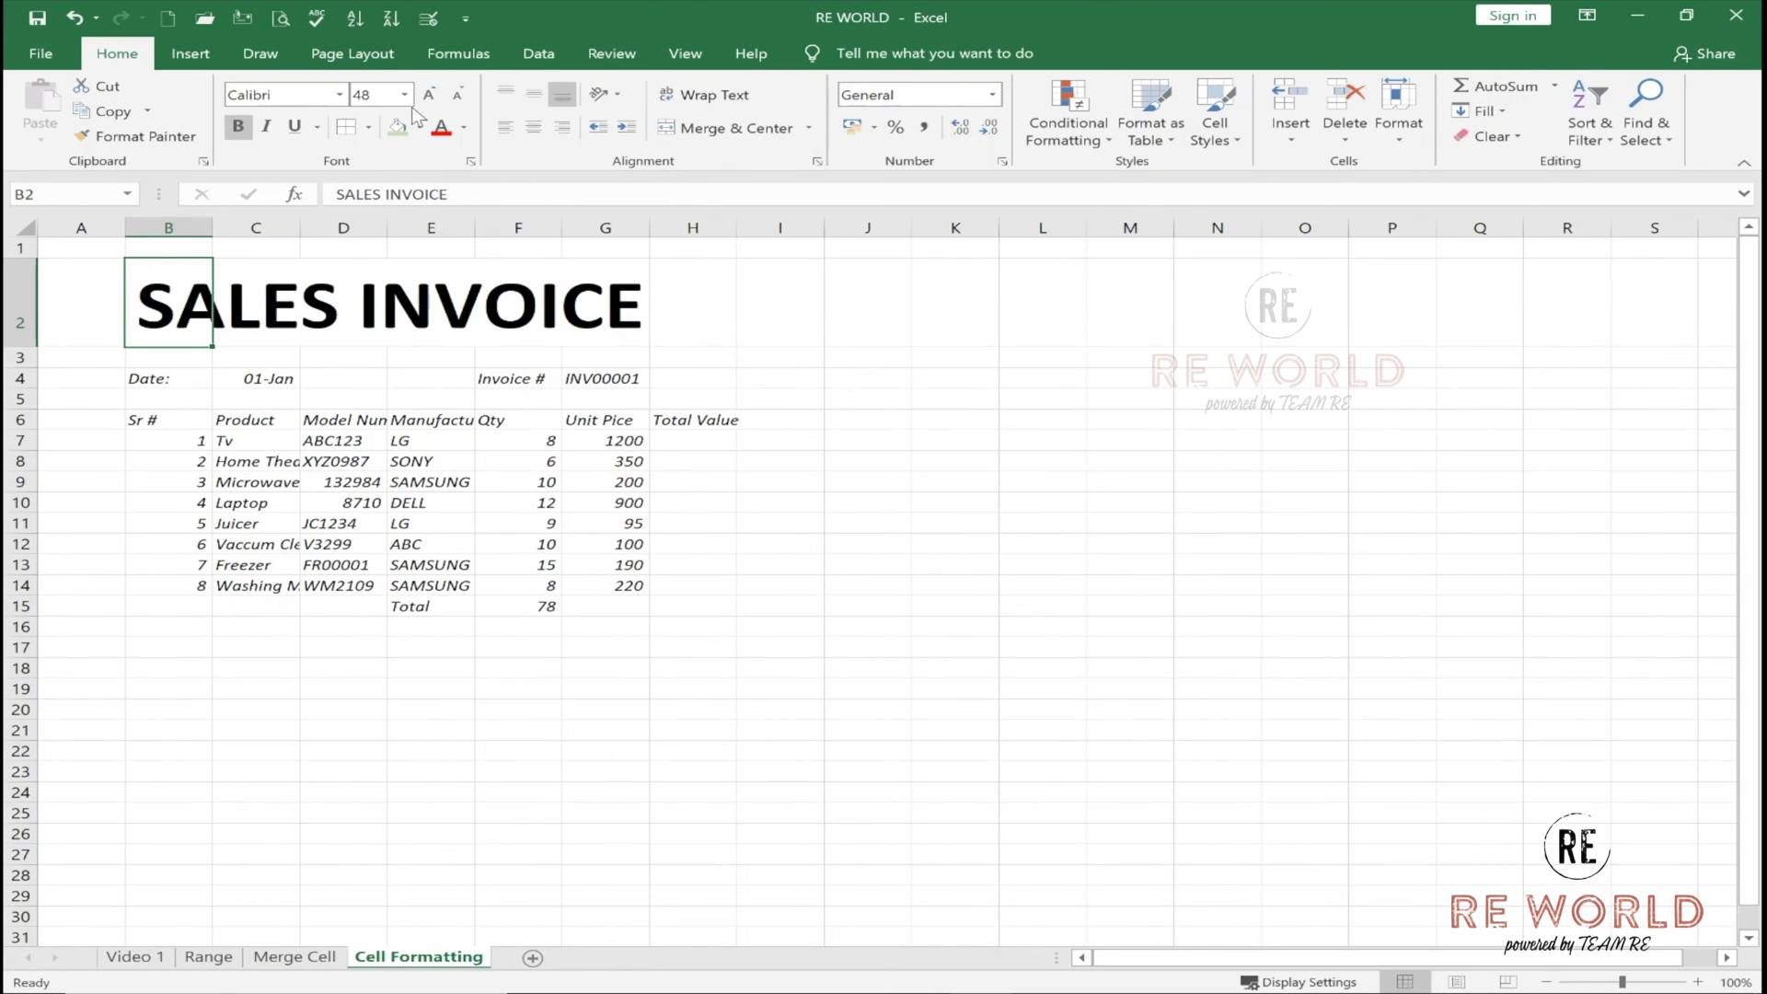
pyautogui.click(458, 94)
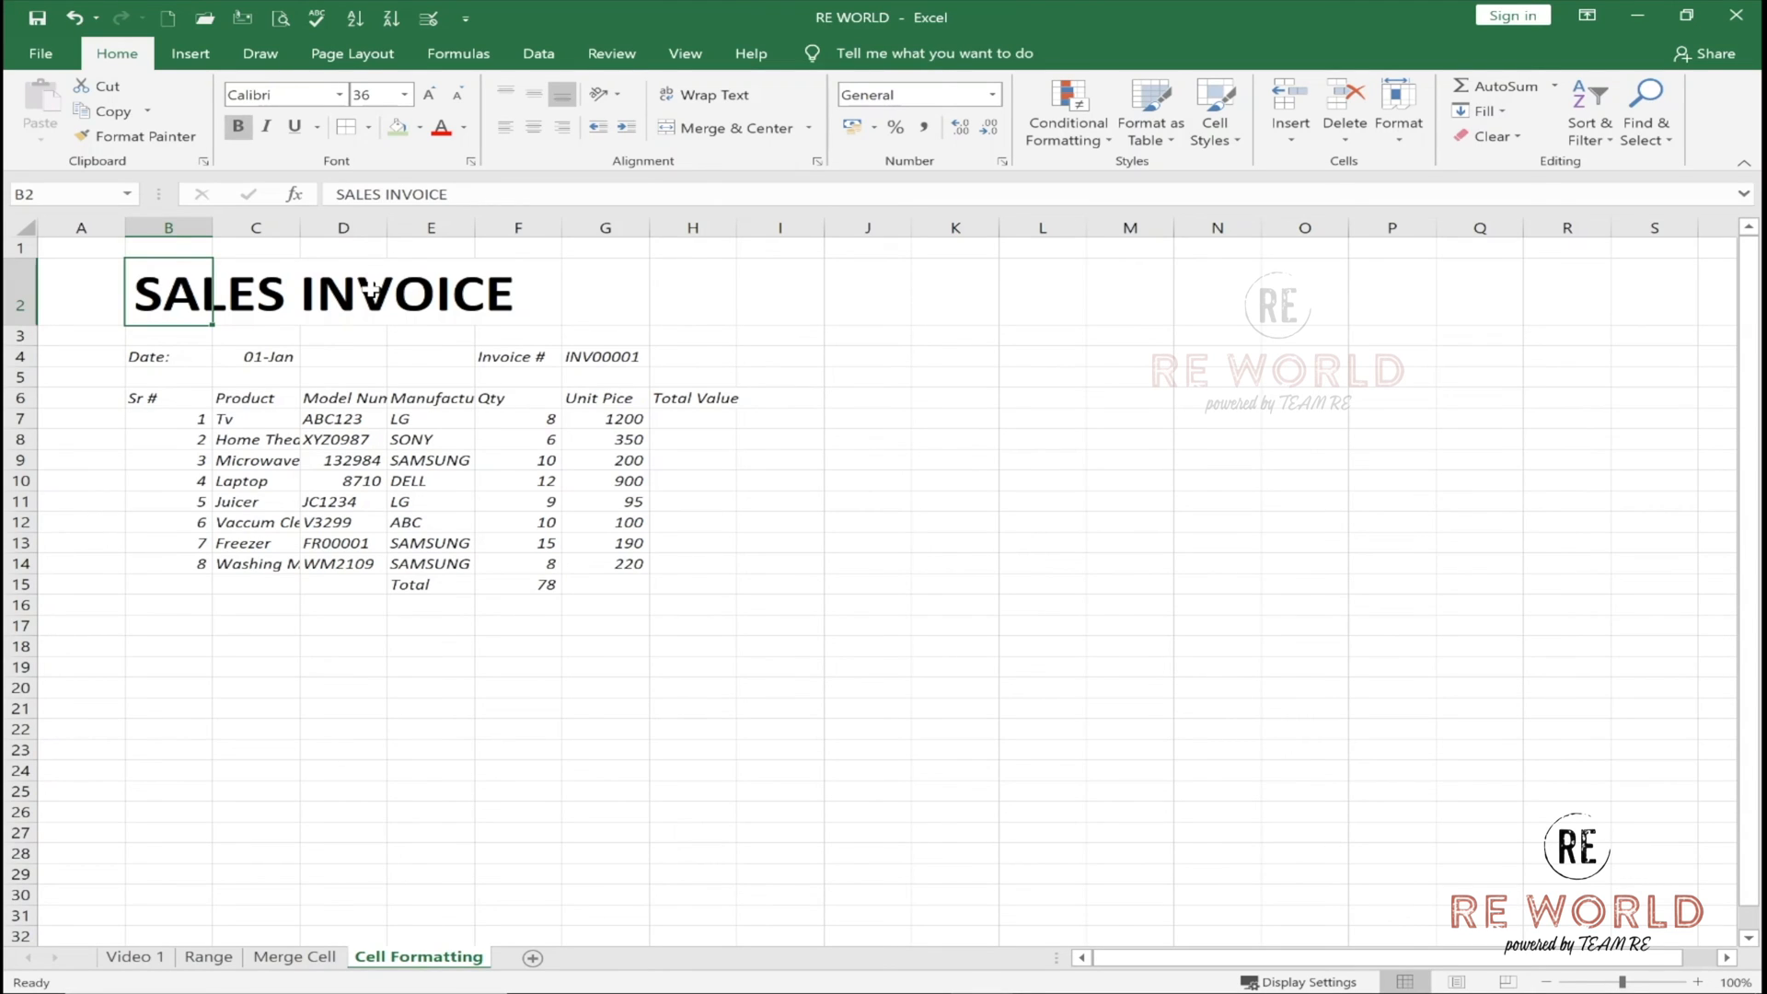
# Autofit the widths of columns B through H to their contents.
pyautogui.click(387, 228)
pyautogui.click(172, 224)
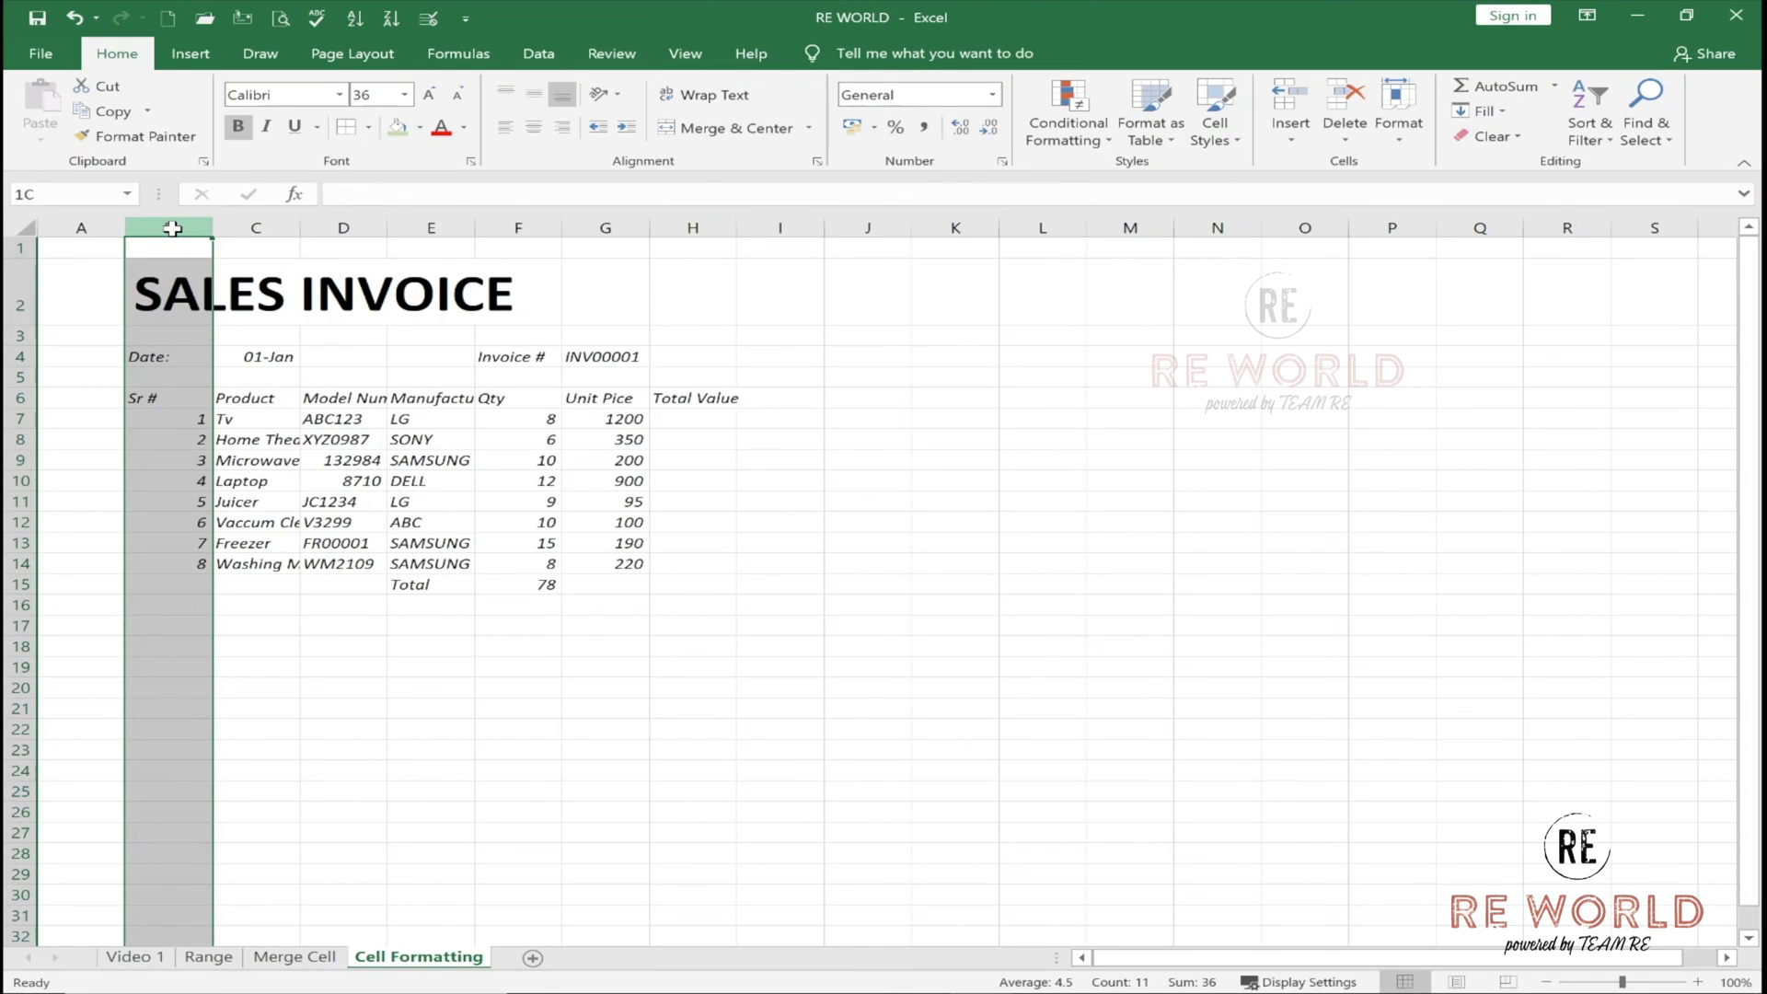
pyautogui.moveTo(172, 228); pyautogui.dragTo(682, 226)
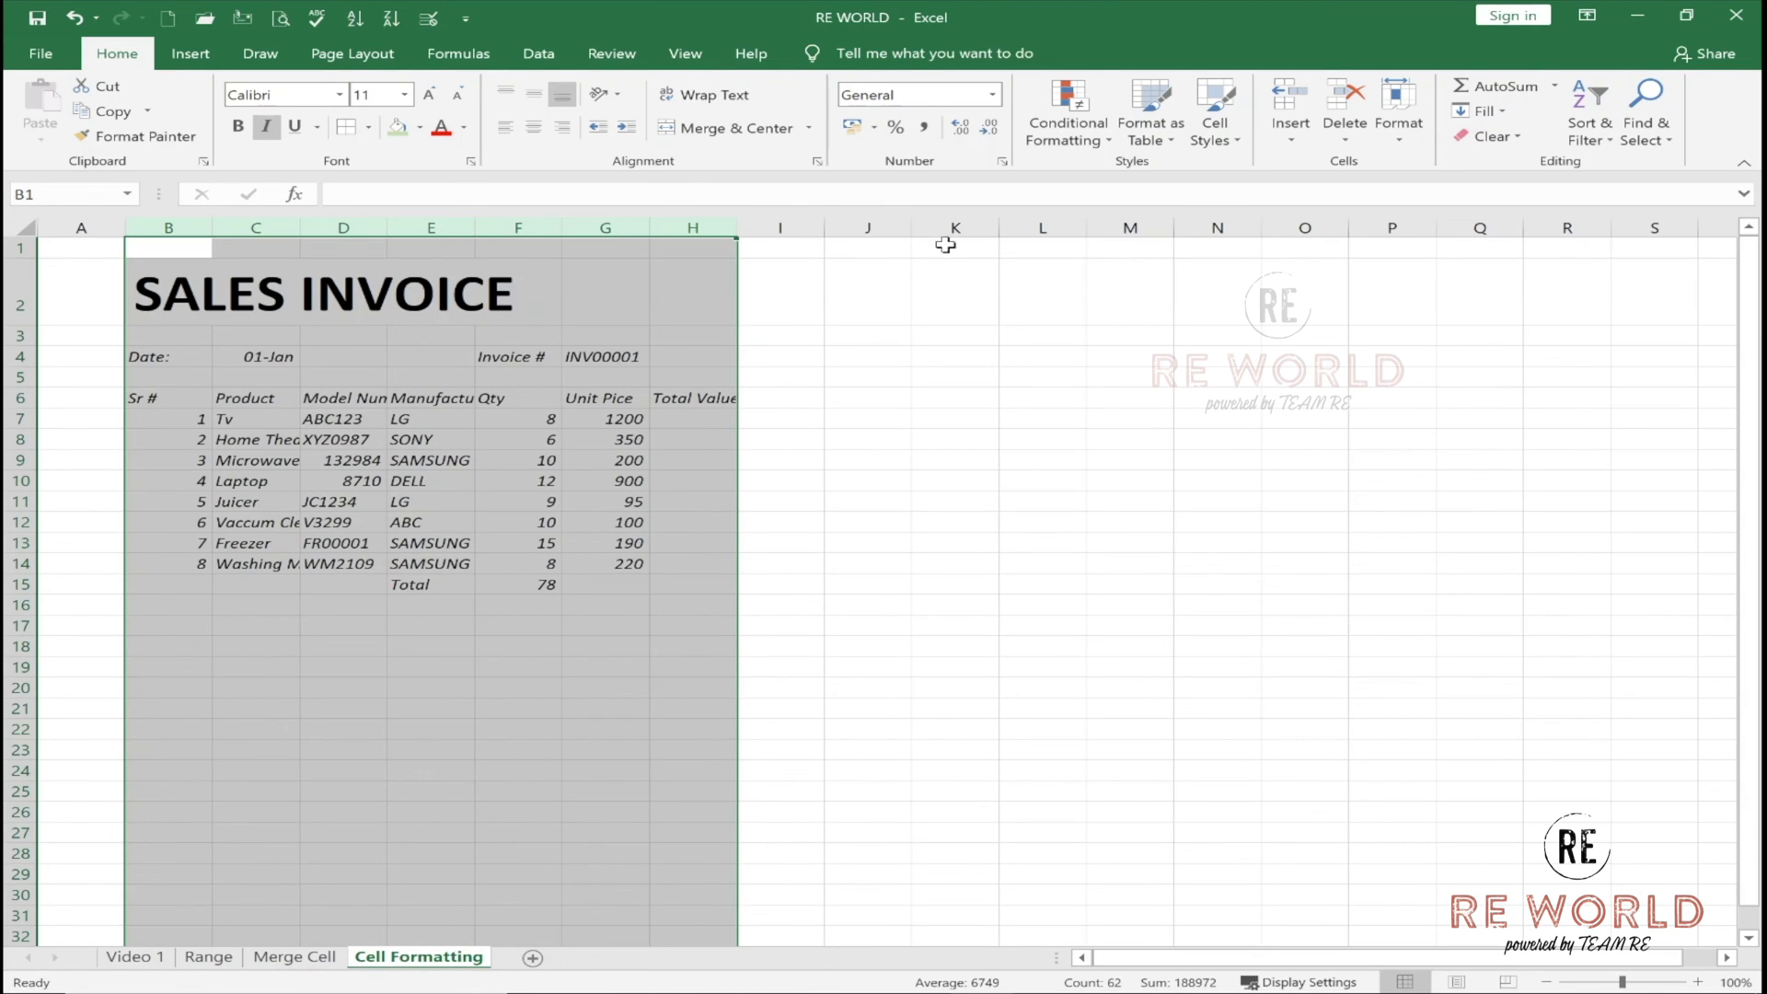
pyautogui.doubleClick(387, 224)
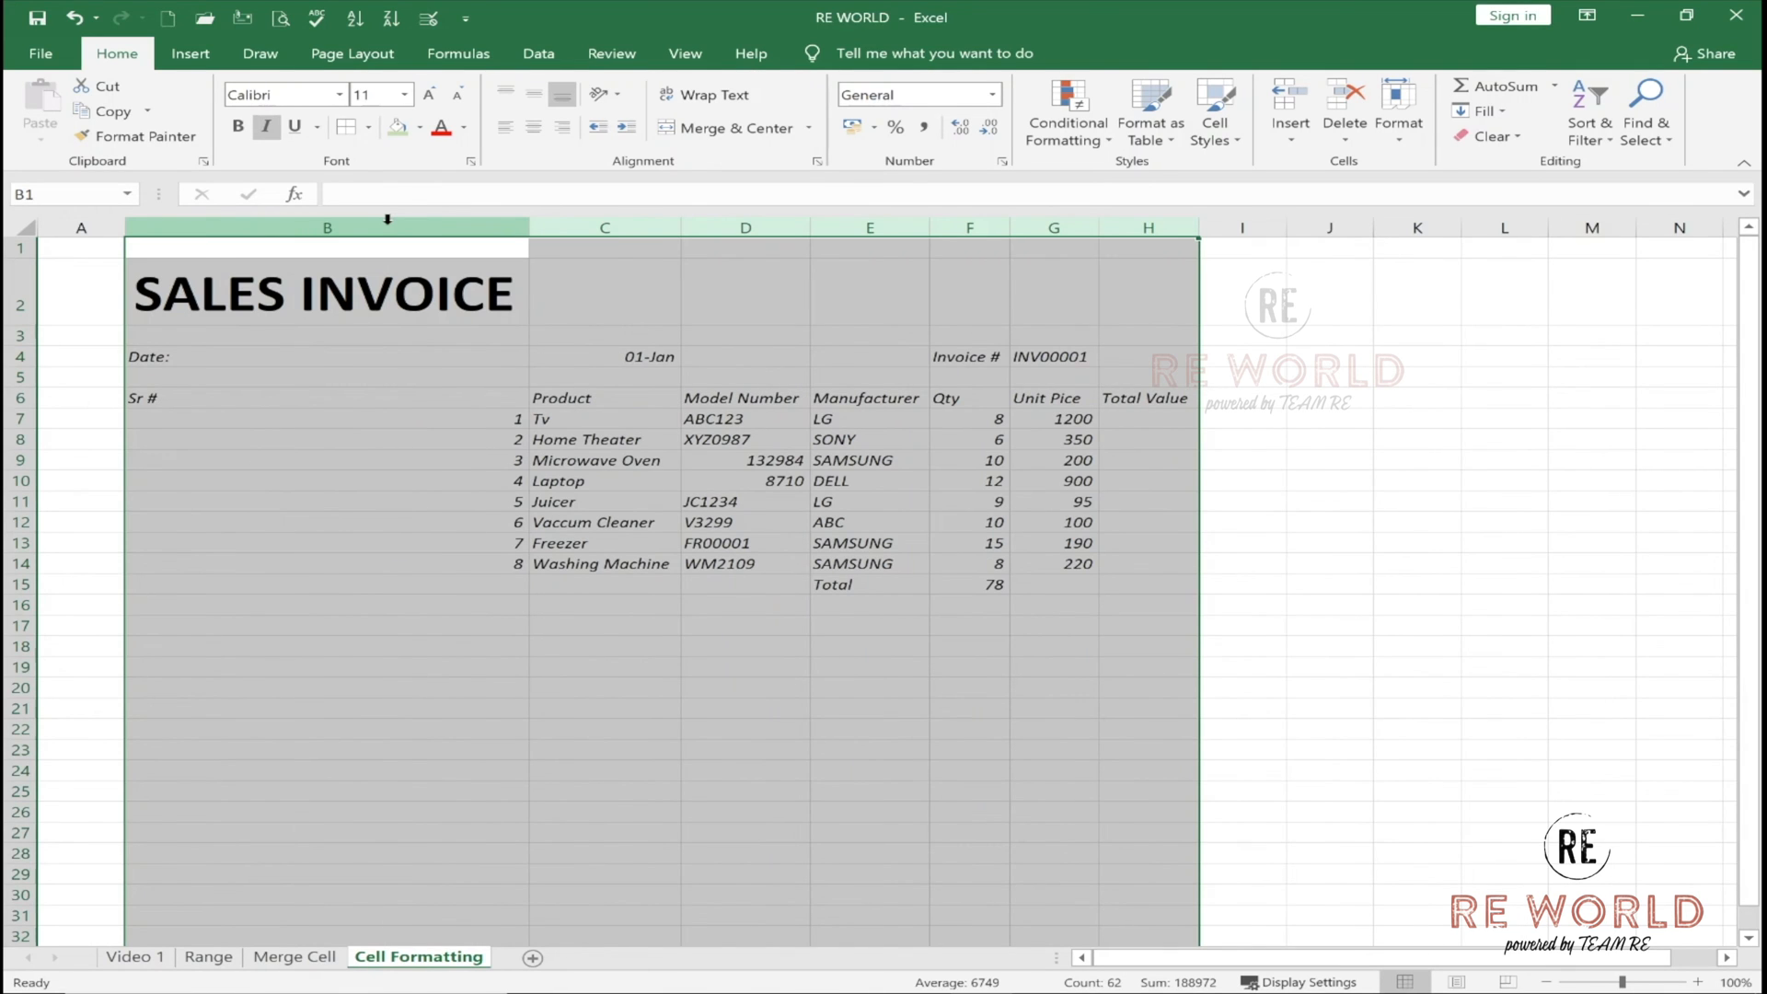
pyautogui.click(580, 397)
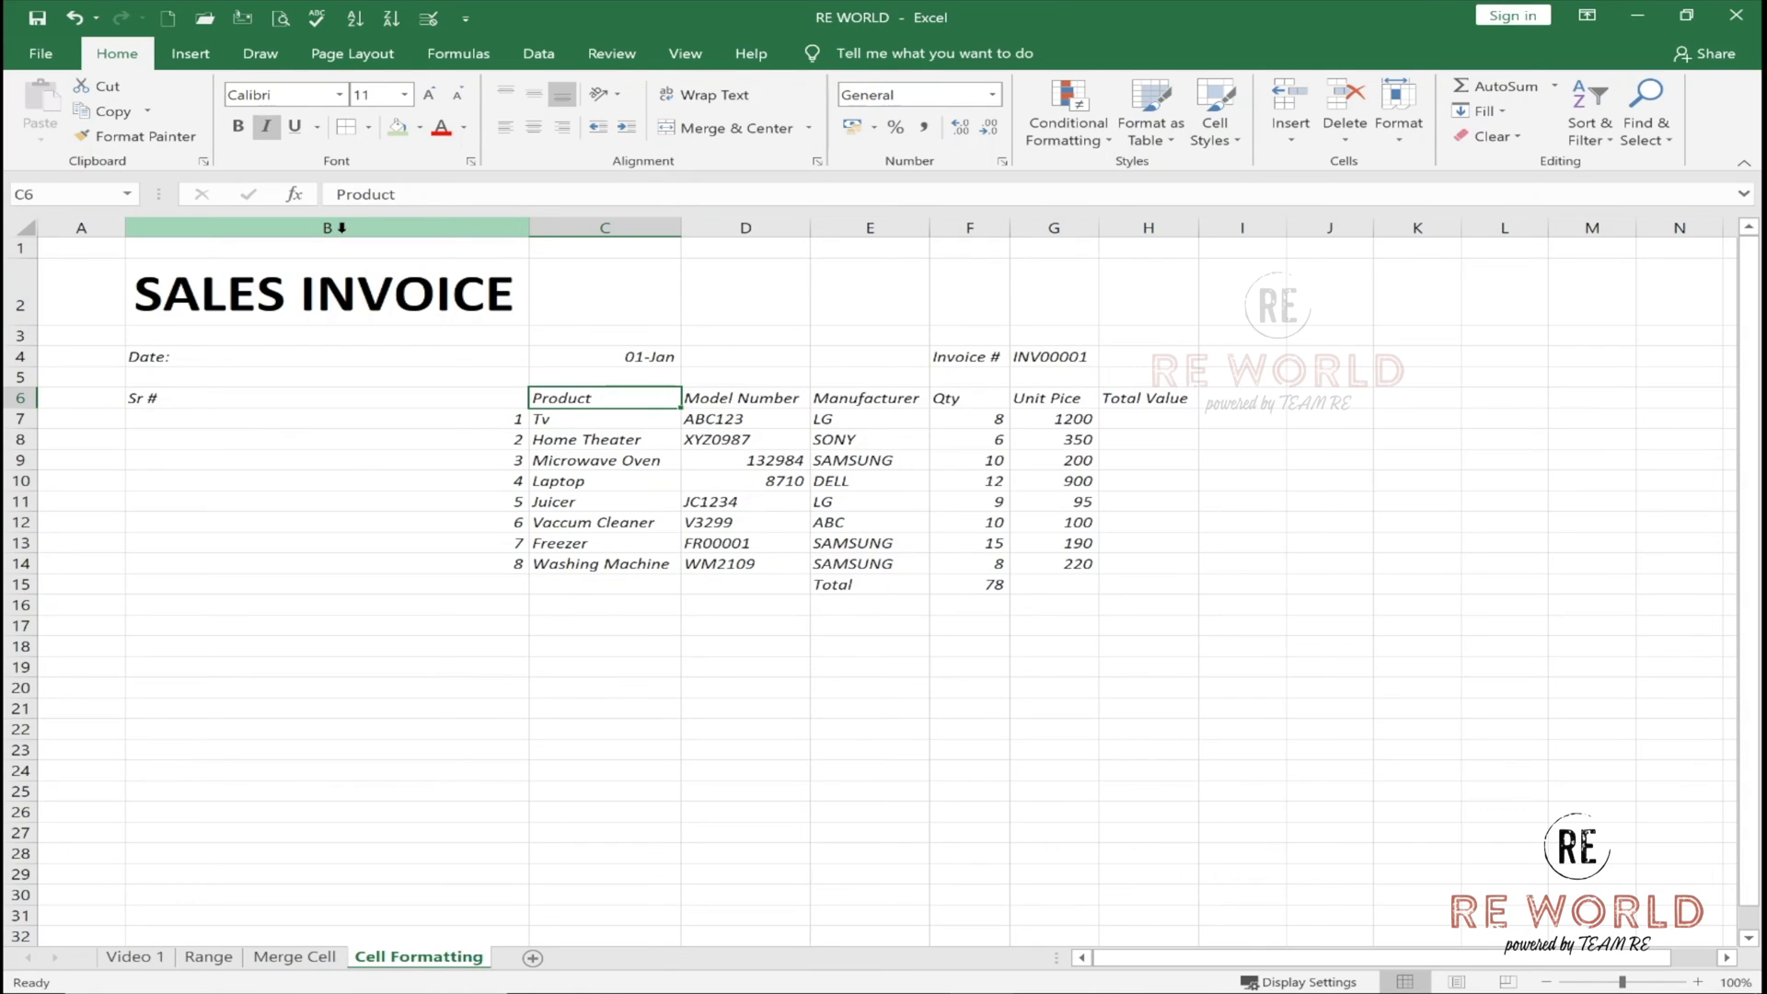
# Narrow column B to roughly its original width so that it just fits the serial numbers.
pyautogui.click(295, 295)
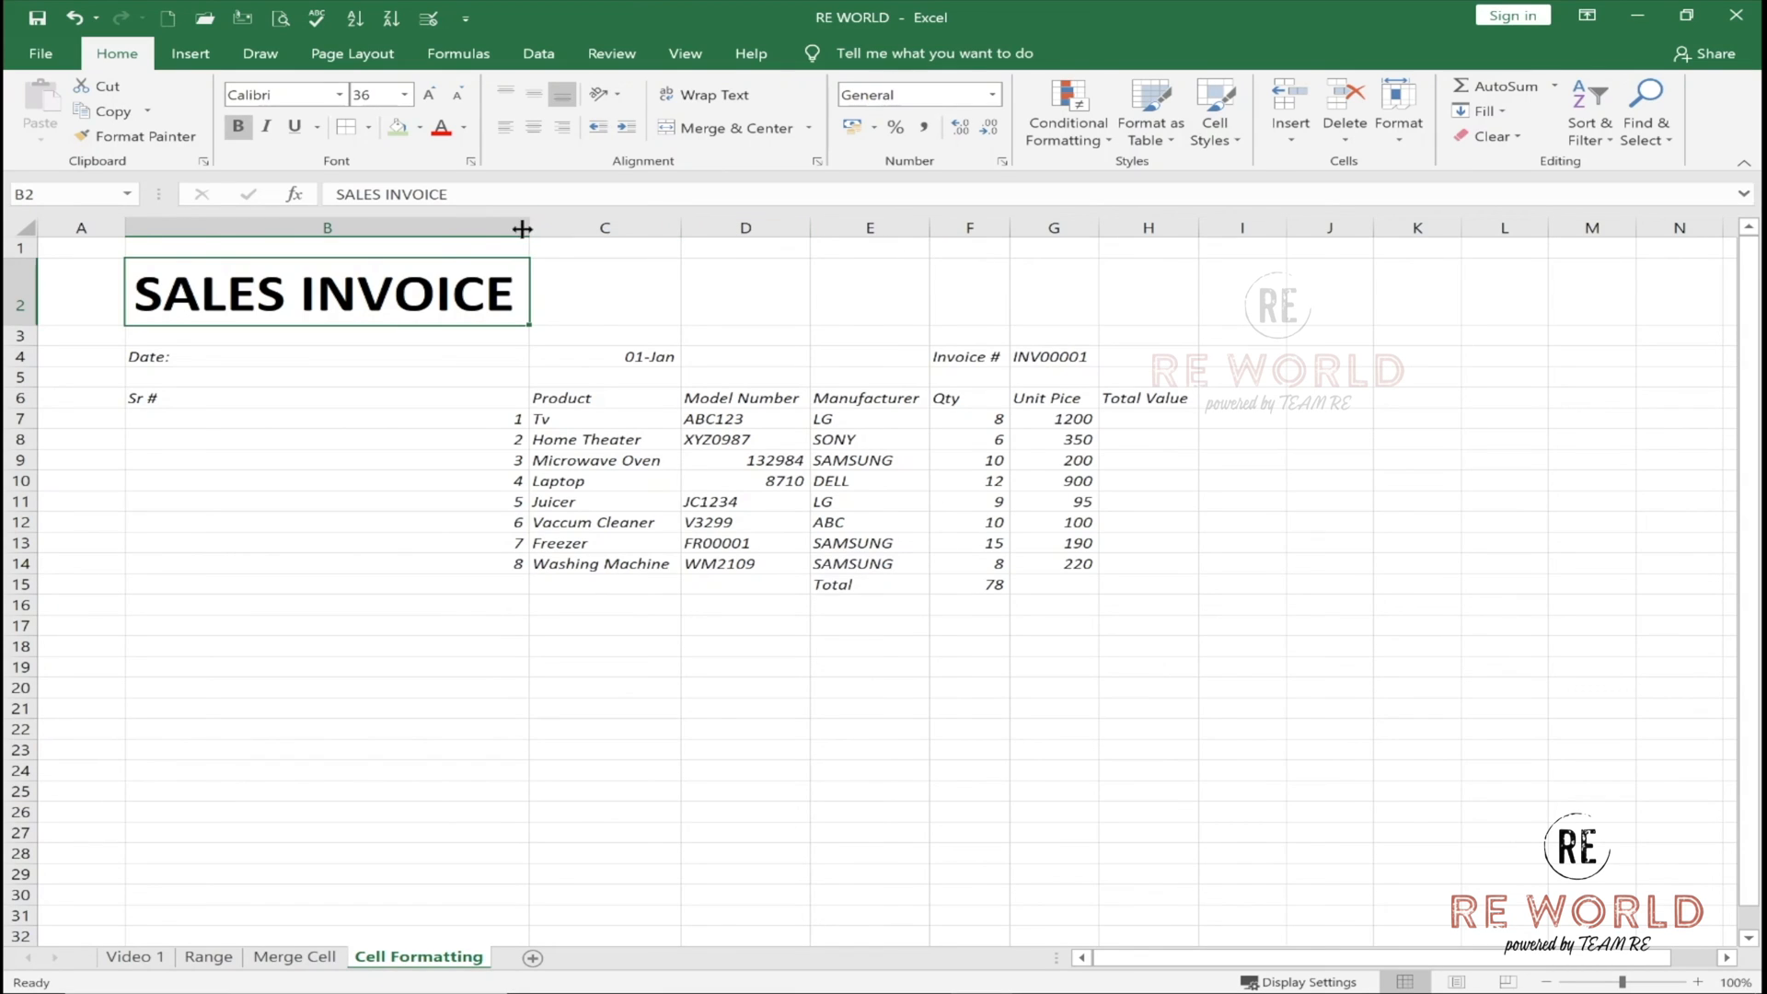
pyautogui.moveTo(529, 229); pyautogui.dragTo(528, 229)
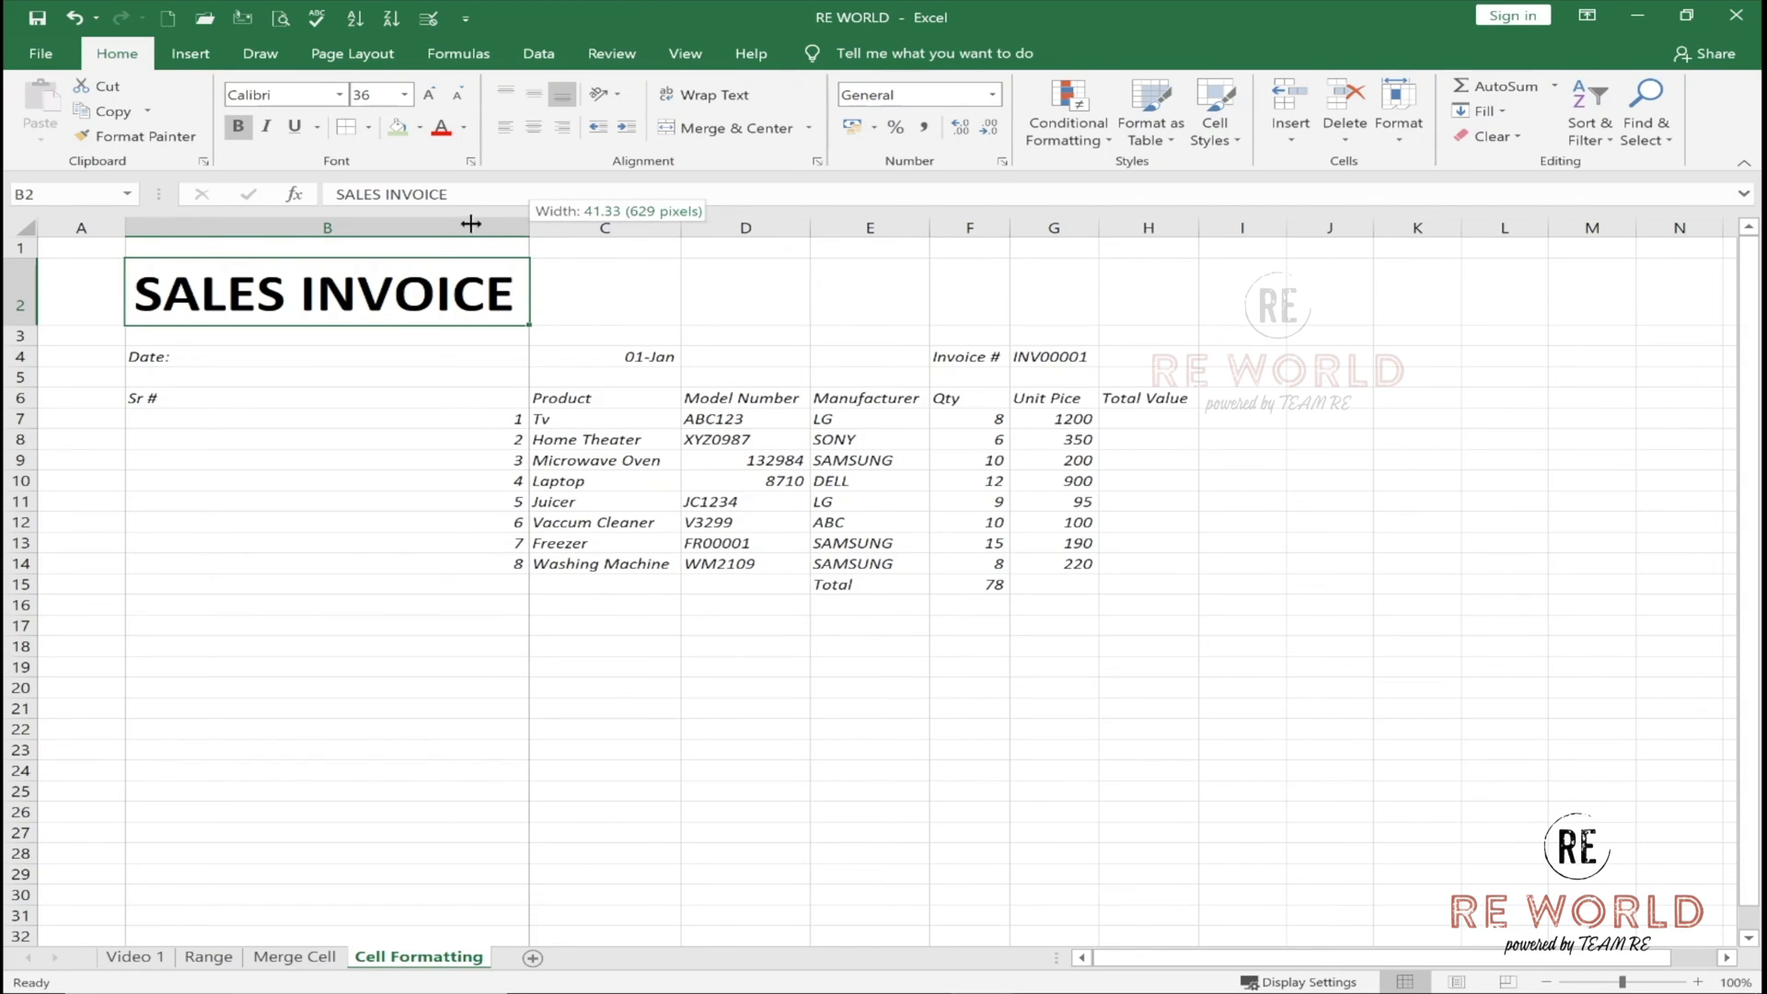
pyautogui.moveTo(244, 232); pyautogui.dragTo(210, 232)
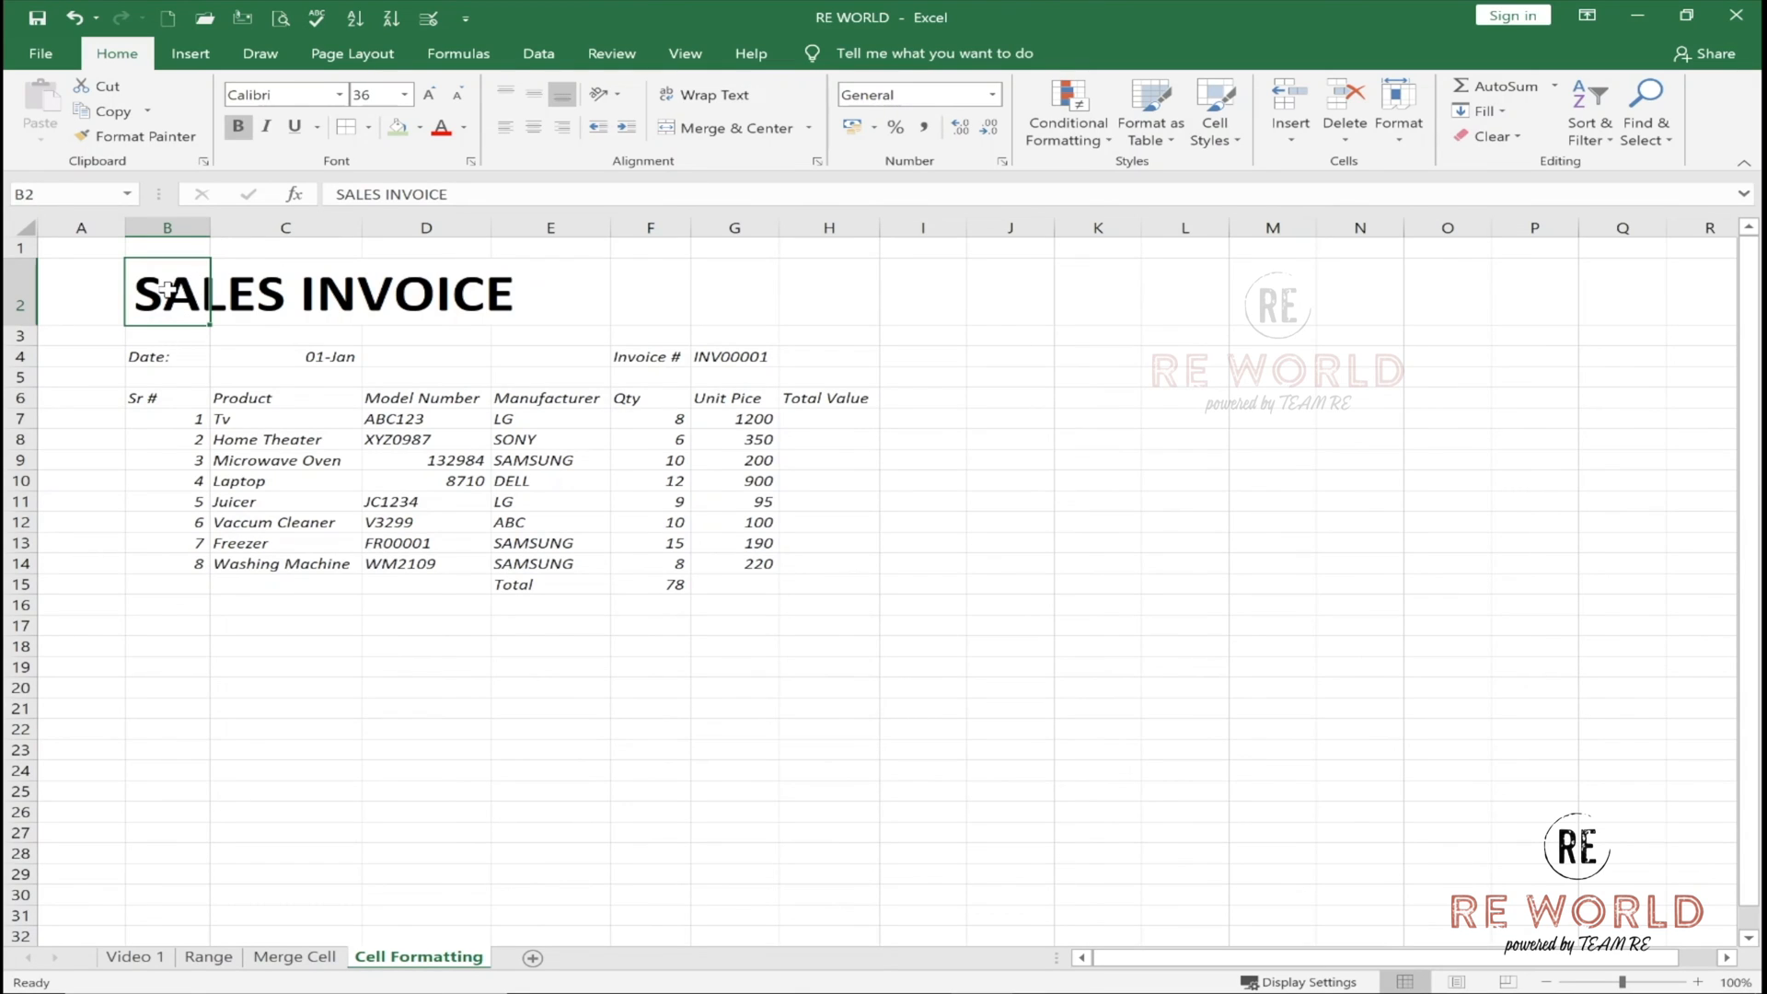
# Merge and center the SALES INVOICE title across B2:H2, and glance at the Merge Cell sheet for comparison.
pyautogui.moveTo(167, 291); pyautogui.dragTo(822, 320)
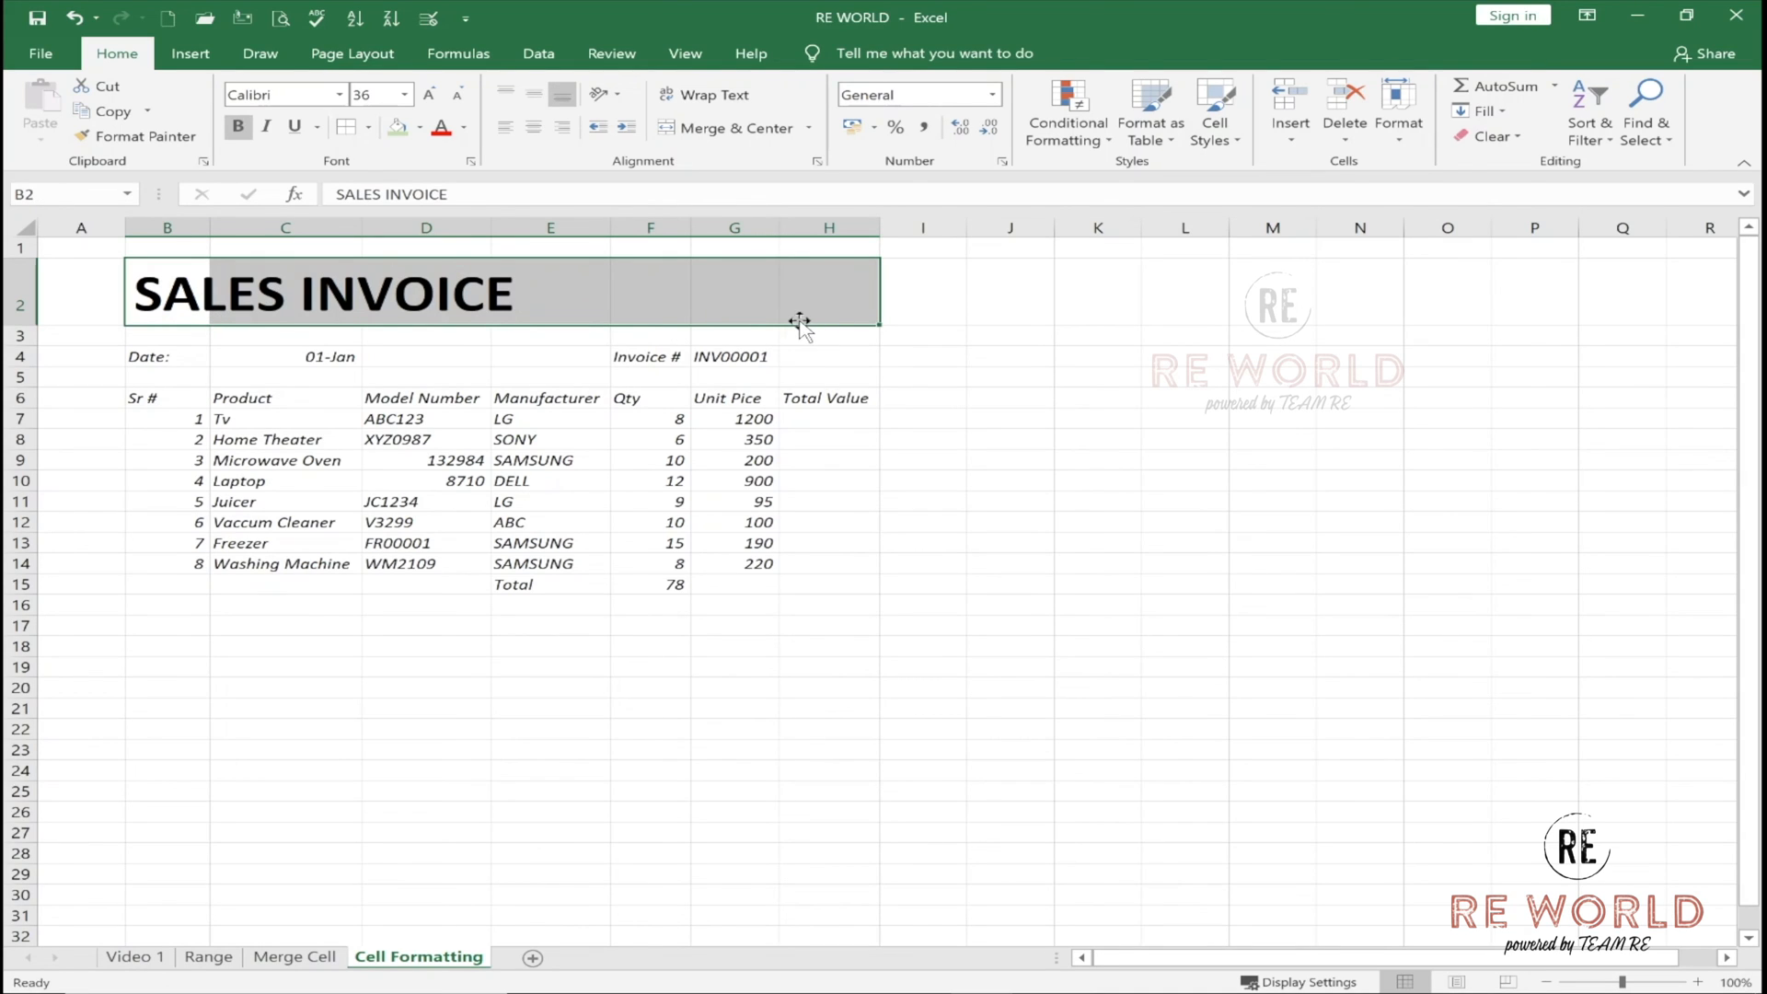
pyautogui.click(737, 129)
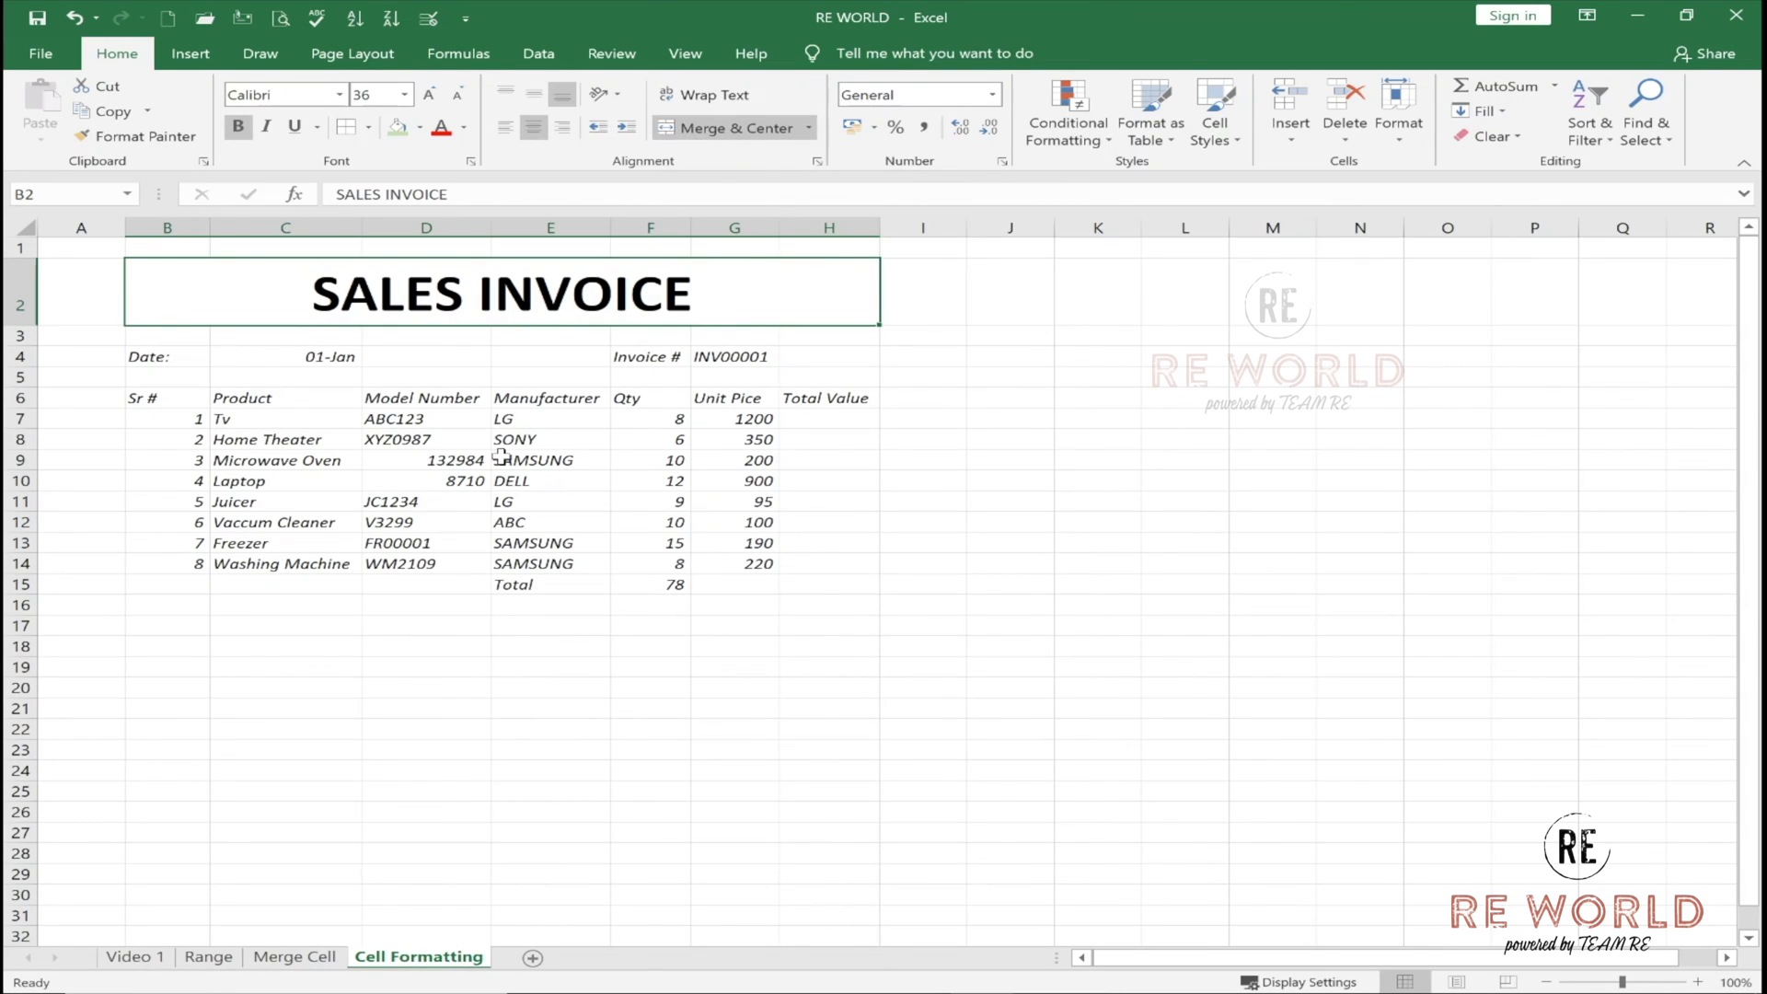
pyautogui.click(293, 957)
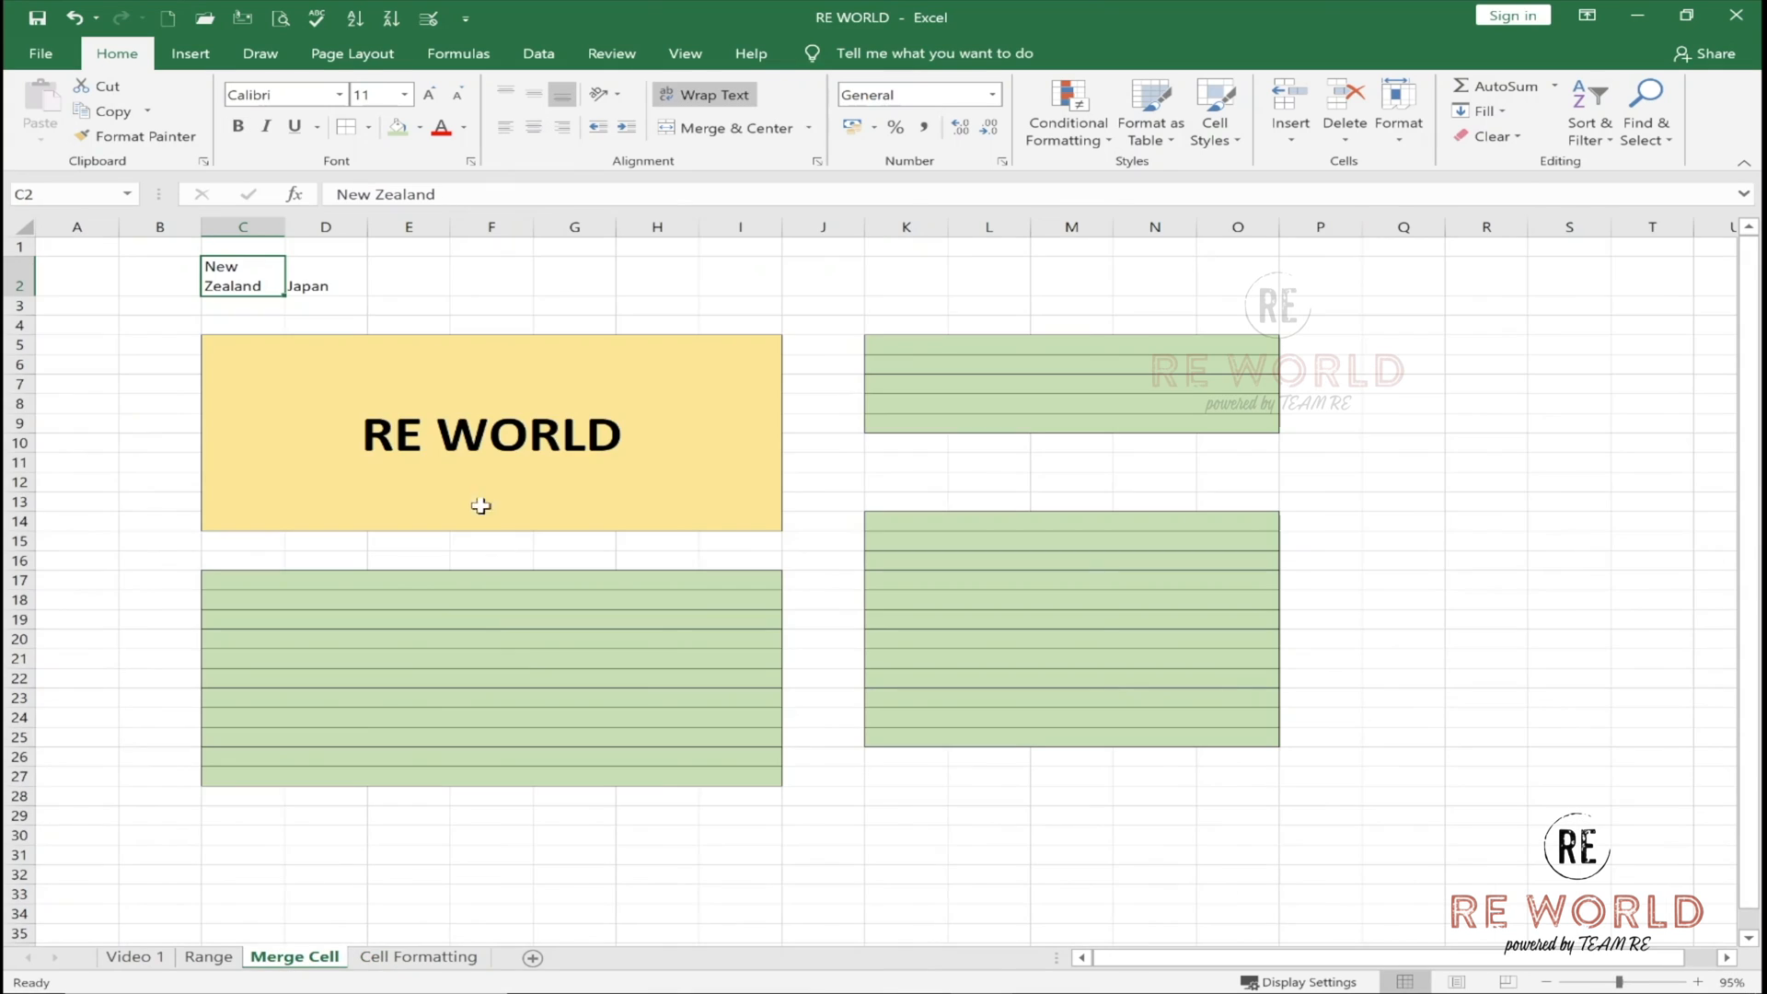
pyautogui.click(438, 961)
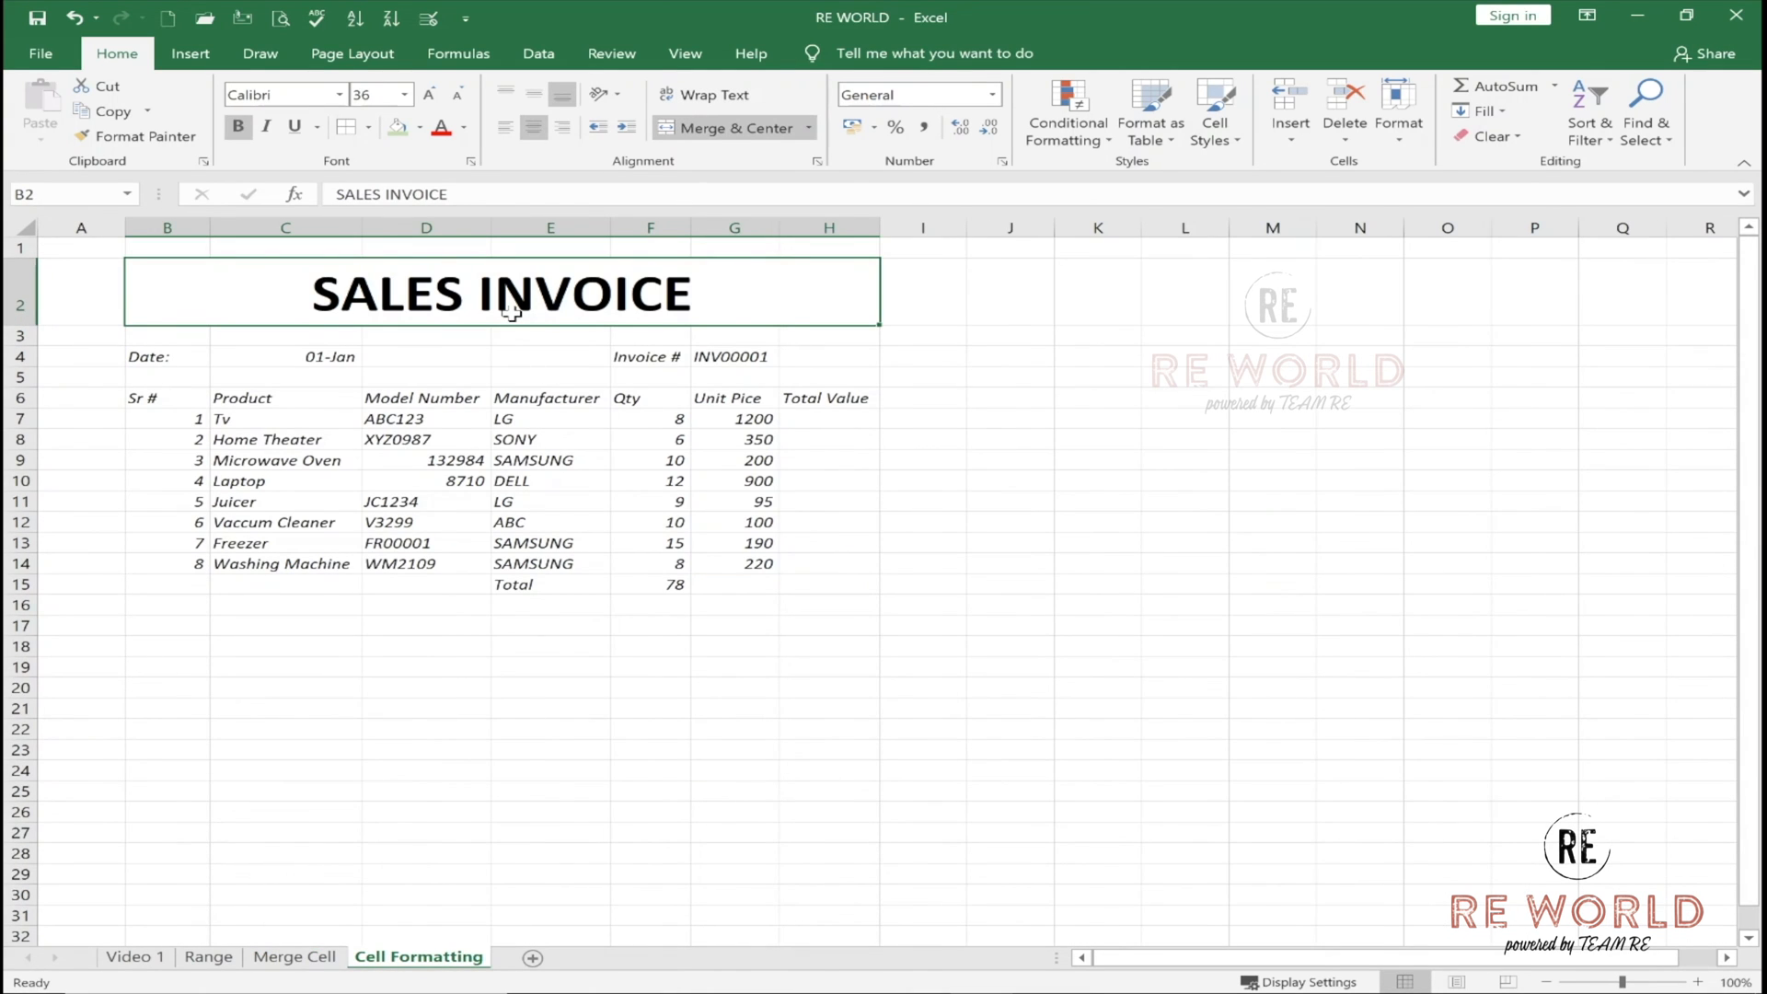
# Make the Date: label in B4 and the Invoice # label in F4 bold.
pyautogui.click(162, 356)
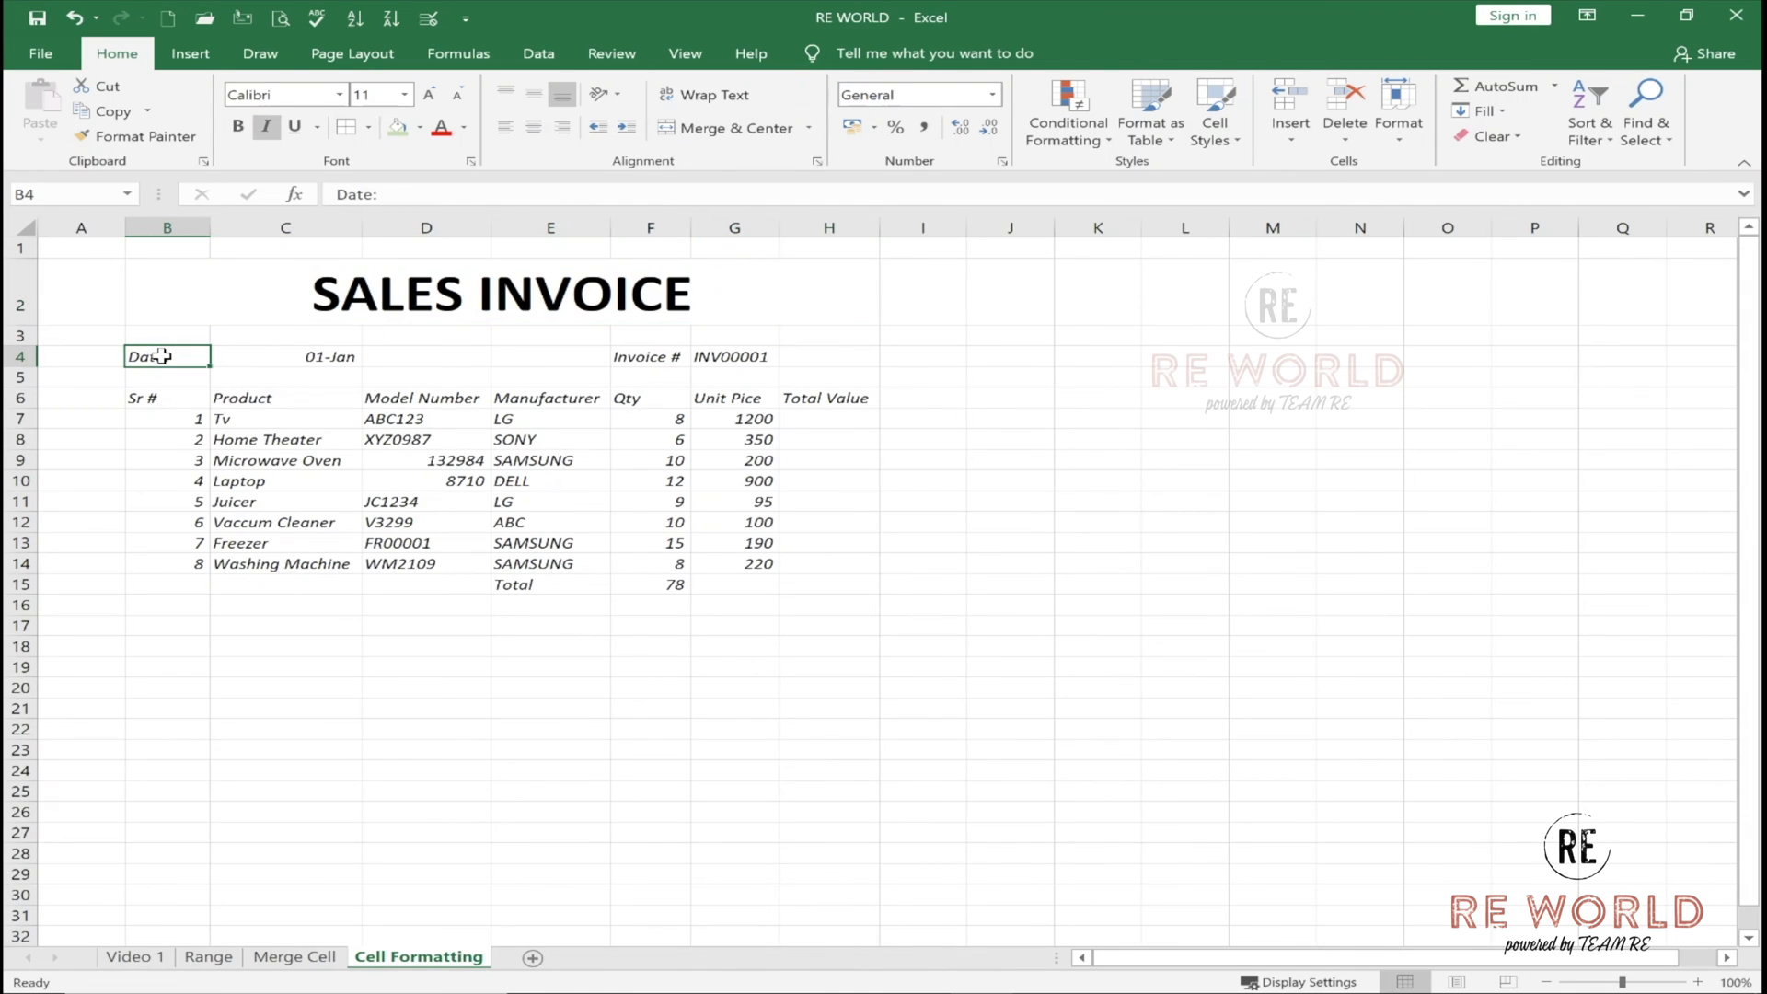
pyautogui.click(237, 127)
pyautogui.click(426, 371)
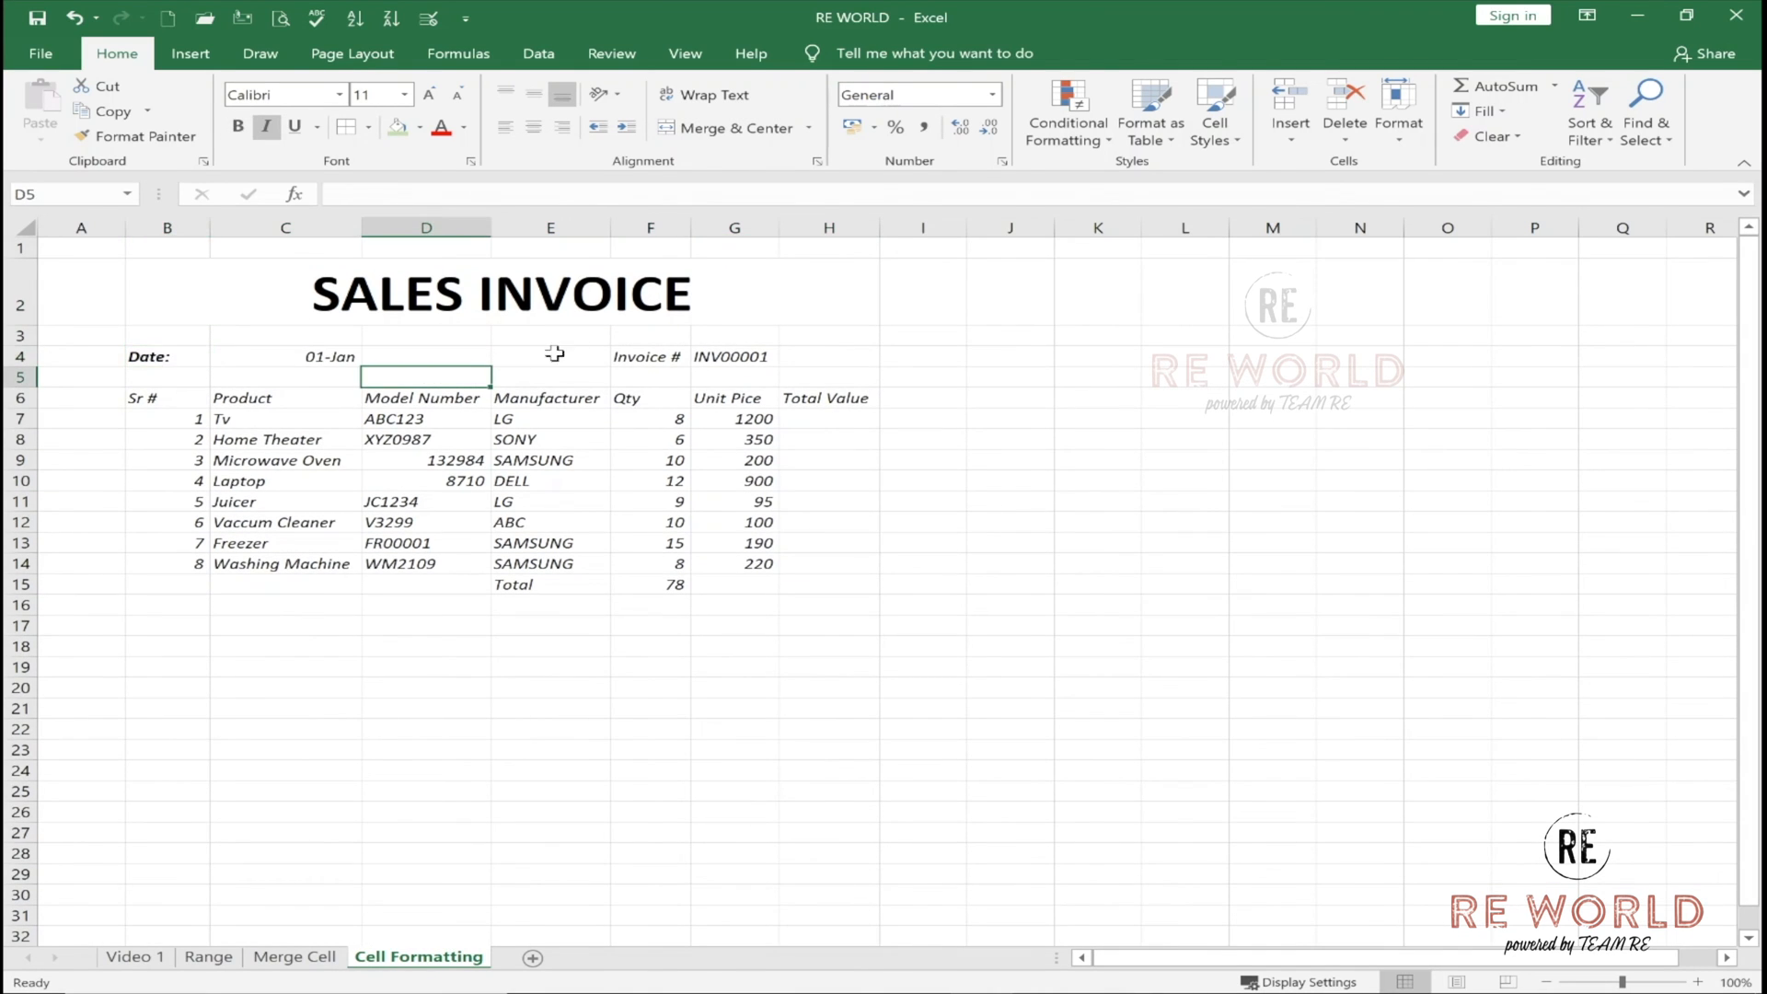
pyautogui.click(644, 362)
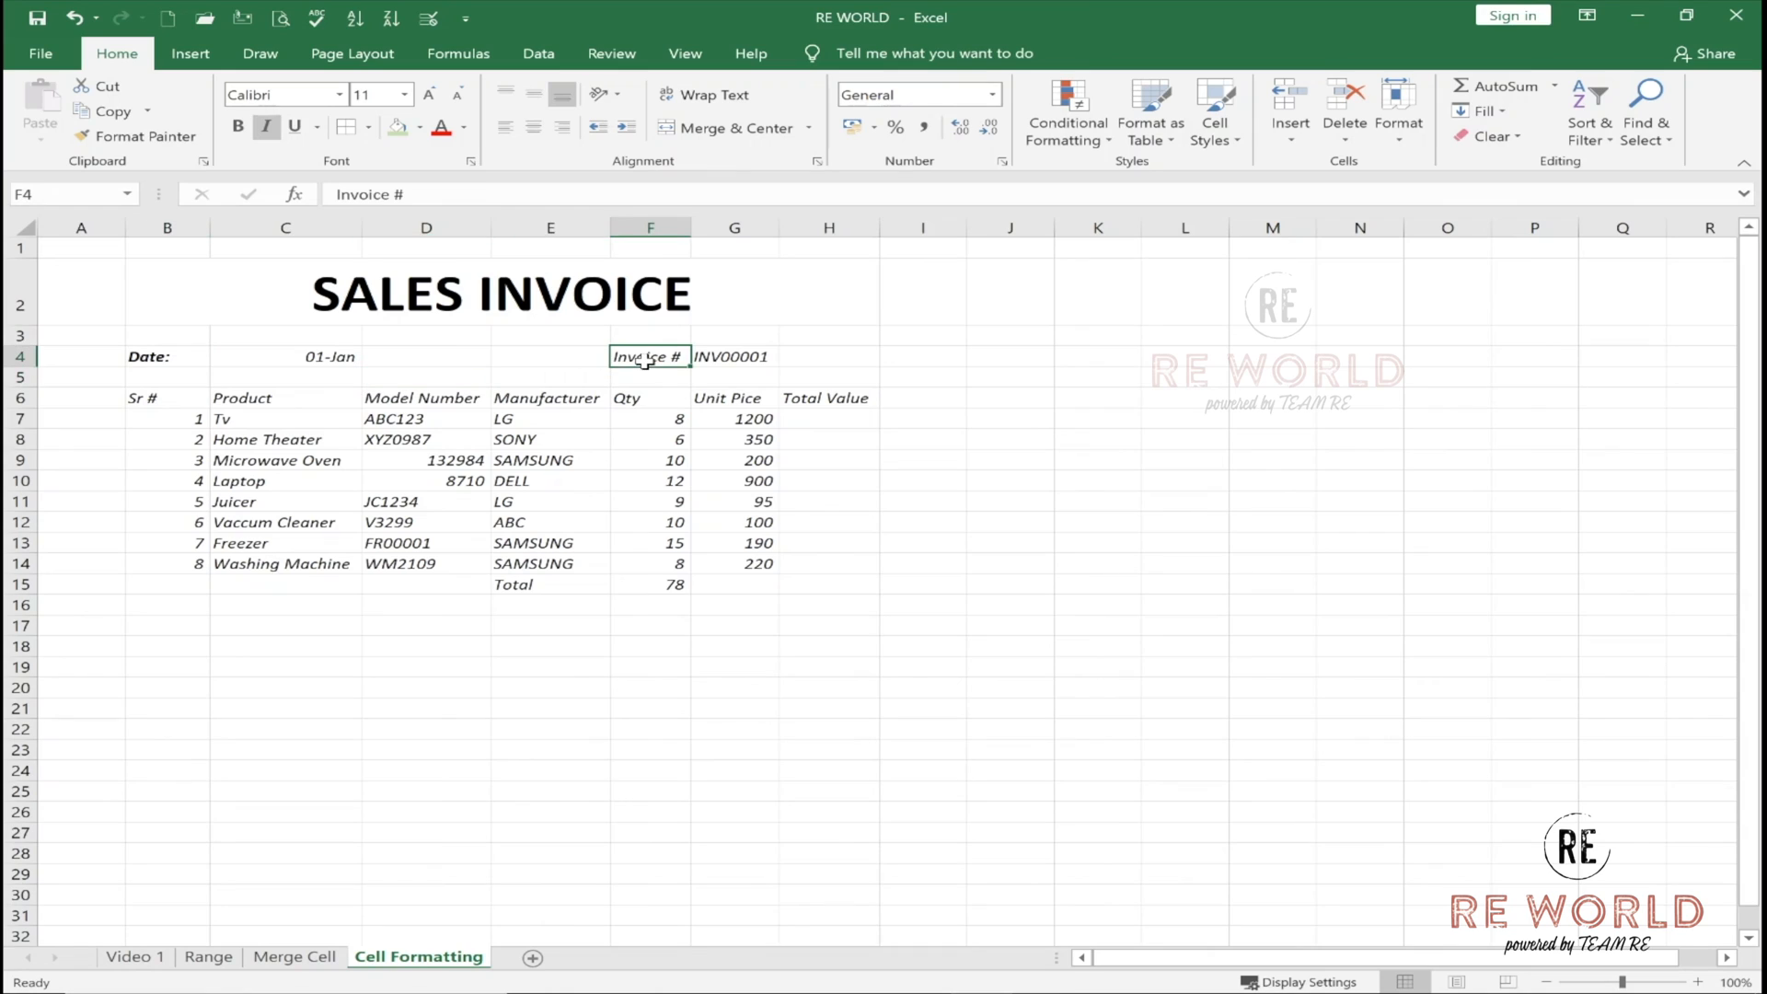
pyautogui.click(238, 127)
# Merge and center the date across C4:D4 and the invoice number across G4:H4.
pyautogui.moveTo(722, 356); pyautogui.dragTo(810, 356)
pyautogui.click(357, 356)
pyautogui.moveTo(357, 356); pyautogui.dragTo(375, 357)
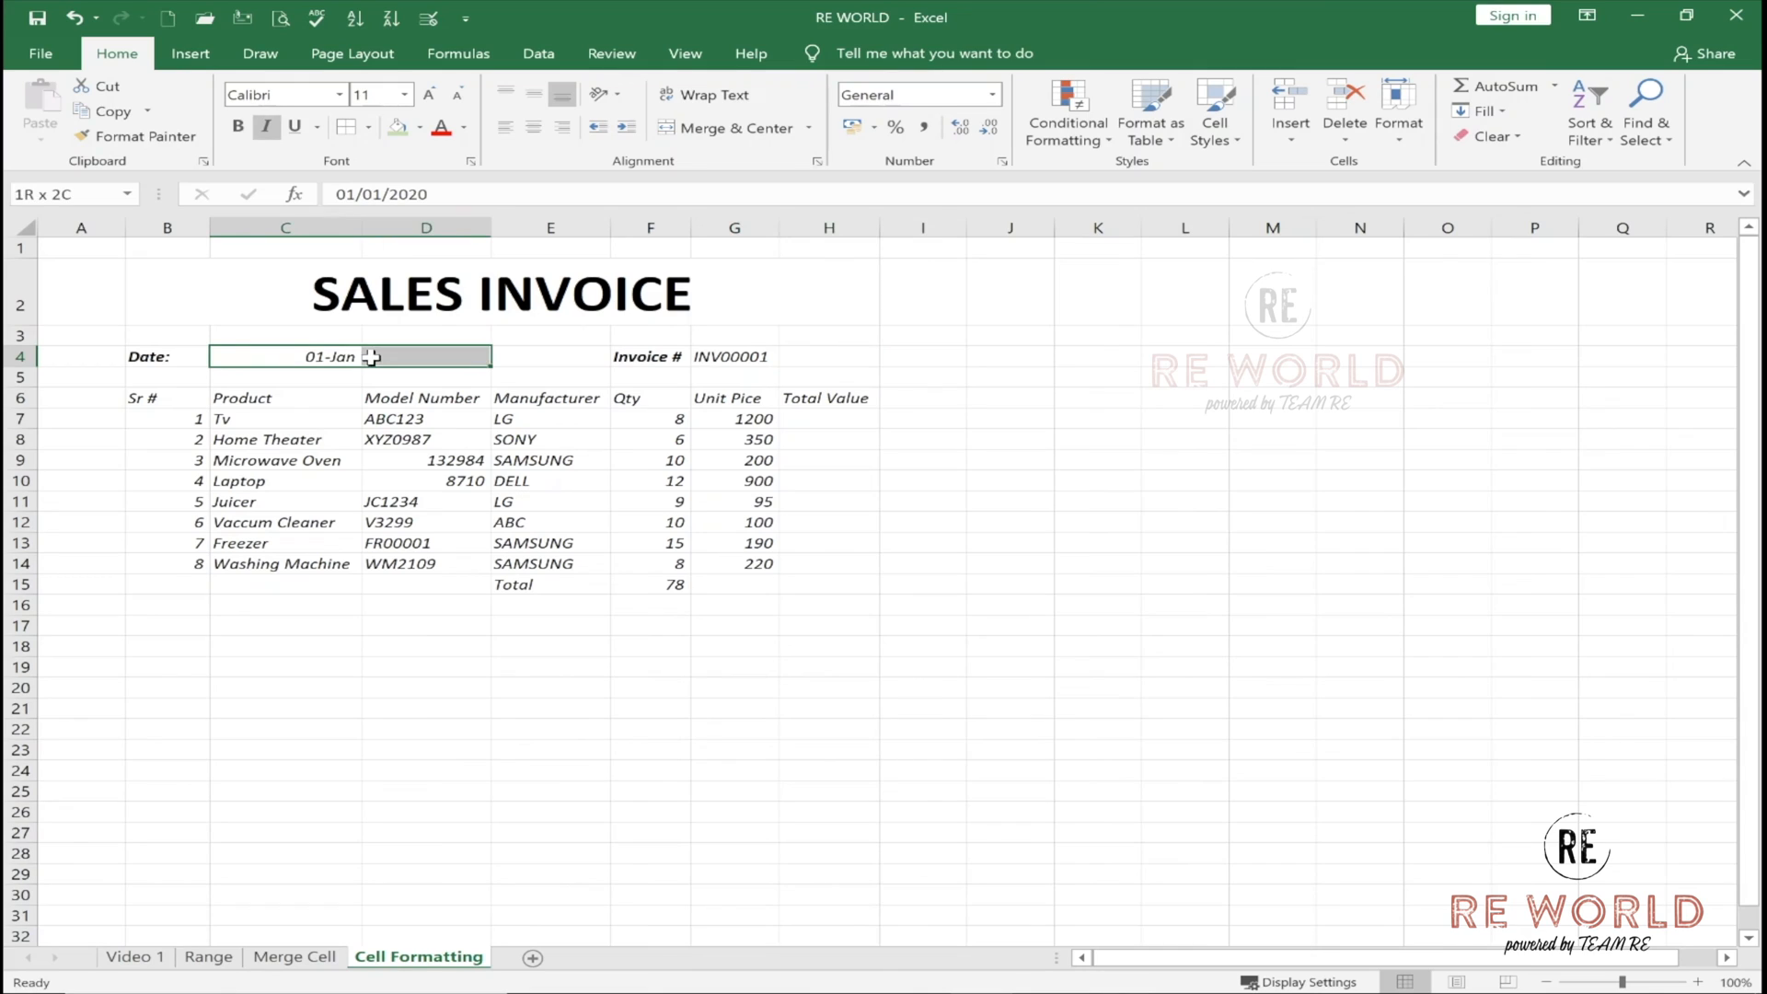
pyautogui.click(679, 136)
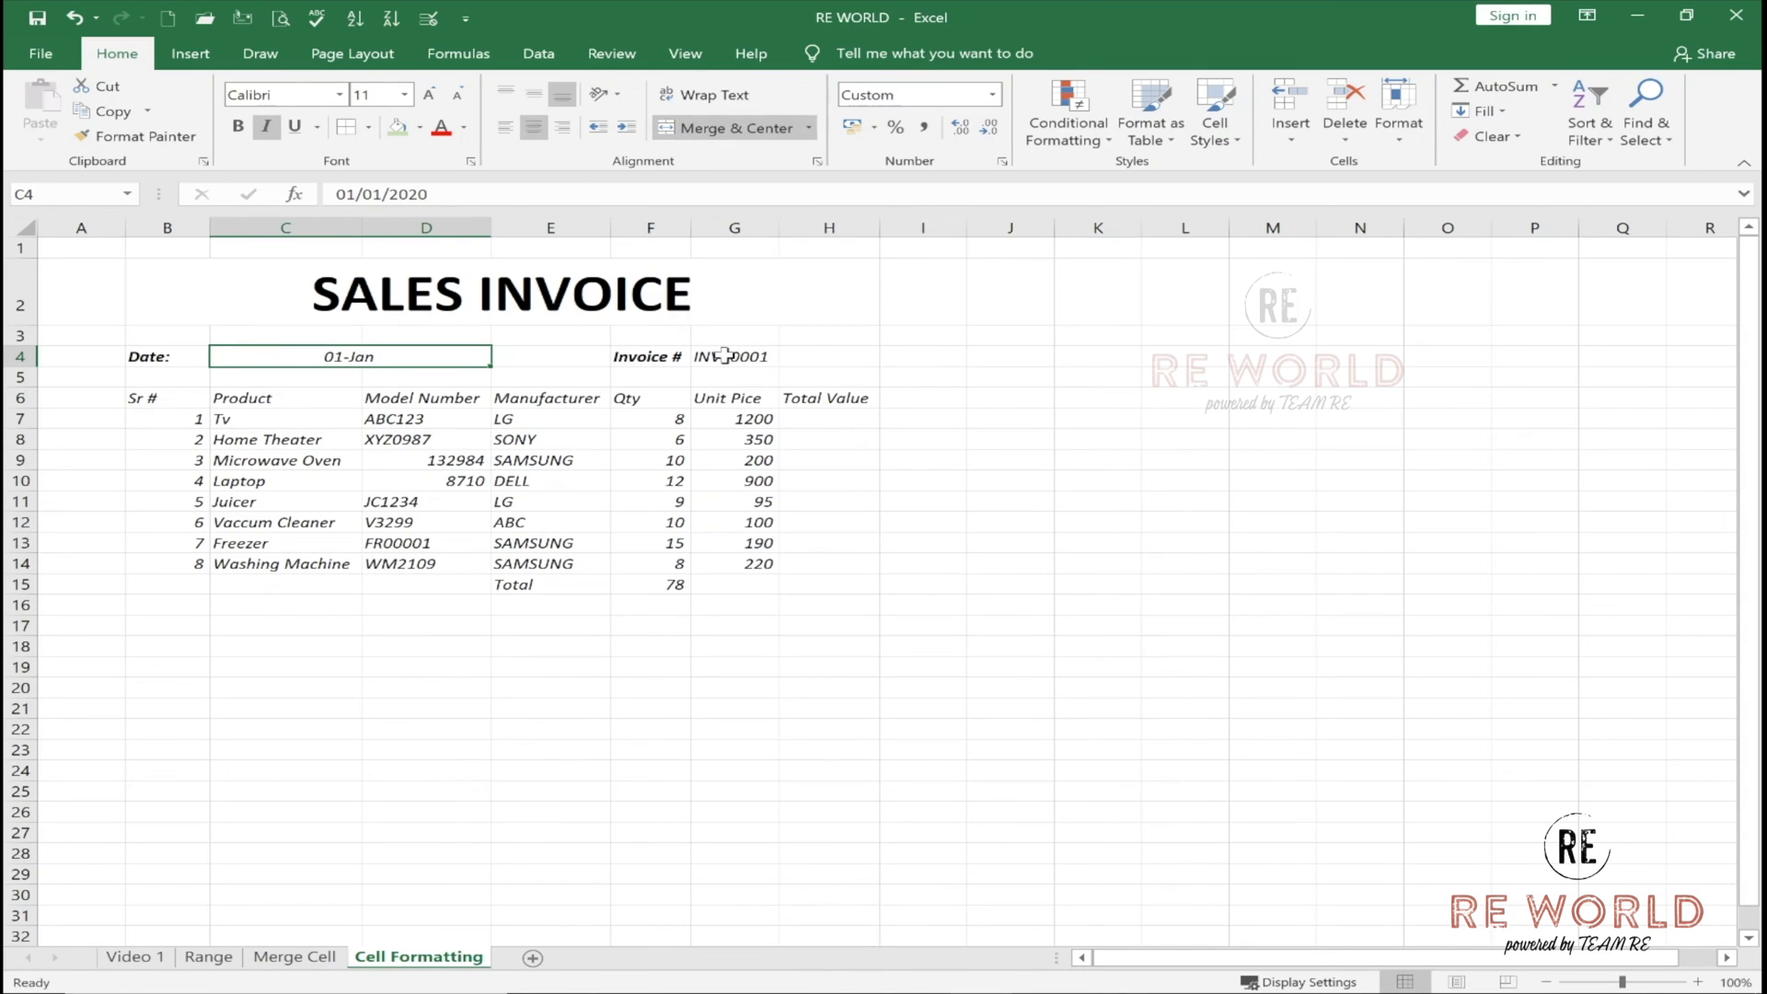
pyautogui.moveTo(727, 356); pyautogui.dragTo(799, 355)
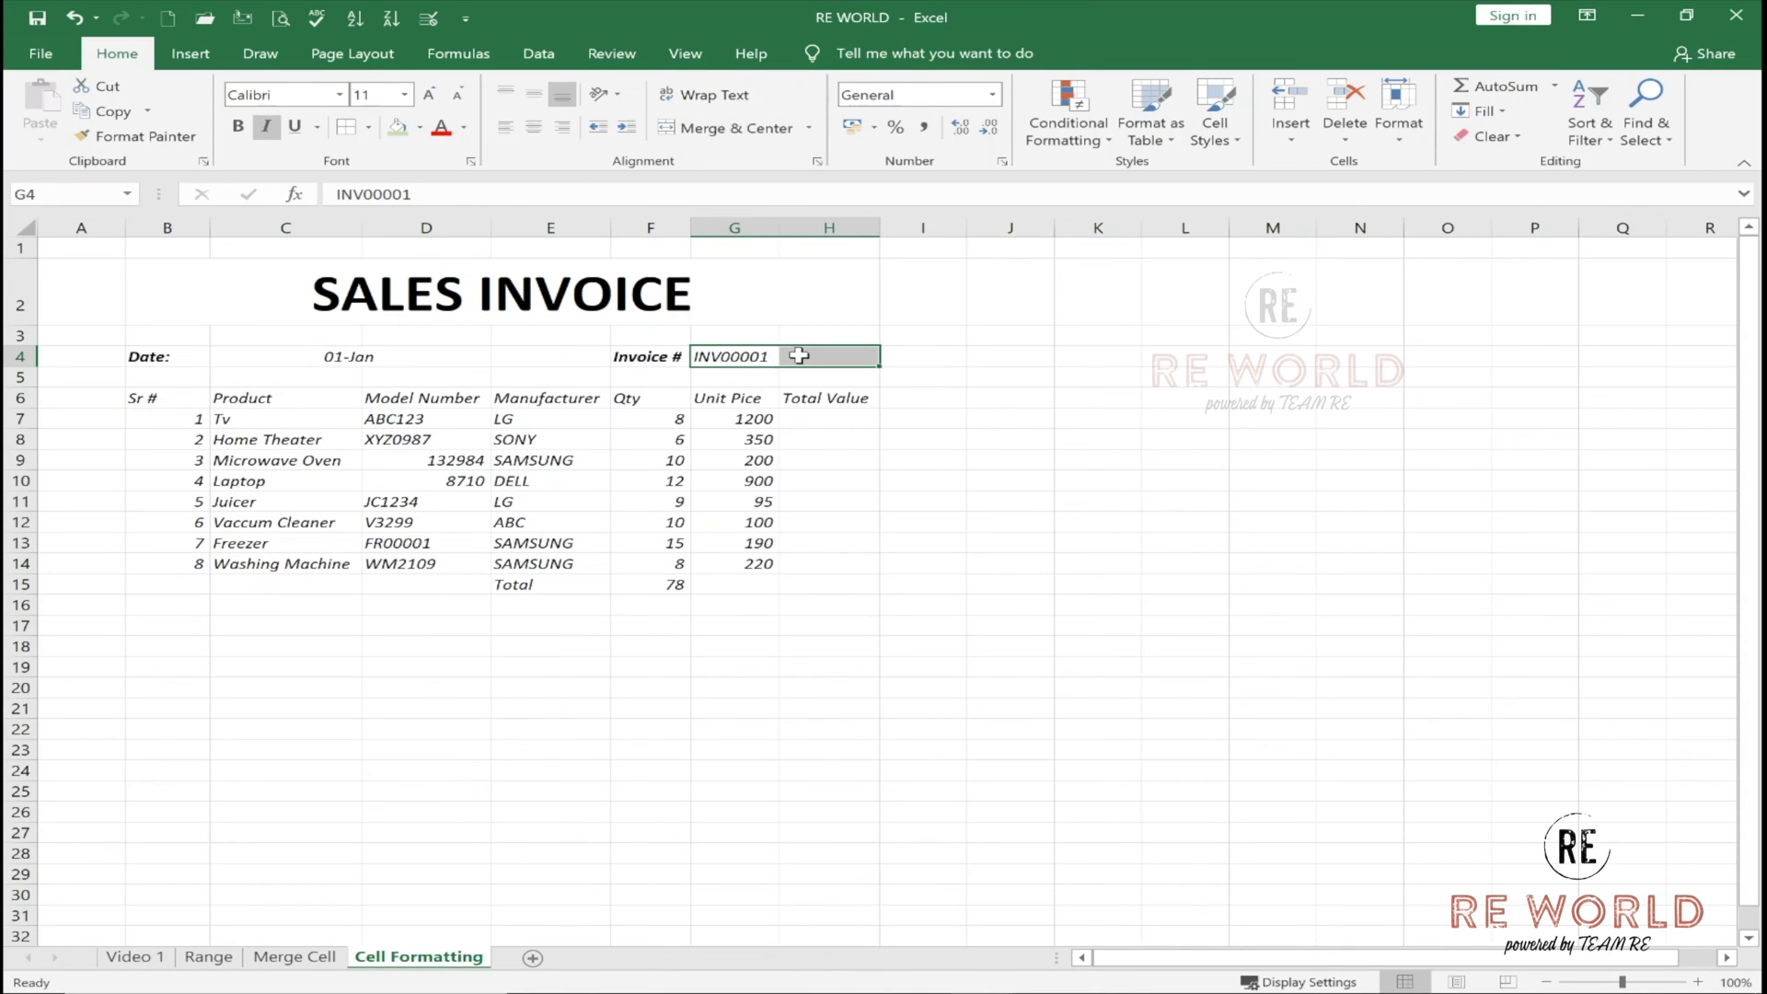
pyautogui.click(747, 128)
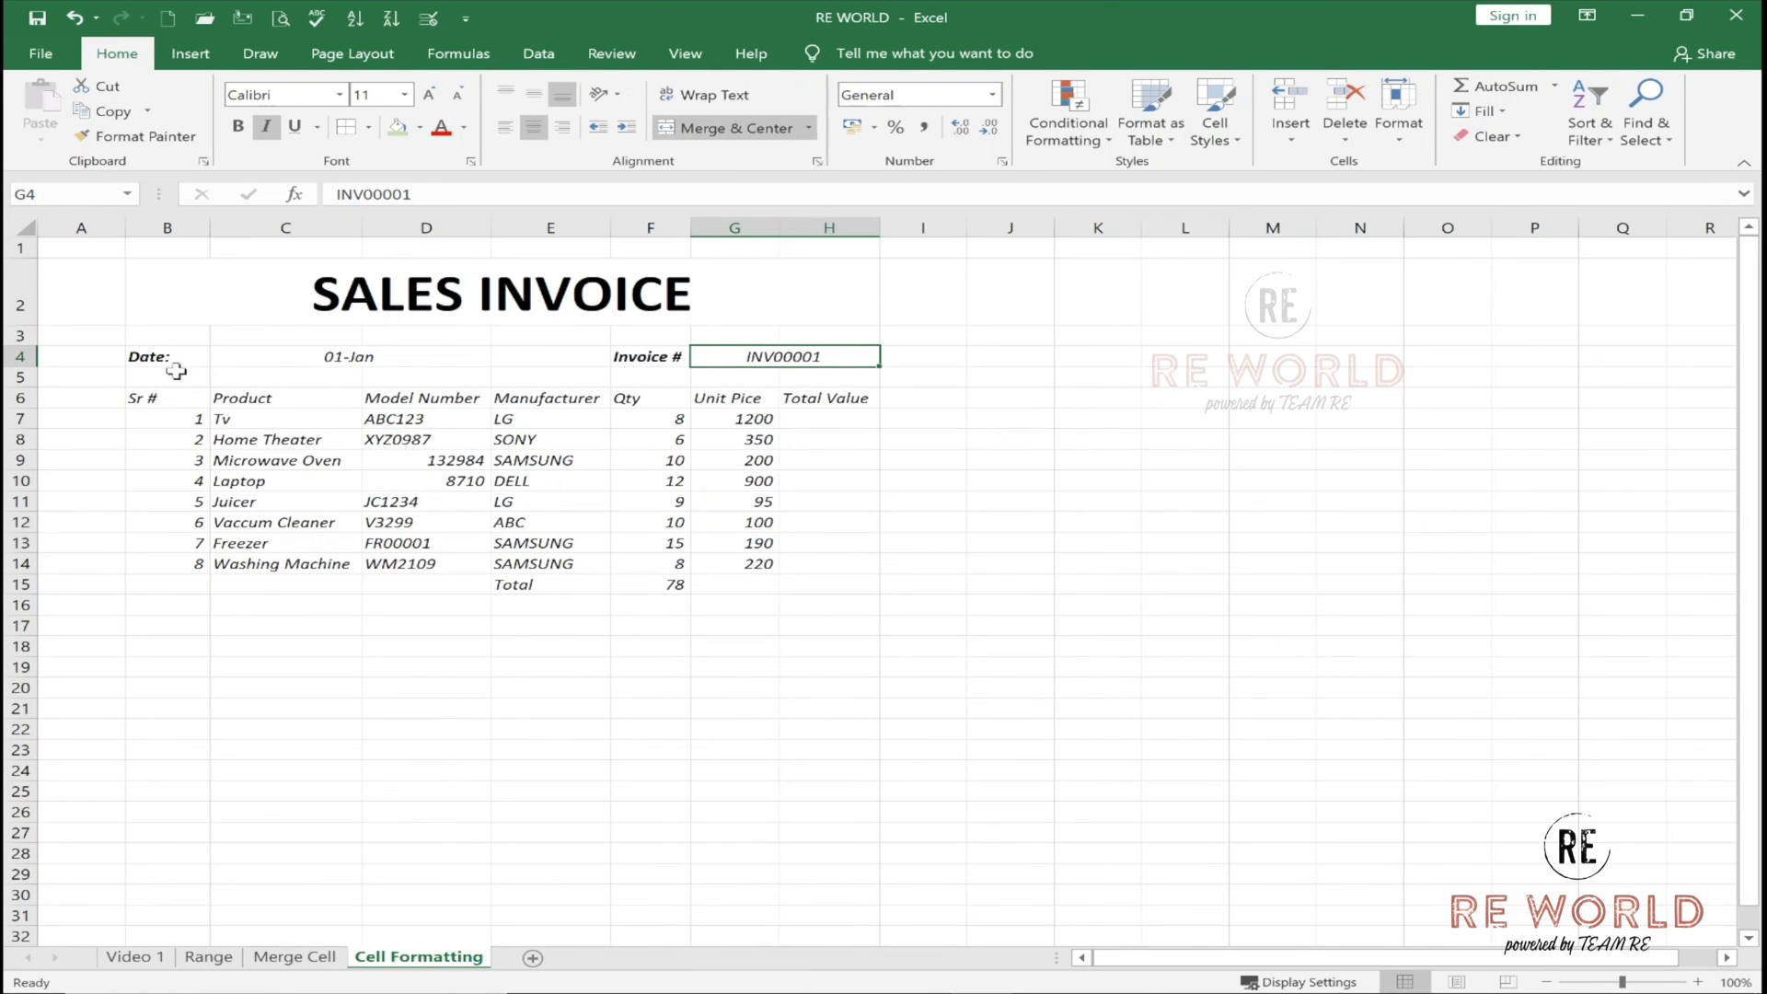
# Apply the Long Date format to the invoice date in C4, and check the date and invoice number cells.
pyautogui.click(420, 356)
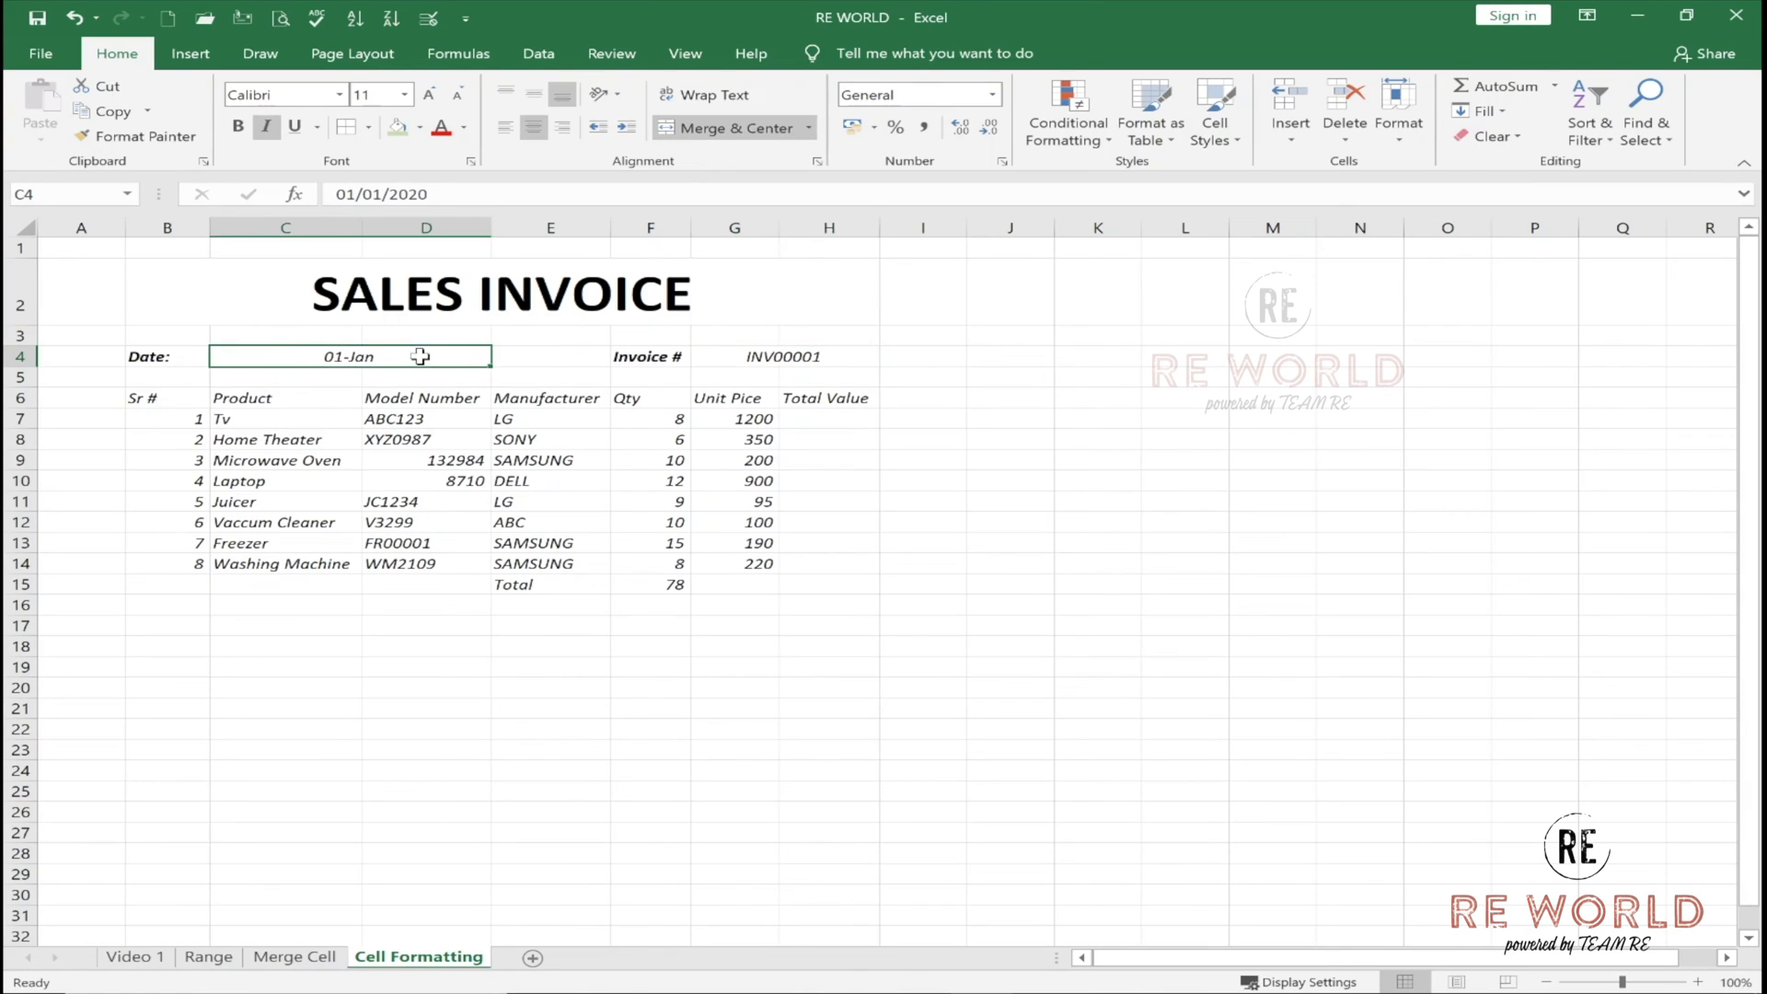
pyautogui.click(992, 95)
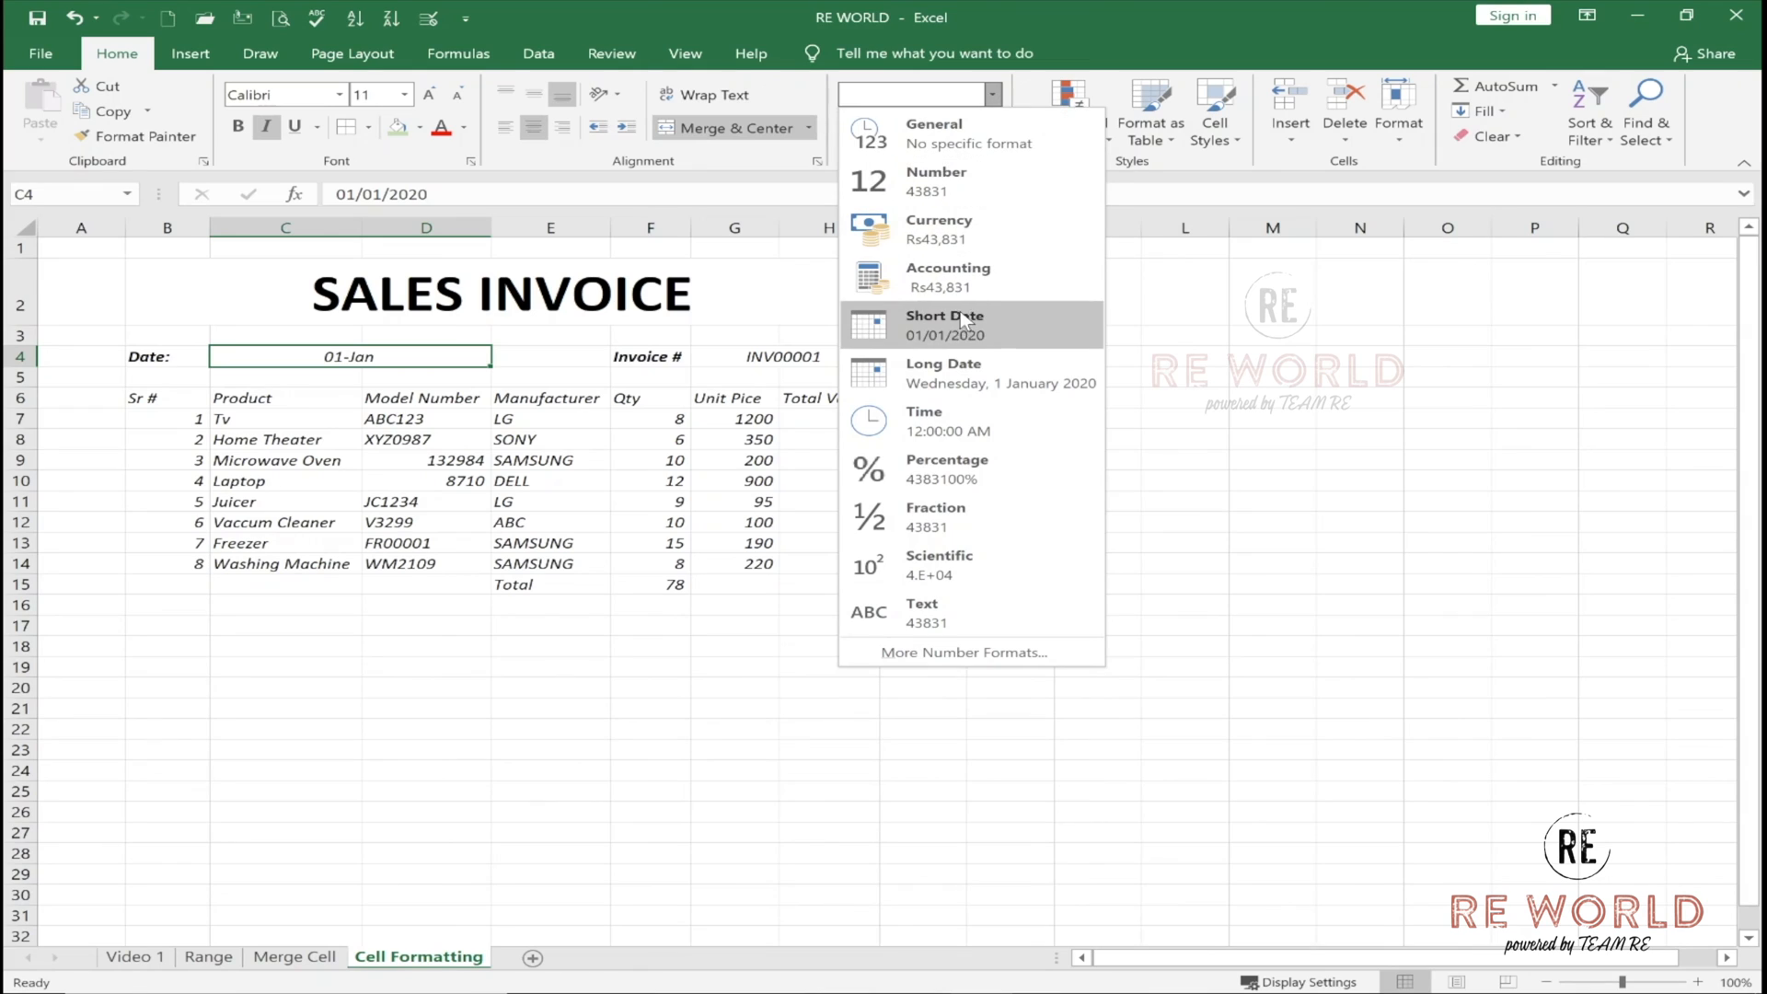
pyautogui.click(946, 372)
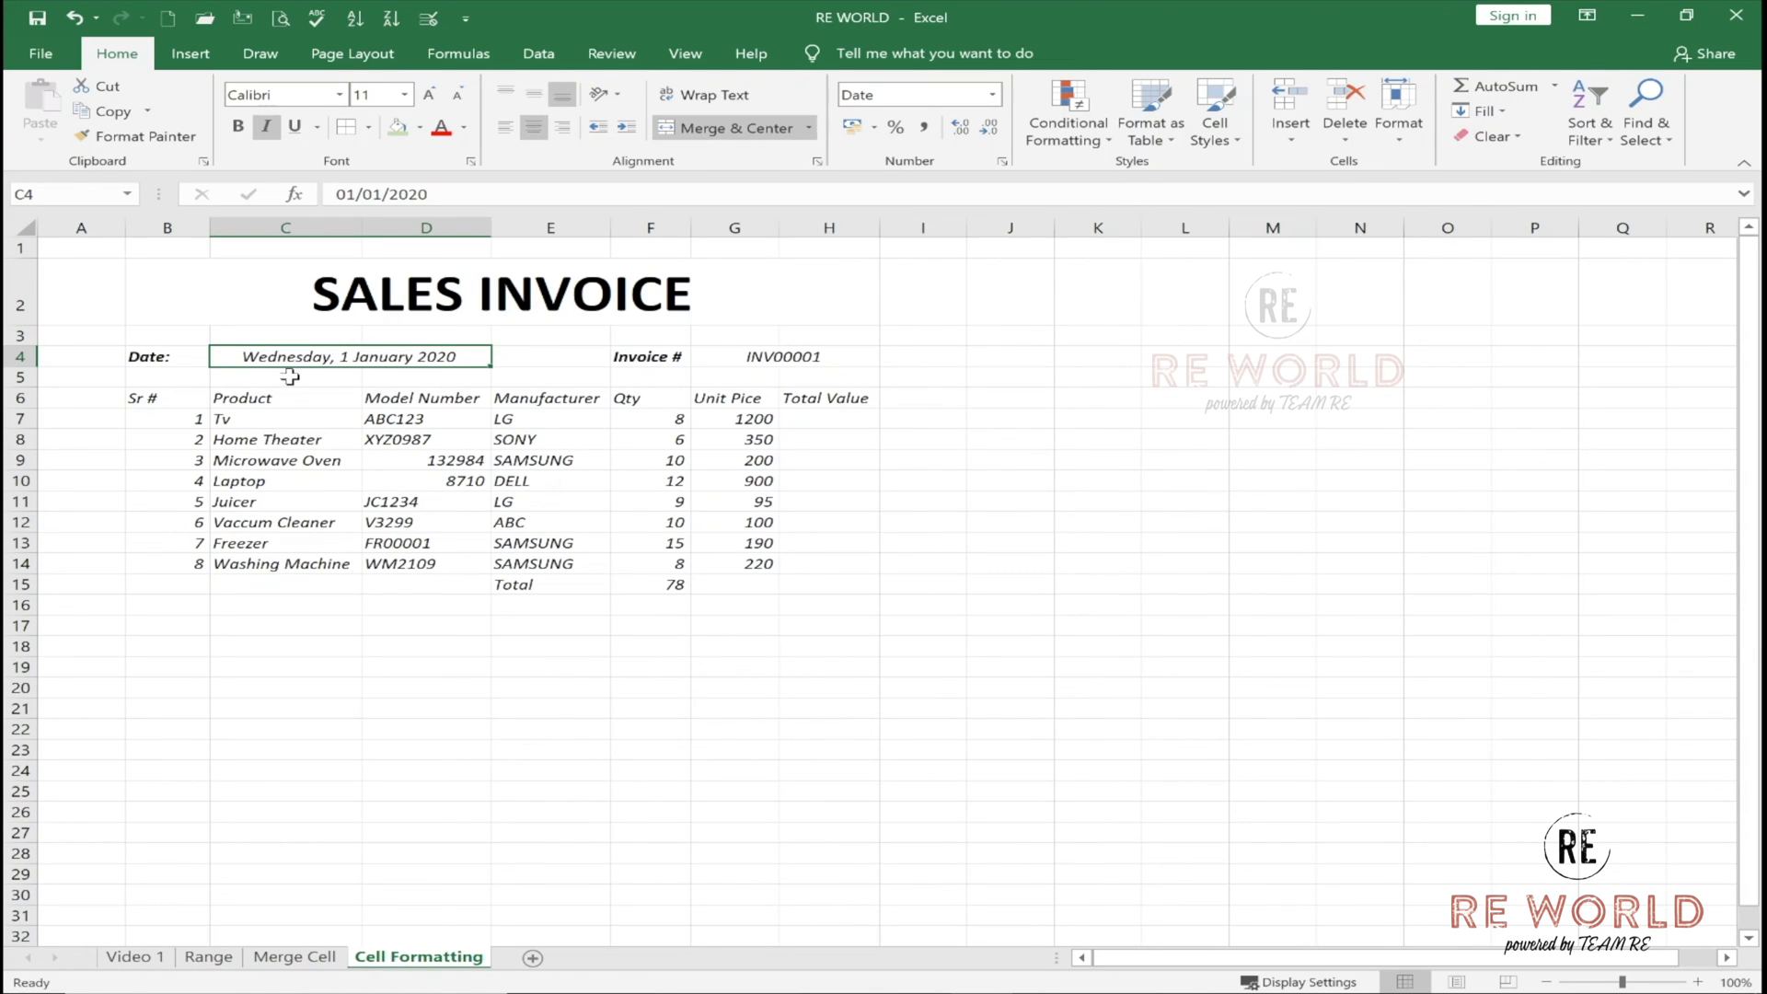
pyautogui.click(742, 358)
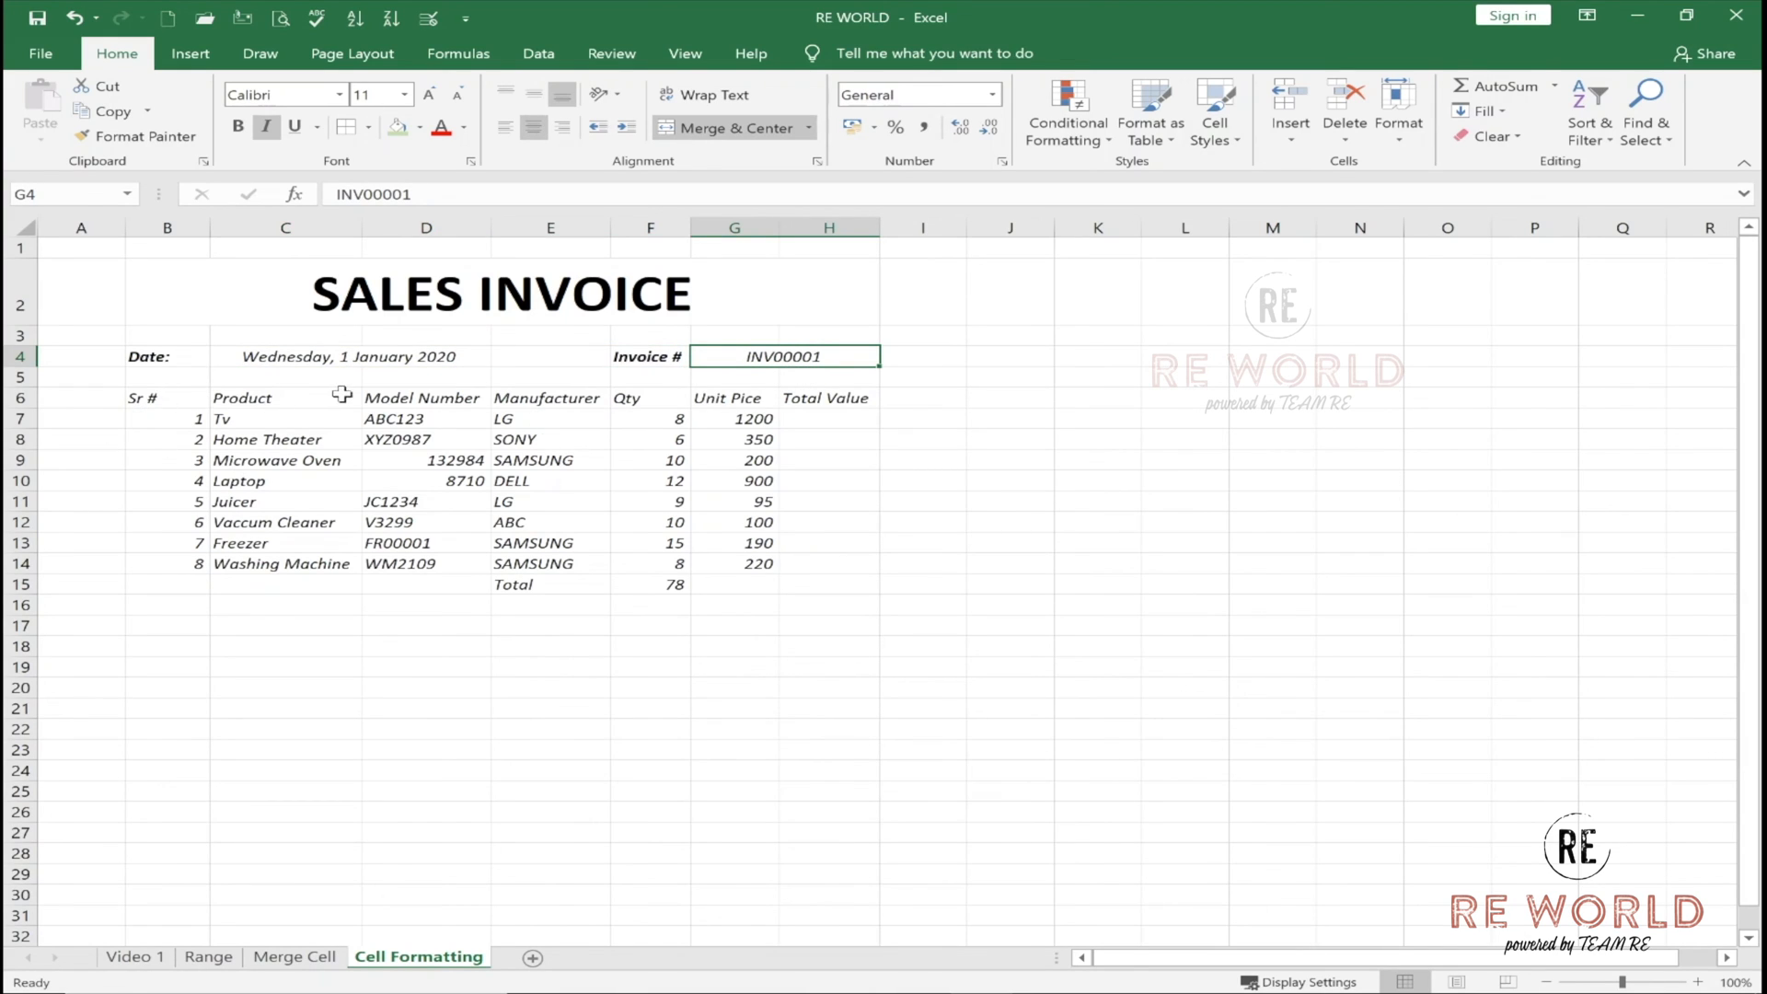
pyautogui.click(280, 352)
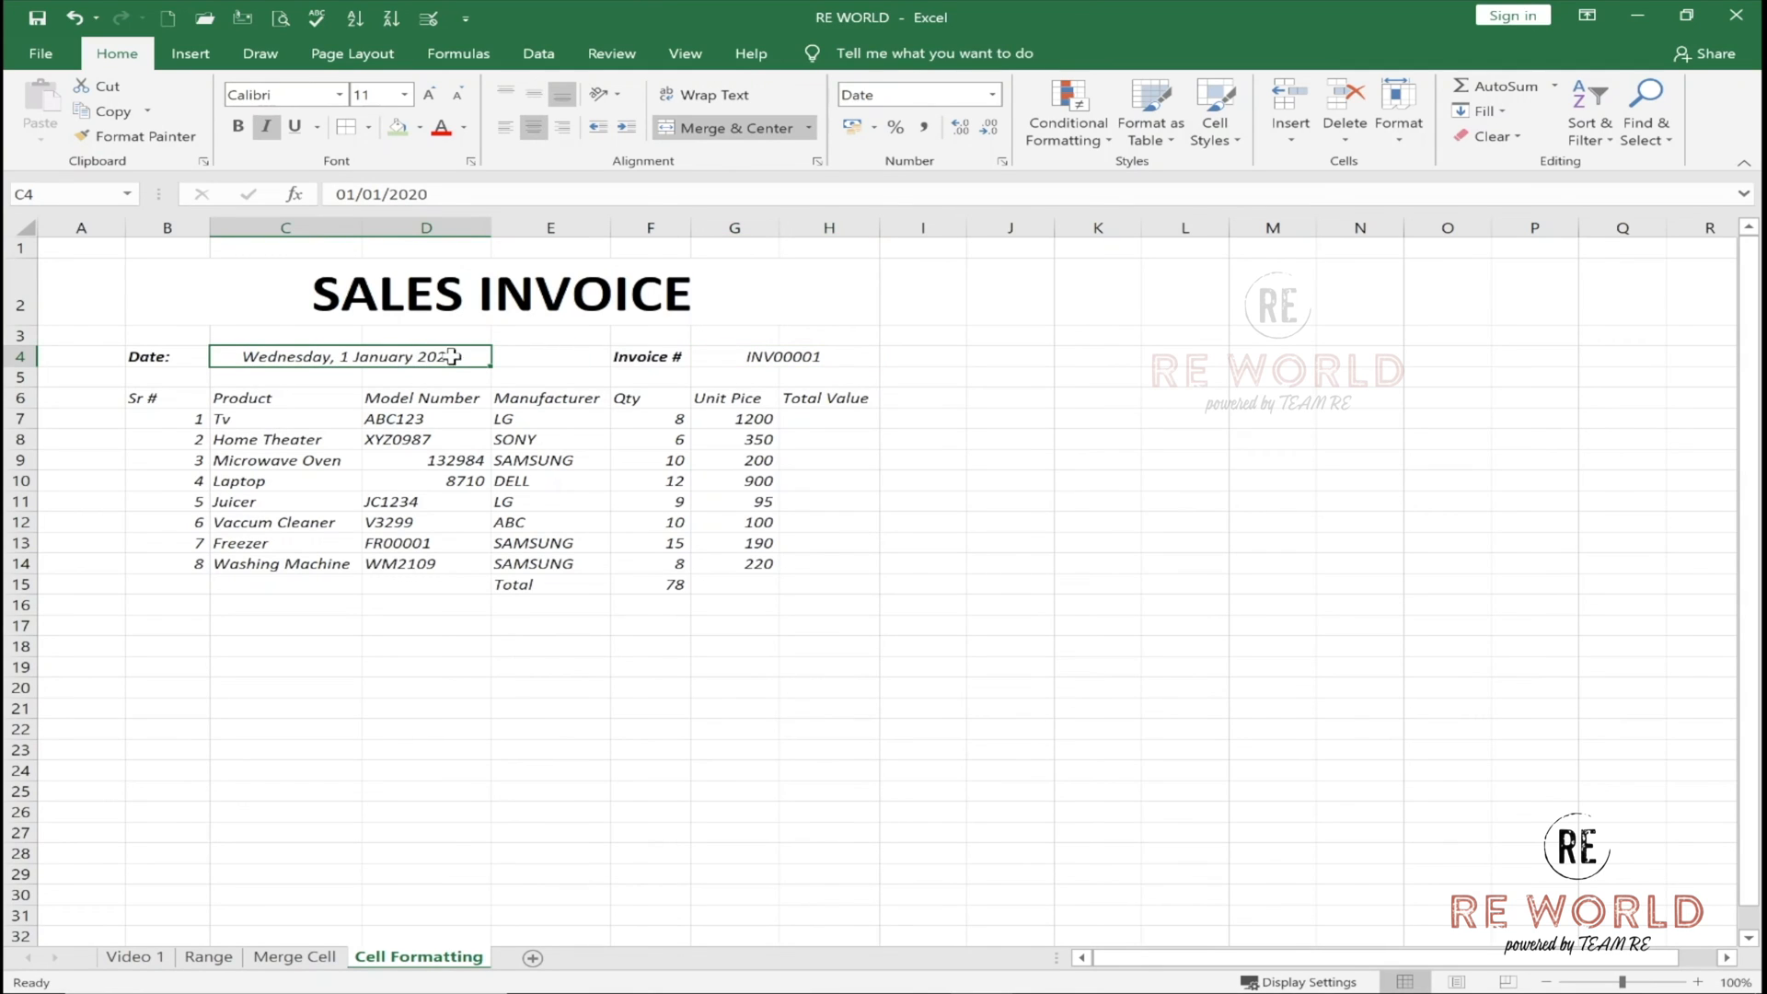
# Increase the Date: and Invoice # labels in B4 and F4 to font size 12, and widen column F to fit.
pyautogui.click(723, 356)
pyautogui.click(646, 358)
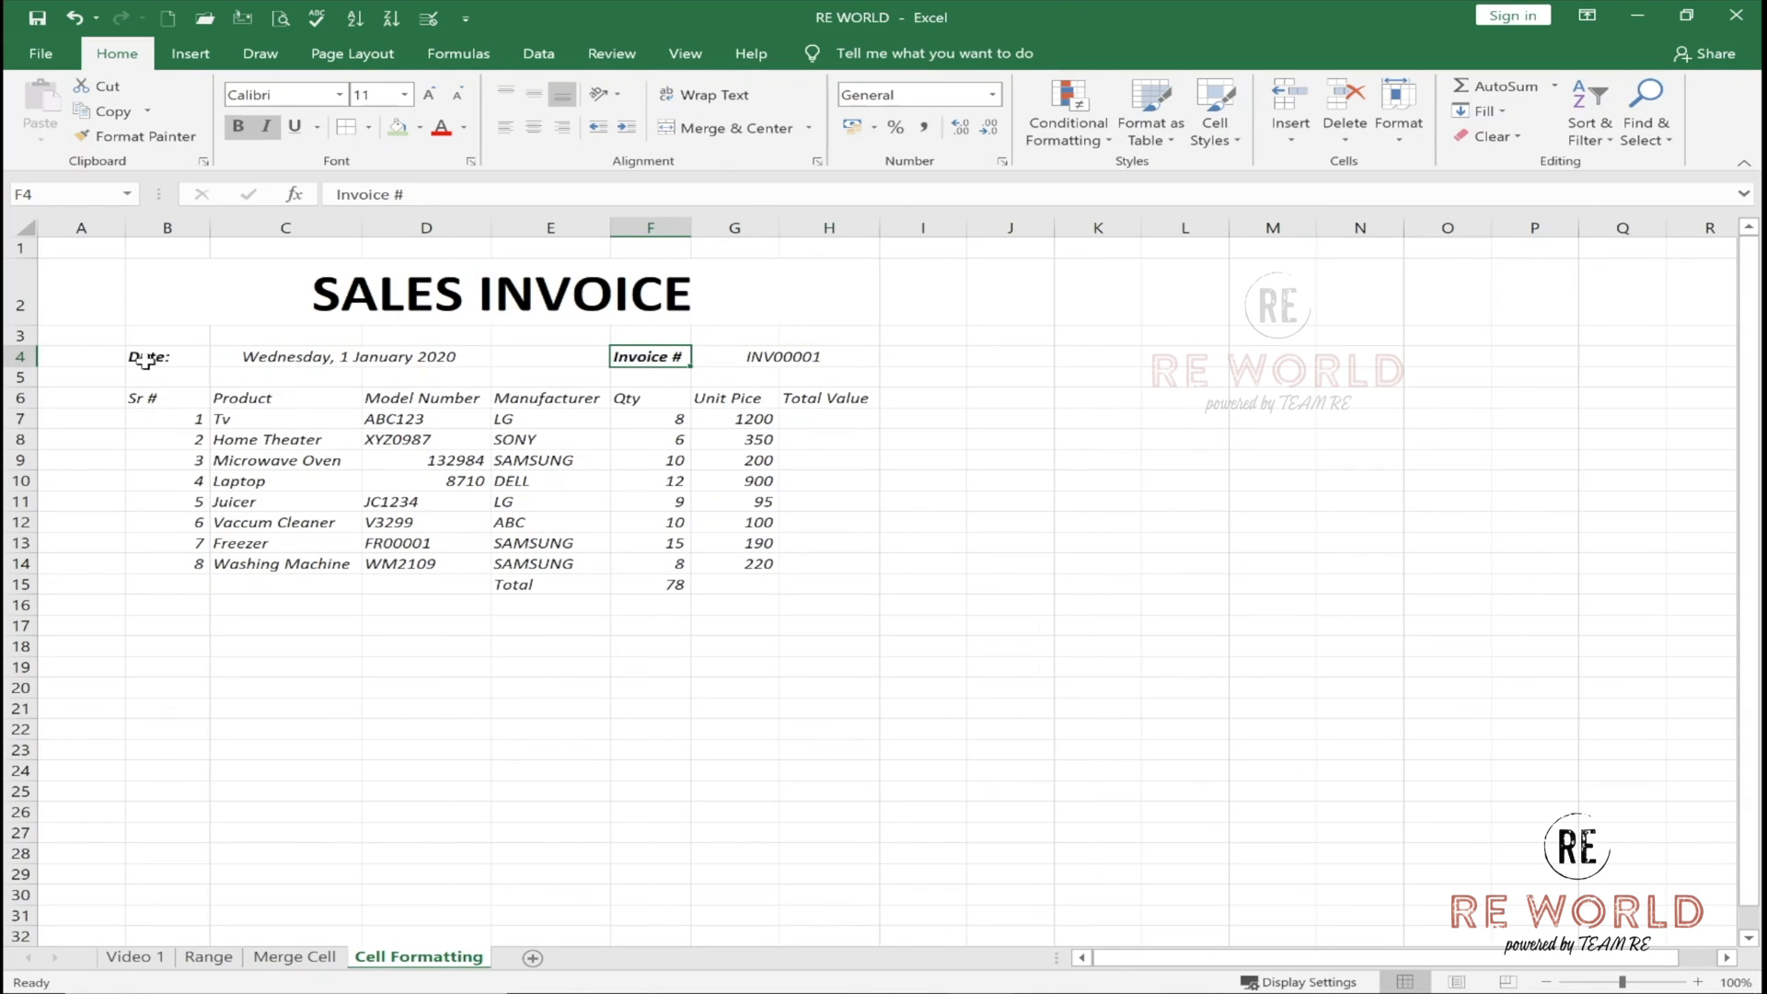
pyautogui.keyDown('ctrl'); pyautogui.click(145, 361); pyautogui.keyUp('ctrl')
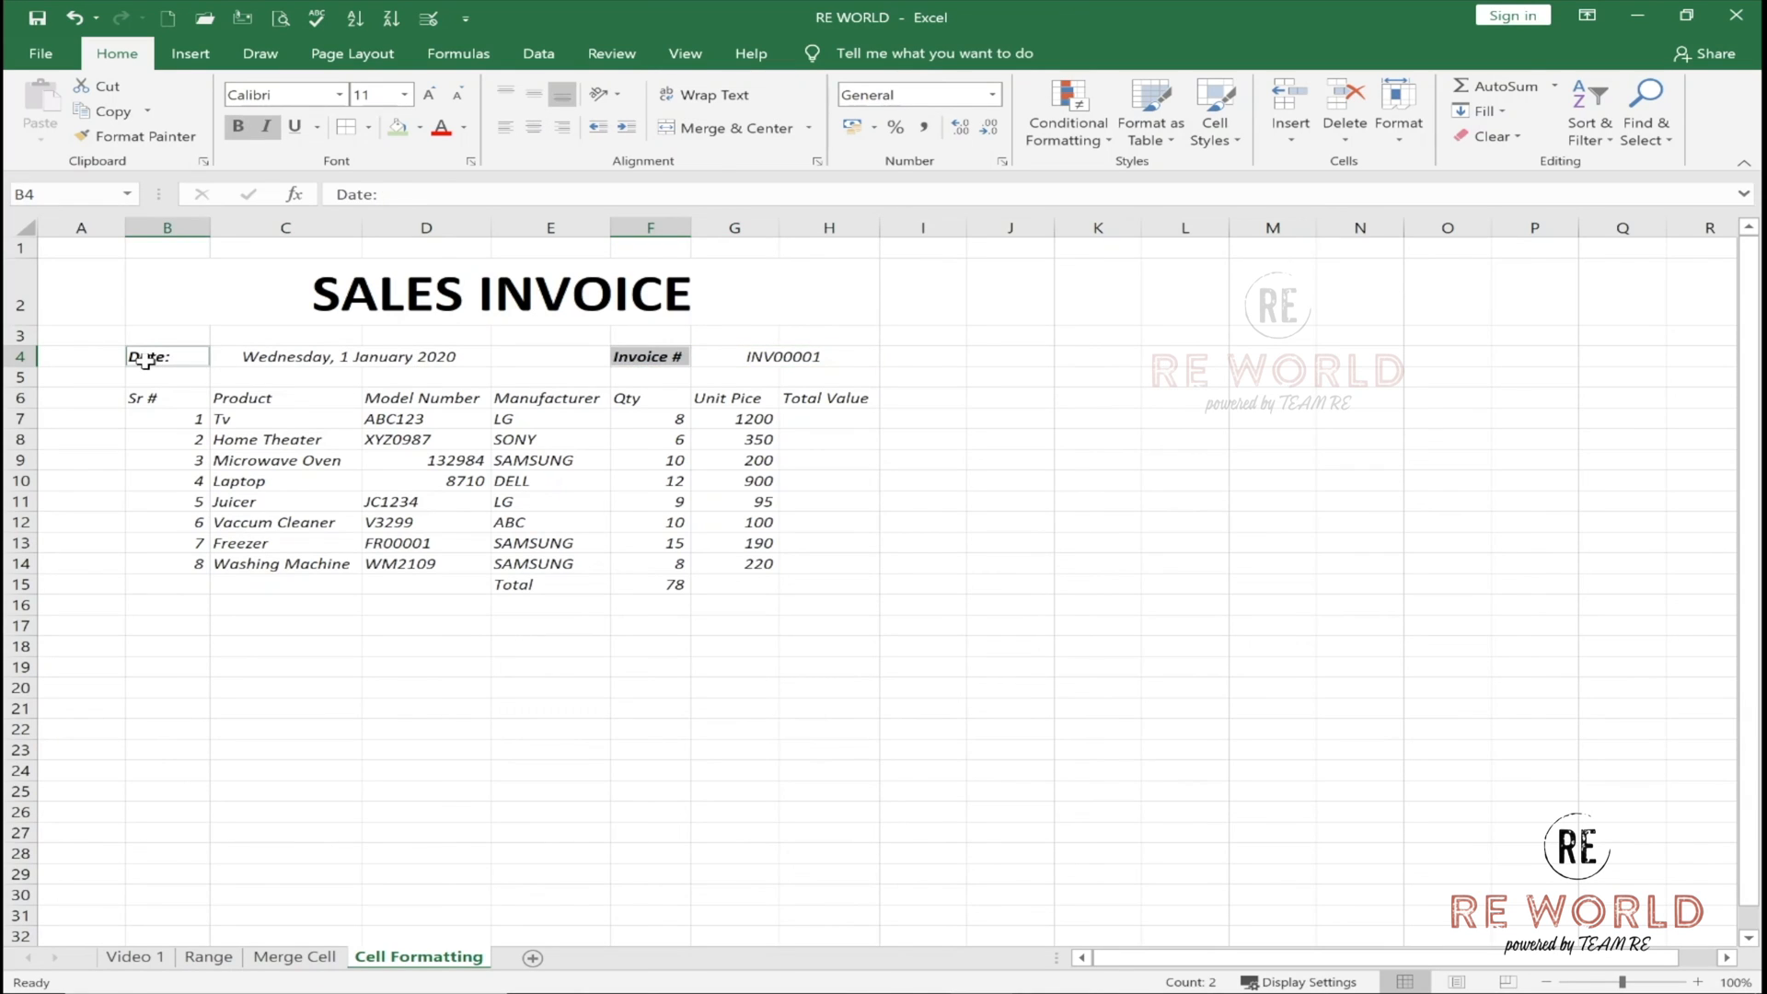
pyautogui.click(429, 95)
pyautogui.click(699, 359)
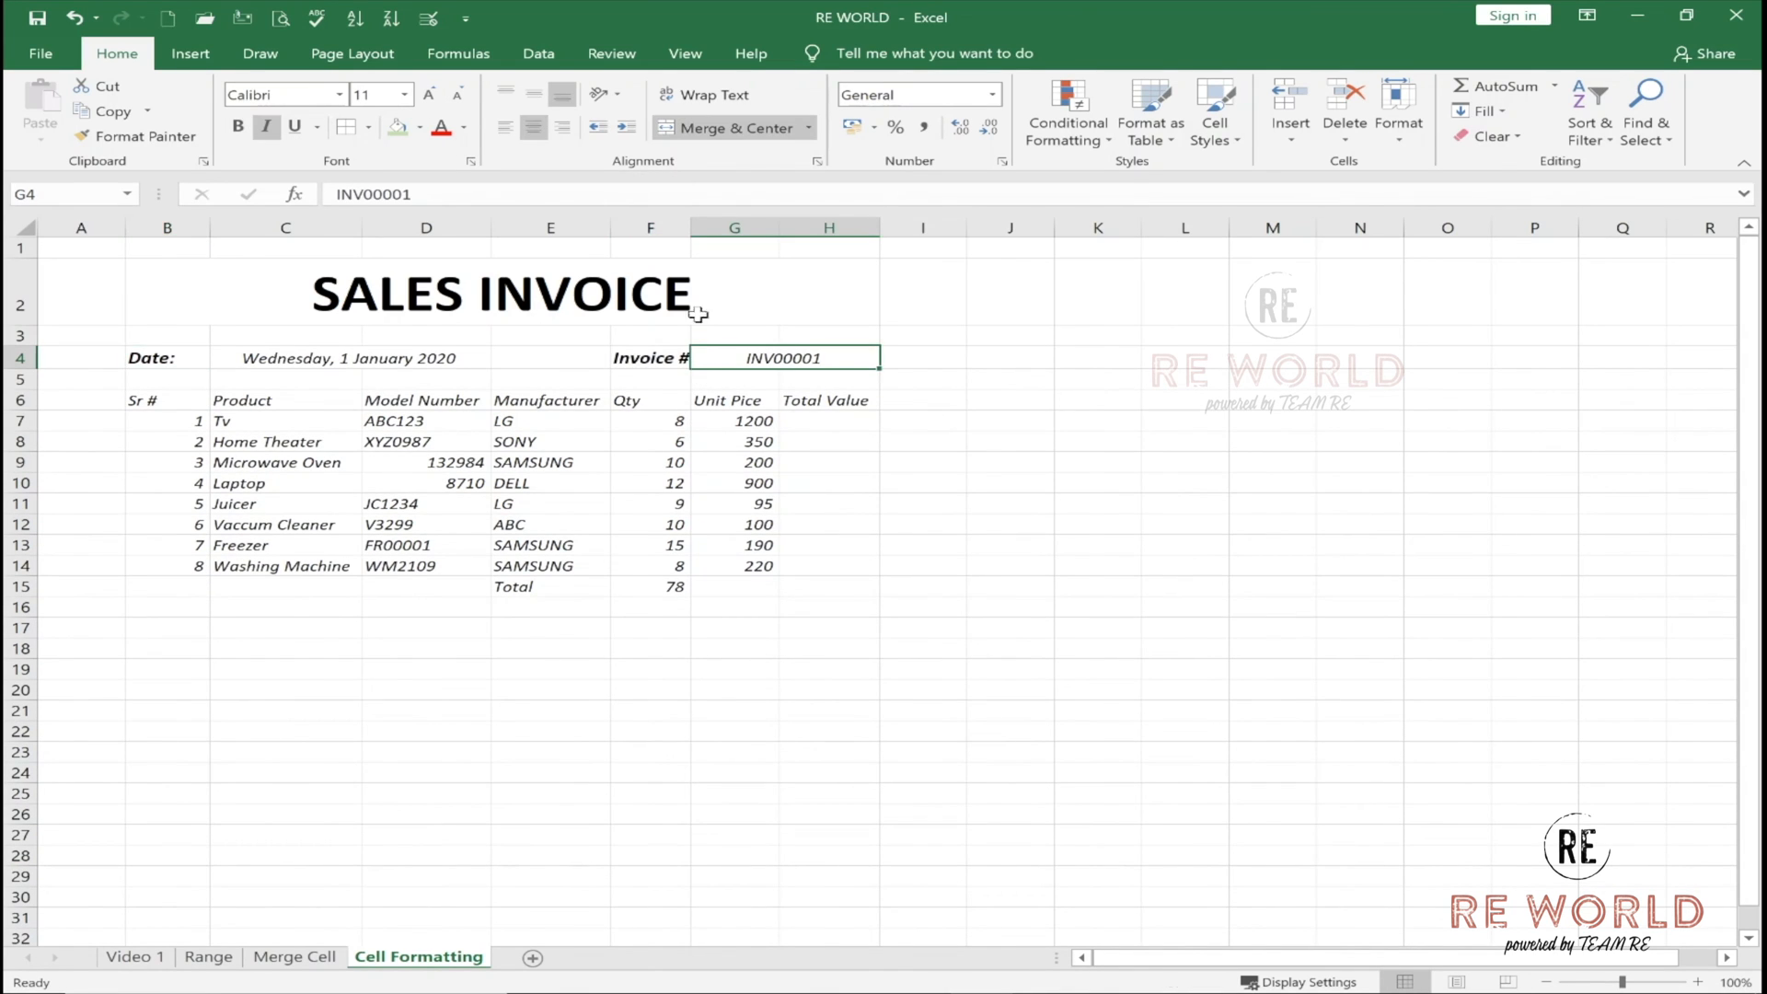
pyautogui.moveTo(694, 231); pyautogui.dragTo(710, 231)
pyautogui.click(660, 358)
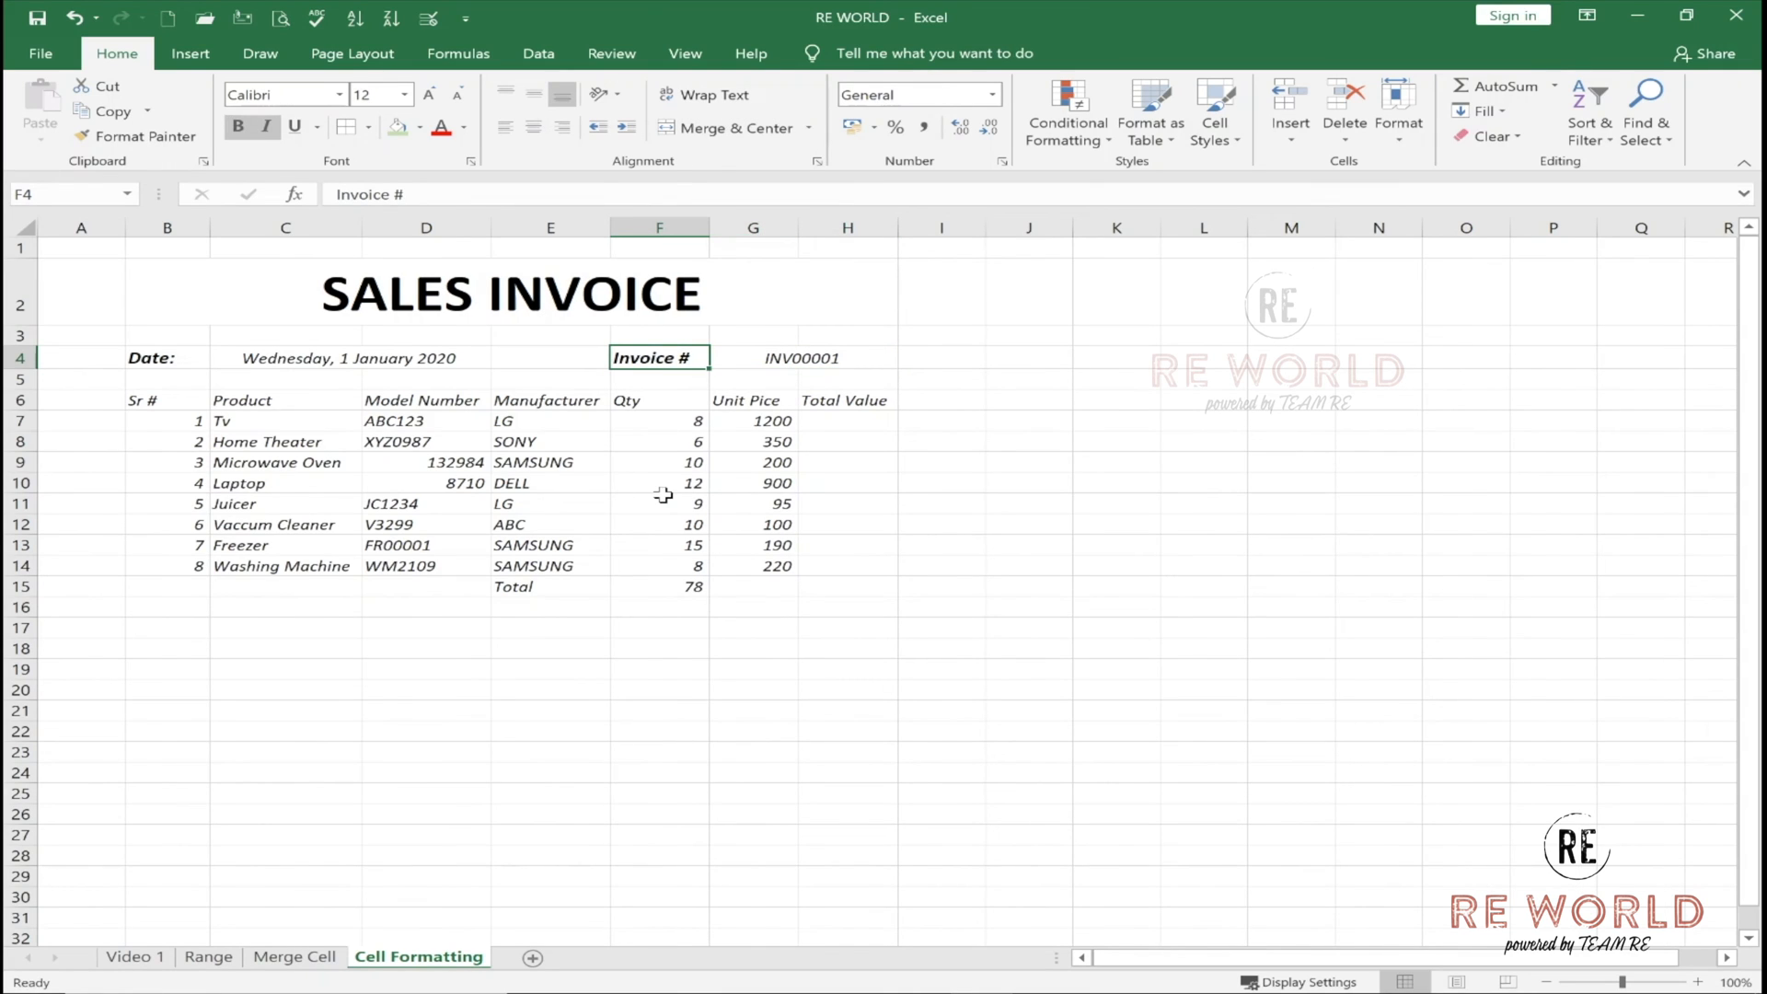
# Apply All Borders to the invoice table in B6:H15.
pyautogui.click(146, 401)
pyautogui.moveTo(152, 401); pyautogui.dragTo(834, 582)
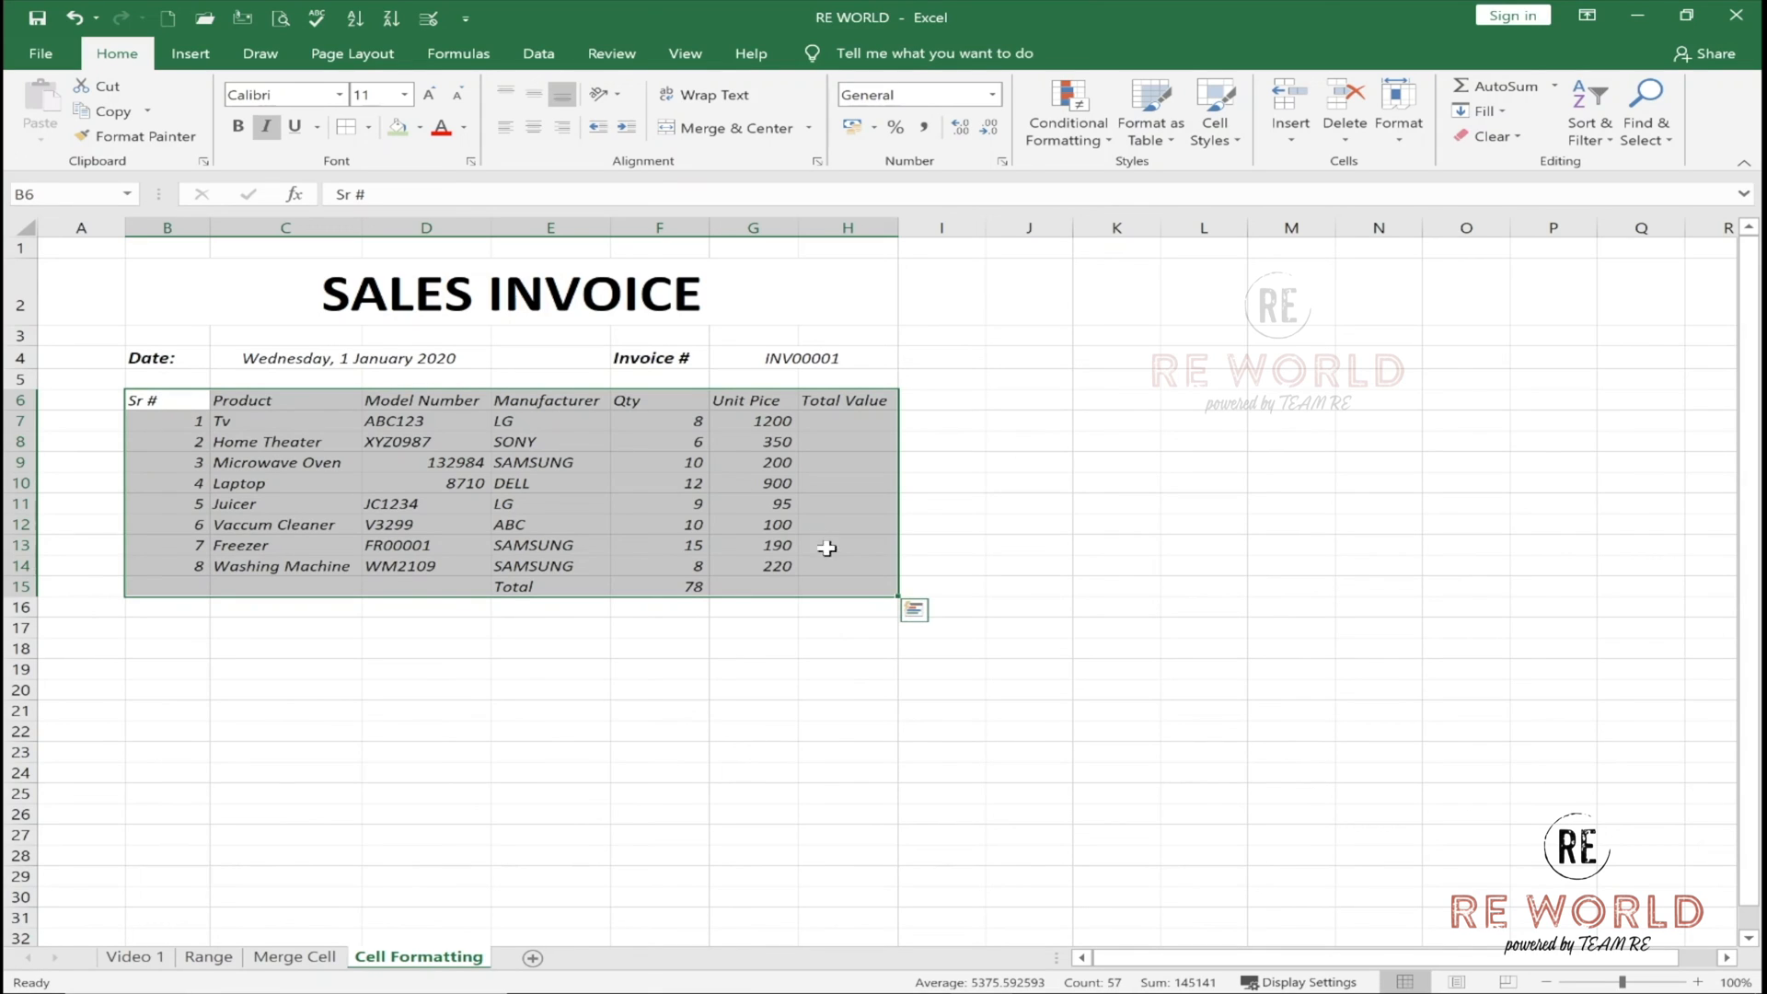
pyautogui.click(369, 127)
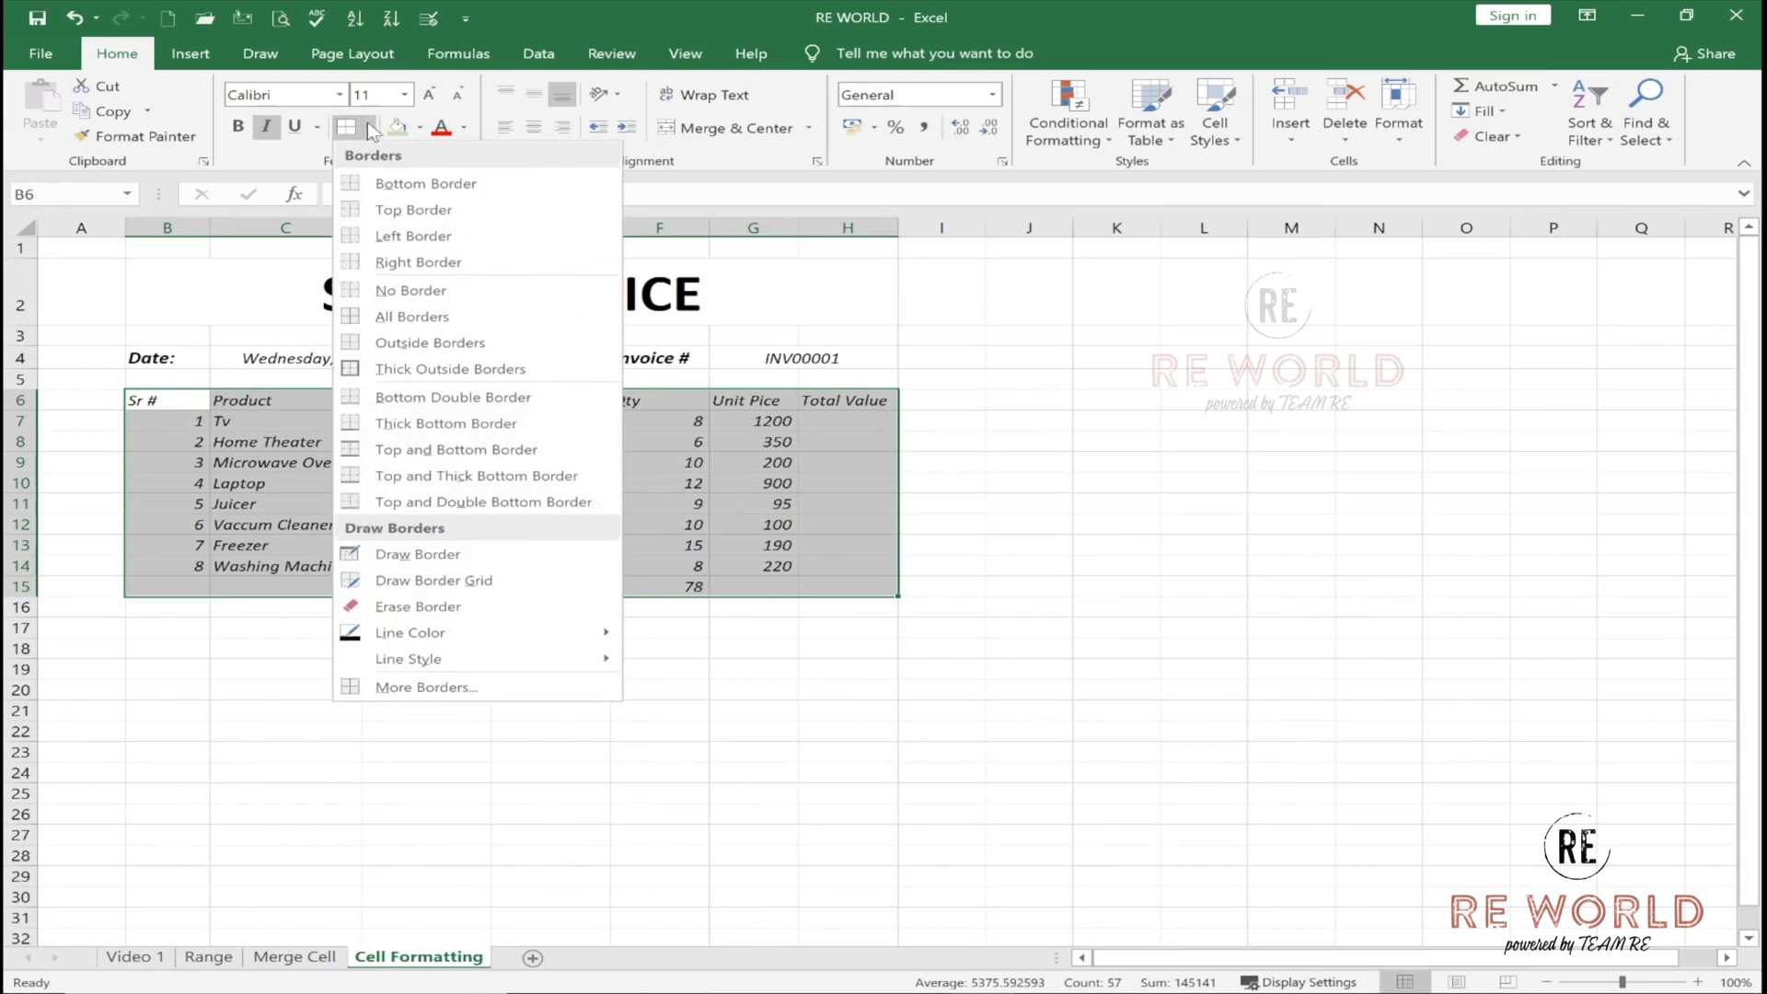
pyautogui.click(405, 316)
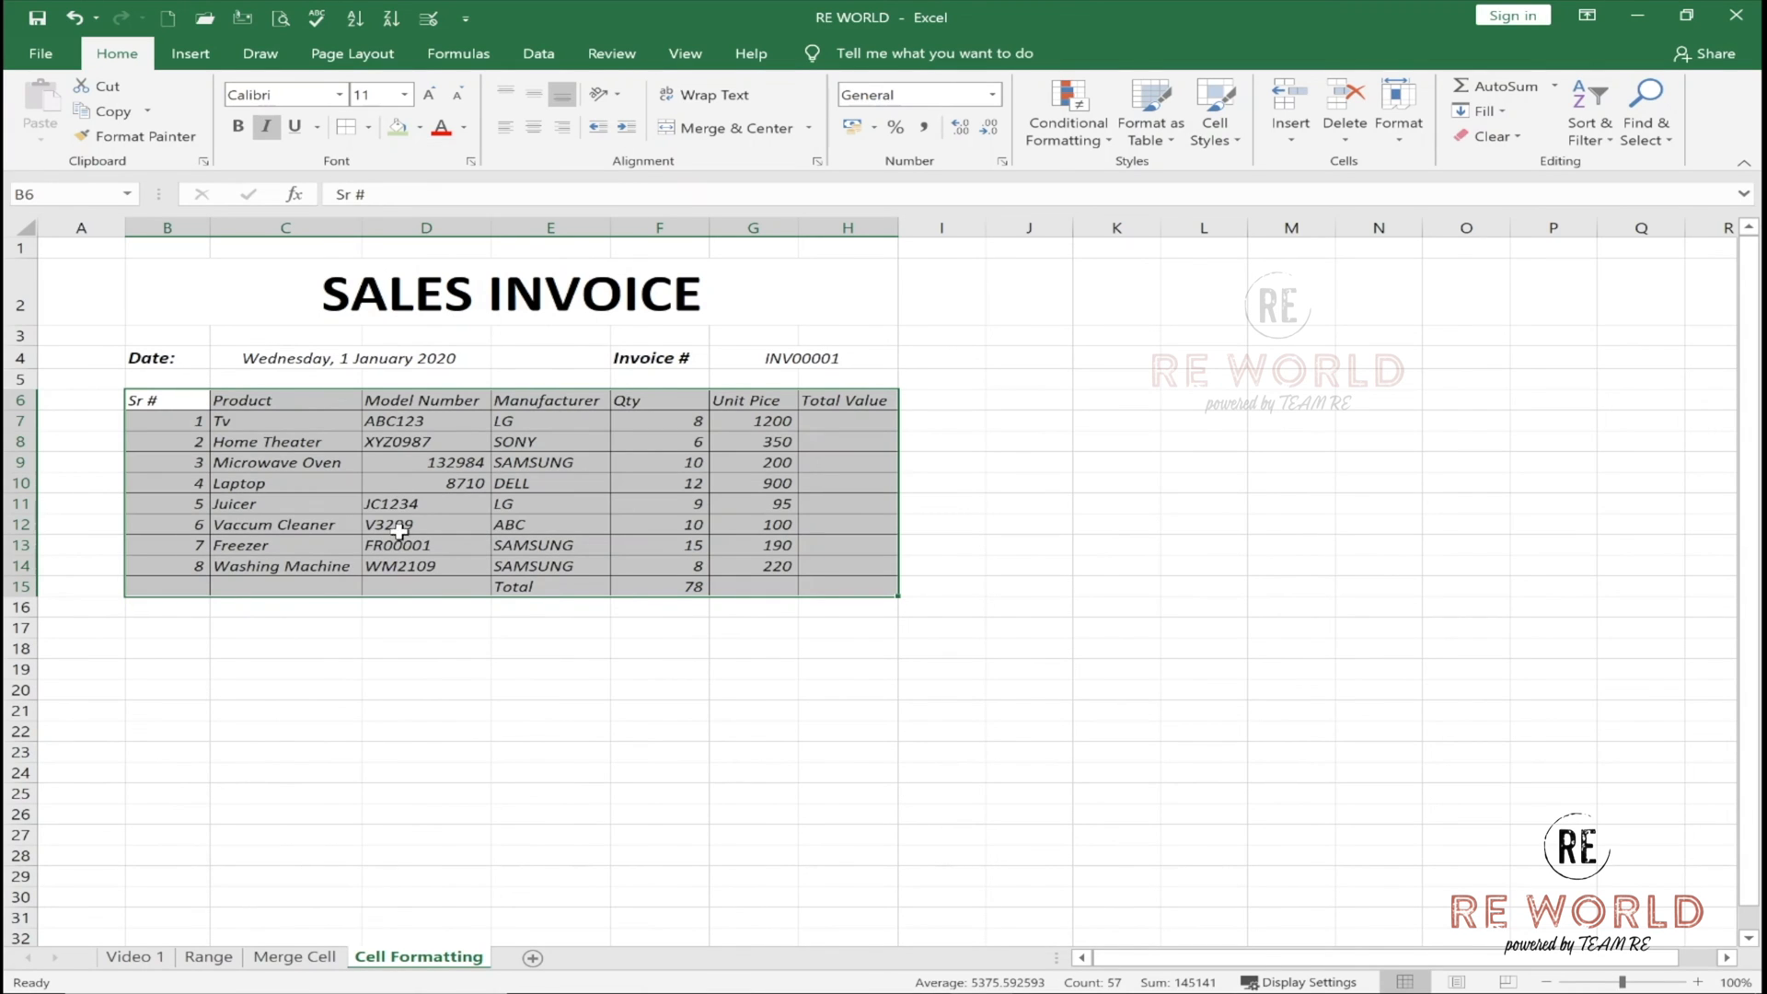
pyautogui.click(378, 650)
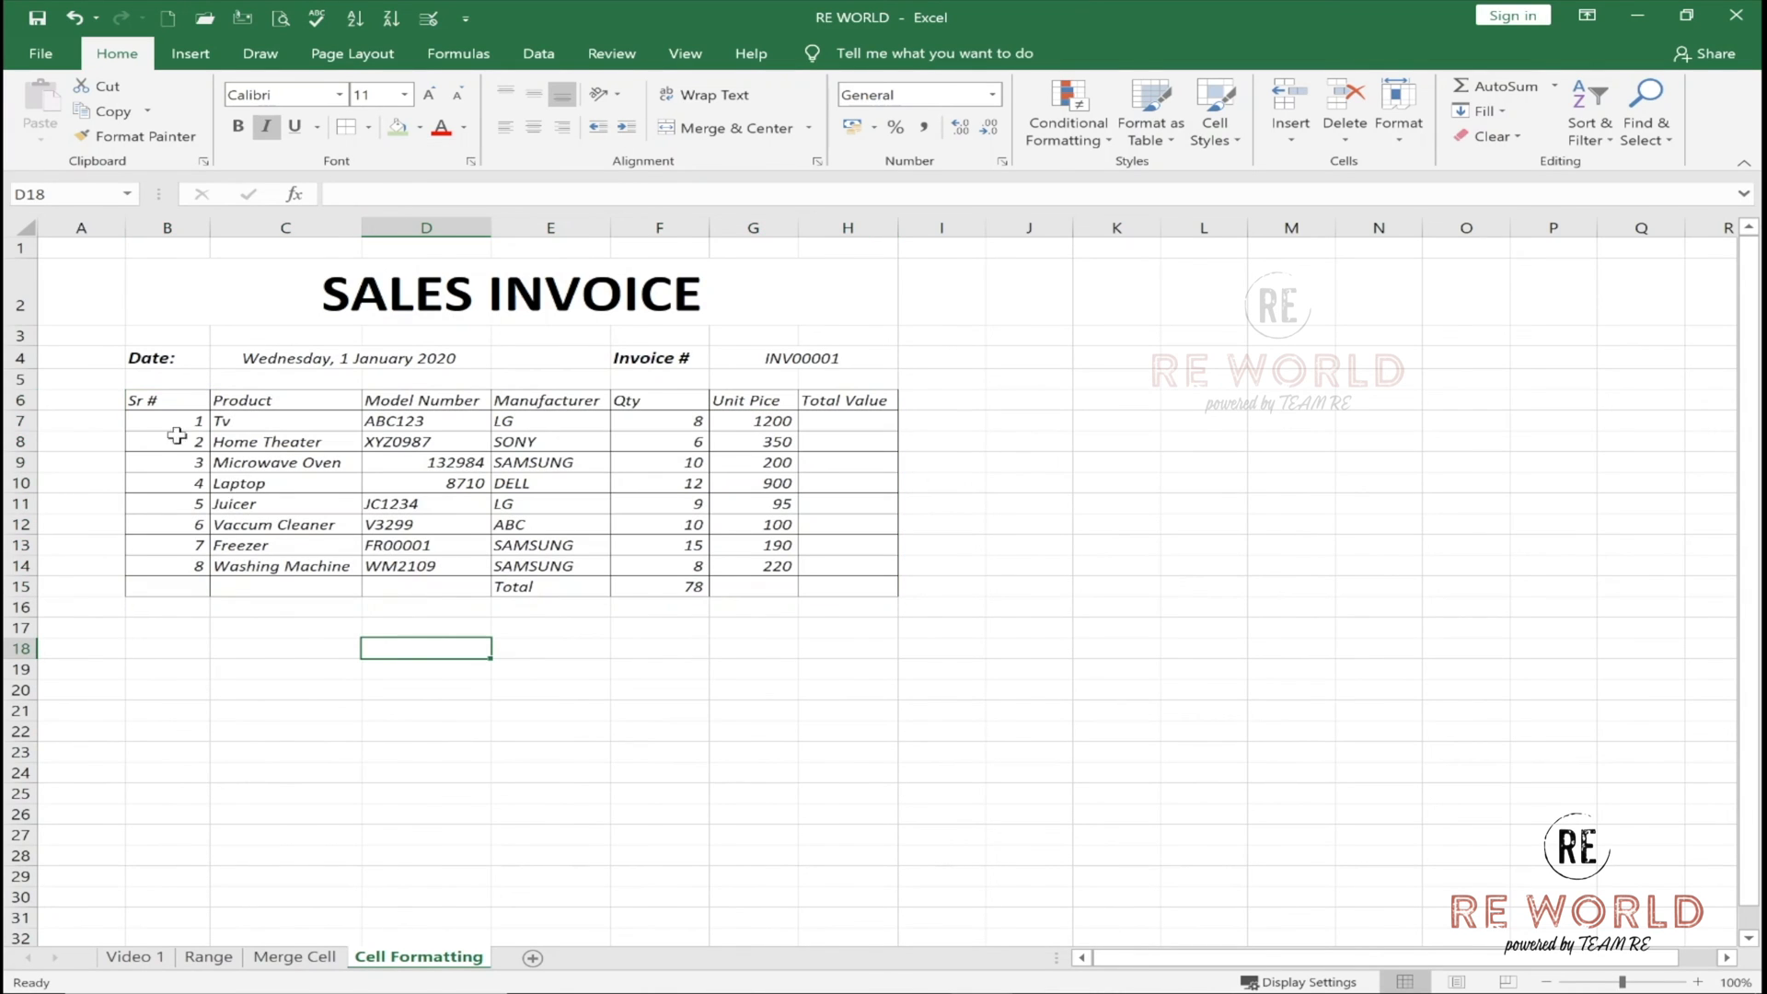
# Make the table headings in B6:H6 bold and remove their italics.
pyautogui.moveTo(144, 403); pyautogui.dragTo(819, 398)
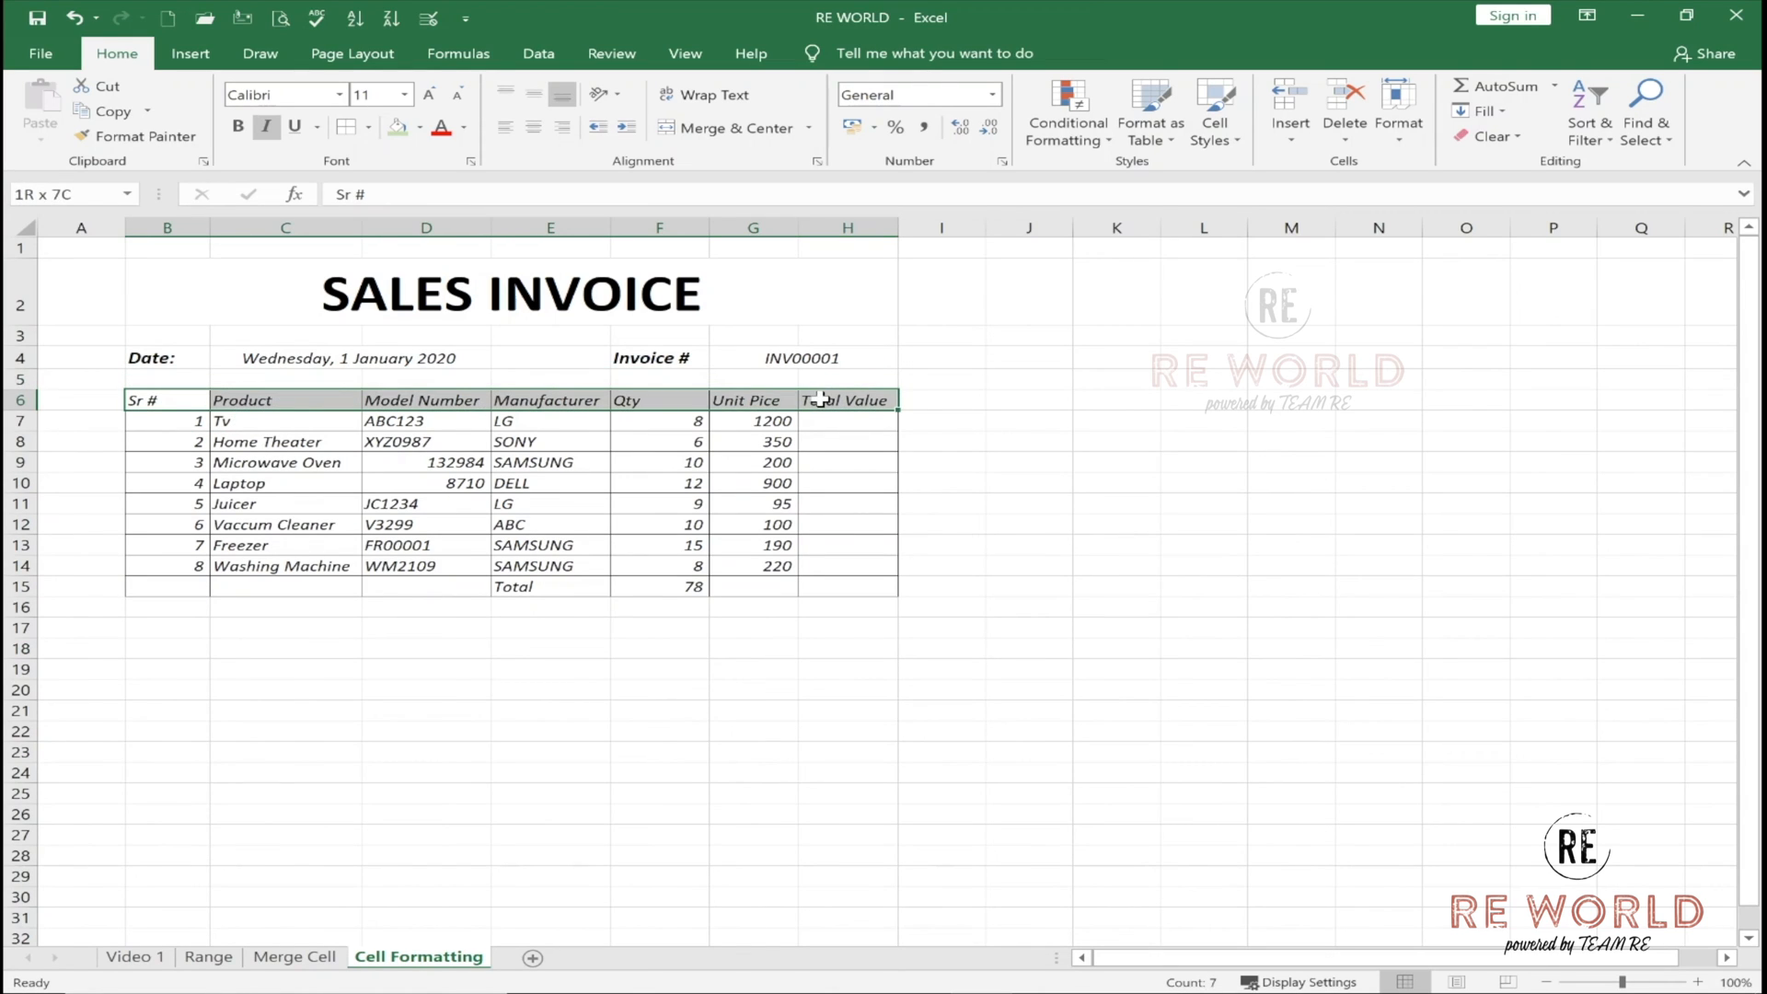
pyautogui.click(237, 126)
pyautogui.click(266, 126)
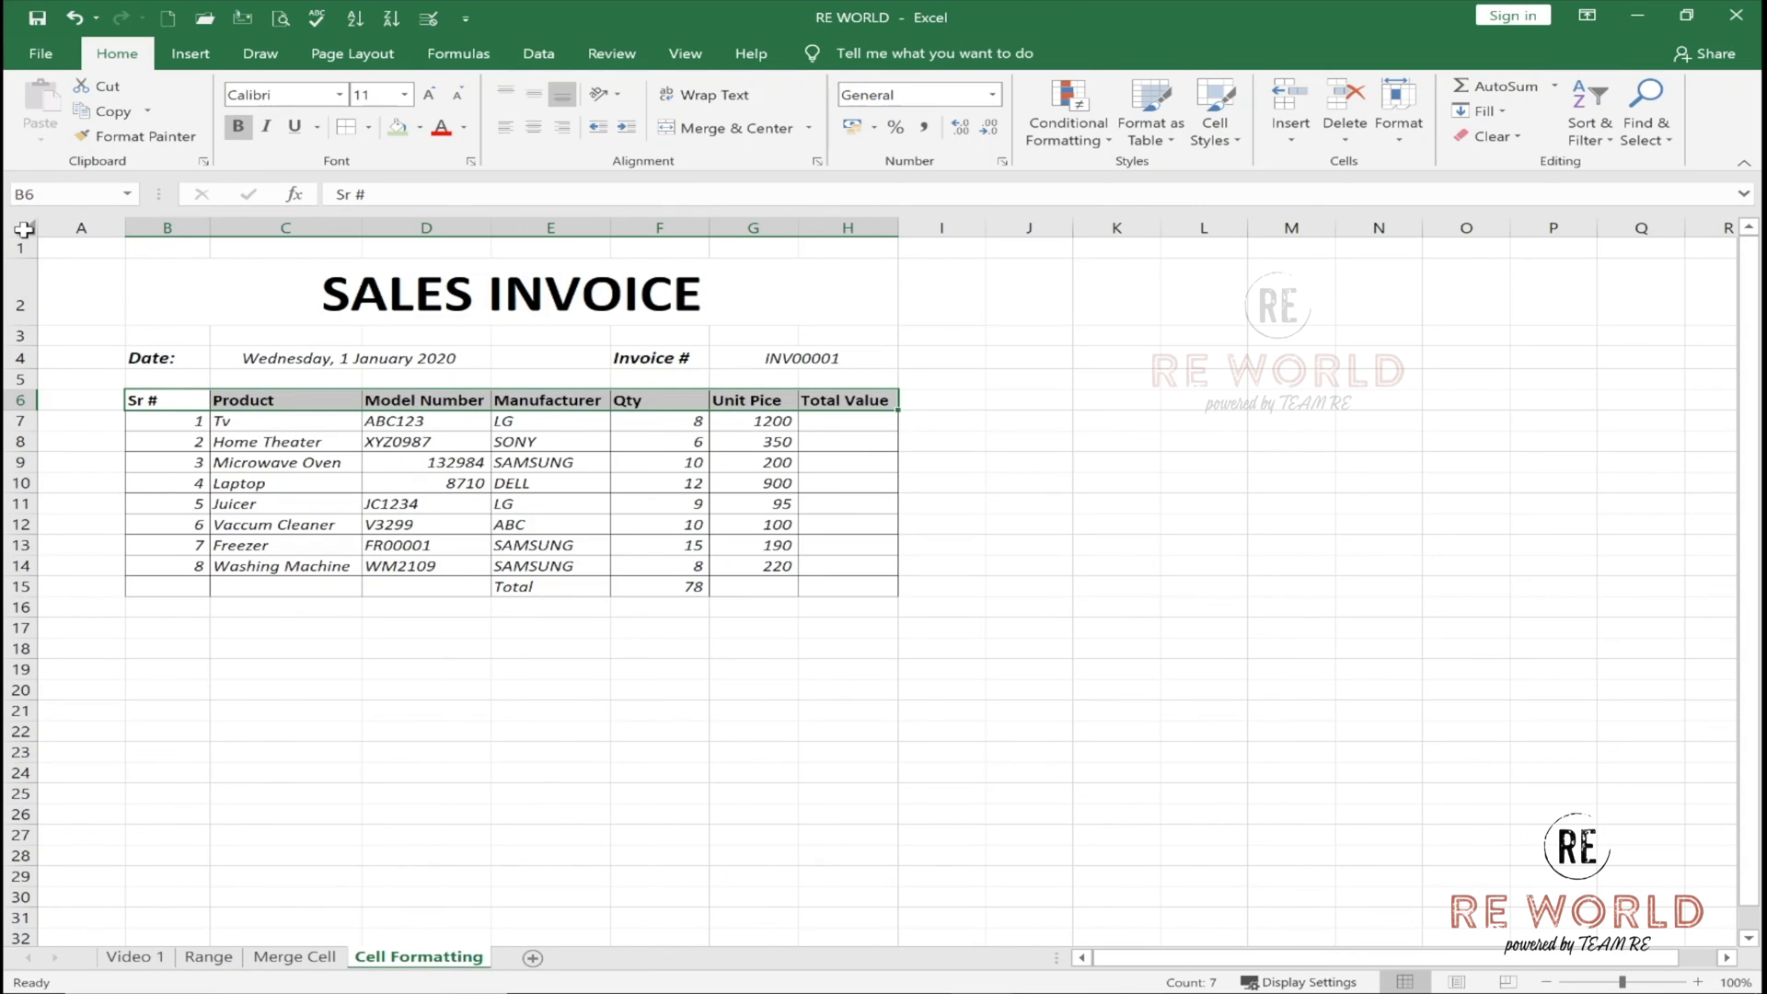
# Remove italic formatting from the entire Cell Formatting sheet.
pyautogui.click(23, 230)
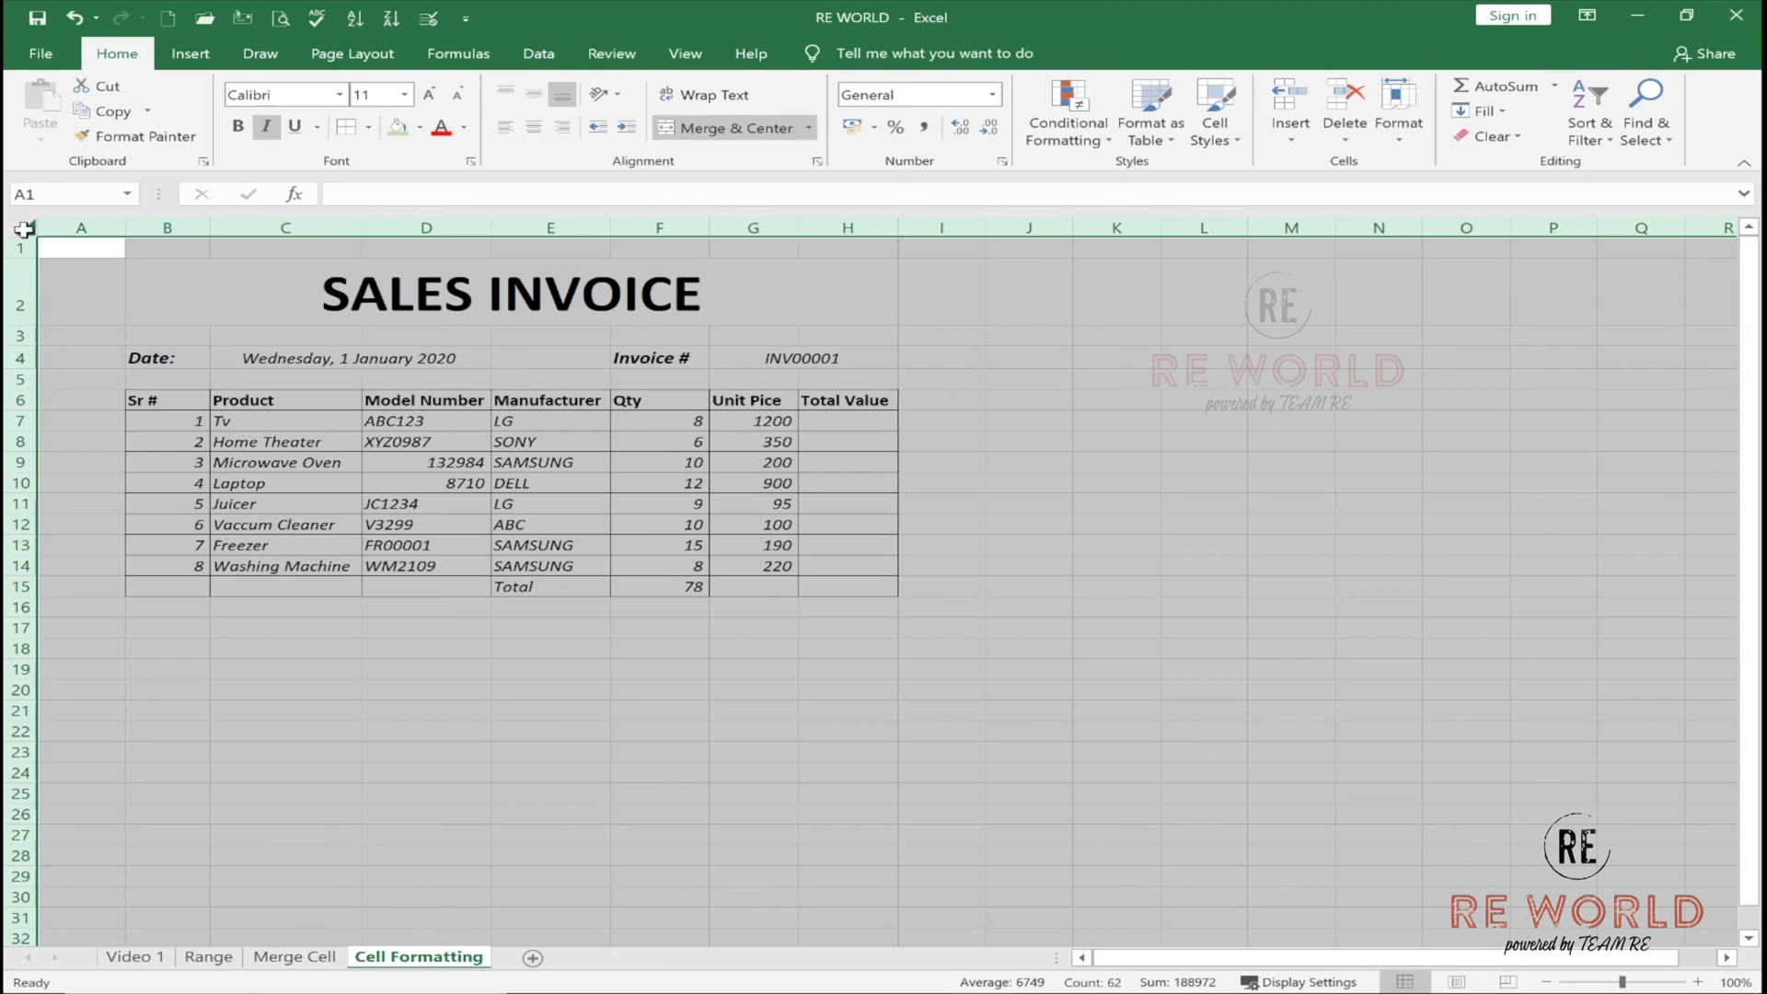
pyautogui.click(266, 126)
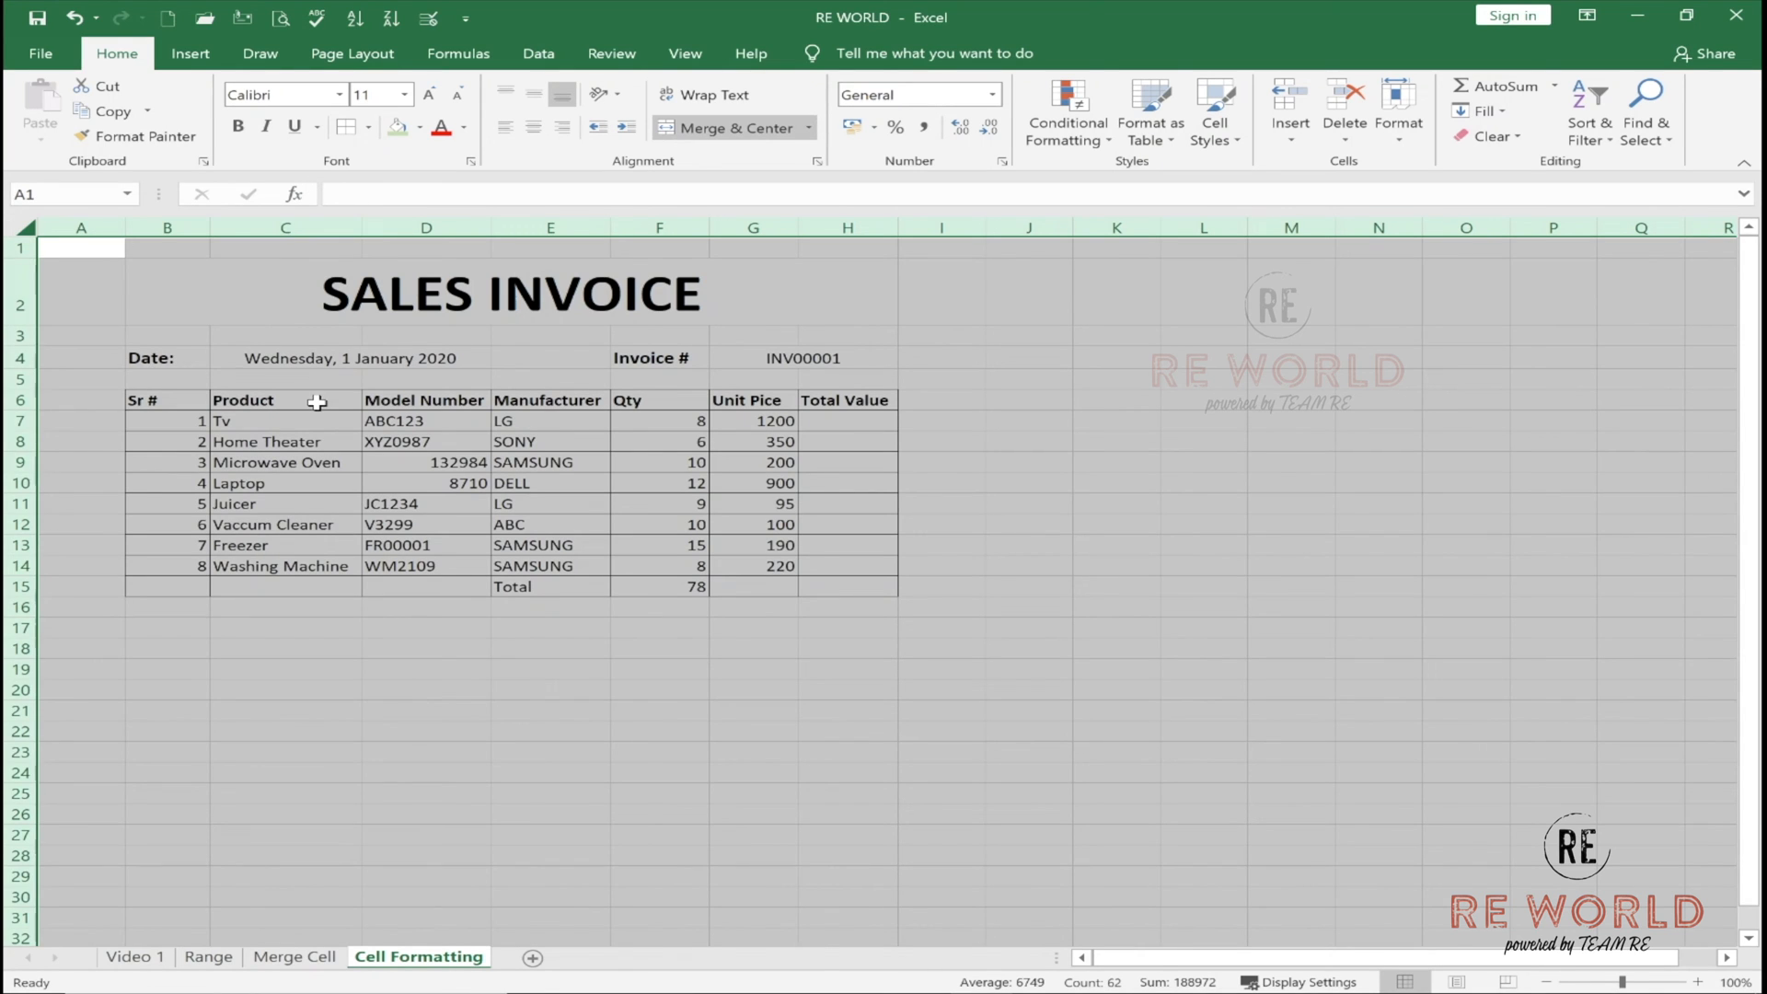
pyautogui.click(269, 402)
pyautogui.click(21, 226)
pyautogui.click(471, 543)
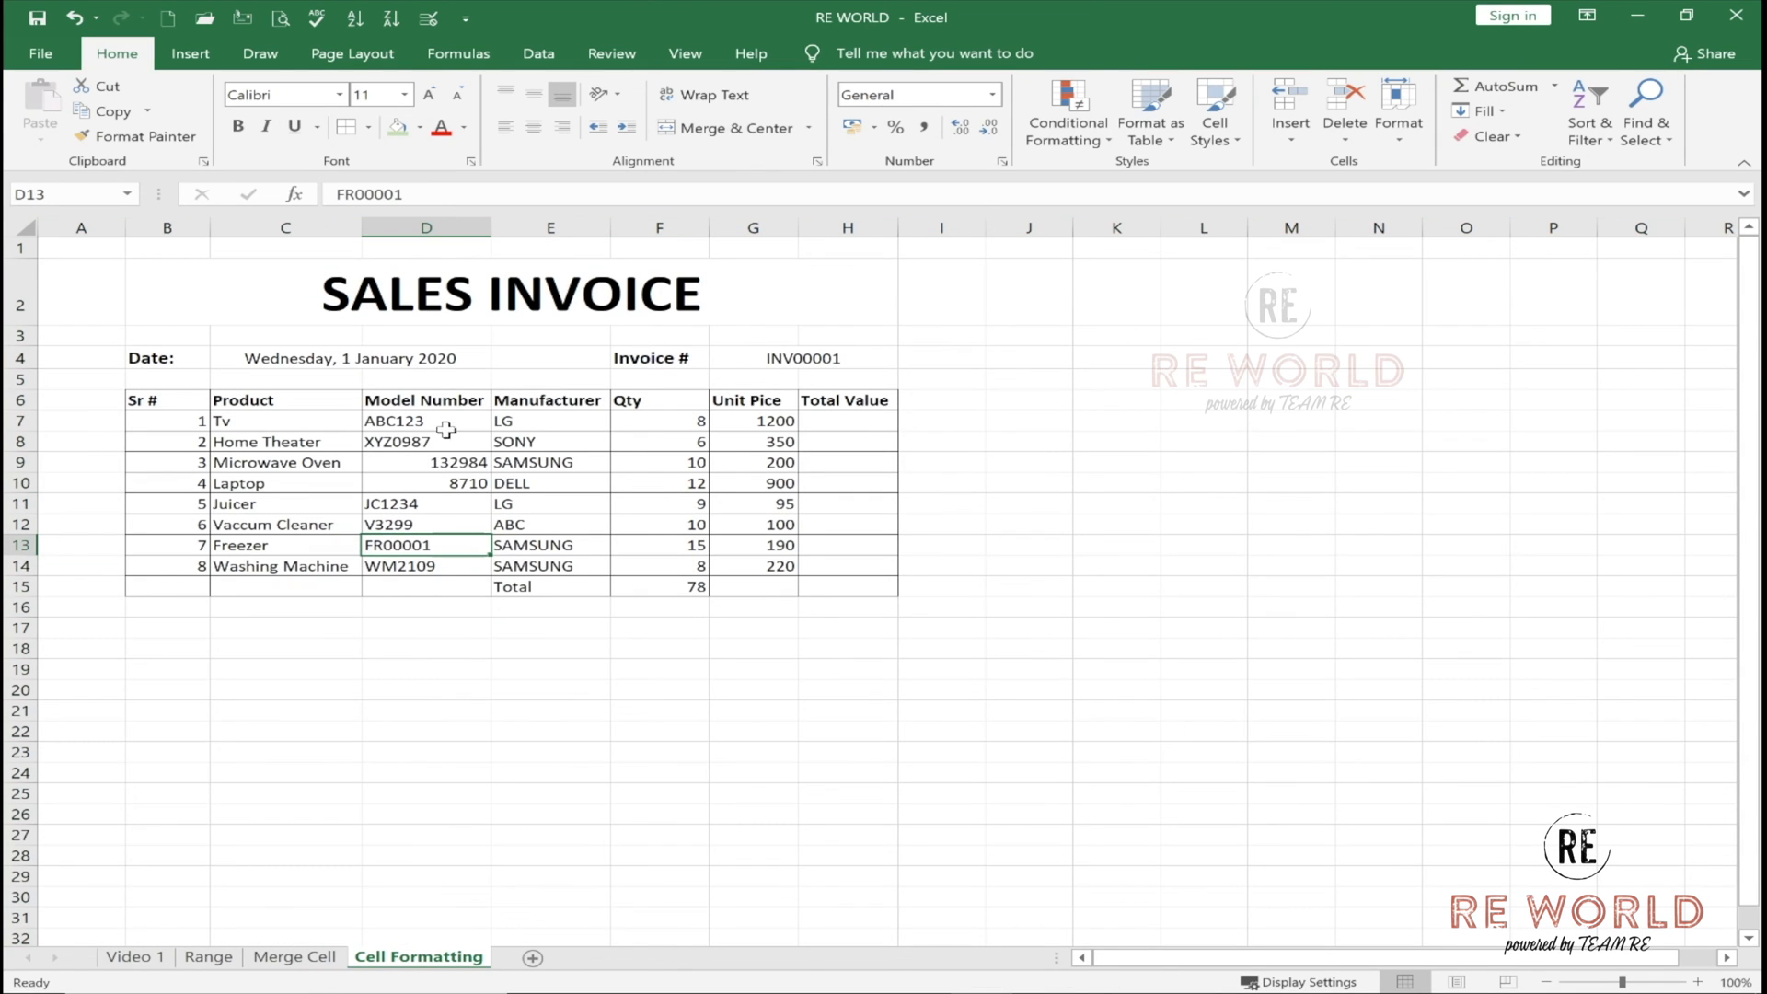
# Center the serial numbers in B7:B15, the model numbers in D7:D15 and the Qty column in F6:F15.
pyautogui.moveTo(177, 425); pyautogui.dragTo(177, 587)
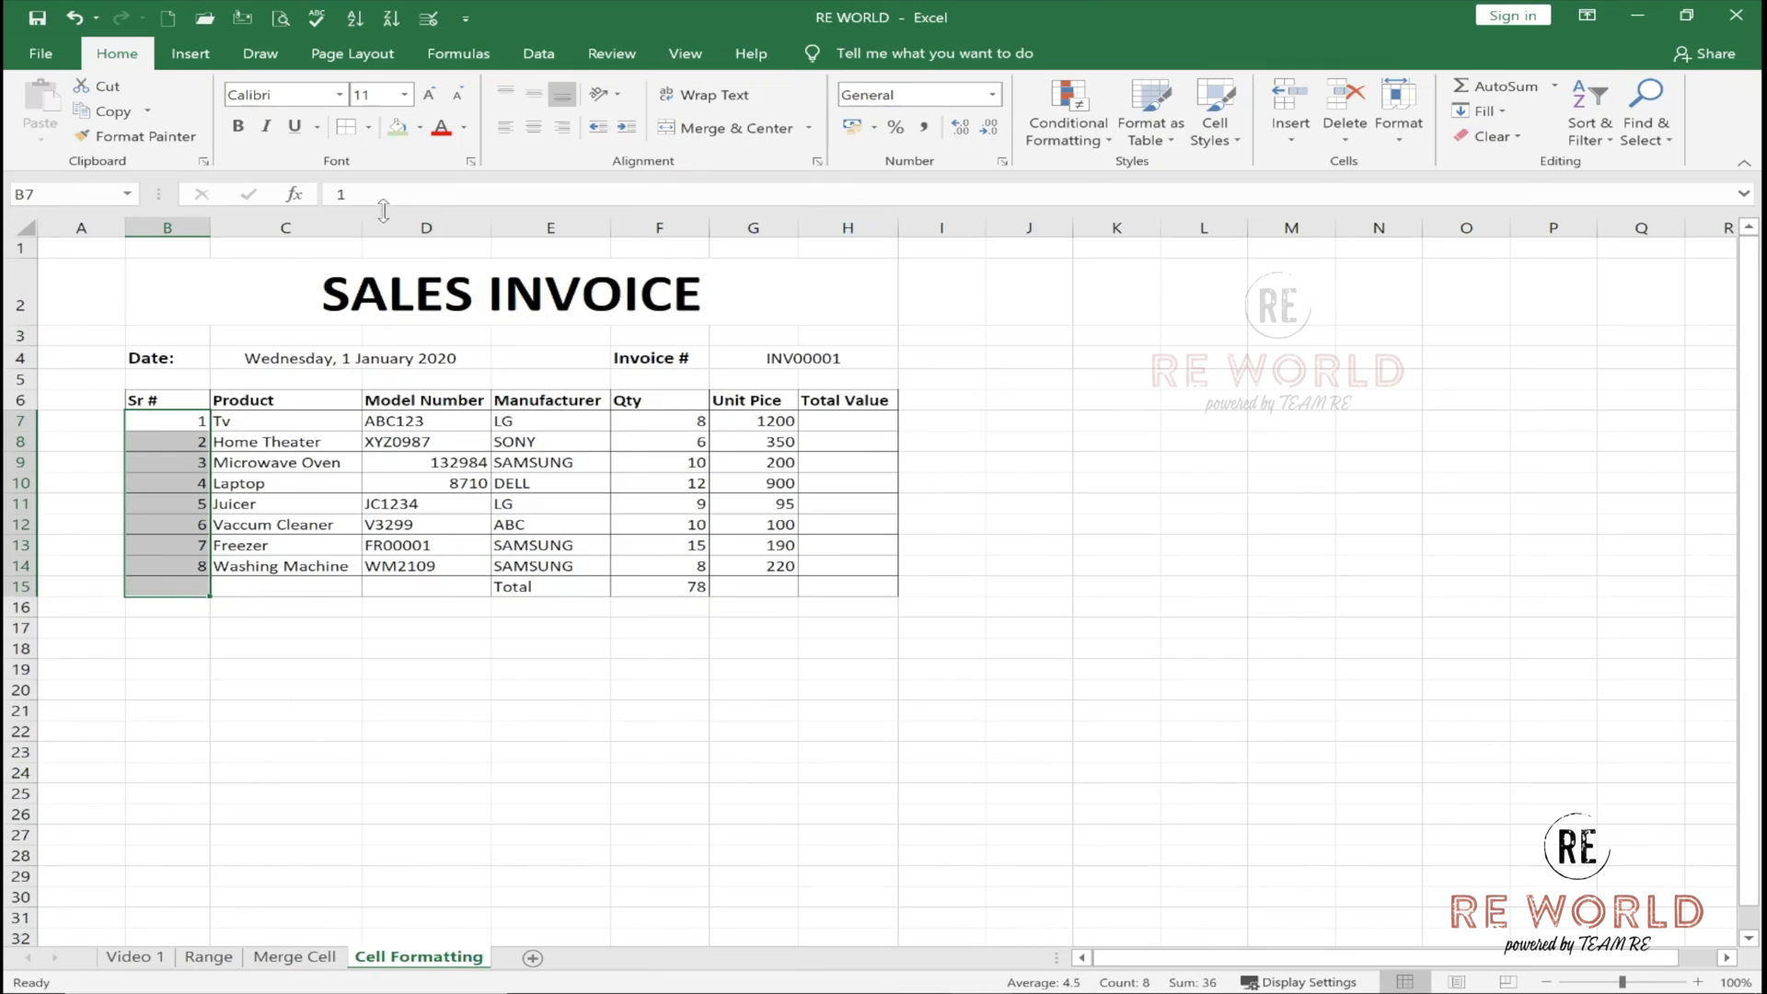
pyautogui.click(546, 129)
pyautogui.moveTo(454, 410); pyautogui.dragTo(464, 589)
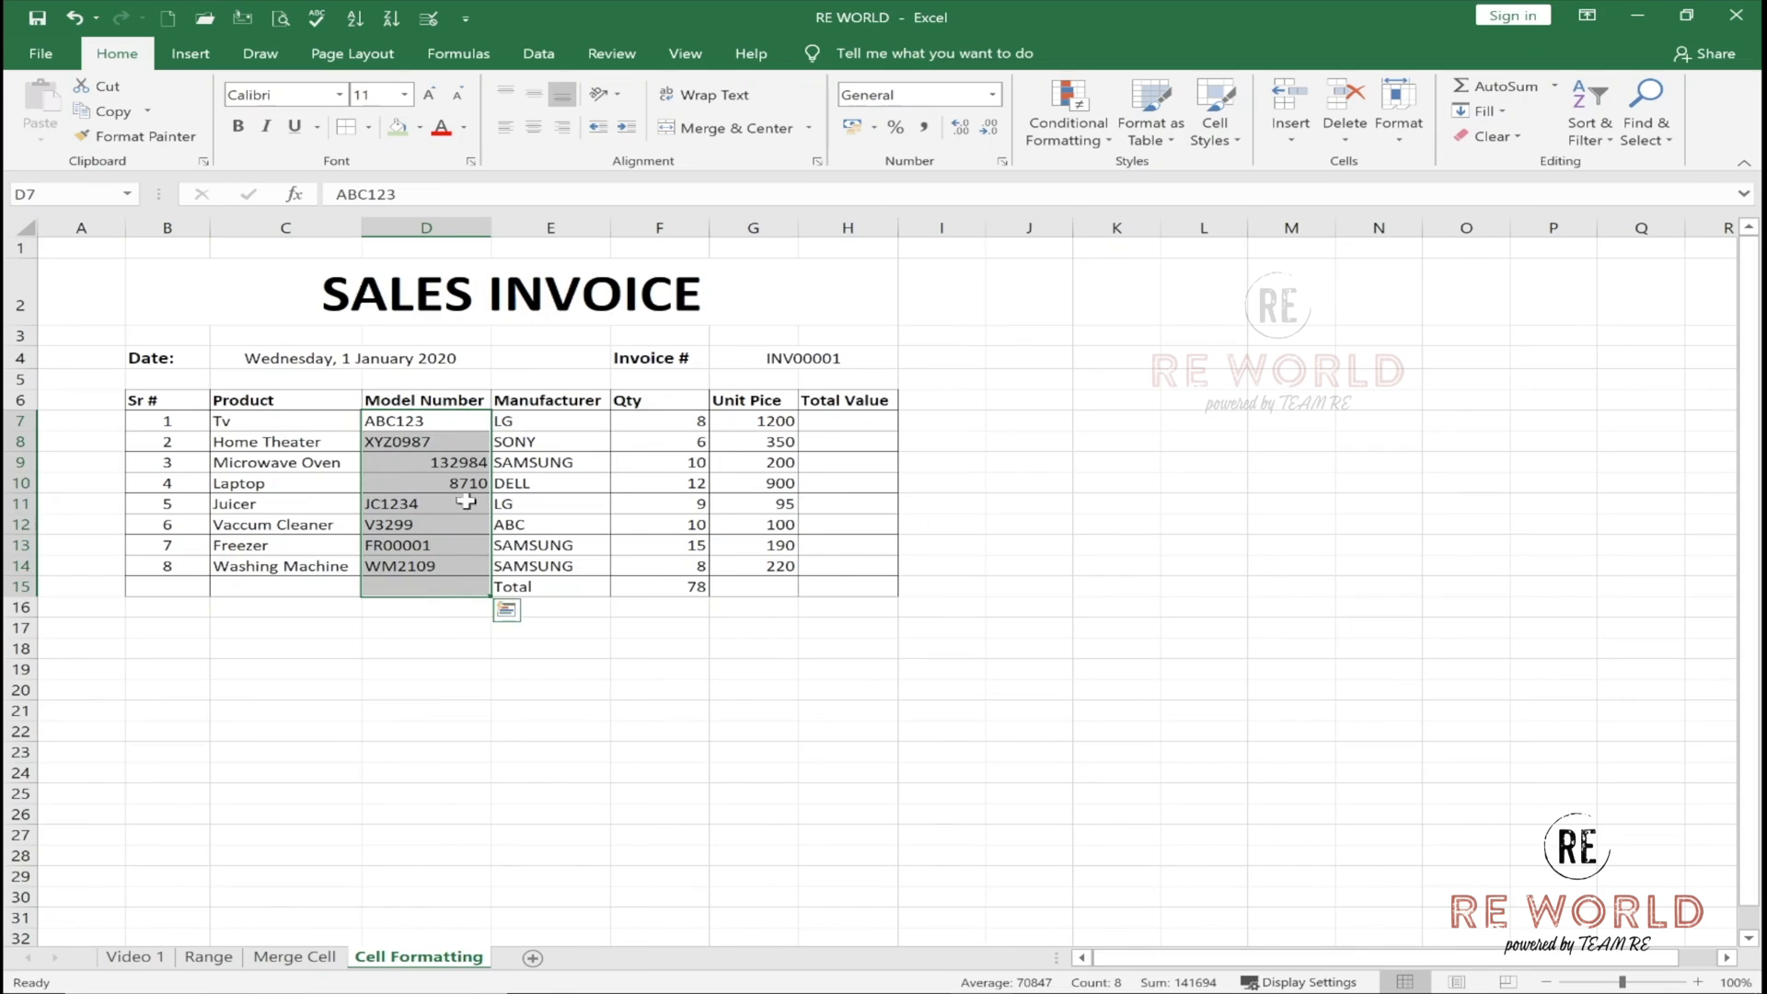
pyautogui.click(535, 127)
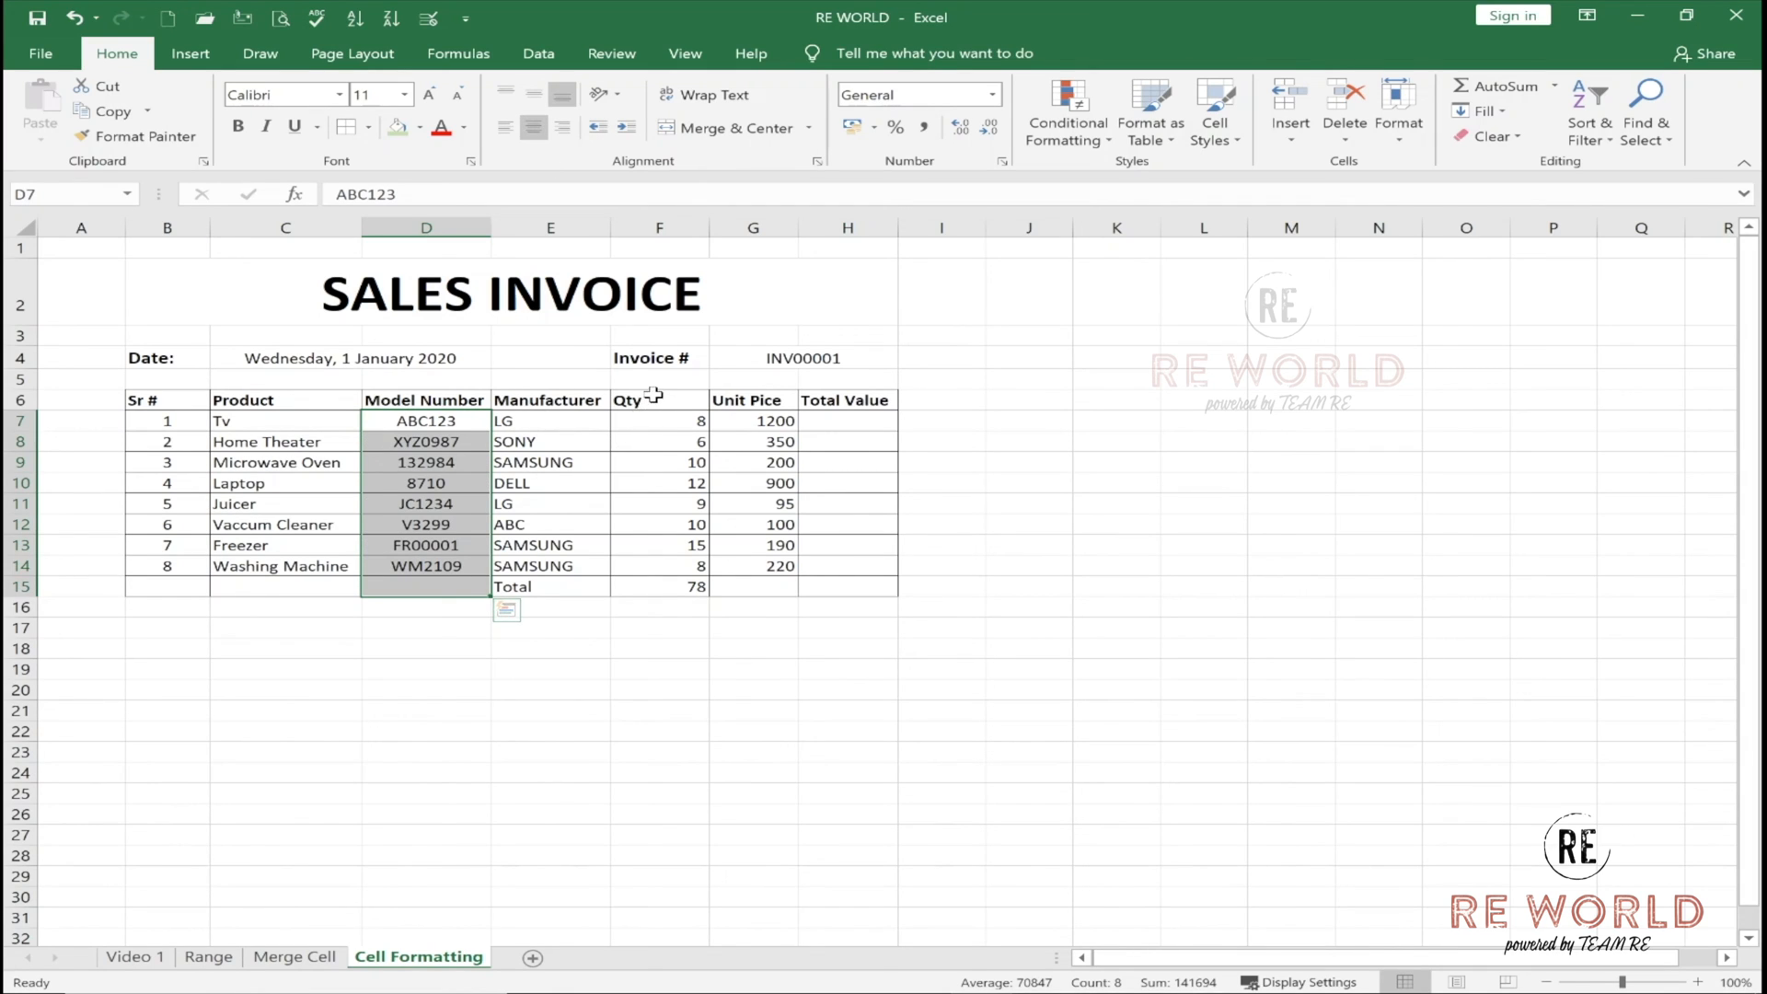
pyautogui.moveTo(654, 394); pyautogui.dragTo(635, 589)
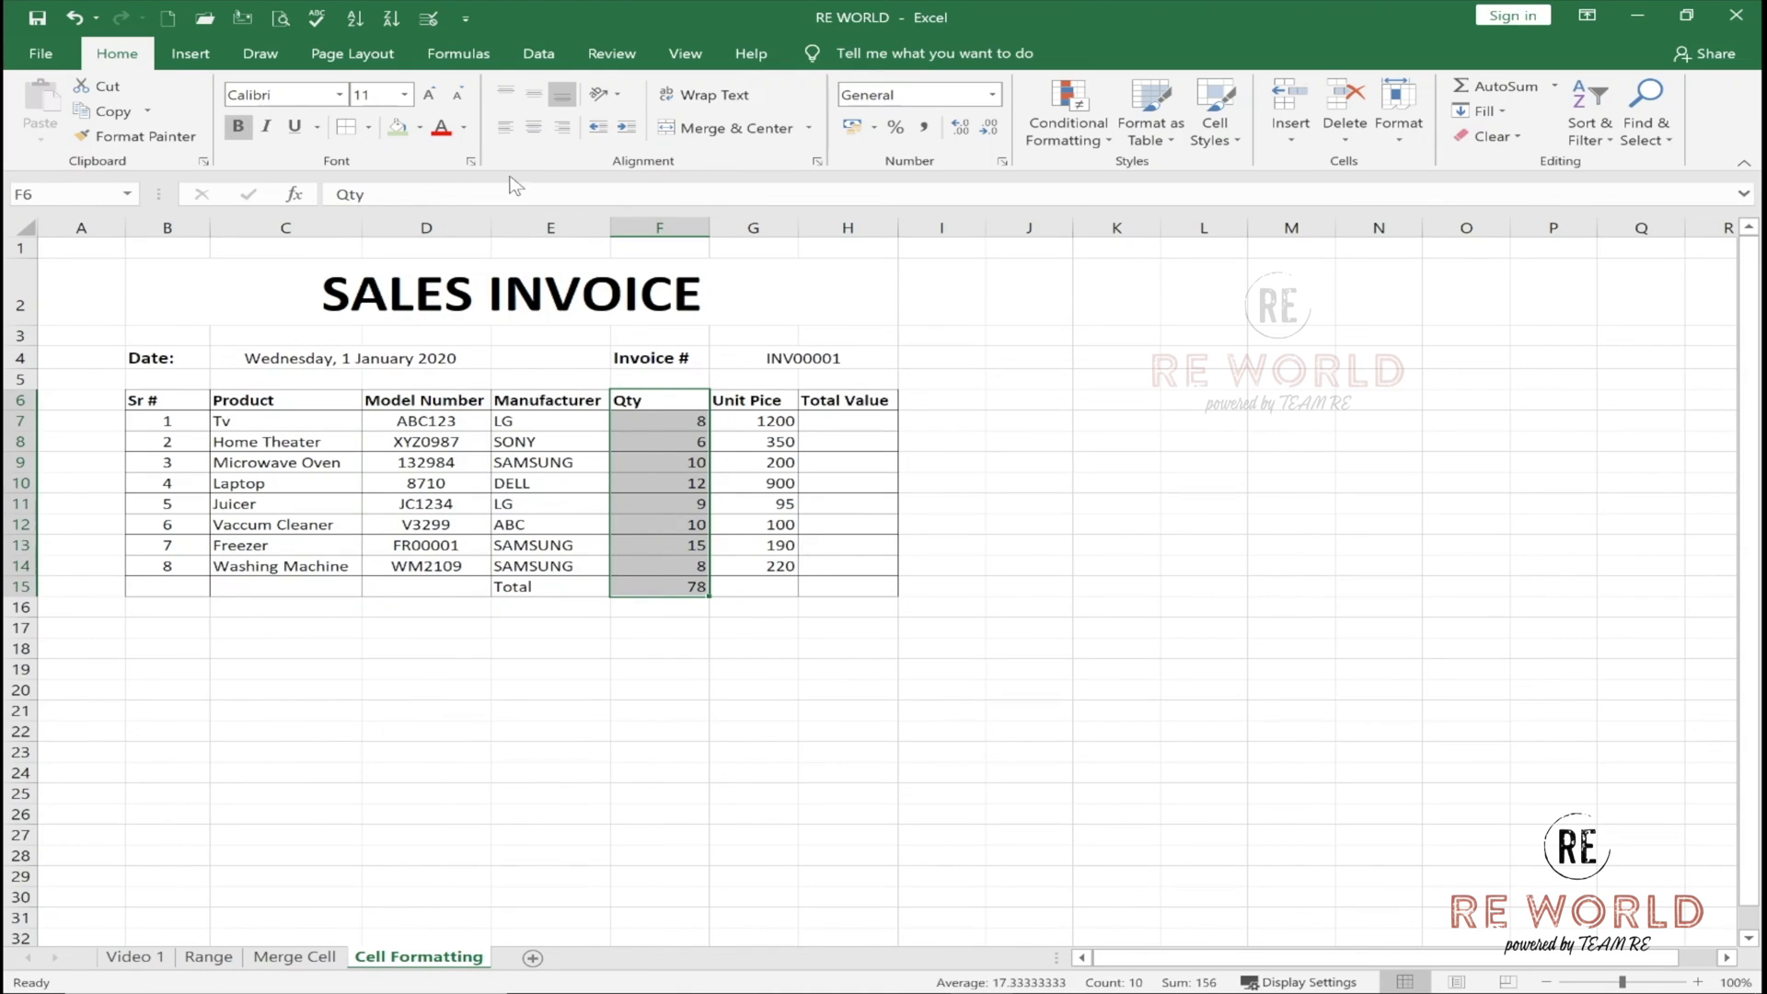
pyautogui.click(533, 127)
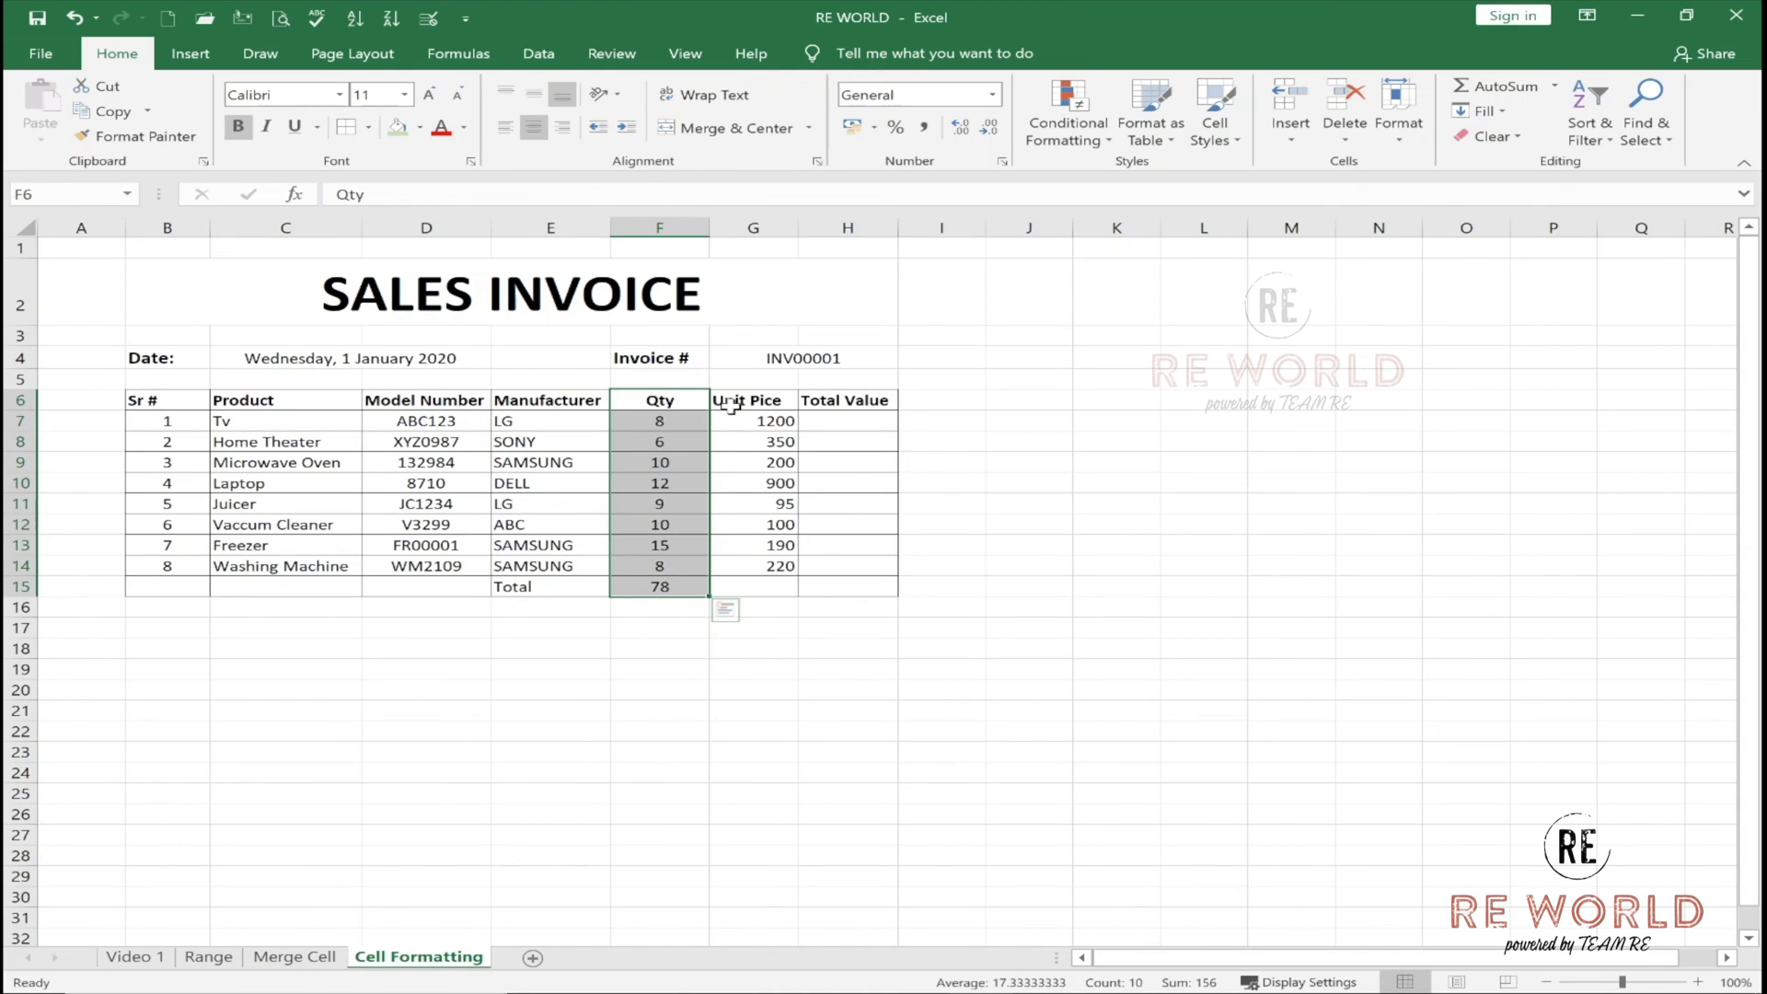
# Center the table headings across B6:H6.
pyautogui.click(183, 405)
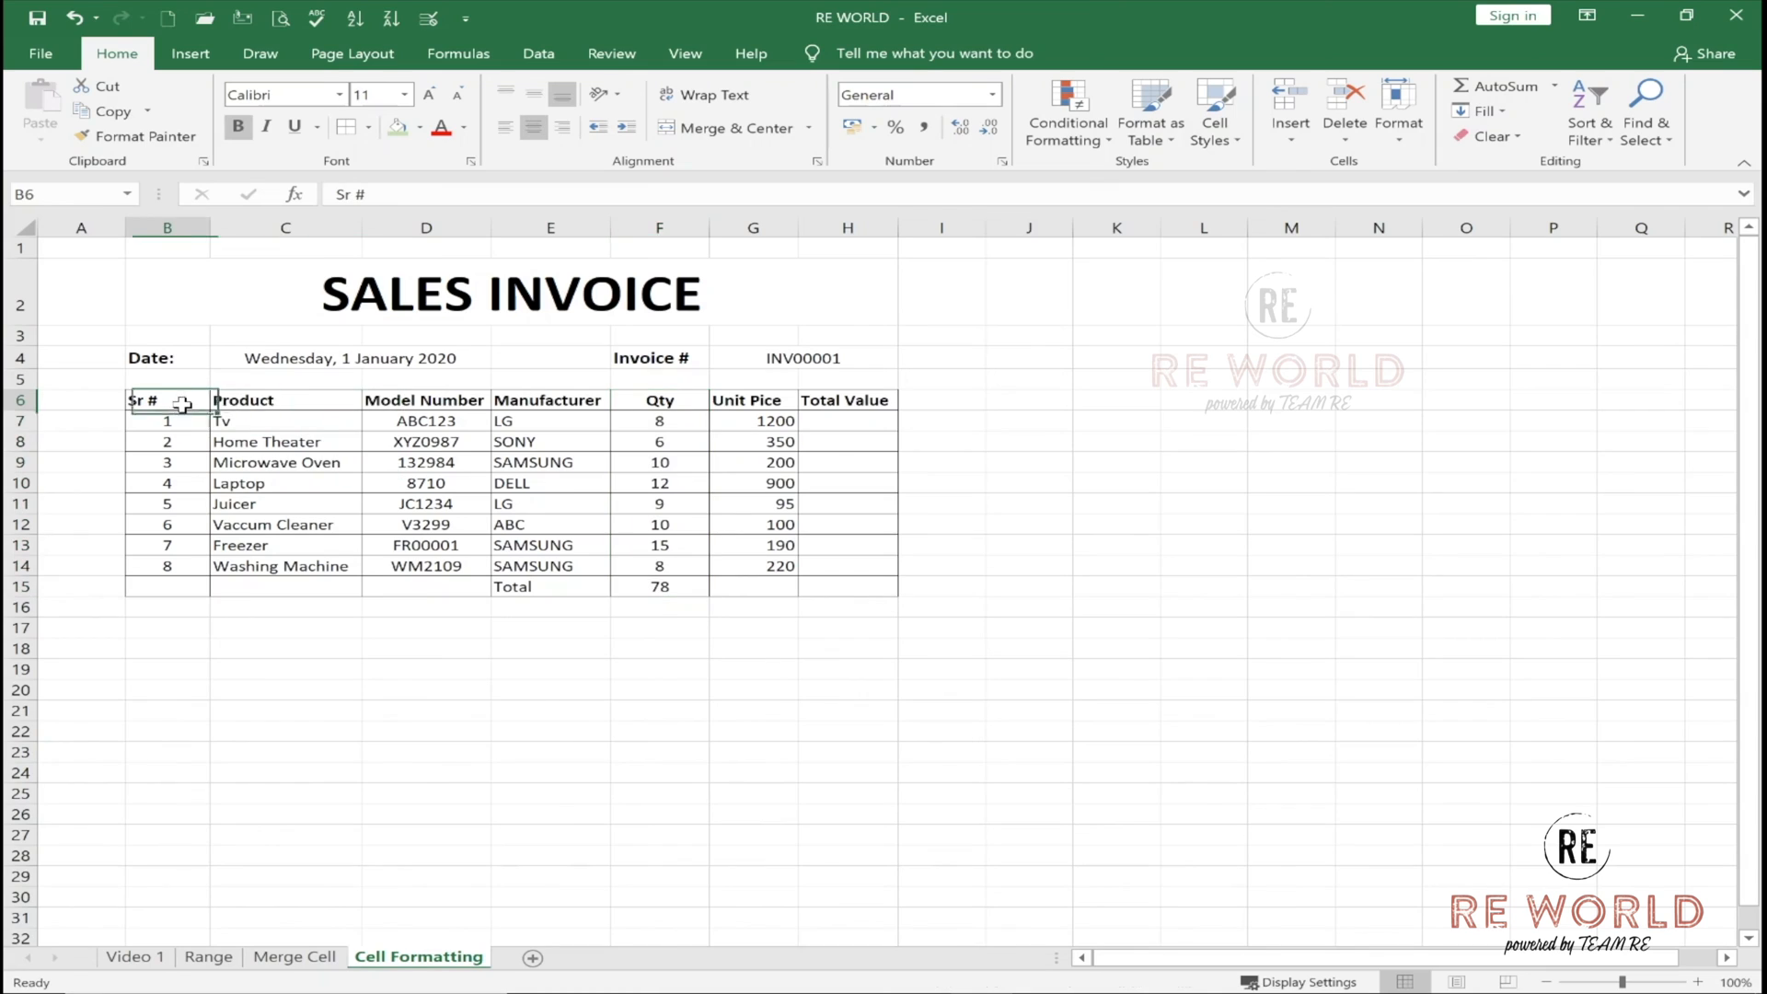
pyautogui.moveTo(183, 405); pyautogui.dragTo(856, 400)
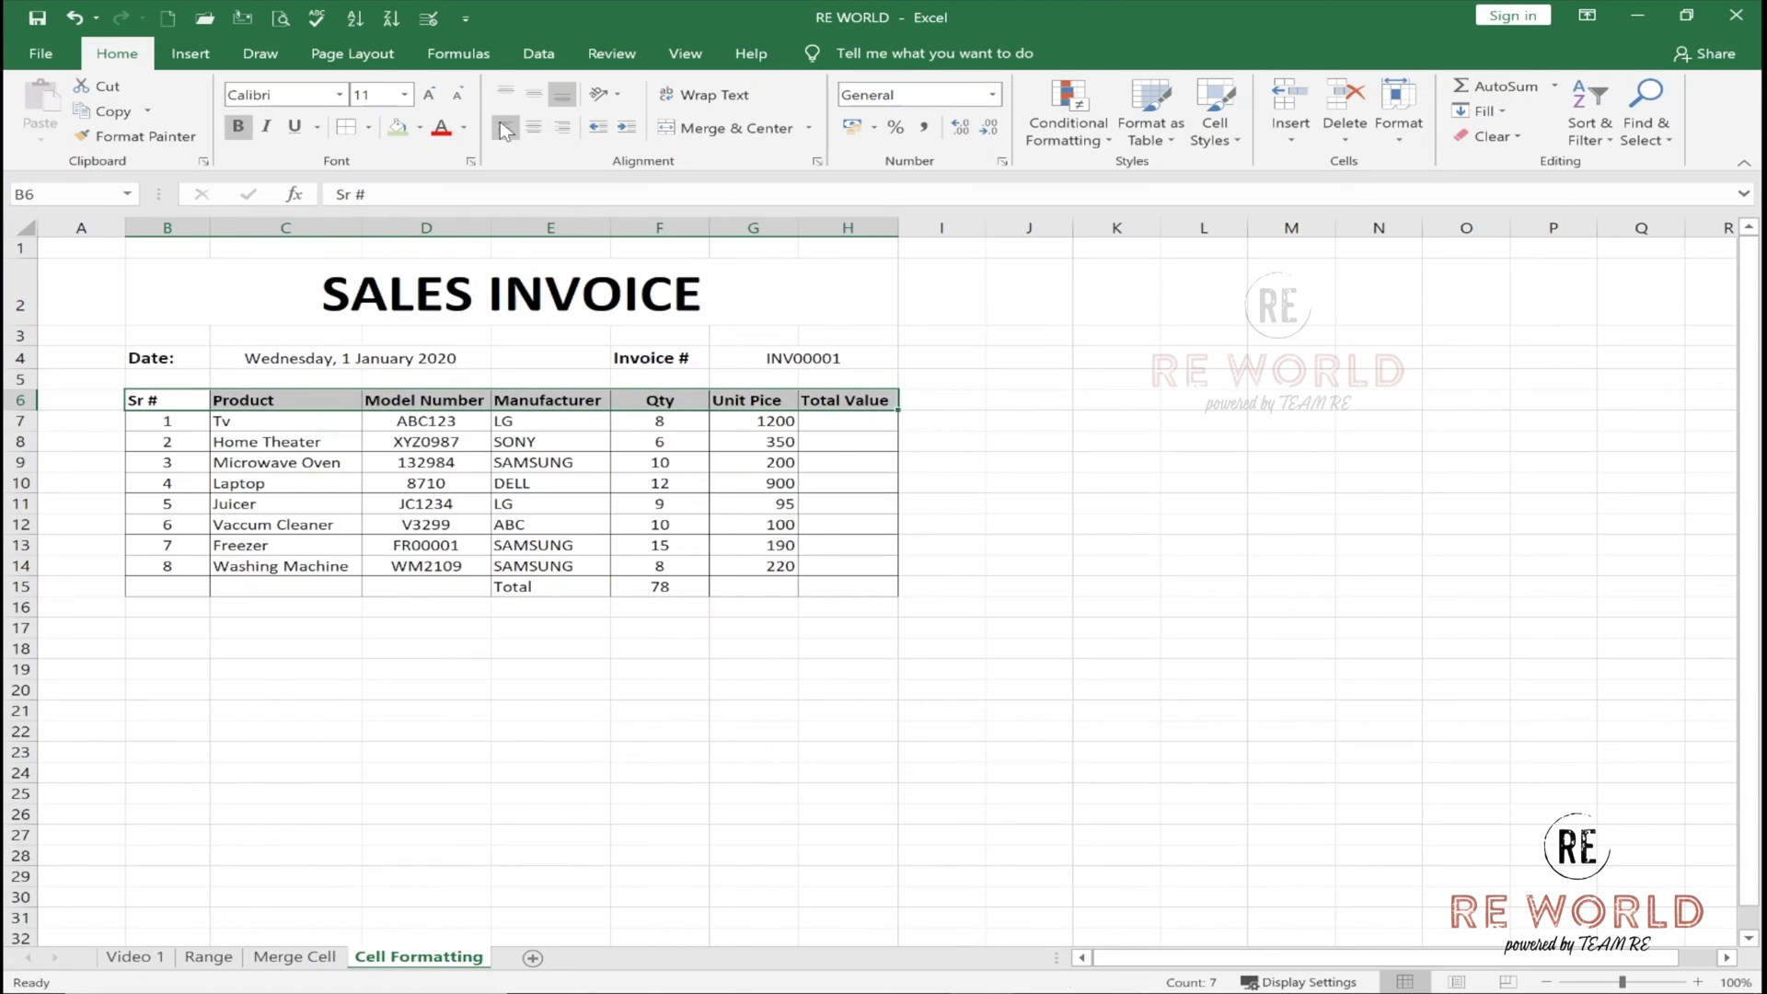
pyautogui.click(533, 127)
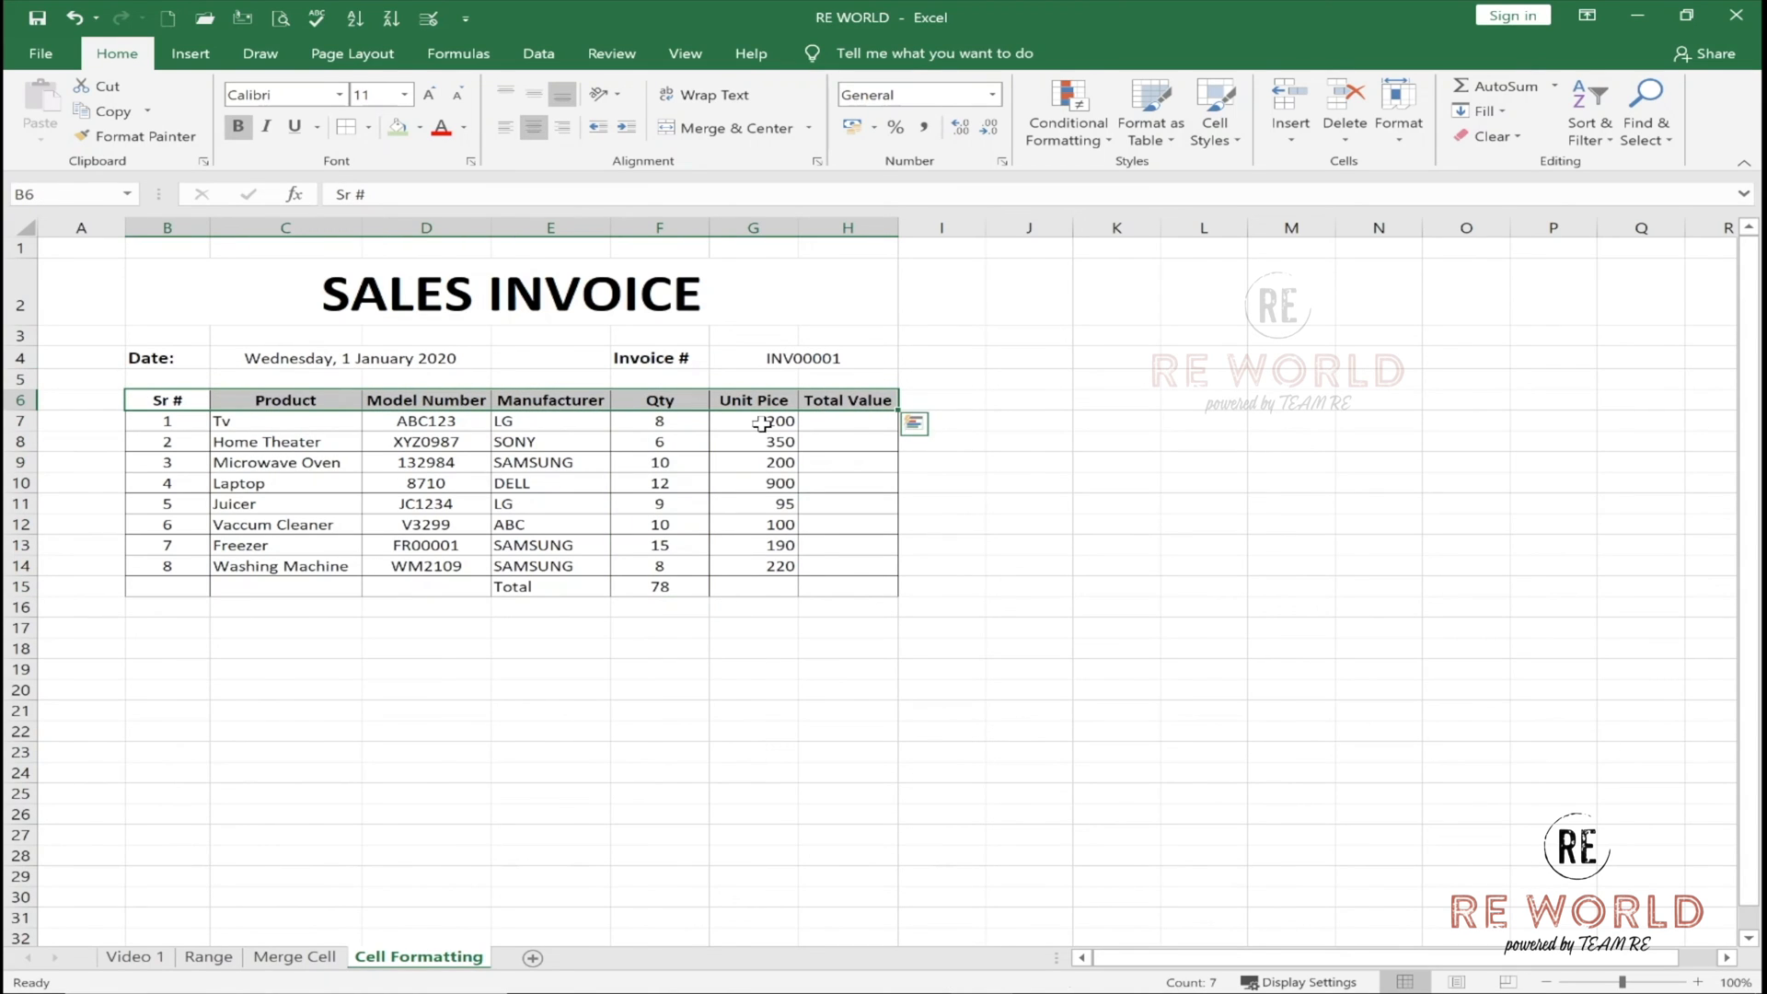
# Apply the Accounting format with the USD symbol and 0 decimal places to unit prices G7:G14, and widen columns G and H.
pyautogui.moveTo(762, 424); pyautogui.dragTo(778, 566)
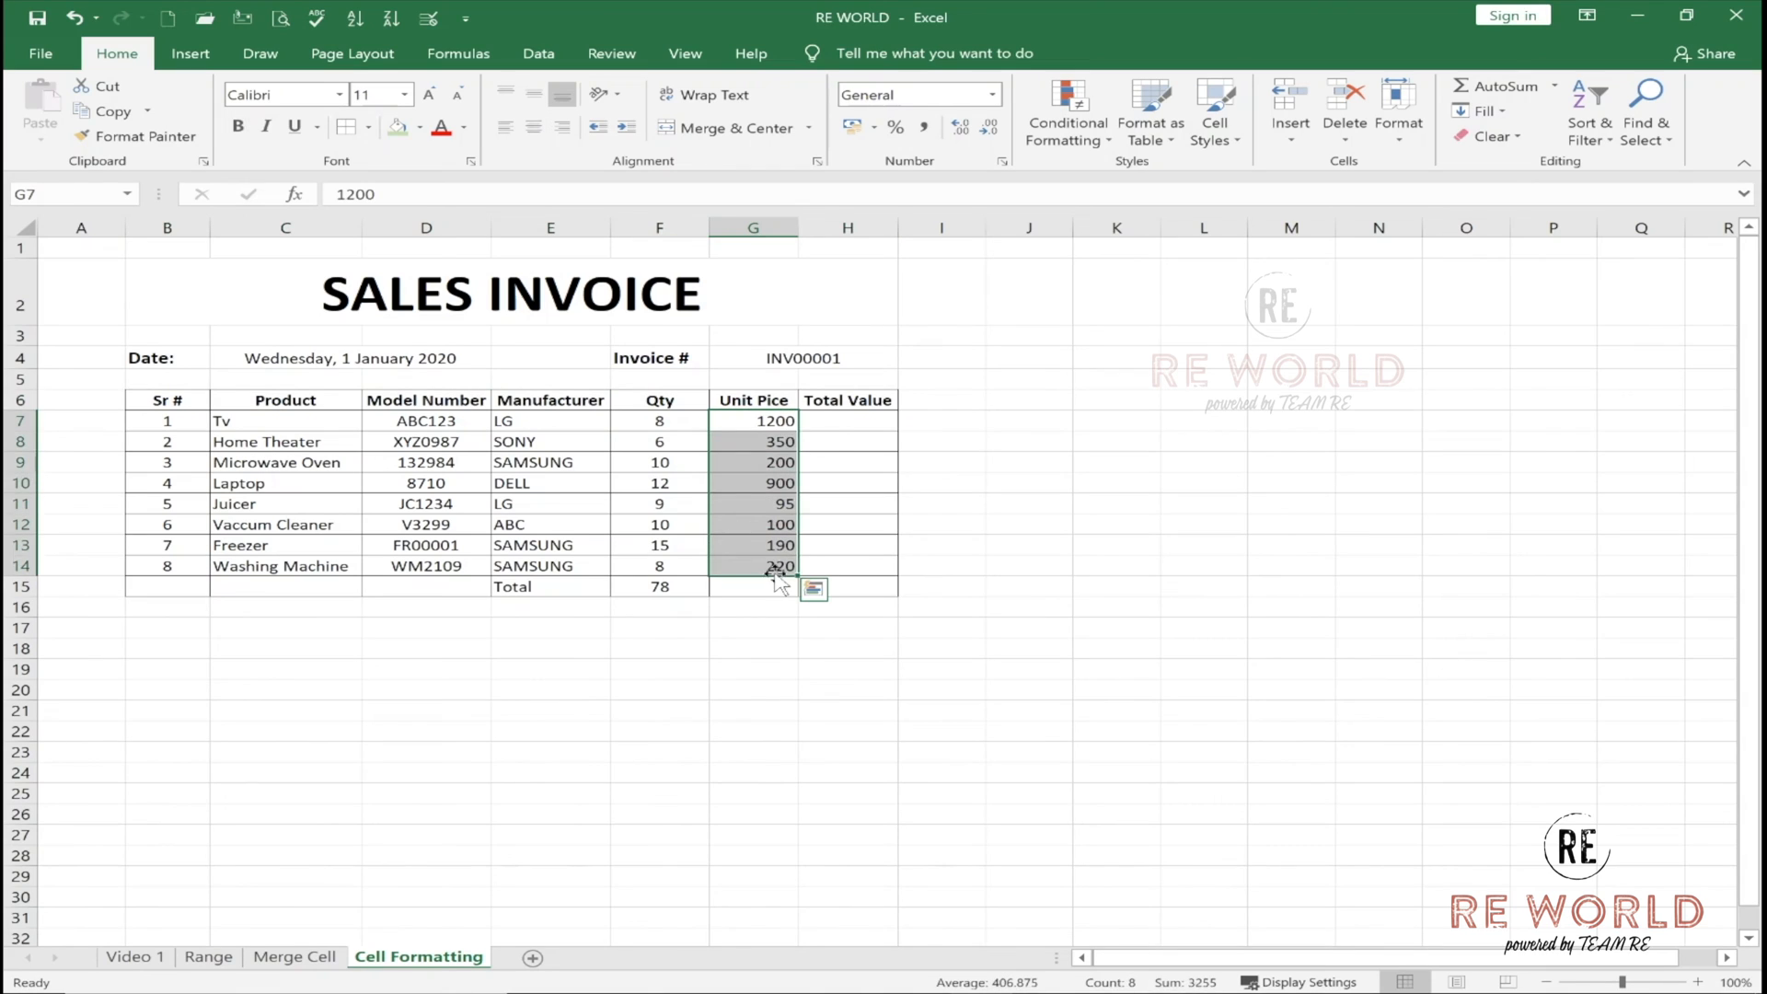
pyautogui.moveTo(841, 424); pyautogui.dragTo(833, 573)
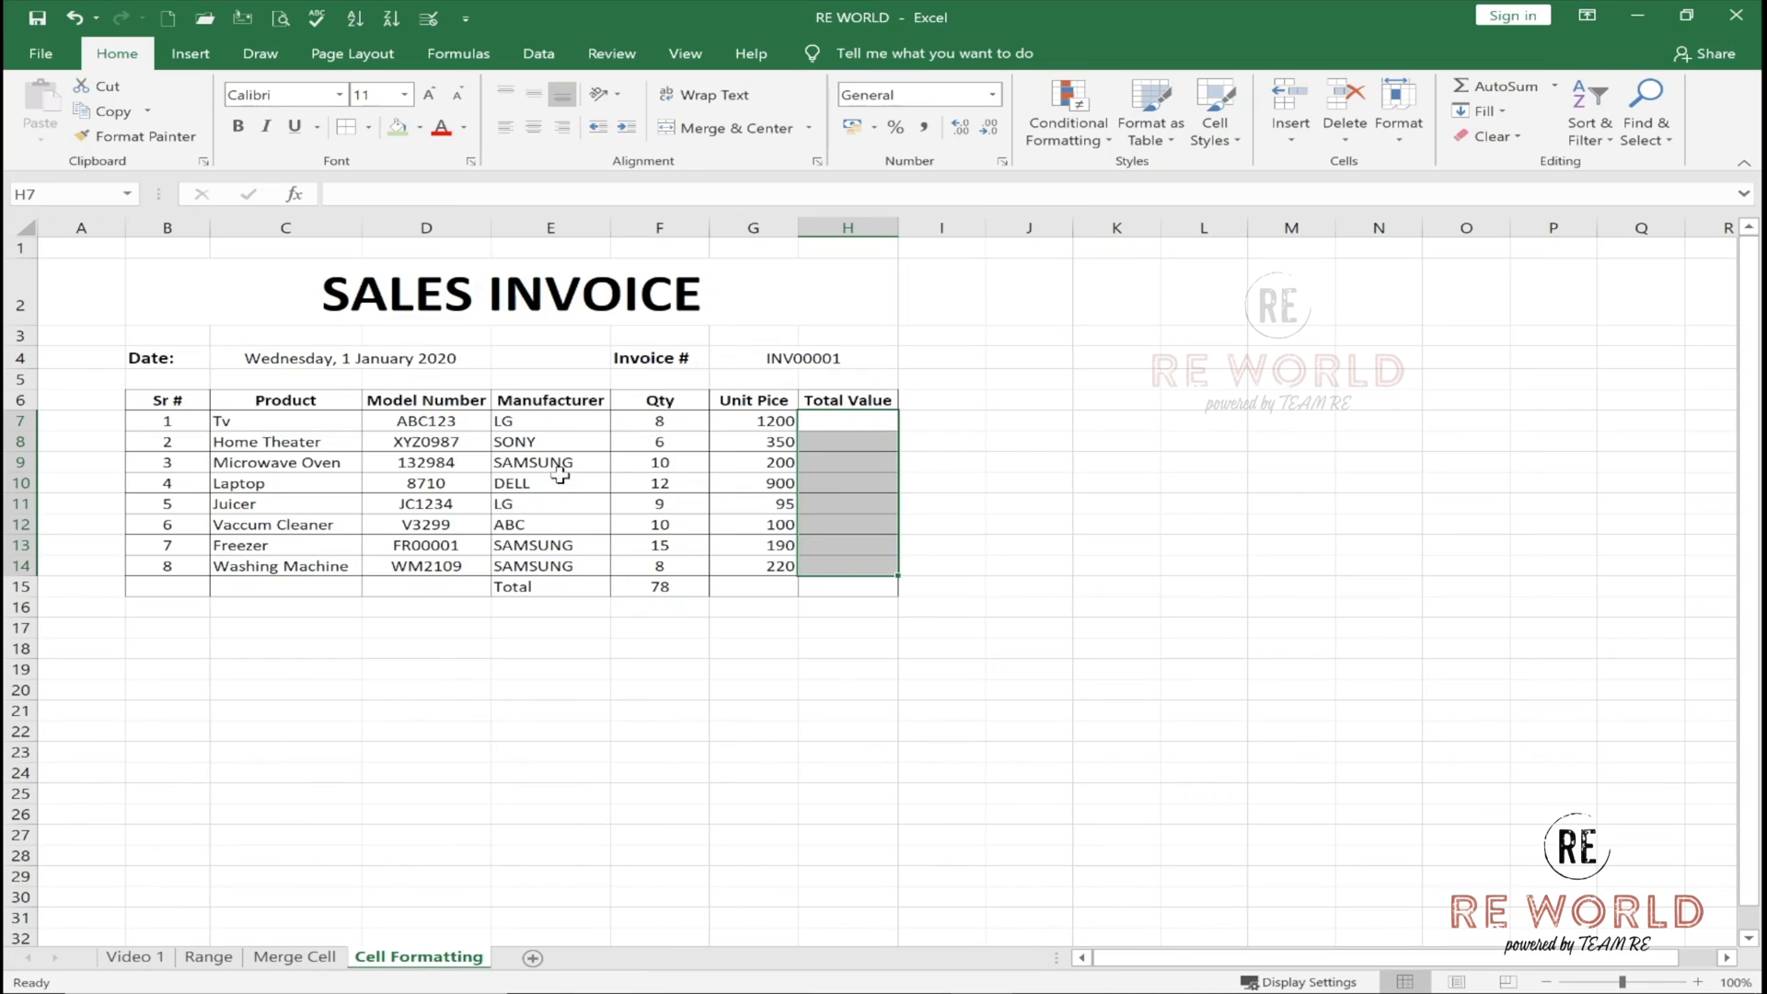
pyautogui.moveTo(747, 423); pyautogui.dragTo(739, 569)
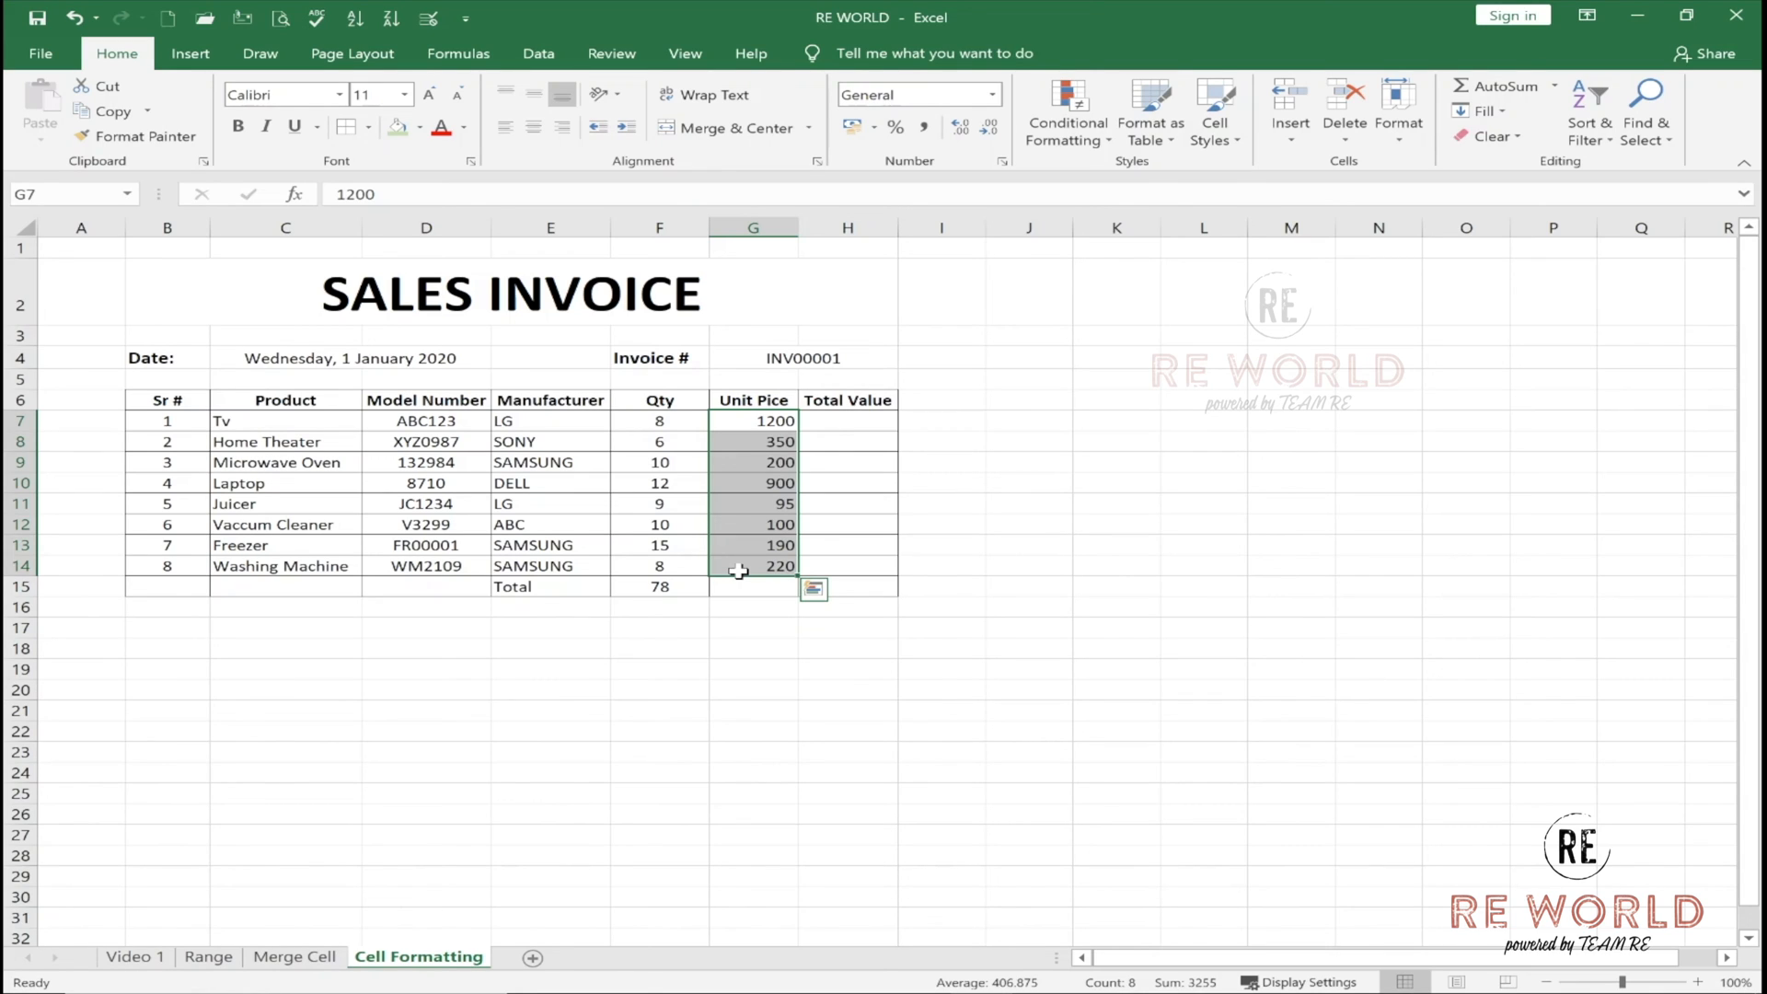
pyautogui.rightClick(751, 423)
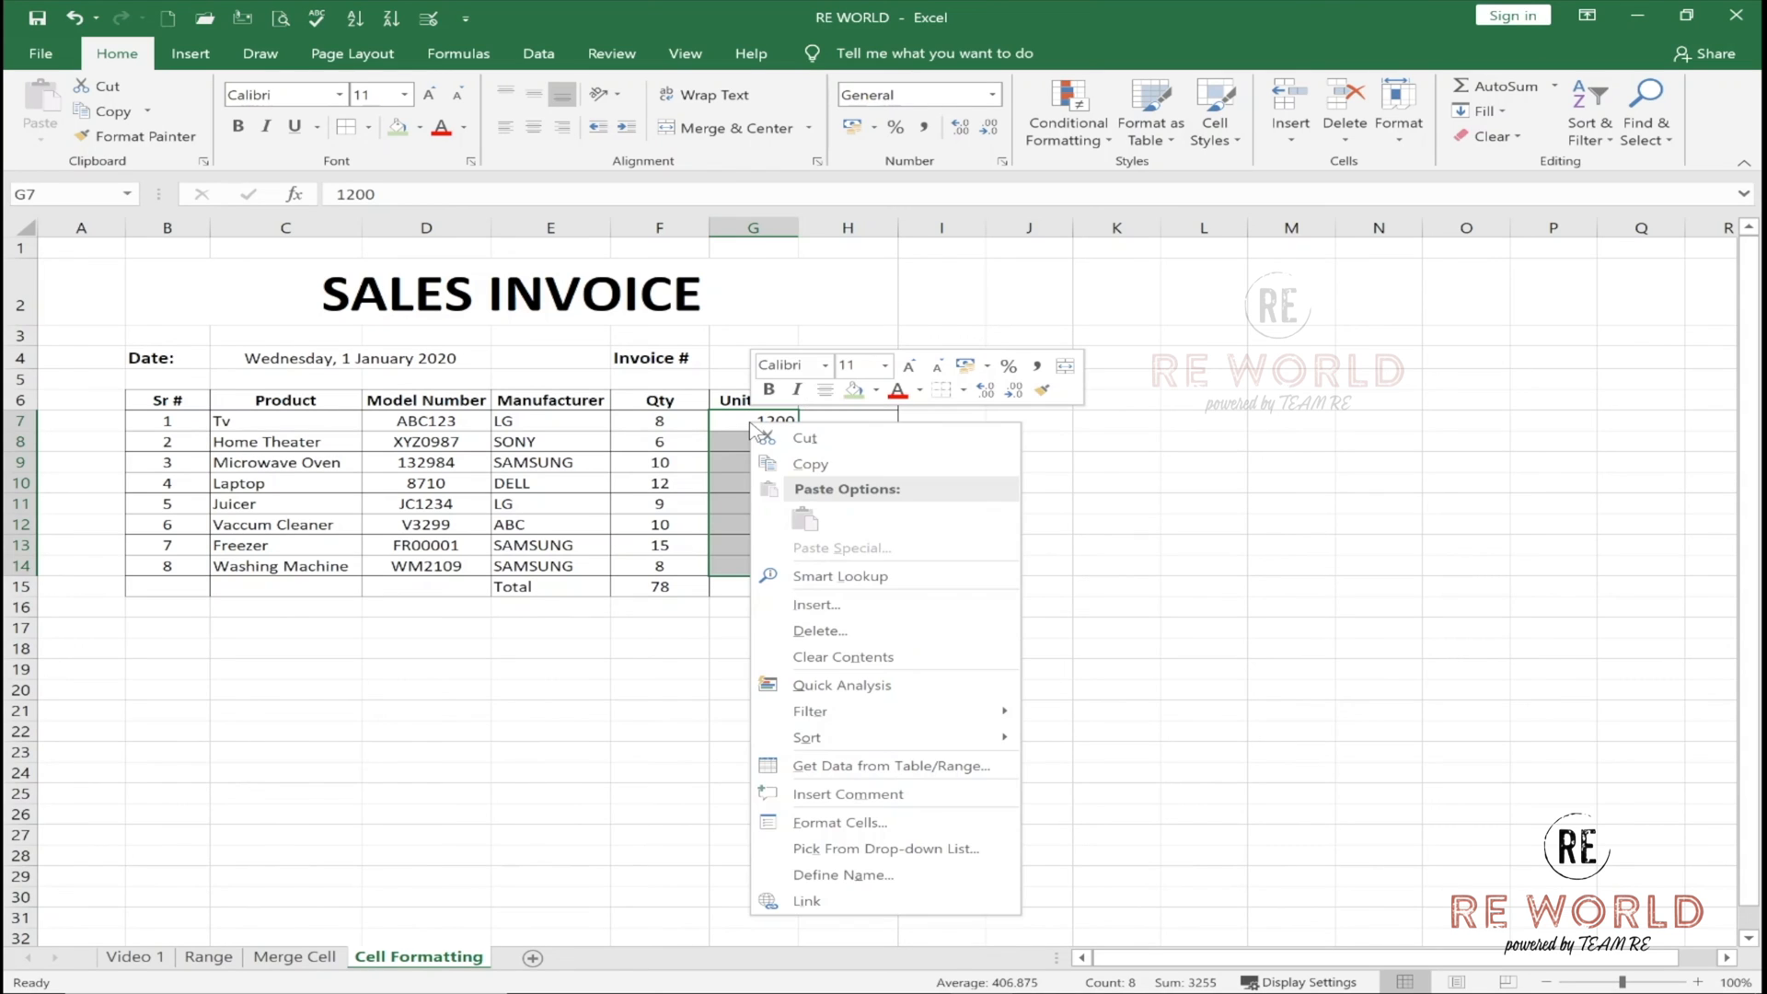
pyautogui.click(832, 825)
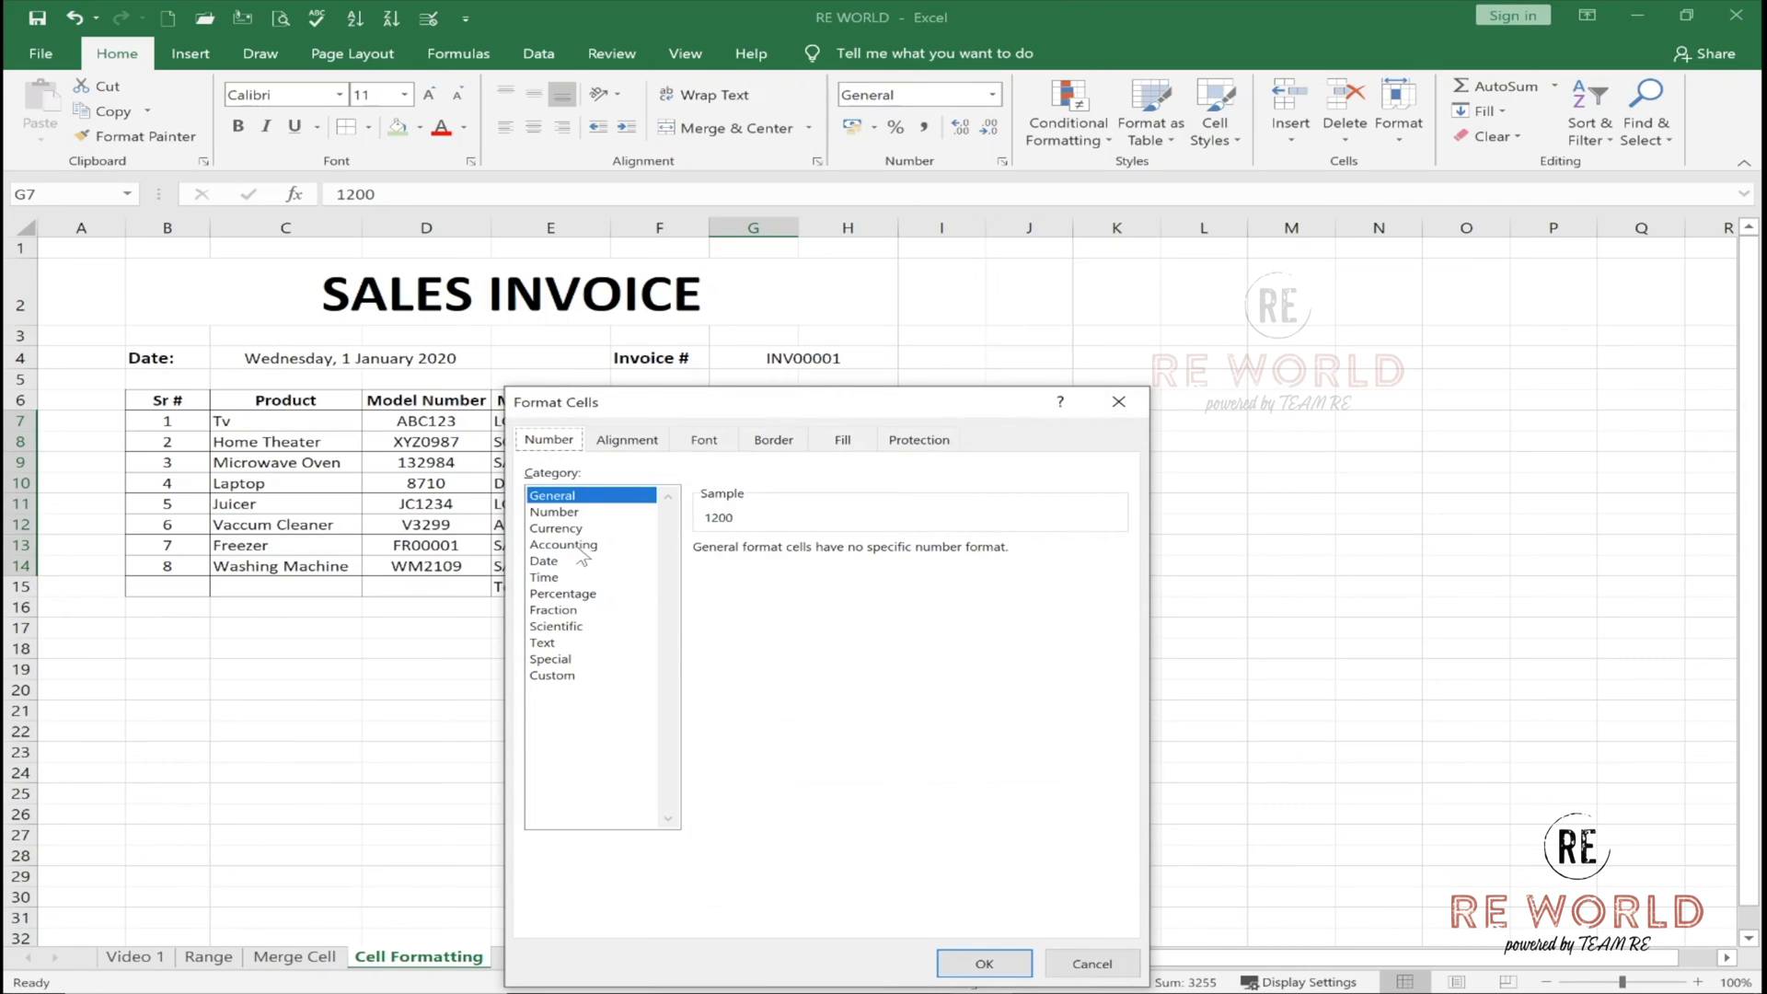
pyautogui.click(564, 544)
pyautogui.click(799, 582)
pyautogui.click(800, 593)
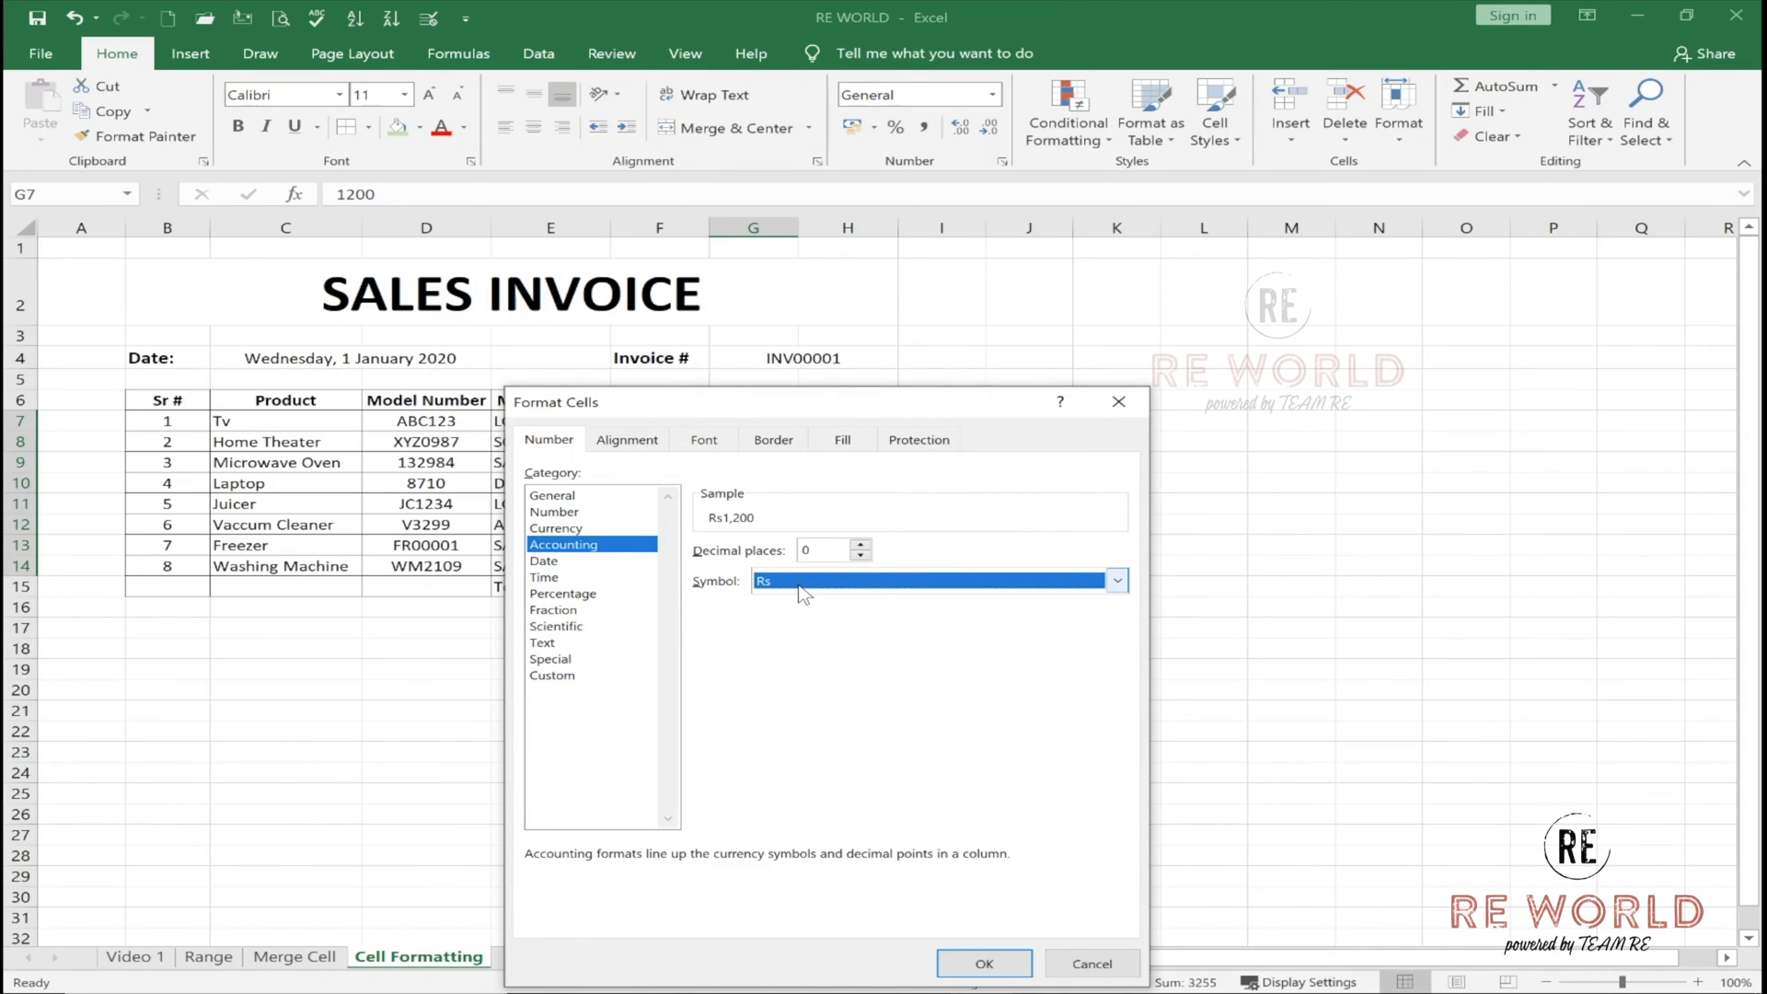
pyautogui.write('us')
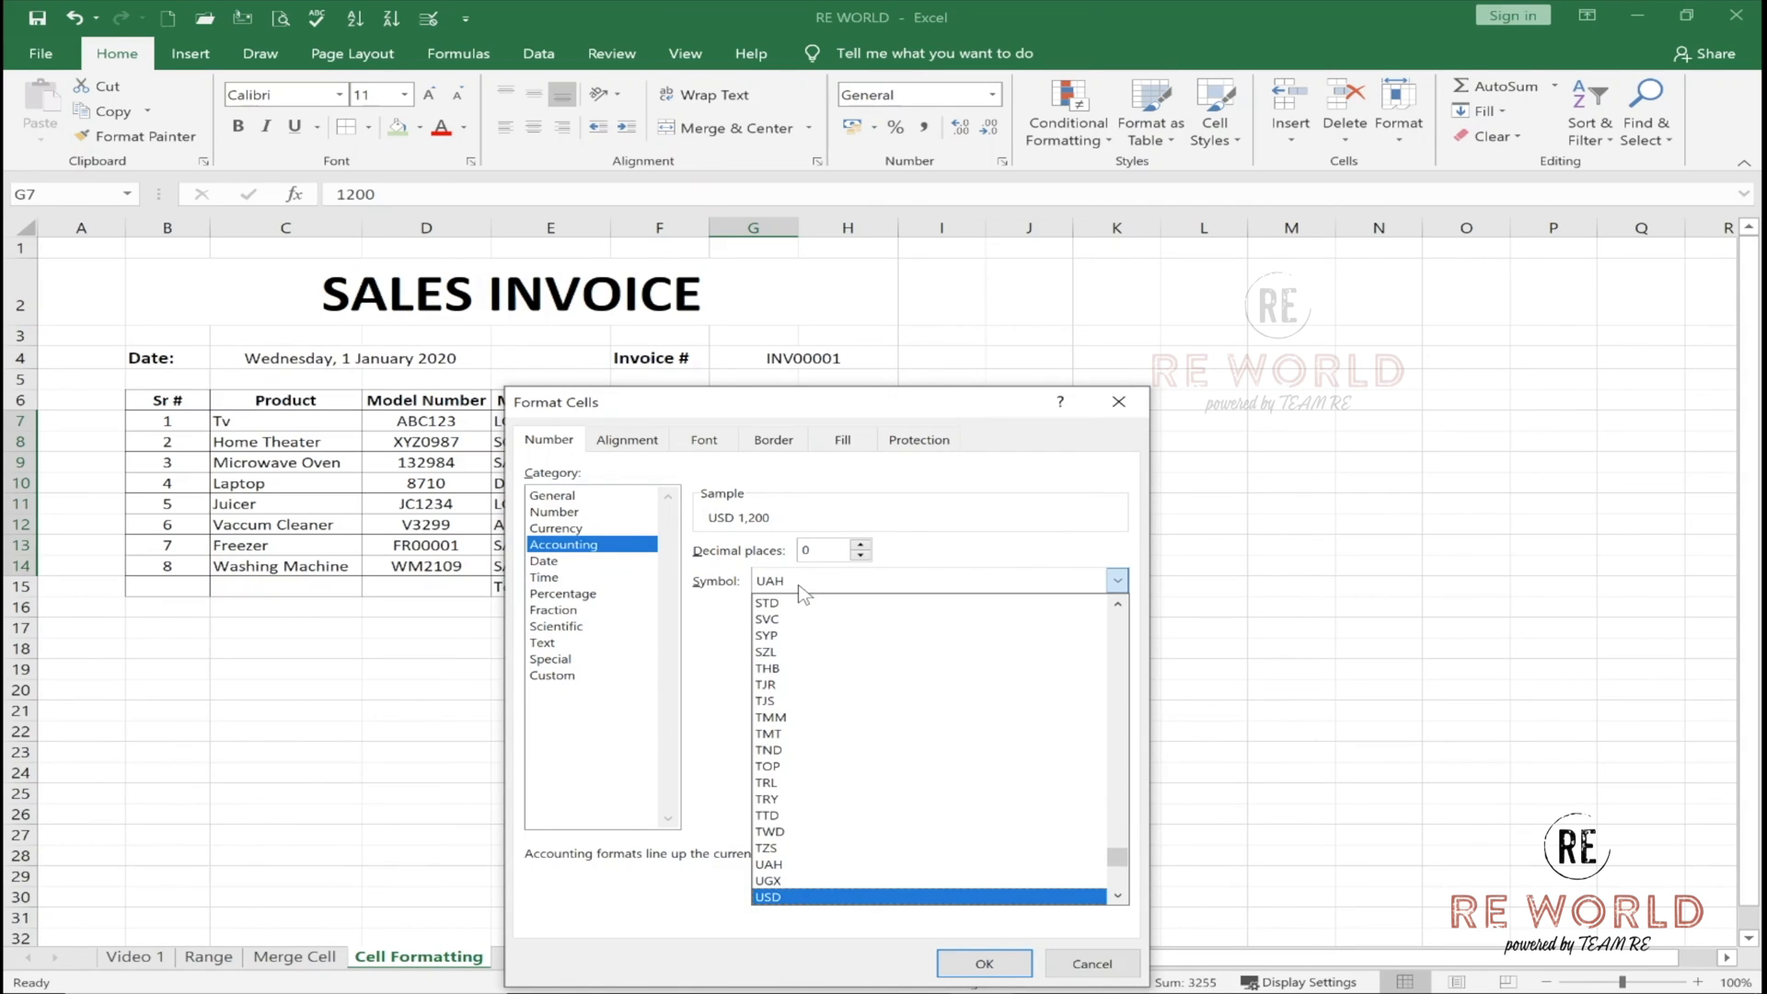
pyautogui.click(789, 897)
pyautogui.click(968, 961)
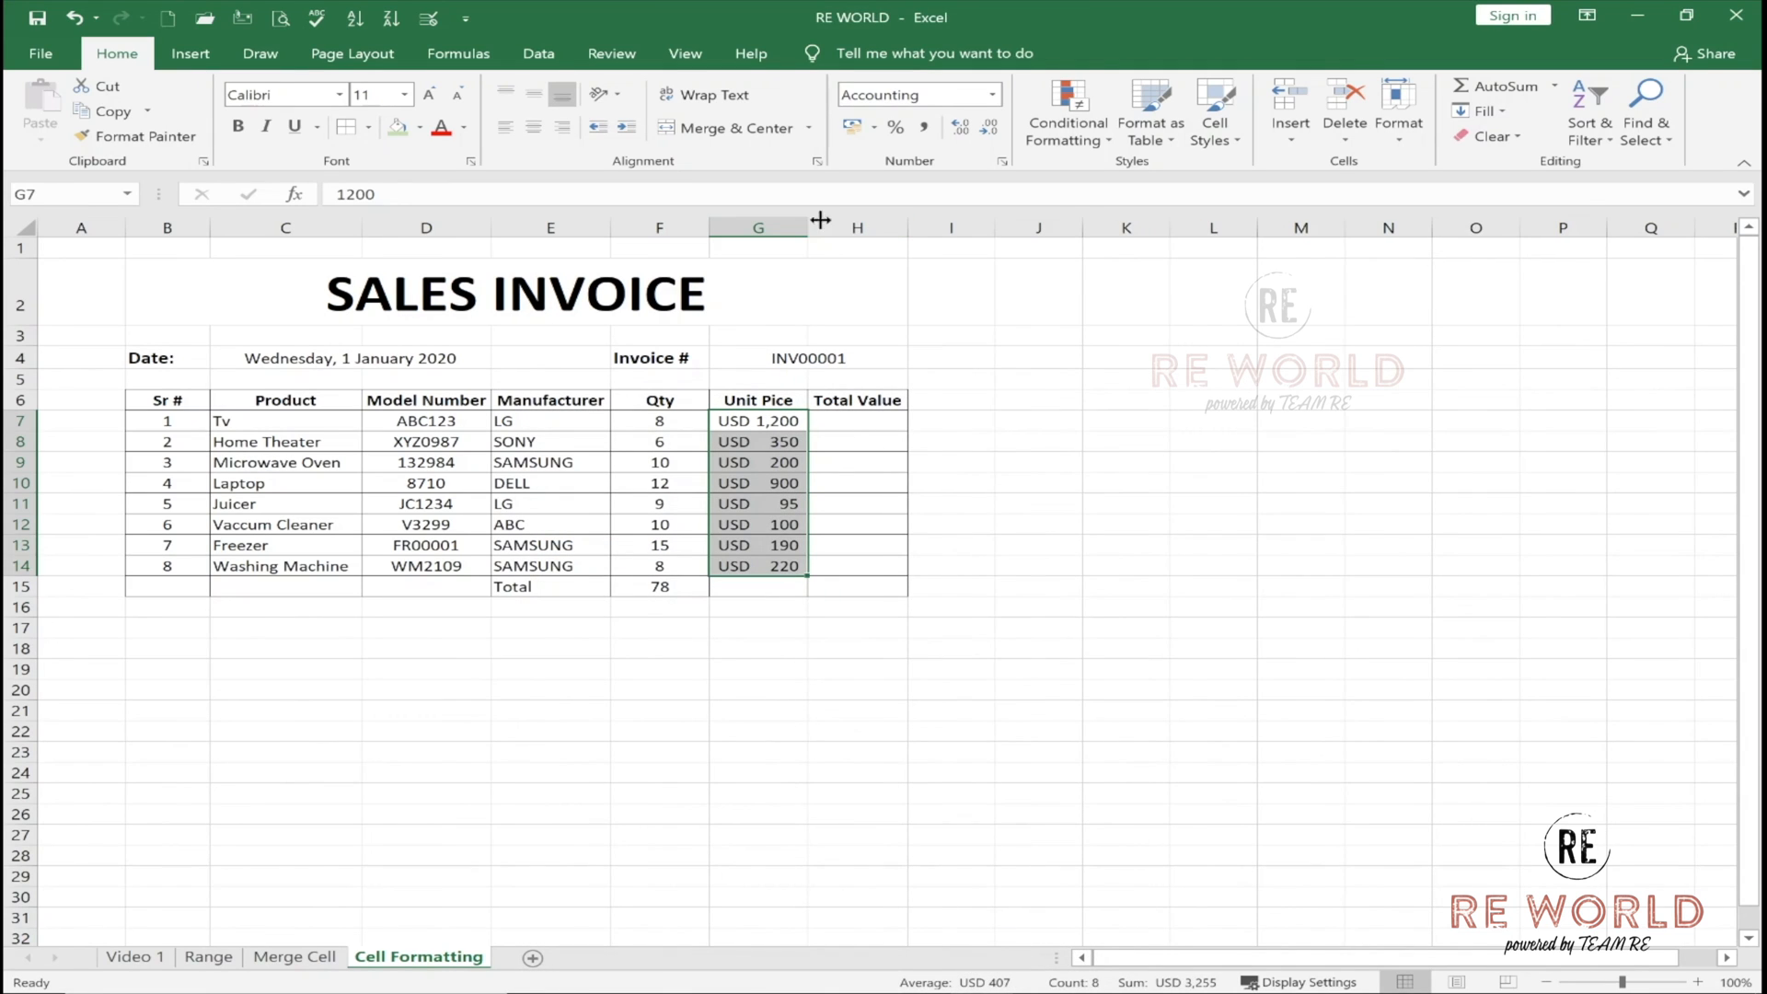
pyautogui.moveTo(805, 221); pyautogui.dragTo(967, 229)
pyautogui.click(888, 418)
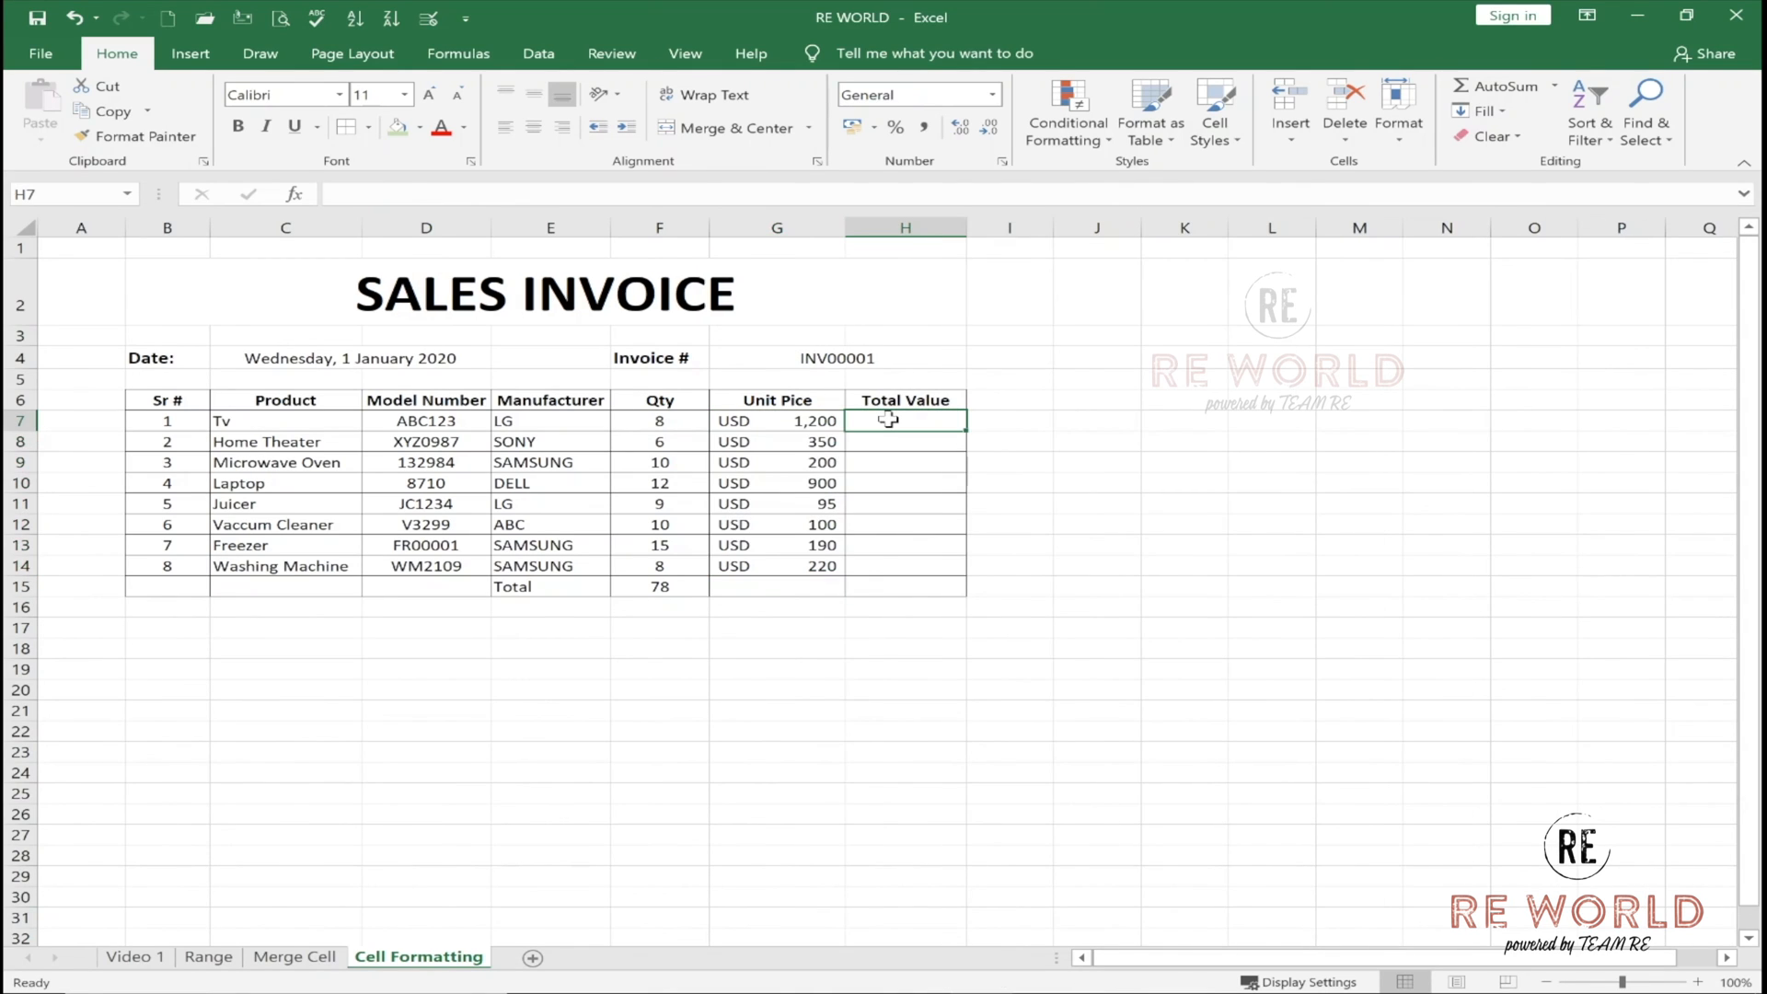
# Examine the quantity total's formula in F15 and the Tv row's unit price and total value cells.
pyautogui.click(809, 421)
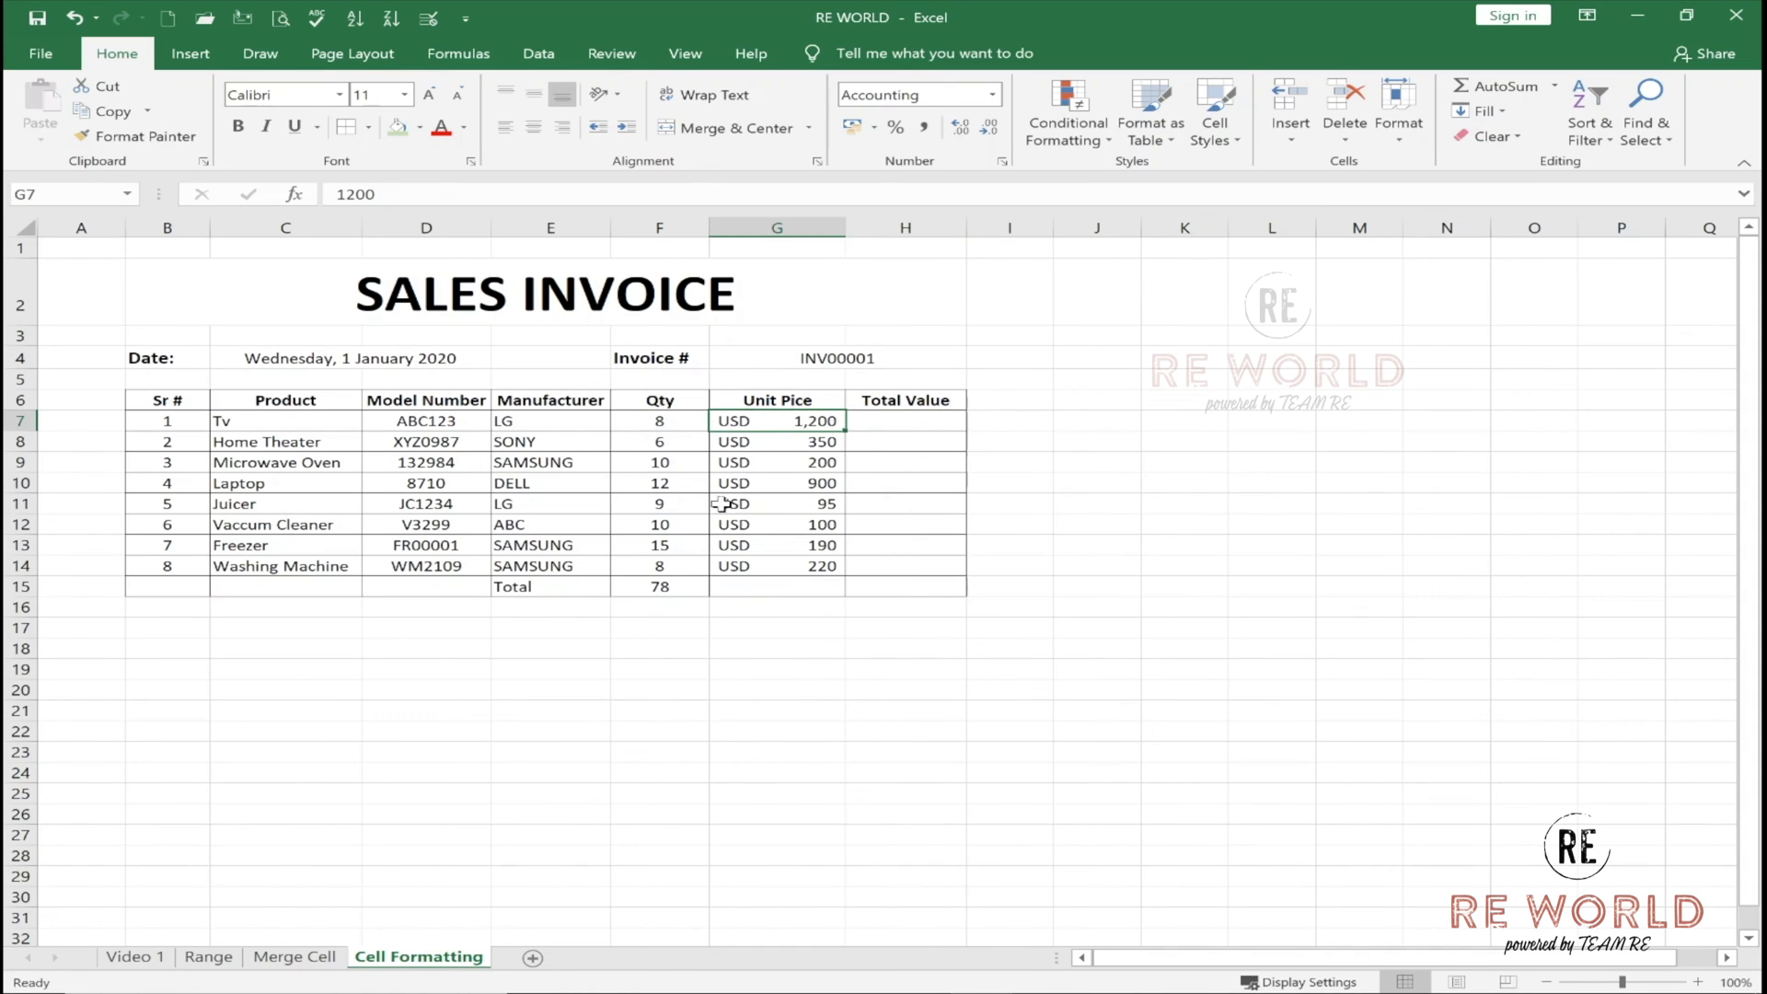
pyautogui.doubleClick(659, 586)
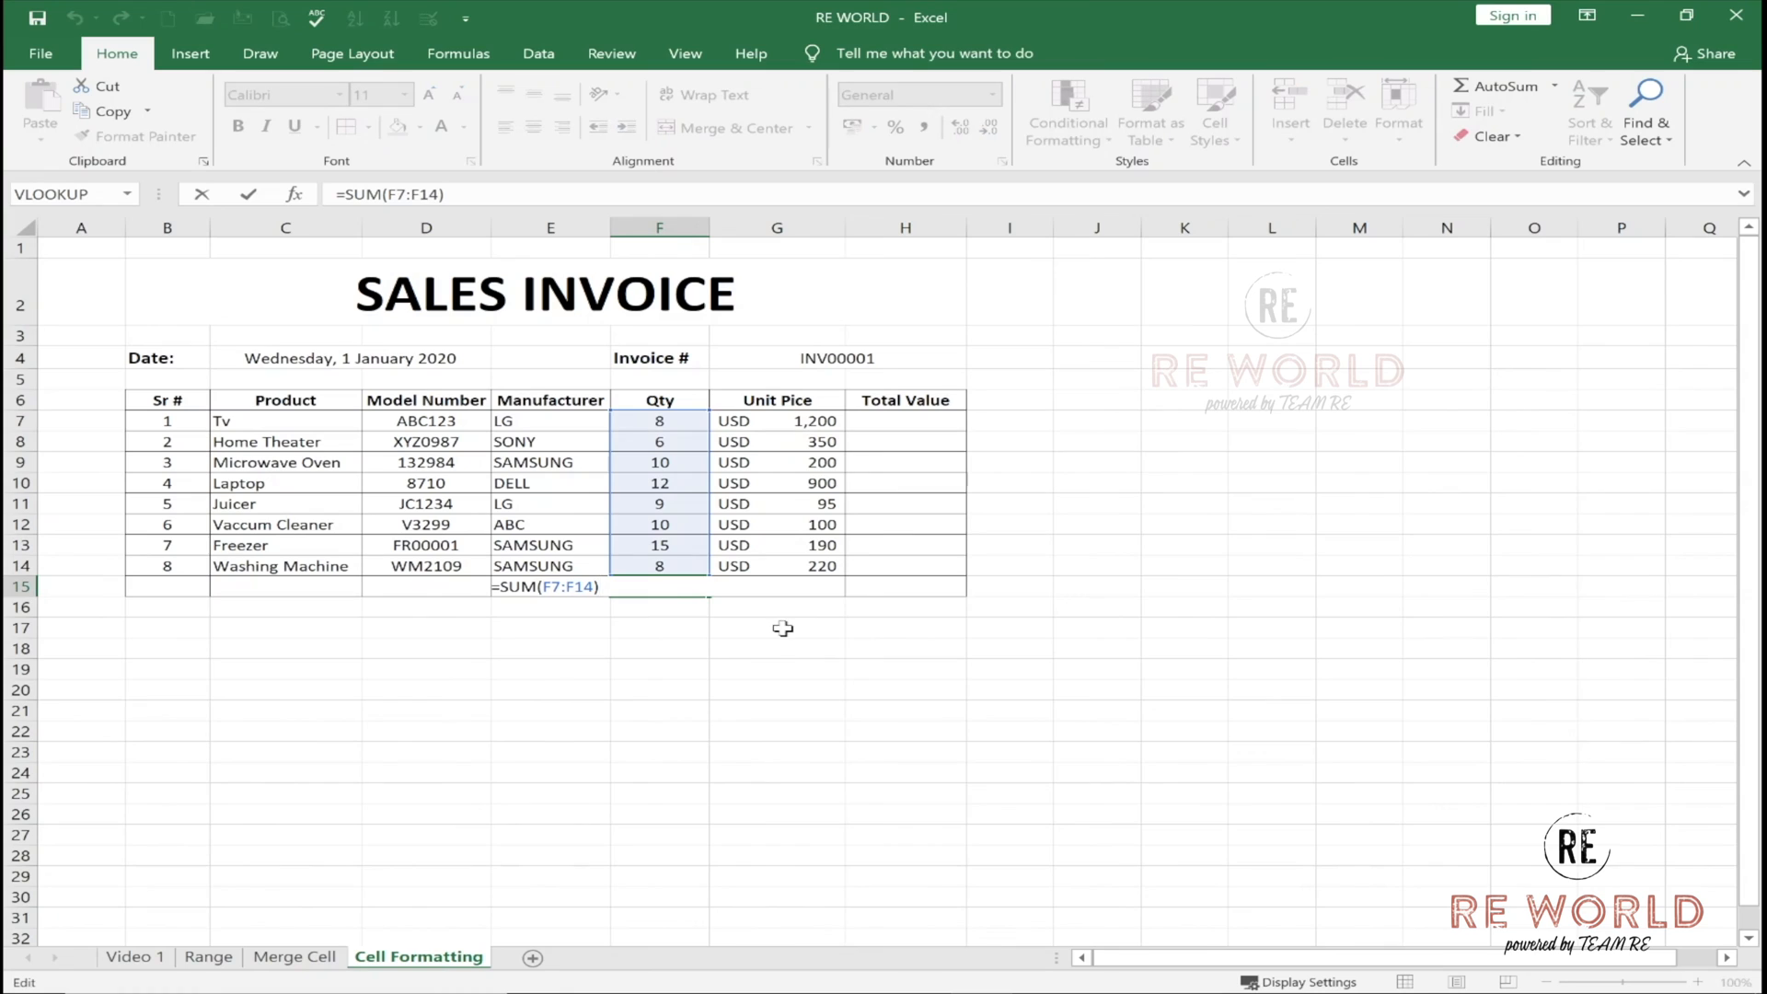
pyautogui.press('Escape')
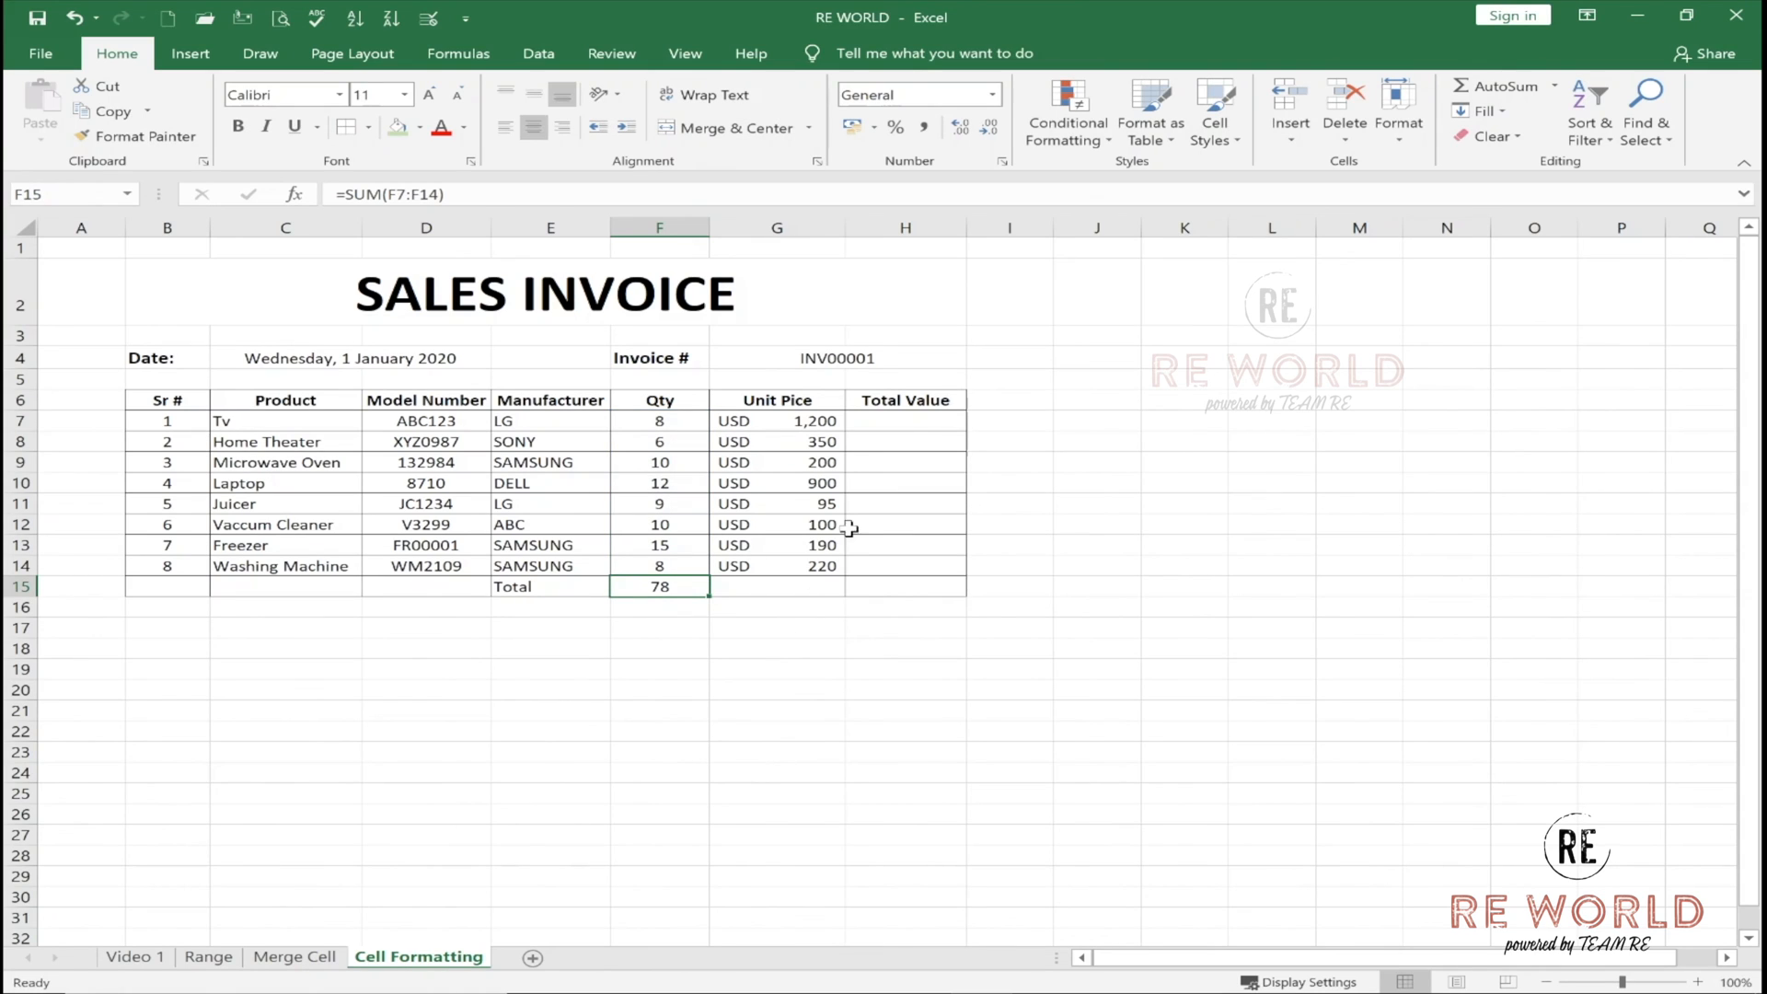
pyautogui.click(932, 422)
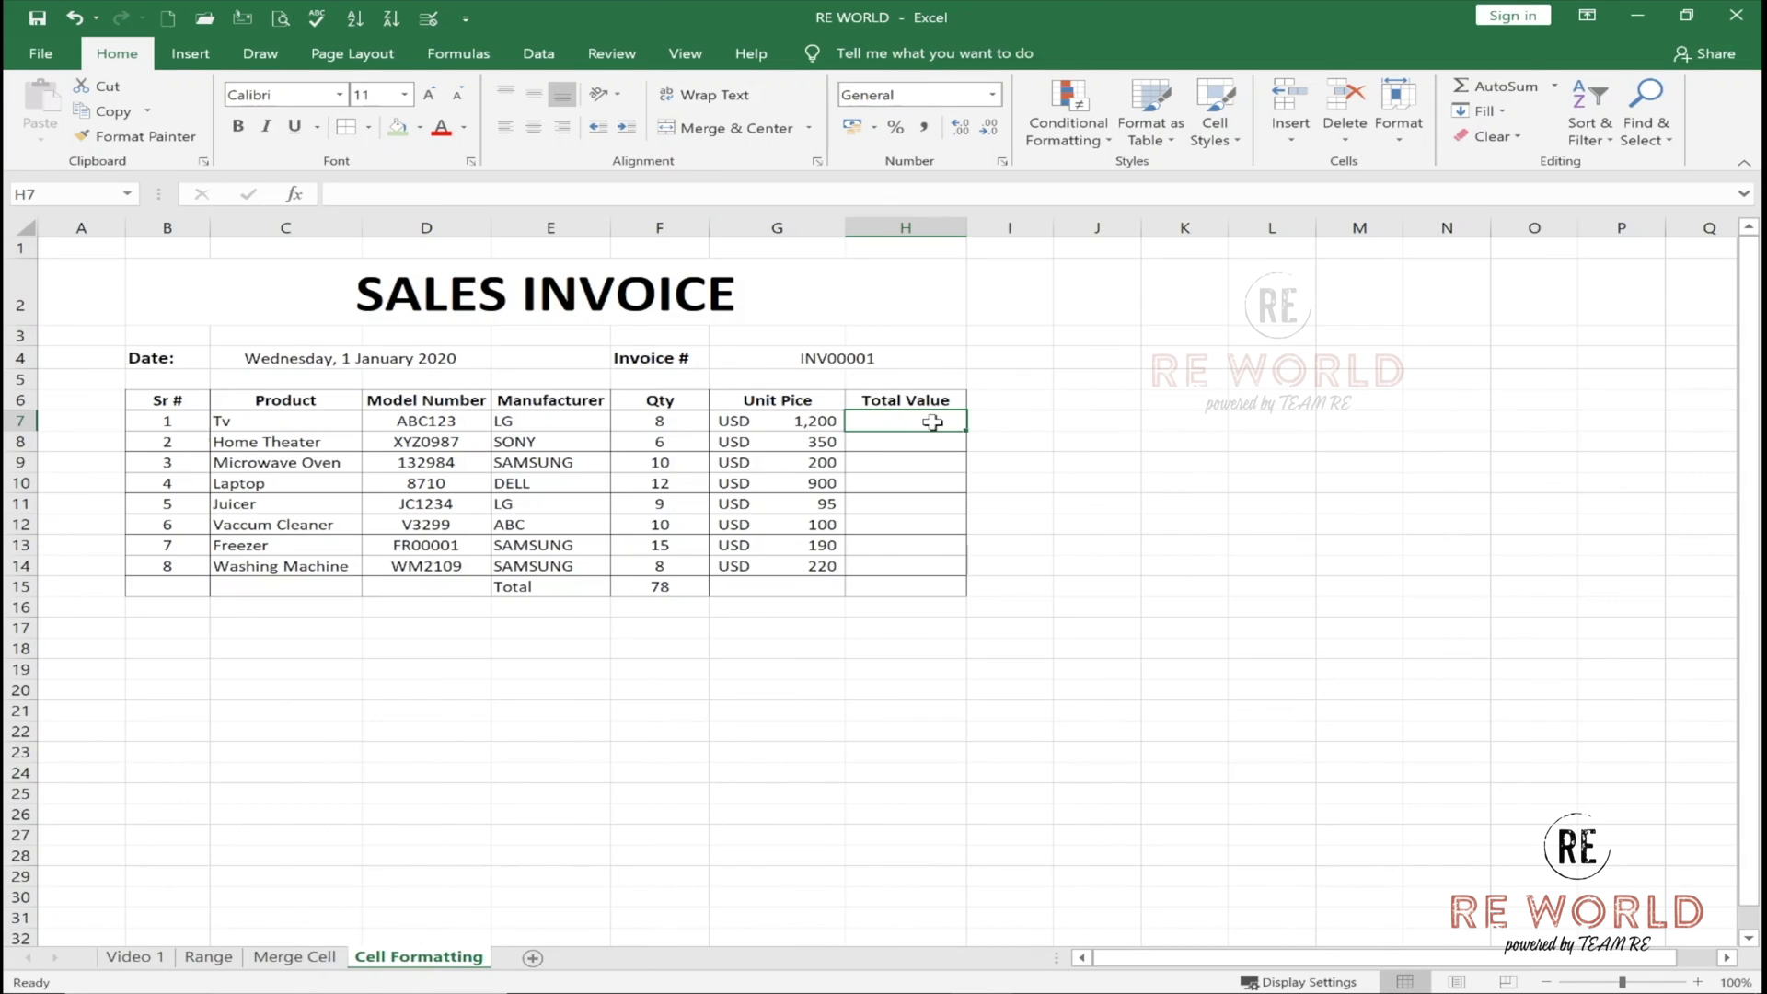
pyautogui.click(808, 419)
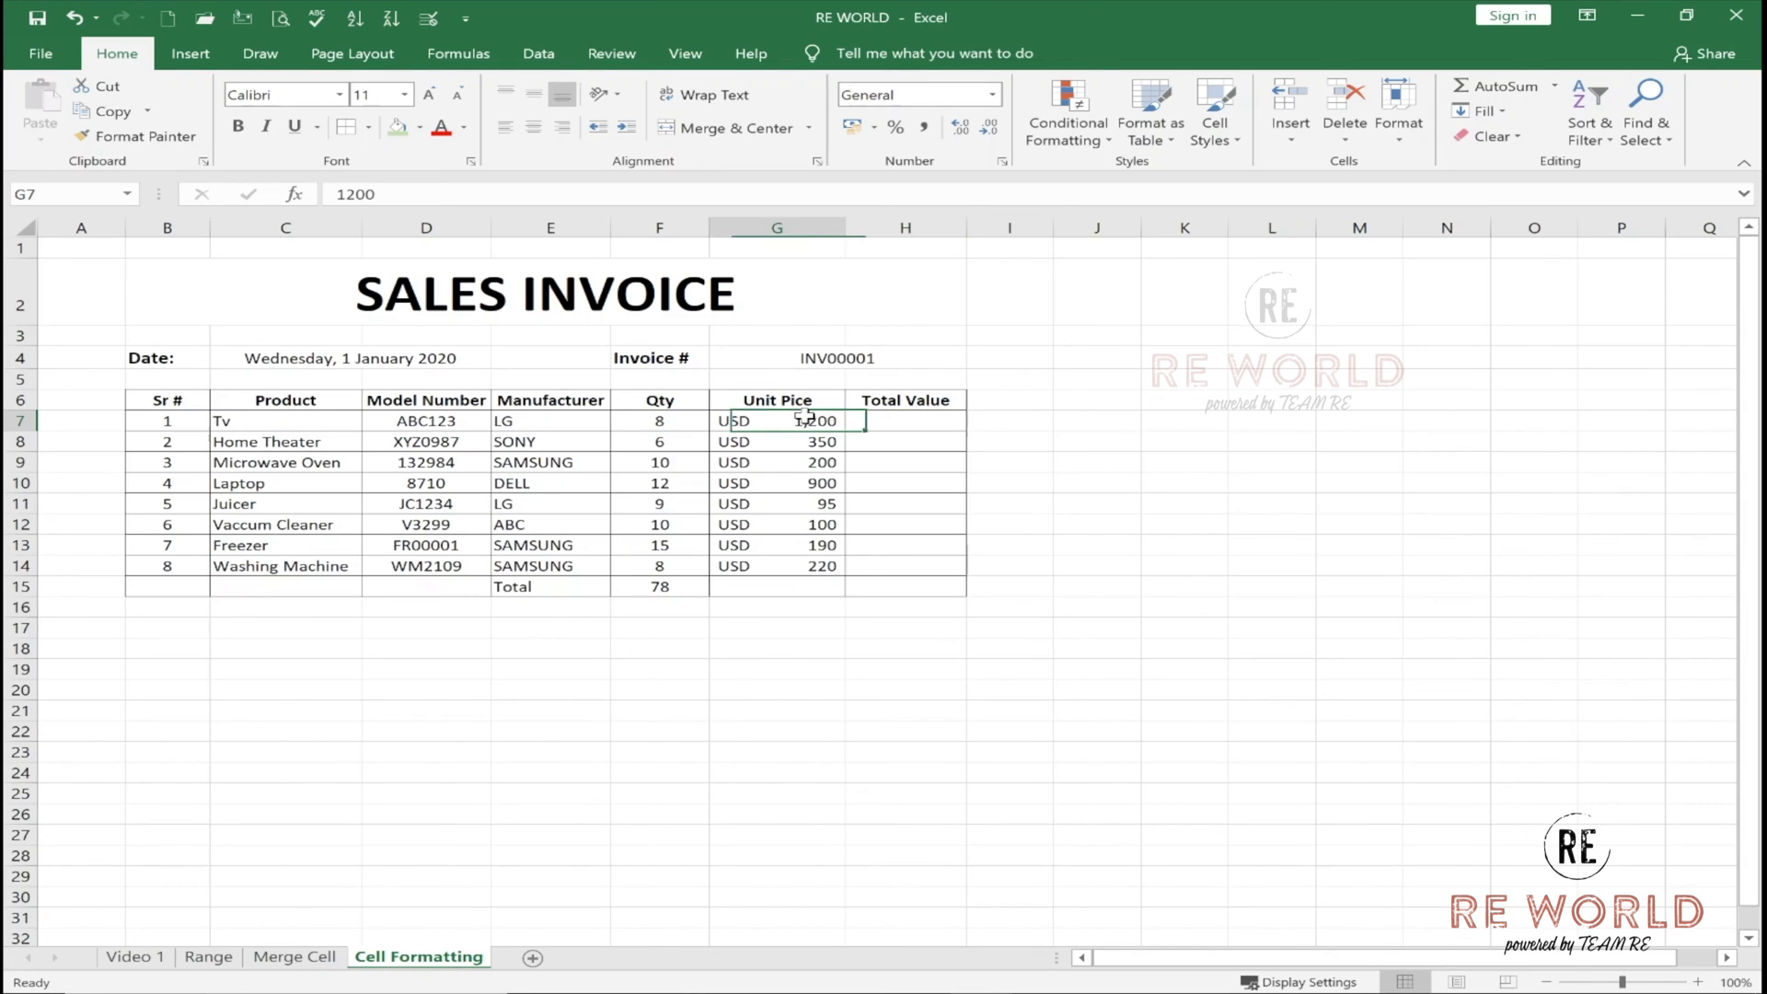
# Calculate the Tv row's total value in H7 by multiplying quantity by unit price with =F7*G7.
pyautogui.click(673, 425)
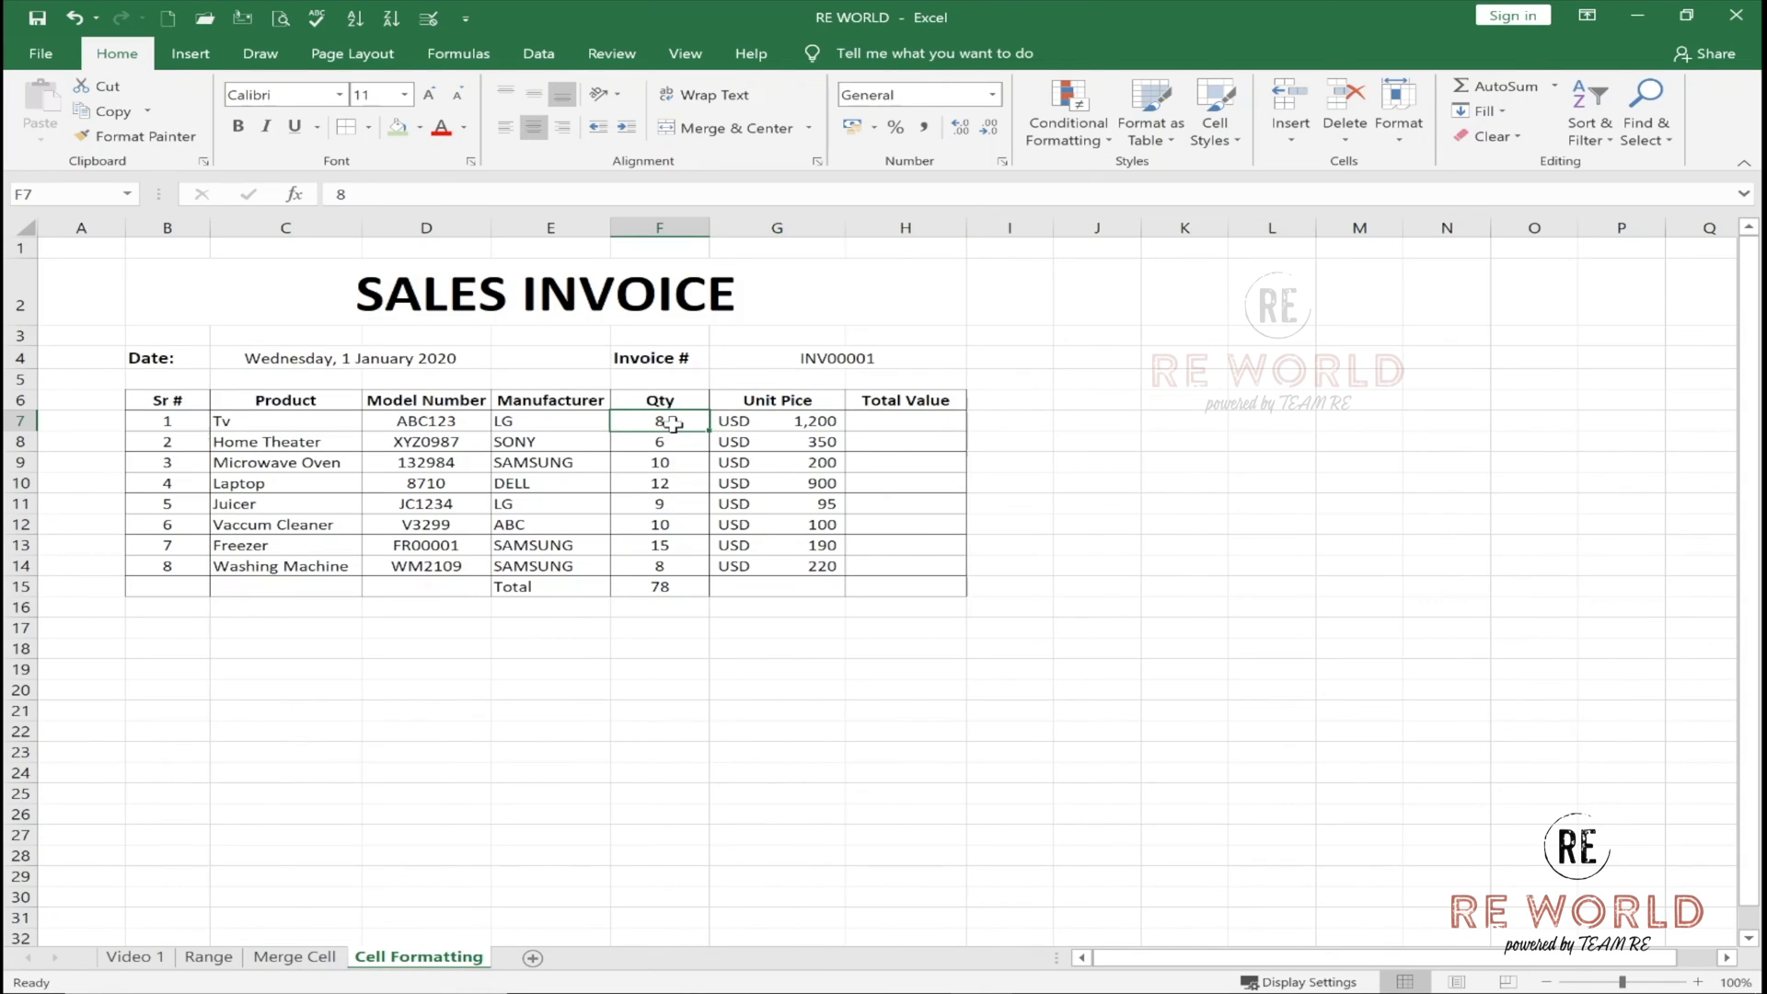
pyautogui.click(949, 423)
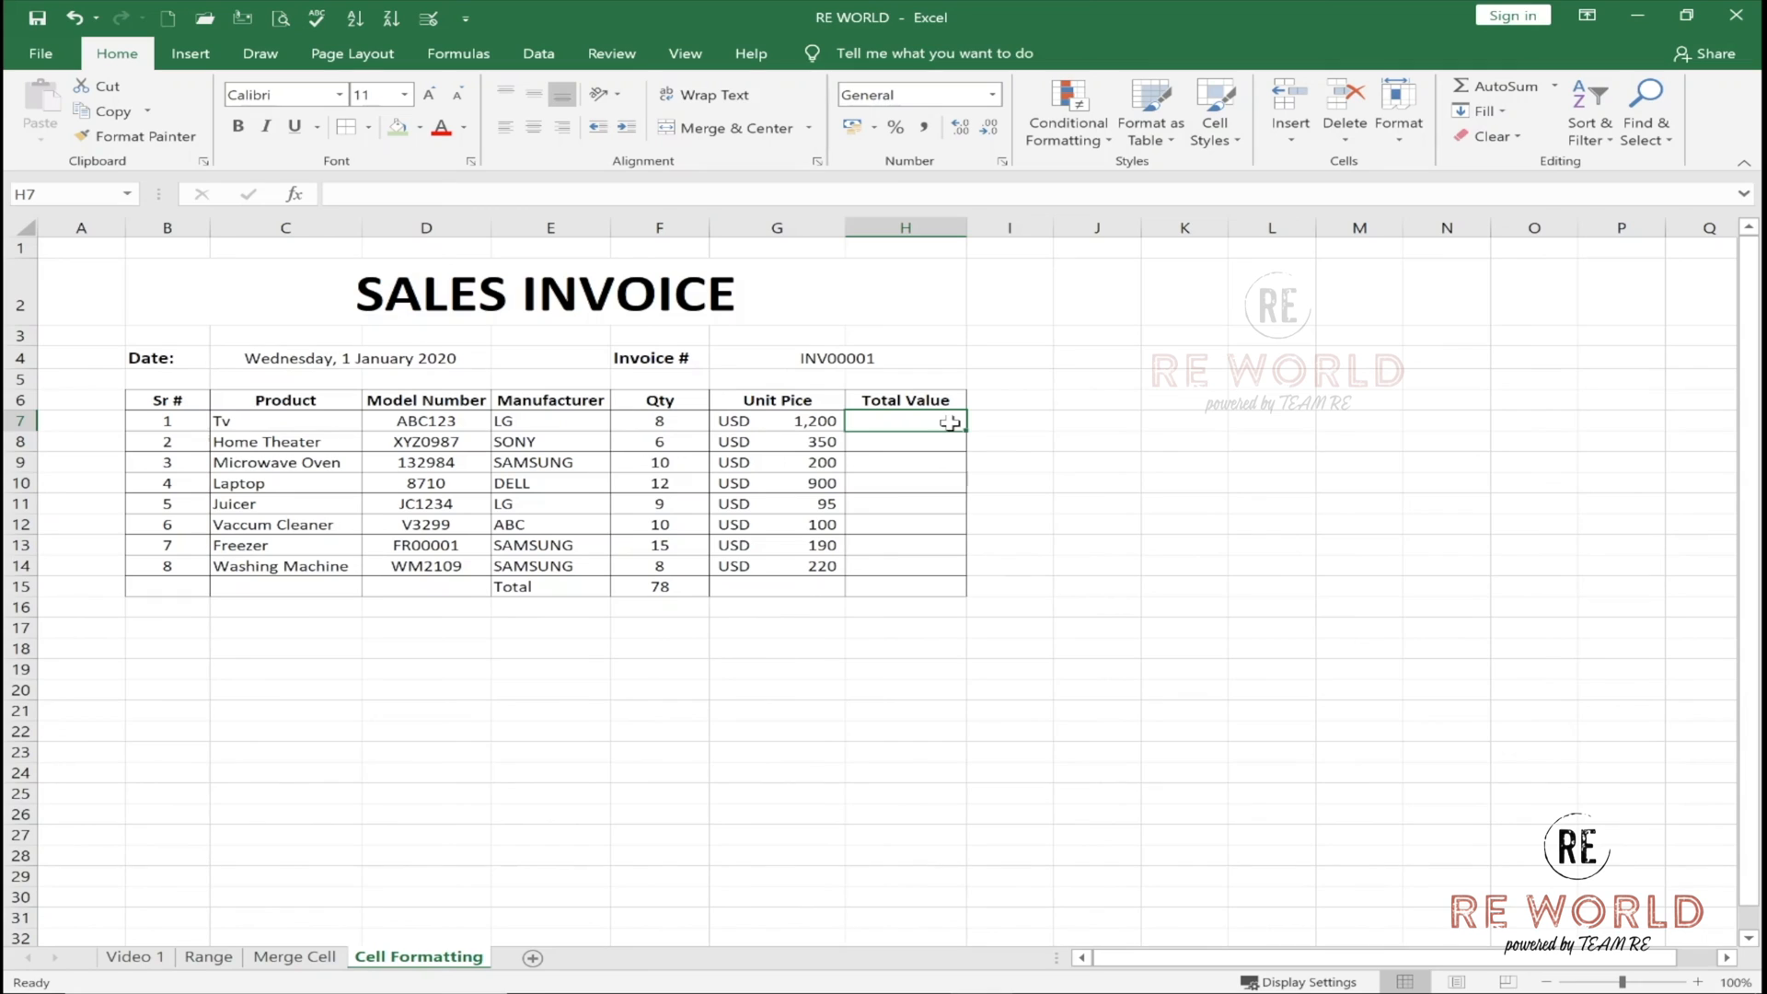
pyautogui.write('=')
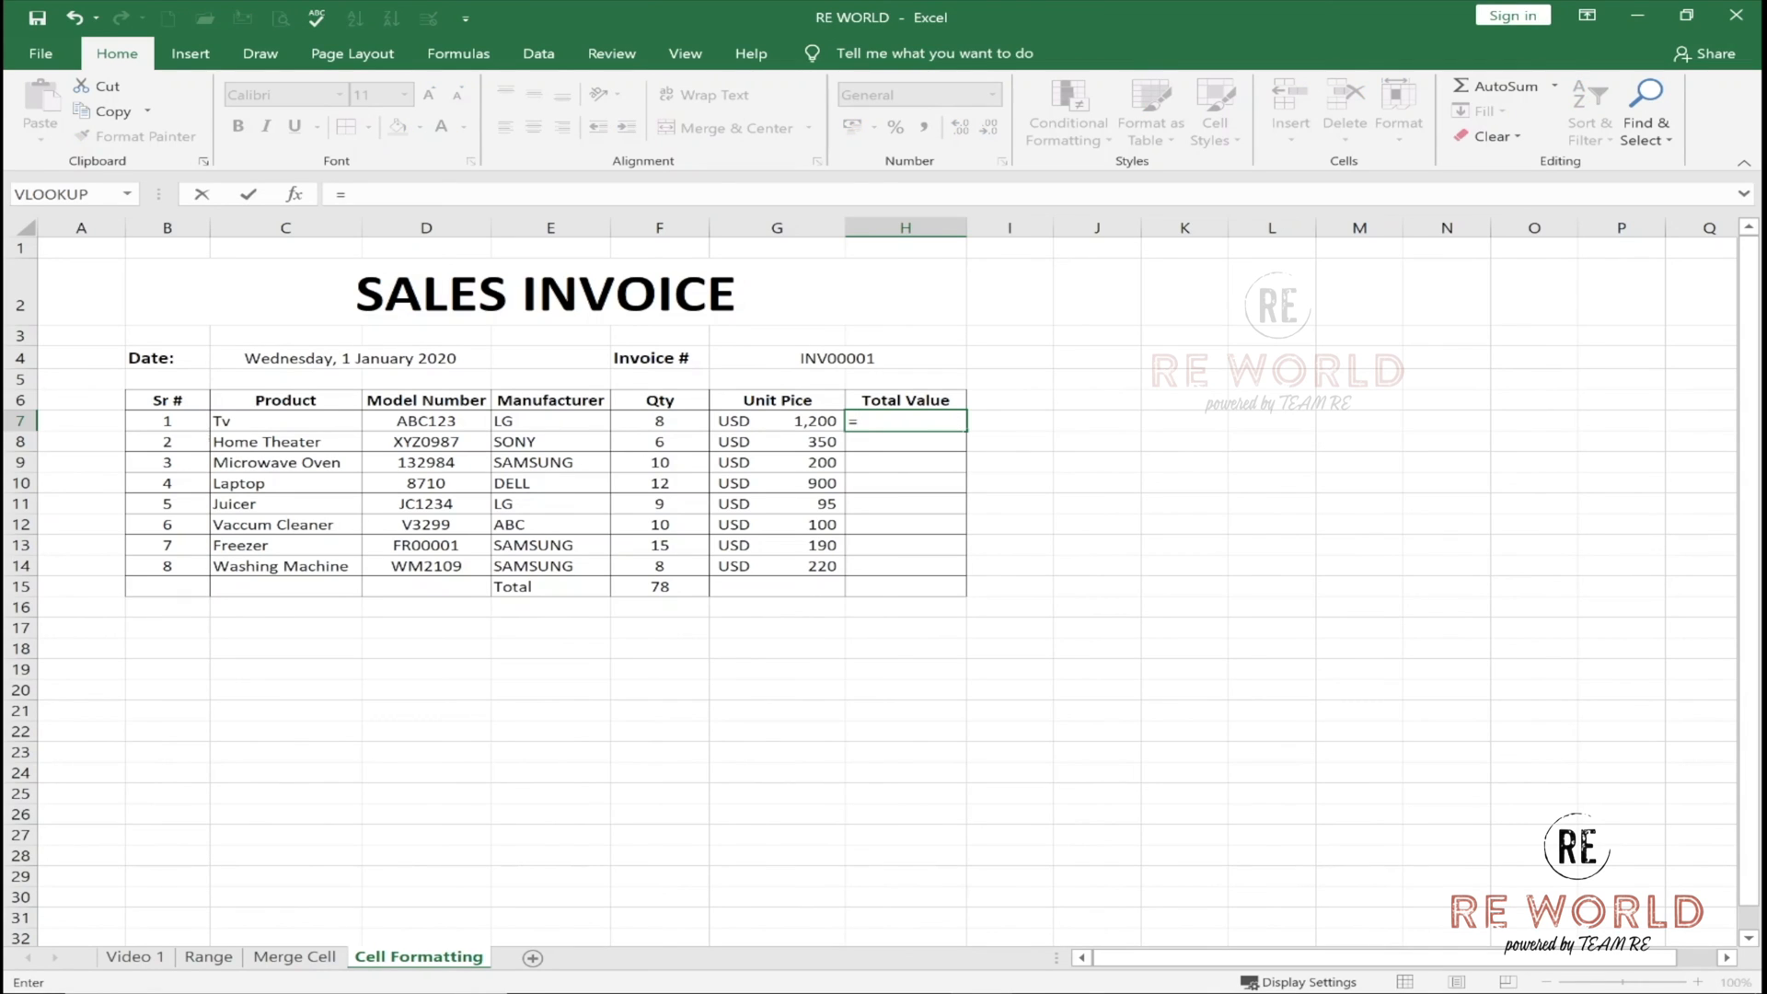
pyautogui.click(650, 424)
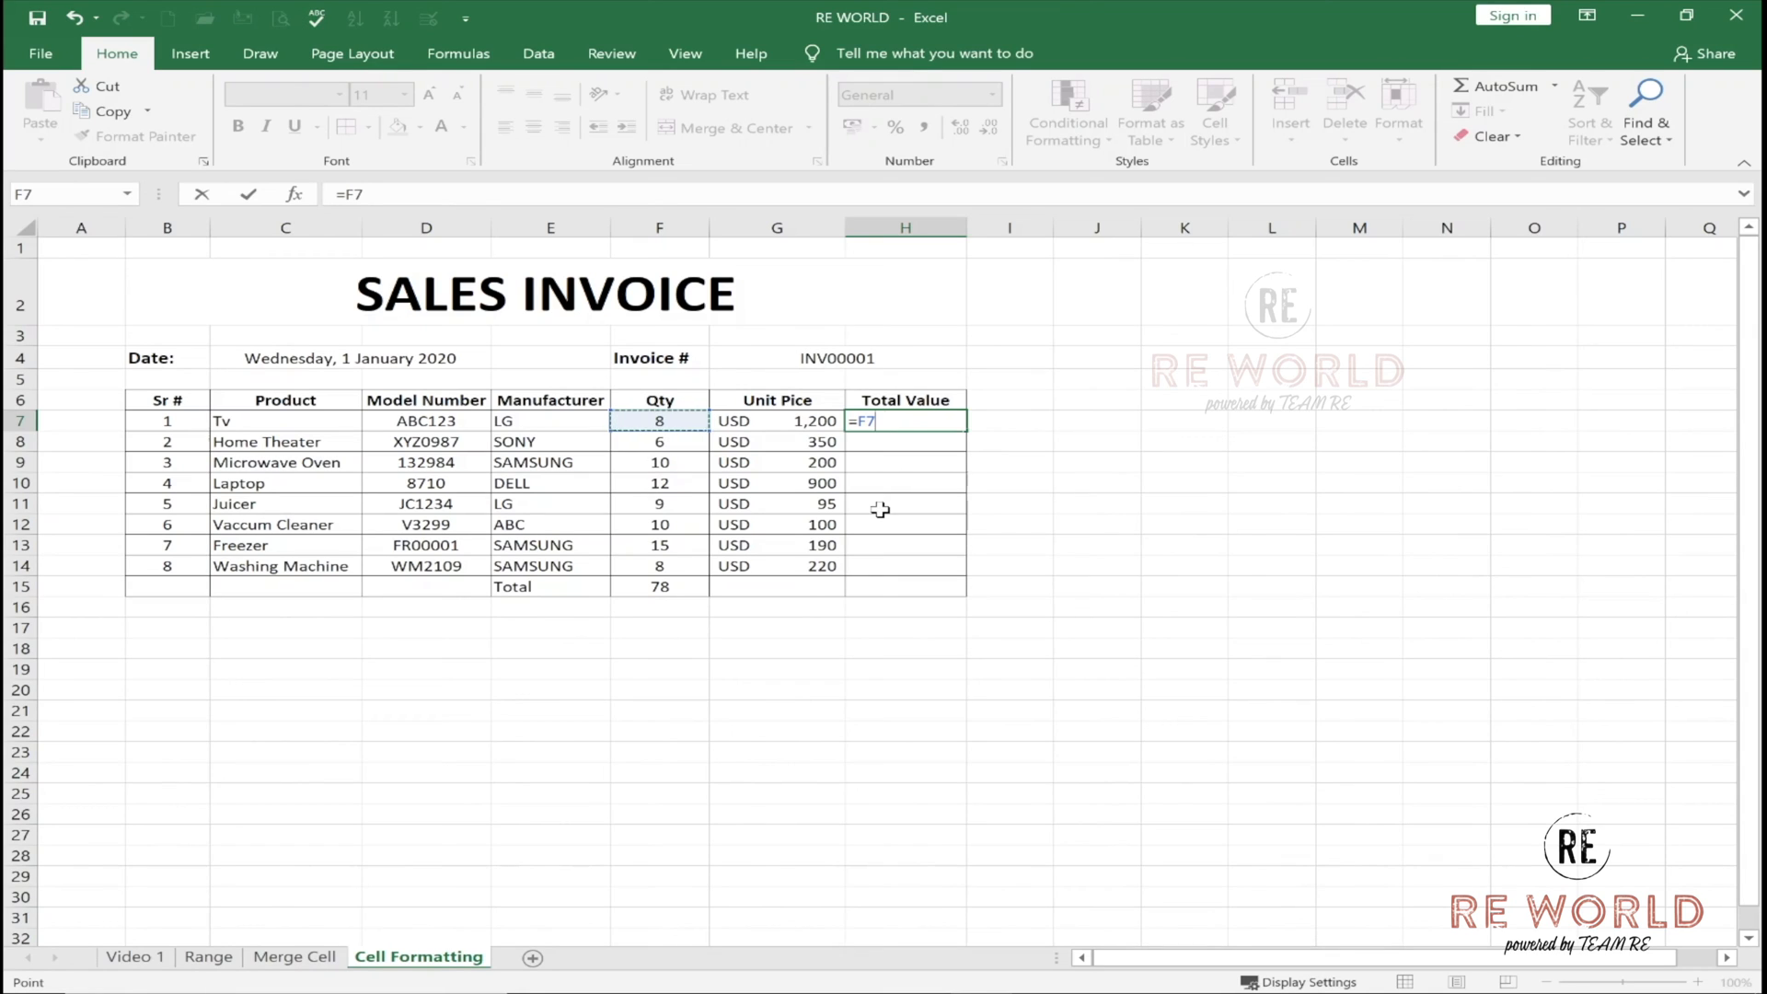
pyautogui.write('*')
pyautogui.click(767, 421)
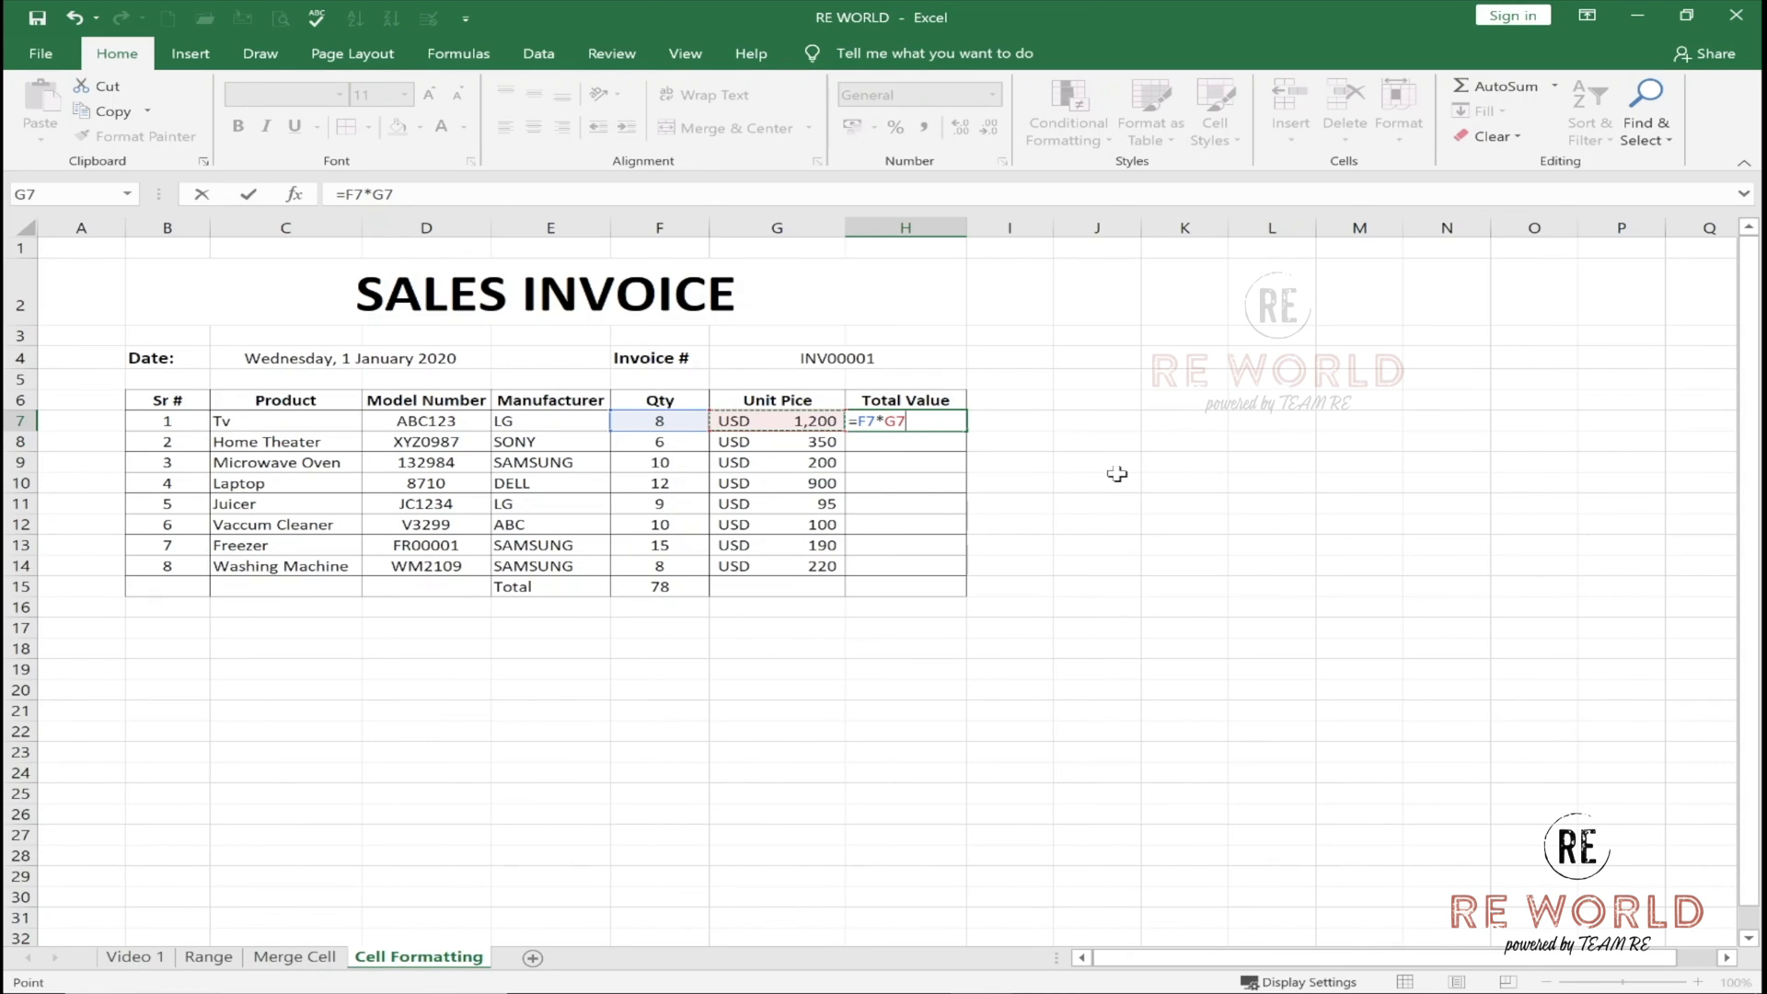
pyautogui.press('Return')
# Inspect the total value formula in H7 and the cells it refers to.
pyautogui.click(932, 419)
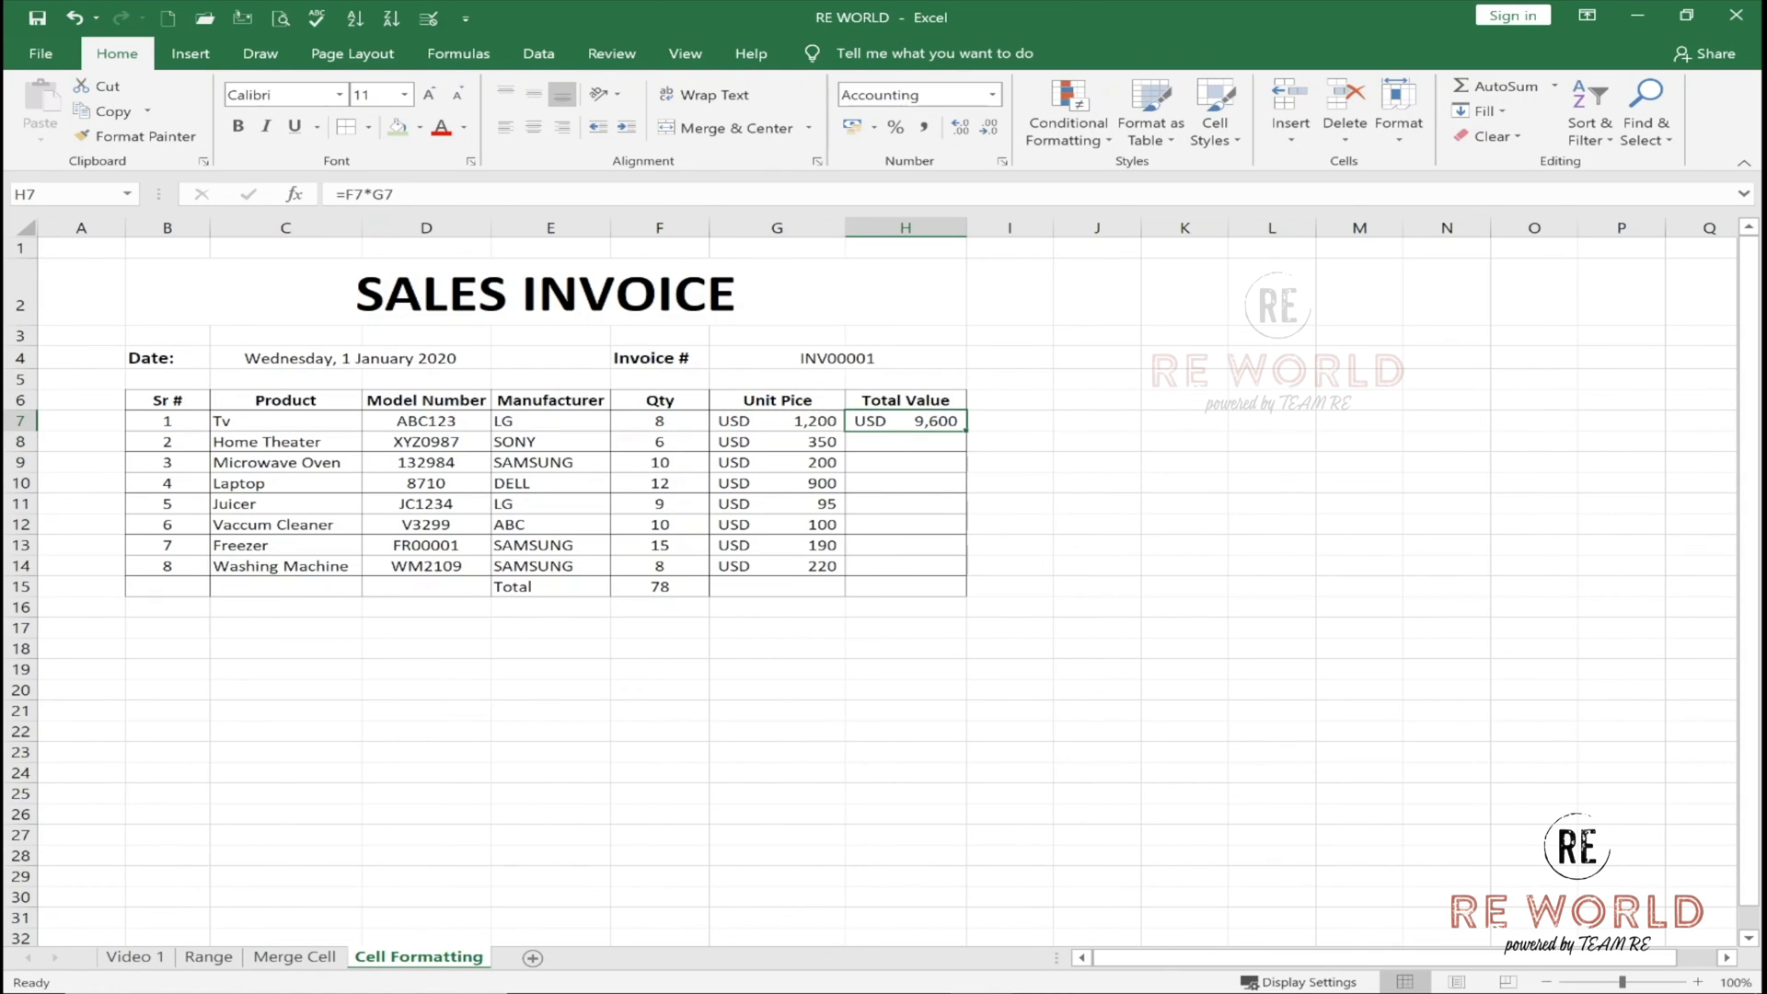
pyautogui.doubleClick(932, 419)
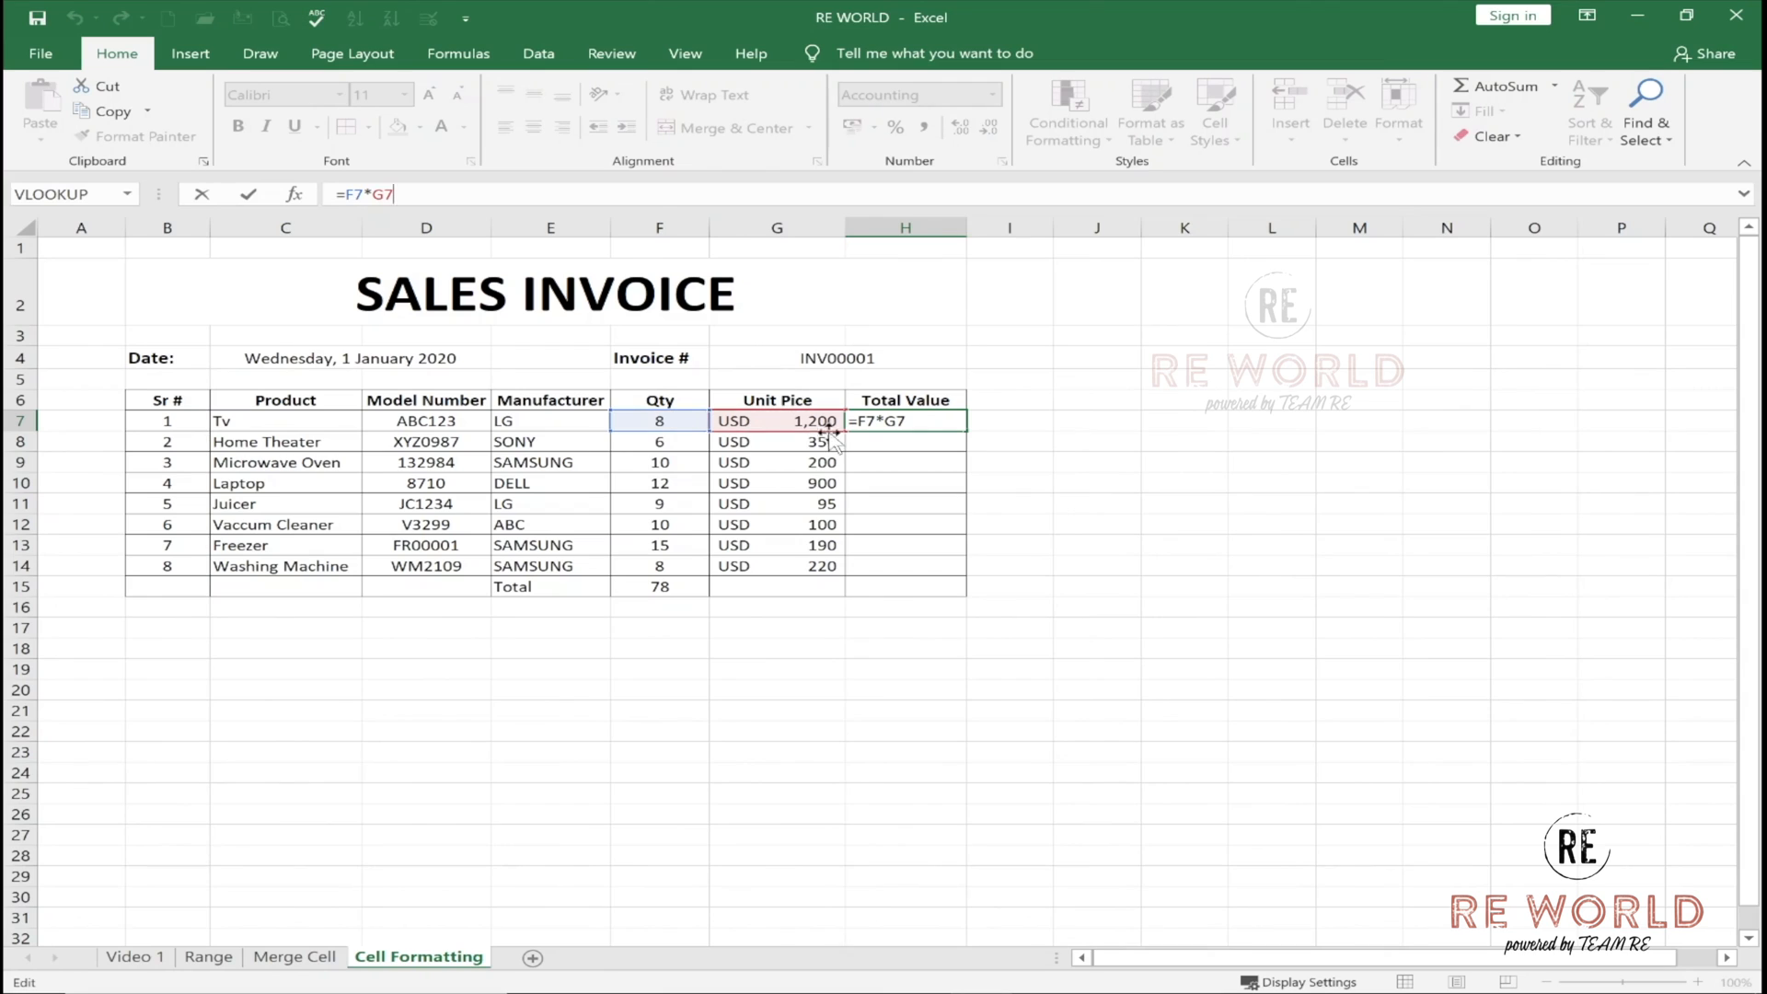
pyautogui.press('Escape')
pyautogui.doubleClick(913, 419)
pyautogui.press('Return')
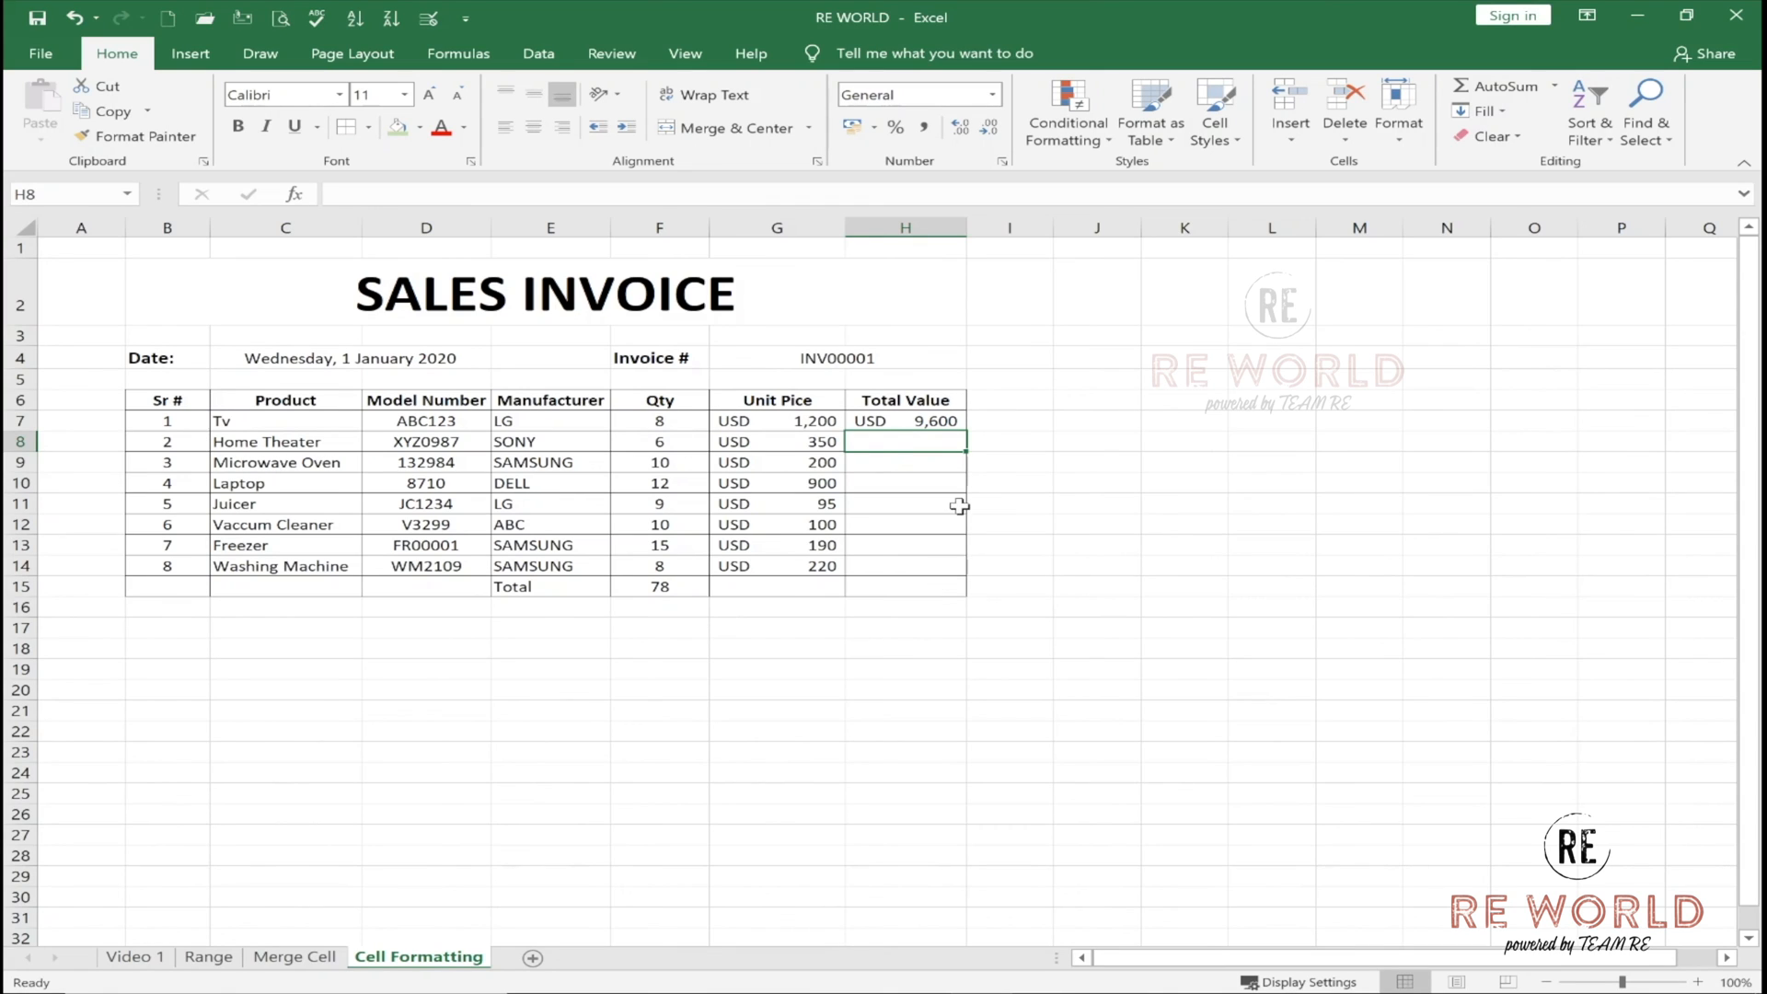
# Calculate the Home Theater row's total value in H8 with the formula =F8*G8.
pyautogui.click(930, 424)
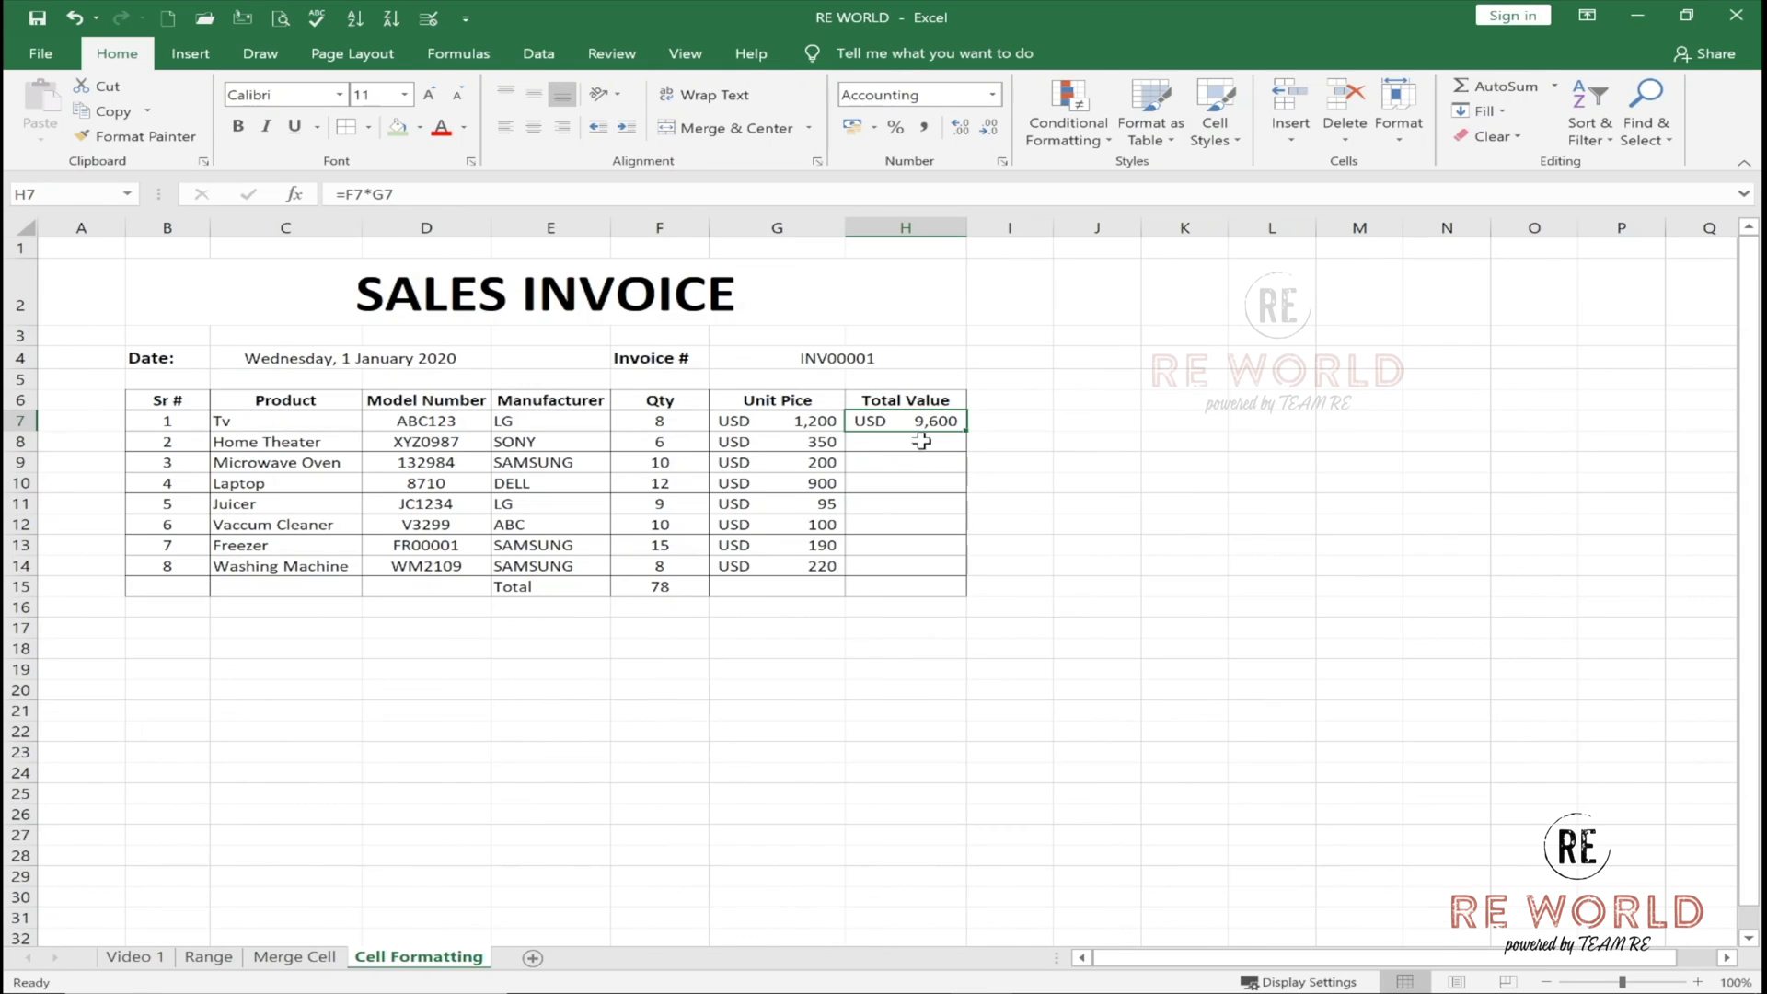
pyautogui.click(920, 431)
pyautogui.click(919, 445)
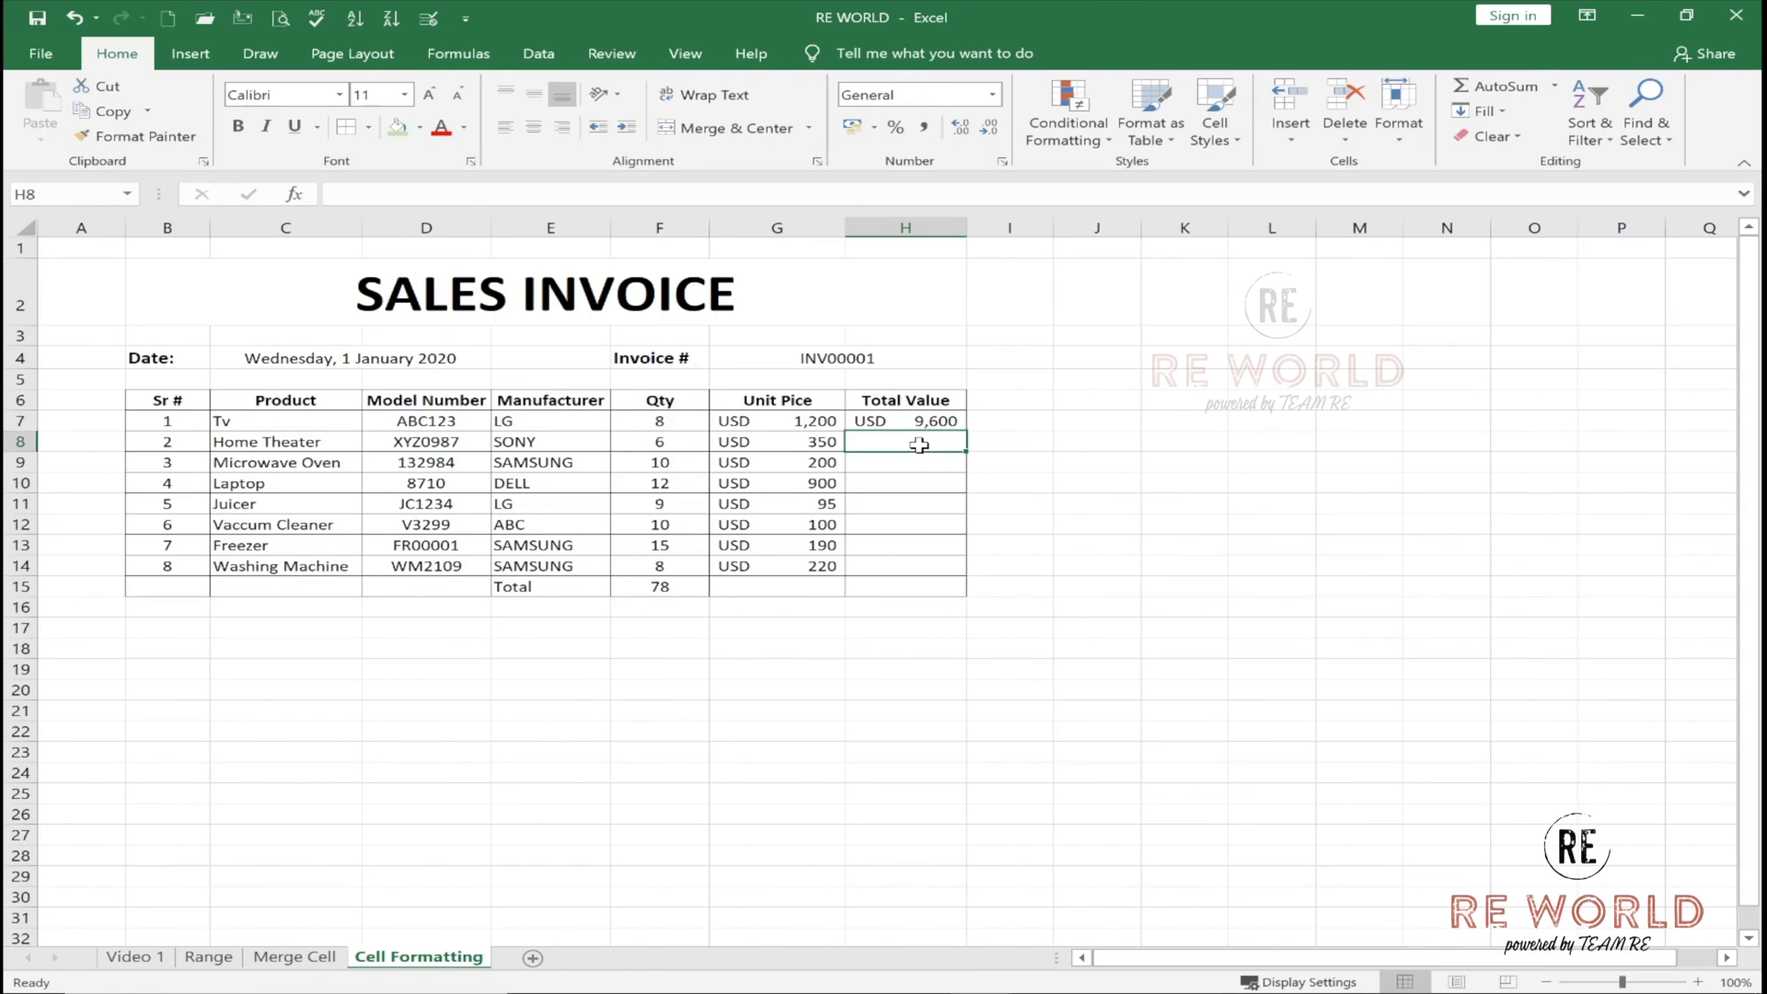
pyautogui.write('=')
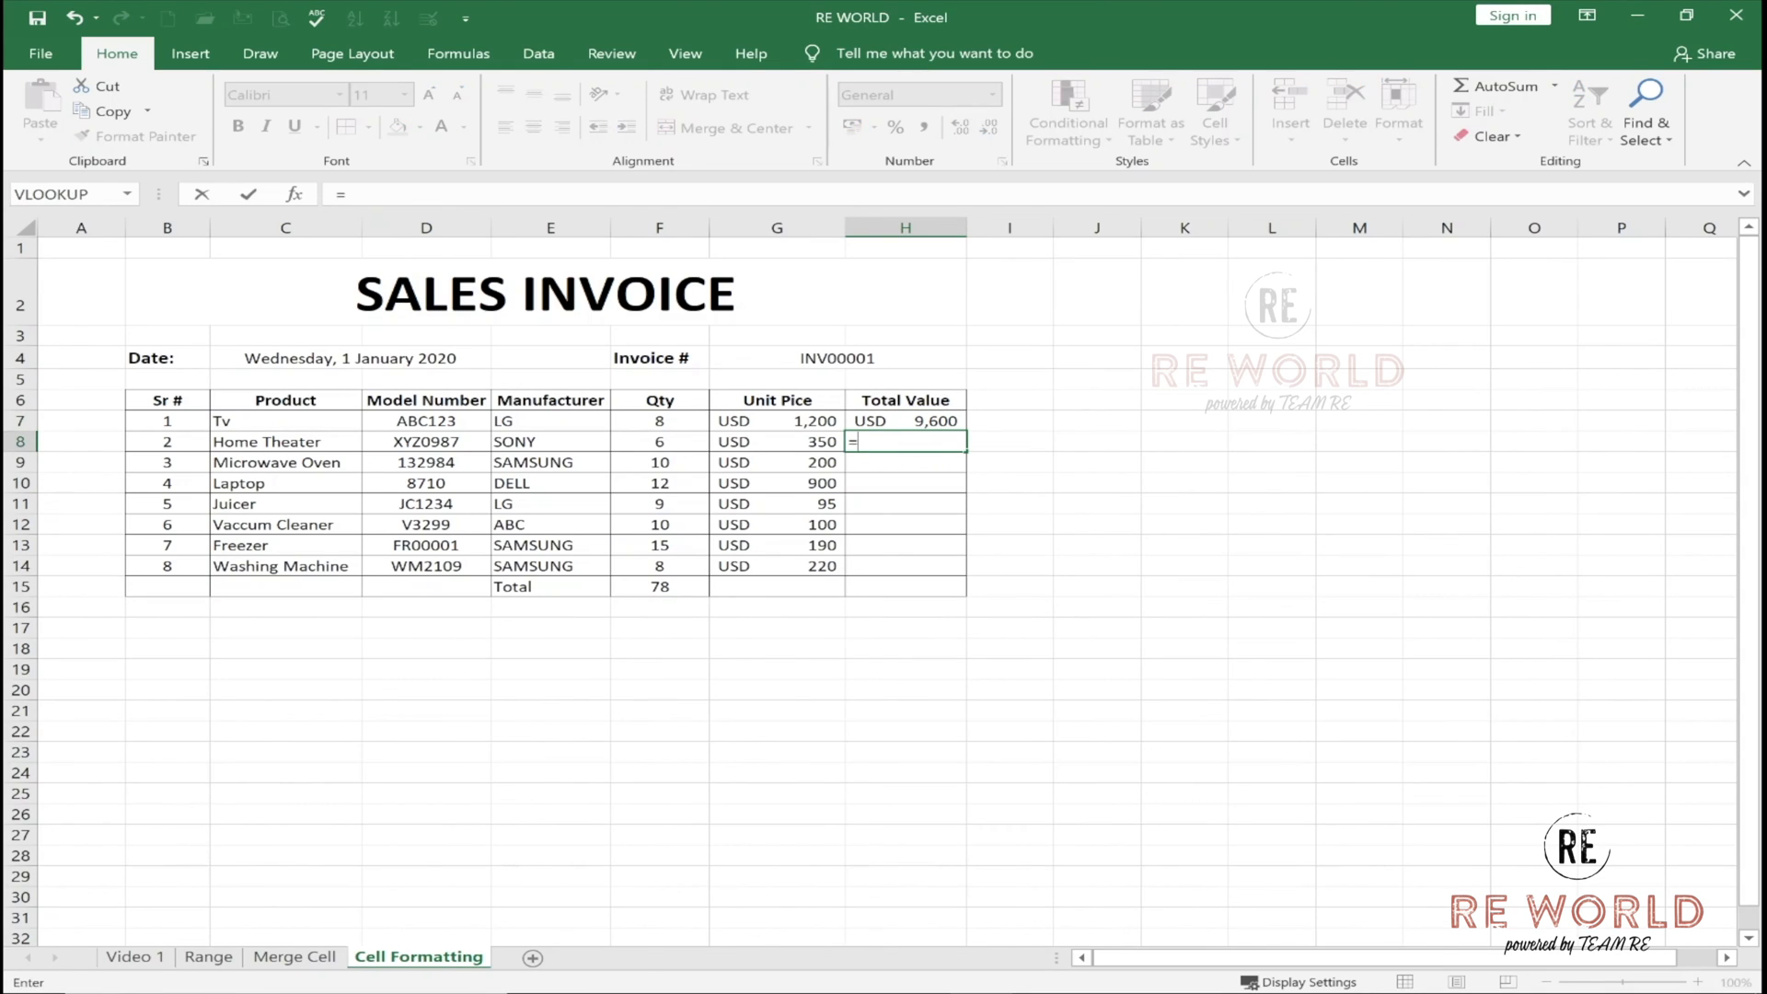
pyautogui.click(660, 443)
pyautogui.write('*')
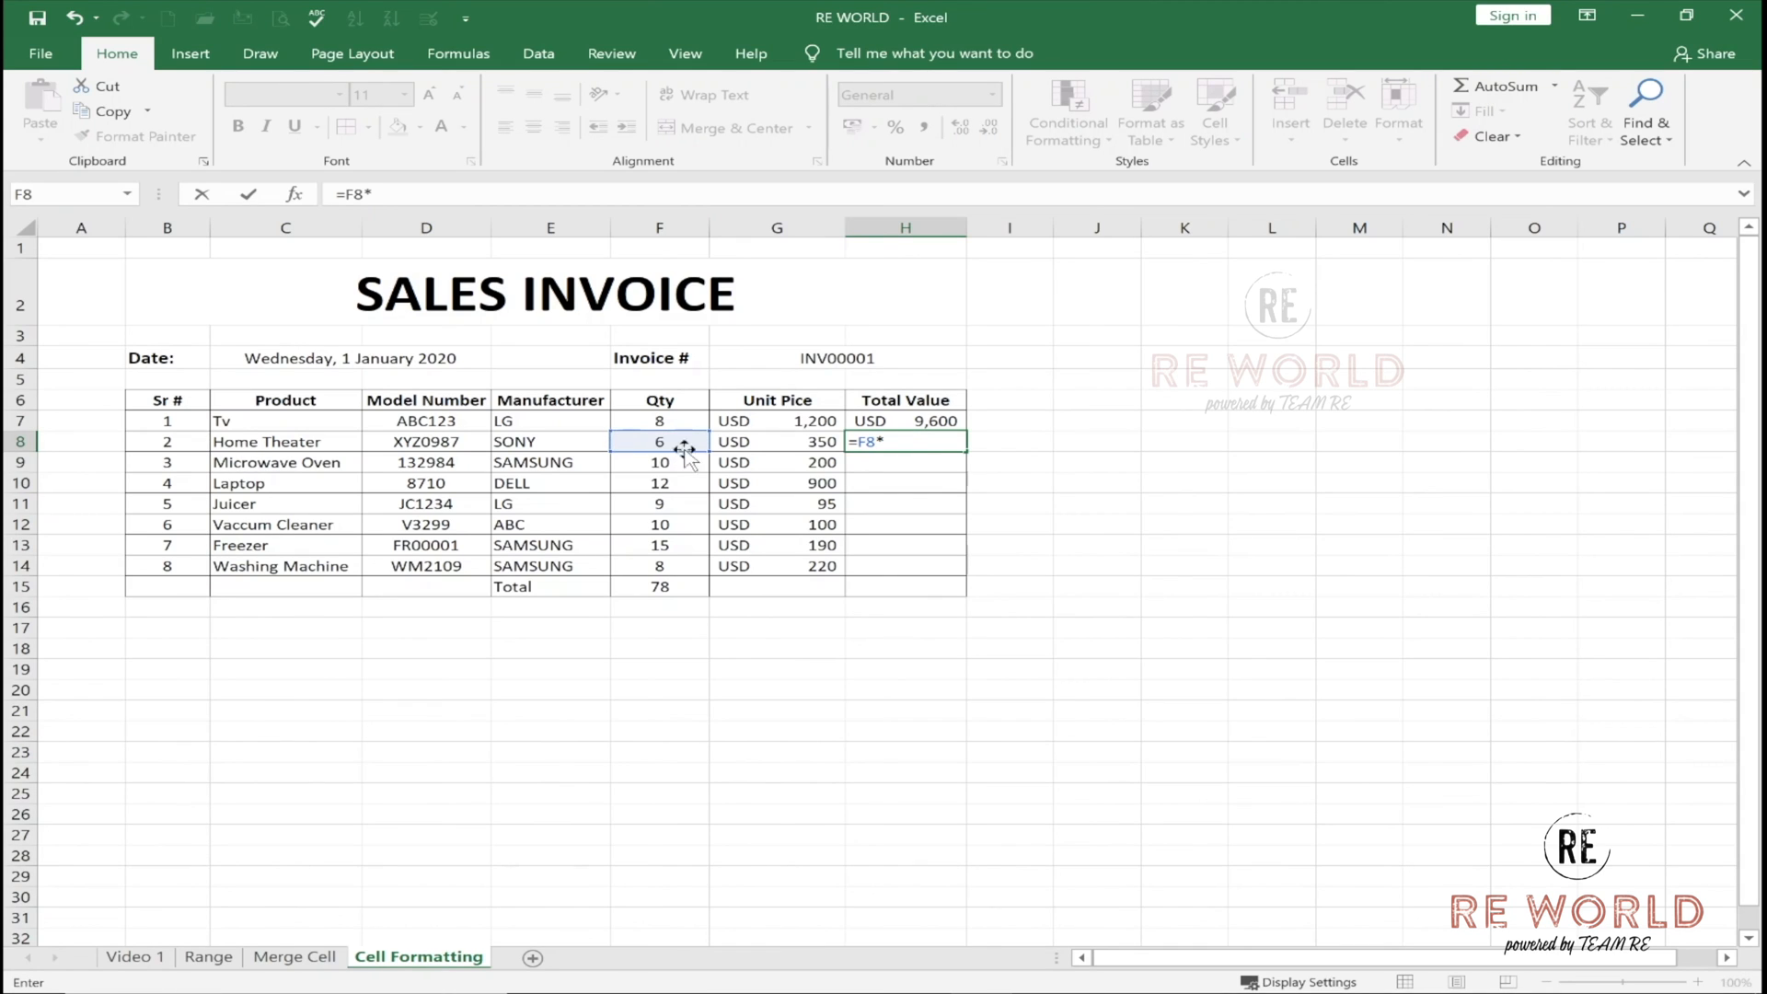
pyautogui.click(736, 442)
pyautogui.press('Return')
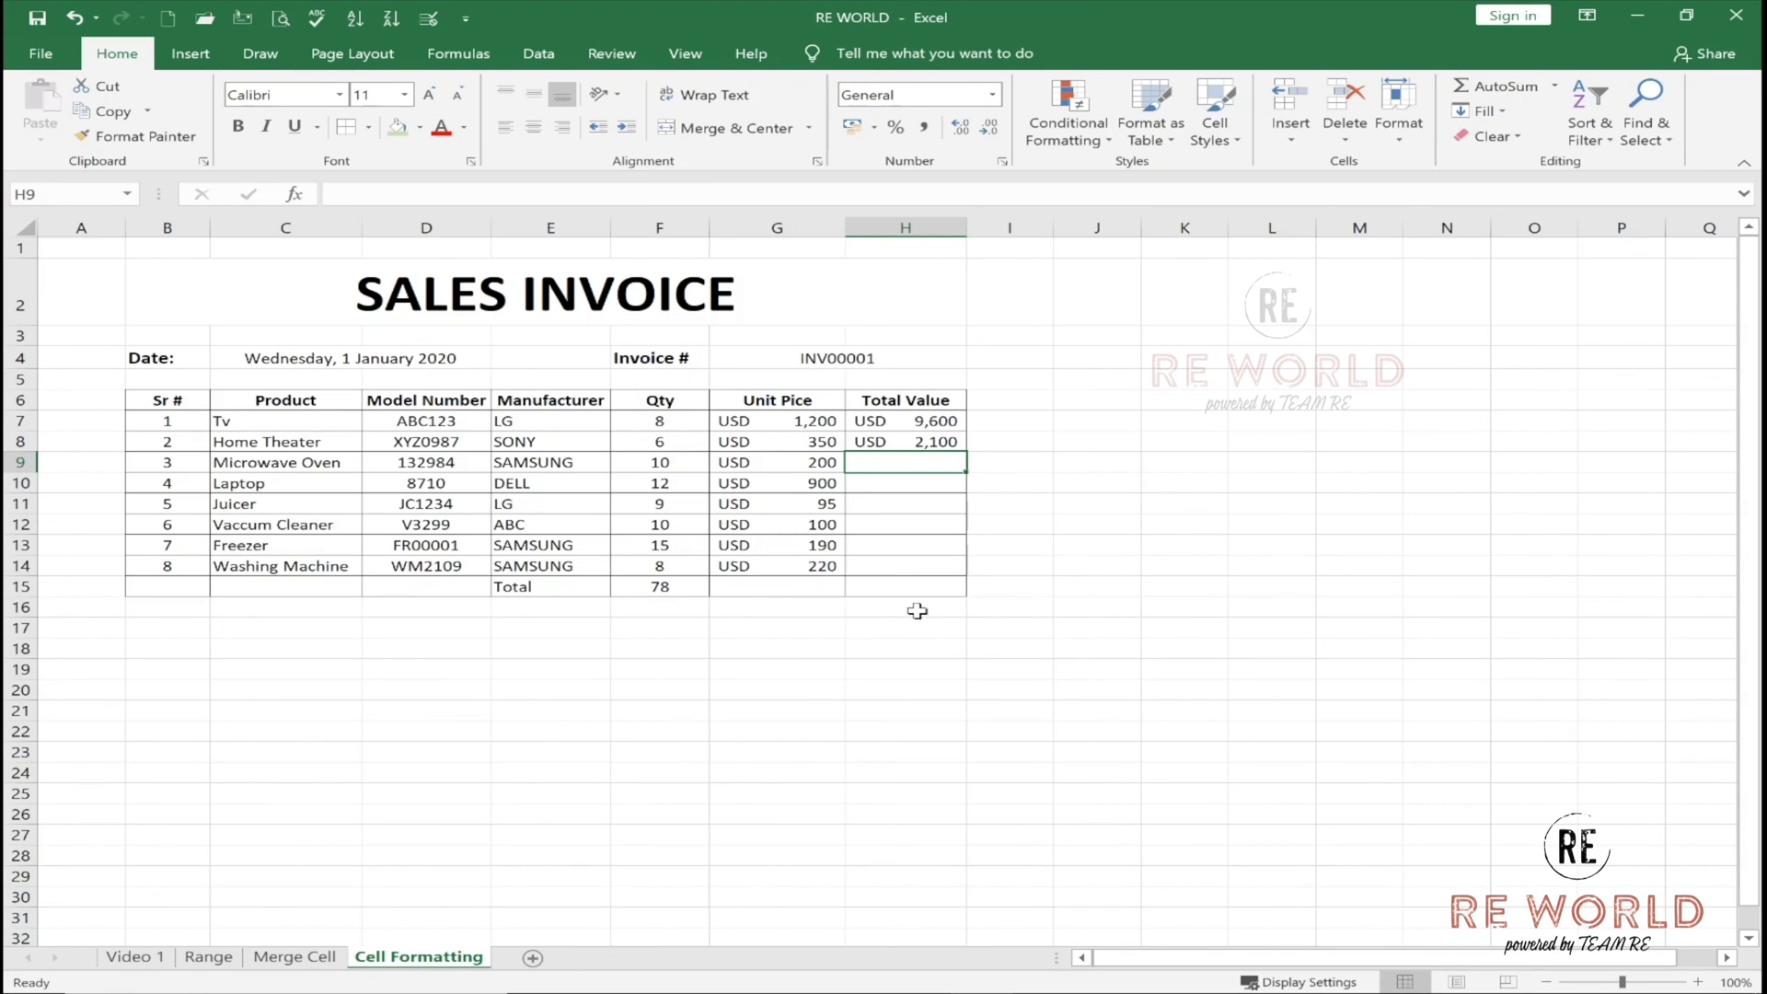
# Copy the H8 formula to H9:H11 and check the pasted formula in H10.
pyautogui.click(935, 442)
pyautogui.hotkey('ctrl', 'c')
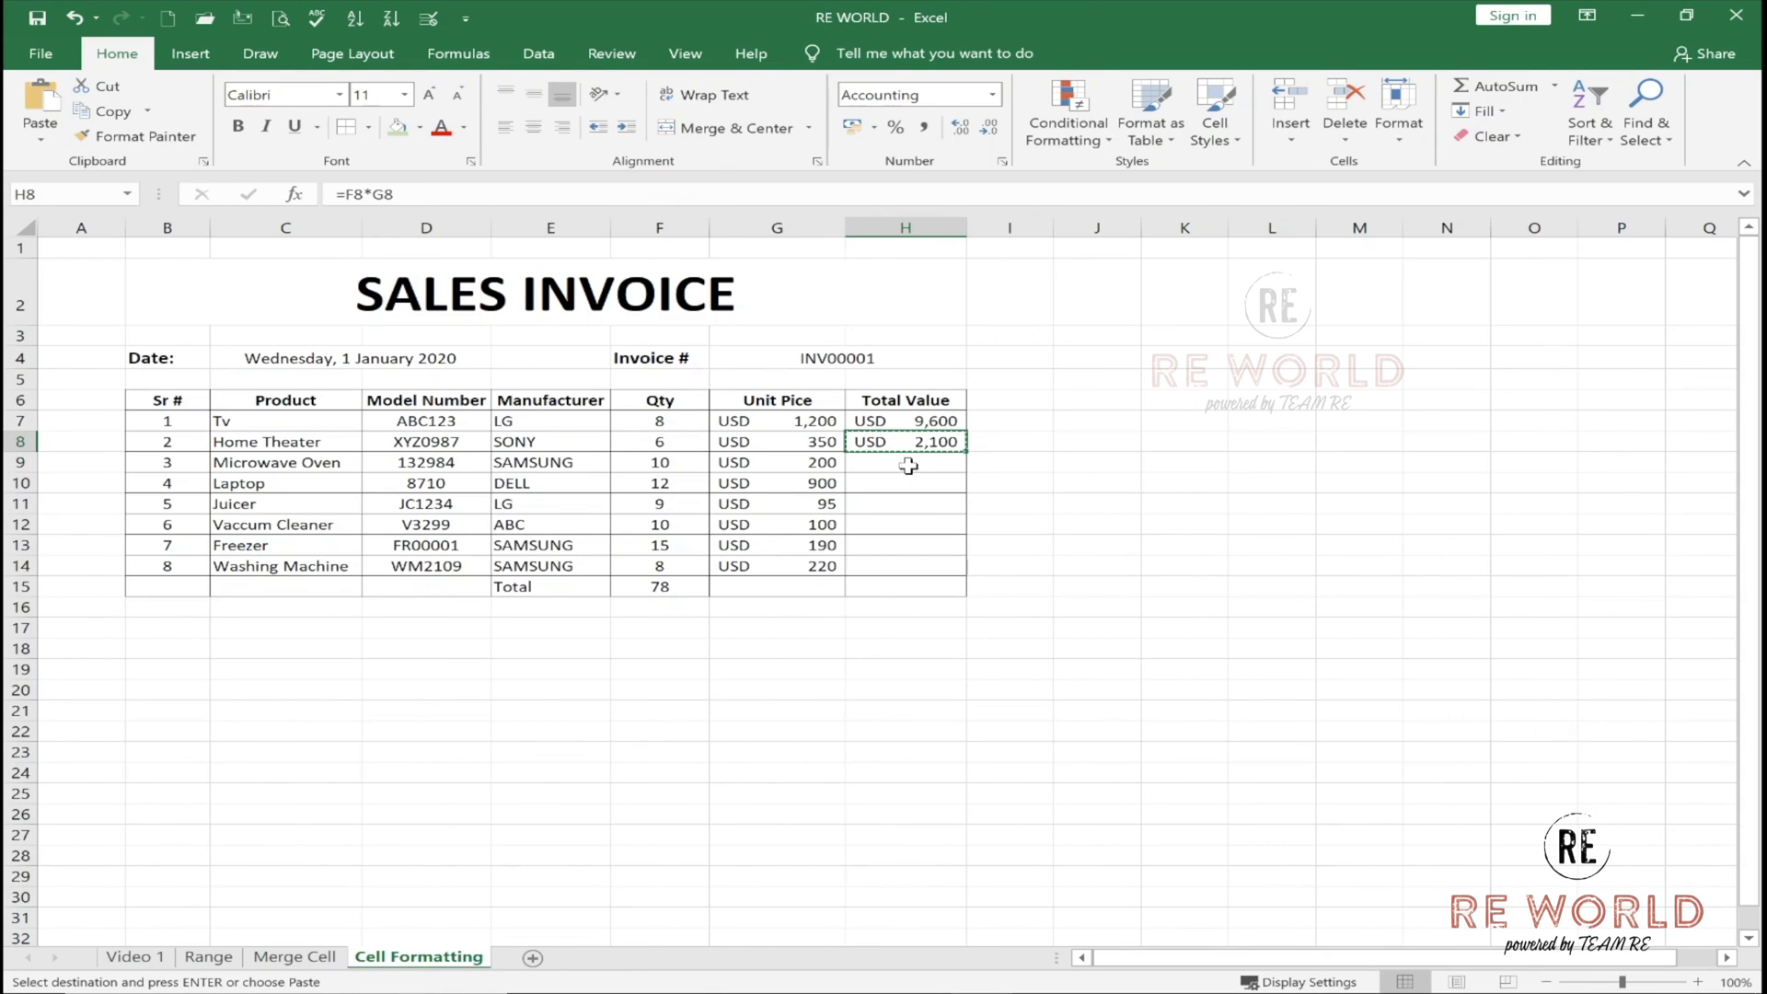
pyautogui.click(908, 466)
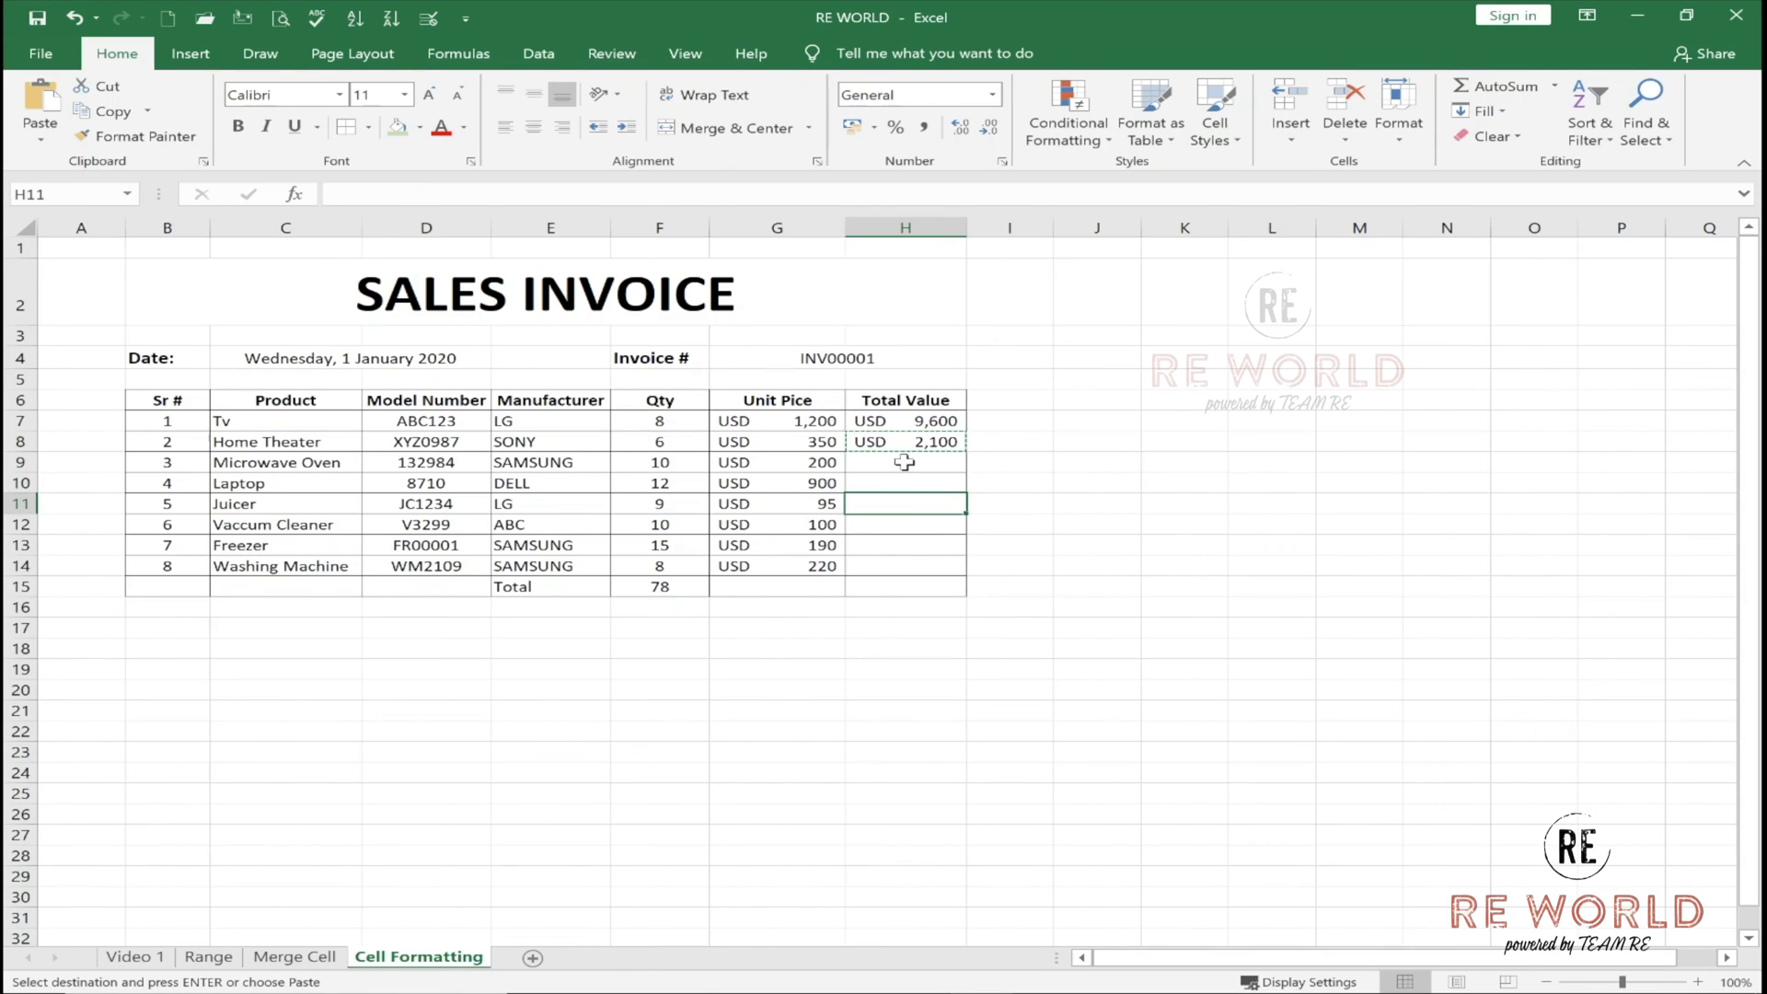
pyautogui.moveTo(905, 474); pyautogui.dragTo(906, 493)
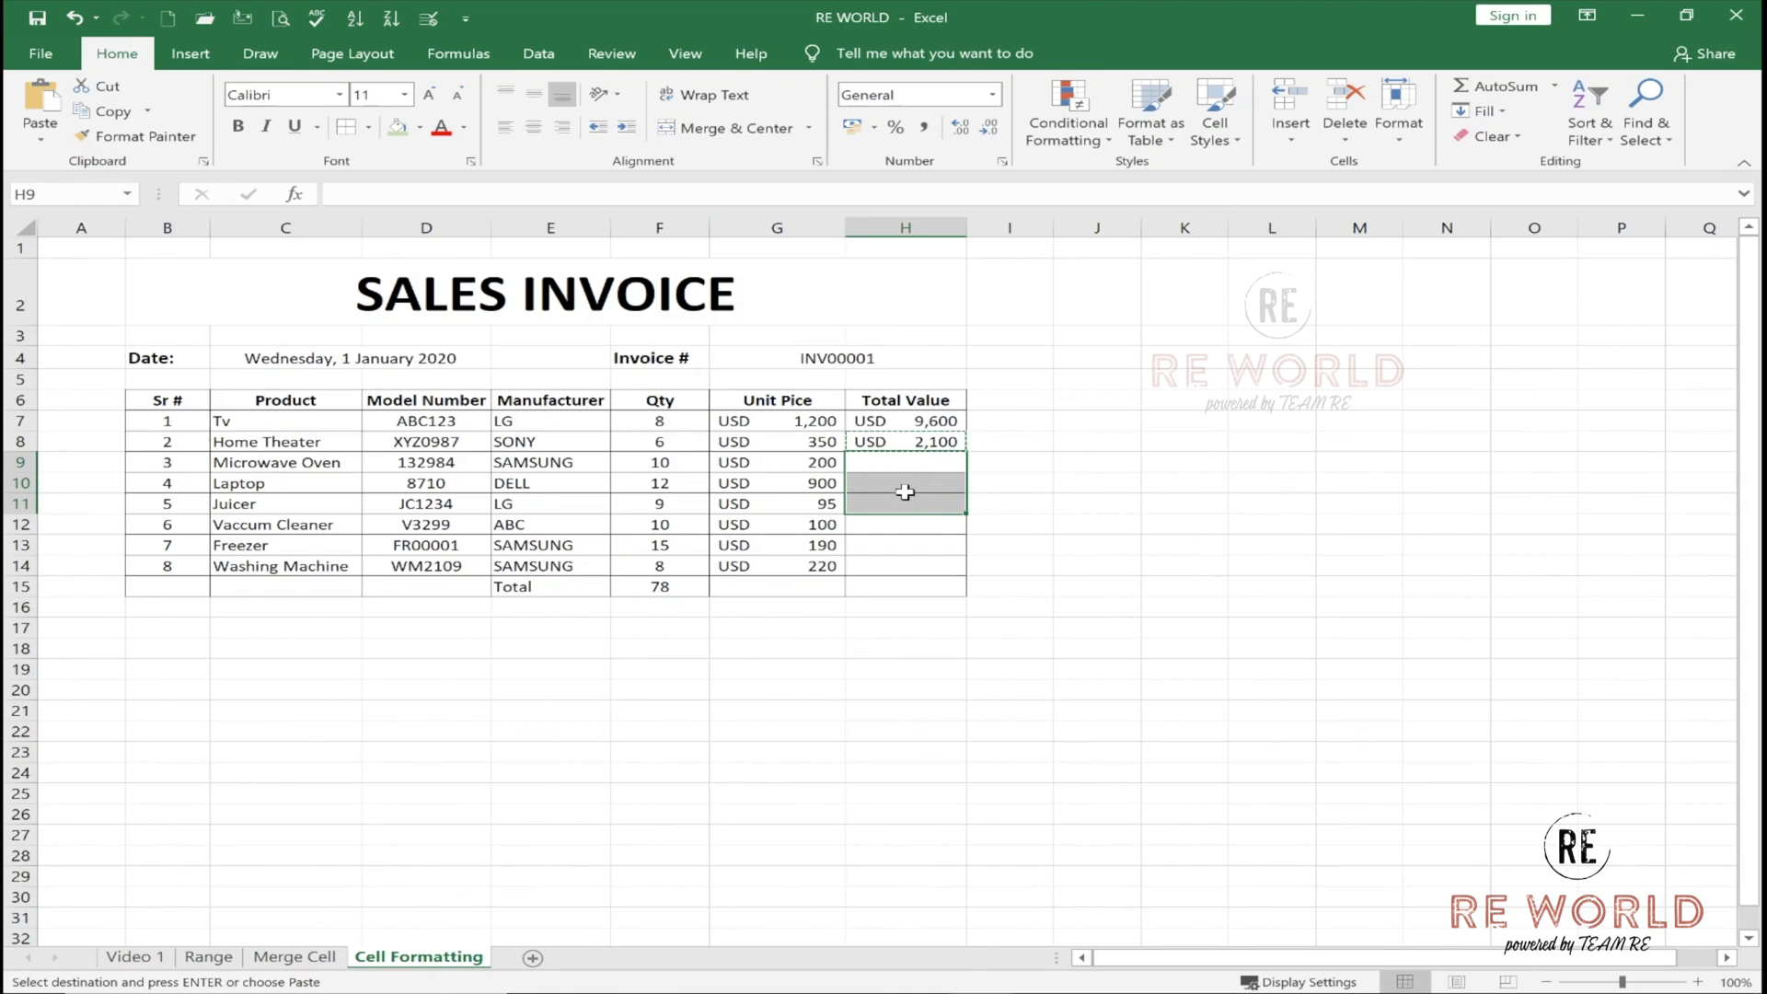
pyautogui.rightClick(905, 492)
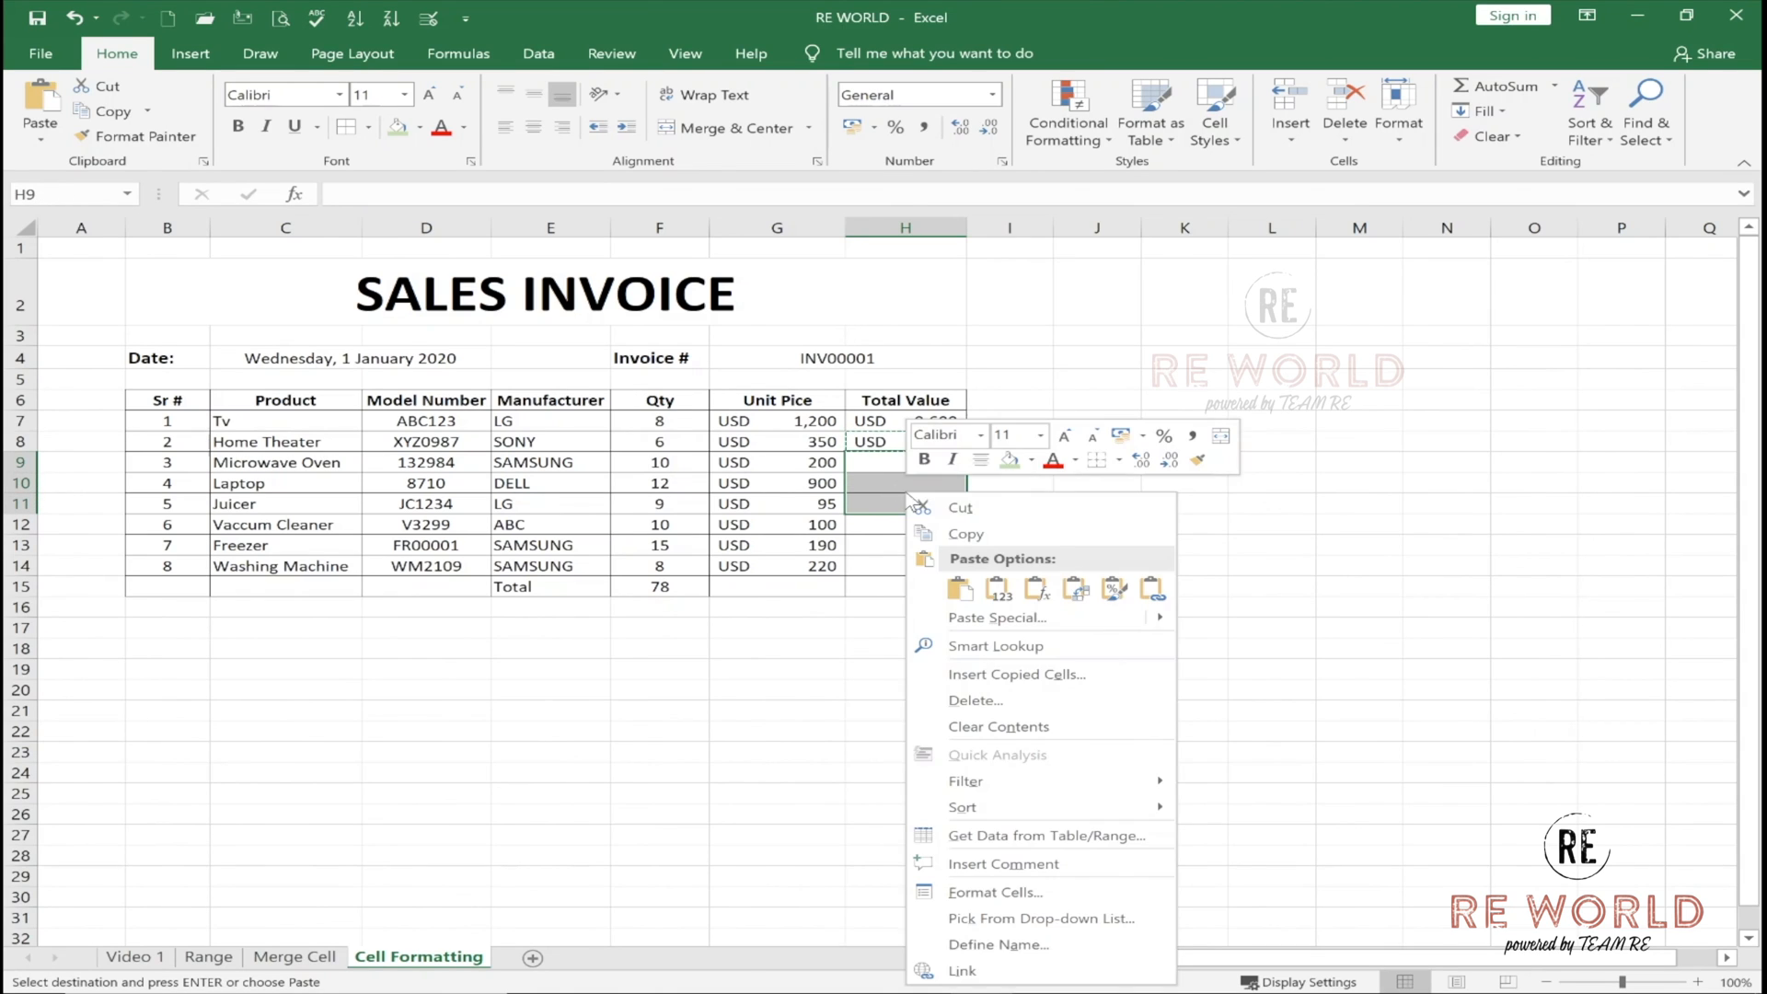
pyautogui.click(956, 582)
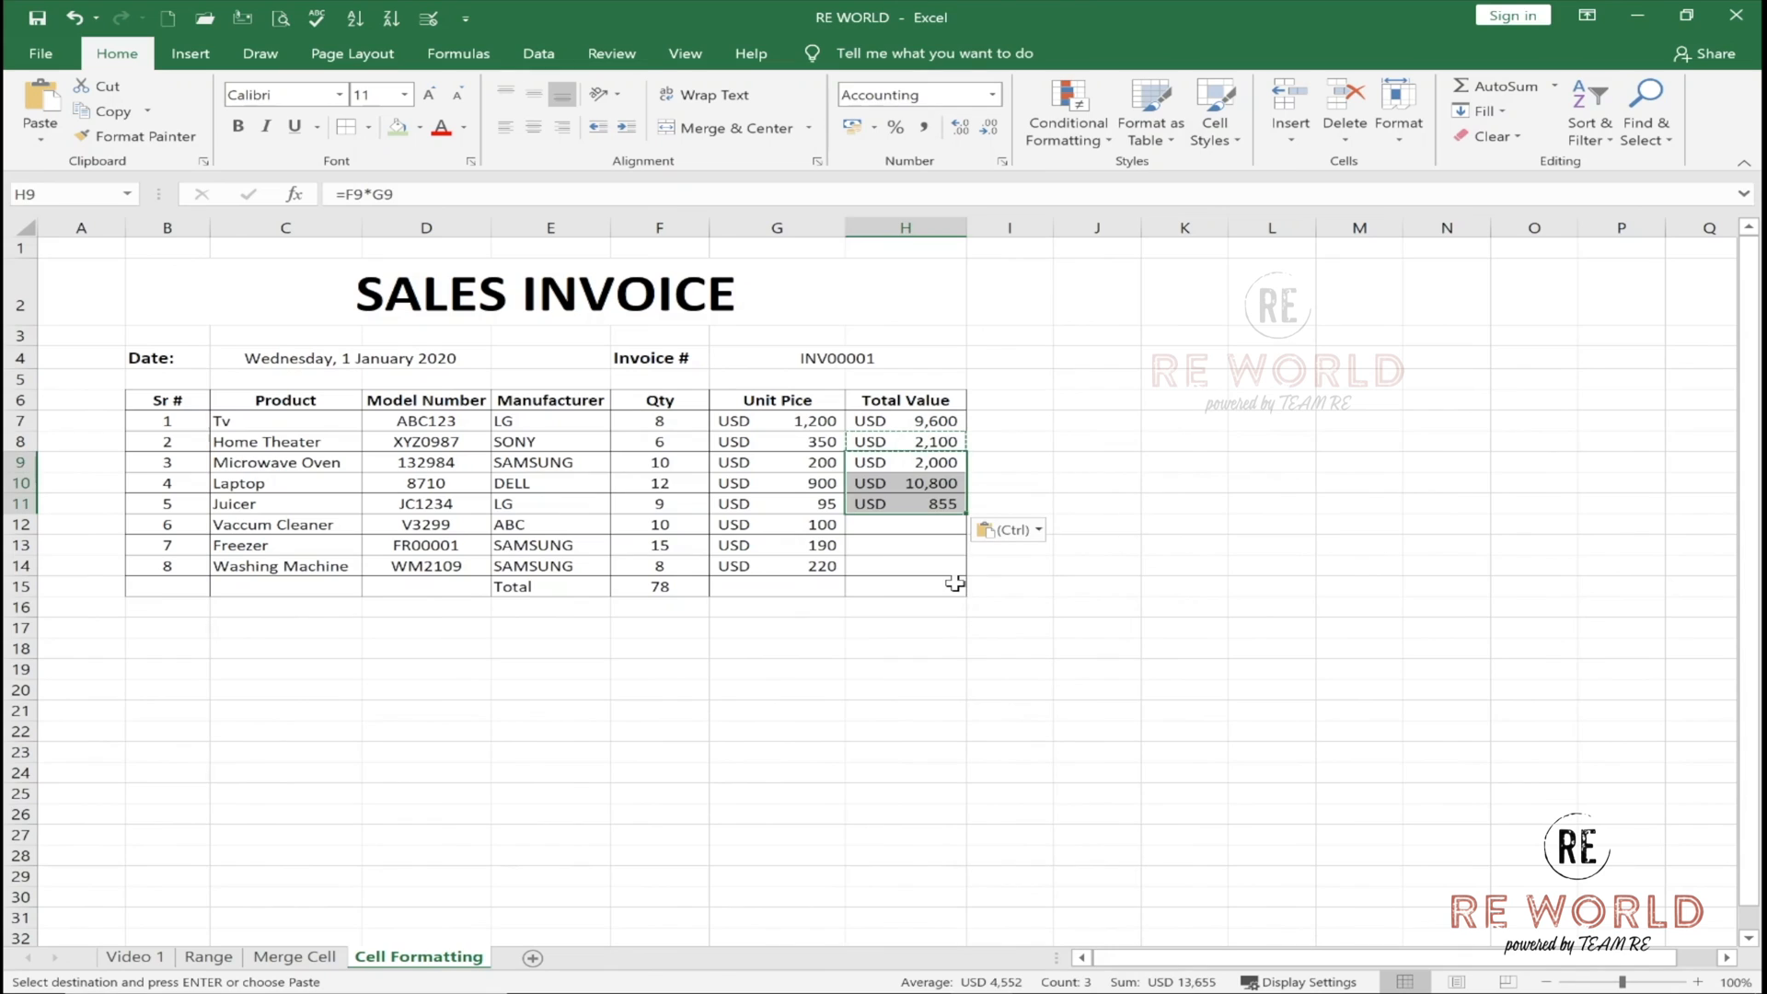
pyautogui.click(917, 480)
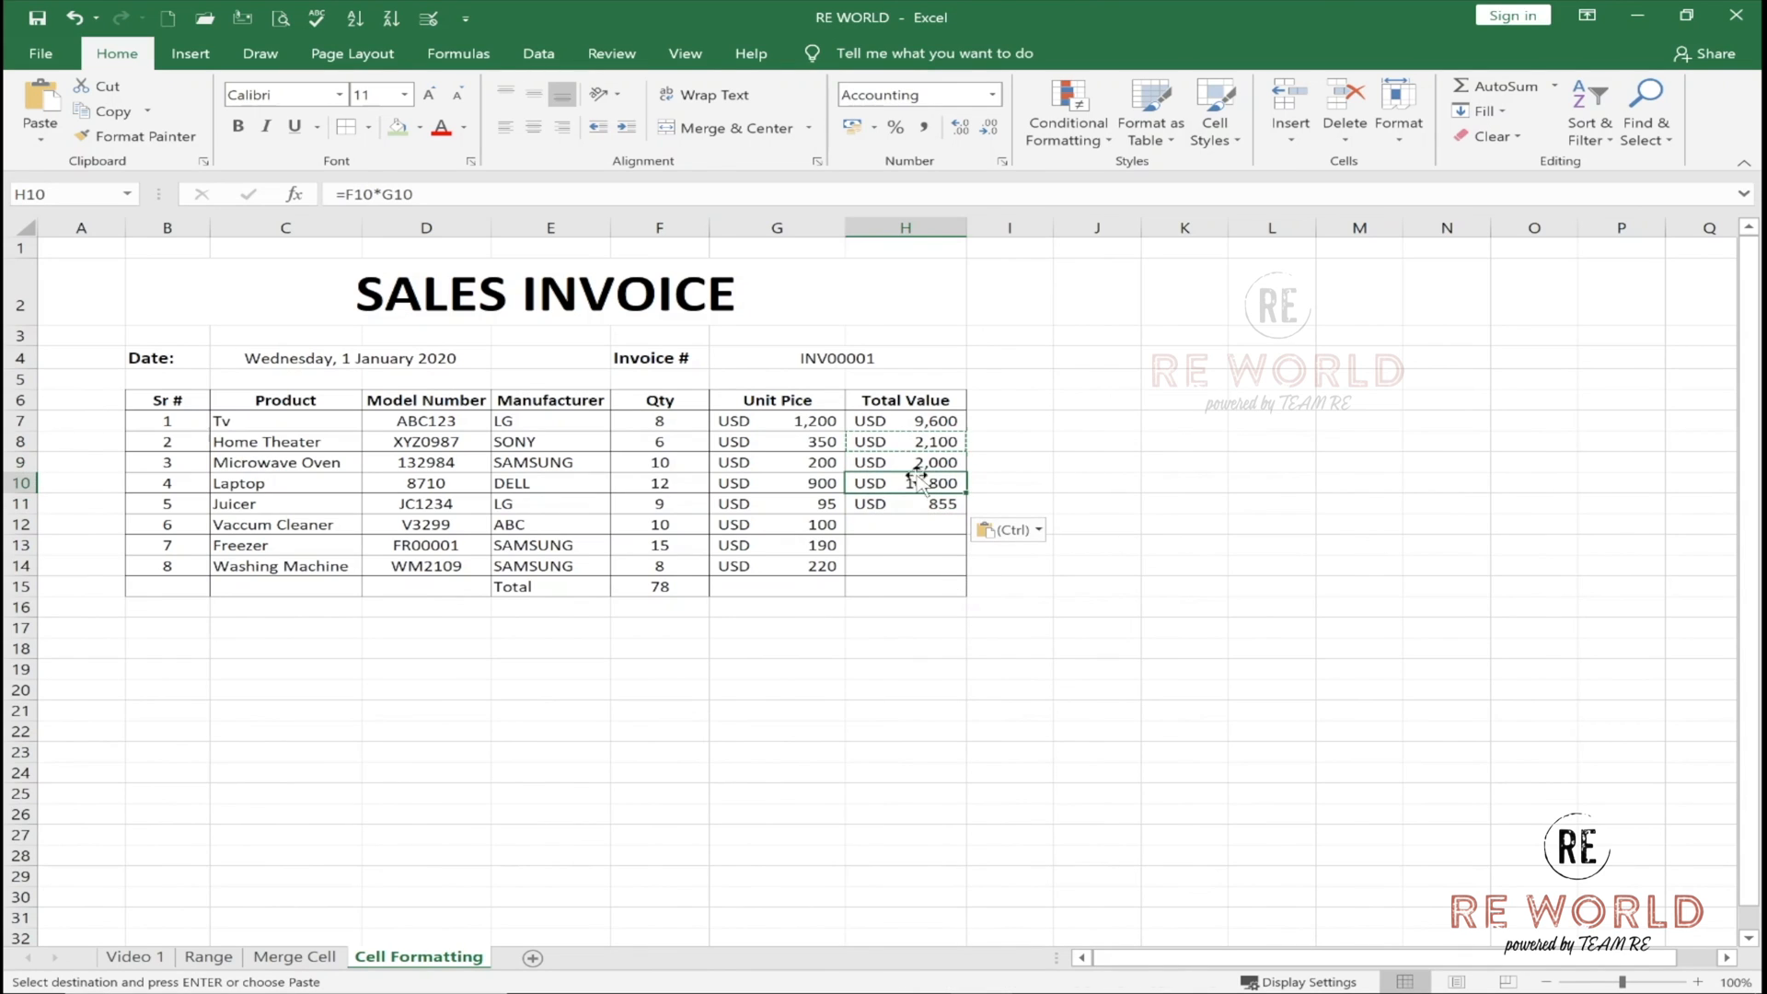
# Clear the total value formulas from H8:H11.
pyautogui.click(945, 421)
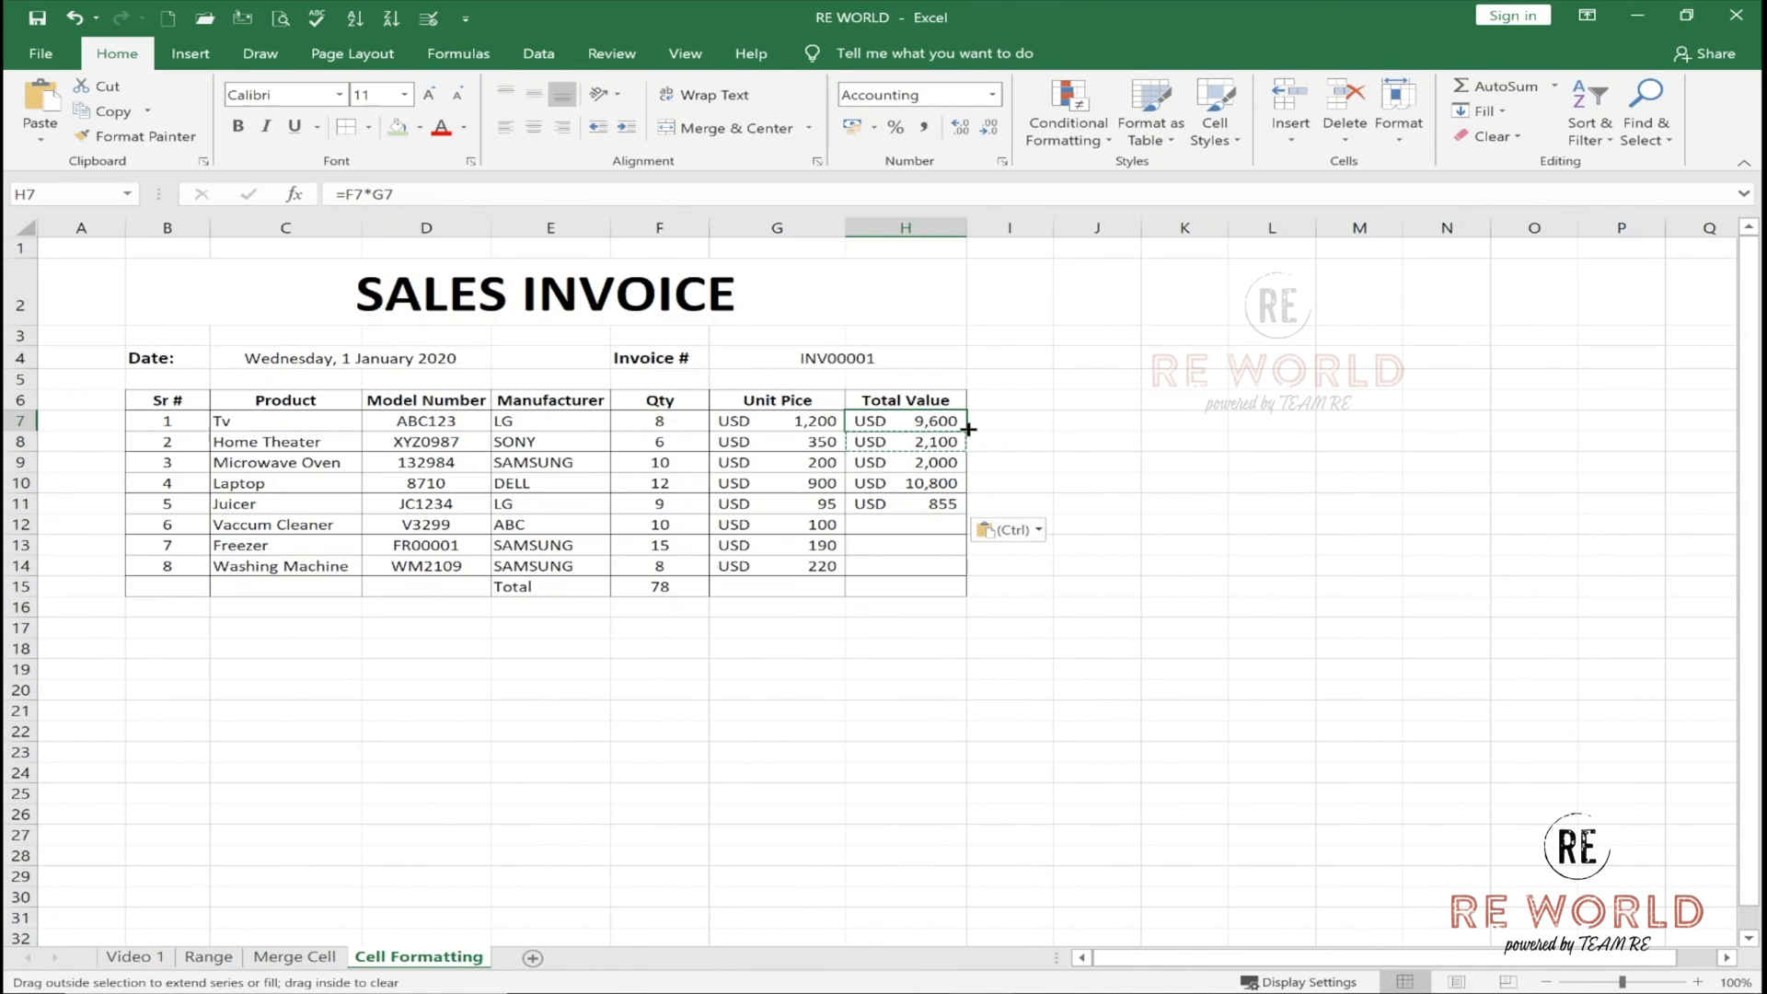
pyautogui.moveTo(925, 441); pyautogui.dragTo(925, 507)
pyautogui.press('Delete')
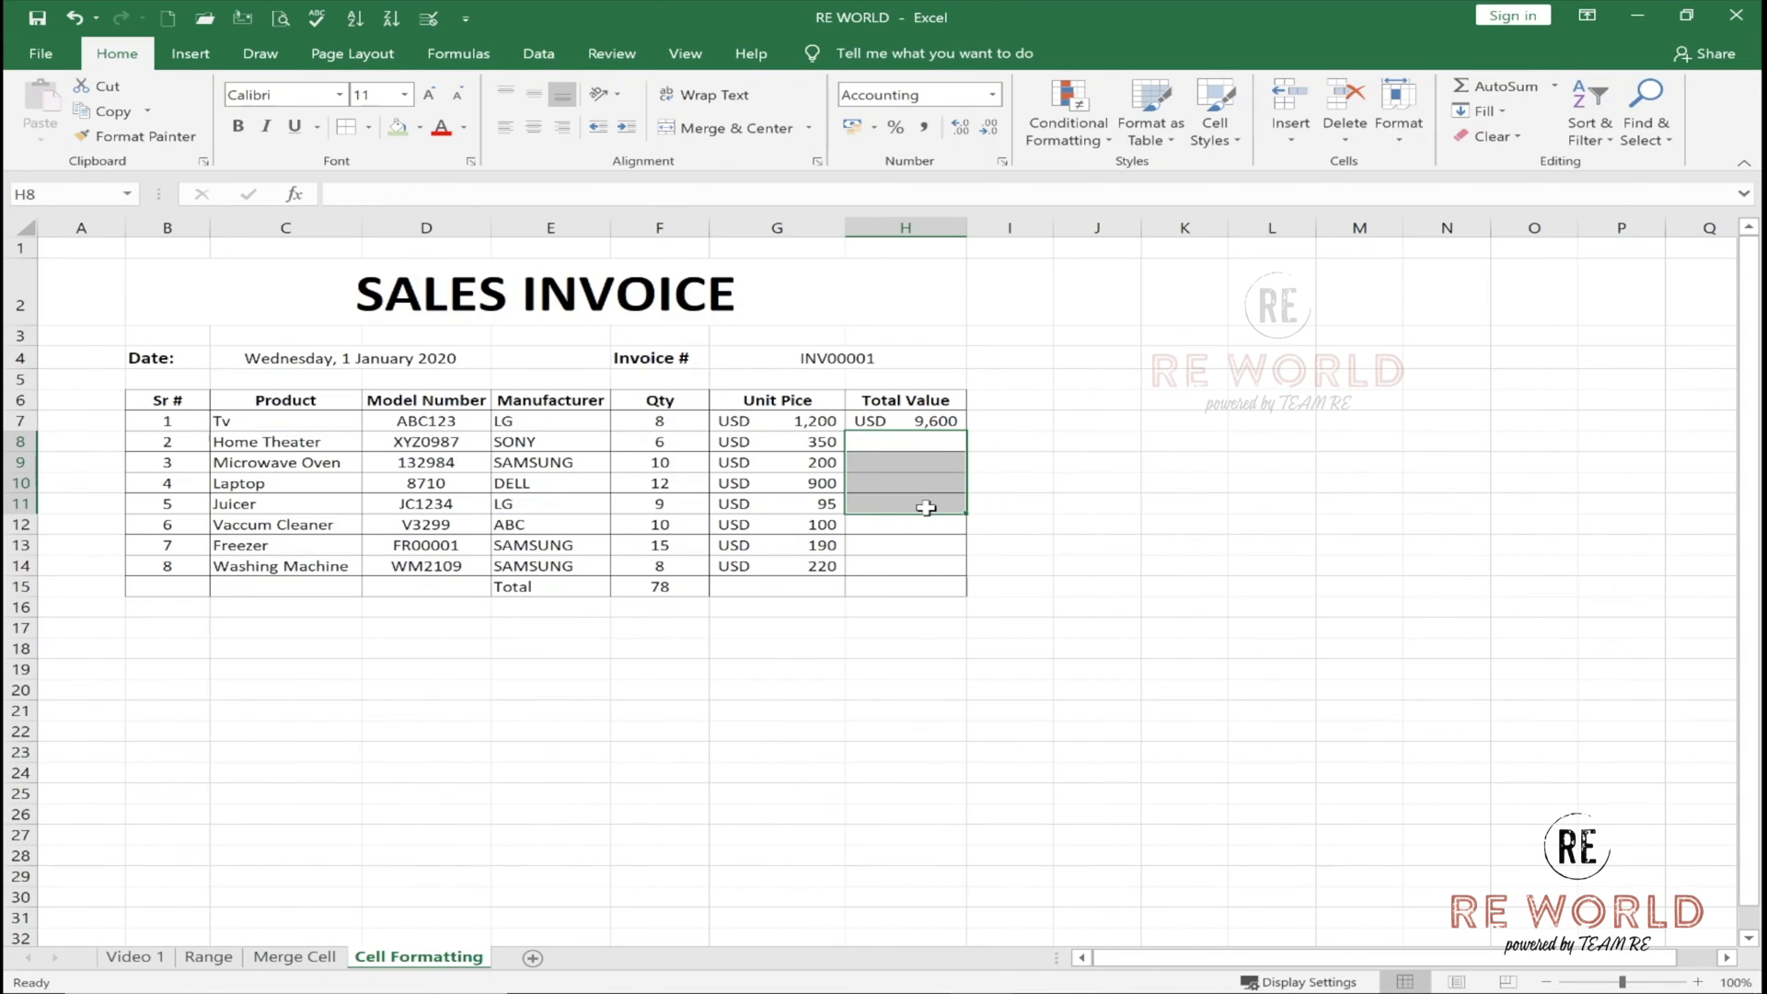
# Fill the H7 formula down through H14 and check the formulas in H10 and H12.
pyautogui.click(940, 424)
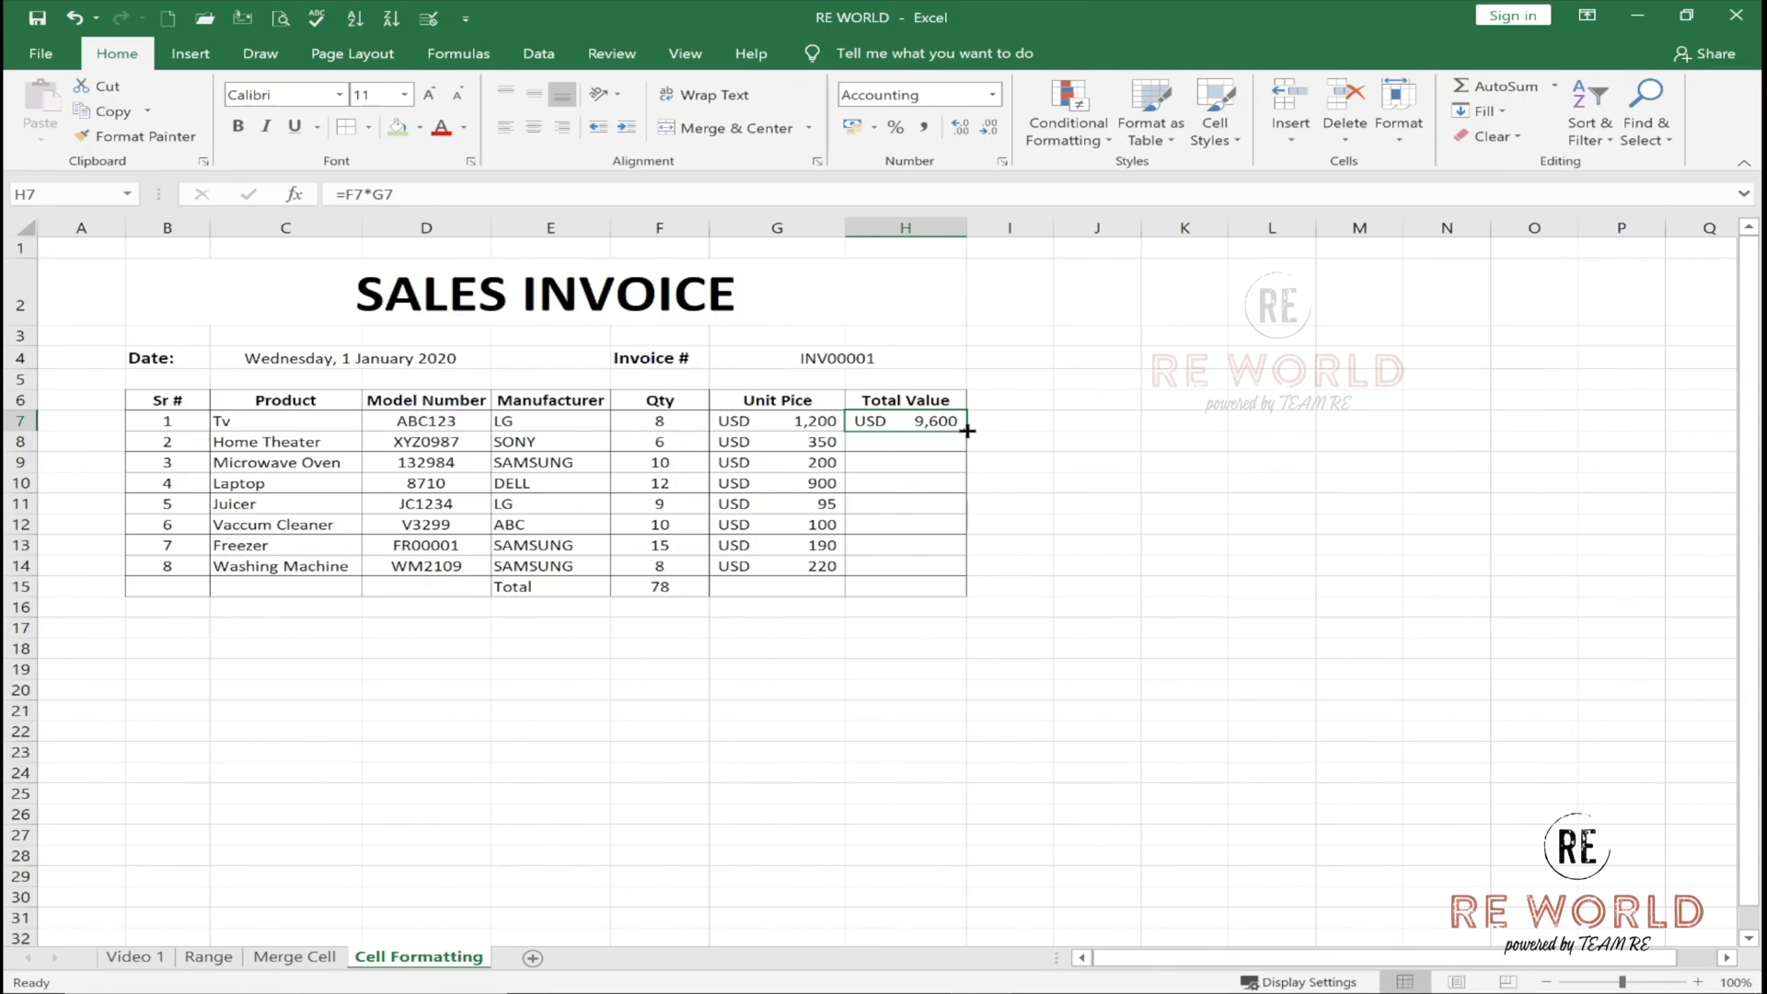
pyautogui.moveTo(968, 431); pyautogui.dragTo(962, 578)
pyautogui.click(916, 421)
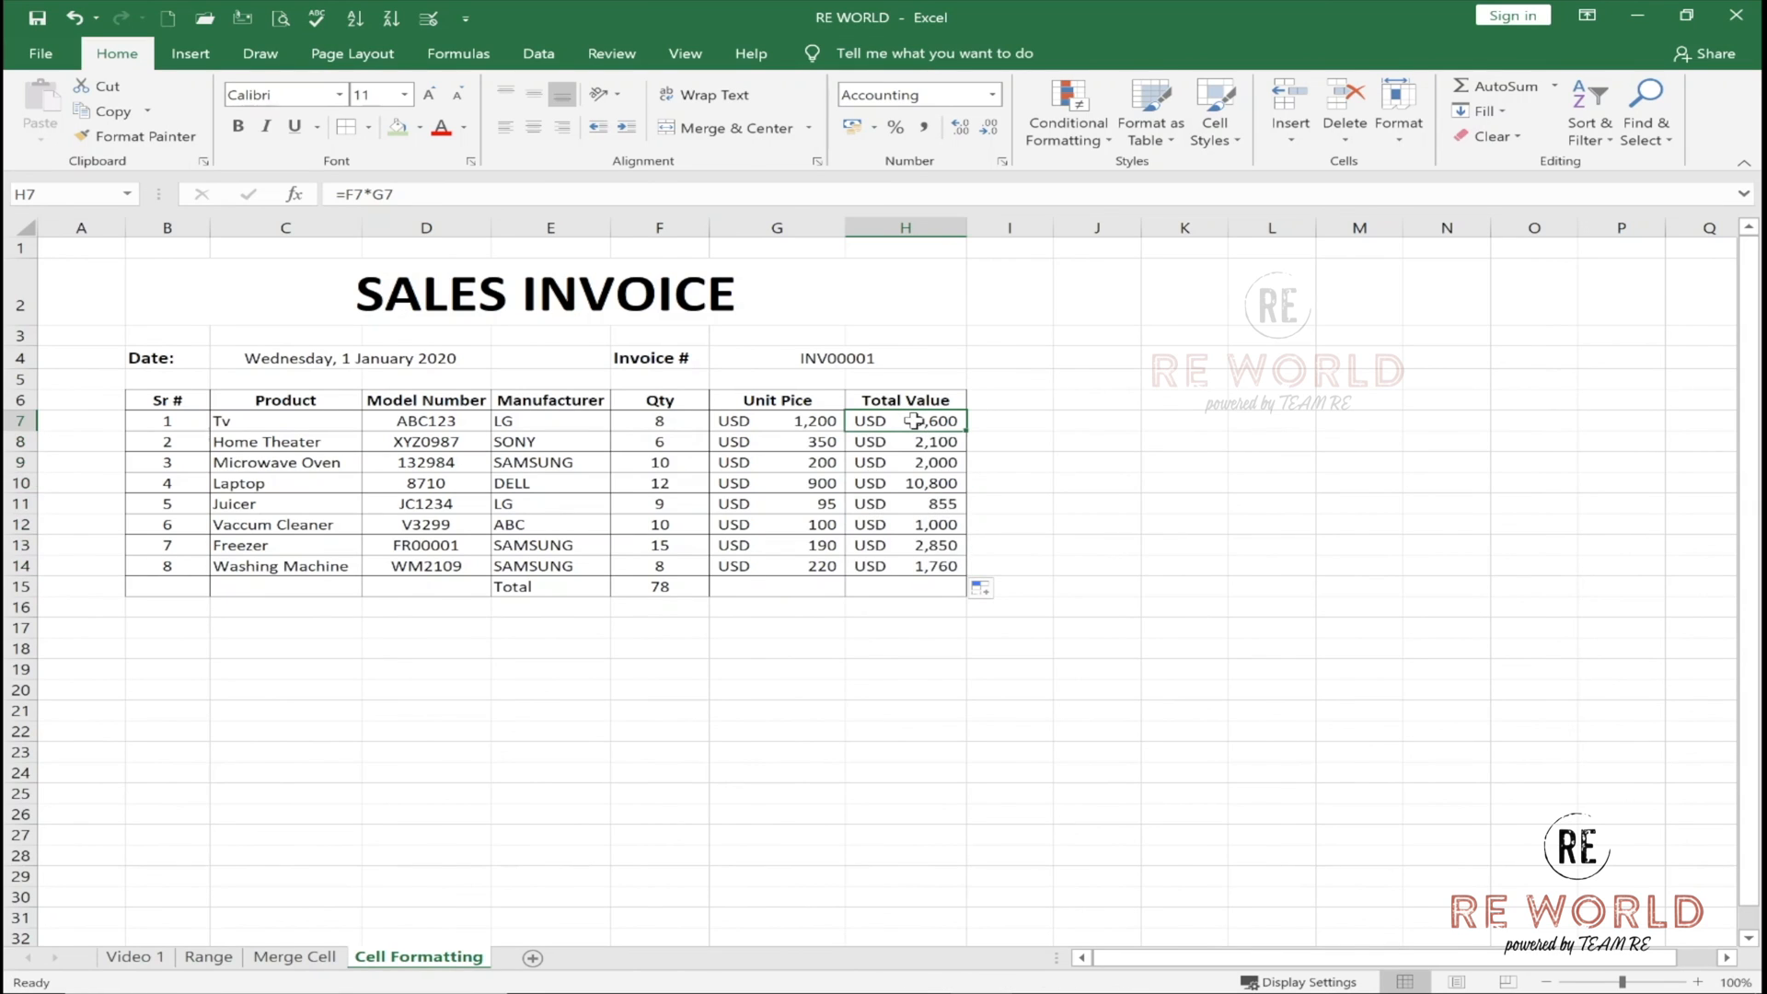
pyautogui.click(920, 476)
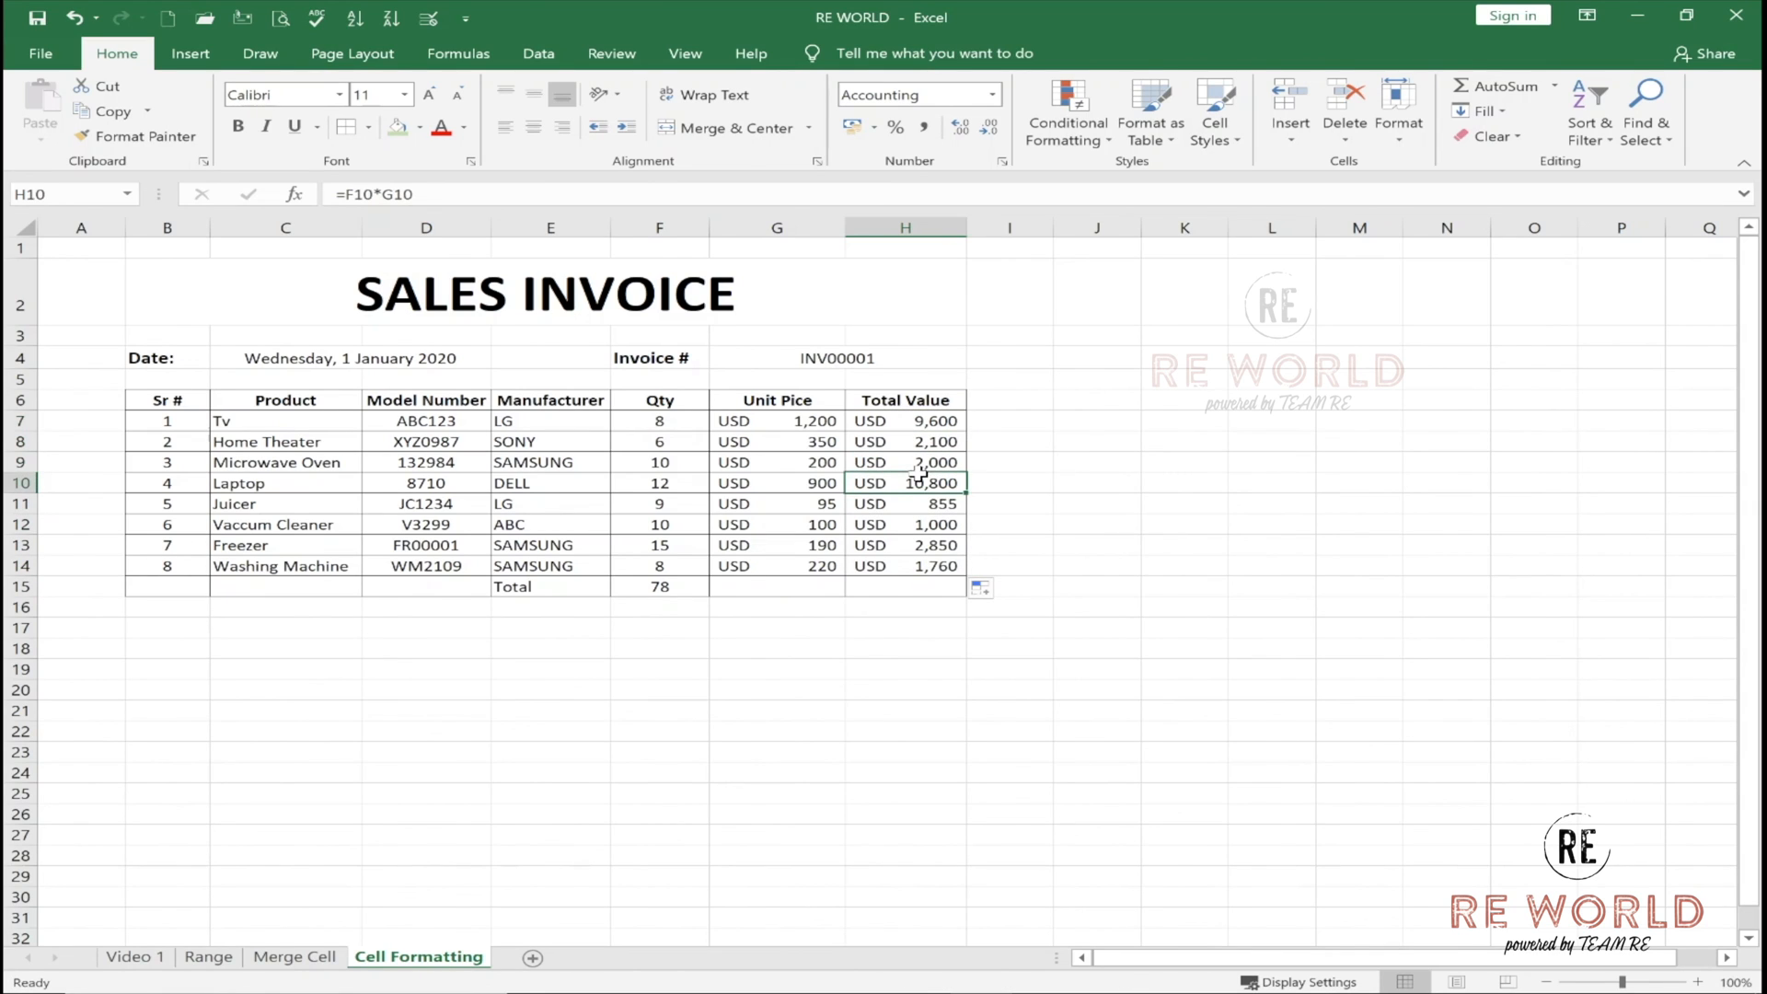
pyautogui.click(913, 526)
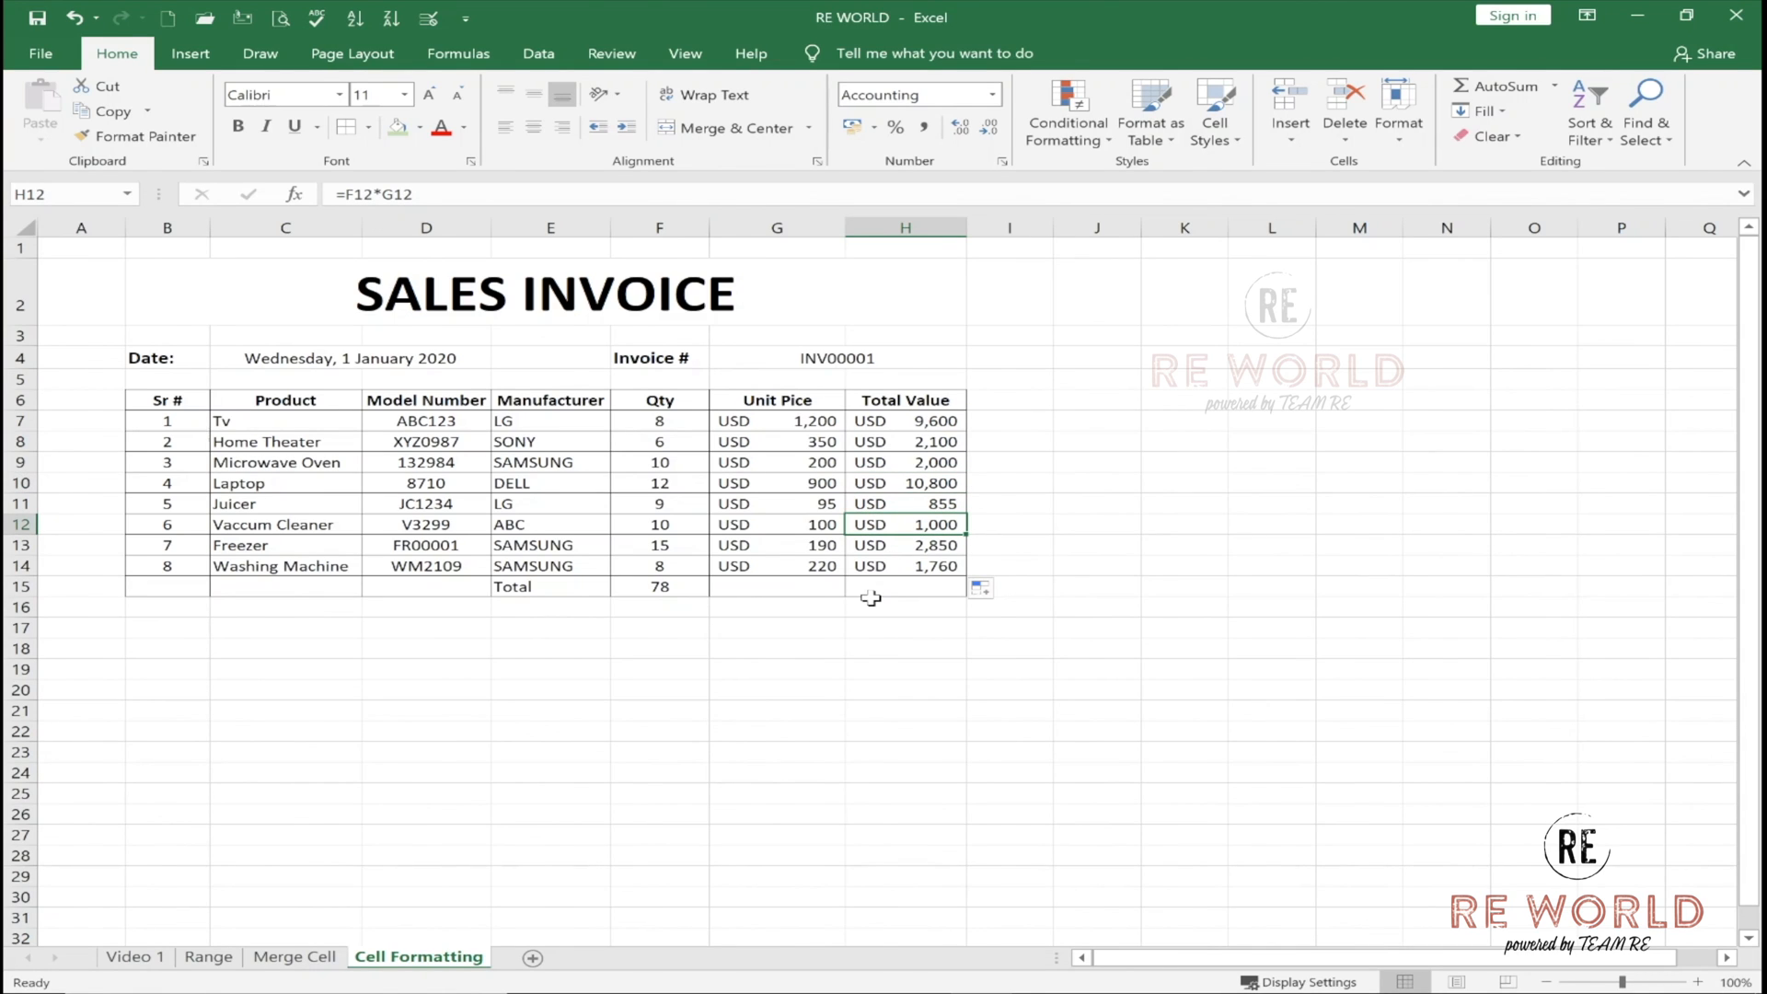
# Review the Total row's cells and total the values of H7:H14 in H15 with AutoSum.
pyautogui.click(770, 586)
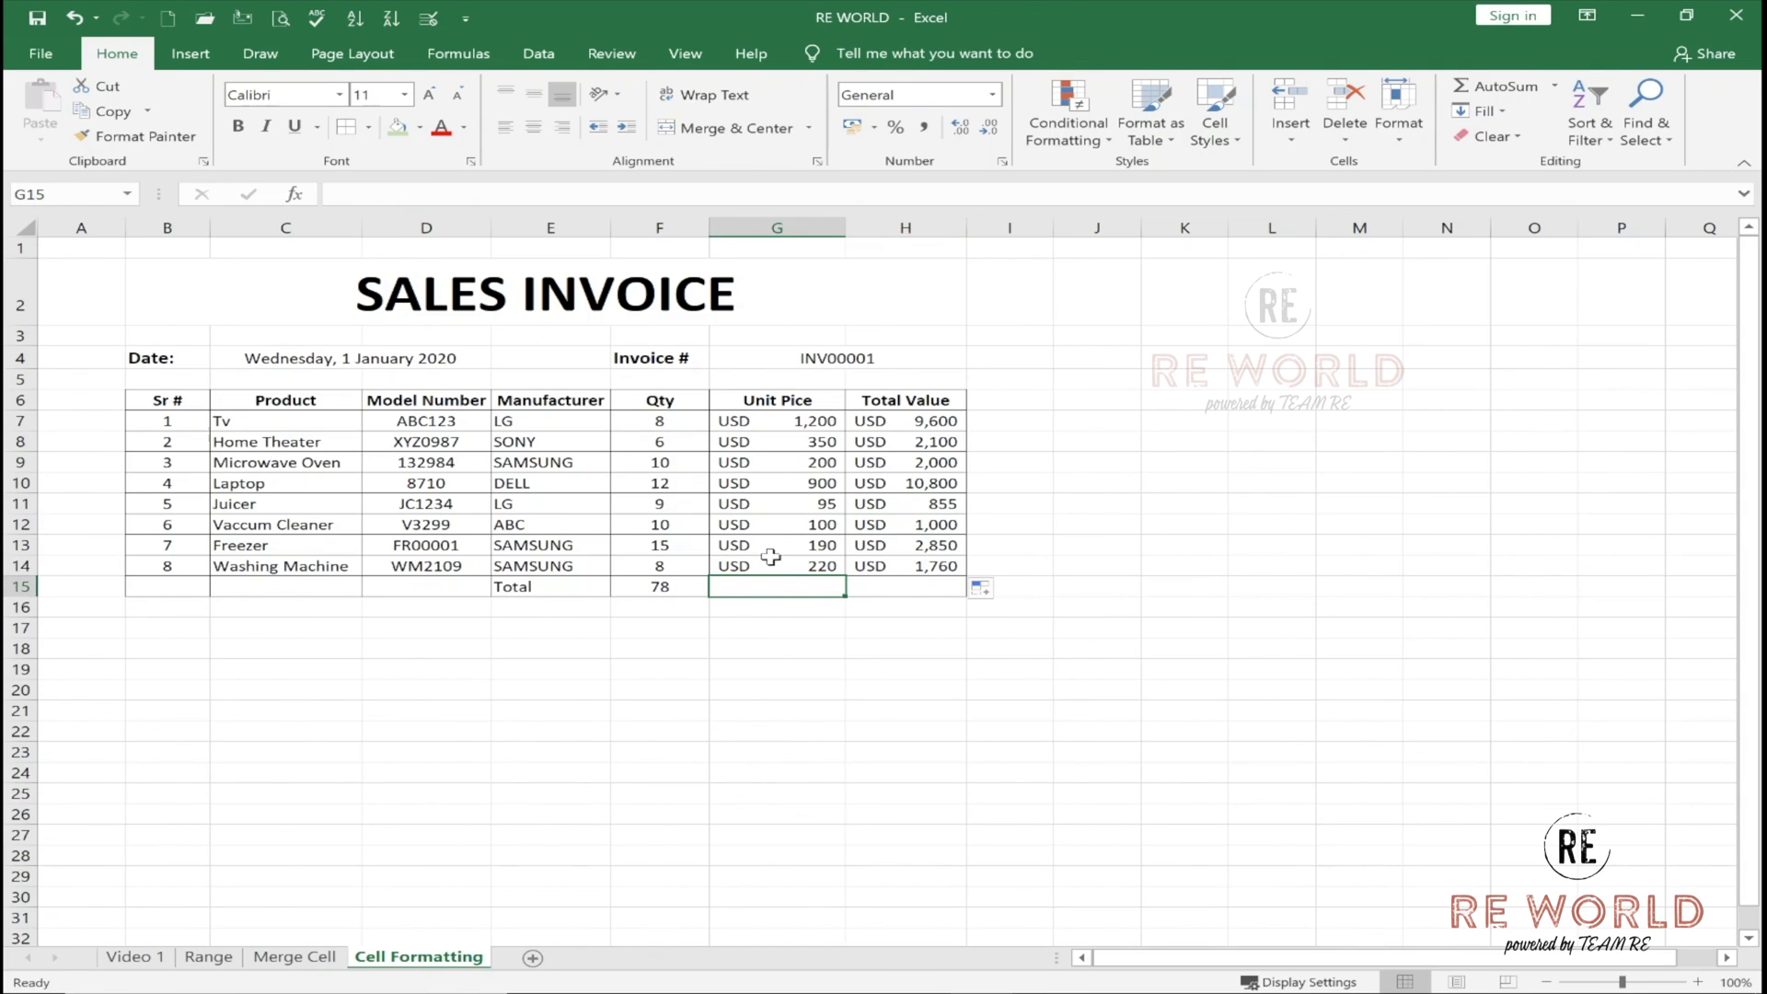
pyautogui.click(873, 584)
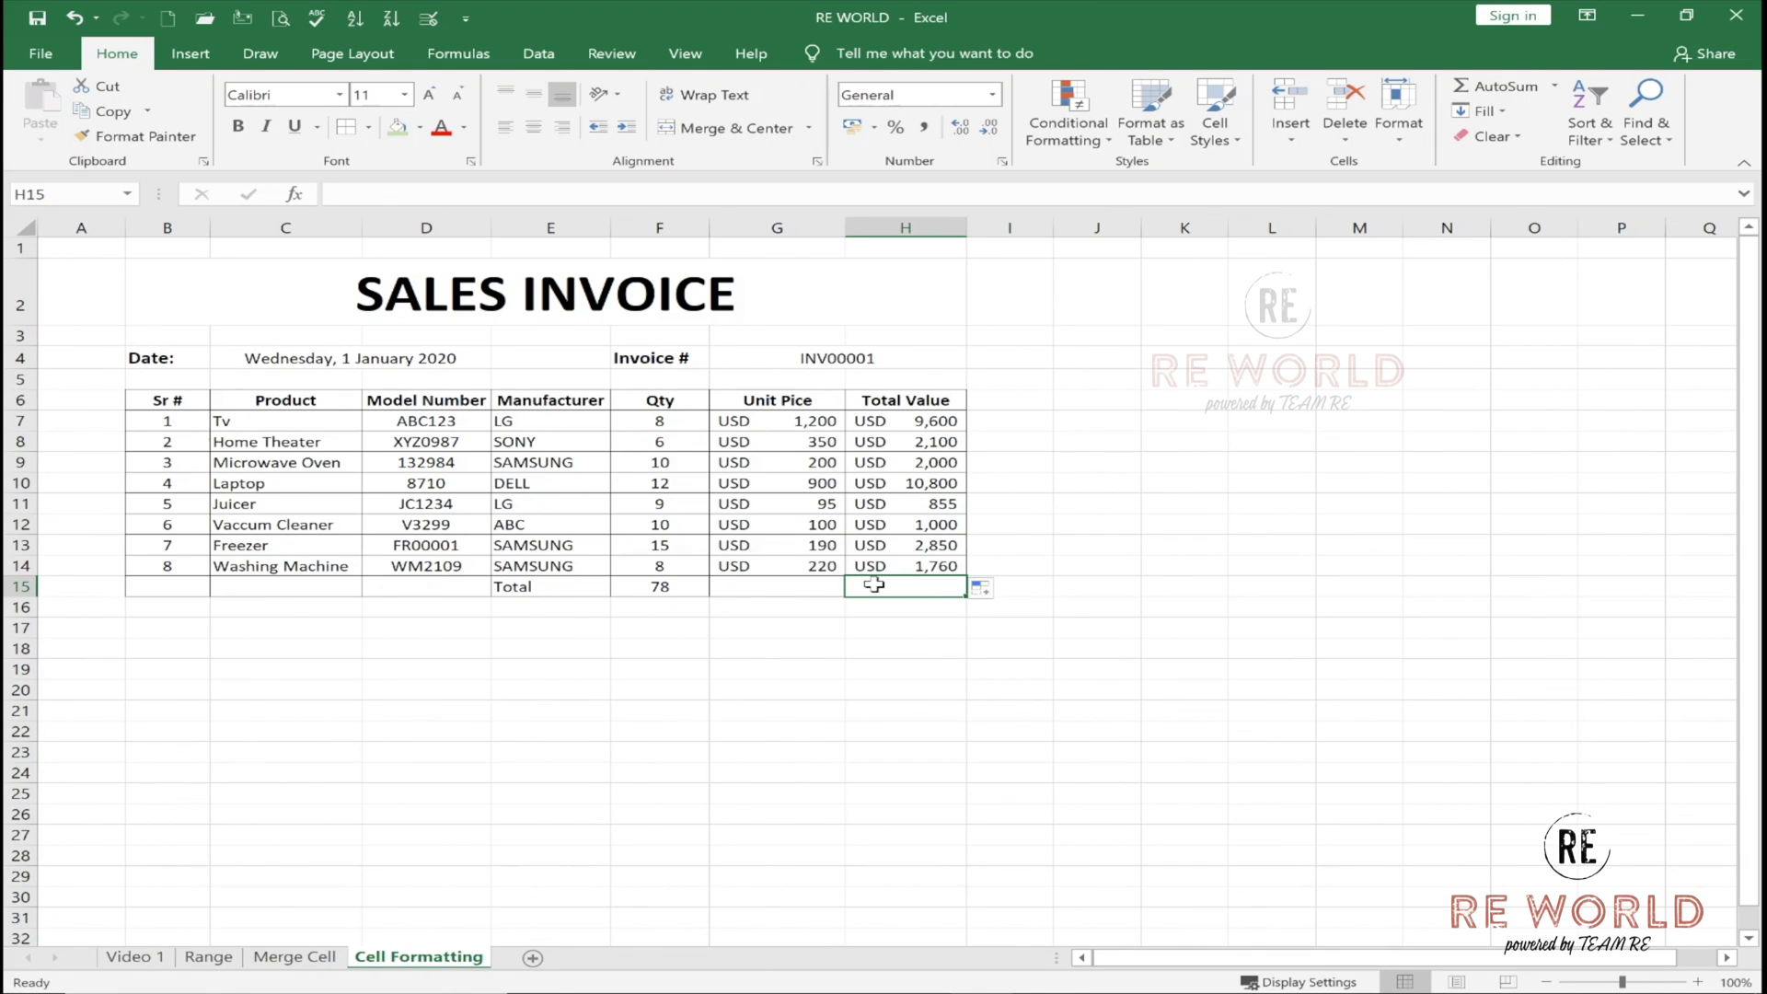
pyautogui.click(679, 585)
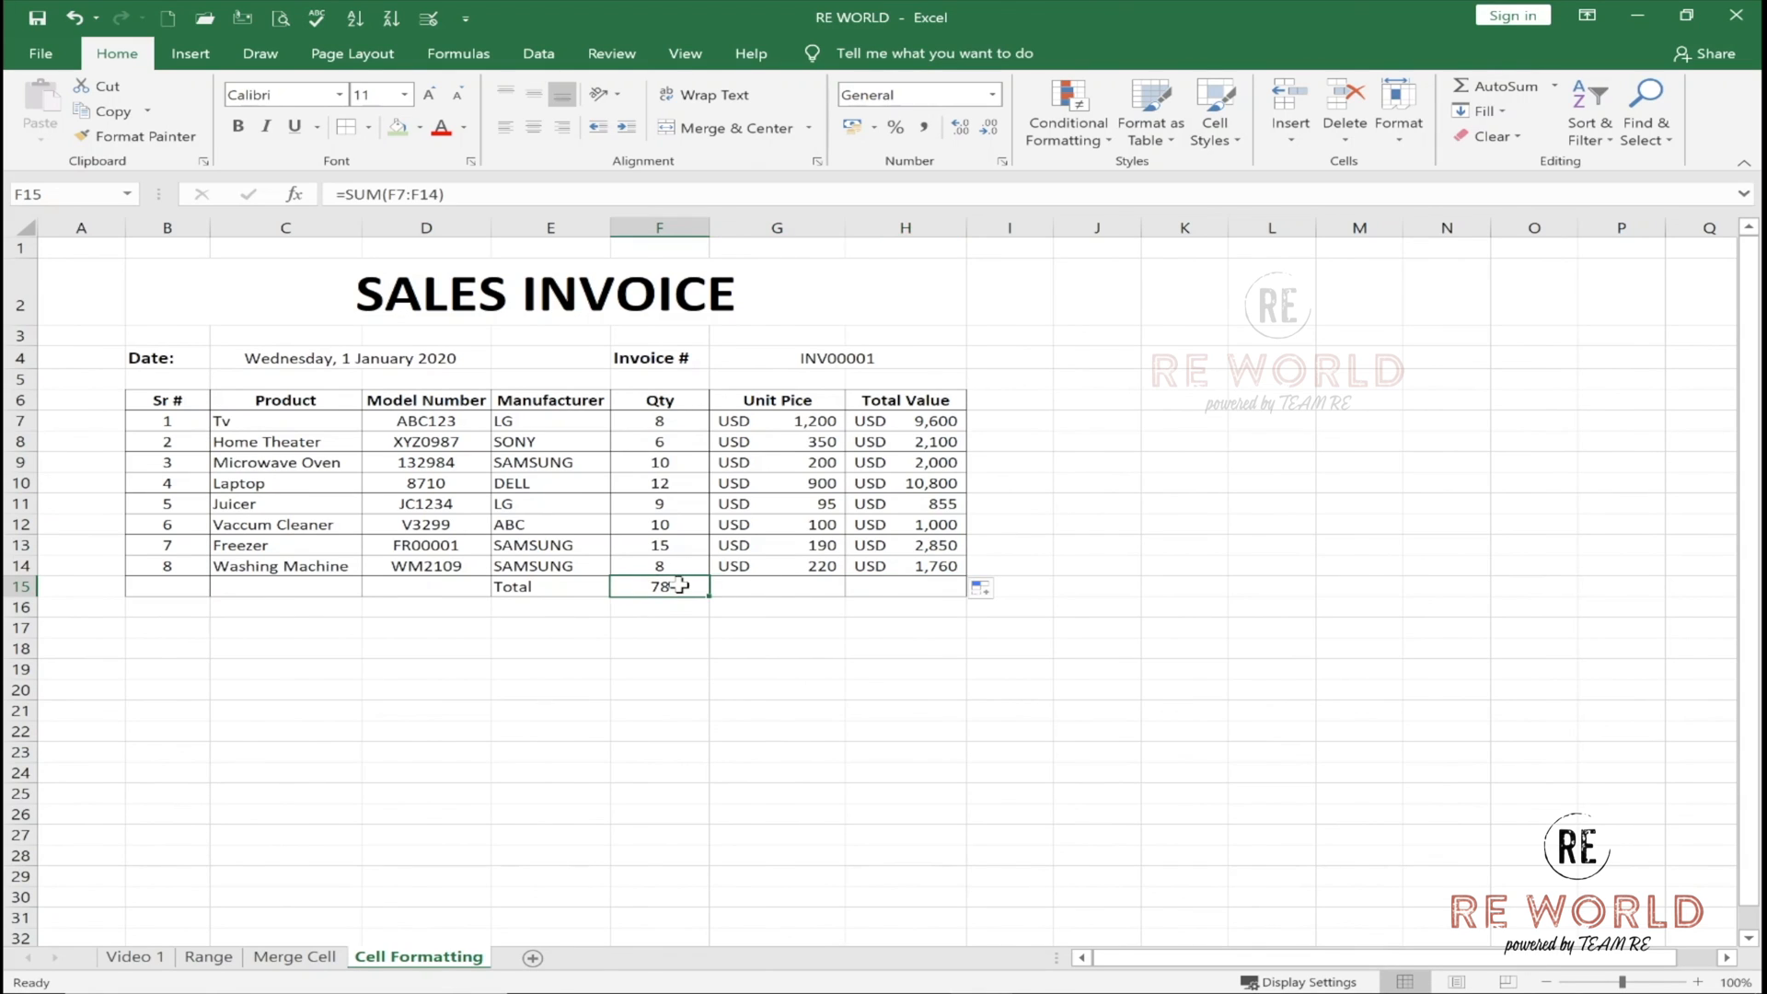
pyautogui.click(900, 586)
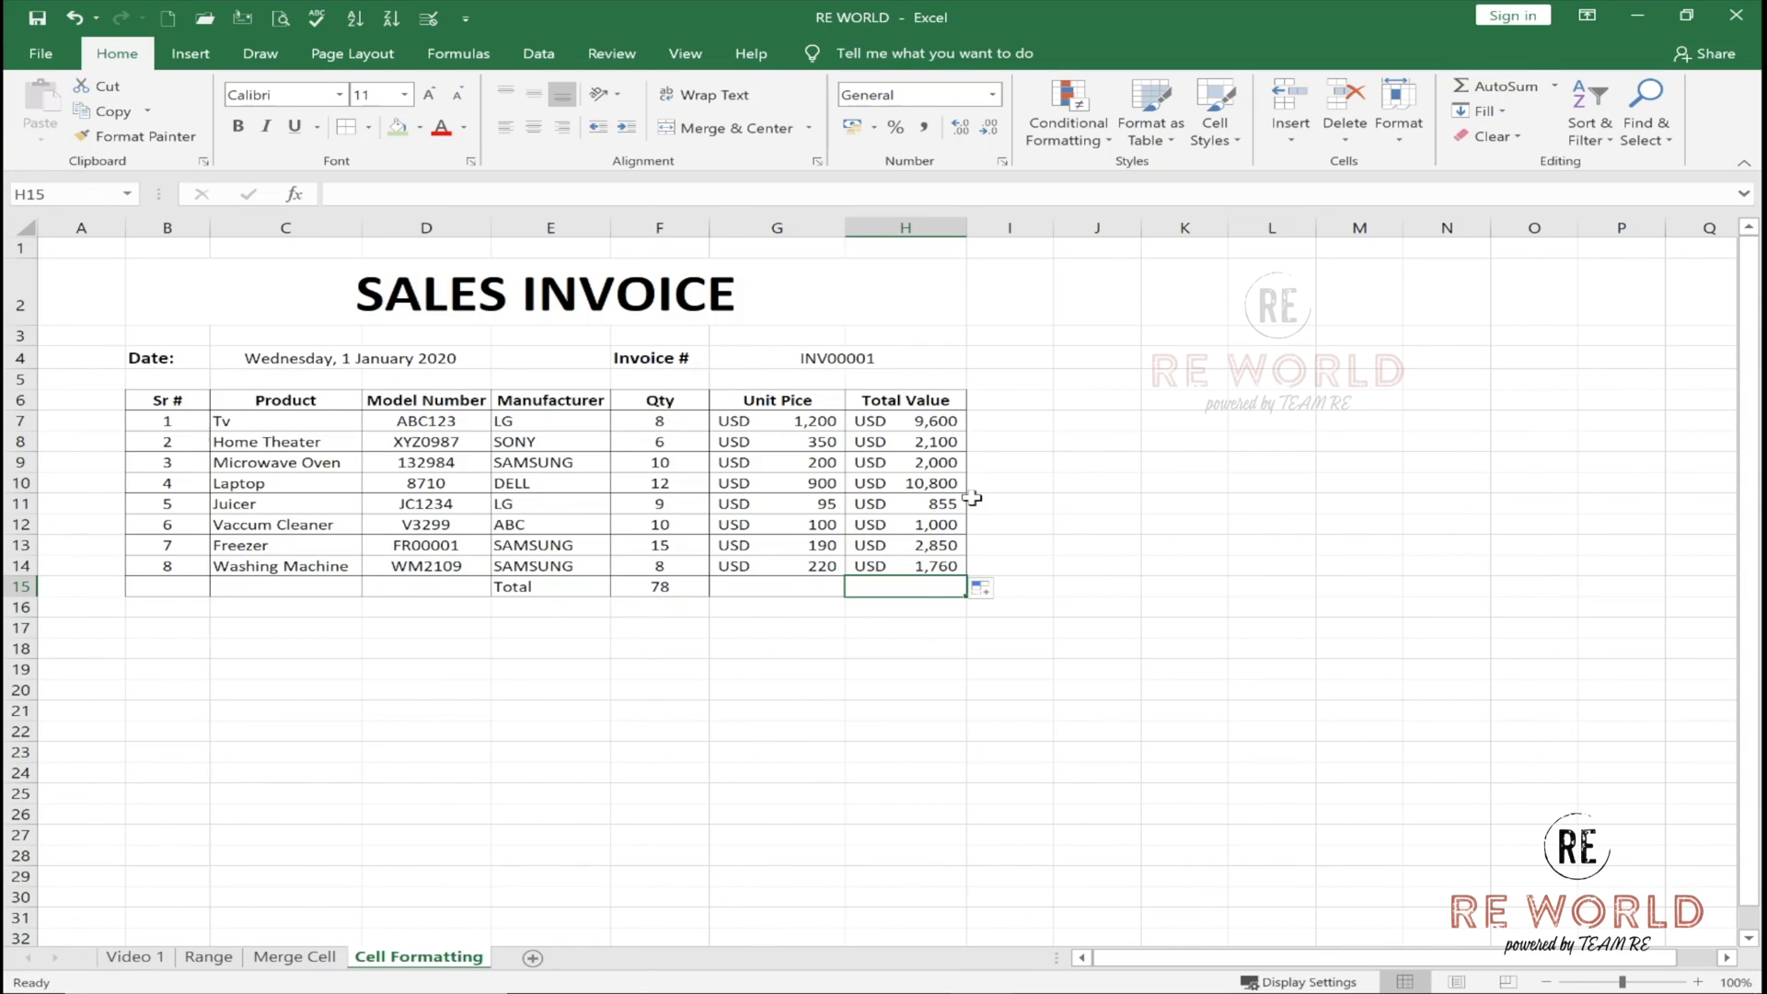
pyautogui.click(1504, 86)
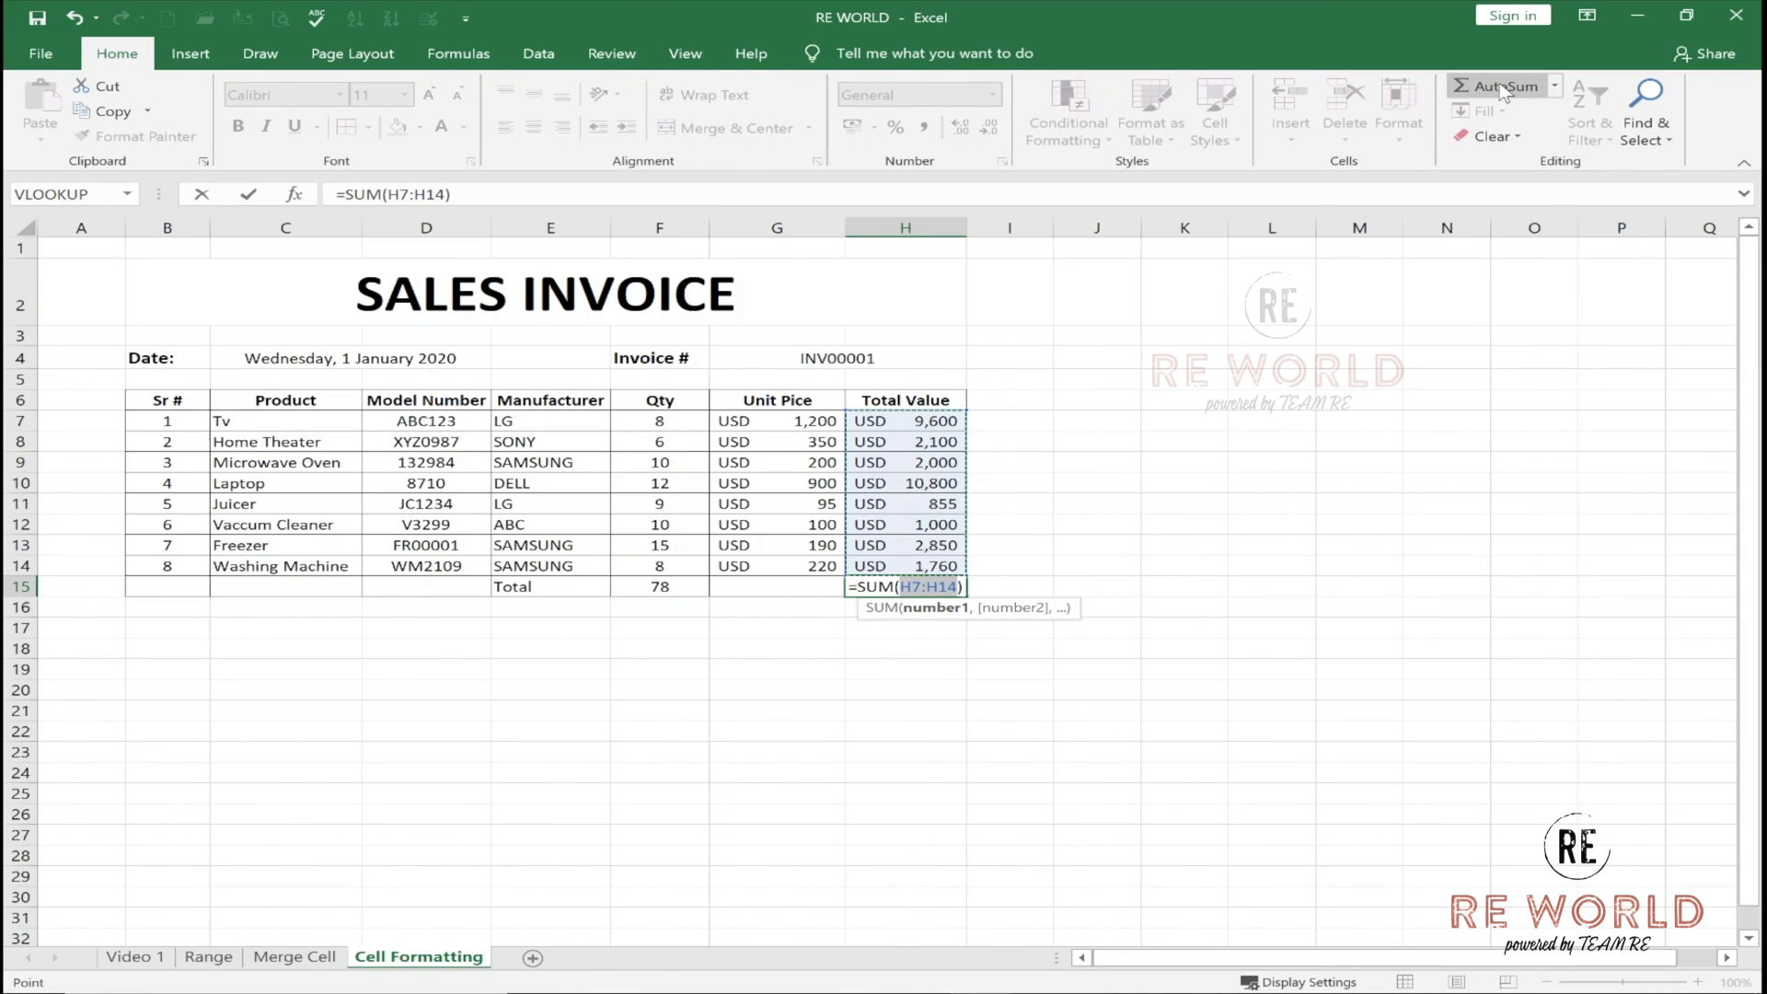
pyautogui.press('Return')
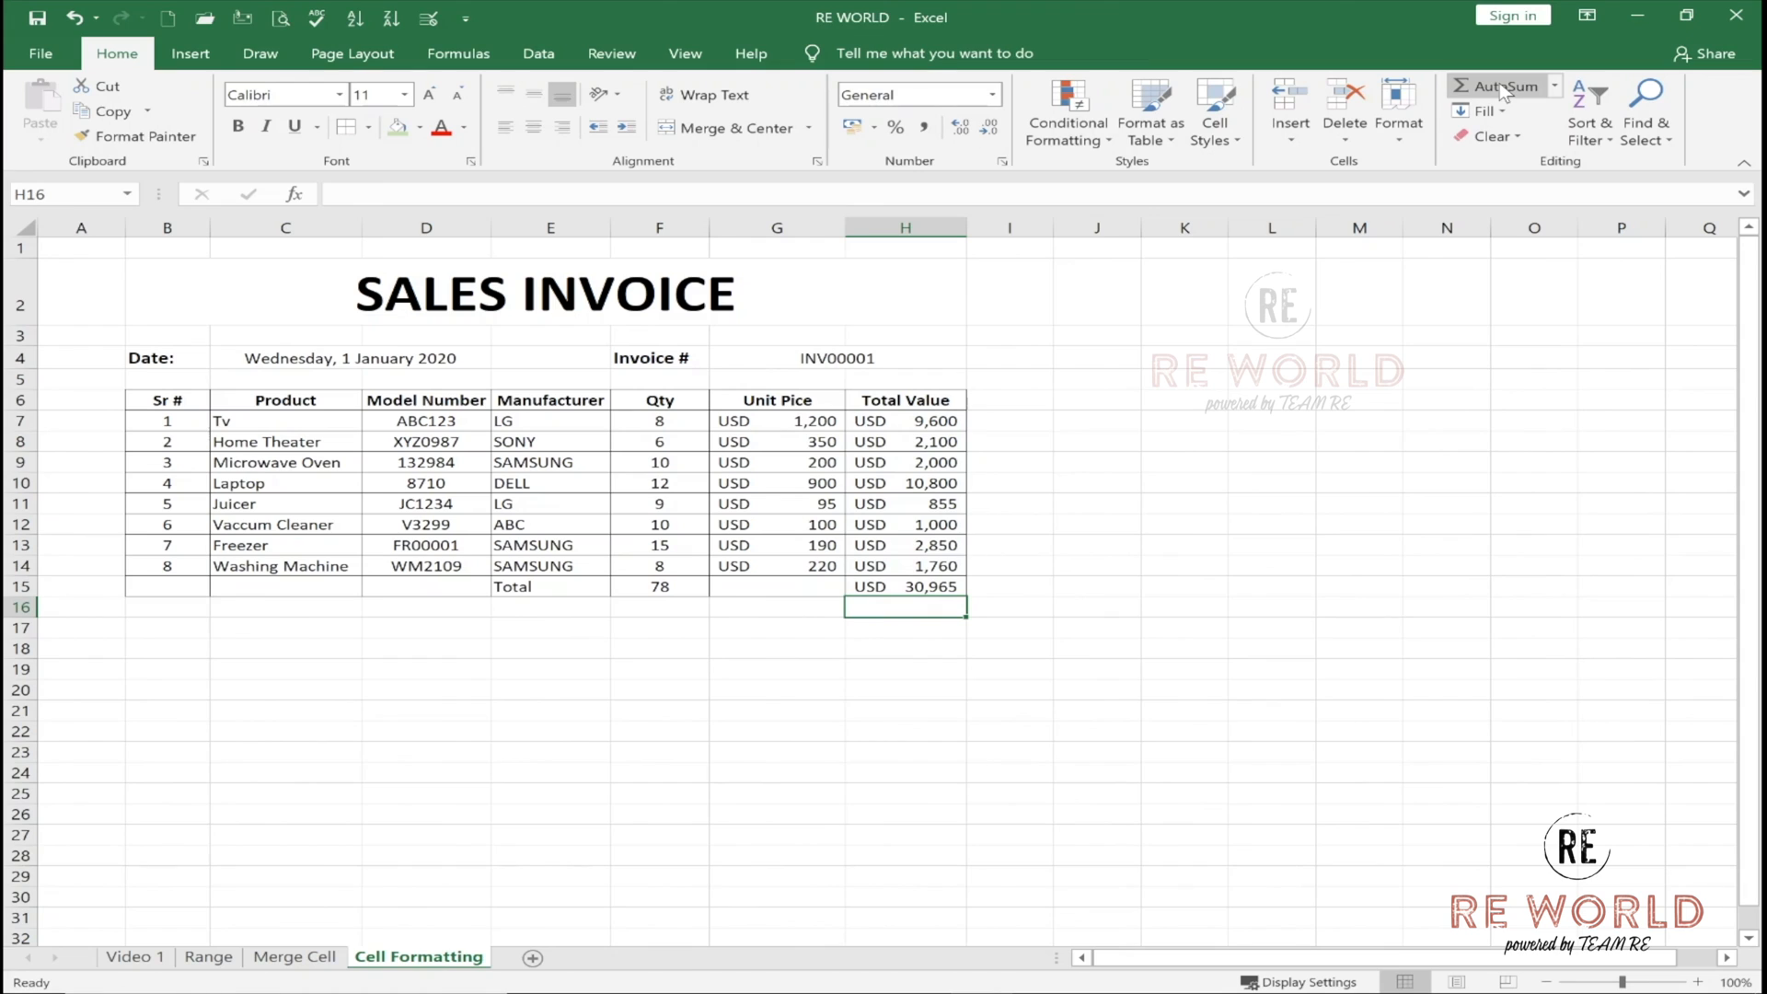
# Replace the total in H15 with a manually entered SUM formula over H7:H14.
pyautogui.click(933, 570)
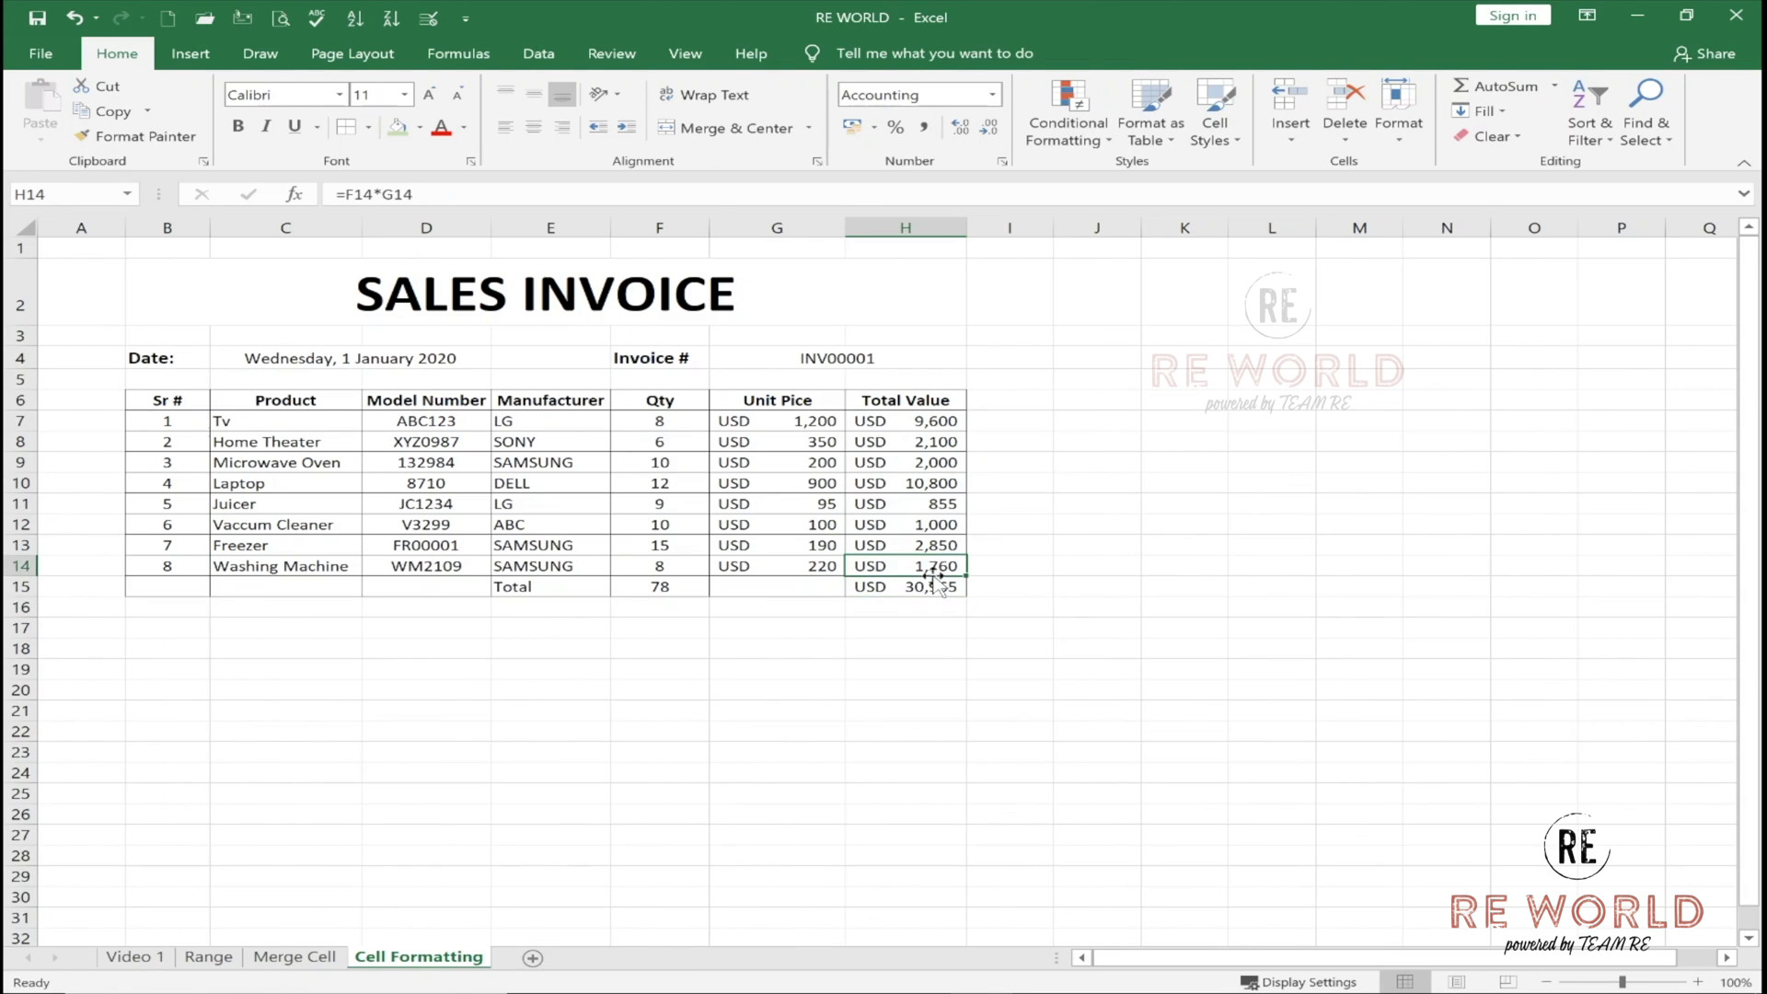
pyautogui.press('Down')
pyautogui.press('Delete')
pyautogui.write('=')
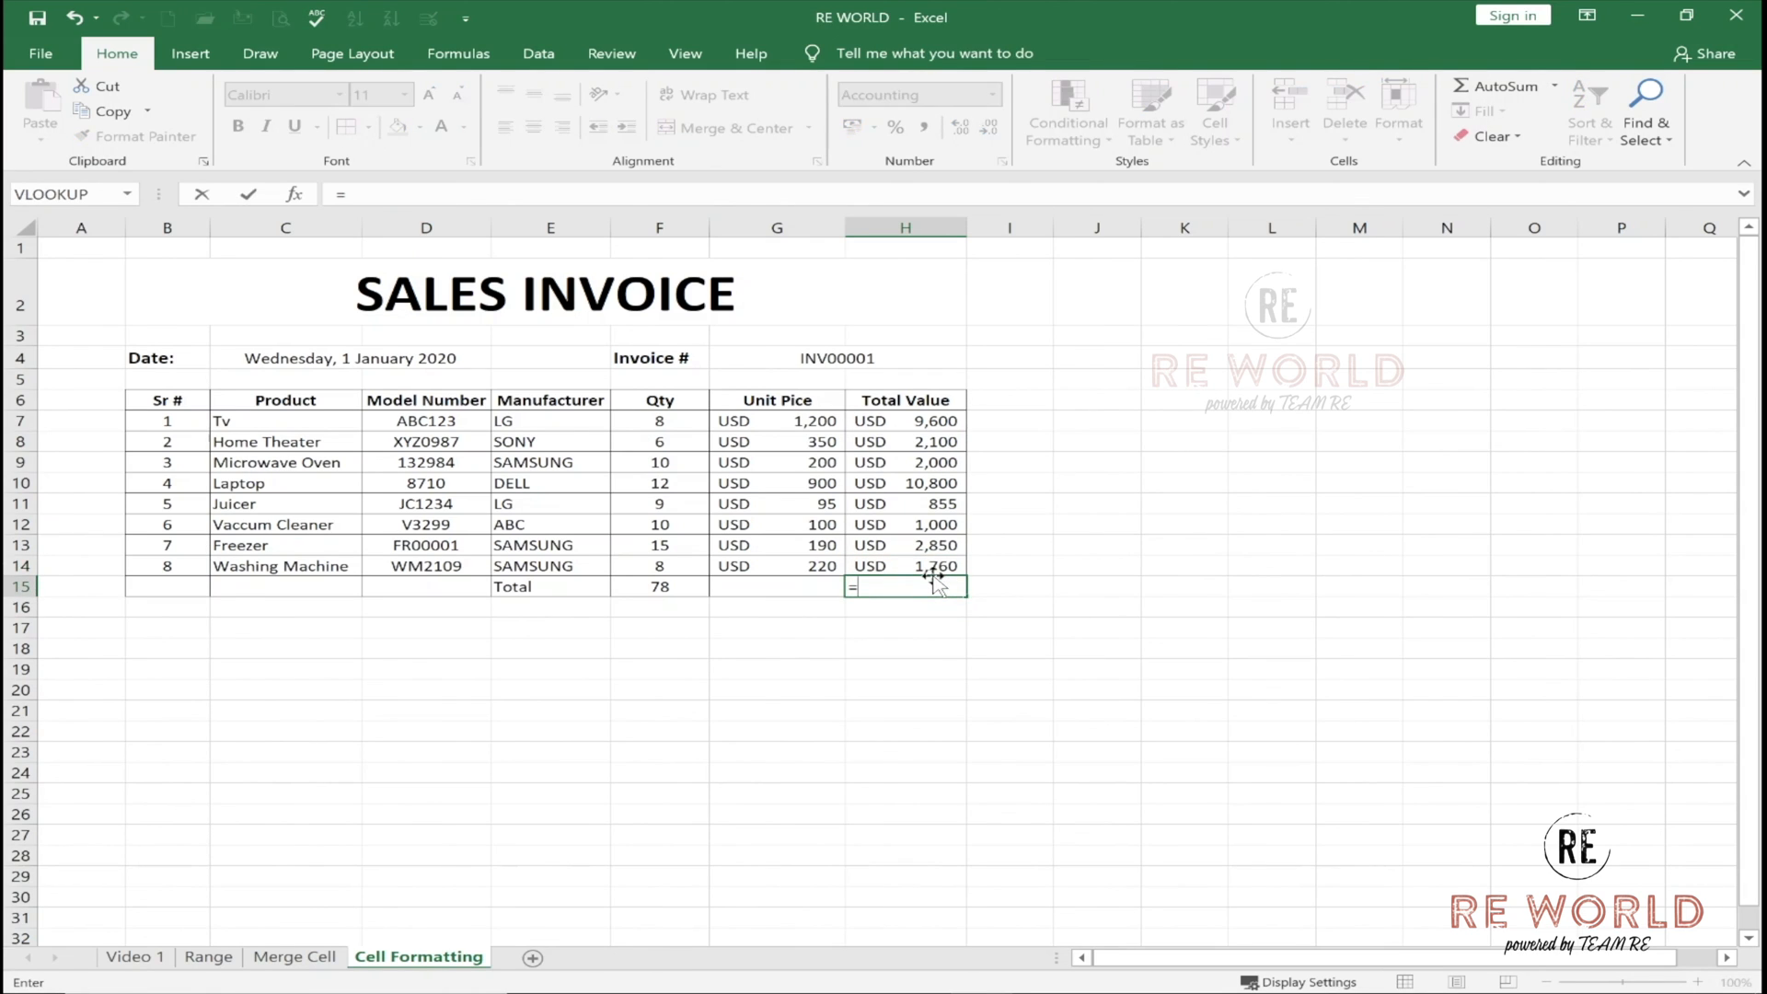
pyautogui.write('SUM(')
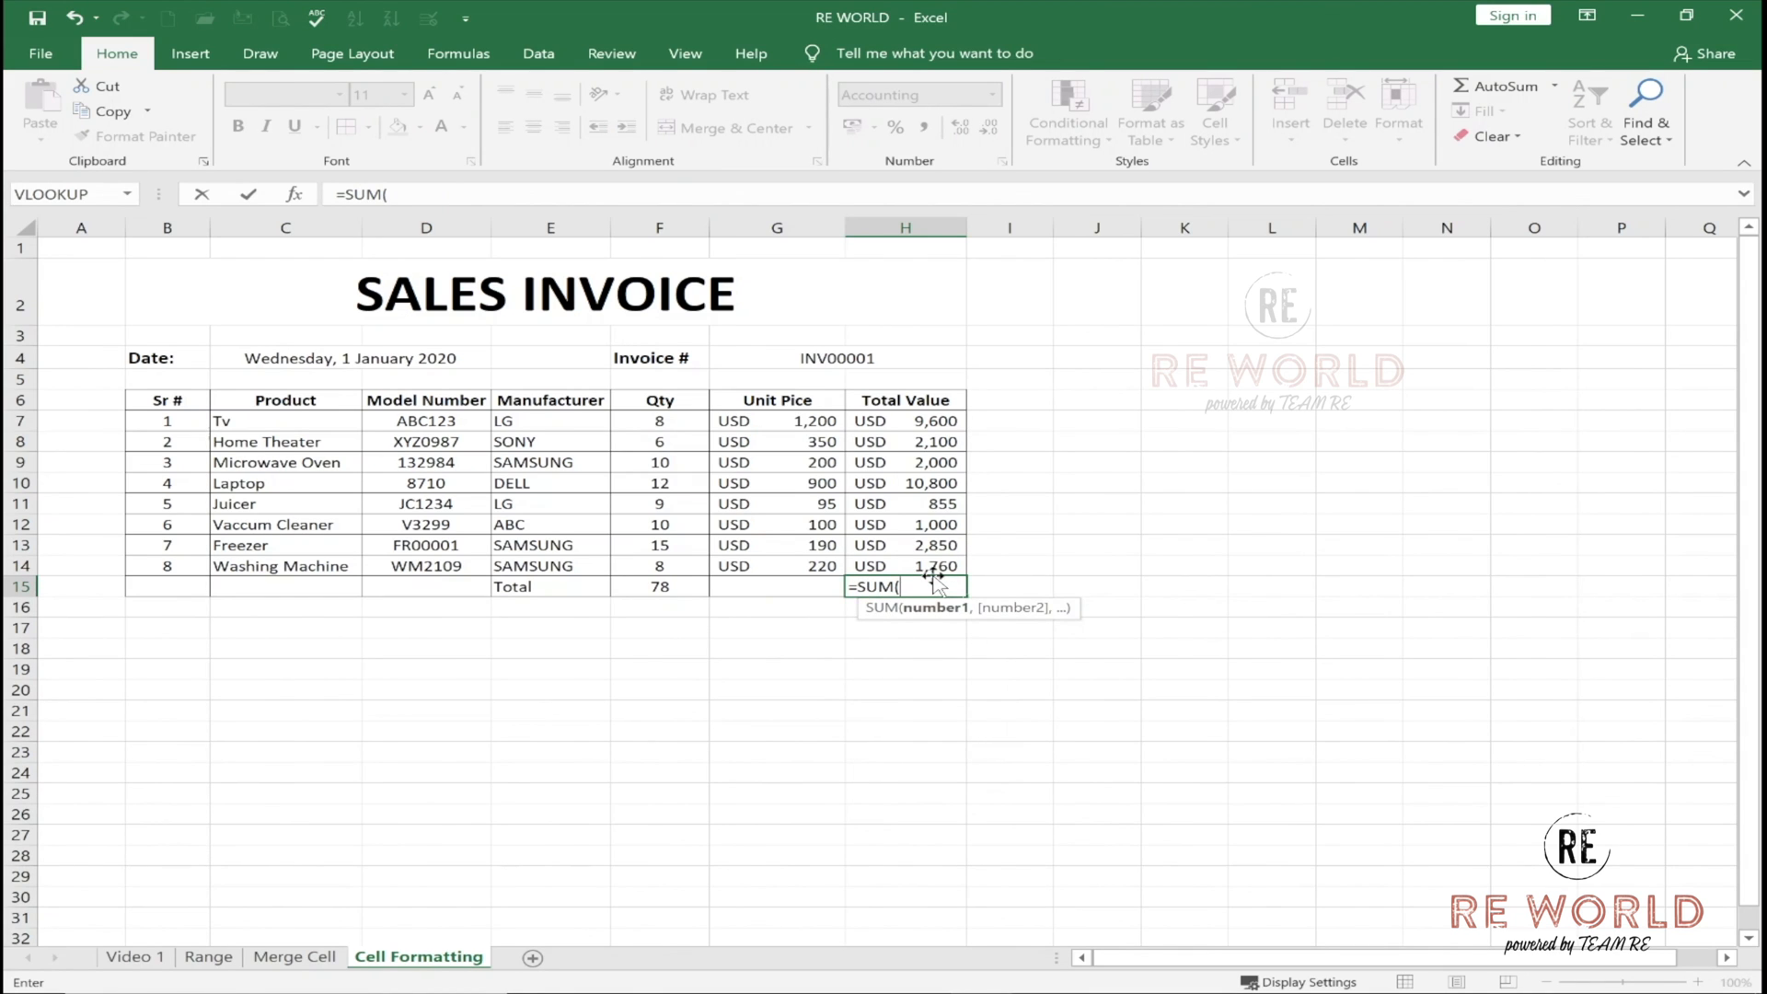
pyautogui.click(906, 423)
pyautogui.moveTo(907, 423); pyautogui.dragTo(898, 562)
pyautogui.press('Return')
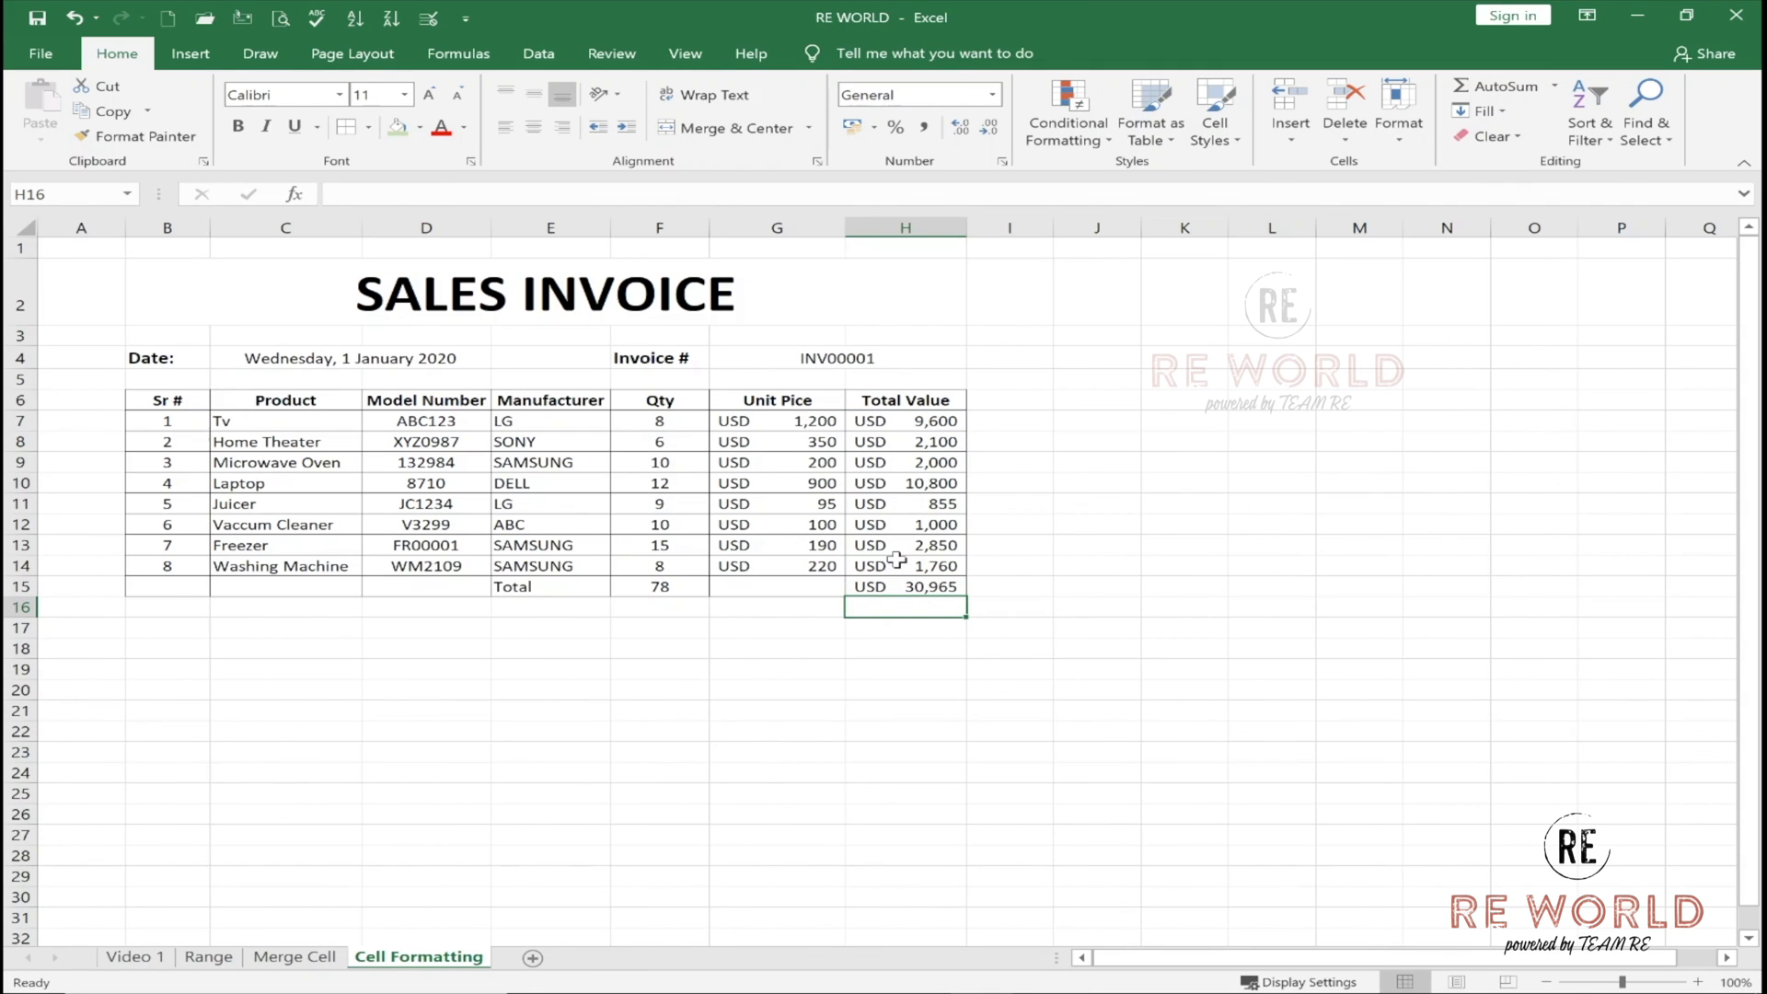
# Clear the total in H15 and recreate it with AutoSum over H7:H14.
pyautogui.press('Up')
pyautogui.press('Delete')
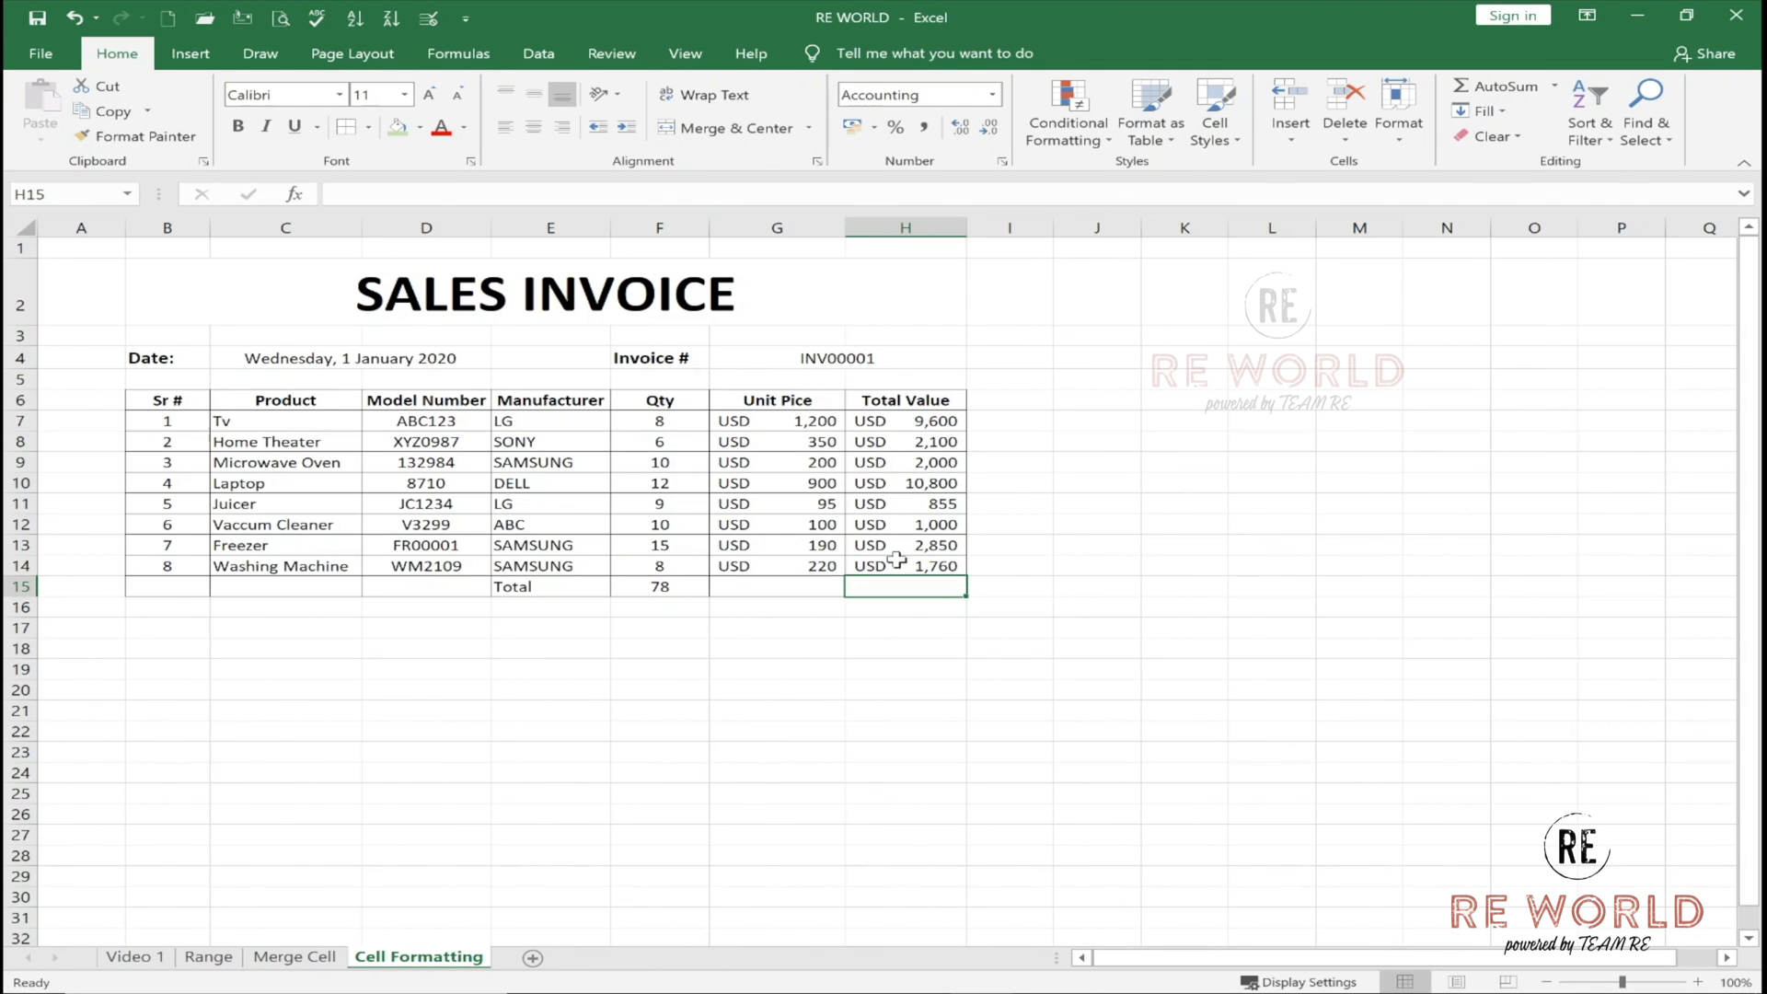
pyautogui.hotkey('alt', '=')
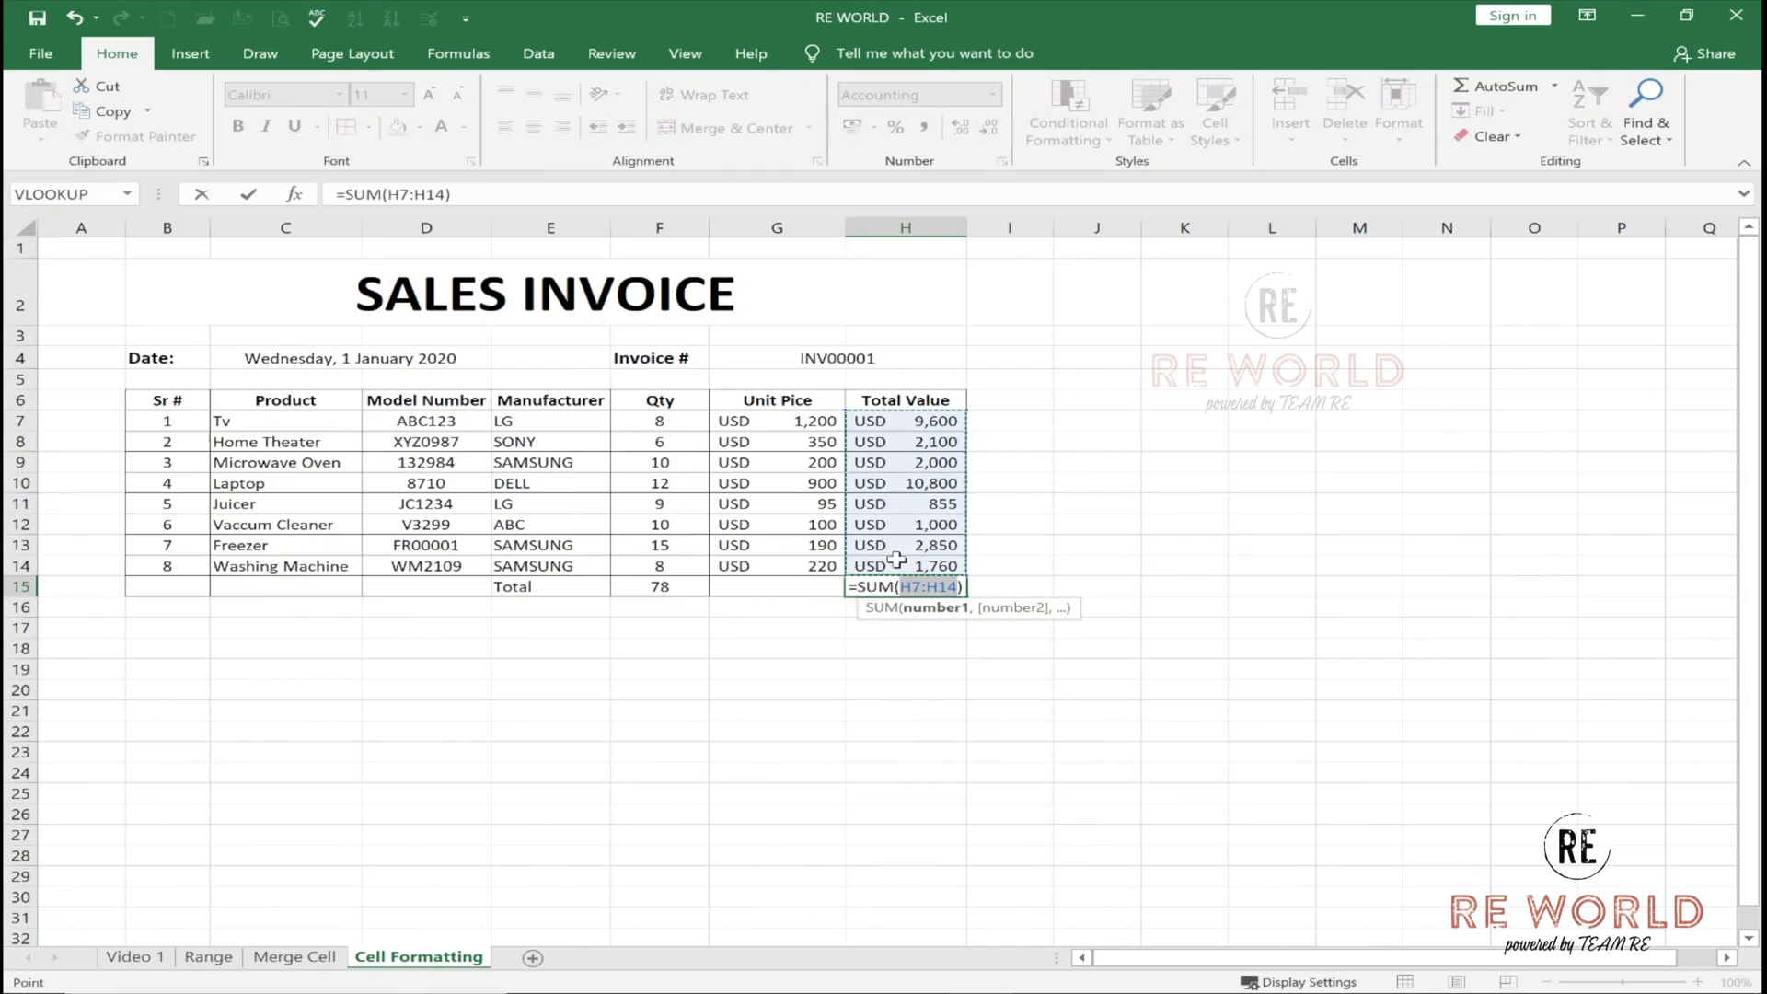
pyautogui.press('Return')
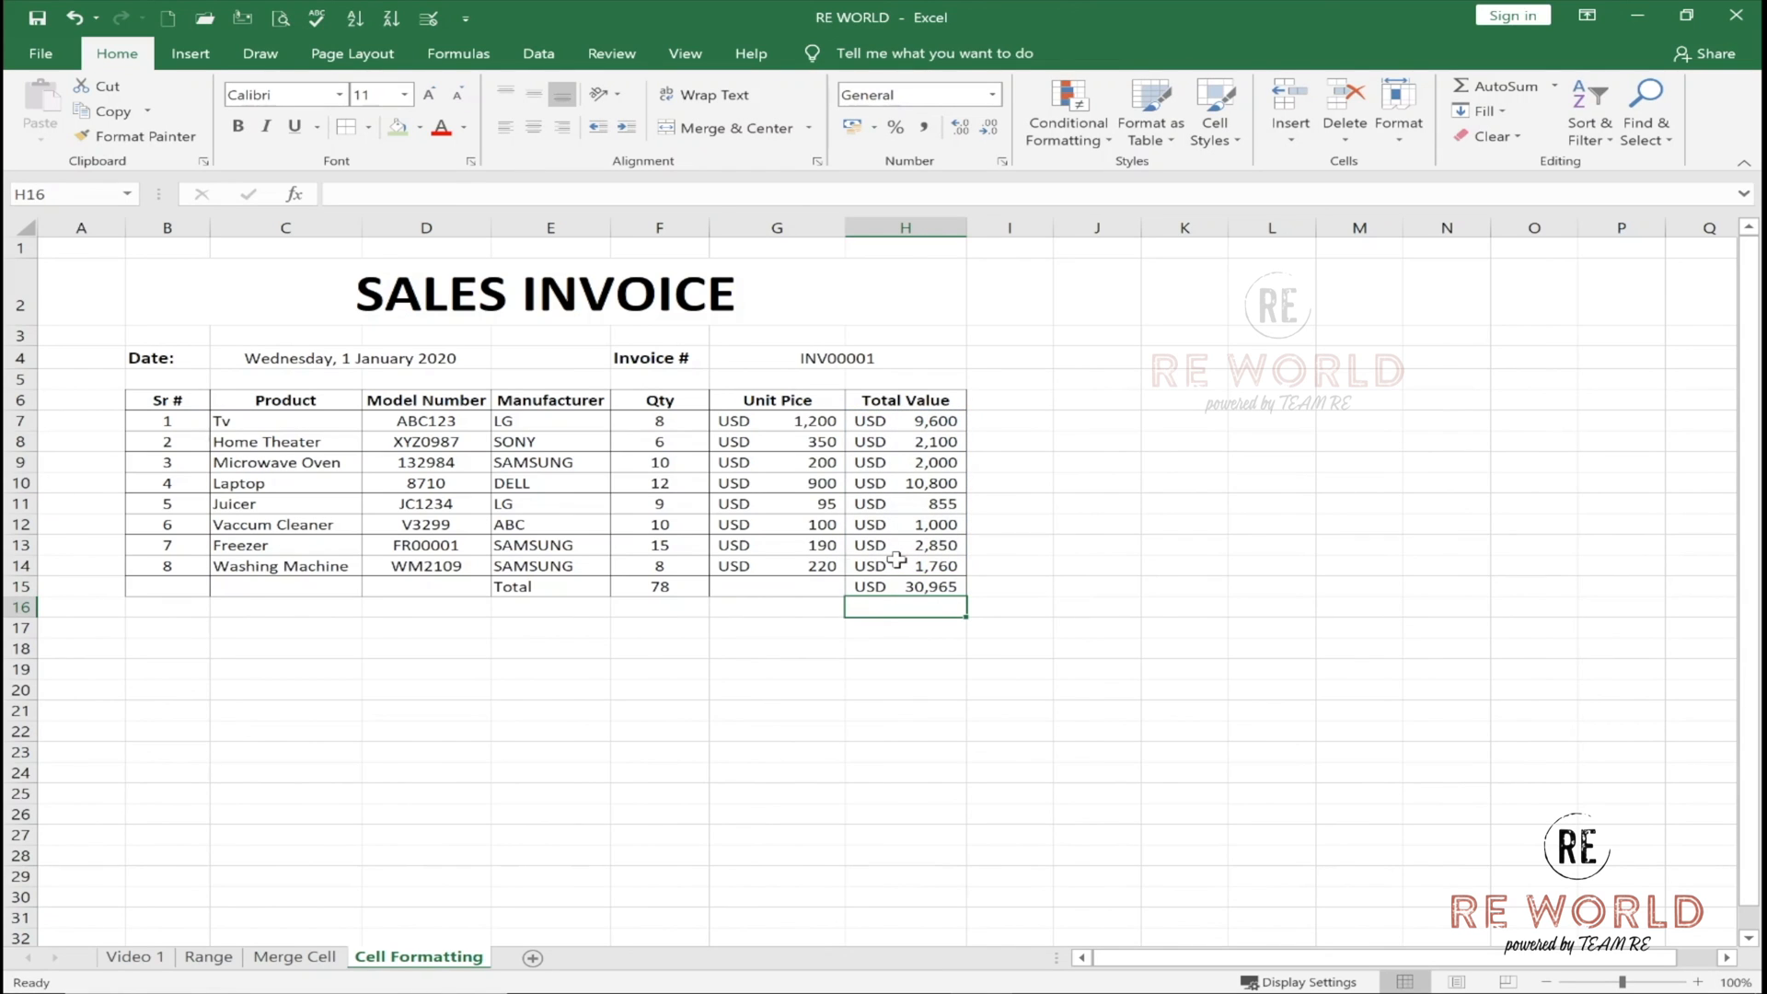
# Make the Total row's cells E15:H15 bold and underlined.
pyautogui.moveTo(516, 586); pyautogui.dragTo(951, 590)
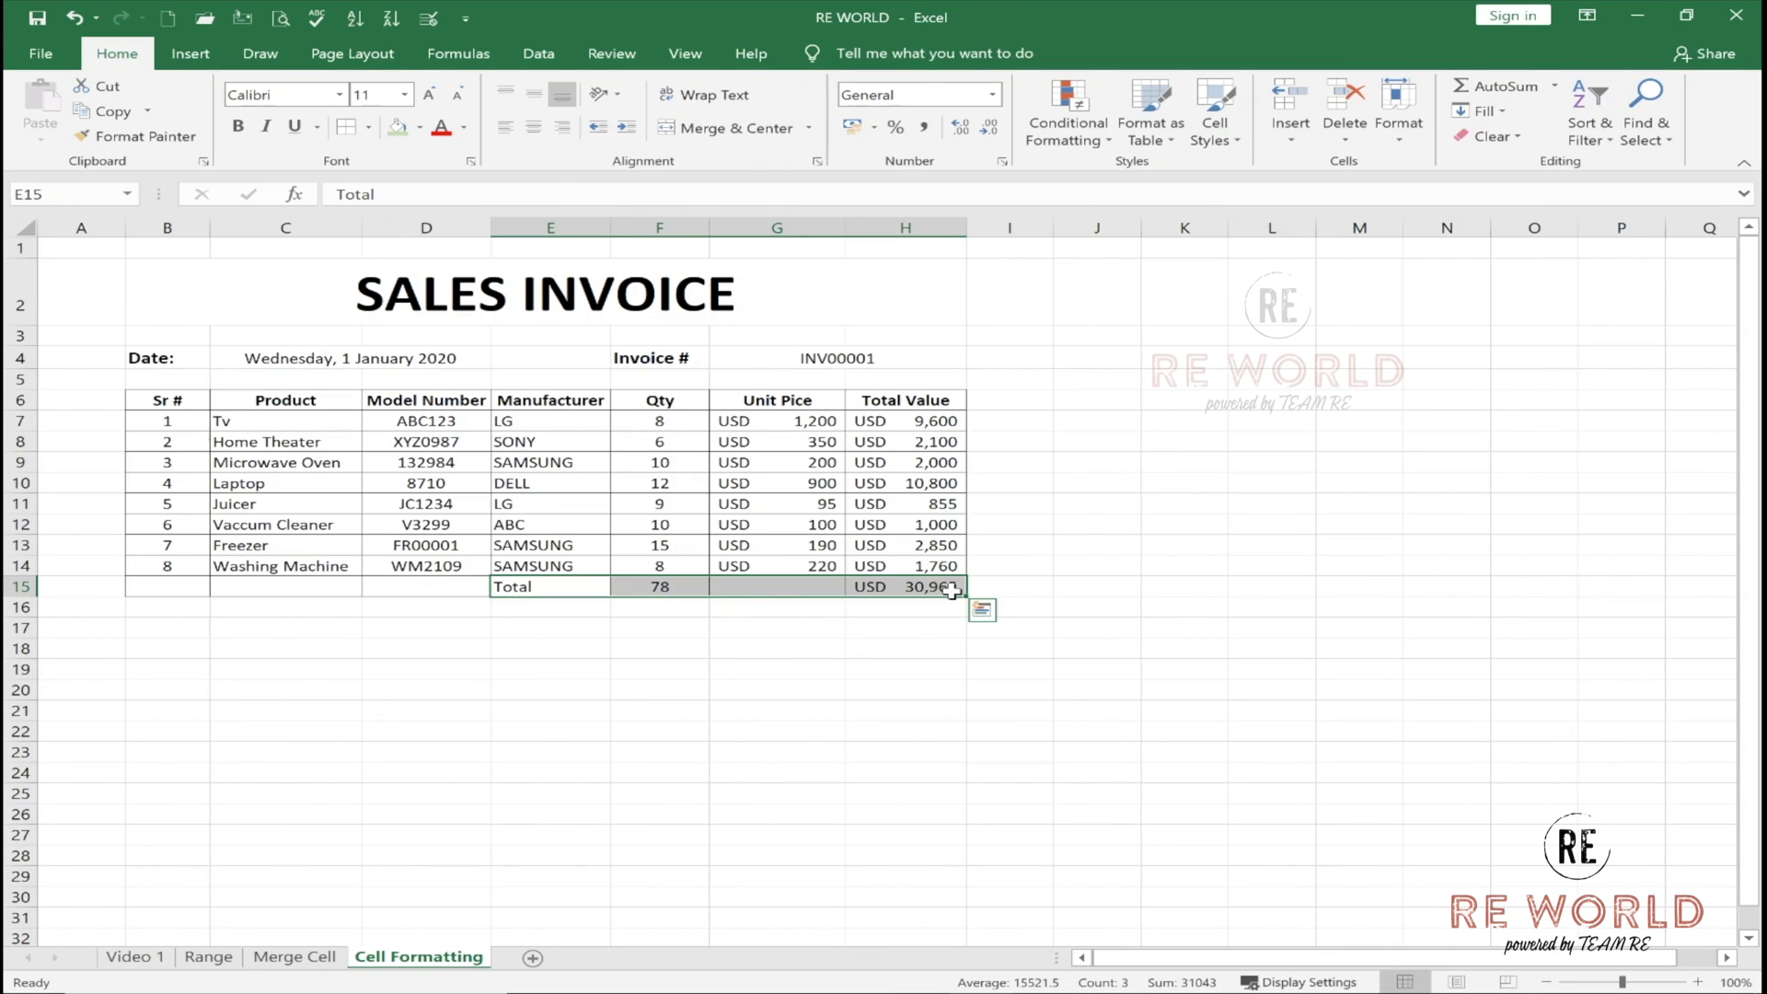
pyautogui.hotkey('ctrl', 'b')
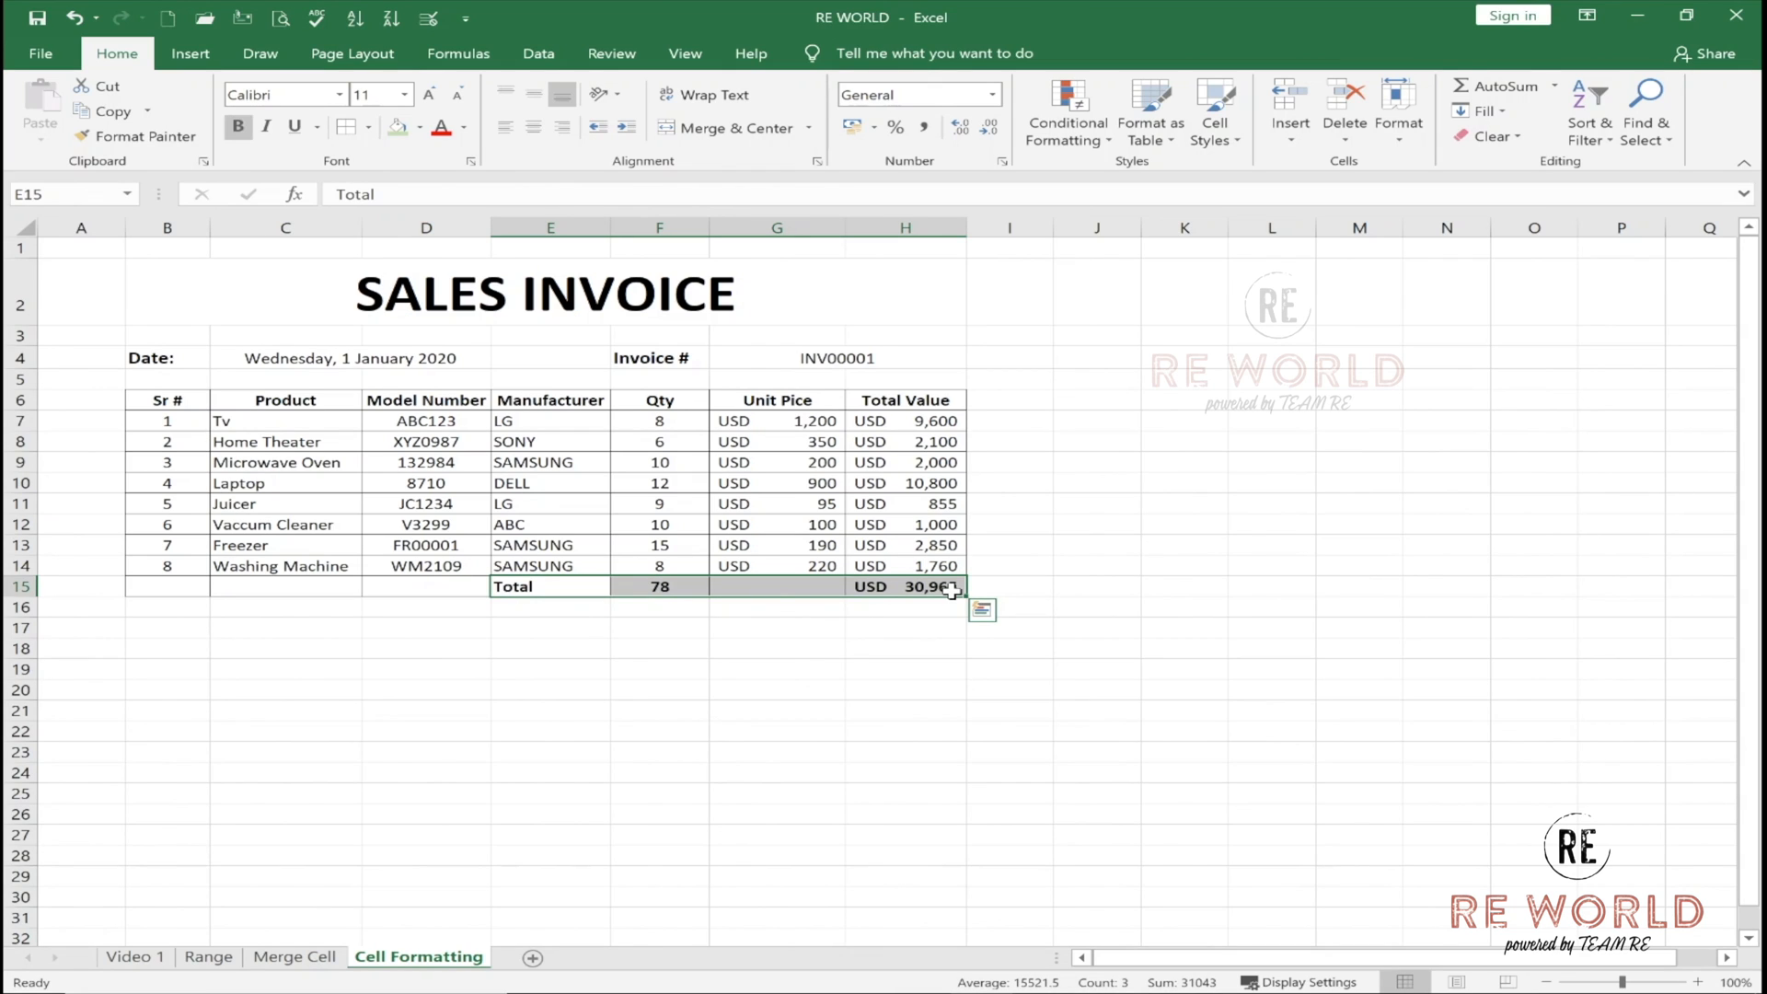
pyautogui.click(294, 130)
pyautogui.click(524, 698)
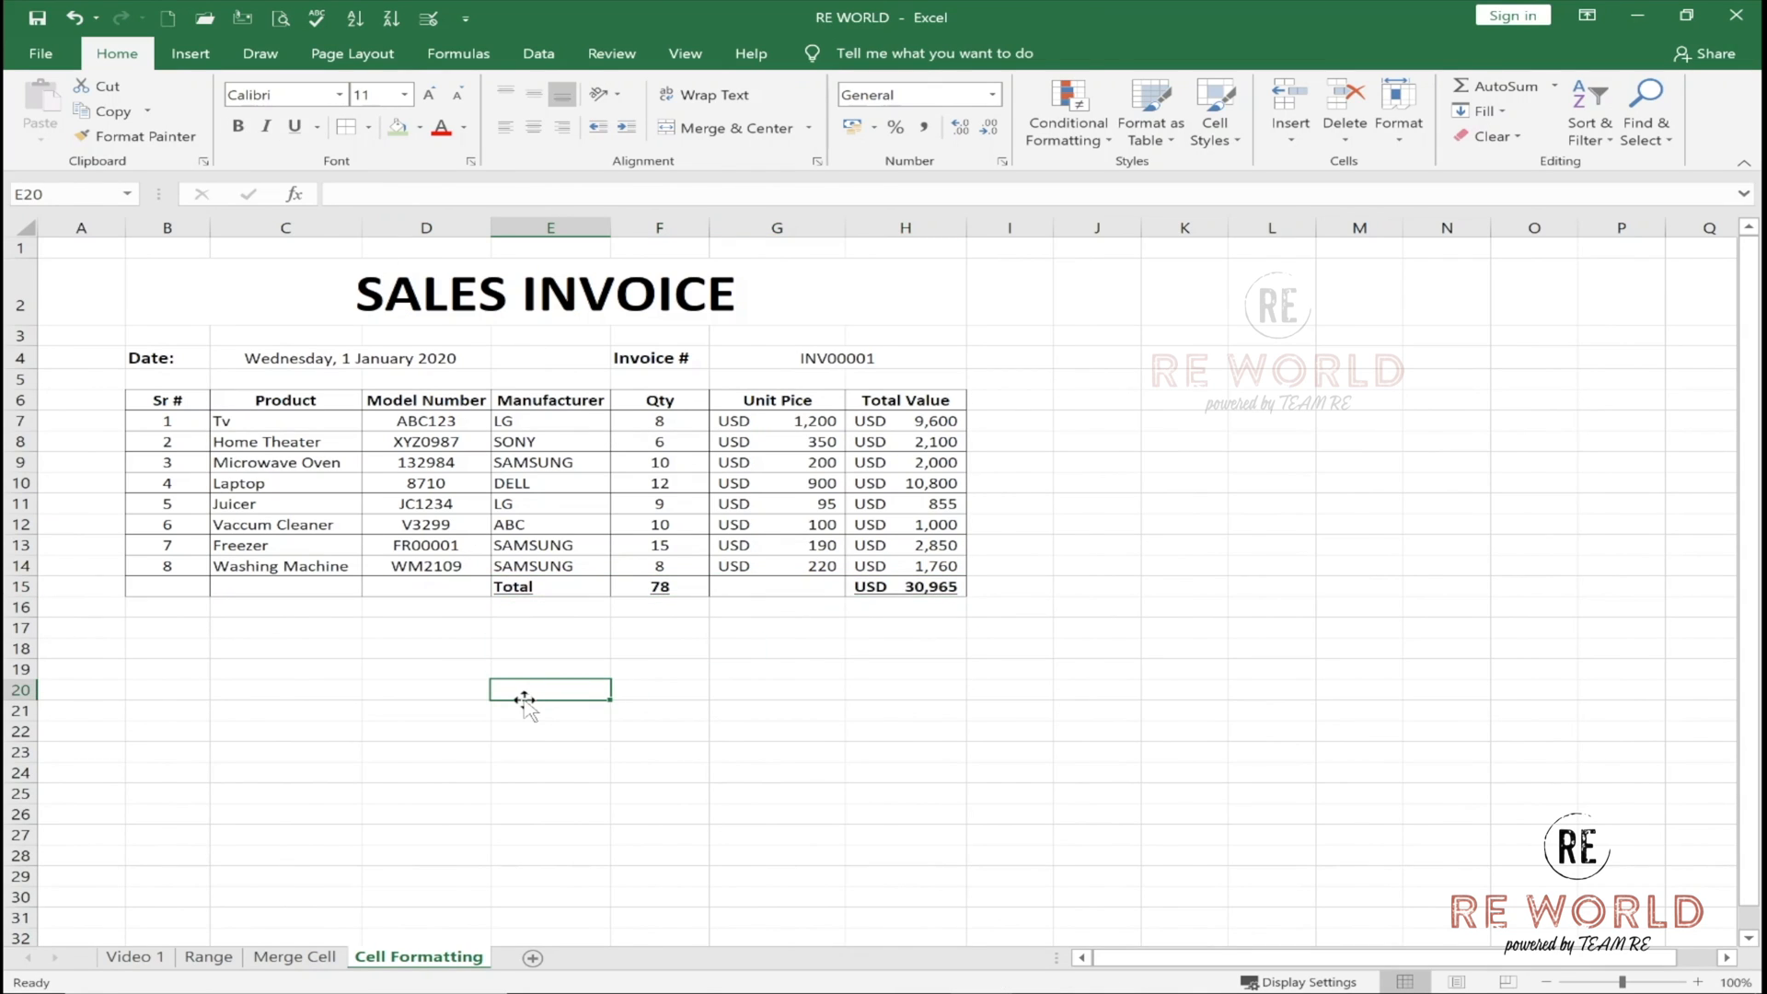